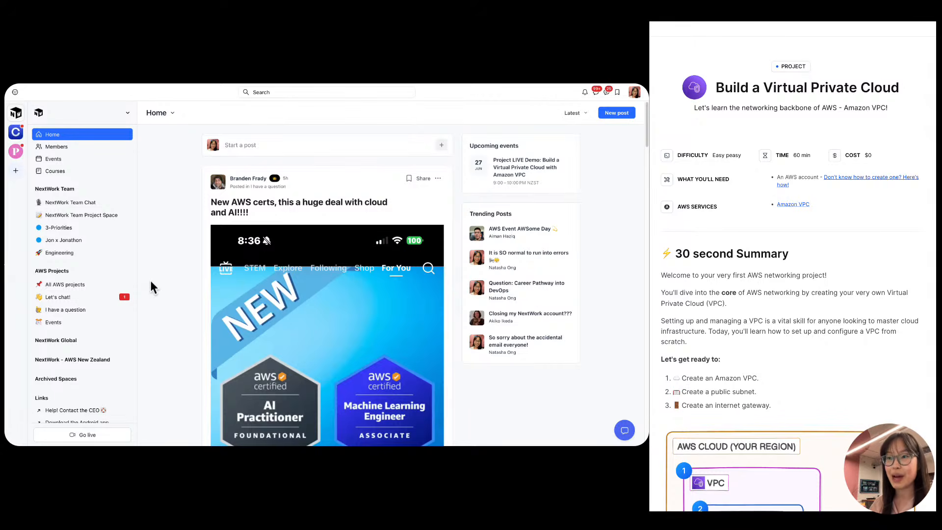
Open the Project #12 post on building a Virtual Private Cloud from the community's All AWS projects space.
click(93, 287)
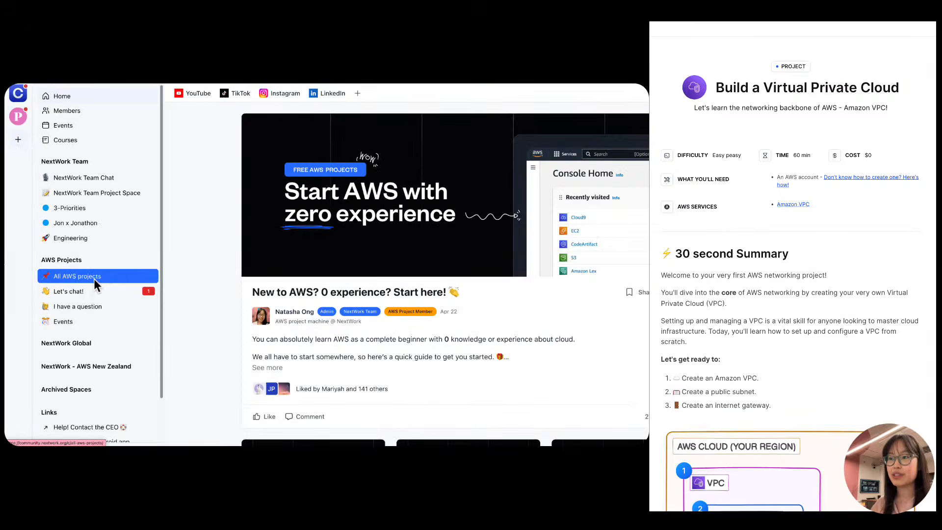
click(63, 189)
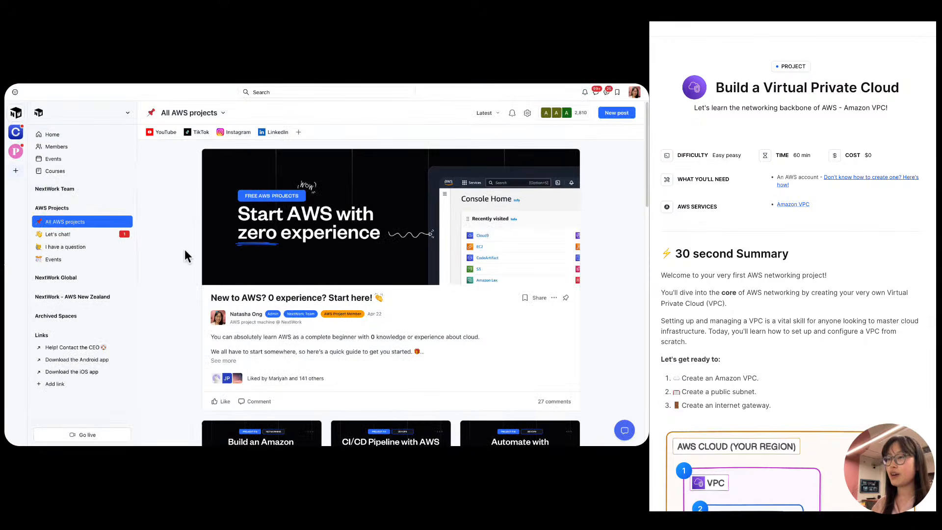
scroll(184, 249, down, 5)
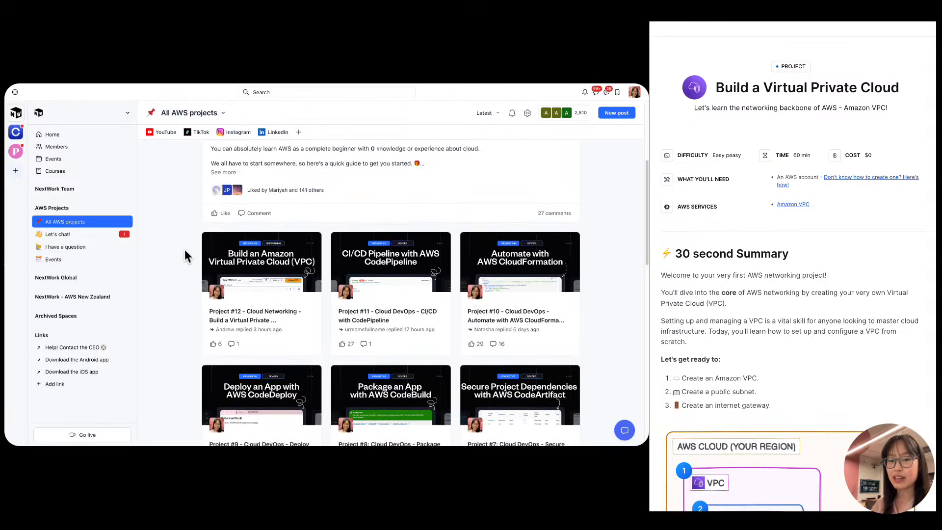
scroll(184, 249, down, 1)
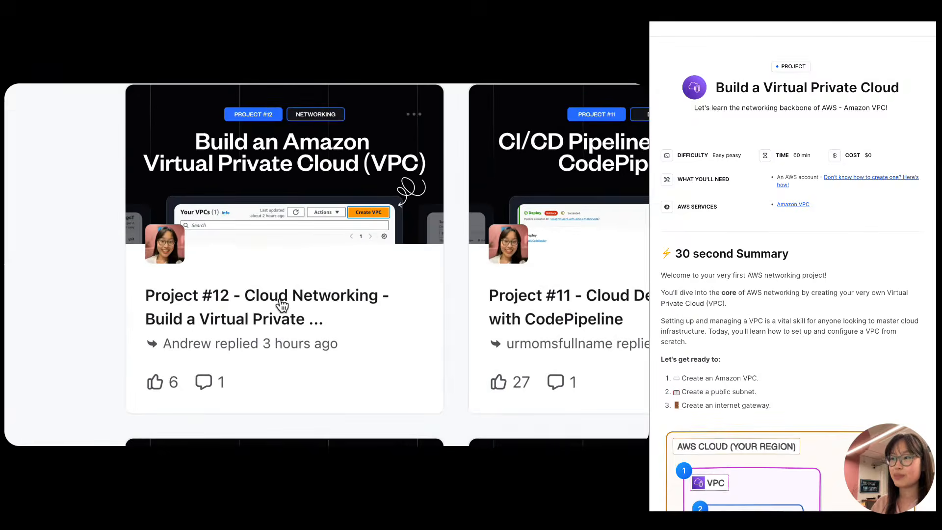
click(270, 308)
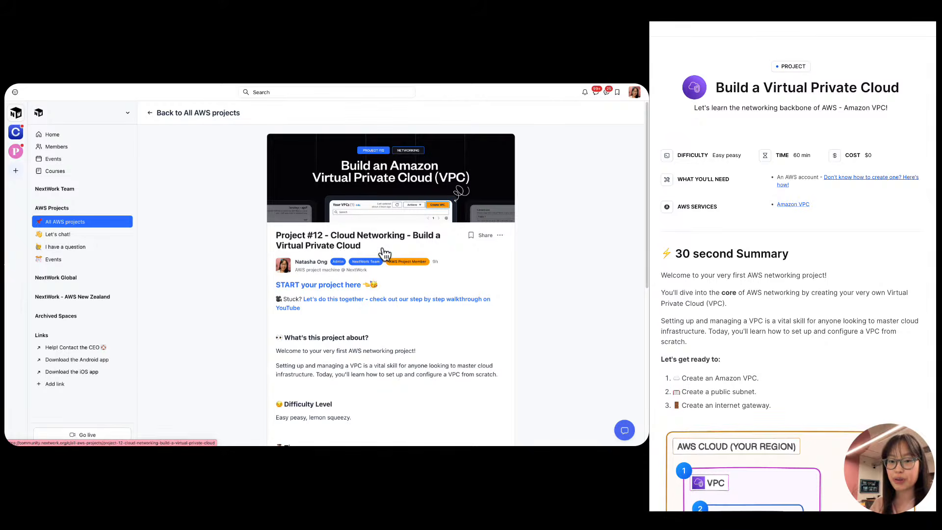
Enlarge the post, check which page the "START your project here" link leads to, and close that page.
key(super+plus)
key(super+plus)
key(super+plus)
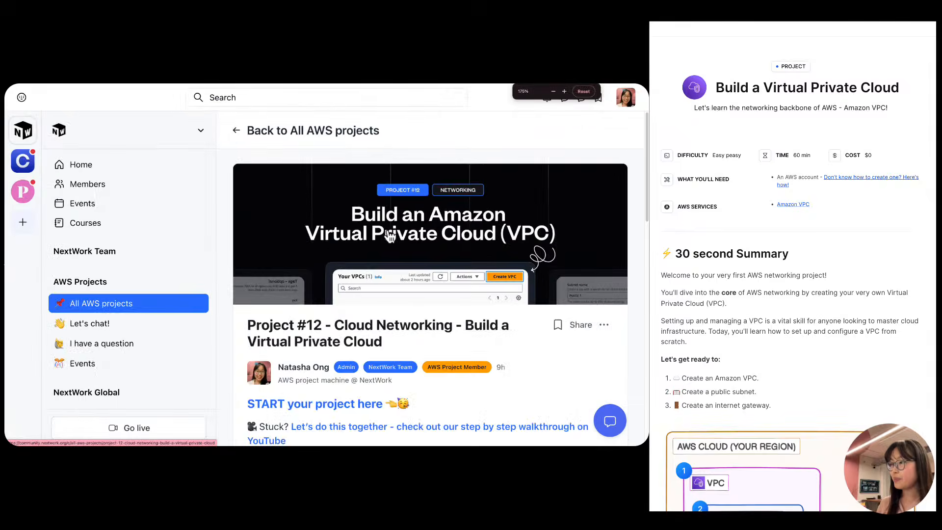
scroll(390, 237, down, 1)
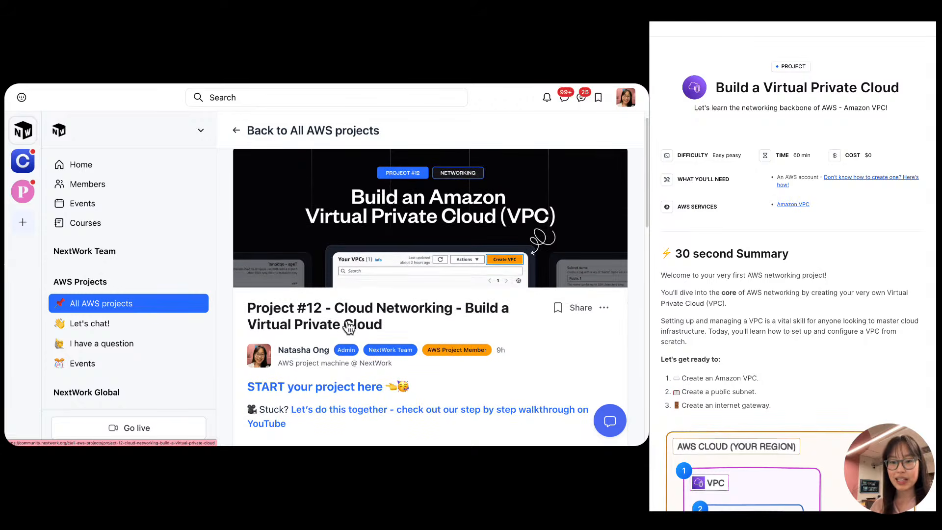
scroll(343, 333, down, 1)
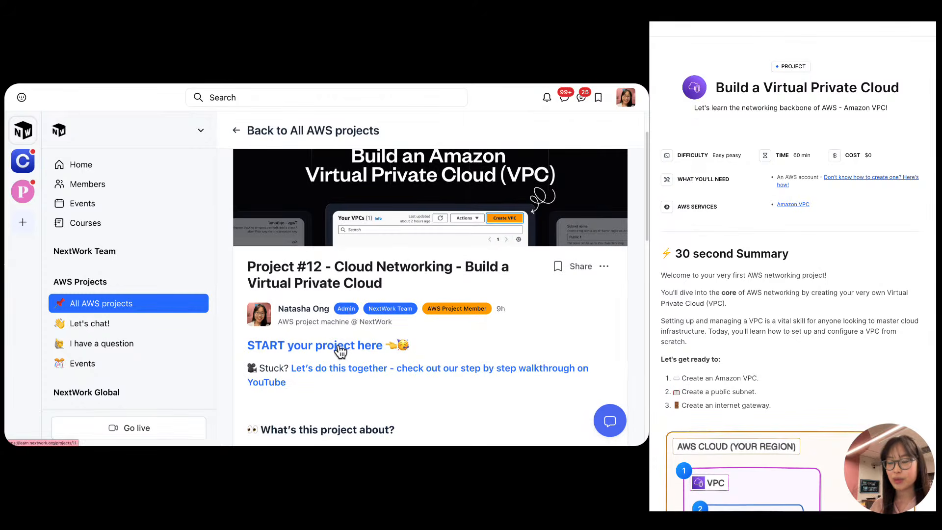
scroll(338, 348, down, 1)
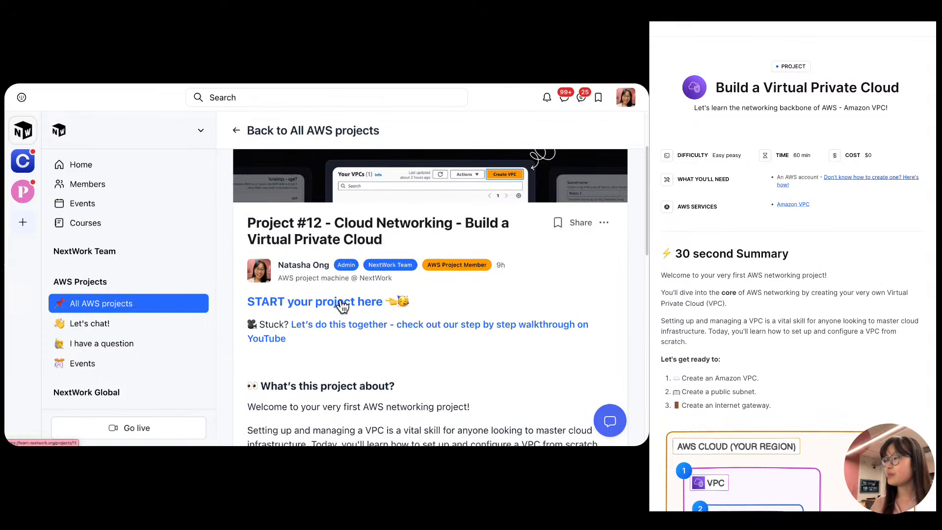
click(343, 305)
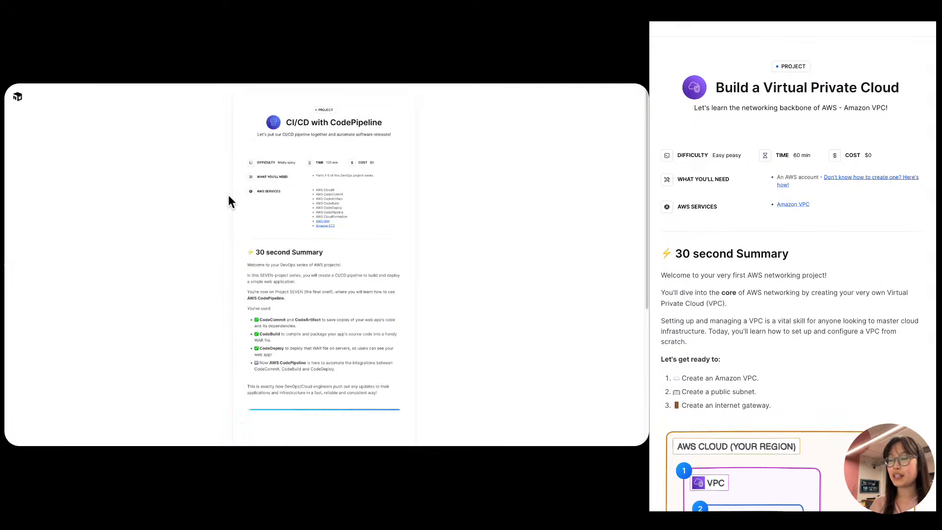
key(super+shift+f)
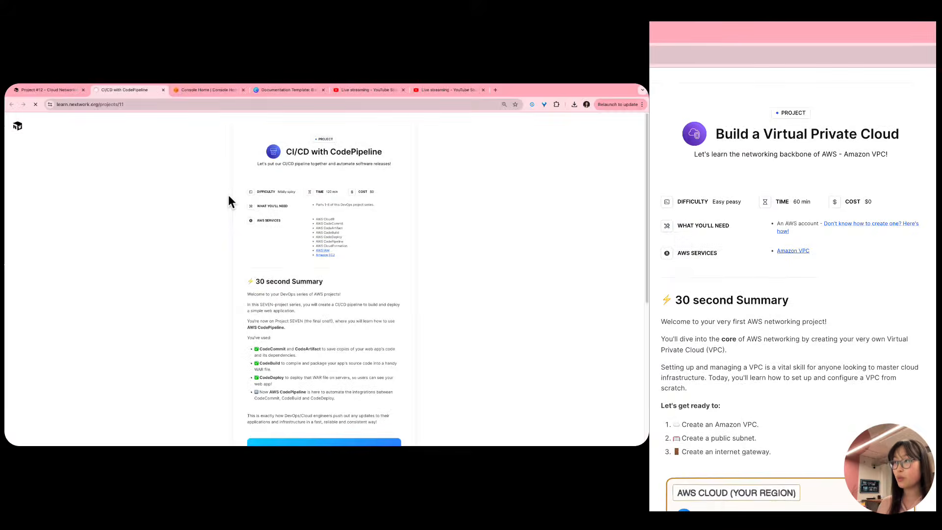
click(163, 90)
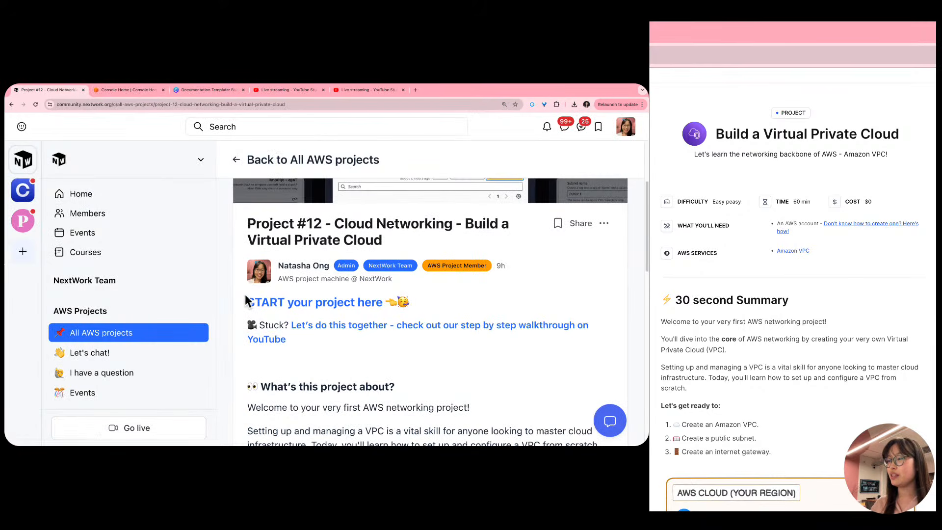
click(604, 224)
click(485, 271)
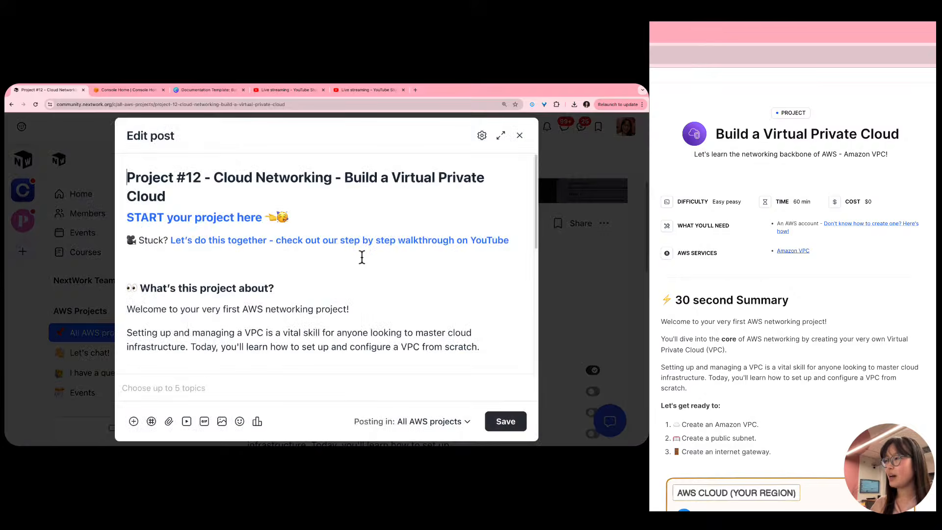
triple_click(302, 359)
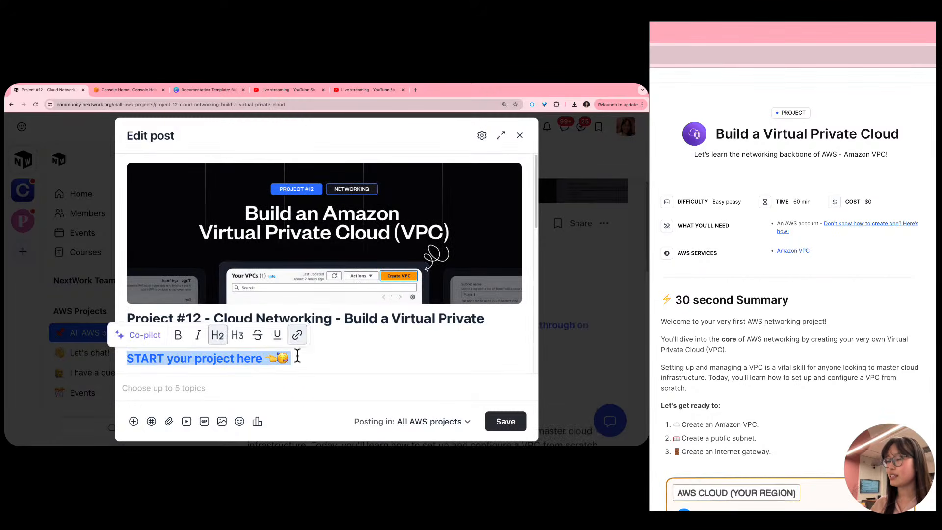
click(297, 335)
text(2)
key(BackSpace)
key(BackSpace)
text(2)
click(357, 327)
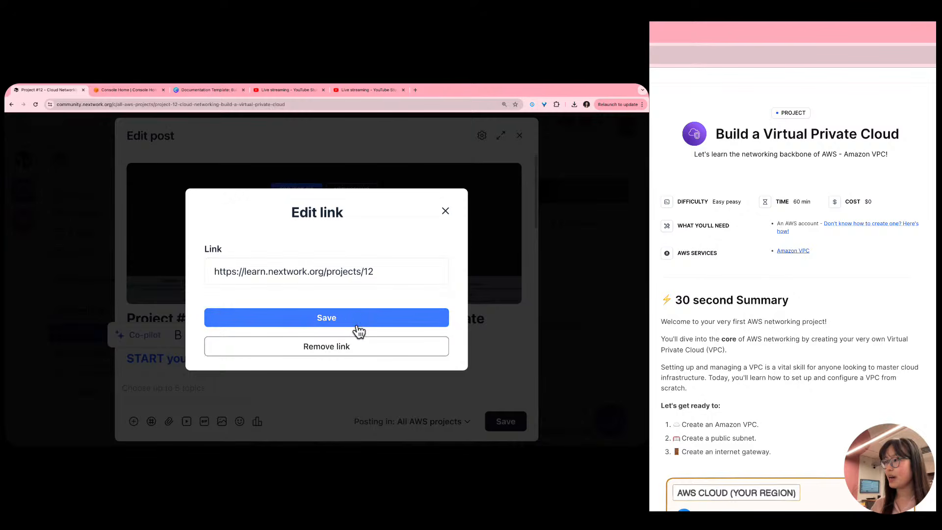
click(498, 422)
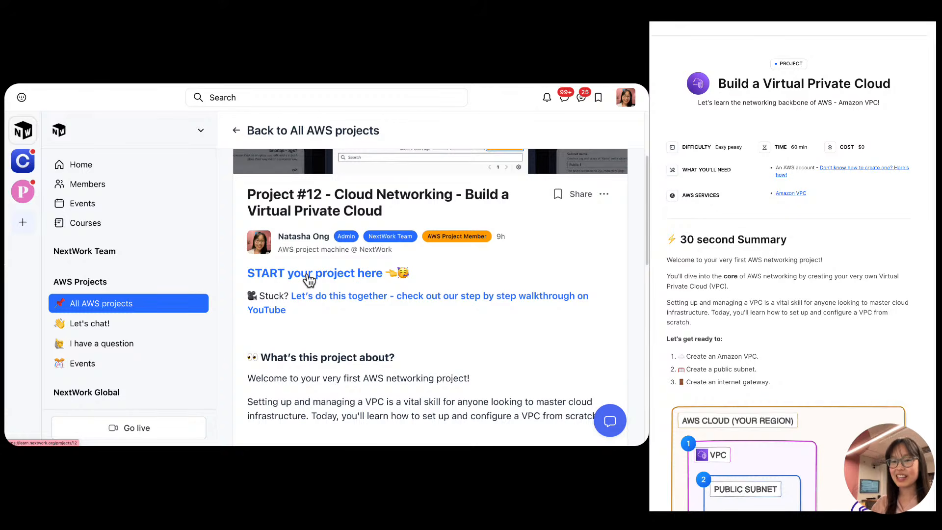
Review the beginning of the Project #12 post and switch to the AWS Console Home page.
scroll(295, 277, up, 3)
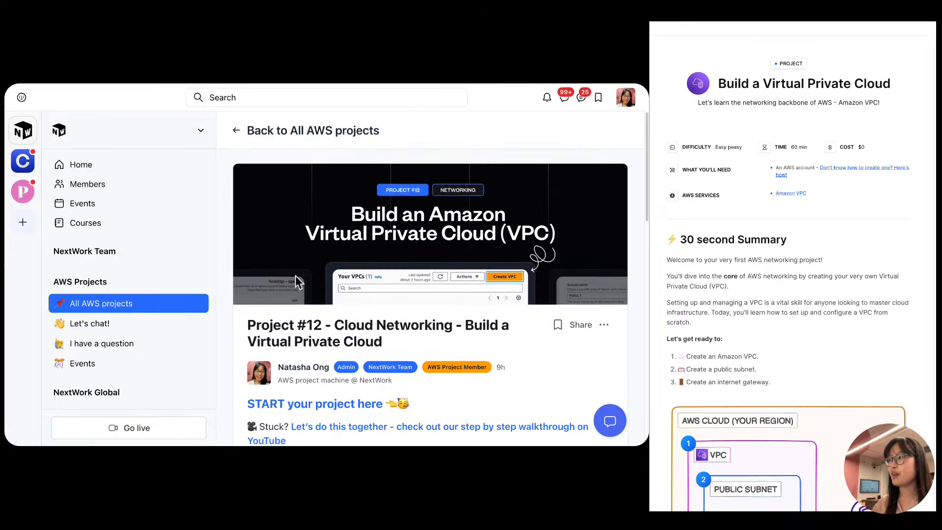
scroll(297, 282, down, 3)
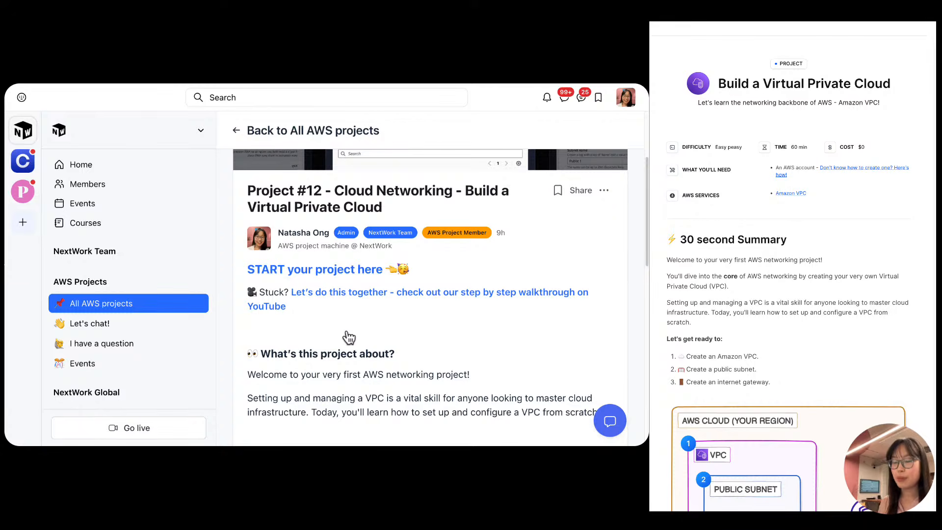
key(ctrl+Tab)
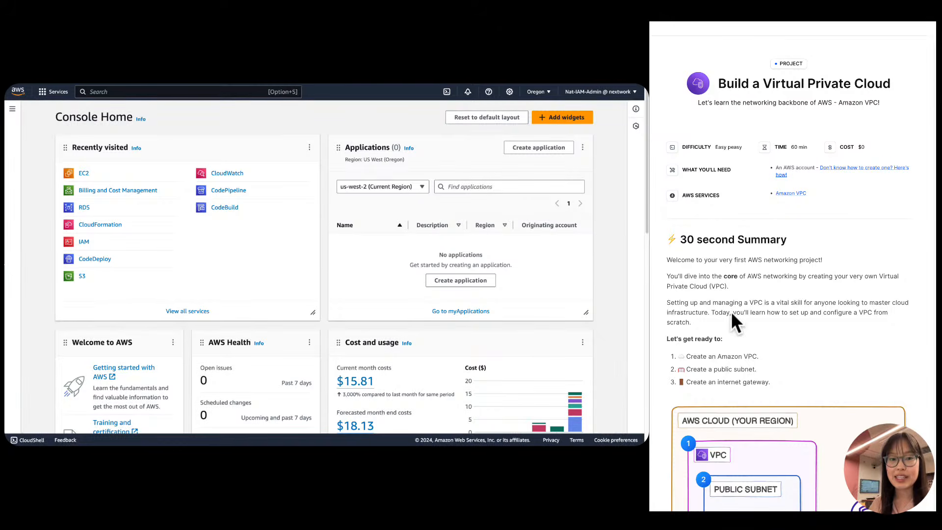
Read the 30 second Summary of the Build a Virtual Private Cloud project guide.
scroll(732, 315, down, 5)
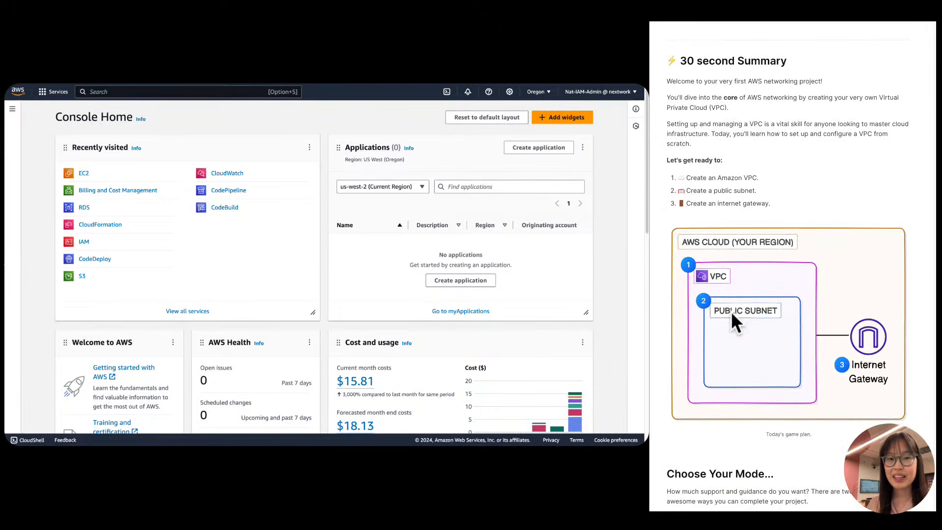
scroll(731, 311, down, 1)
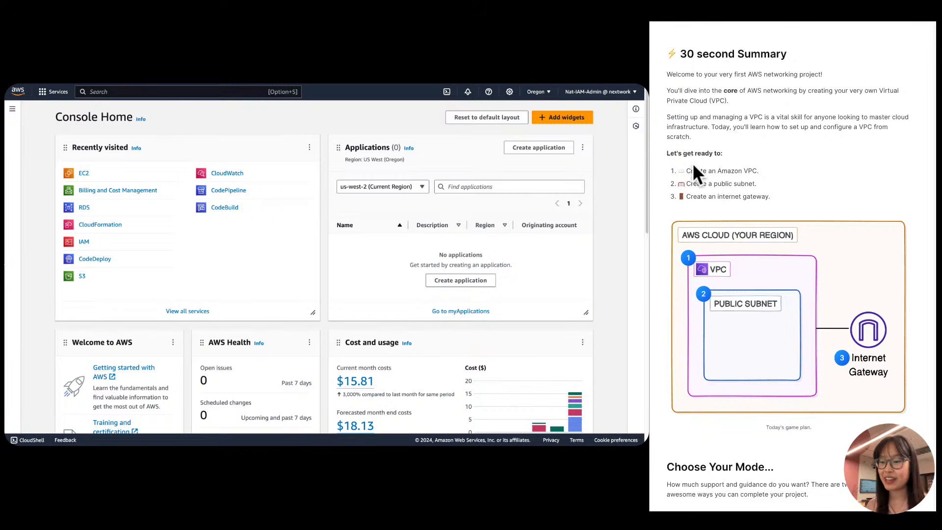
scroll(693, 166, down, 2)
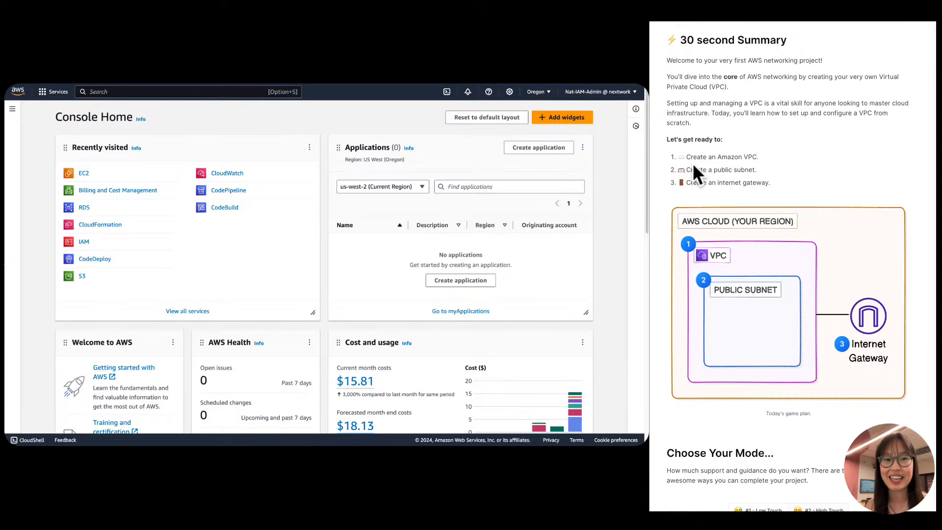
click(820, 79)
click(720, 80)
drag(721, 82, 824, 79)
click(818, 80)
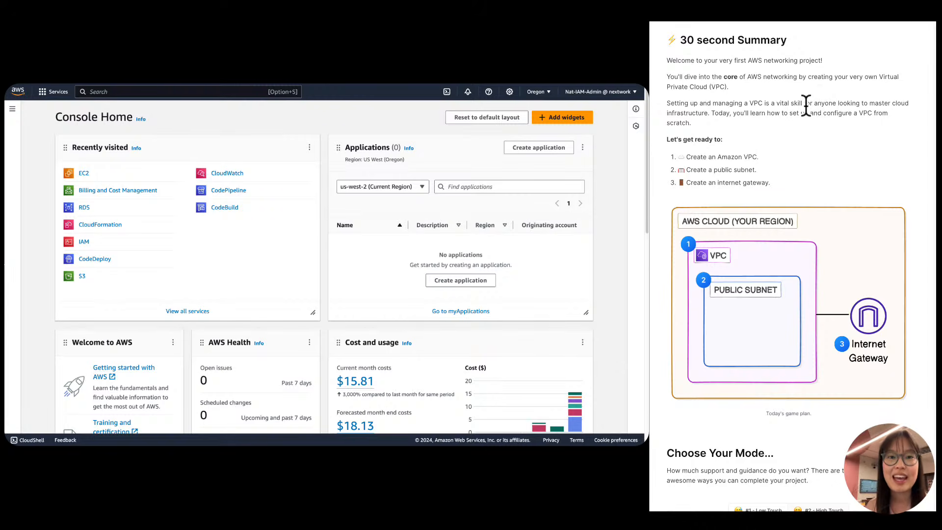
scroll(807, 104, down, 2)
scroll(806, 108, down, 1)
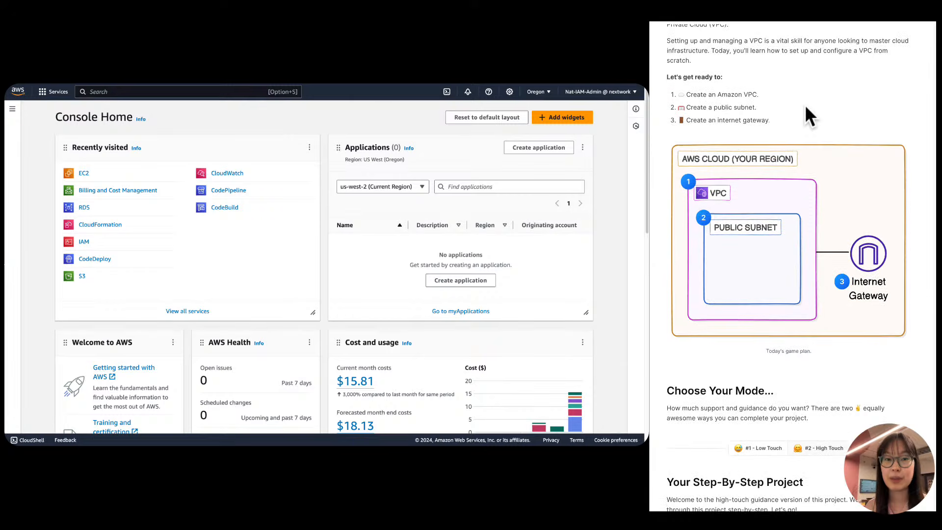
scroll(806, 108, down, 1)
drag(763, 36, 841, 36)
click(842, 35)
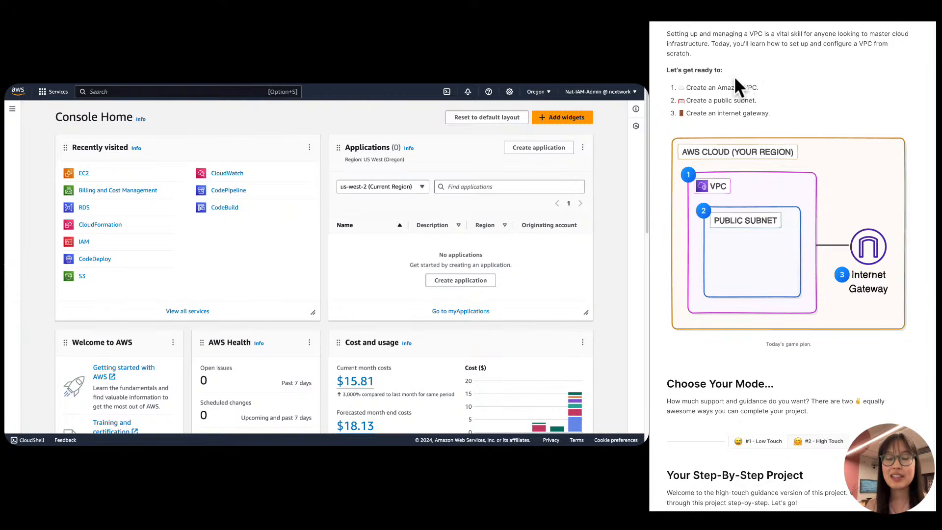
Go through the guide's "Let's get ready to" list, enlarging it and highlighting its tasks while reading.
drag(691, 87, 794, 104)
click(821, 103)
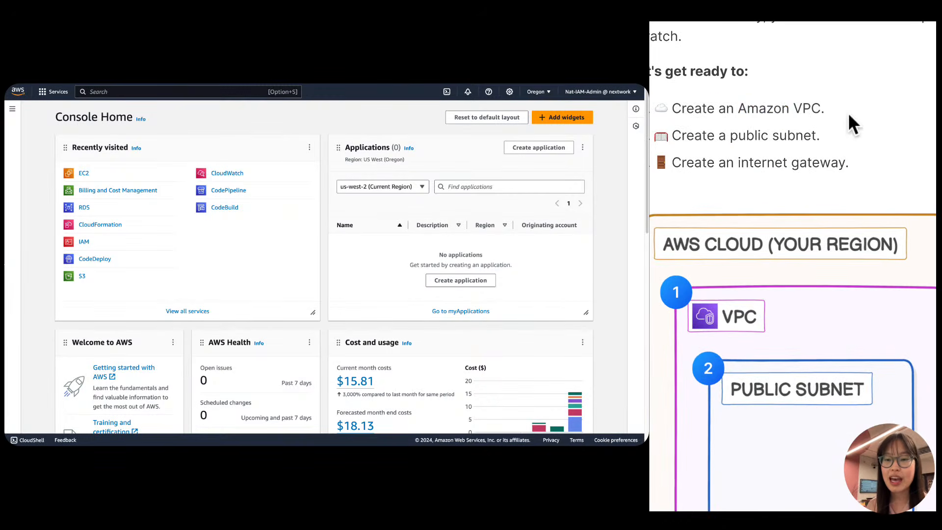
scroll(849, 114, left, 1)
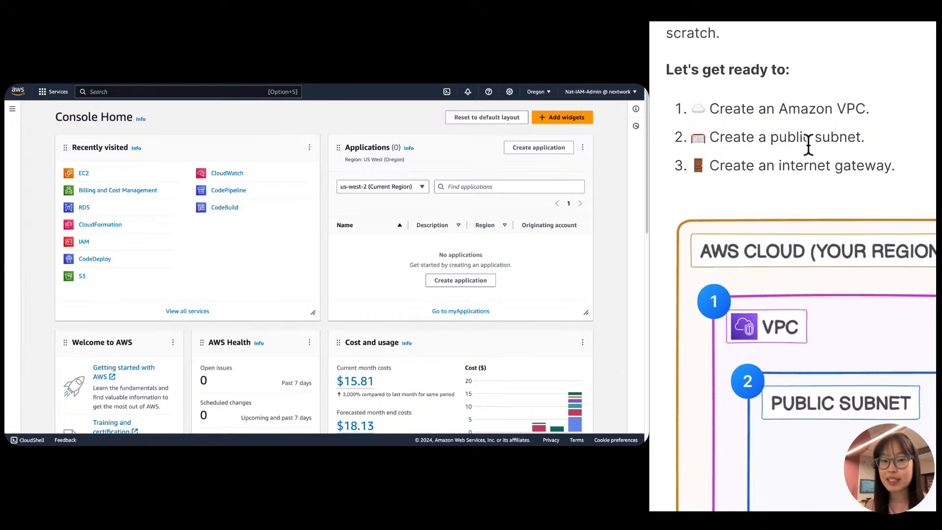
triple_click(818, 166)
click(827, 137)
triple_click(828, 136)
click(872, 127)
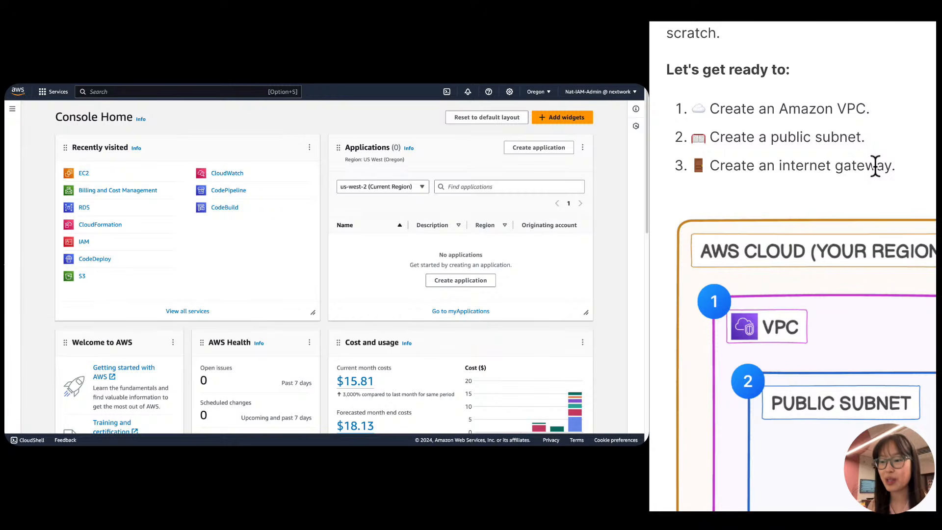
Examine the guide's AWS Cloud diagram of the VPC, public subnet and internet gateway against the task list.
scroll(875, 165, down, 1)
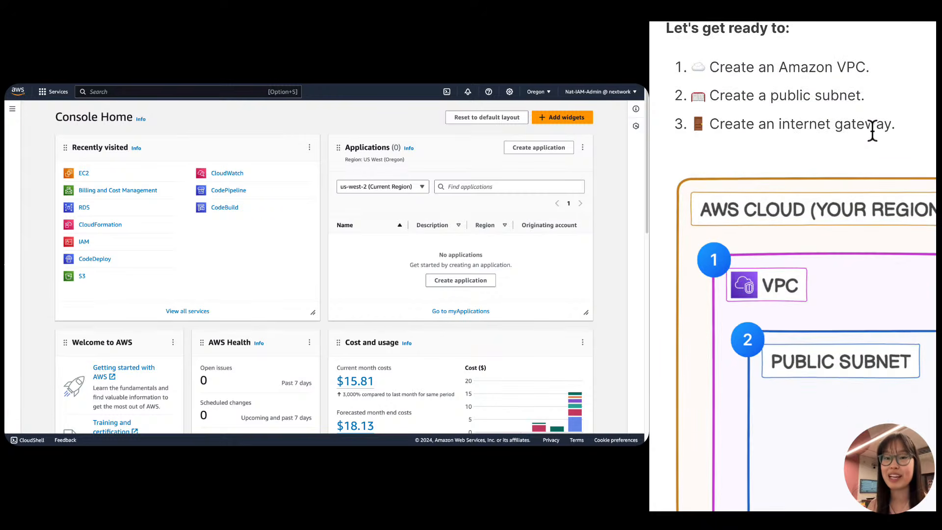
scroll(864, 141, down, 3)
scroll(856, 141, down, 3)
scroll(856, 142, down, 3)
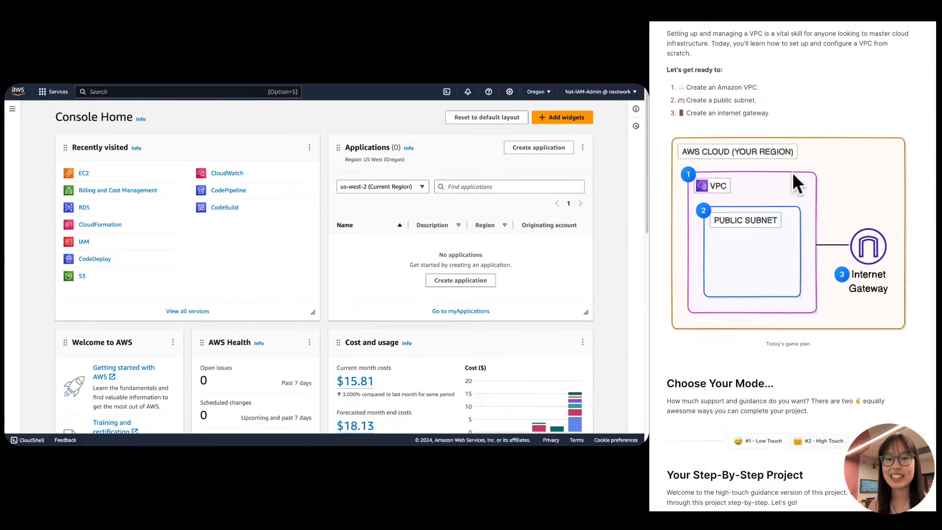
scroll(790, 171, down, 1)
scroll(784, 172, down, 2)
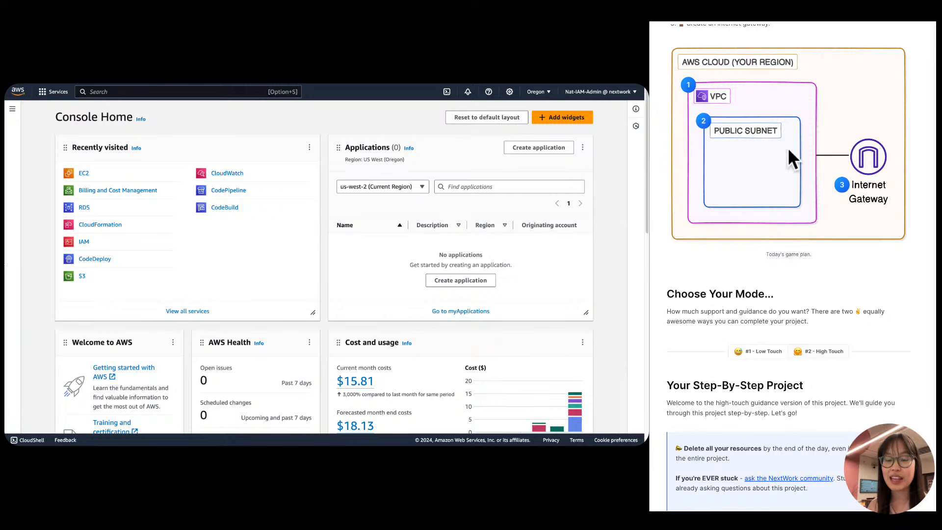
scroll(753, 108, up, 3)
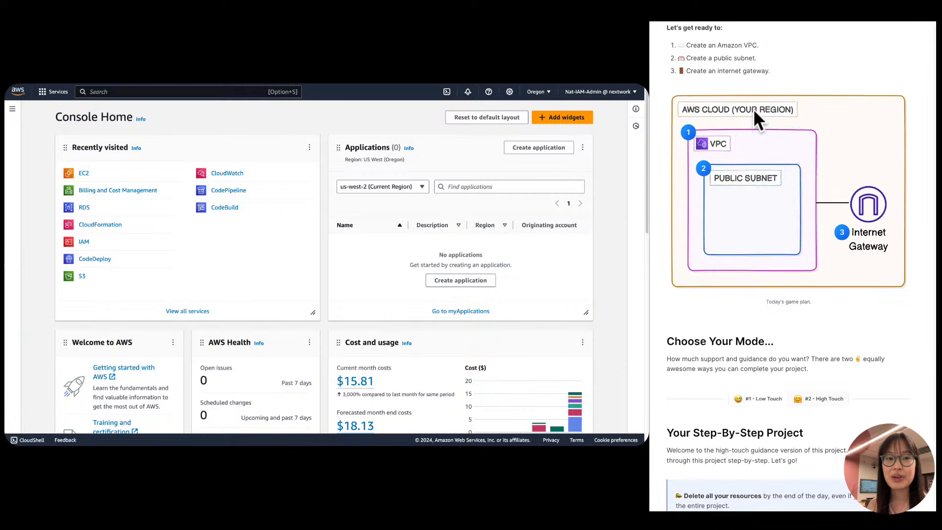
drag(677, 57, 761, 58)
scroll(722, 104, up, 1)
scroll(765, 140, down, 2)
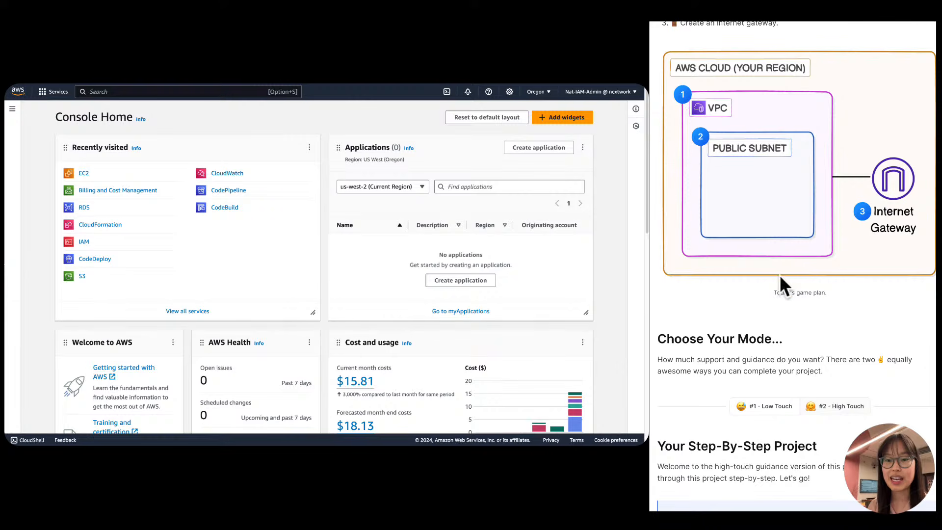
scroll(744, 137, up, 1)
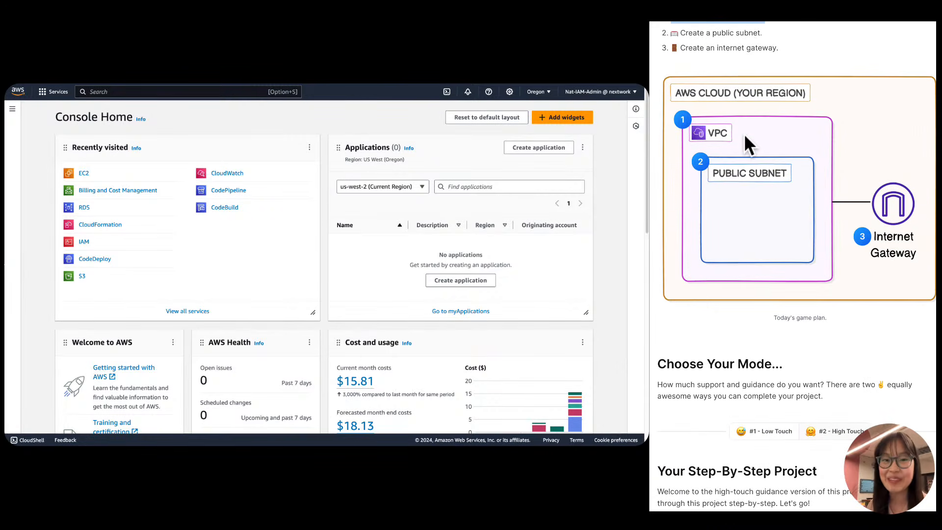
scroll(681, 30, up, 1)
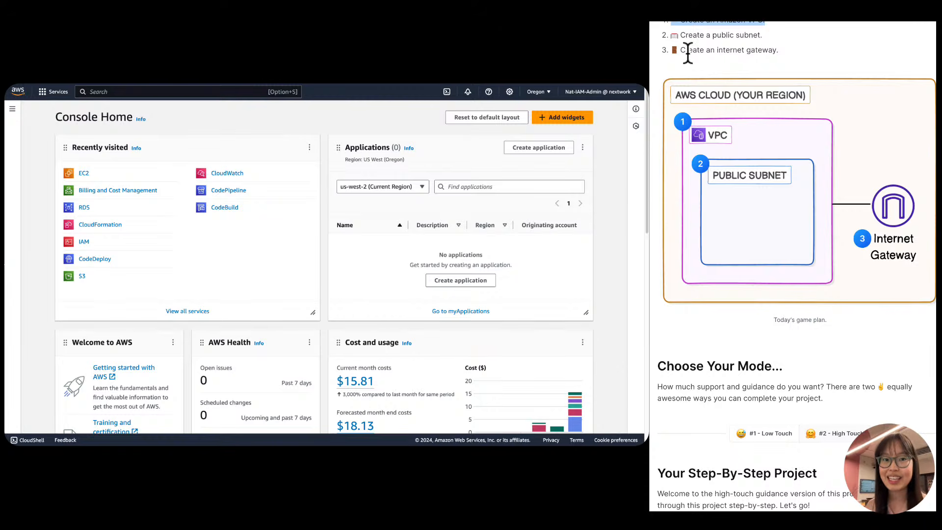
Study how the public subnet and internet gateway relate to the VPC in the guide's game plan diagram.
scroll(824, 213, down, 1)
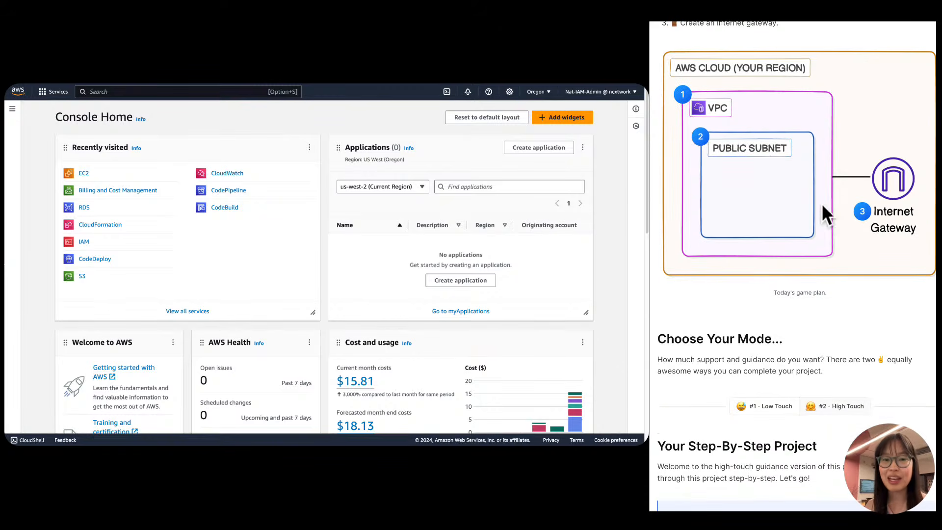
scroll(825, 195, up, 2)
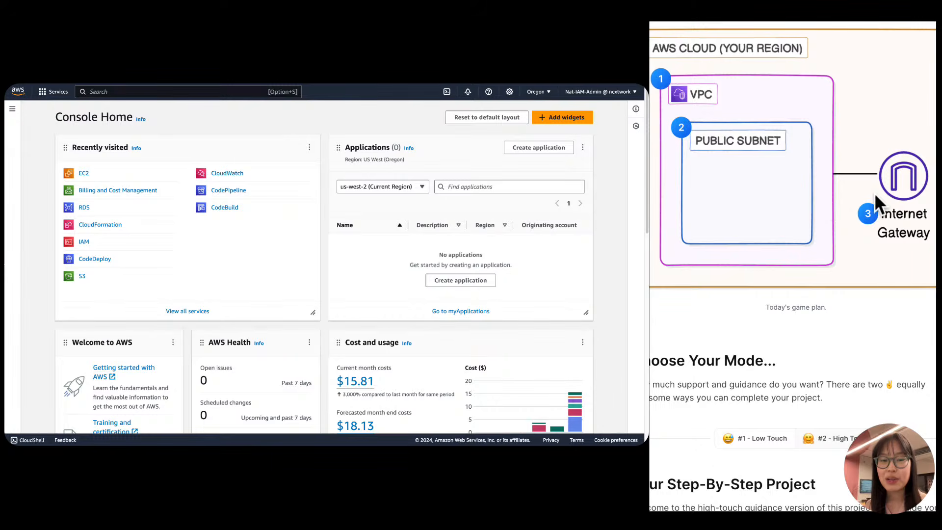
scroll(687, 78, left, 1)
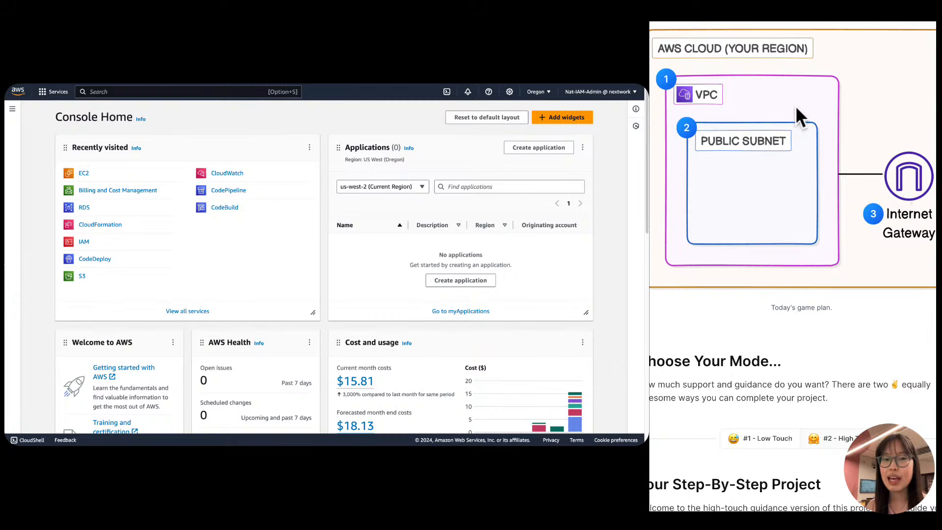
scroll(796, 109, down, 1)
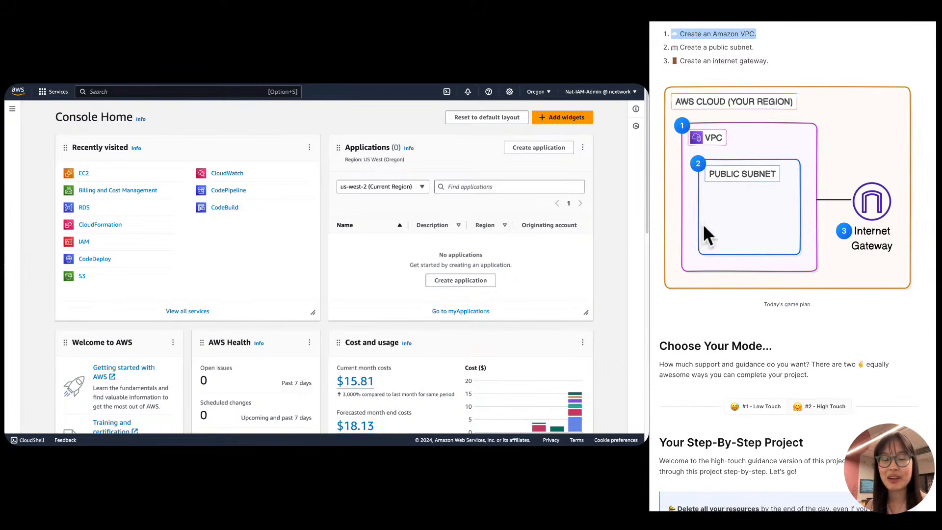
scroll(834, 225, down, 1)
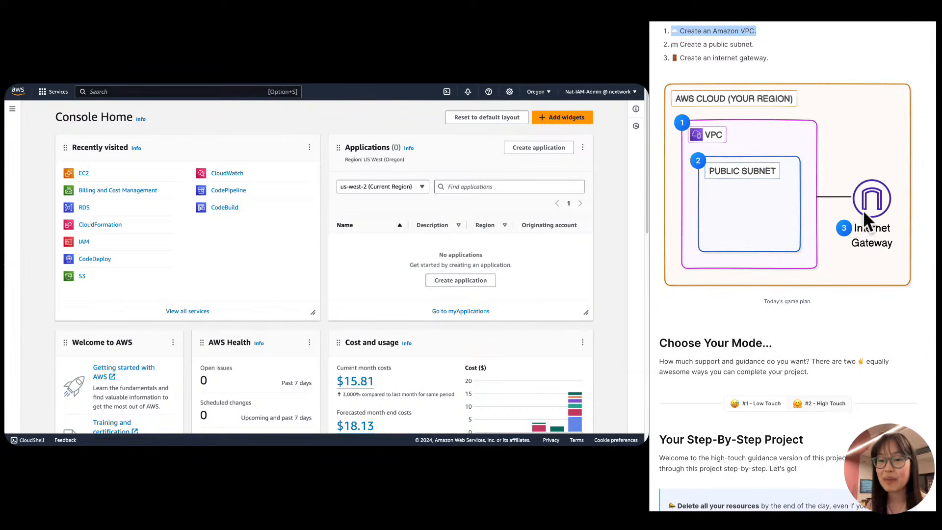
scroll(762, 148, down, 1)
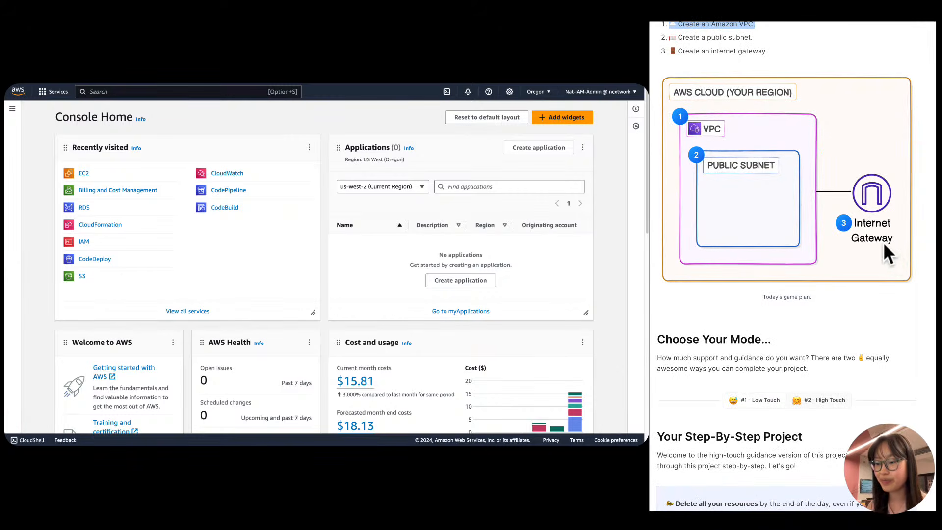
Compare the Low Touch and High Touch options in the guide's Choose Your Mode section.
scroll(832, 234, down, 4)
scroll(832, 233, down, 5)
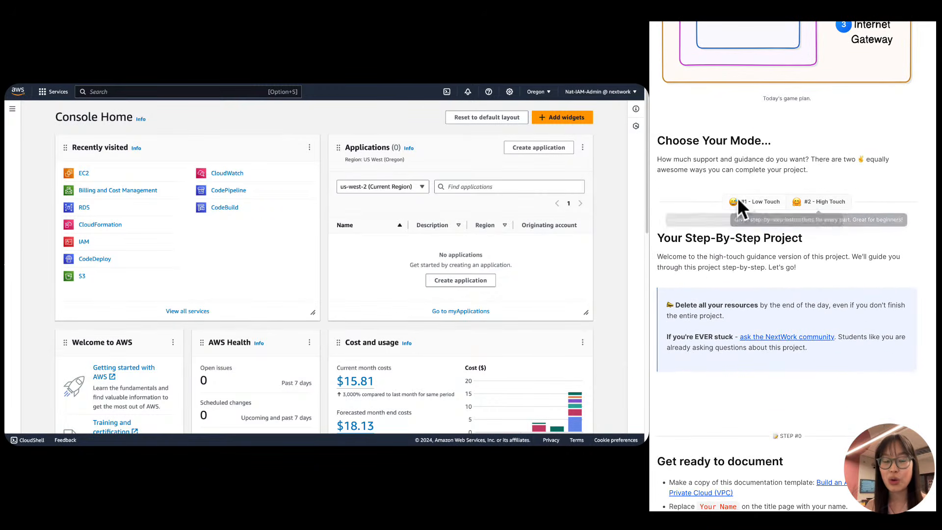
scroll(764, 203, up, 1)
scroll(764, 205, left, 1)
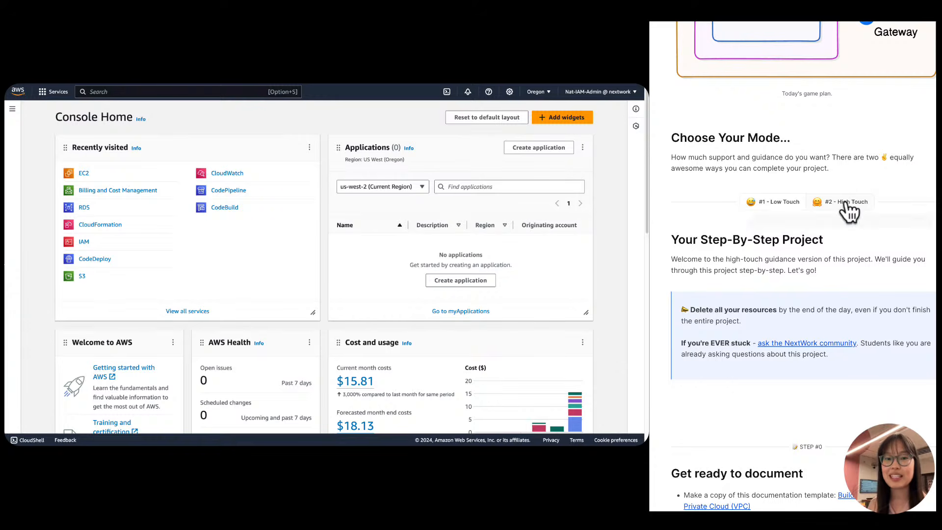
scroll(829, 226, down, 1)
scroll(827, 225, down, 2)
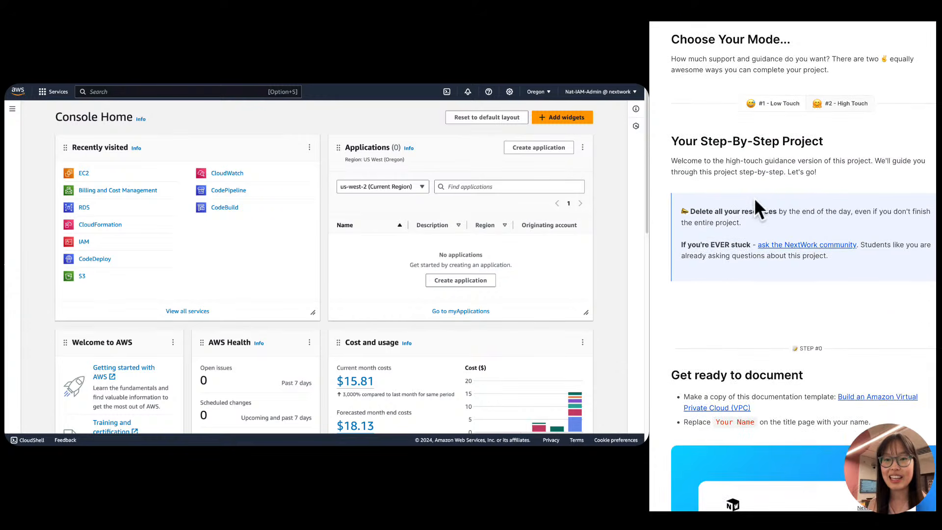
scroll(756, 199, down, 5)
scroll(752, 196, up, 4)
scroll(757, 304, down, 4)
scroll(754, 294, up, 7)
scroll(754, 294, right, 1)
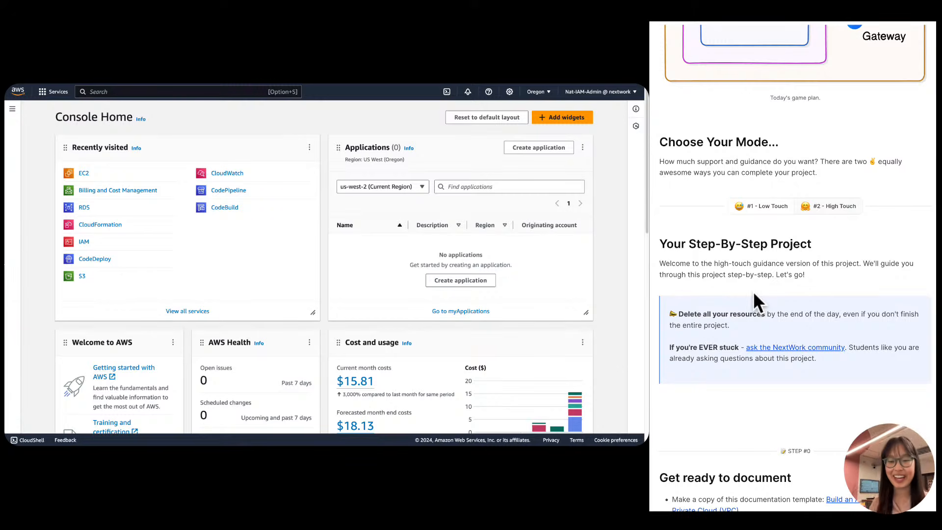
Read the Your Step-By-Step Project notes about deleting all resources and asking the NextWork community for help.
scroll(752, 275, down, 3)
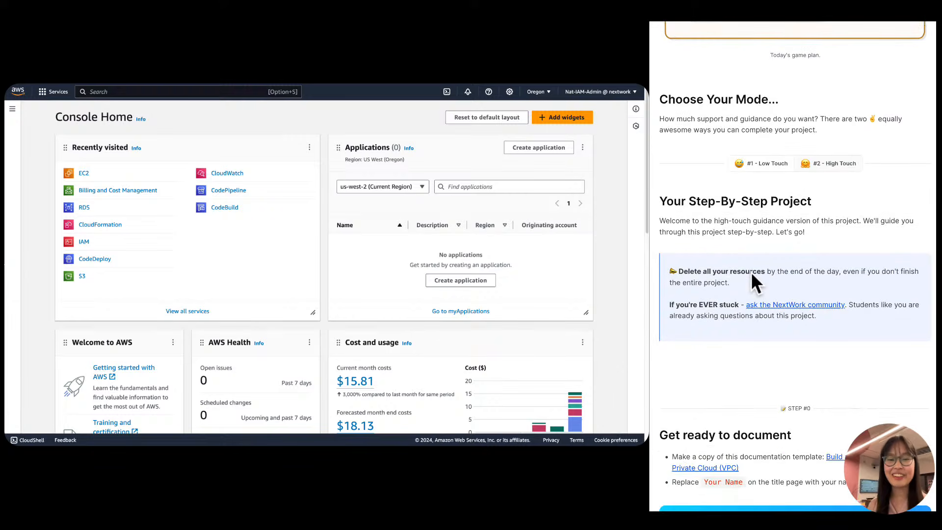
scroll(752, 275, down, 1)
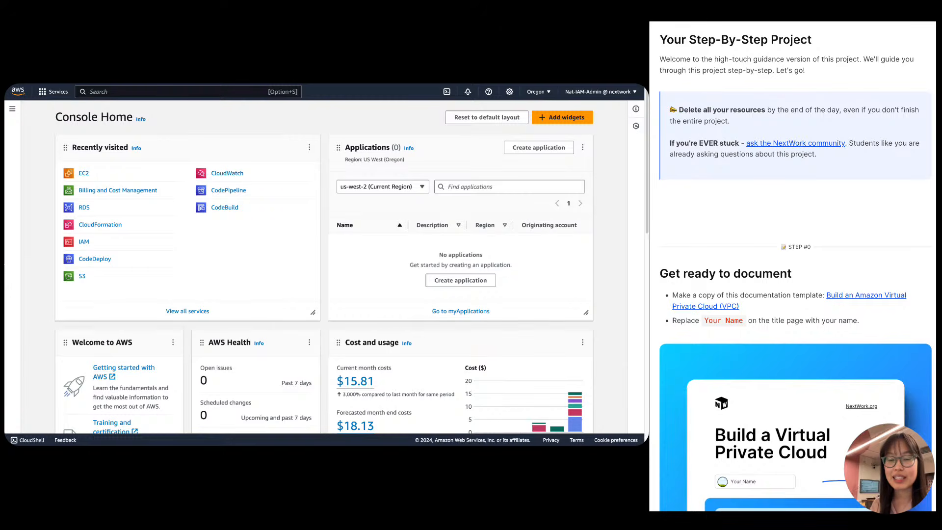
scroll(806, 132, up, 5)
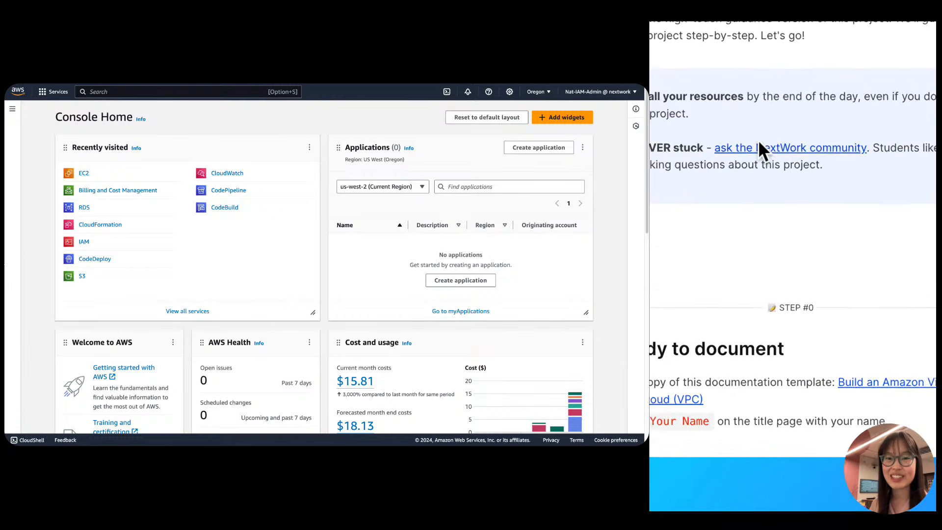
scroll(821, 147, down, 5)
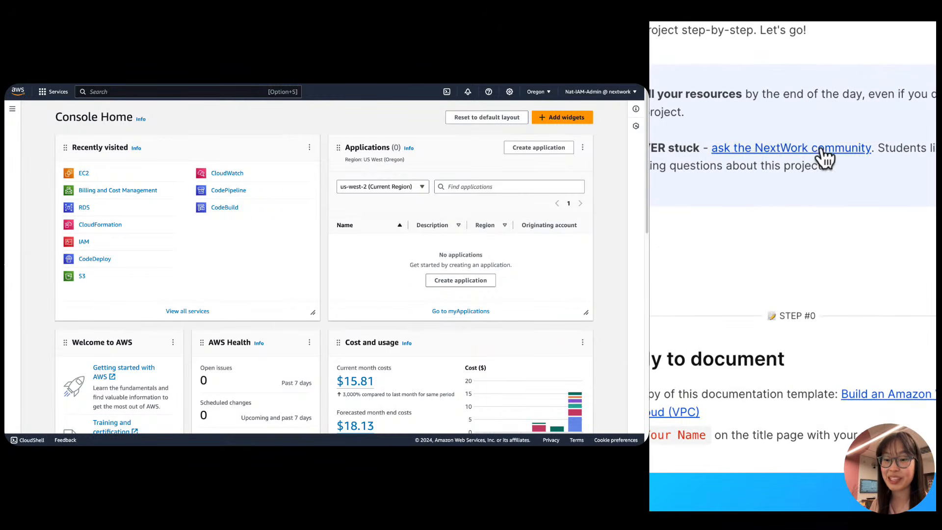
scroll(821, 153, down, 3)
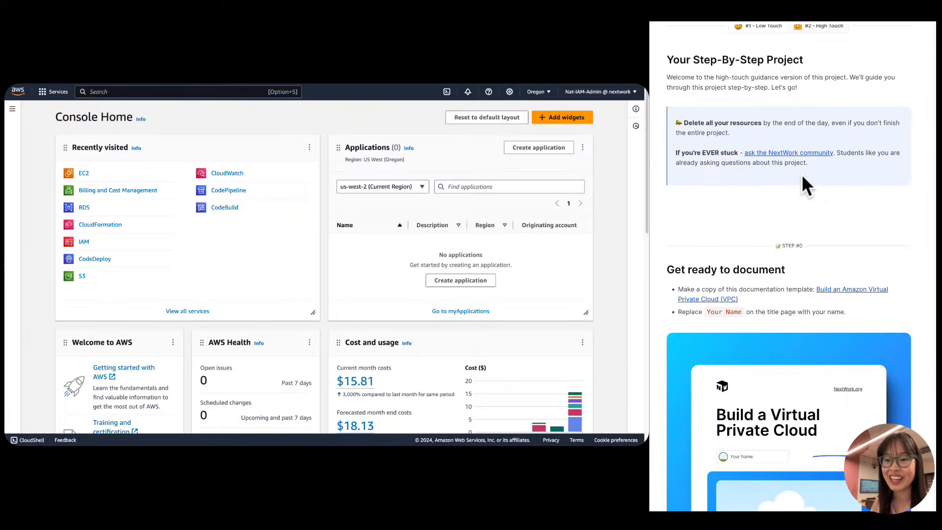
Open the Build an Amazon Virtual Private Cloud (VPC) documentation template linked in Step #0 of the guide.
scroll(803, 178, down, 3)
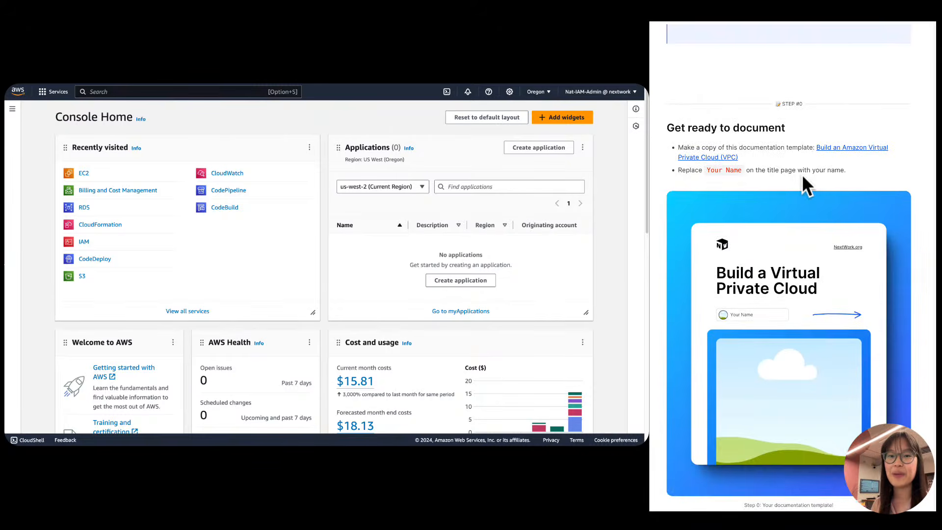
scroll(803, 177, down, 2)
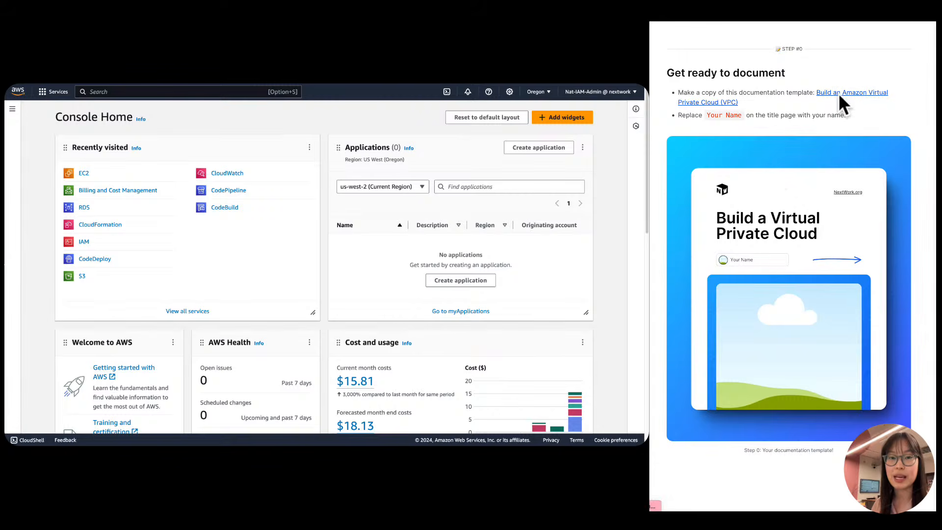
right_click(825, 97)
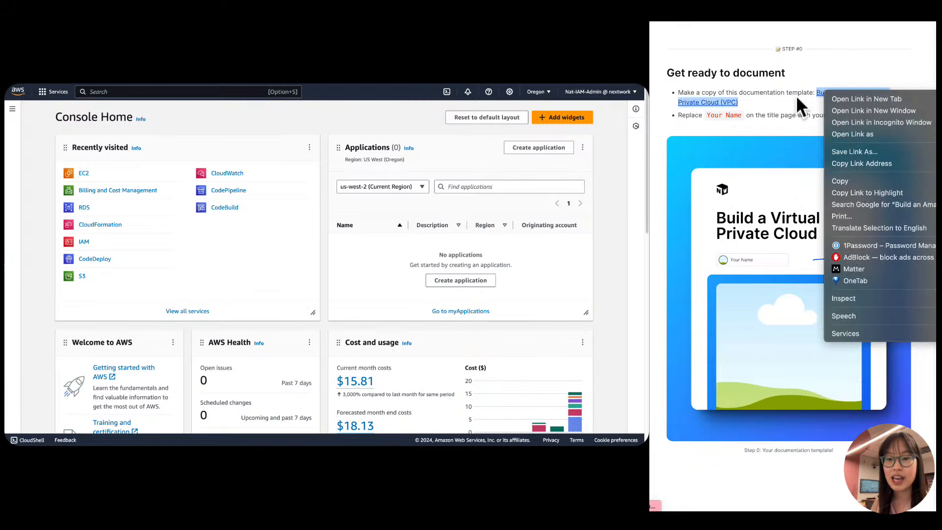
key(Escape)
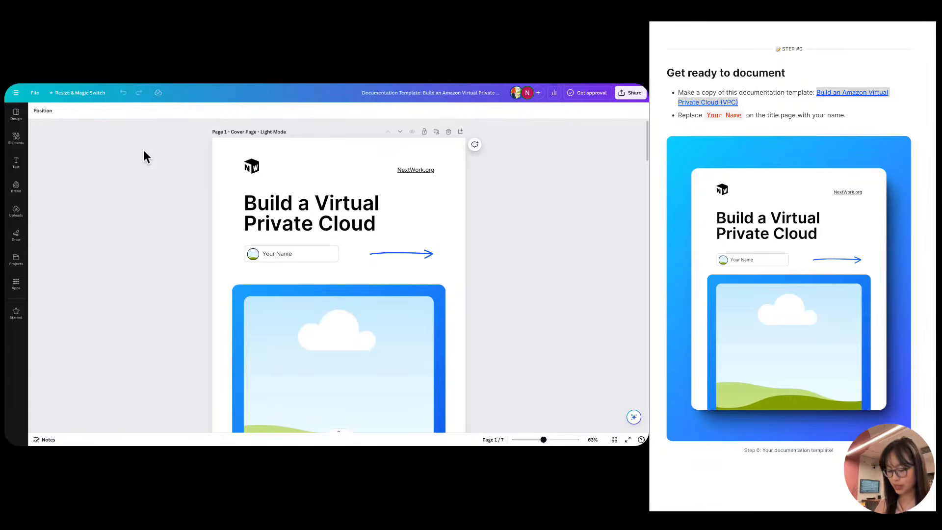
Make a copy of the documentation template in Canva and bring up the copied design.
scroll(143, 150, up, 5)
scroll(140, 153, up, 3)
scroll(140, 164, up, 2)
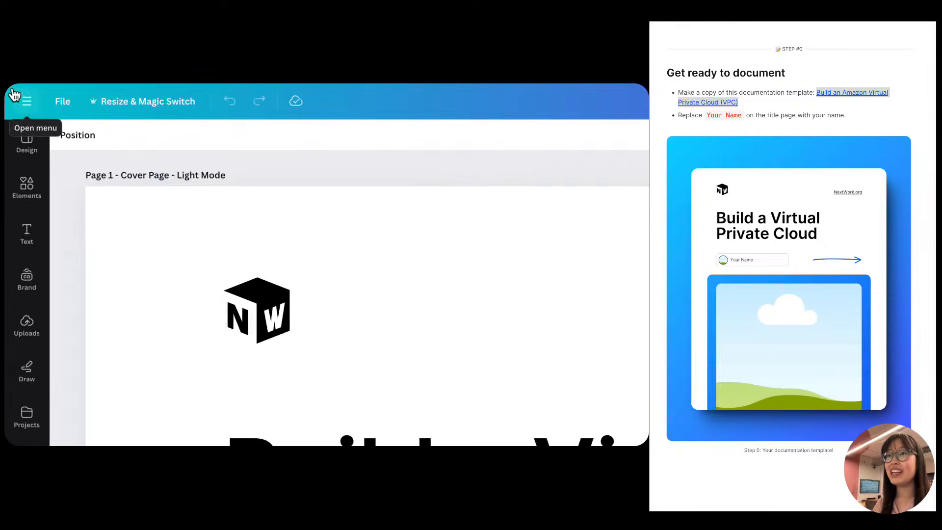
click(62, 101)
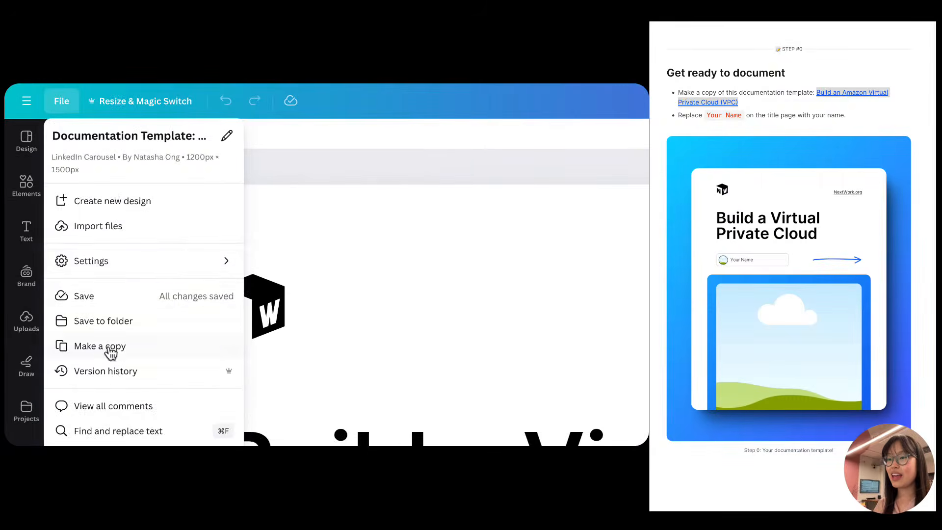
click(106, 347)
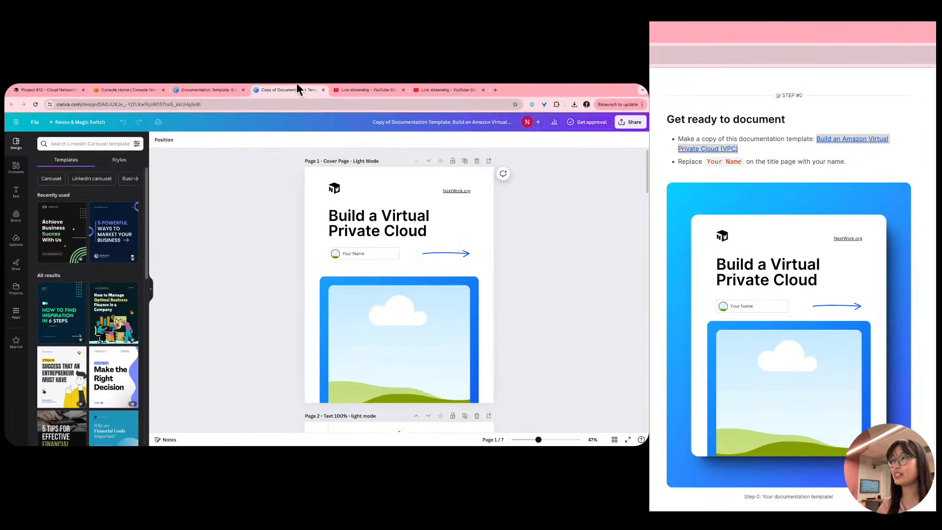
click(244, 90)
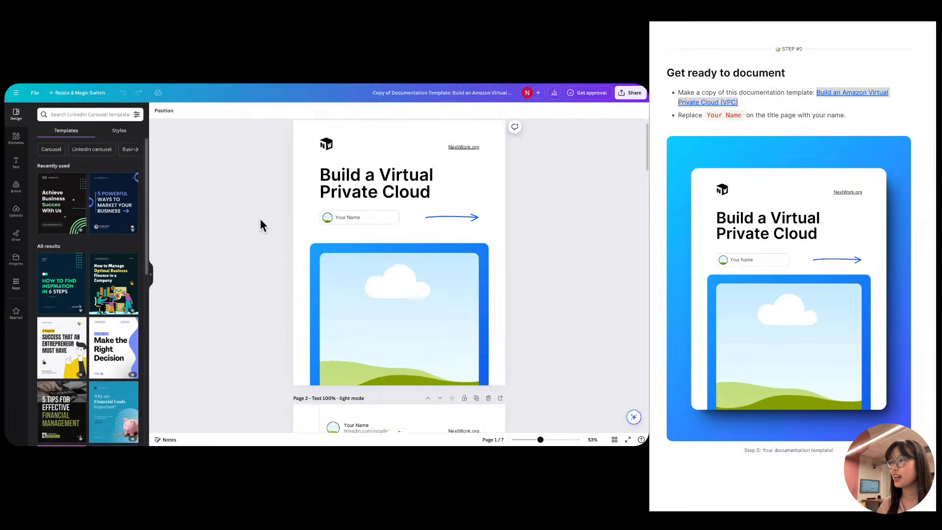
Replace the Your Name placeholder on the copied template's cover page with the author's full name.
click(366, 202)
double_click(364, 188)
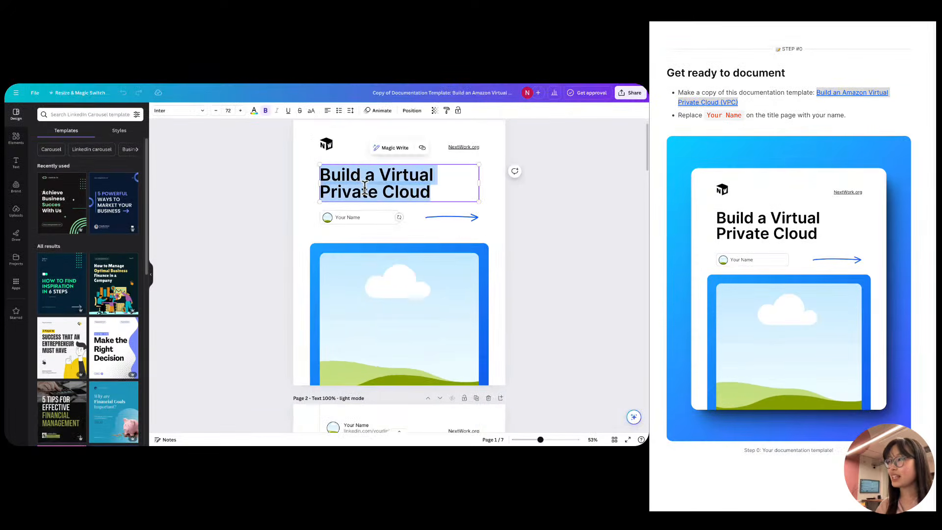
click(309, 200)
scroll(344, 215, up, 5)
double_click(290, 217)
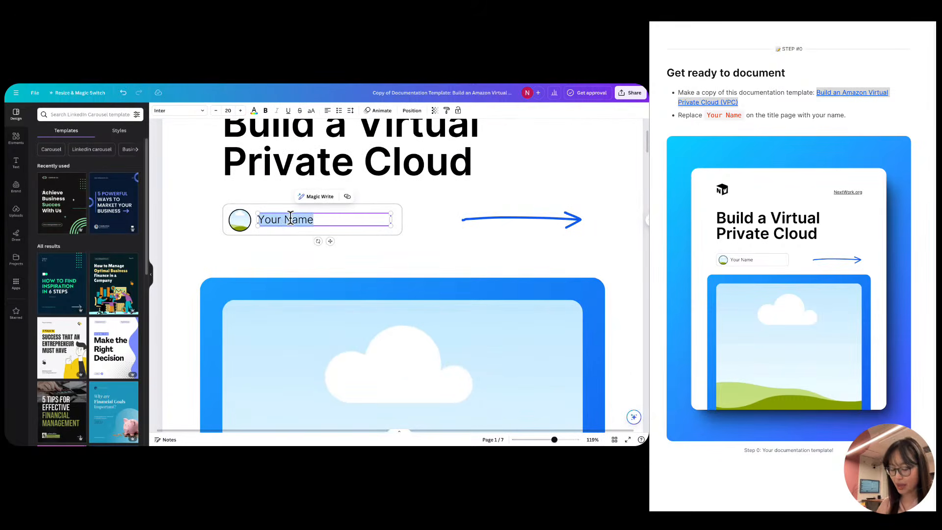
text(Natasha Ong)
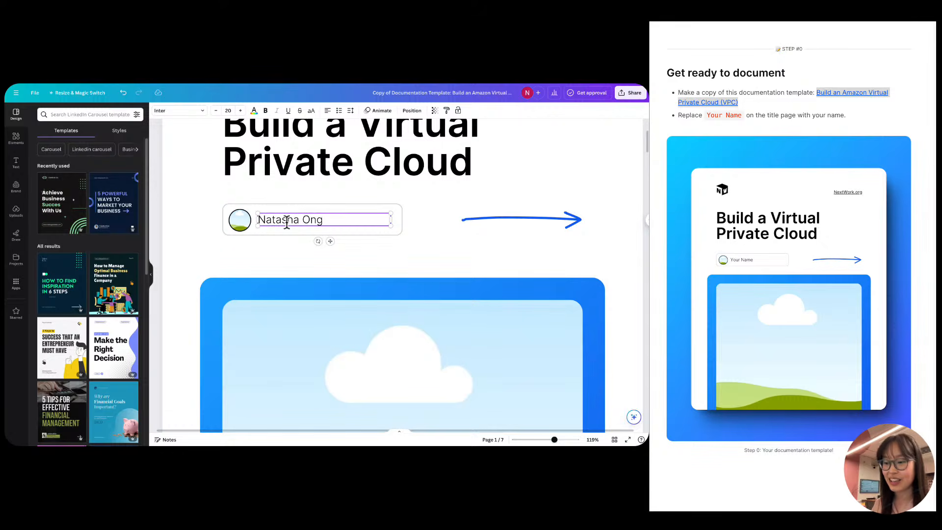
click(214, 210)
scroll(216, 211, up, 1)
scroll(225, 221, up, 3)
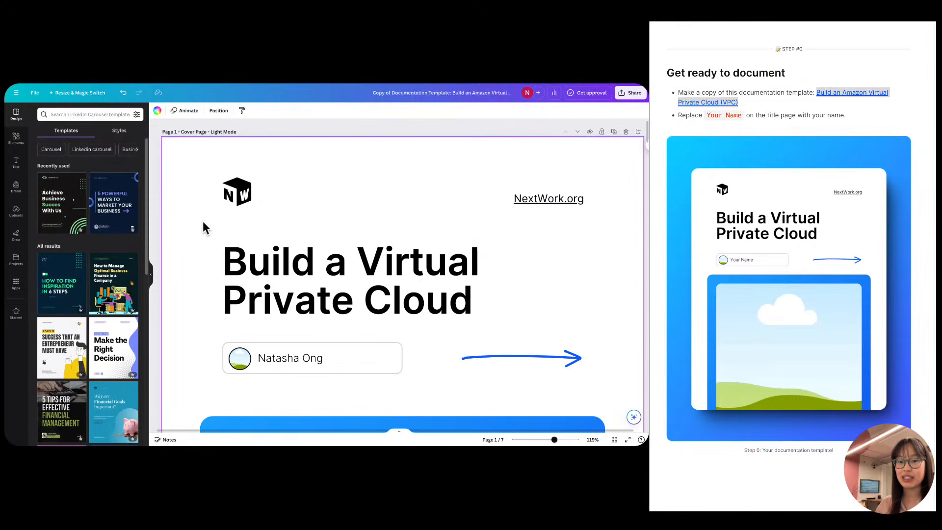
Switch back to the AWS Console Home page and read the guide's Step 1, Create a VPC, up to the VPC search instructions.
key(ctrl+Tab)
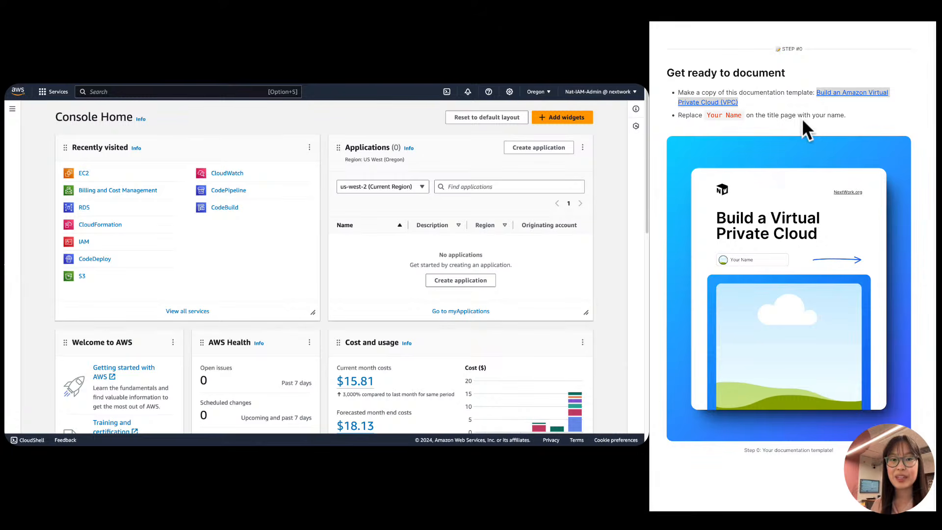
scroll(804, 129, down, 10)
scroll(806, 178, up, 1)
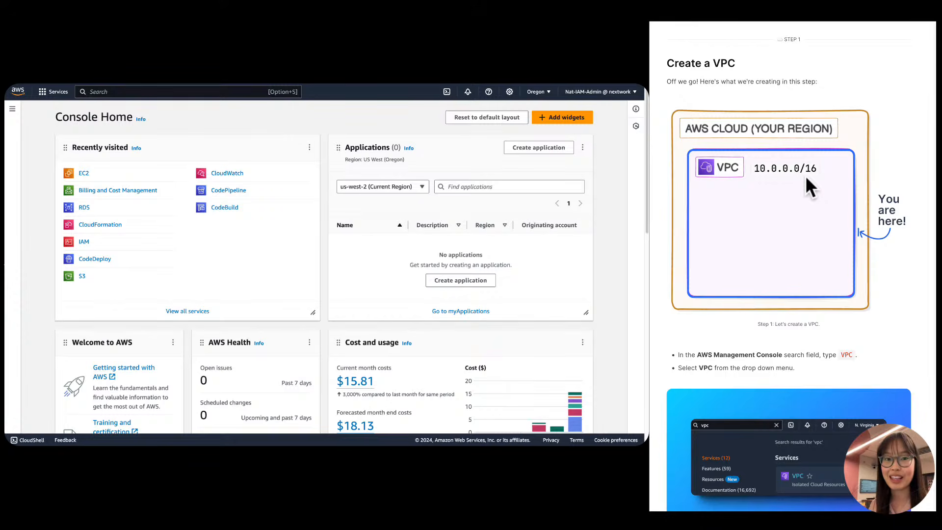
scroll(785, 137, down, 3)
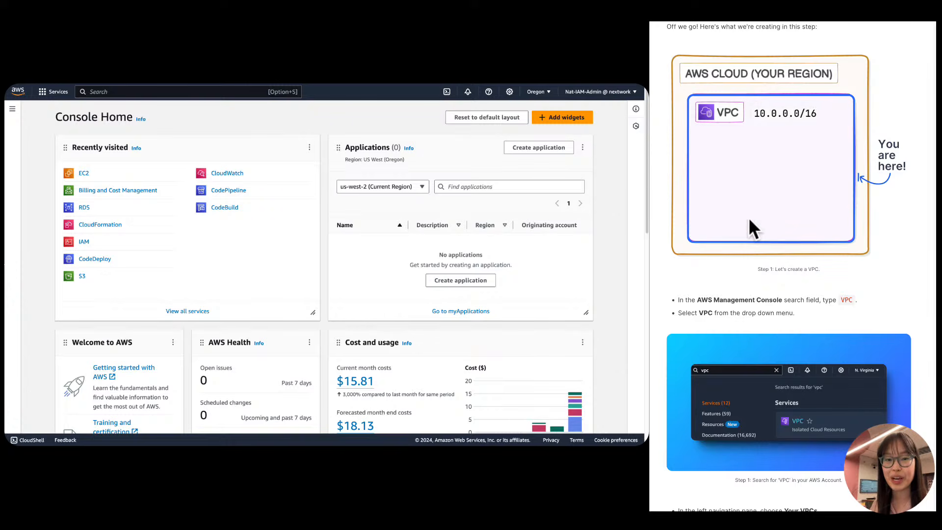
scroll(750, 220, down, 3)
scroll(749, 221, down, 3)
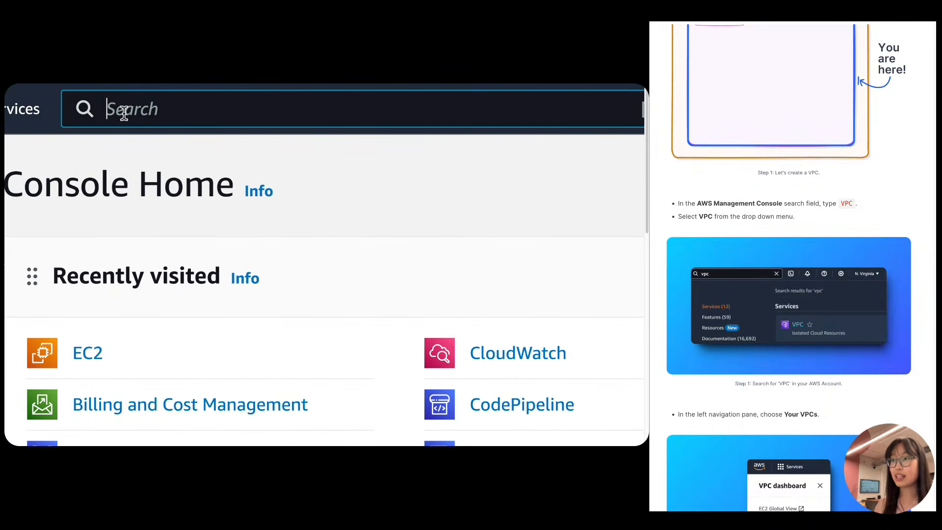
Search the AWS services for vpc and open the VPC dashboard.
text(vpc)
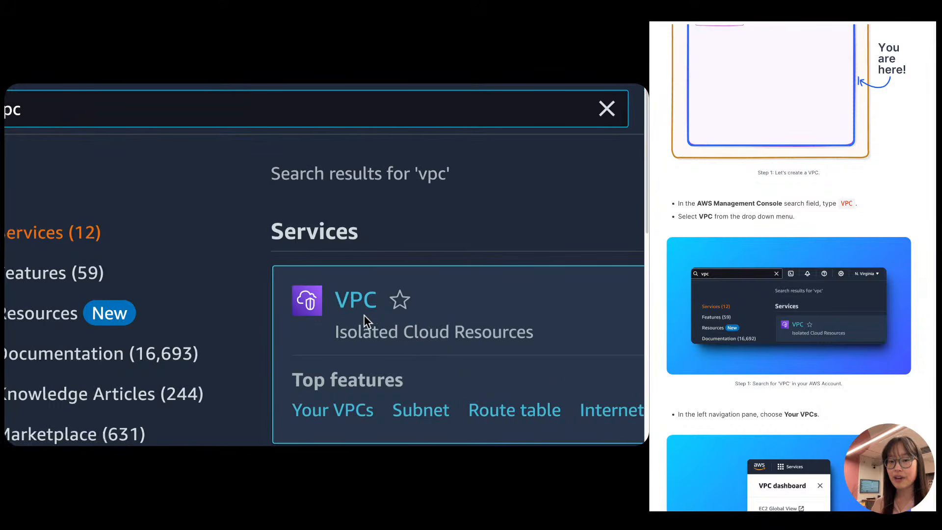
click(369, 316)
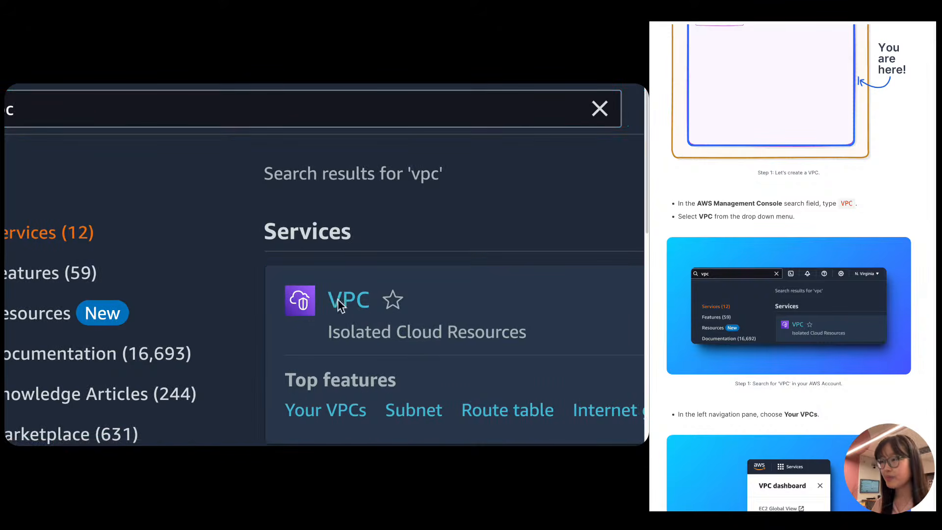
click(340, 302)
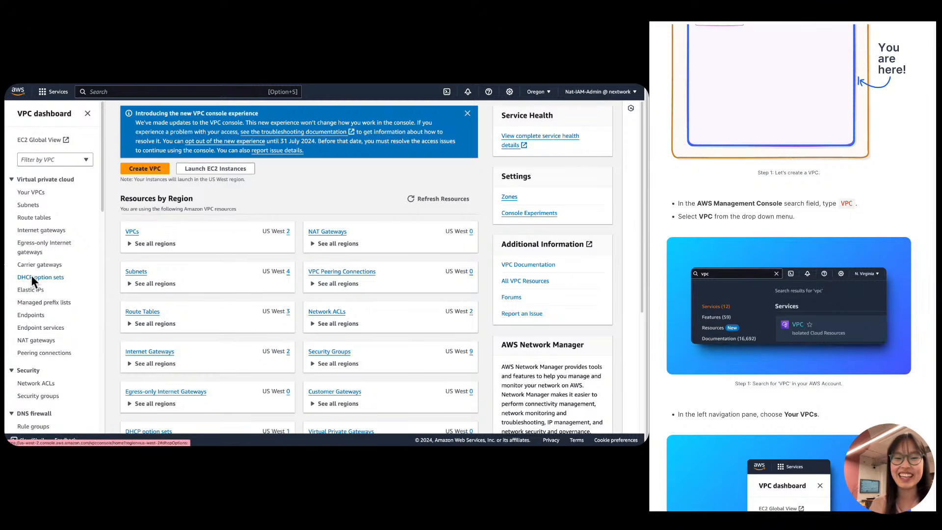
Follow the guide to the Your VPCs instruction, enlarge the console page and open the list of VPCs.
scroll(918, 157, down, 1)
scroll(918, 157, down, 6)
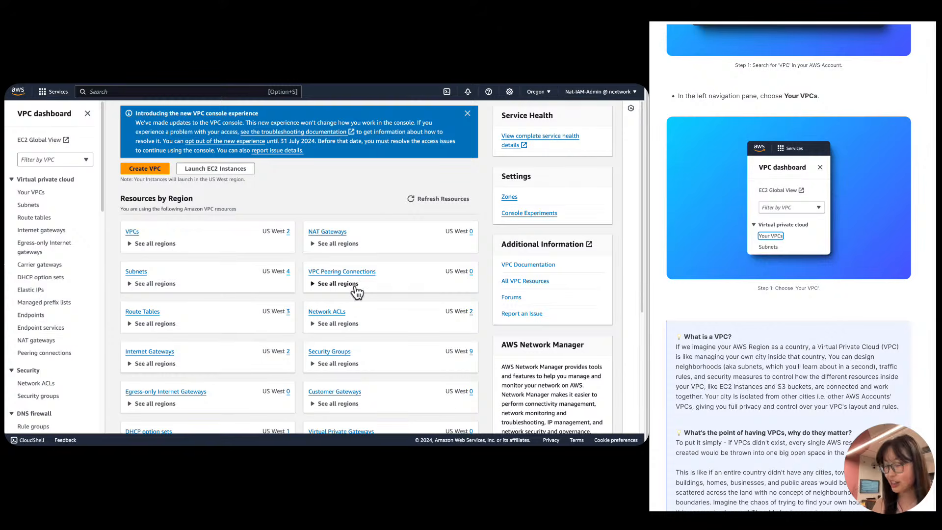
key(super+plus)
key(super+plus)
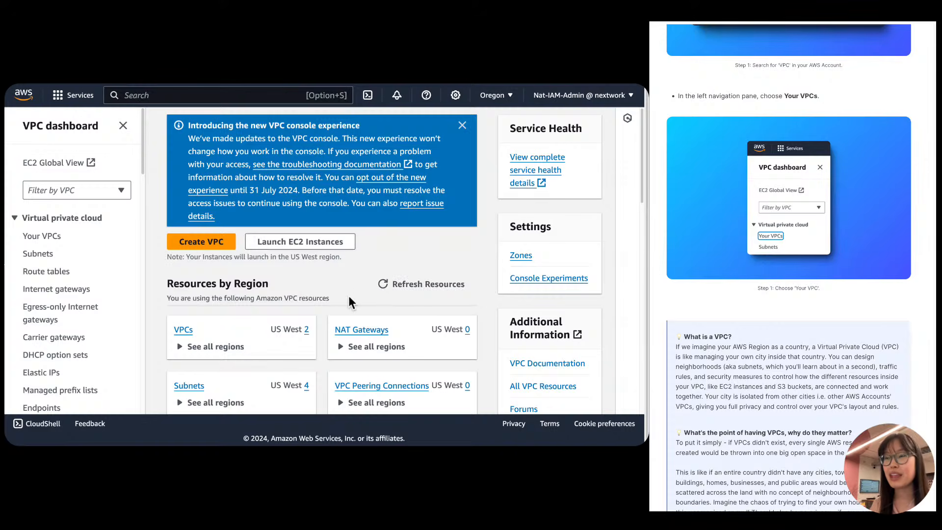
scroll(432, 305, down, 10)
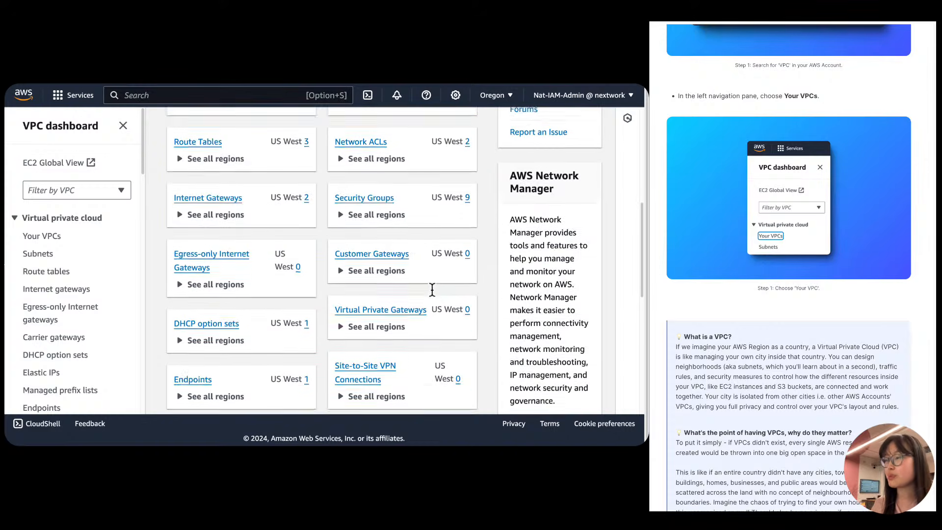
scroll(432, 290, up, 10)
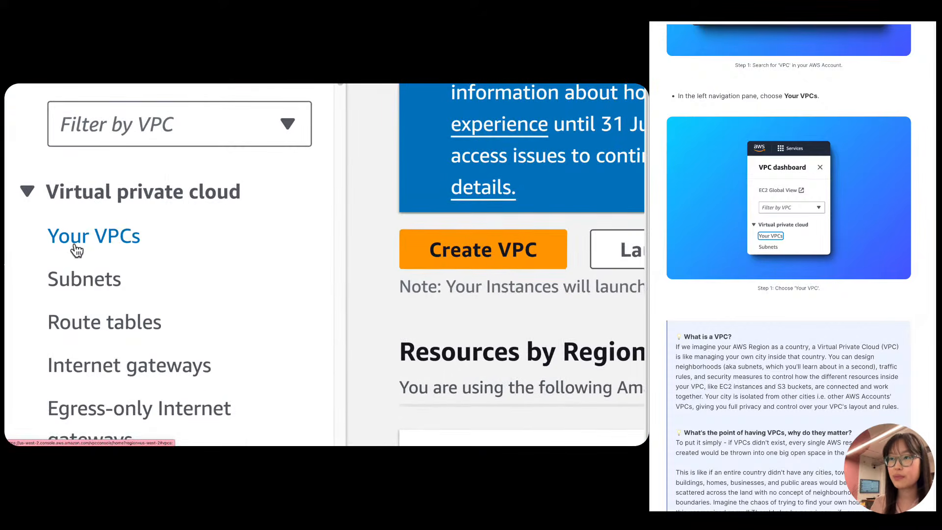
click(87, 240)
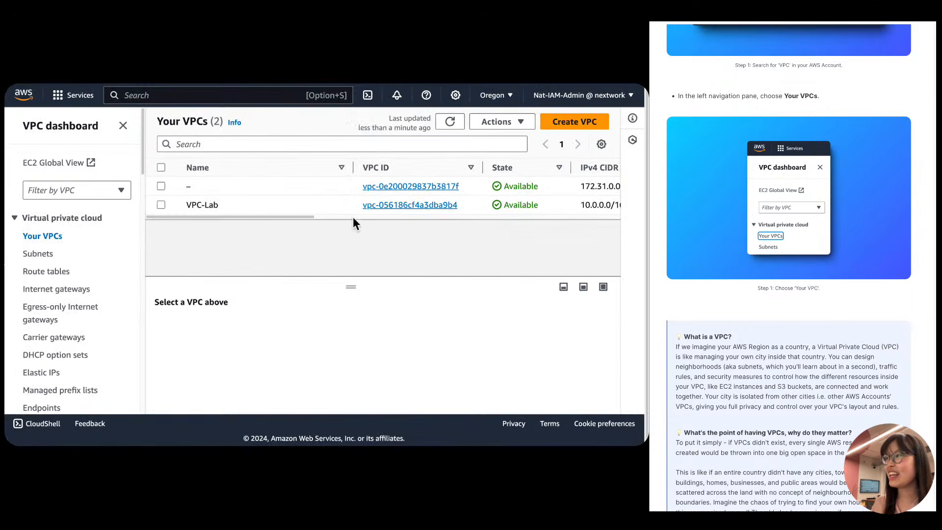
Delete the VPC-Lab VPC together with its associated resources, confirming with delete, and dismiss the notification.
drag(284, 217, 237, 224)
click(162, 205)
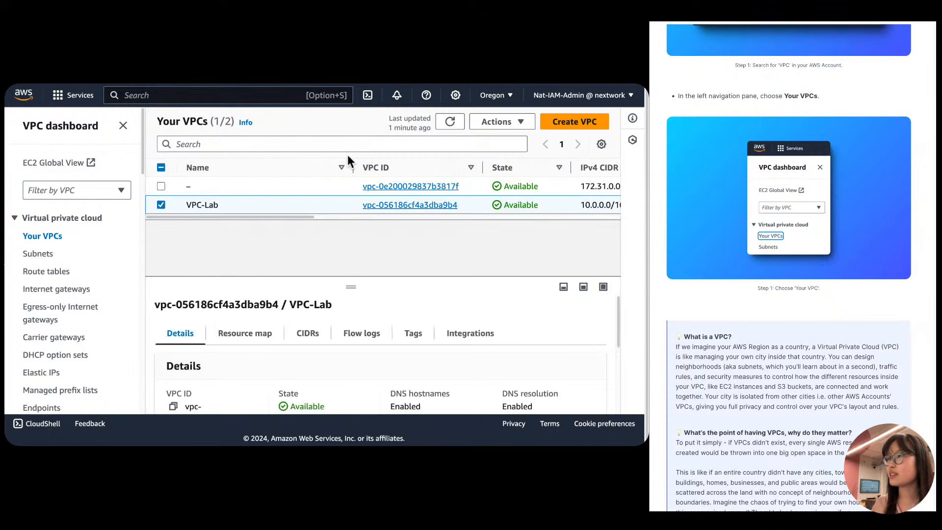
click(519, 122)
click(502, 247)
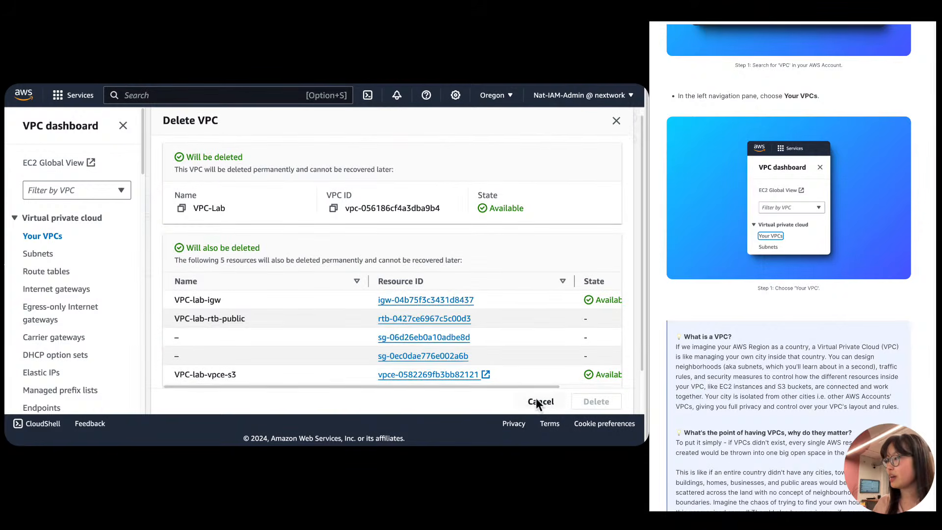
scroll(540, 393, down, 2)
click(324, 365)
text(delete)
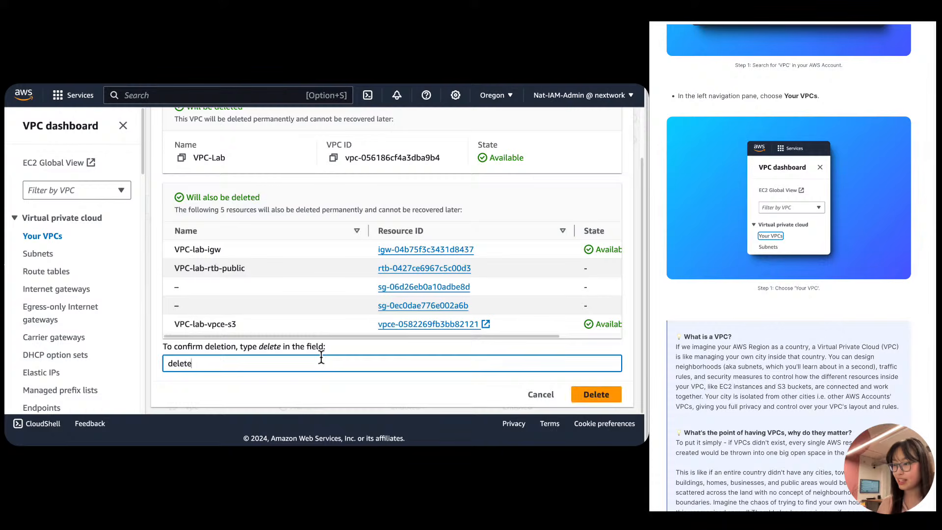
key(Return)
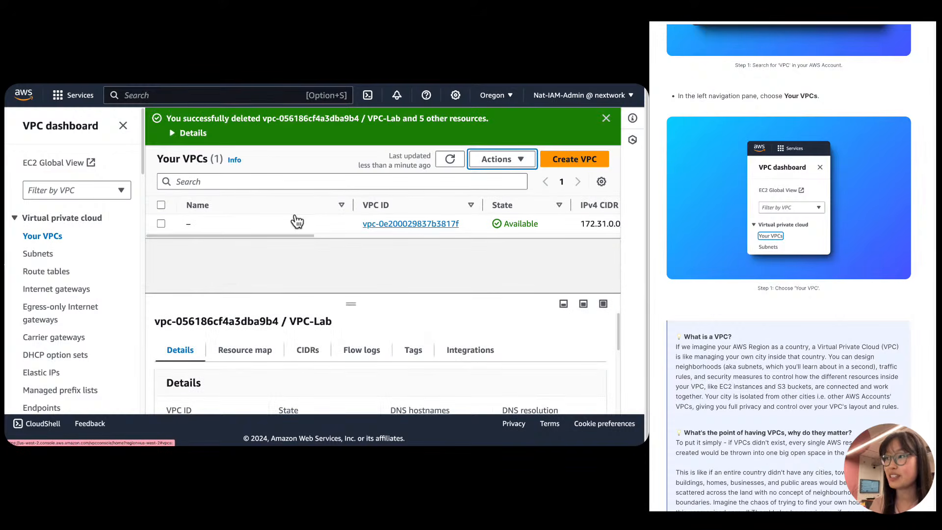
click(606, 118)
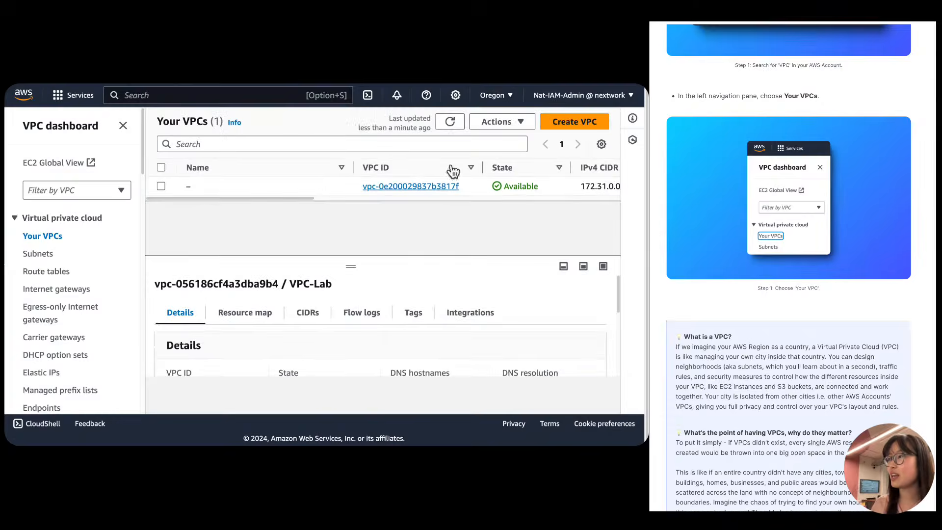
Collapse the VPC dashboard navigation pane to give the VPC list more width.
drag(244, 199, 211, 195)
click(119, 126)
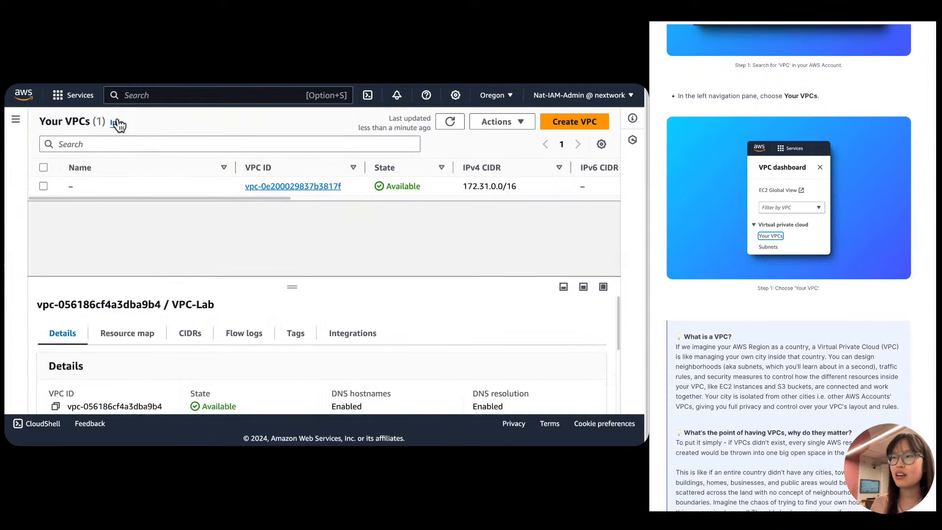
drag(191, 201, 109, 224)
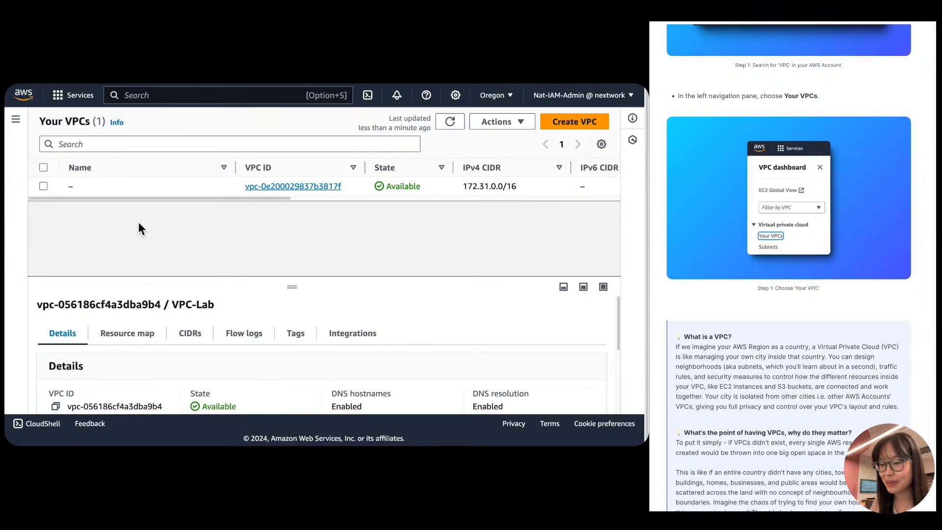
Read the guide's explanation of what a VPC is and look through the available AWS Regions.
scroll(721, 250, down, 6)
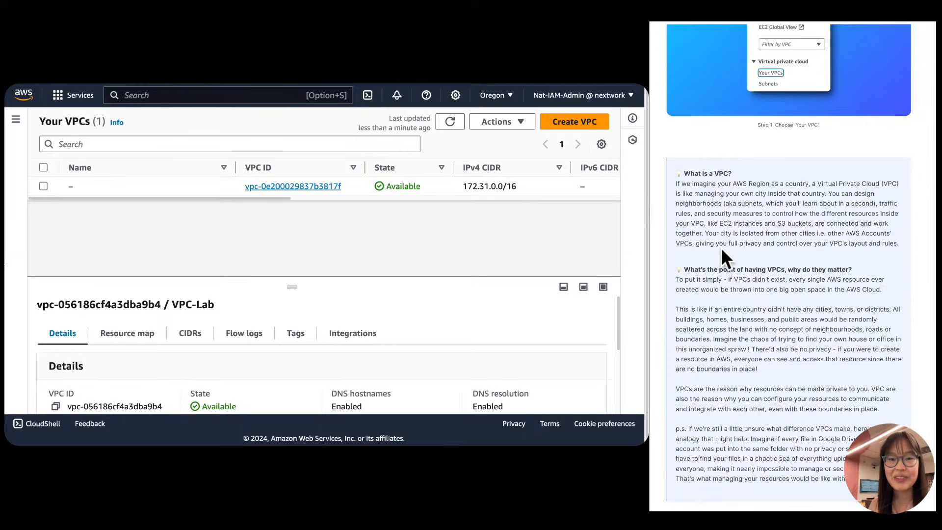
scroll(720, 247, up, 1)
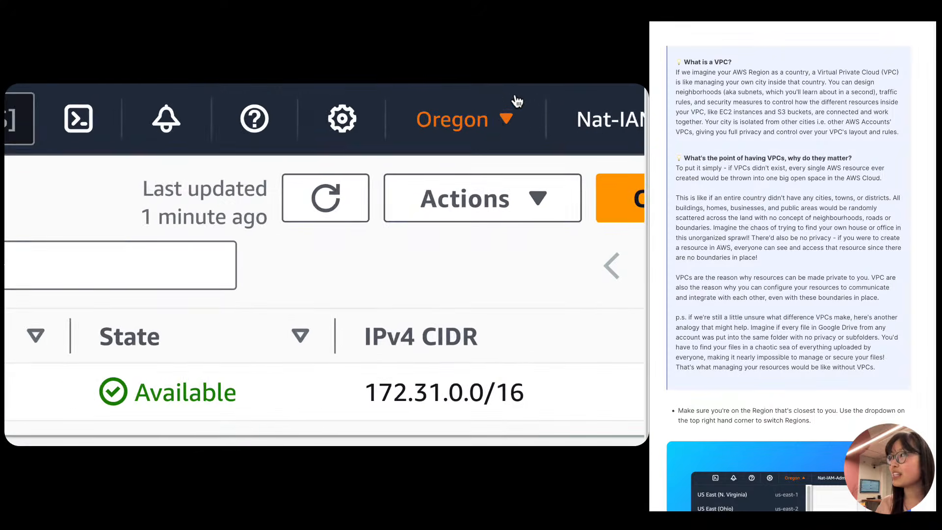
click(441, 120)
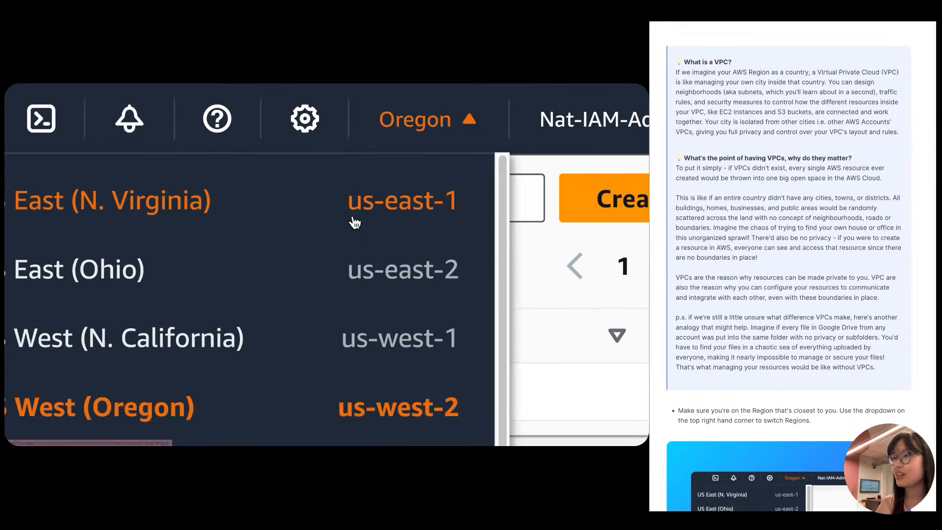
scroll(299, 287, down, 3)
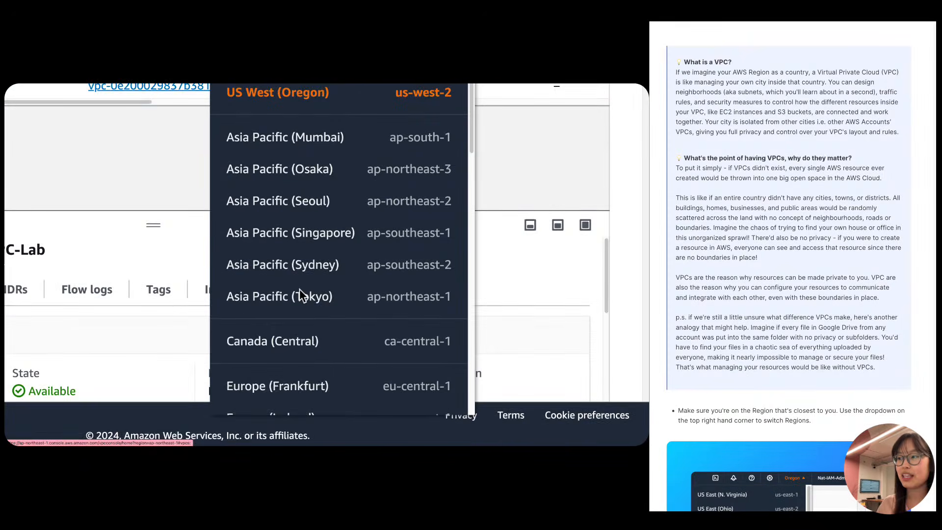
scroll(299, 290, up, 3)
click(432, 99)
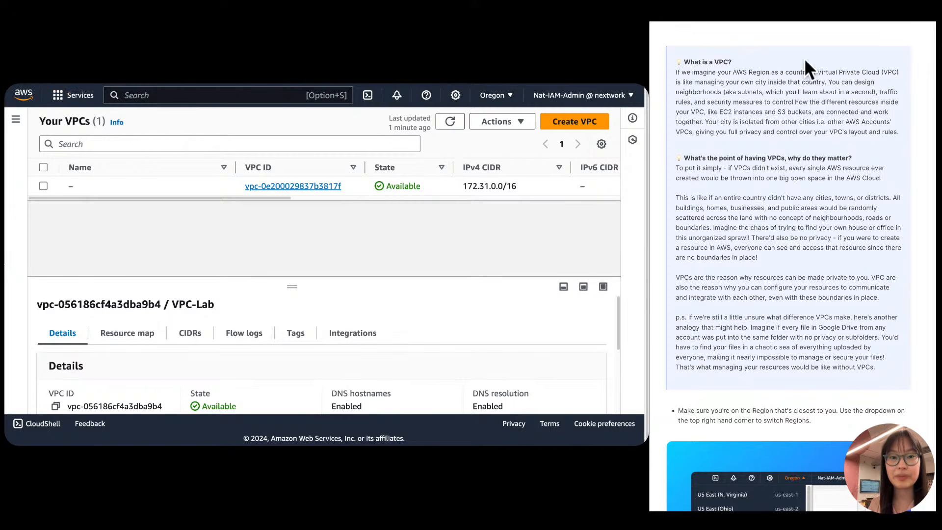
Study the guide's city analogy for VPCs and its answer on why VPCs matter.
drag(879, 92, 703, 123)
click(706, 122)
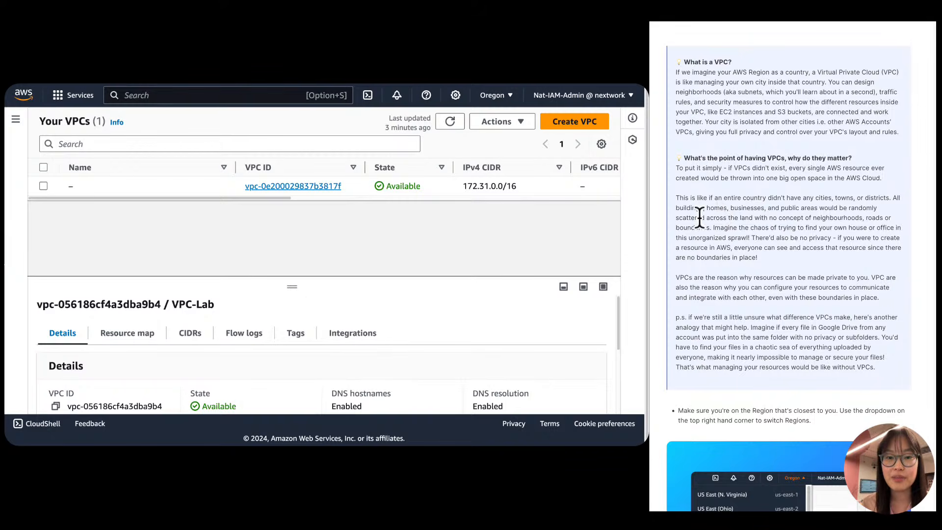
scroll(701, 211, down, 1)
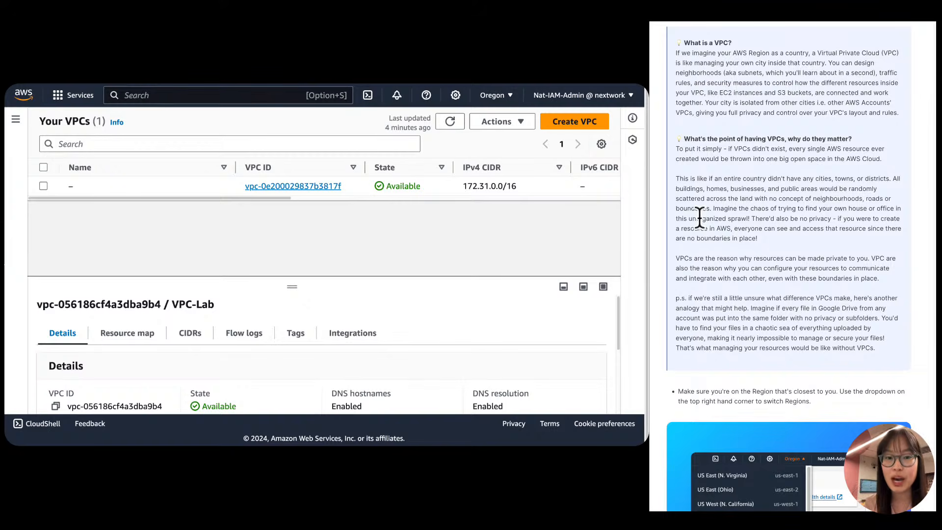
scroll(700, 216, down, 2)
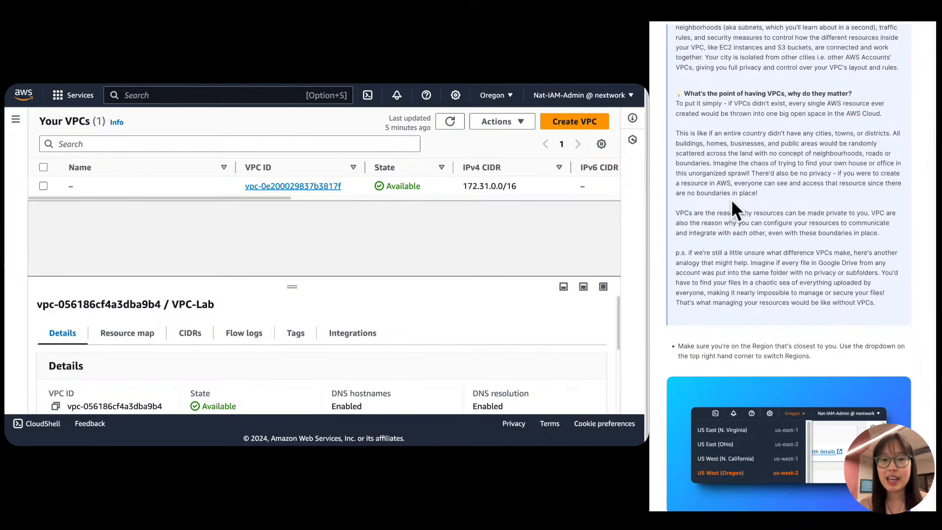
scroll(731, 199, up, 5)
scroll(731, 199, down, 2)
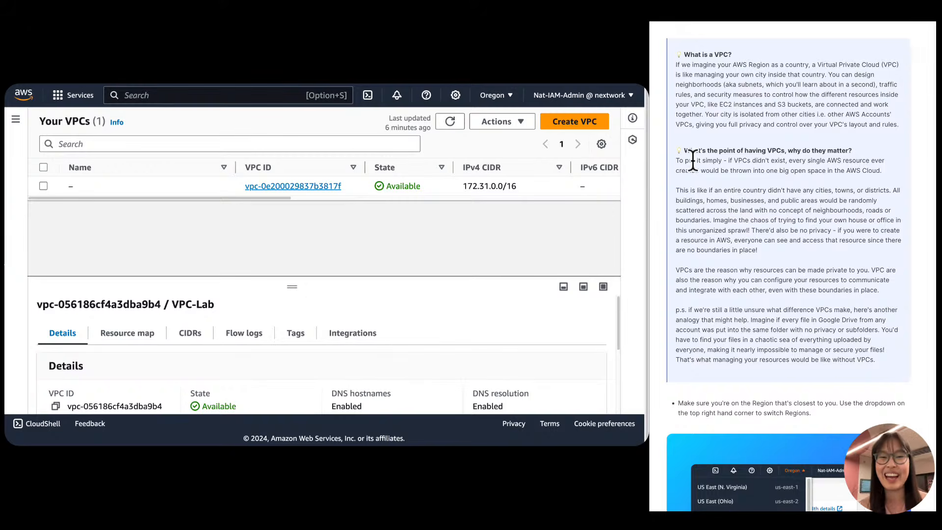
Read the guide's instruction on using the closest Region and check the Region list, keeping US West (Oregon).
scroll(747, 200, down, 5)
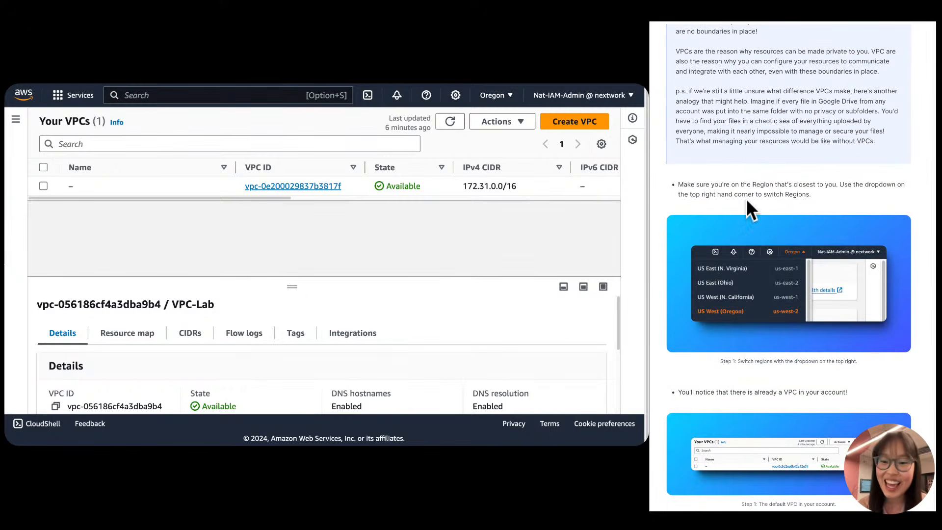
scroll(742, 156, down, 2)
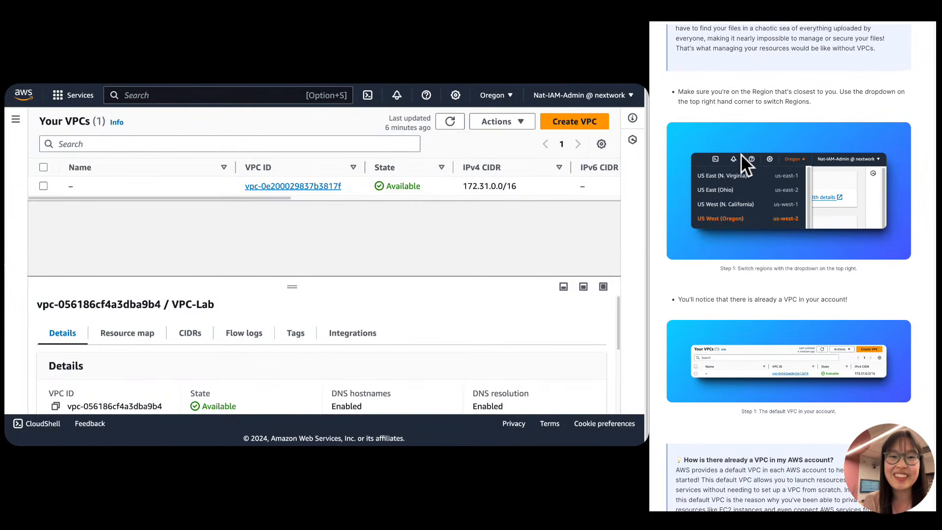
scroll(741, 153, down, 1)
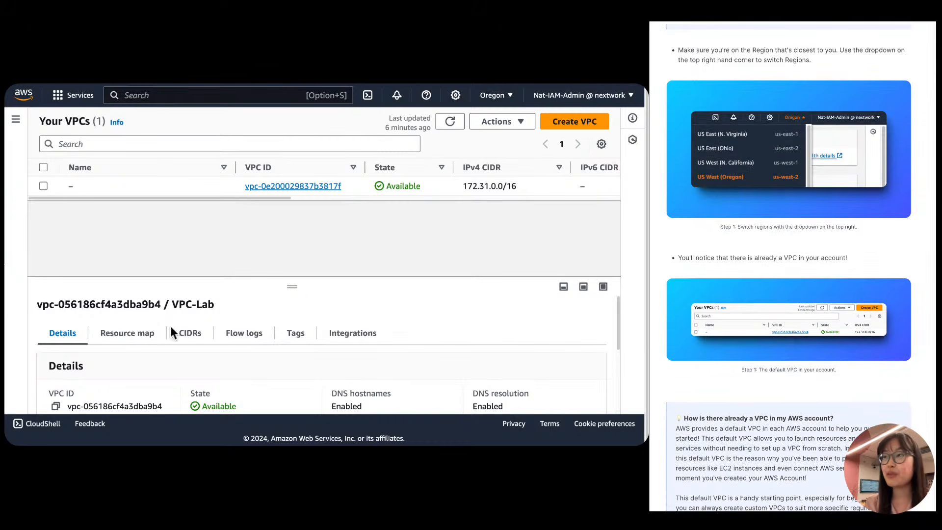
click(497, 96)
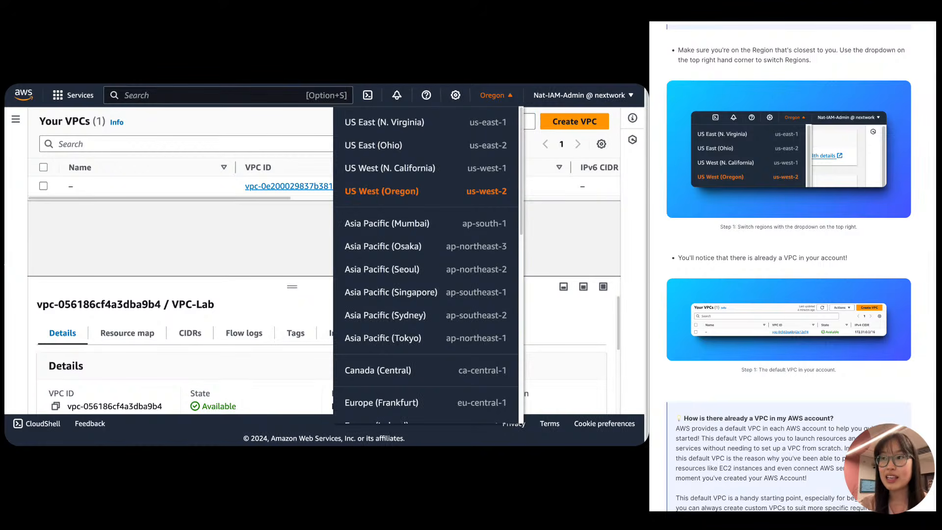
click(746, 201)
Read the guide's notes on the default VPC and examine the default VPC's columns in the VPC list.
scroll(745, 200, down, 7)
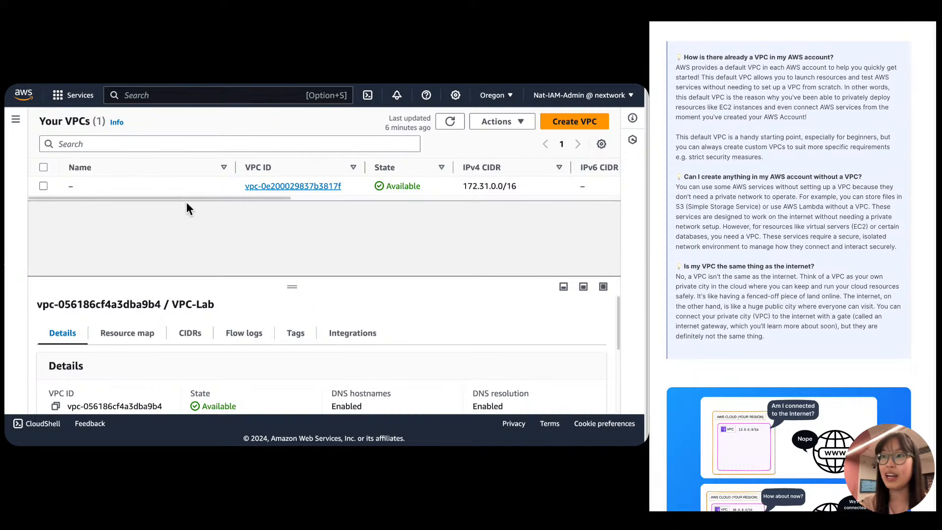
scroll(181, 199, right, 2)
scroll(180, 198, left, 2)
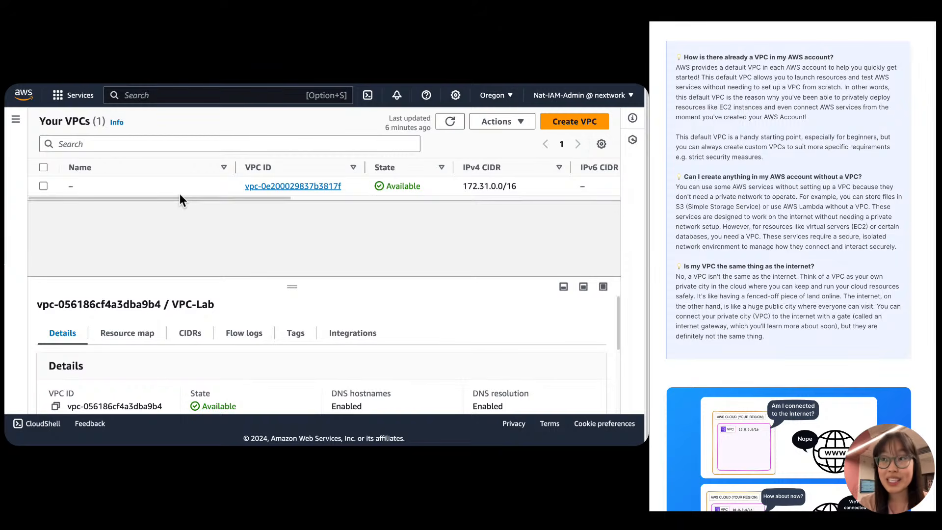
scroll(179, 198, right, 5)
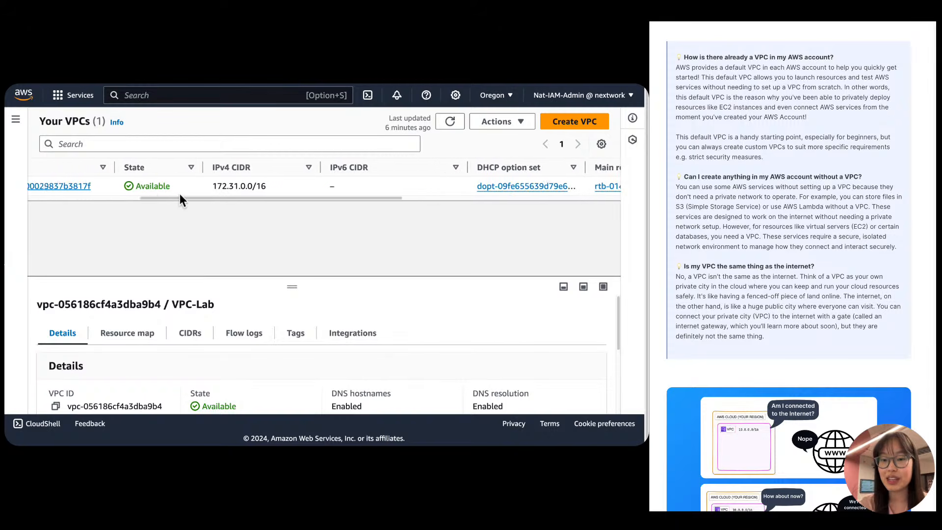
scroll(179, 199, left, 5)
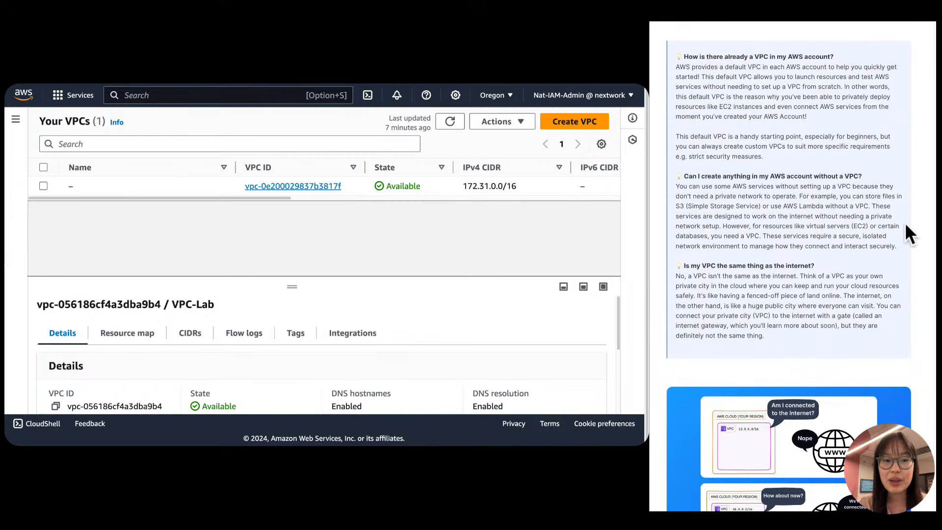
Read the guide's comparison of a VPC with the internet and its diagram, down to the Create VPC instruction.
scroll(905, 222, down, 3)
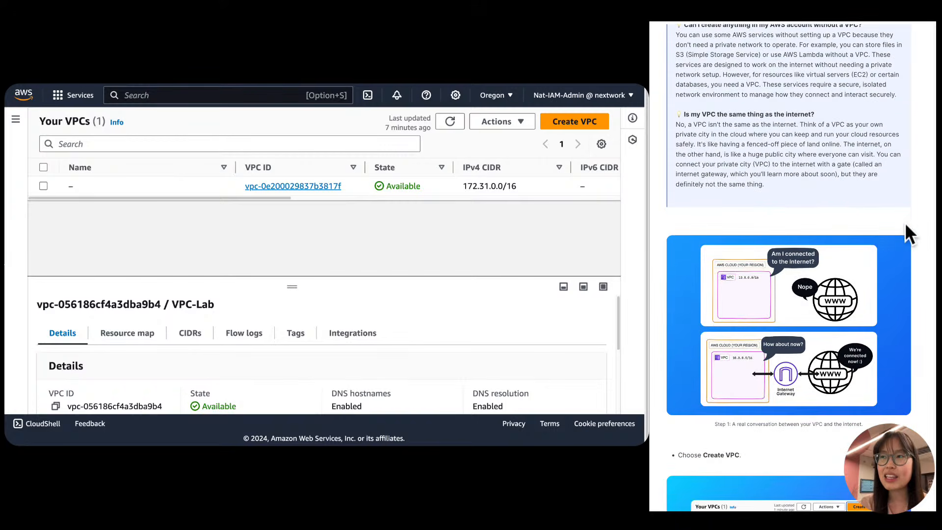
scroll(906, 225, down, 1)
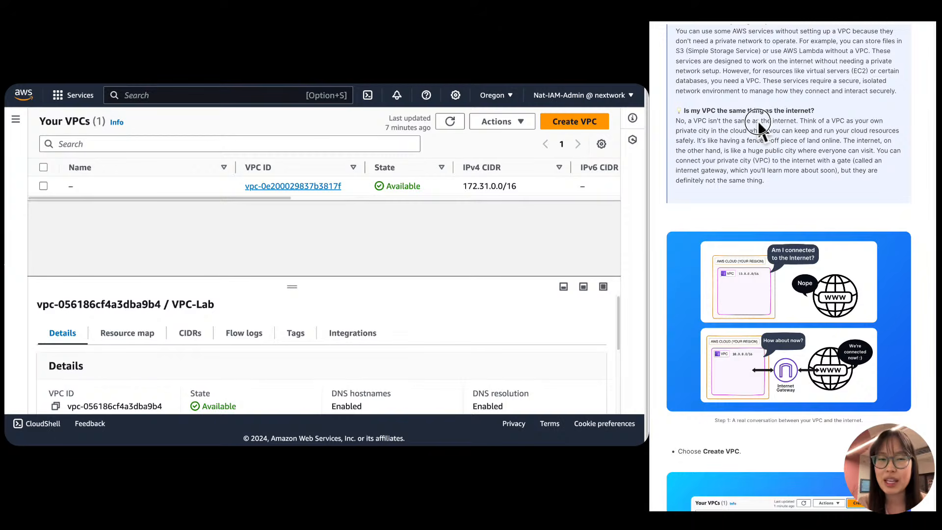
scroll(759, 123, up, 3)
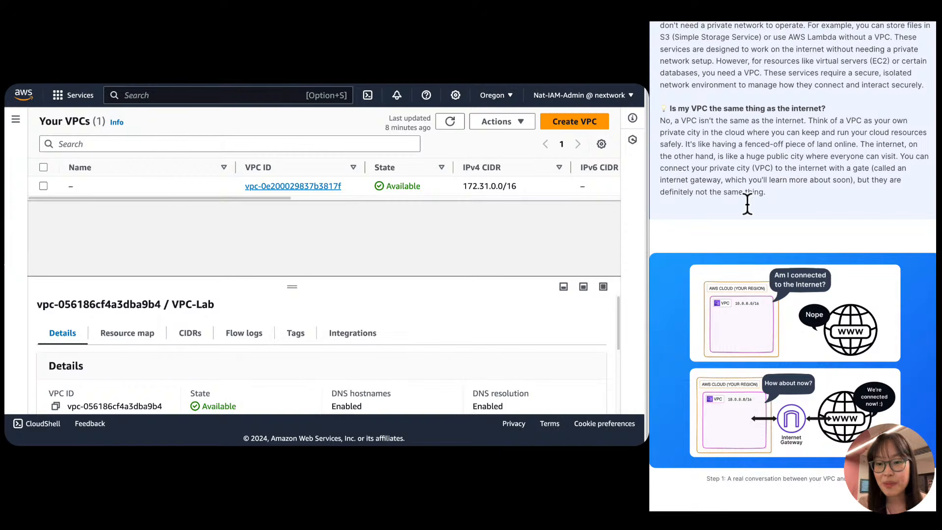
scroll(747, 204, down, 2)
scroll(747, 202, down, 4)
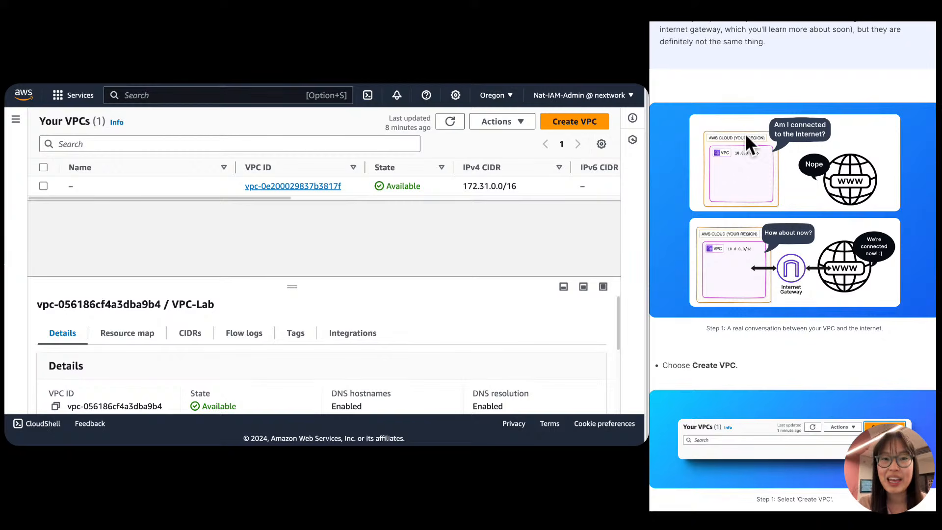
scroll(746, 137, up, 1)
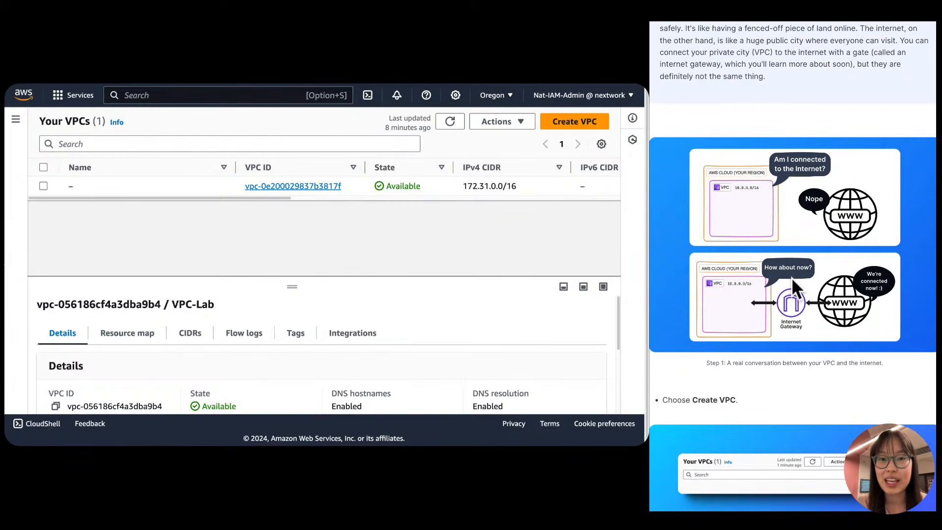
scroll(717, 259, down, 3)
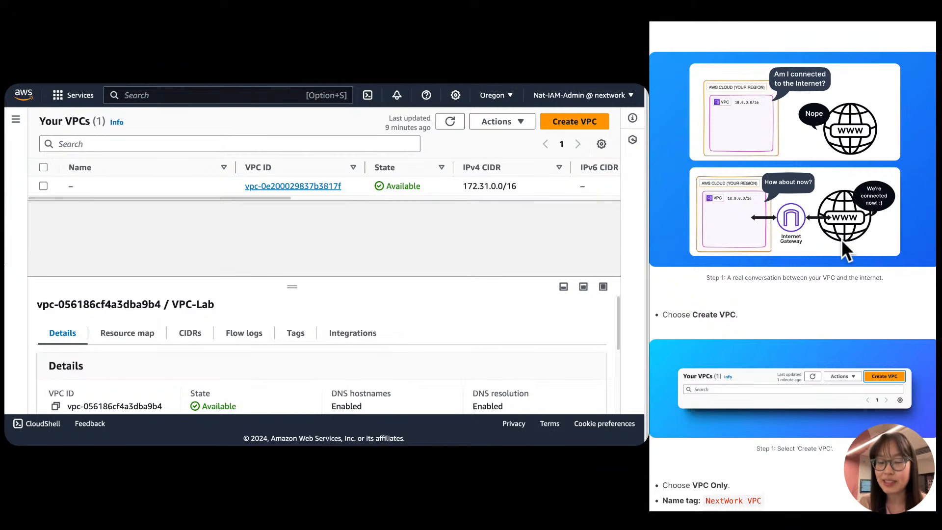
Review the guide's VPC settings and start creating a new VPC.
scroll(781, 258, down, 5)
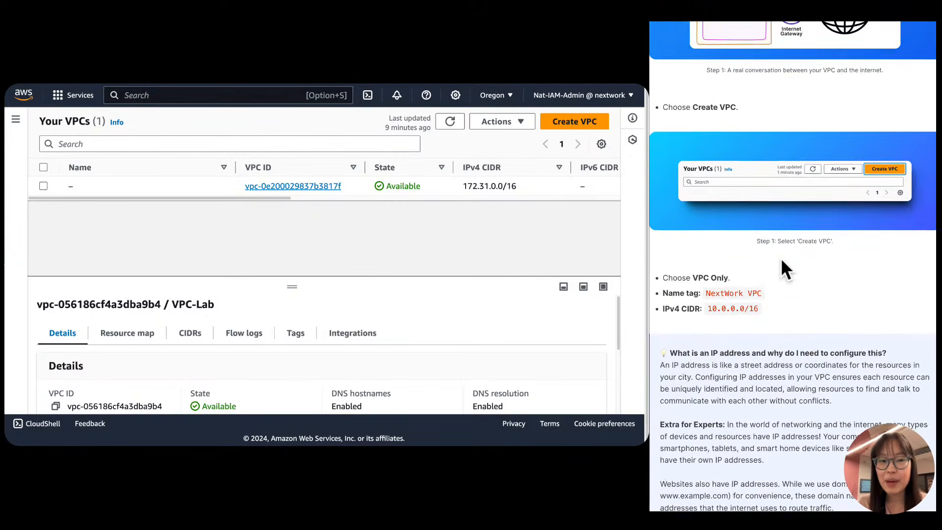
scroll(782, 258, down, 1)
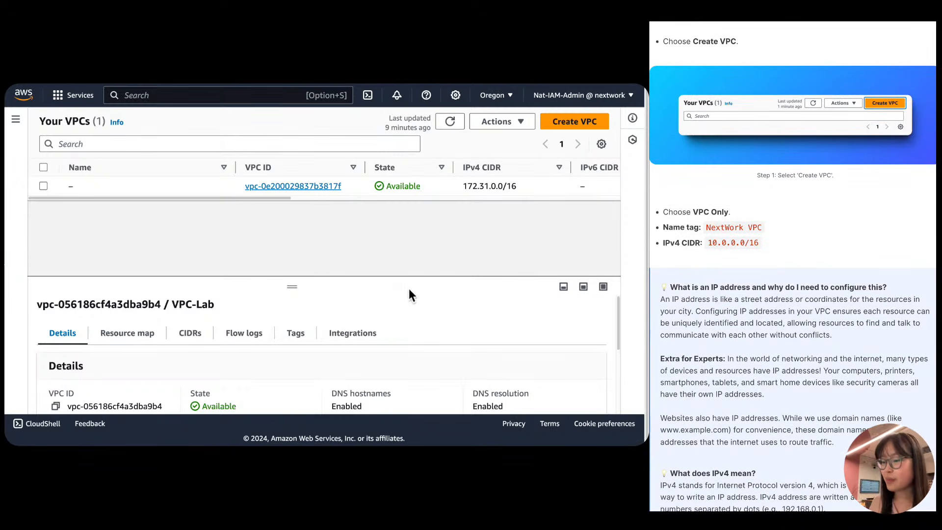
click(567, 122)
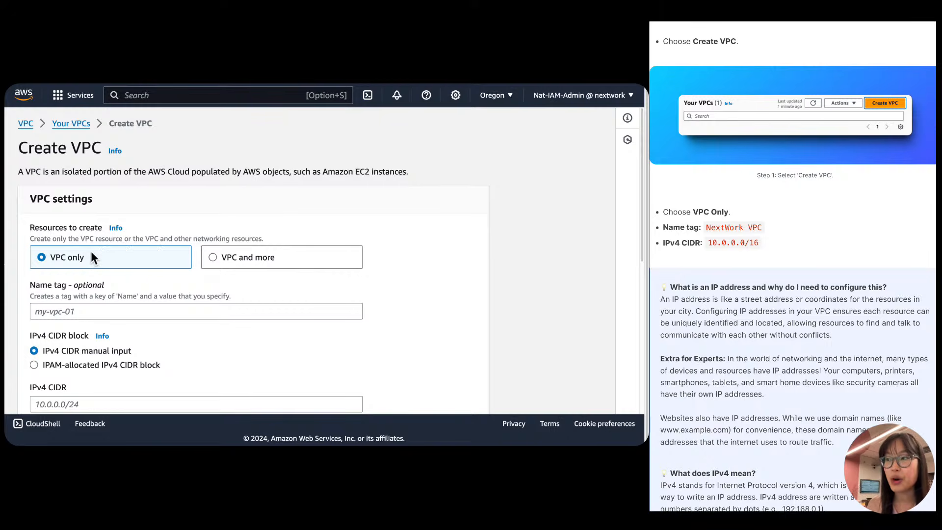
Choose VPC and more and examine the preview of its subnets, route tables and network connections.
click(240, 260)
scroll(311, 267, right, 5)
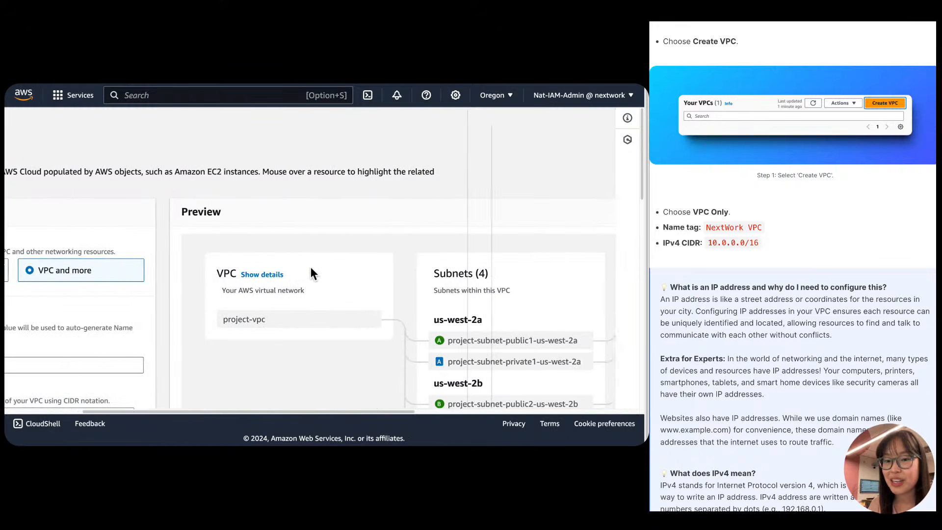
scroll(310, 267, right, 10)
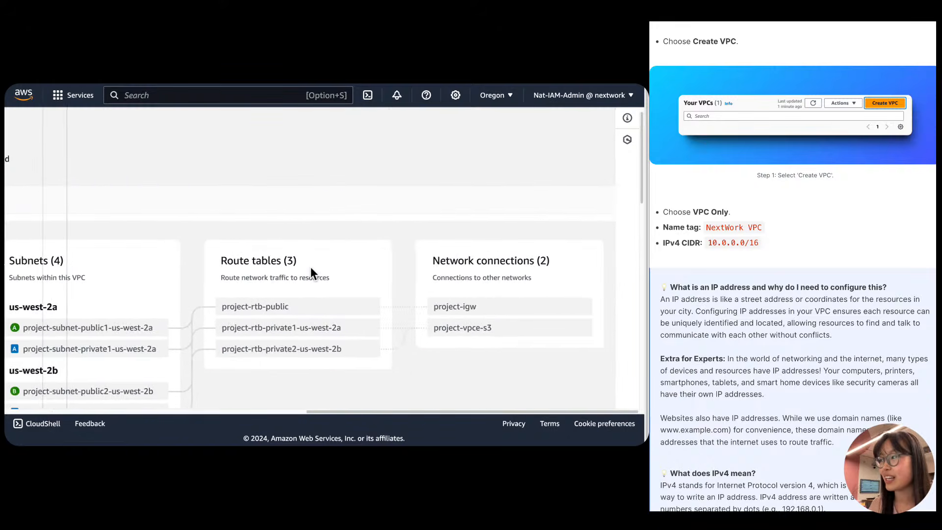
scroll(310, 267, down, 9)
scroll(310, 267, left, 10)
scroll(310, 267, up, 10)
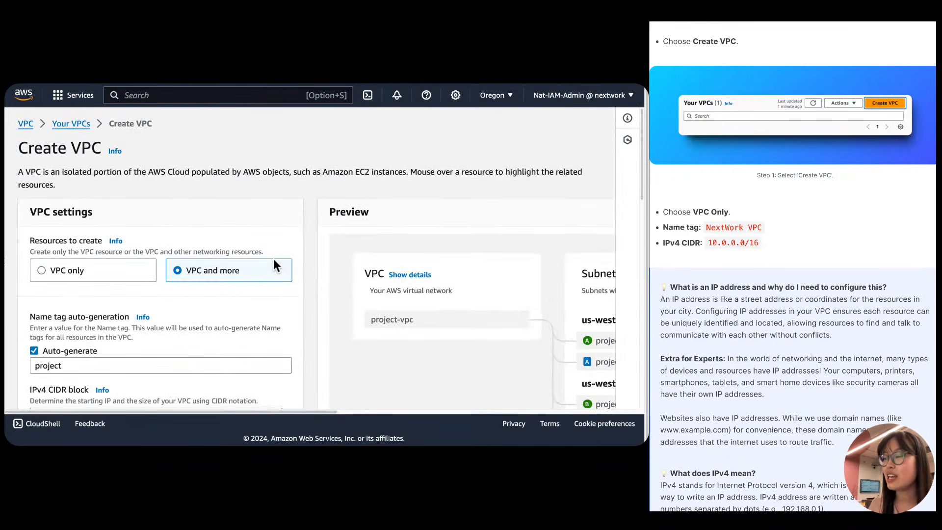
scroll(387, 259, right, 10)
scroll(387, 259, down, 3)
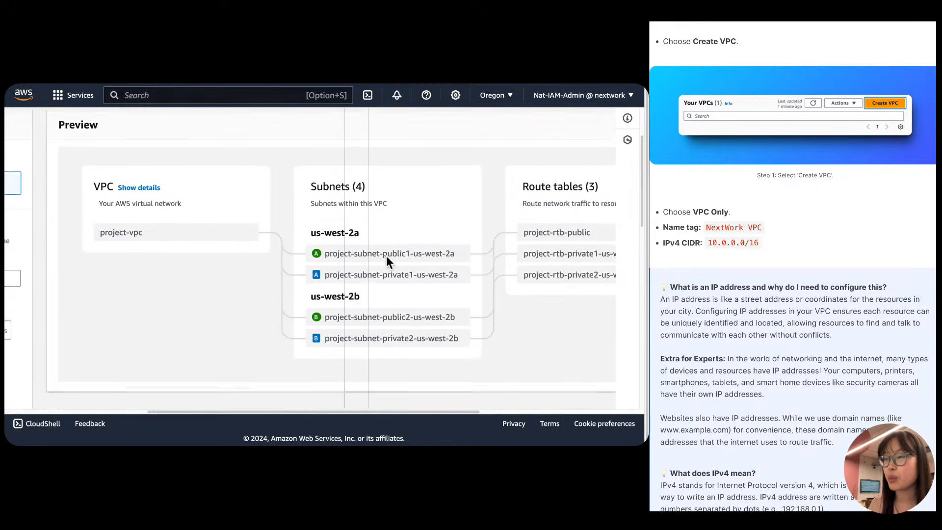
scroll(387, 258, up, 3)
scroll(382, 260, left, 5)
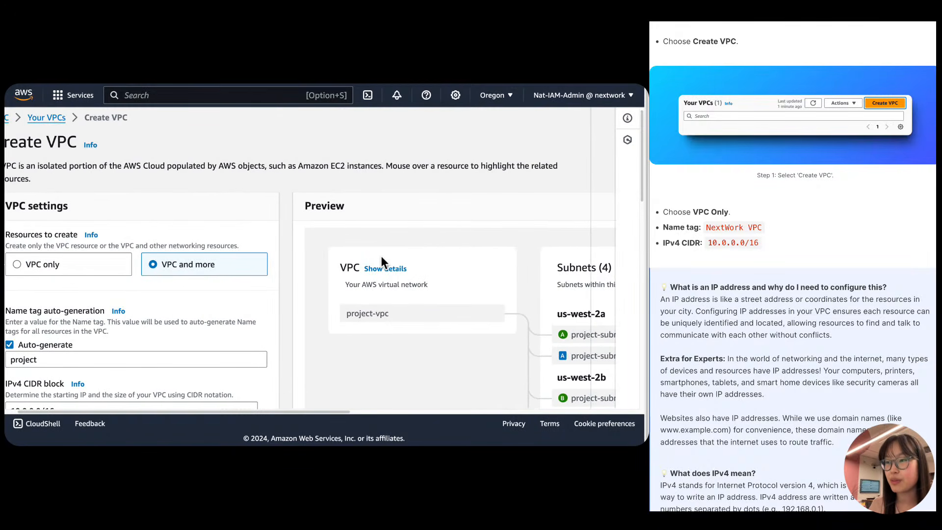
scroll(382, 258, left, 2)
Set the resources to create to VPC only and name the VPC NextWork VPC.
click(139, 271)
right_click(141, 271)
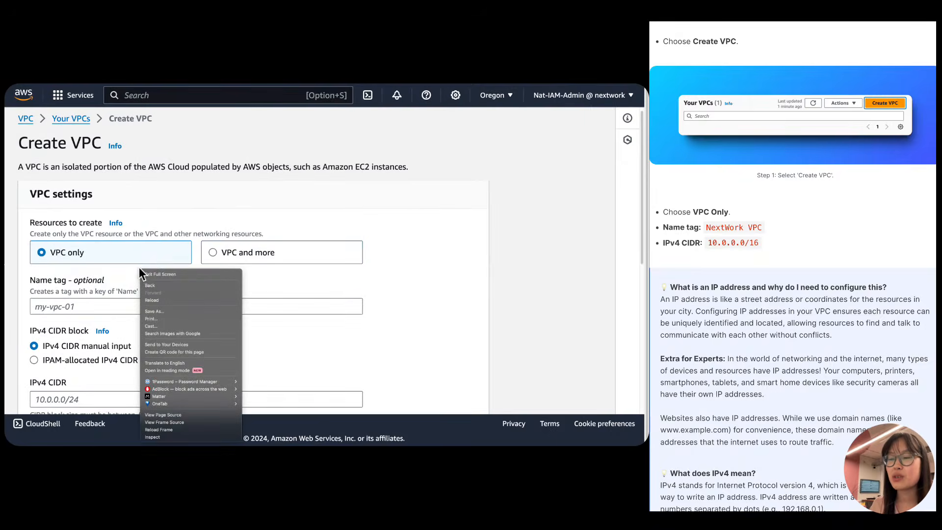
click(127, 270)
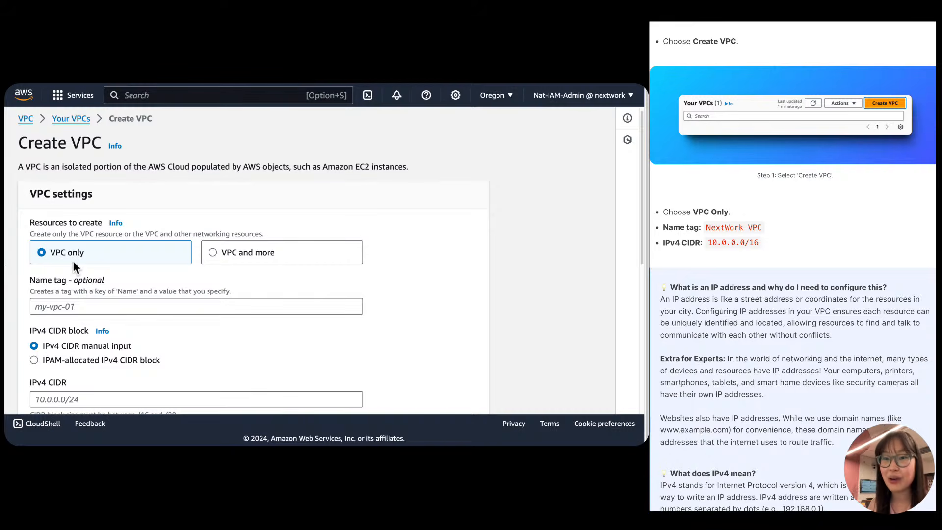
scroll(73, 261, down, 1)
click(64, 288)
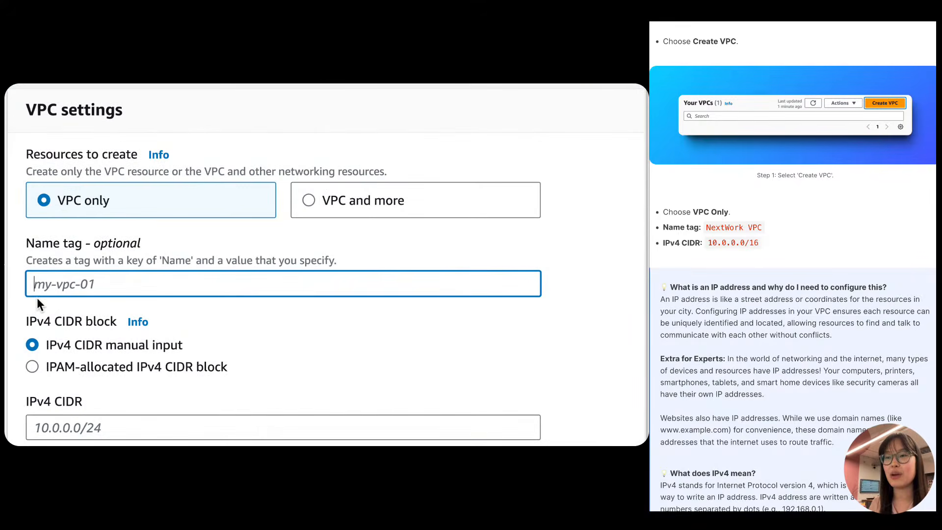
text(NextWork VPC)
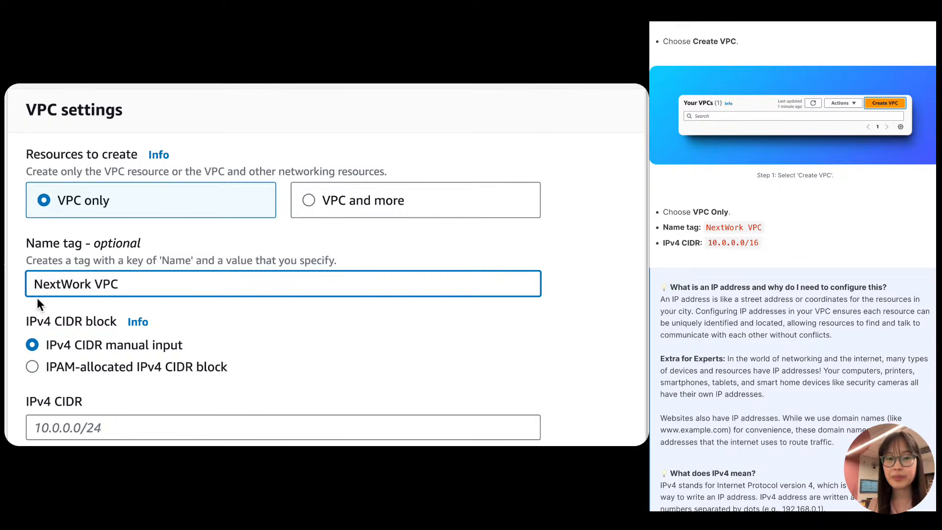
Copy the IPv4 CIDR 10.0.0.0/16 from the guide into the VPC's IPv4 CIDR setting.
scroll(37, 297, down, 2)
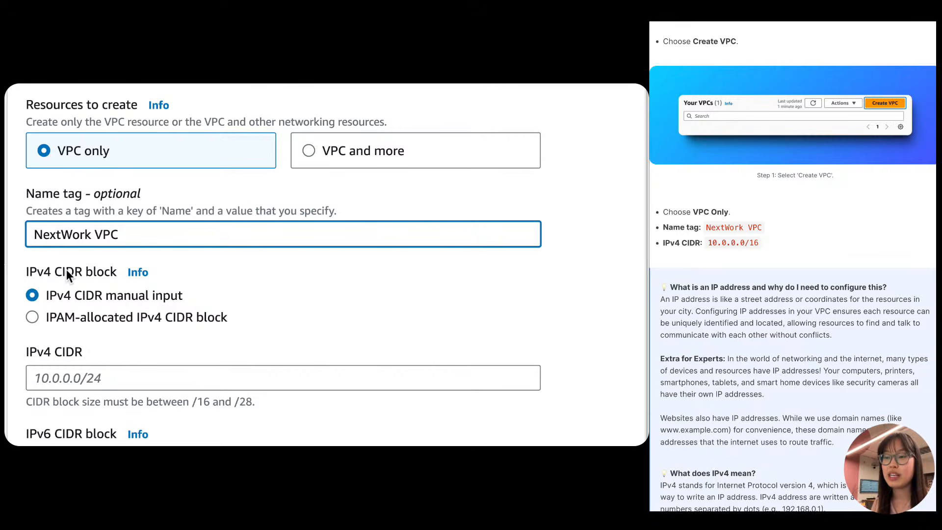
scroll(68, 277, down, 1)
scroll(70, 297, down, 1)
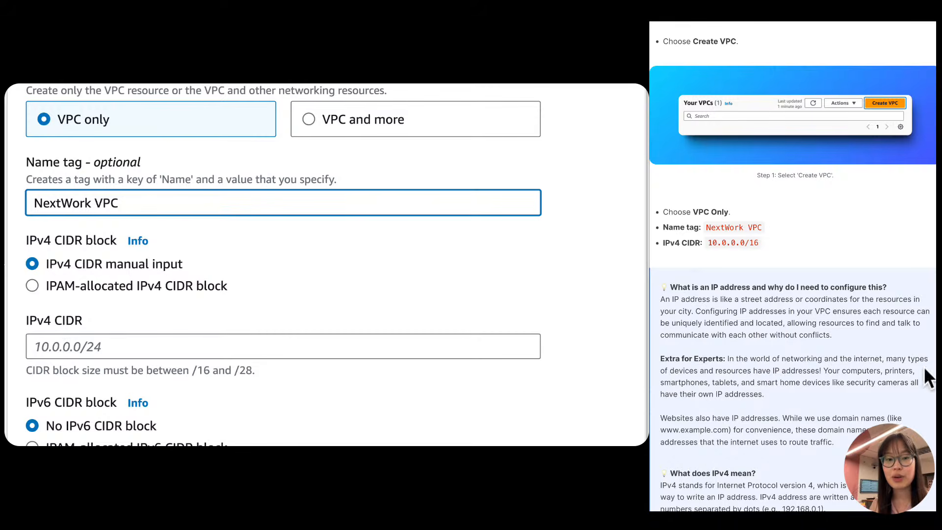
drag(707, 244, 761, 244)
key(ctrl+c)
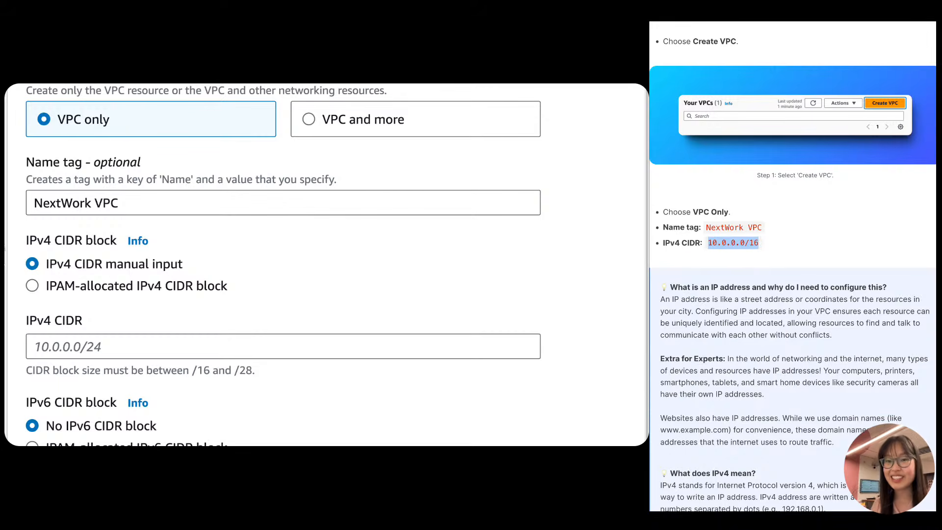
click(115, 344)
key(ctrl+v)
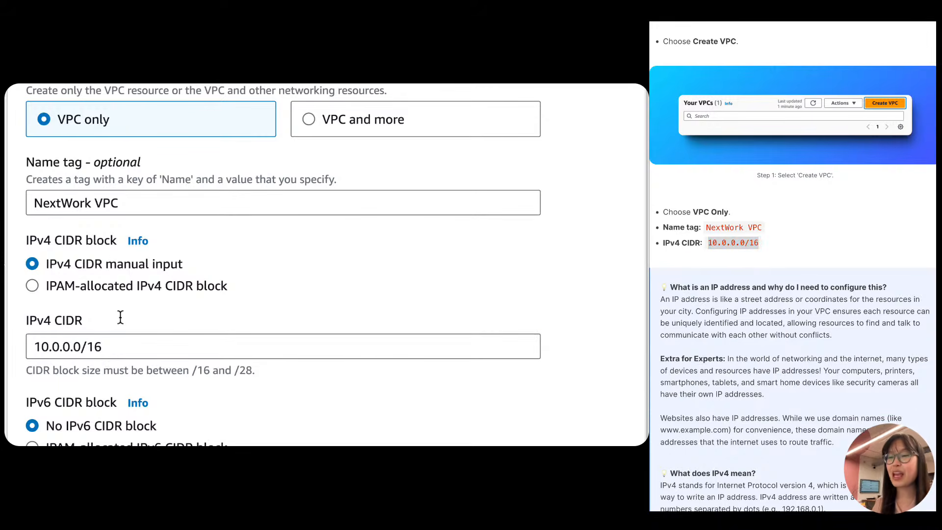
Examine the VPC's IPv4 CIDR value and the IPv6 CIDR block options beneath it.
click(120, 346)
key(Home)
key(Right)
key(End)
click(121, 319)
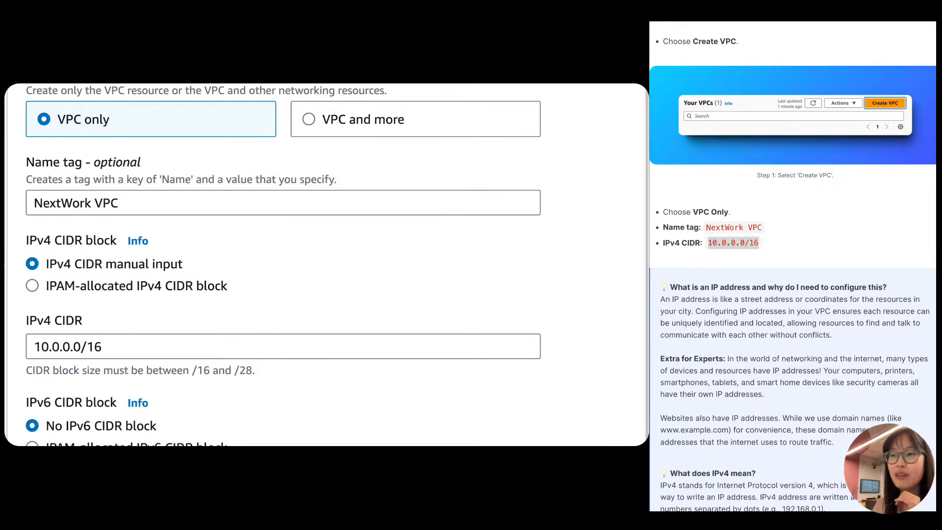
scroll(155, 259, down, 2)
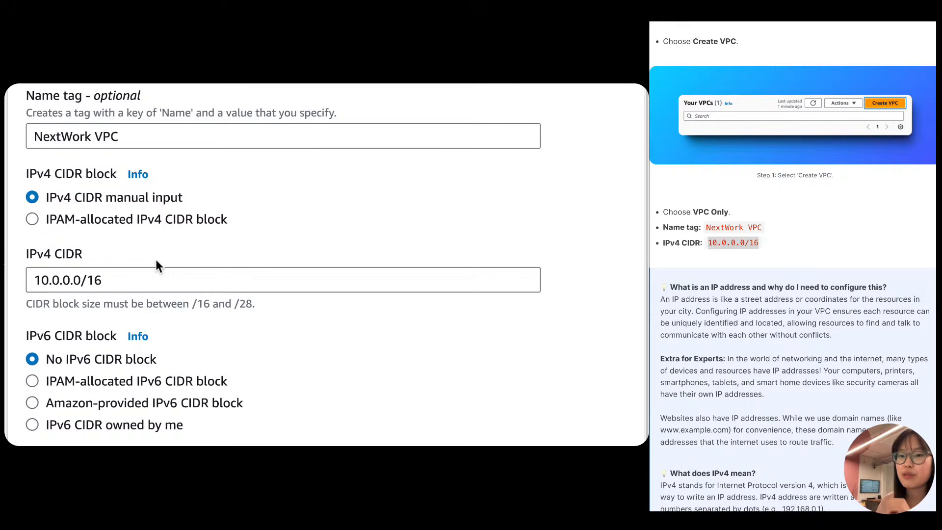
scroll(156, 260, down, 1)
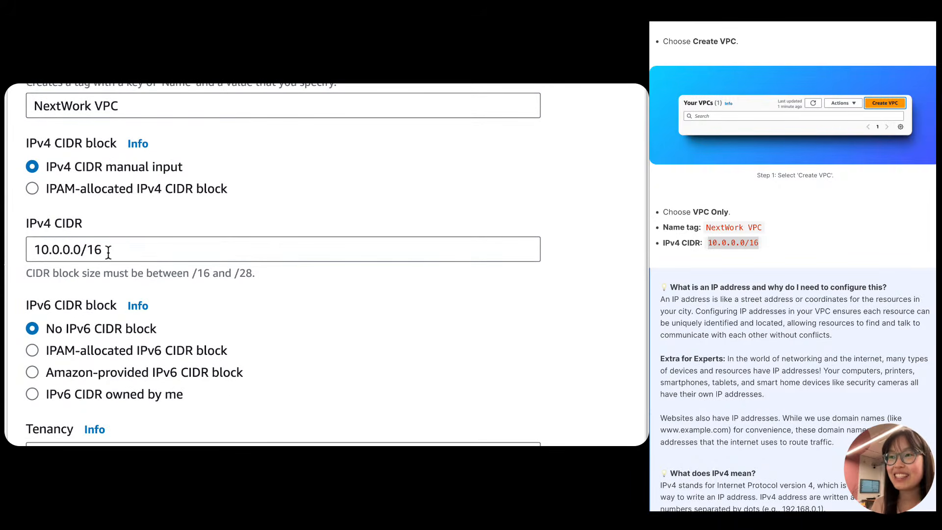
drag(102, 250, 12, 254)
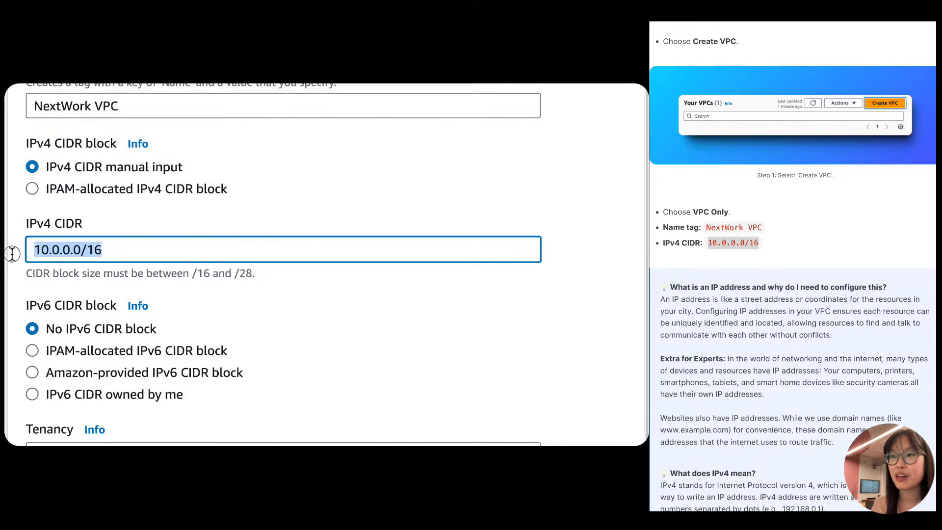
click(71, 251)
double_click(107, 248)
triple_click(109, 247)
click(124, 247)
triple_click(124, 247)
click(119, 225)
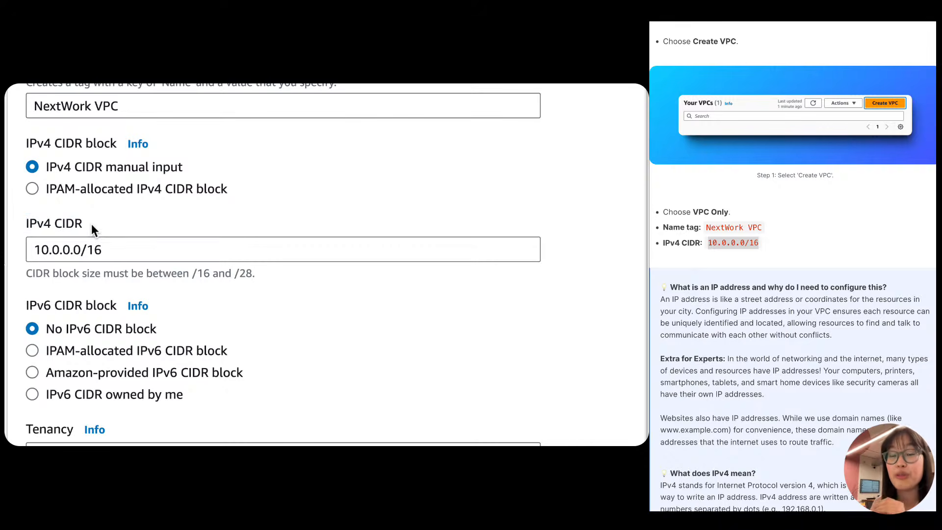
click(34, 222)
click(33, 222)
click(32, 222)
drag(123, 254, 34, 254)
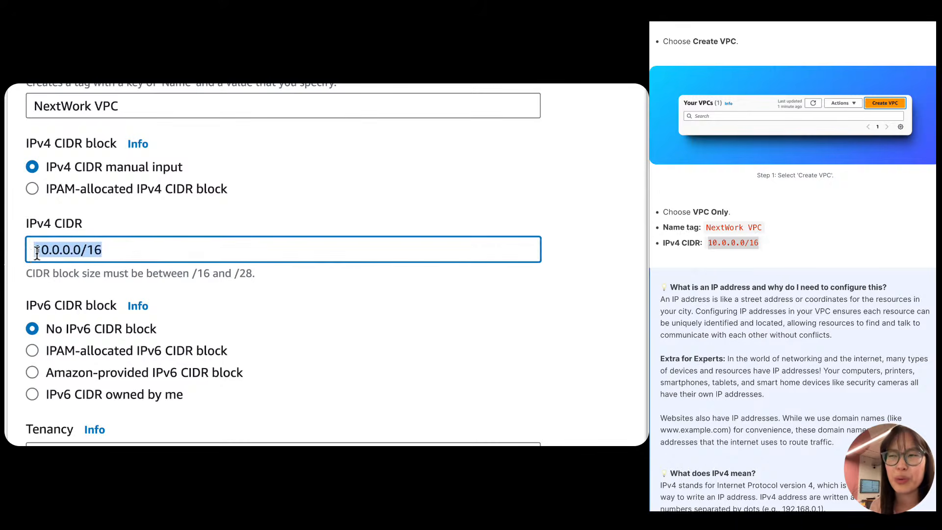
click(72, 261)
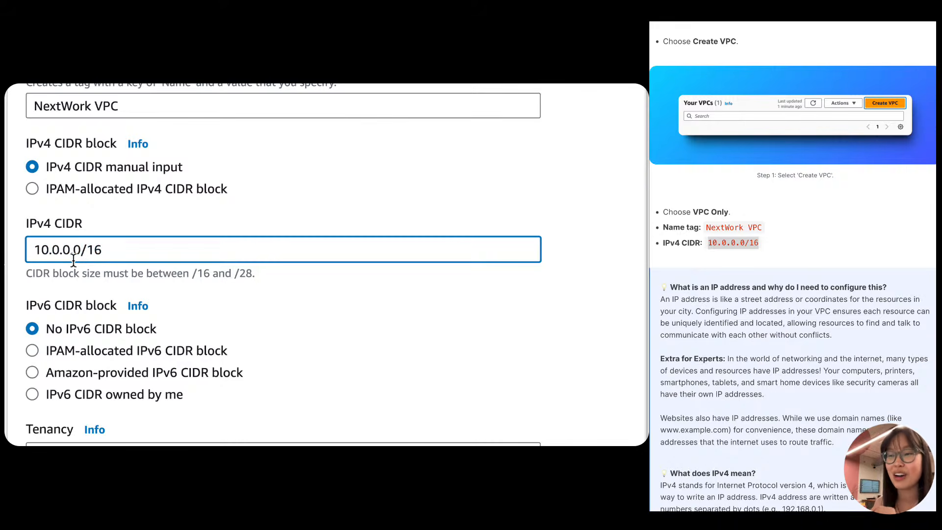
Compare the address part of the IPv4 CIDR with the guide's explanation of what an IP address is.
scroll(648, 360, down, 2)
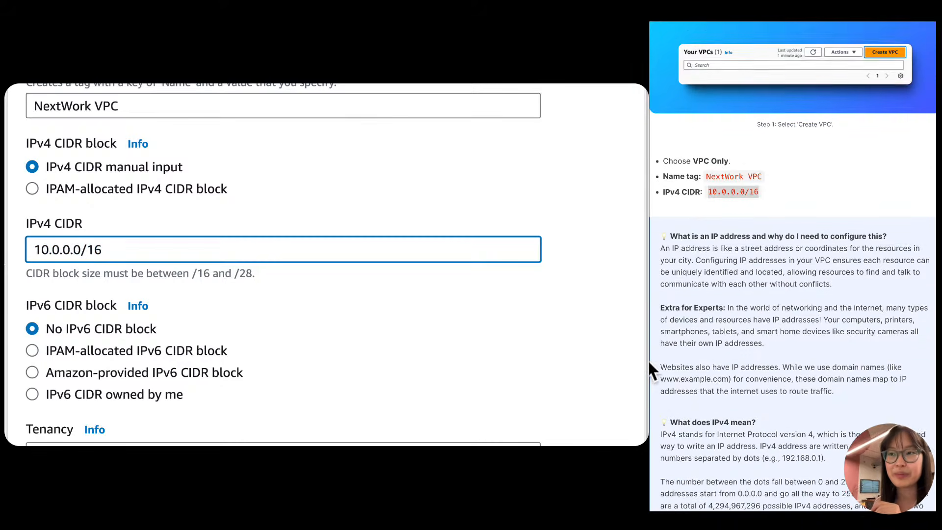
scroll(86, 204, up, 1)
scroll(87, 207, up, 1)
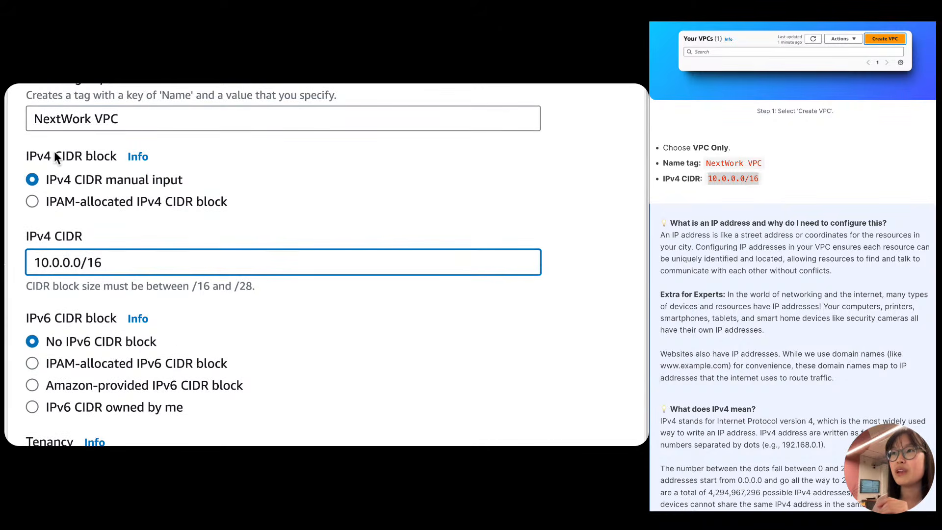
drag(26, 156, 77, 155)
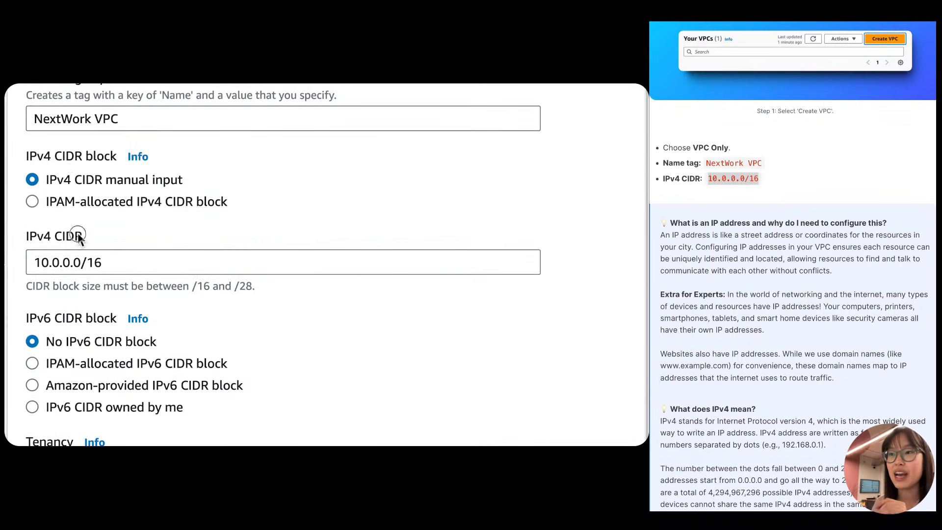
triple_click(46, 242)
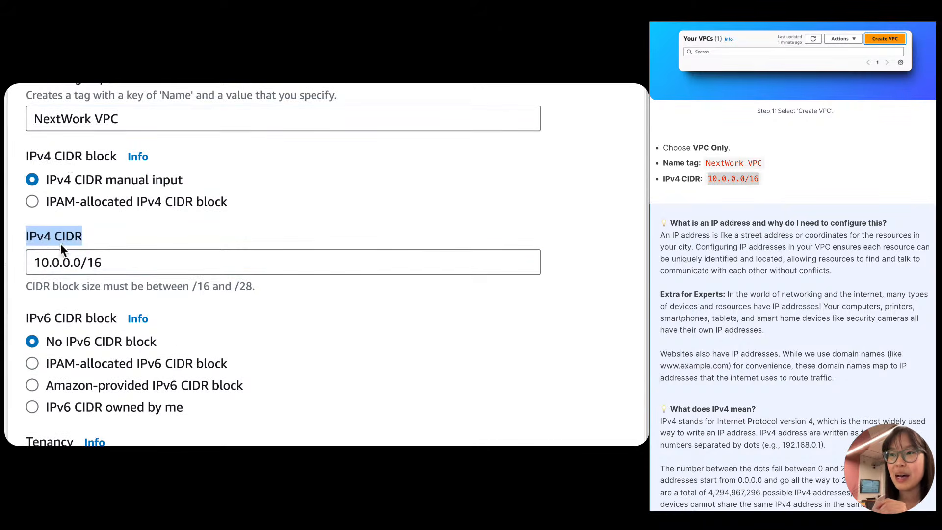
drag(123, 263, 19, 263)
click(82, 261)
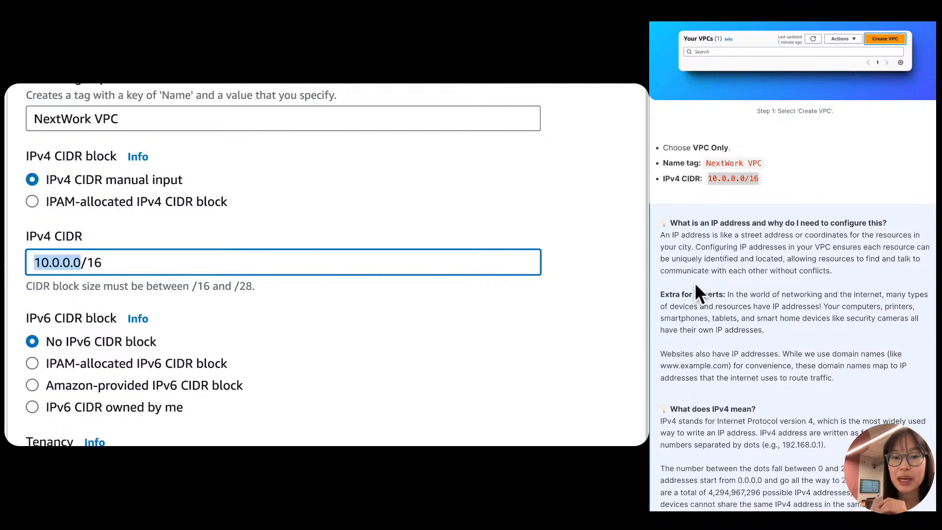
scroll(696, 286, down, 2)
scroll(694, 283, down, 2)
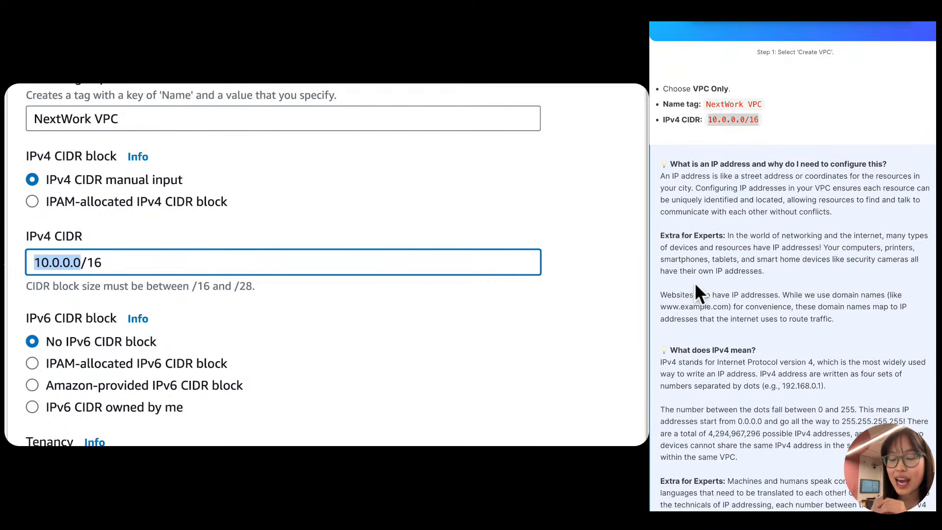
click(713, 162)
drag(714, 163, 931, 170)
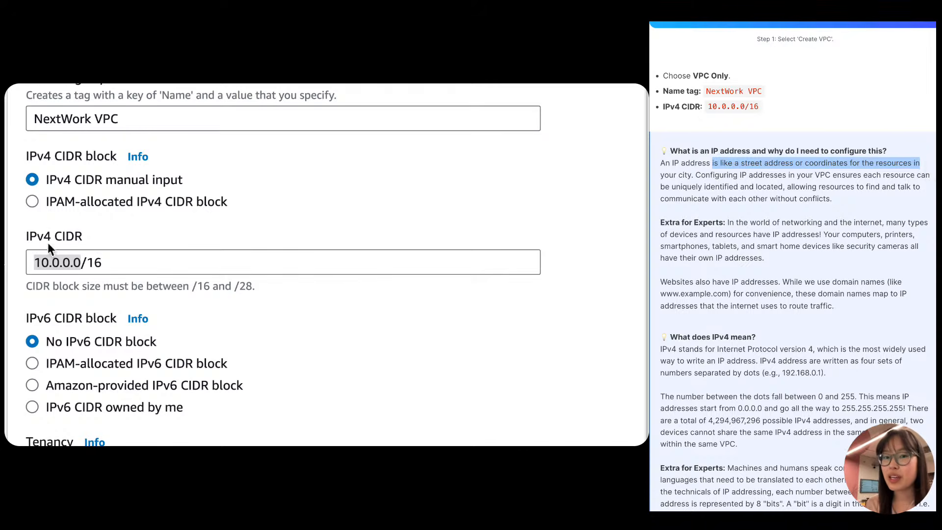
Remove the /16 suffix from the VPC's IPv4 CIDR, then restore it as 10.0.0.0/16.
click(94, 266)
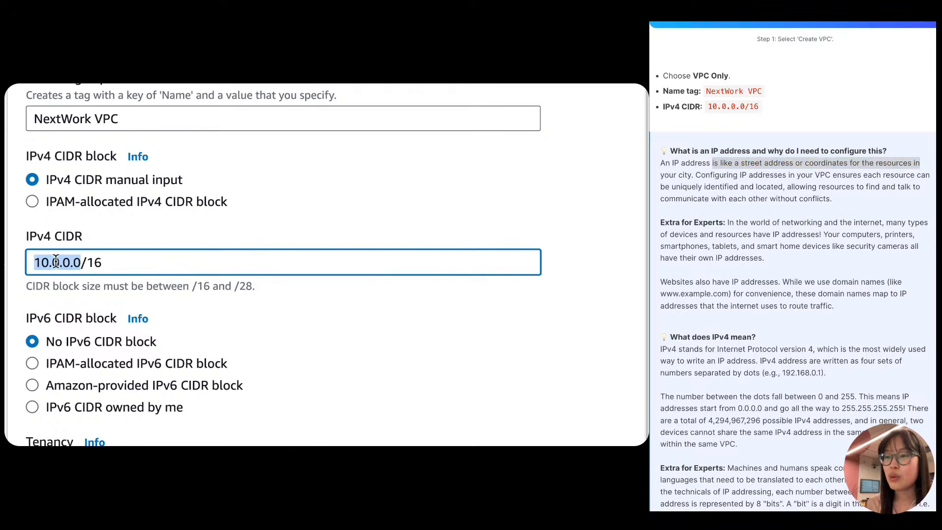
drag(124, 268, 81, 262)
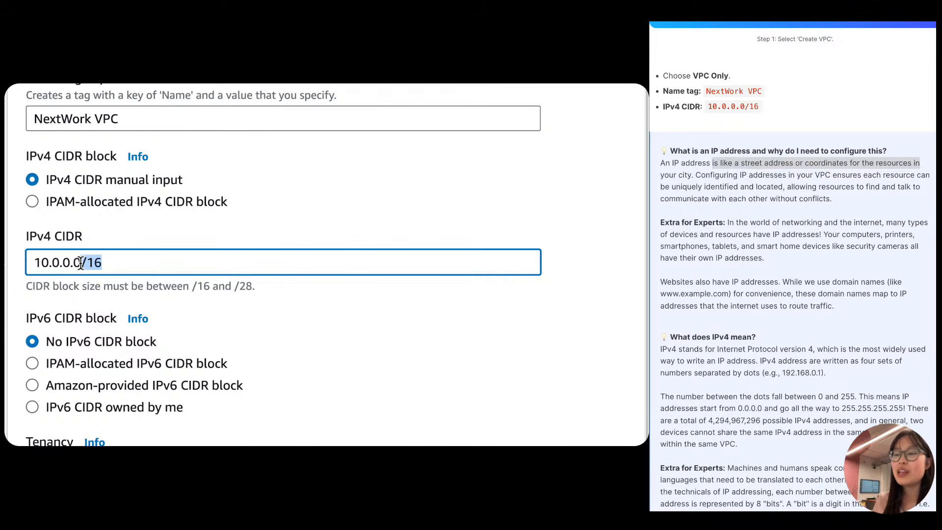
key(BackSpace)
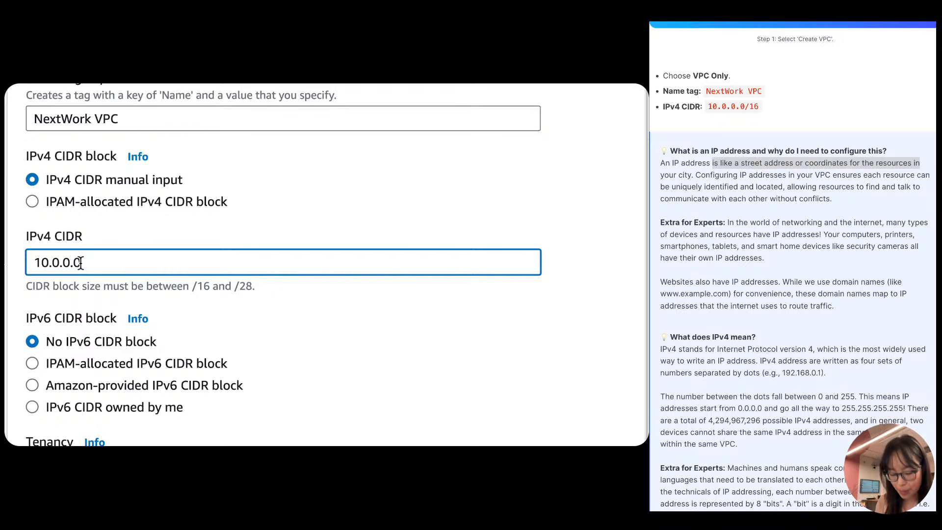
text(/16)
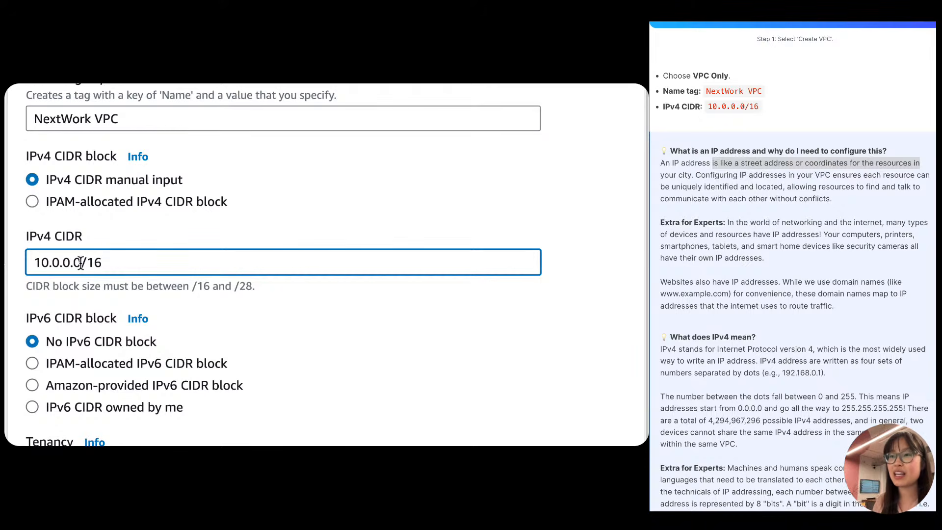
key(BackSpace)
key(BackSpace)
key(BackSpace)
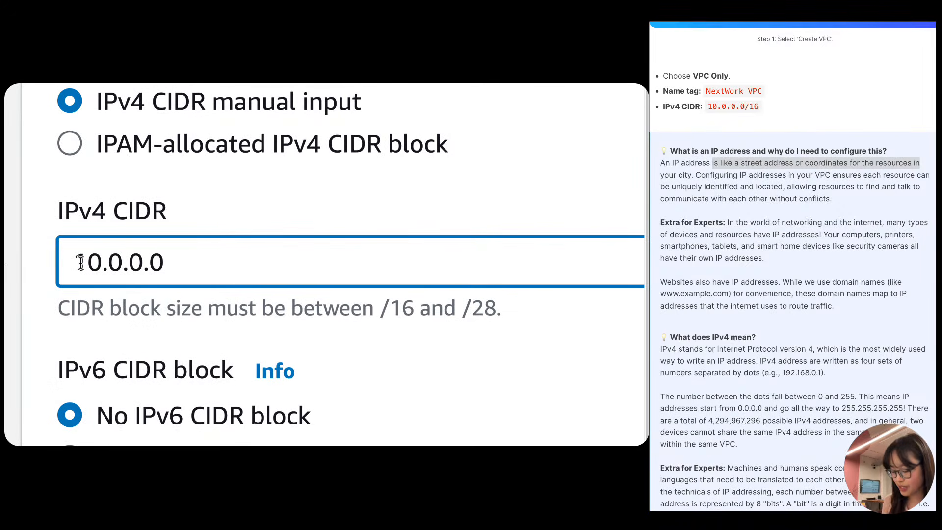
text(/16)
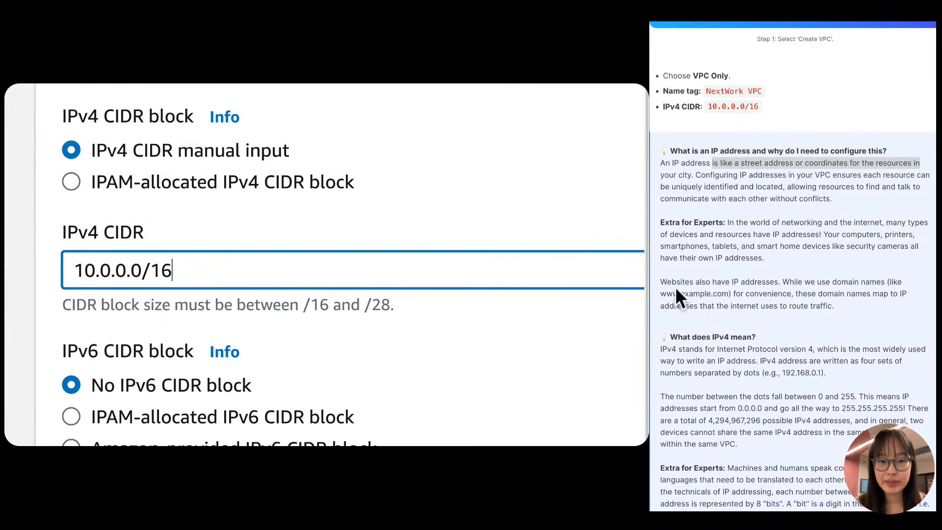
Read the guide's explanation of what IPv4 means and compare its example address with the address part of the VPC's IPv4 CIDR.
scroll(677, 291, down, 2)
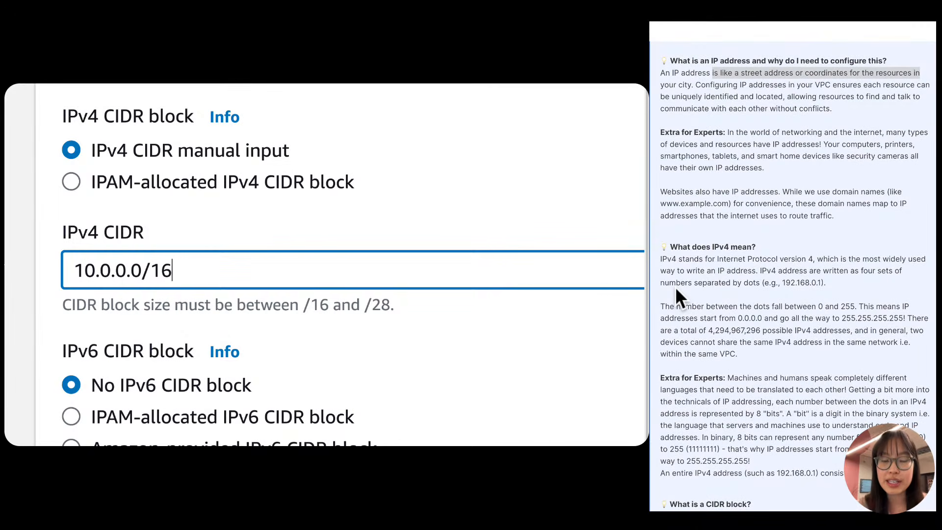
click(697, 255)
scroll(707, 265, down, 3)
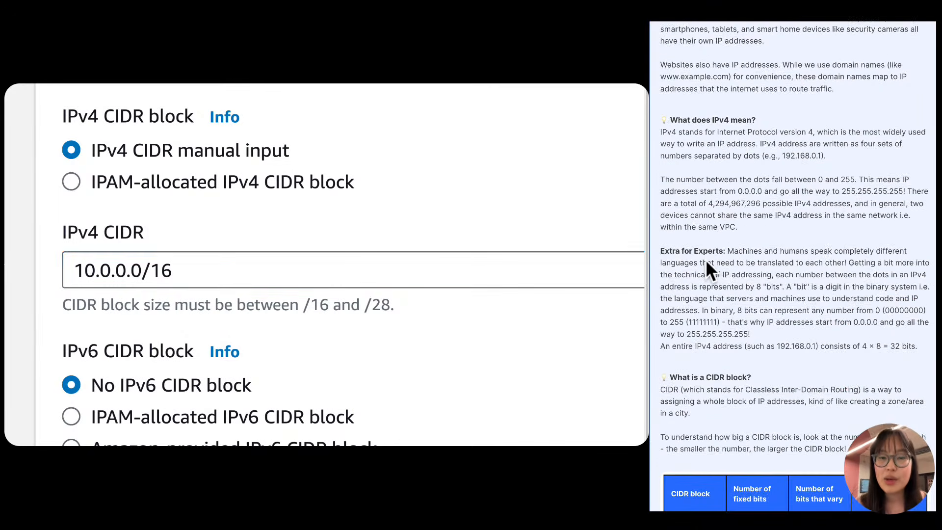
click(99, 240)
drag(98, 237, 35, 228)
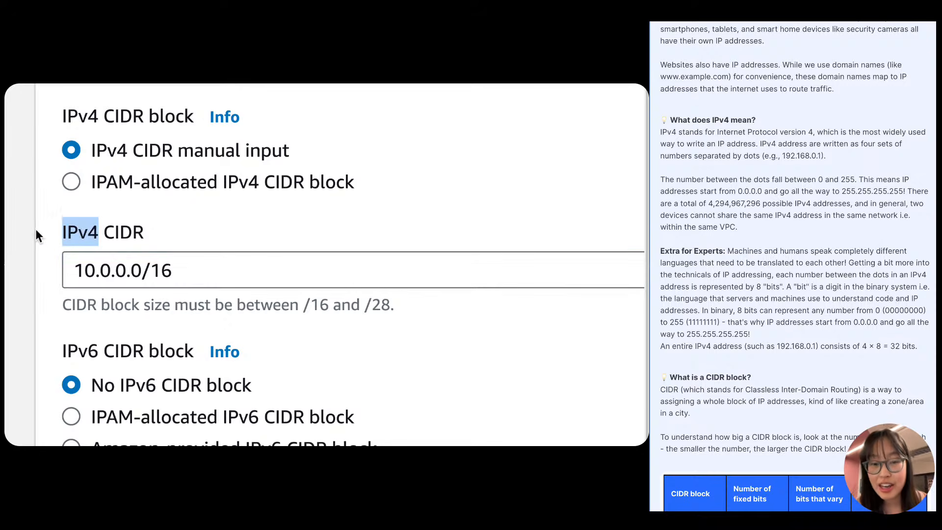
click(776, 182)
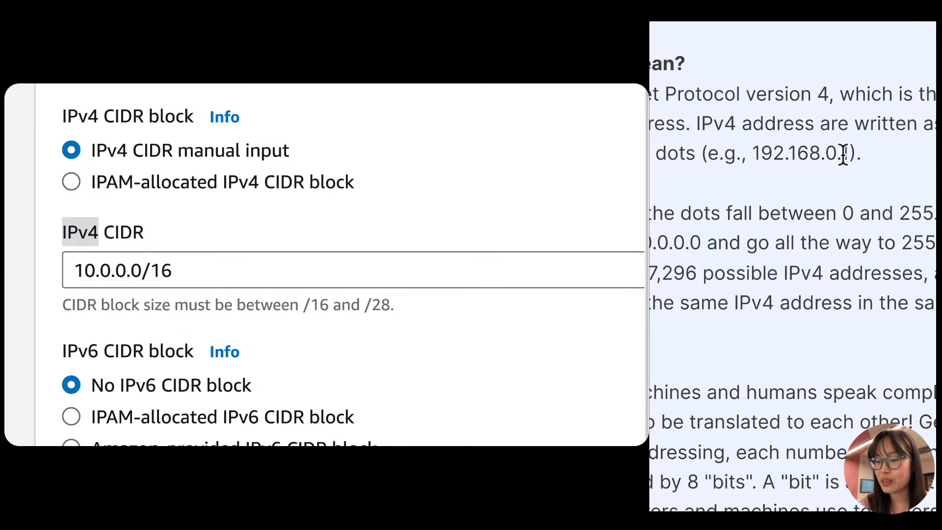
click(96, 271)
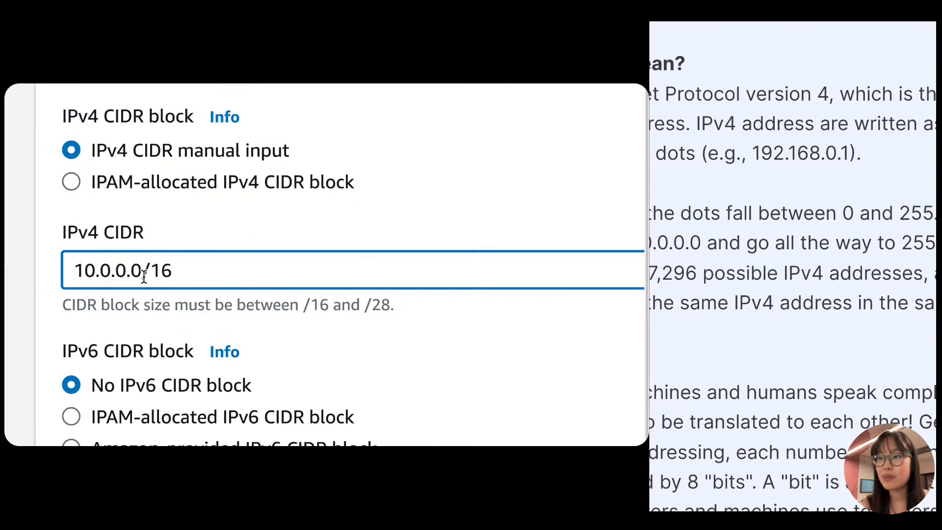
drag(143, 273, 28, 248)
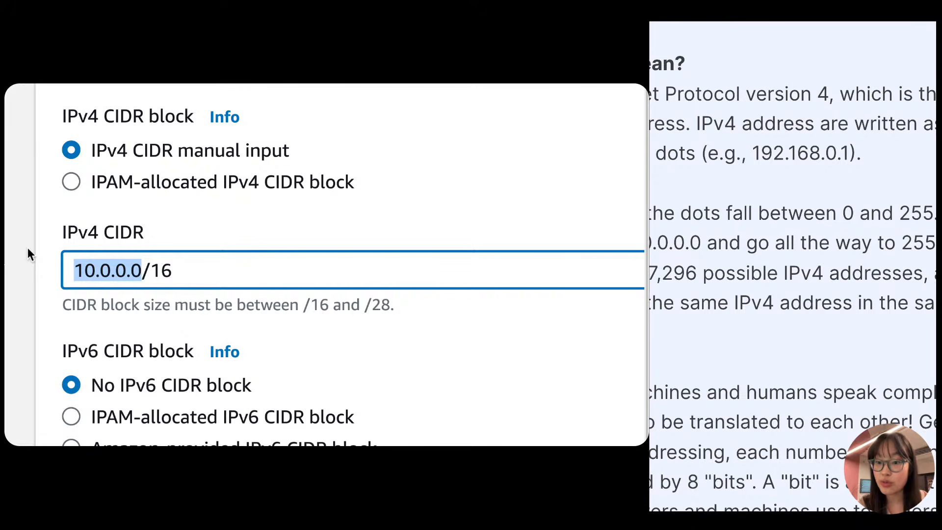
click(898, 146)
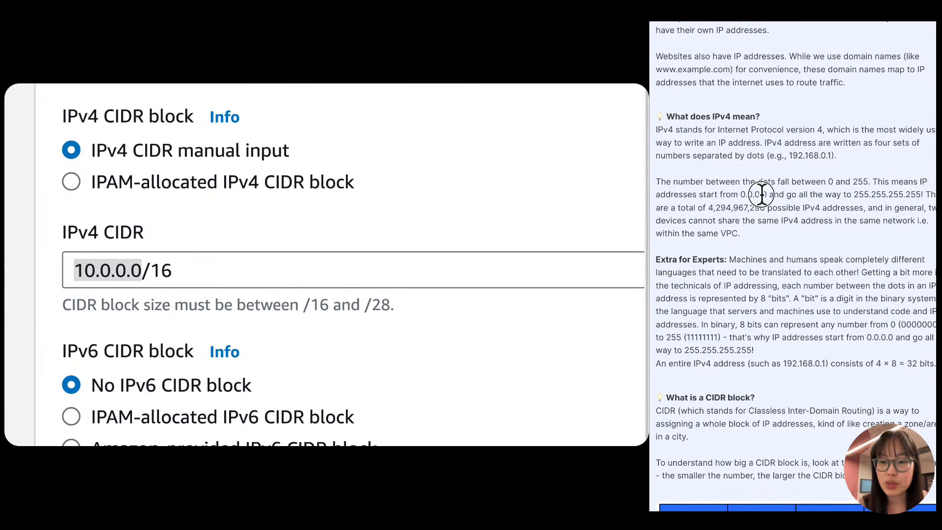
Examine the guide's description of the IPv4 address range and the total number of possible addresses.
drag(769, 195, 731, 194)
click(815, 192)
drag(855, 194, 921, 195)
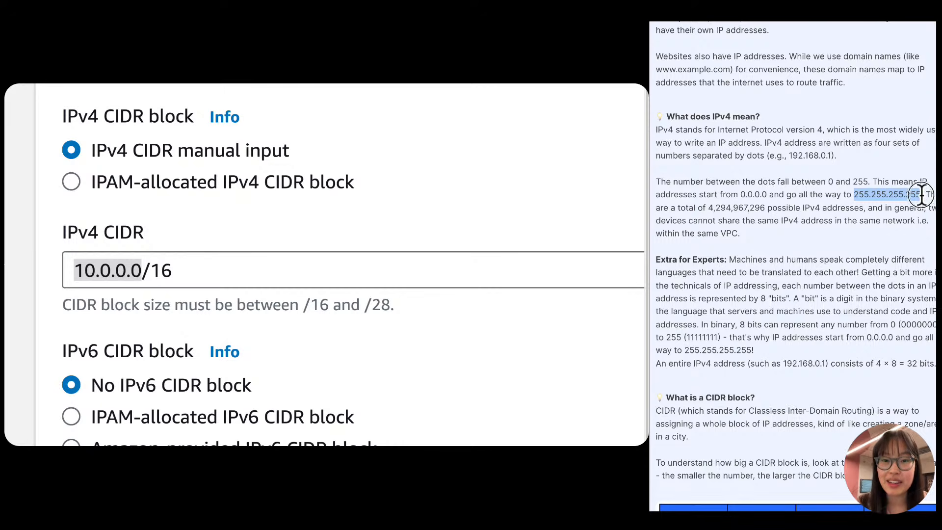
click(921, 194)
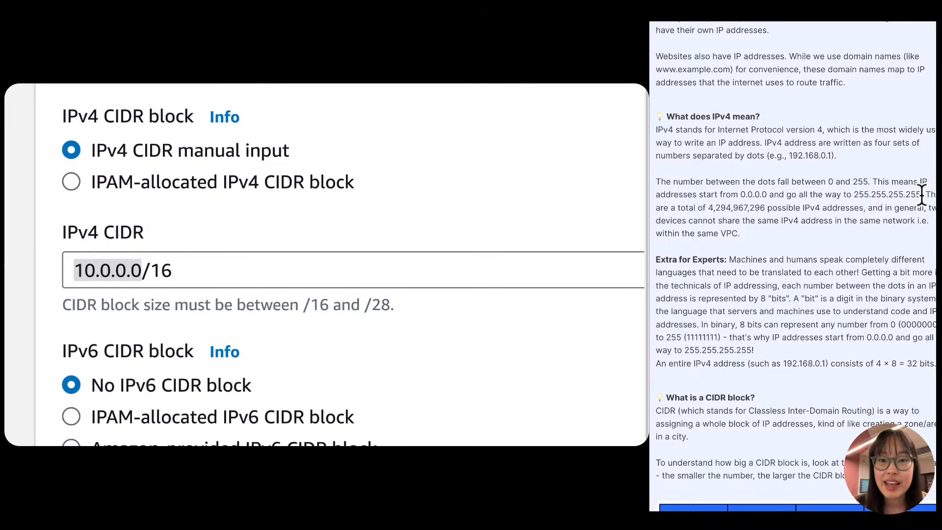
drag(708, 208, 766, 211)
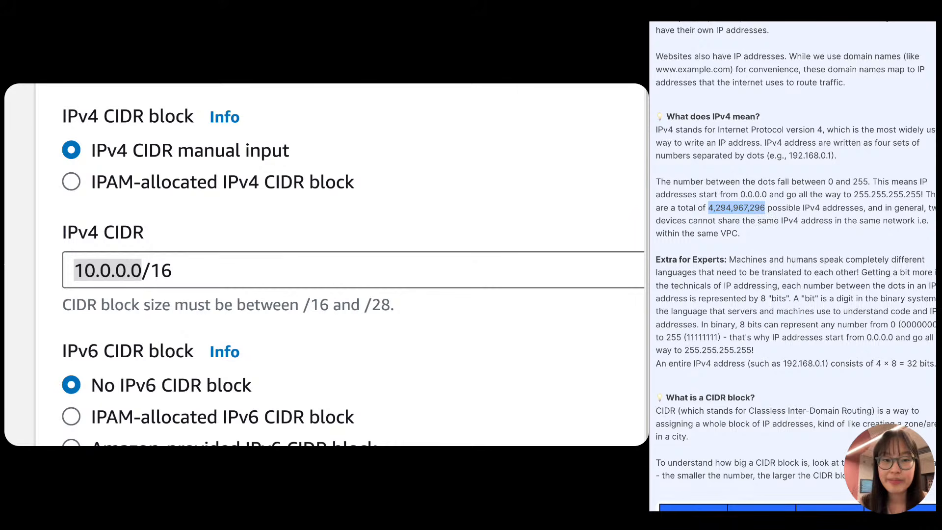
scroll(678, 208, down, 1)
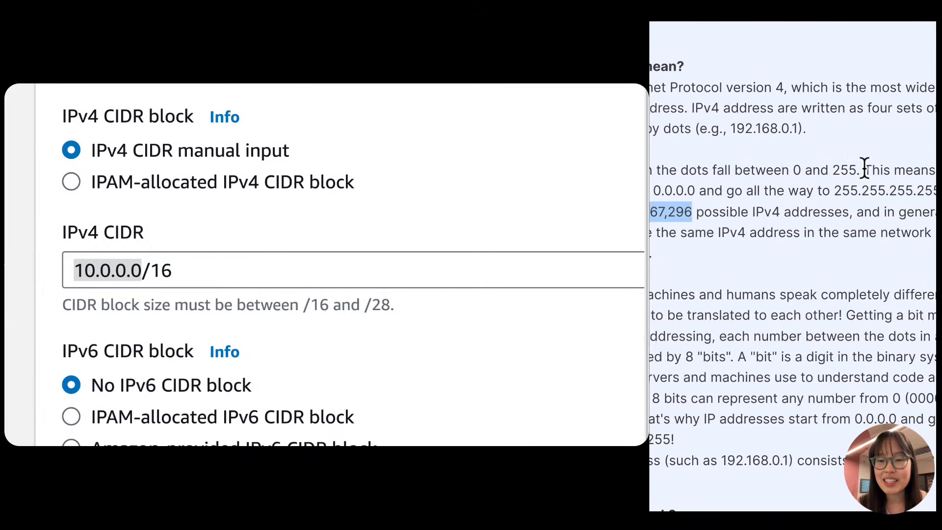
drag(792, 172, 832, 190)
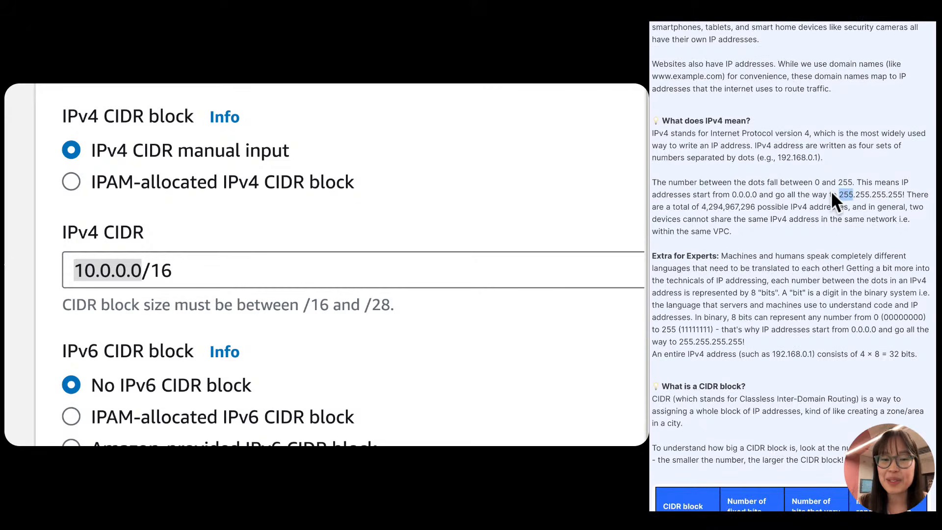
Read the guide's Extra for Experts note on bits and the binary forms of 0 and 255.
scroll(831, 191, down, 3)
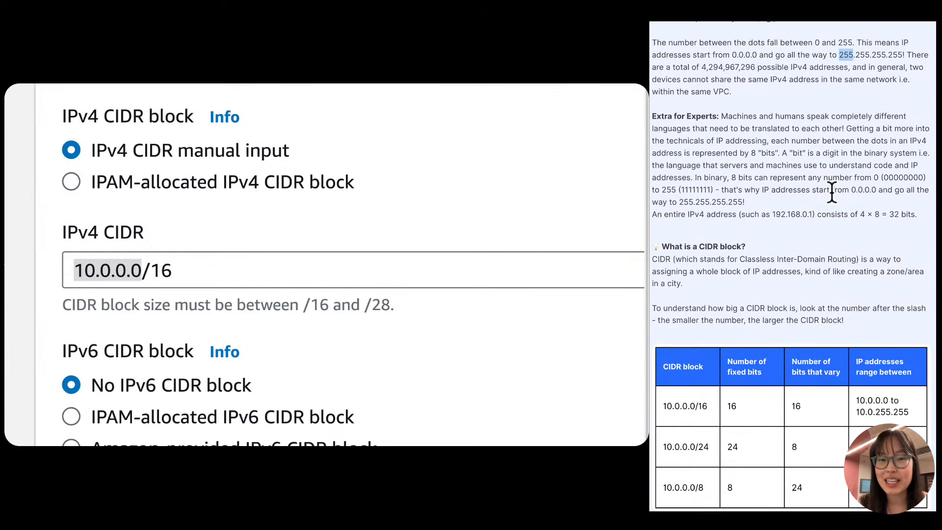
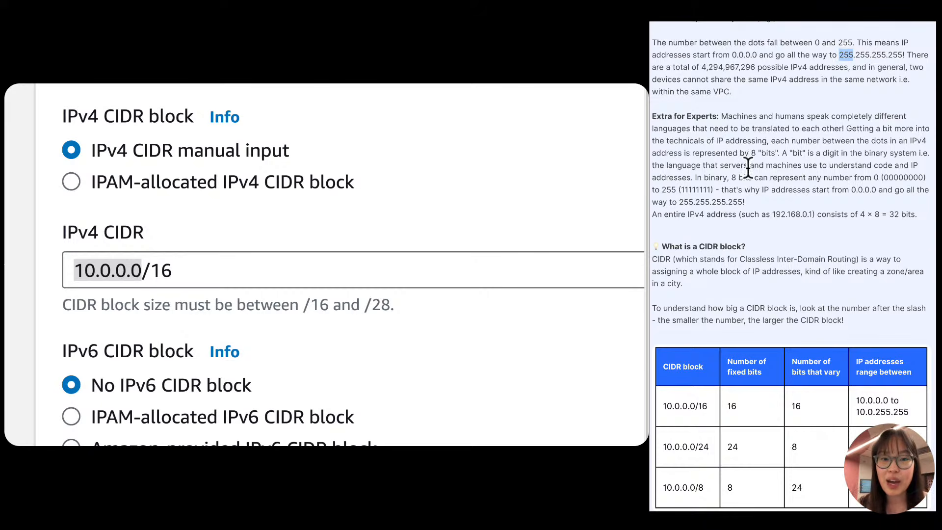
scroll(748, 167, up, 5)
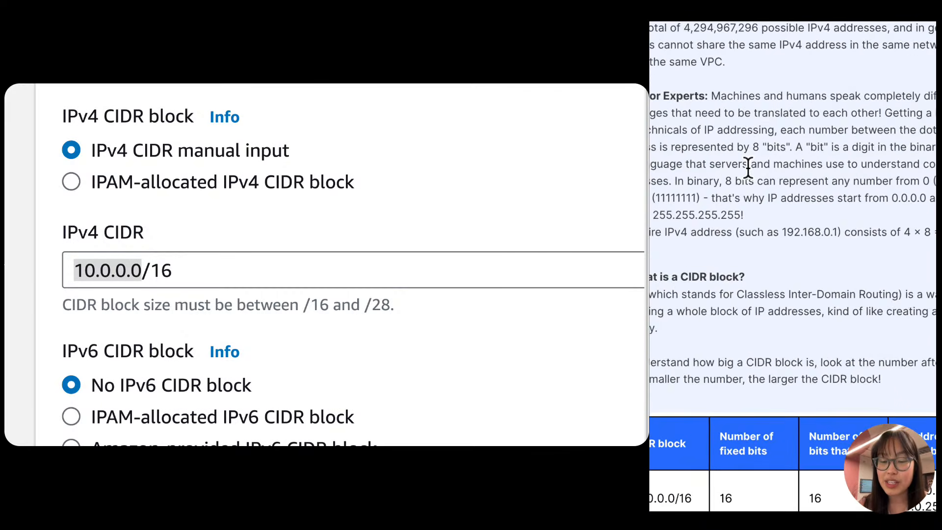
drag(797, 146, 754, 144)
click(753, 144)
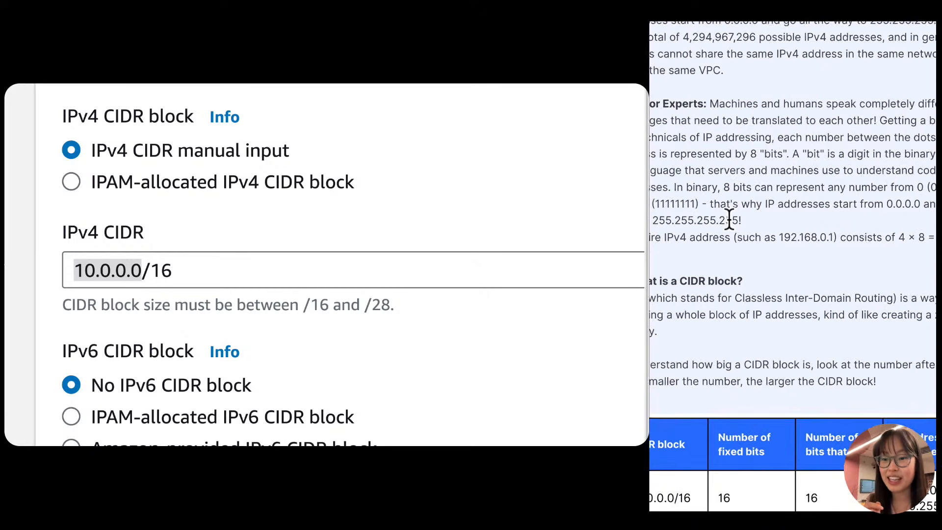
double_click(766, 155)
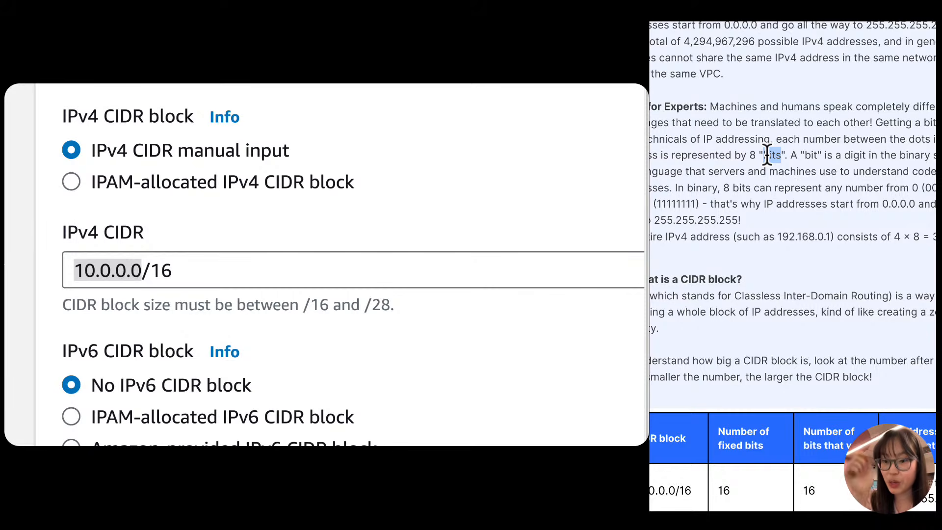
click(719, 205)
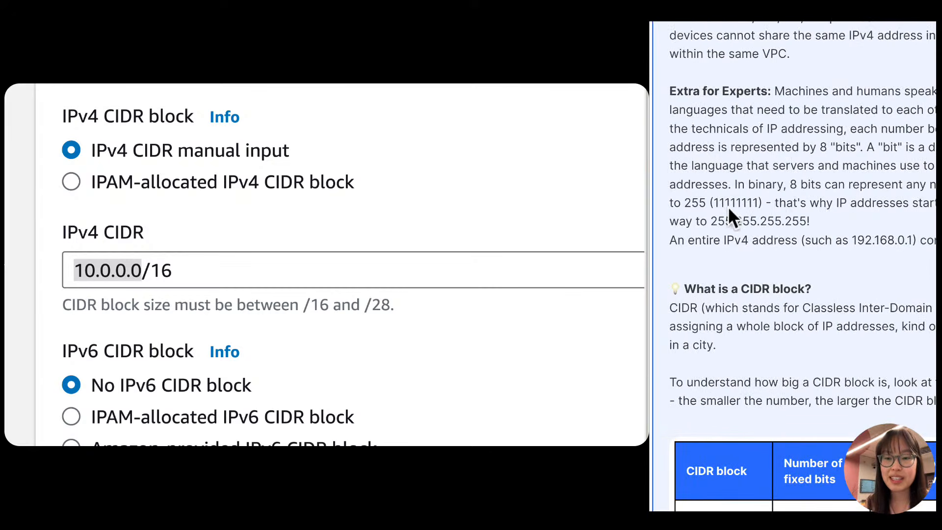
drag(745, 202, 710, 196)
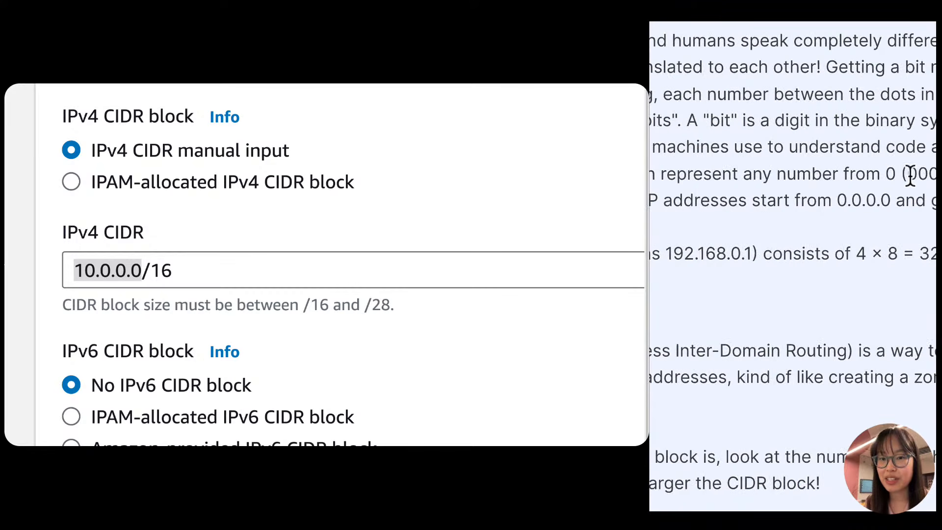
drag(906, 175, 935, 175)
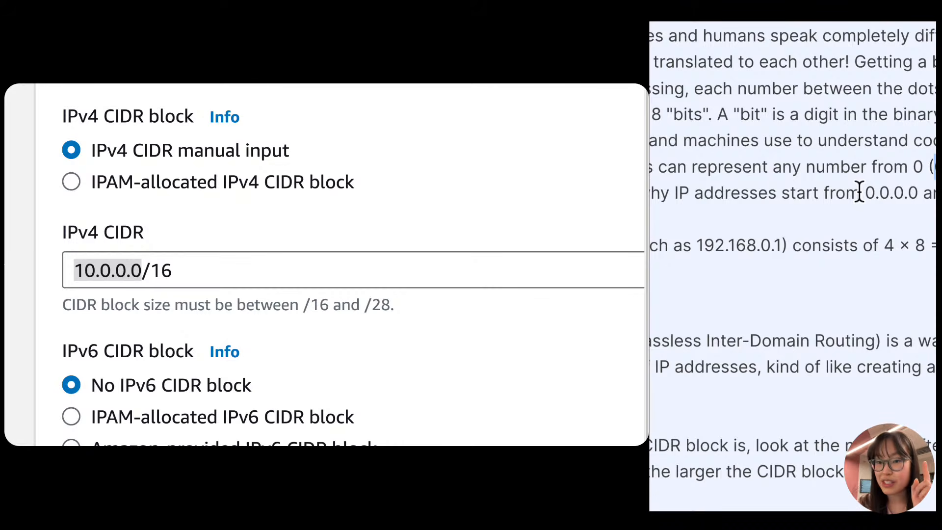
Examine how the numbers between the dots add up to the bit length of an entire IPv4 address in the guide.
drag(874, 191, 868, 191)
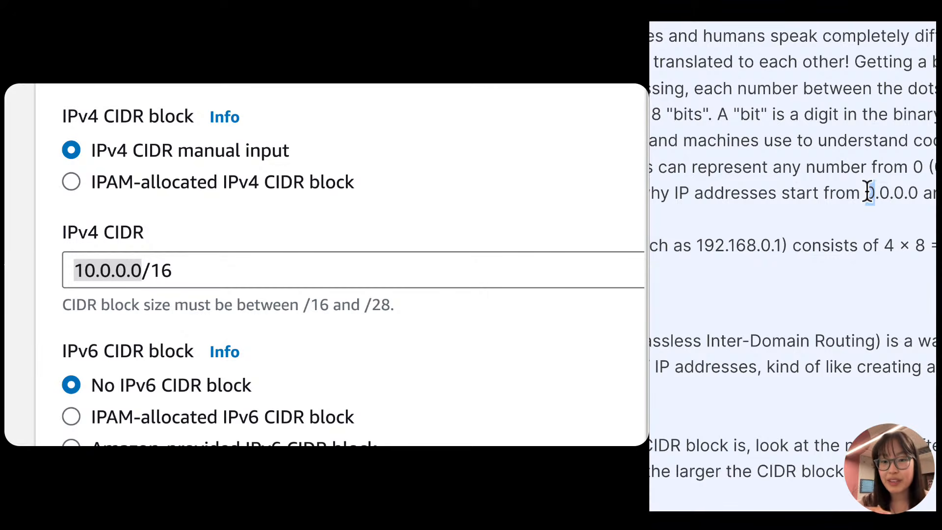
click(871, 192)
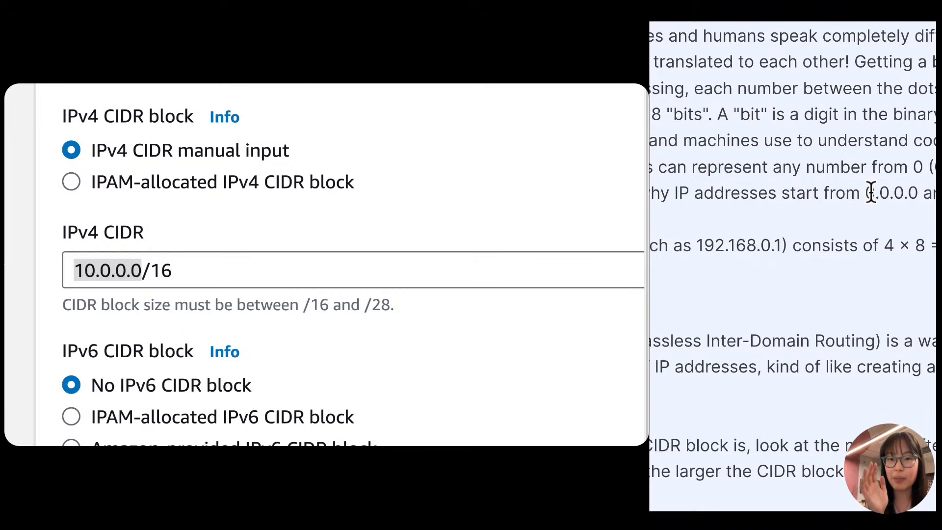
click(871, 191)
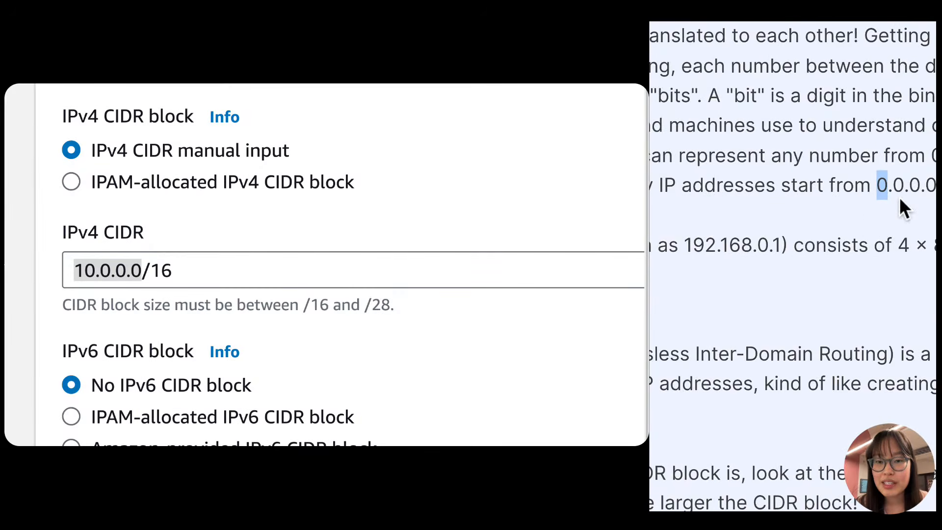
mouse_move(872, 186)
mouse_down()
mouse_move(915, 187)
mouse_move(857, 186)
mouse_up()
click(899, 188)
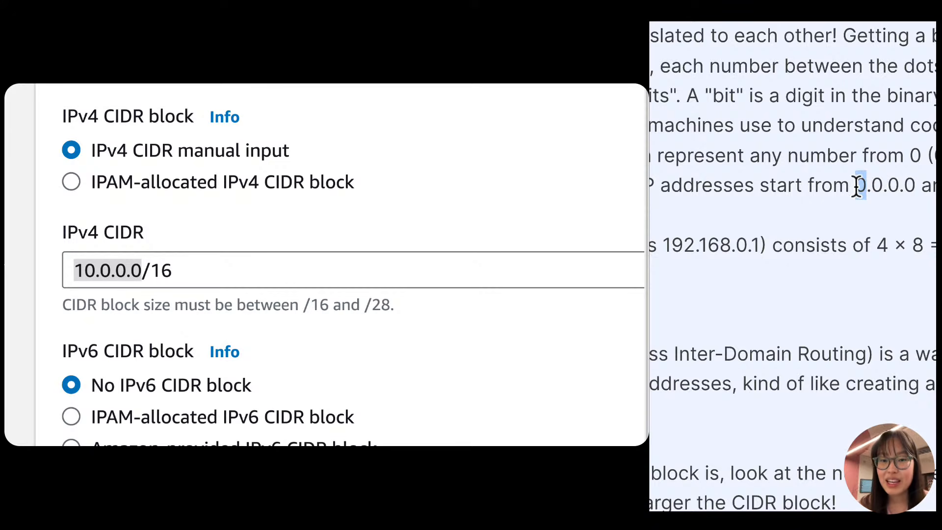
scroll(857, 186, right, 2)
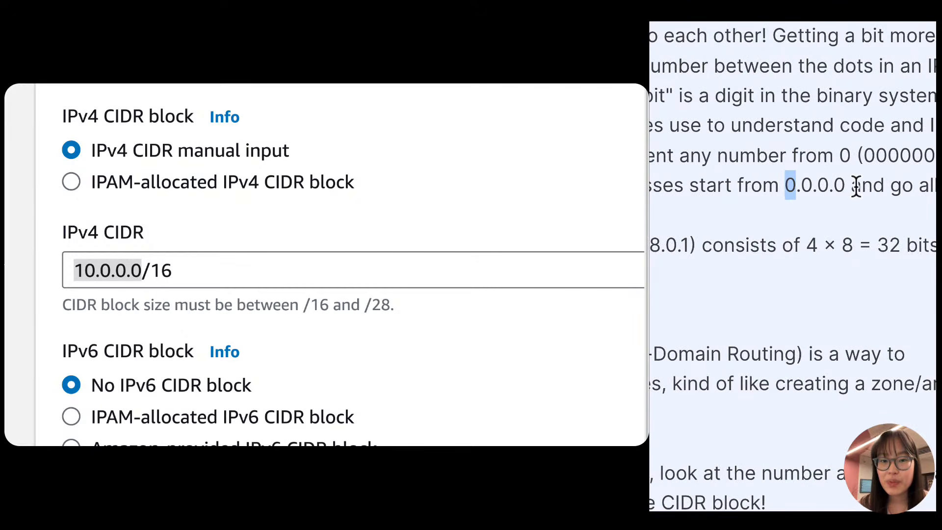
click(787, 187)
mouse_move(787, 187)
mouse_down()
mouse_move(847, 185)
mouse_move(786, 183)
mouse_up()
drag(930, 242, 883, 240)
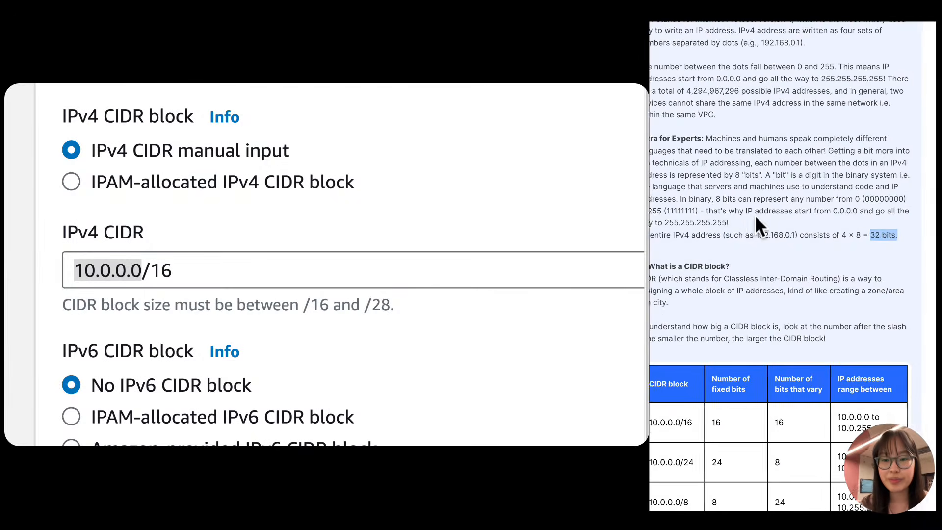
Read the guide's explanation of what a CIDR block is and relate it to the address in the VPC's IPv4 CIDR.
scroll(755, 215, down, 1)
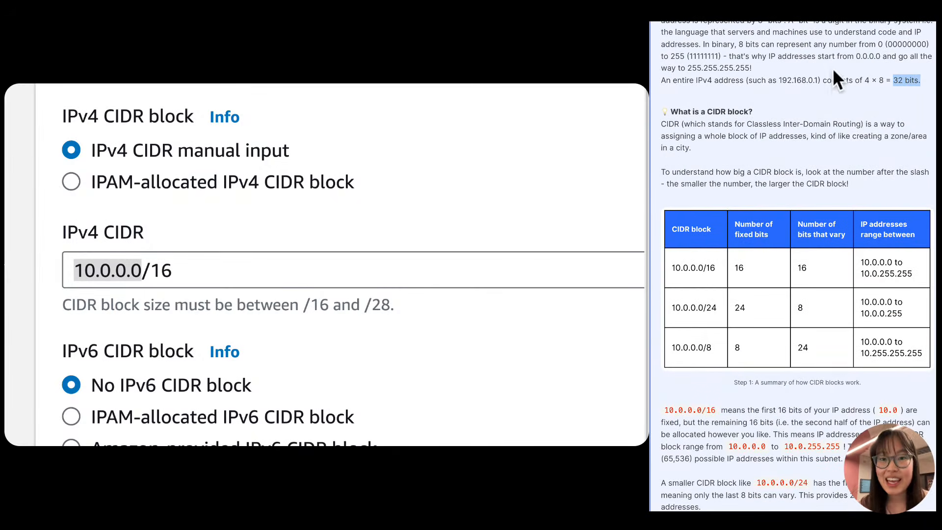
click(106, 234)
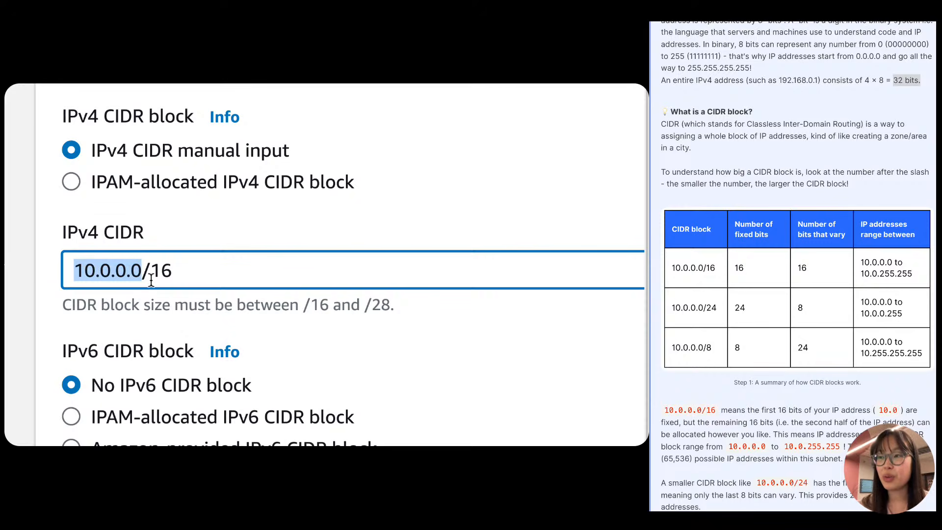
scroll(769, 201, down, 2)
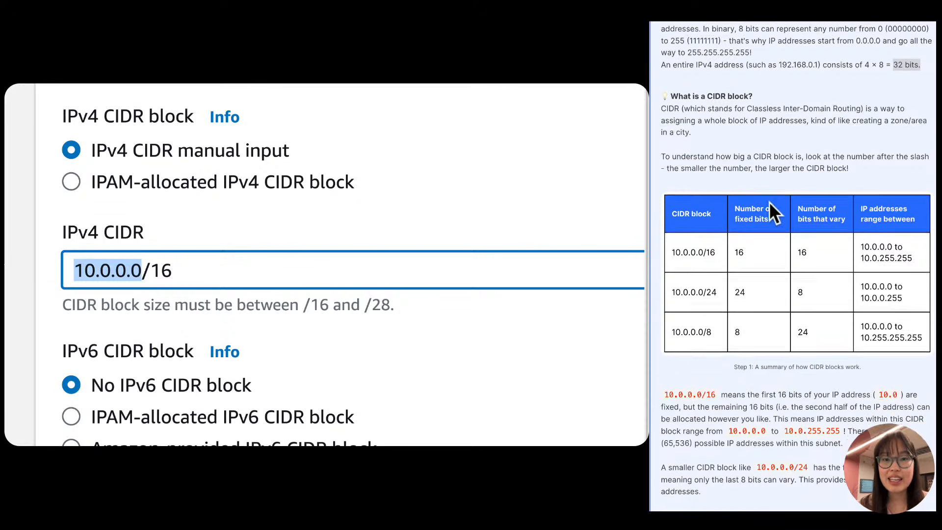
scroll(769, 206, down, 1)
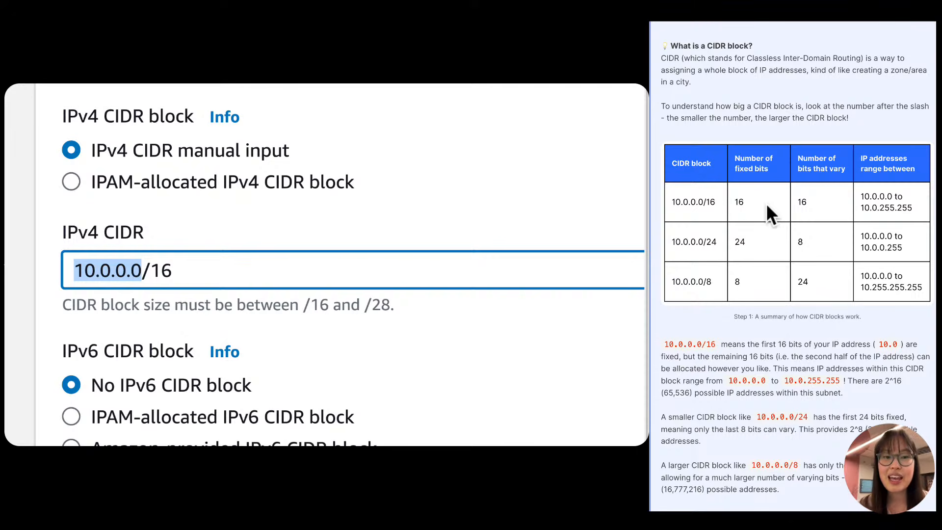
Examine the 10.0.0.0/16 row of the guide's CIDR table, covering its fixed bits, varying bits and IP address range.
click(687, 219)
scroll(687, 219, up, 5)
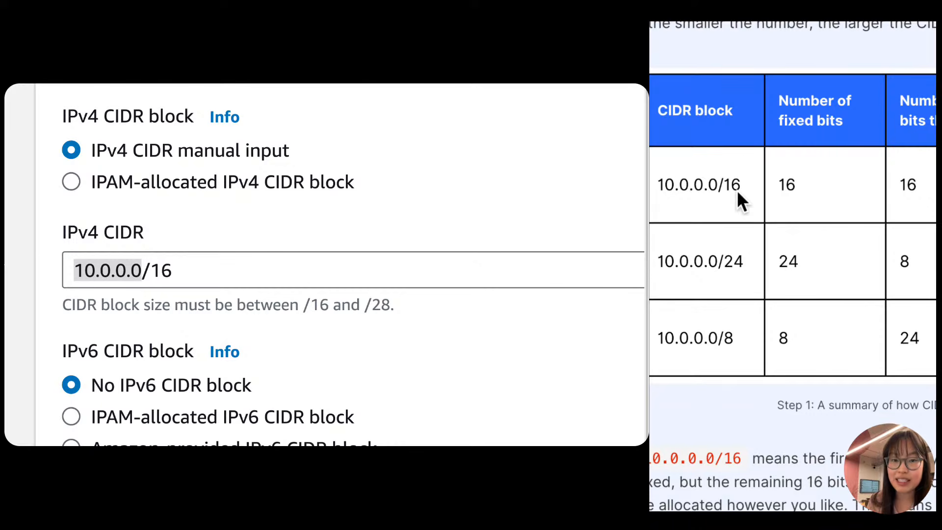
scroll(769, 182, up, 2)
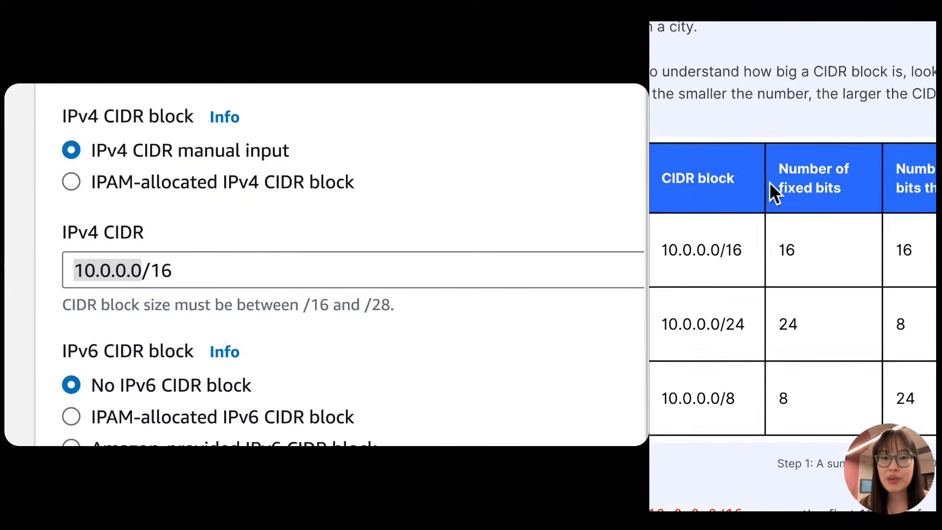
scroll(770, 181, up, 5)
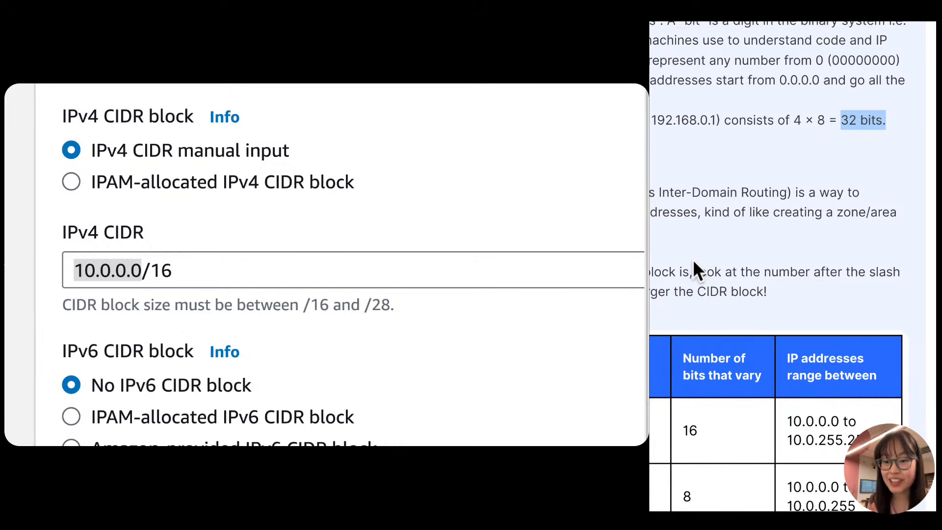
scroll(693, 259, down, 5)
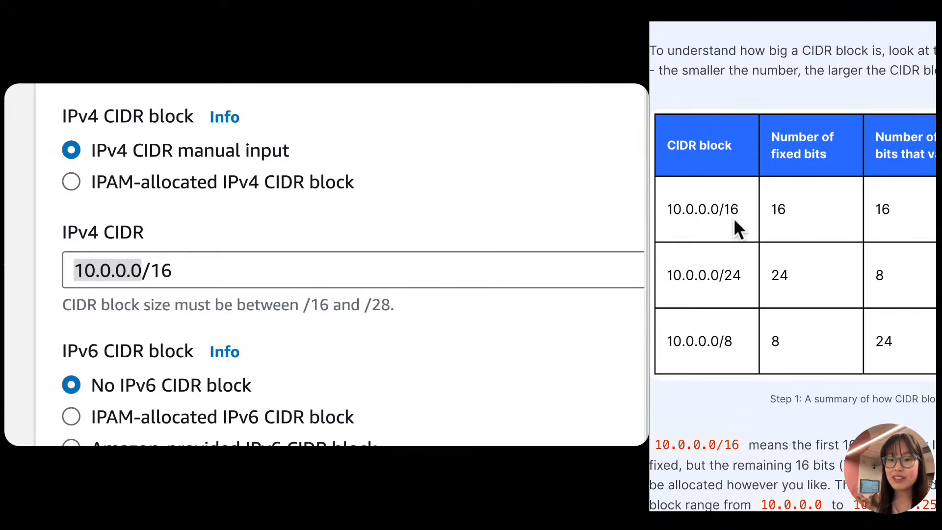
scroll(793, 265, right, 2)
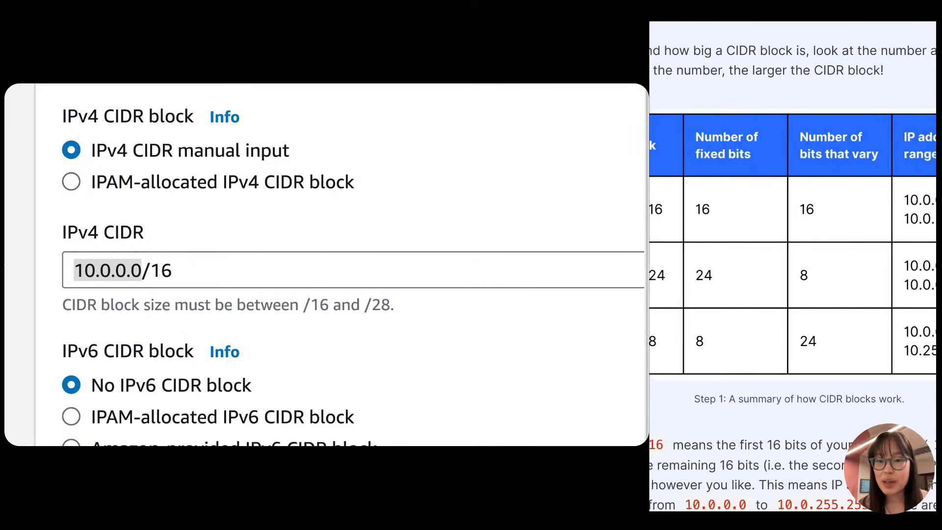
scroll(929, 229, right, 2)
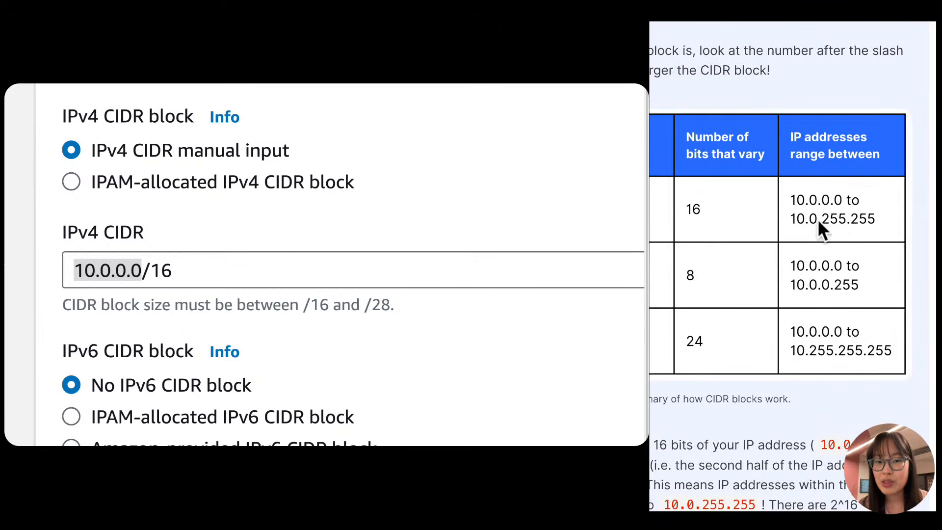
scroll(817, 219, up, 4)
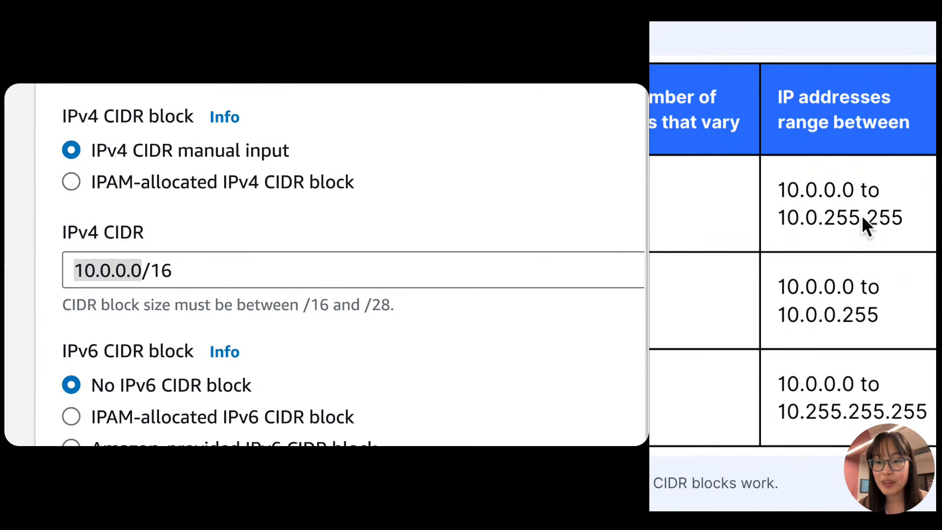
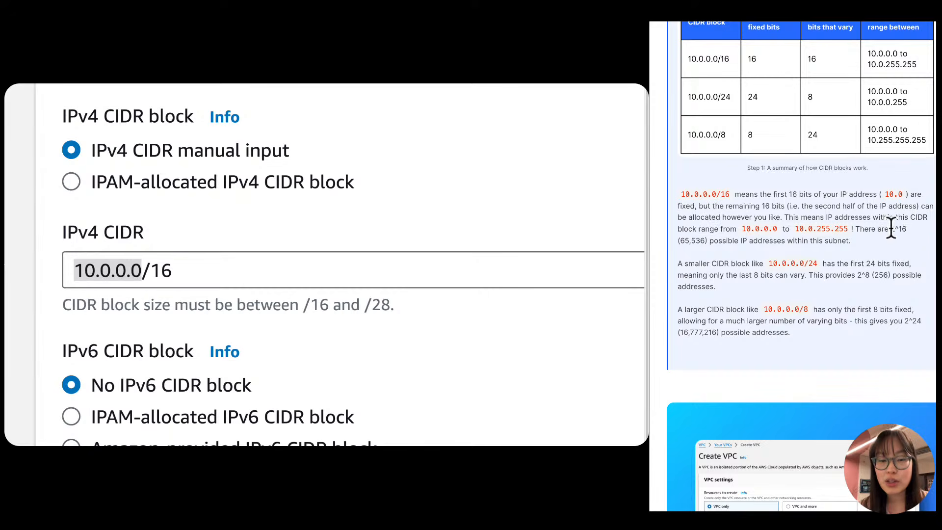
Relate the guide's address counts for the /16, /24 and /8 blocks to the VPC's IPv4 CIDR.
drag(889, 229, 918, 228)
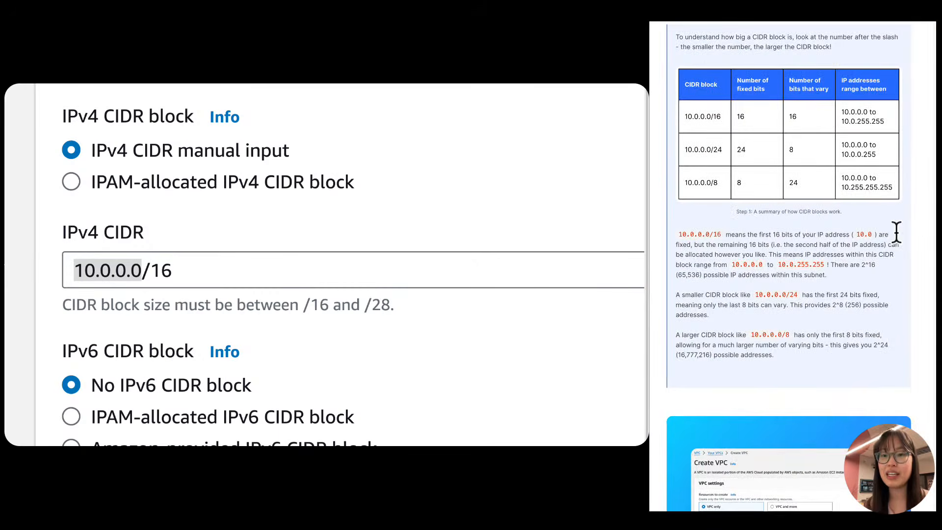
click(200, 268)
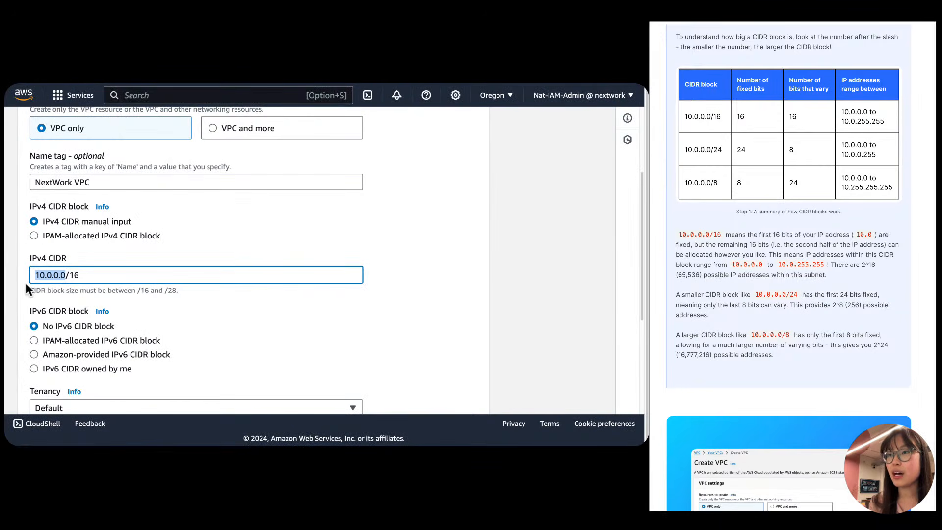
click(35, 274)
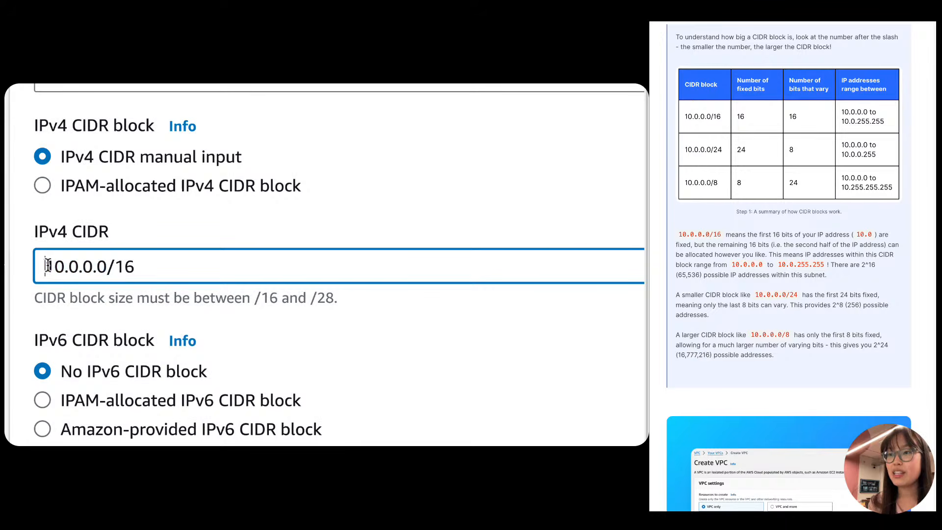
drag(48, 266, 132, 271)
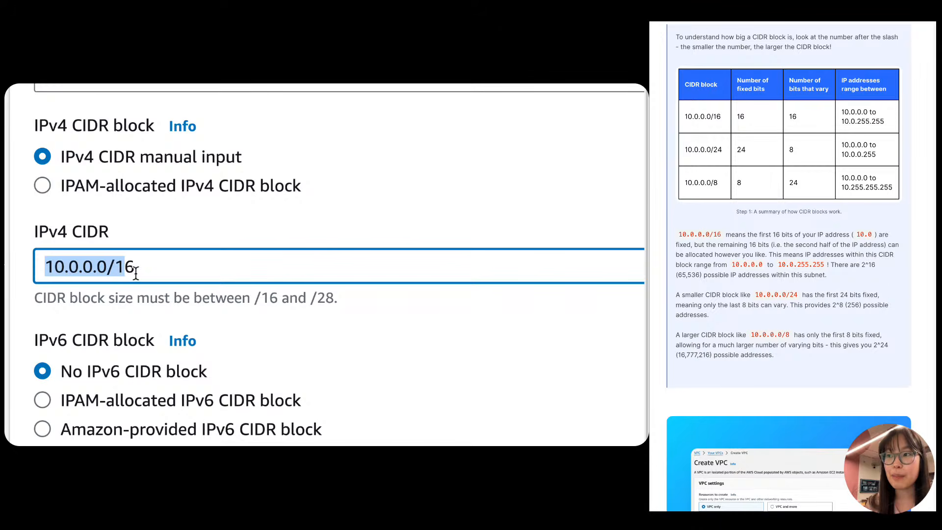
click(135, 274)
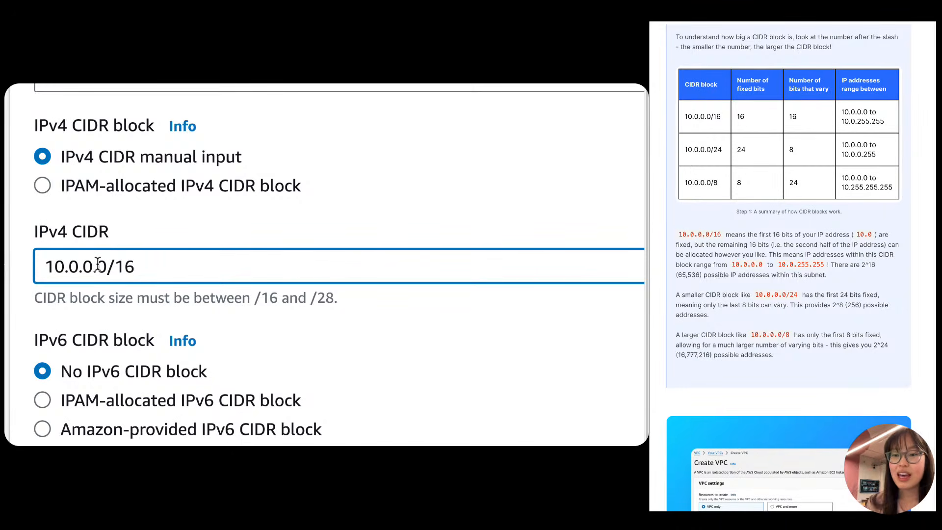
scroll(715, 256, down, 2)
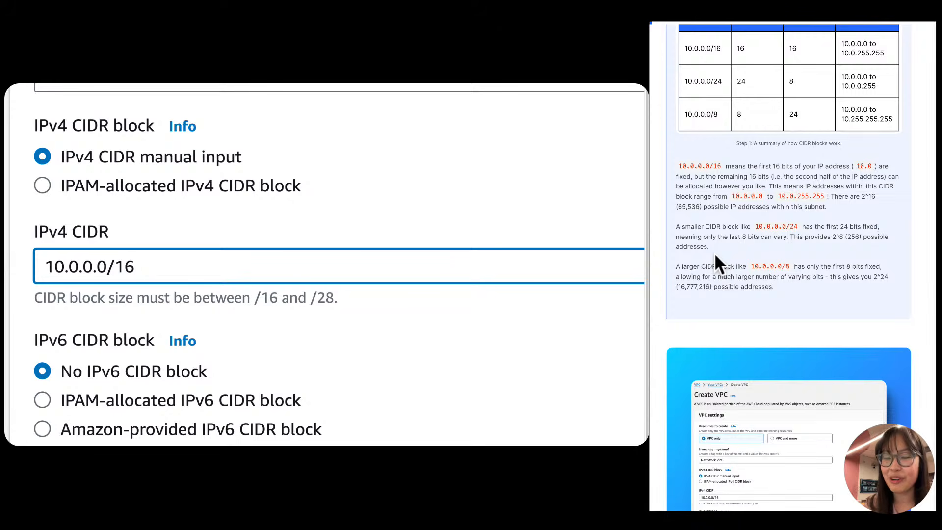
scroll(715, 255, down, 3)
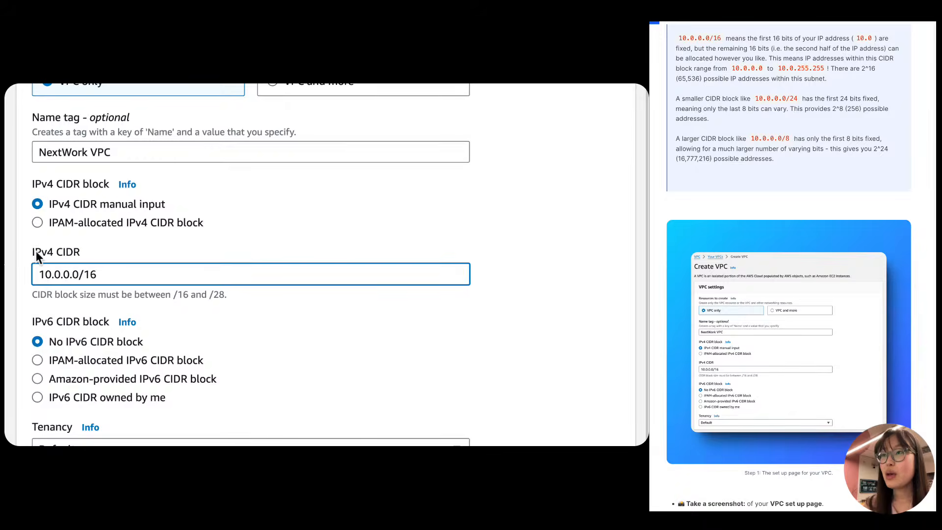
Compare the VPC's complete IPv4 CIDR with the matching IP address range in the guide's CIDR table.
scroll(36, 252, up, 2)
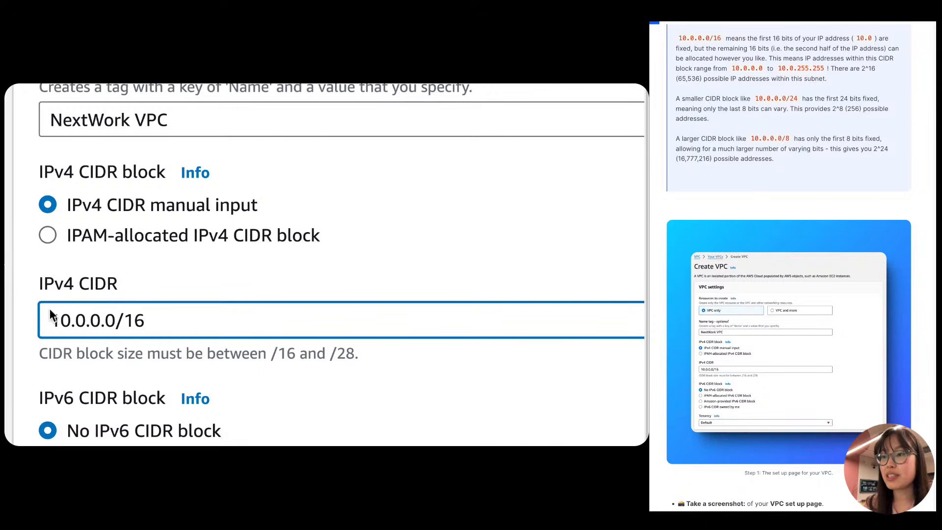
drag(157, 329, 15, 307)
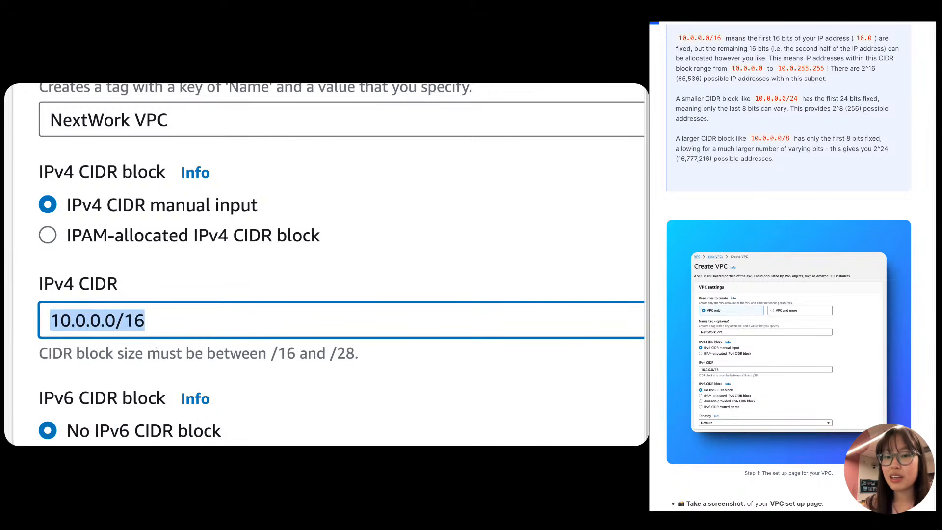
scroll(846, 220, up, 3)
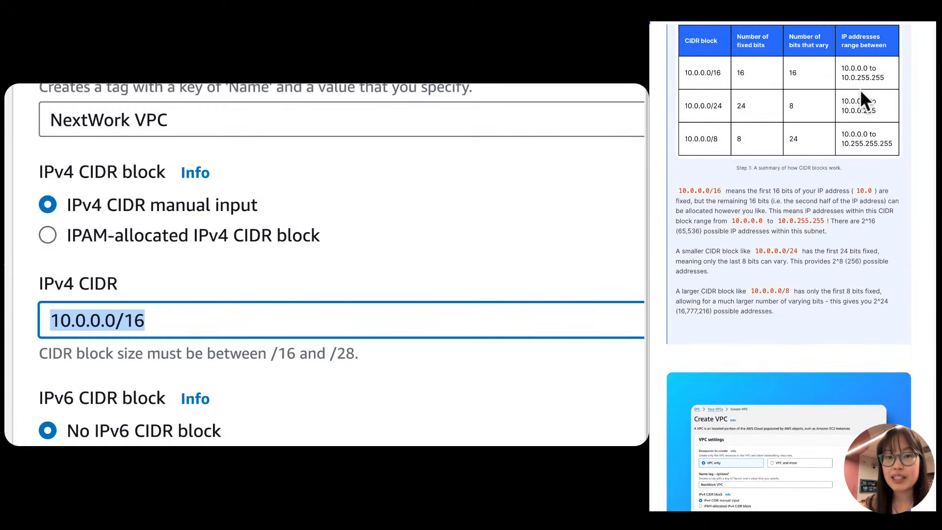
click(858, 70)
scroll(858, 70, up, 5)
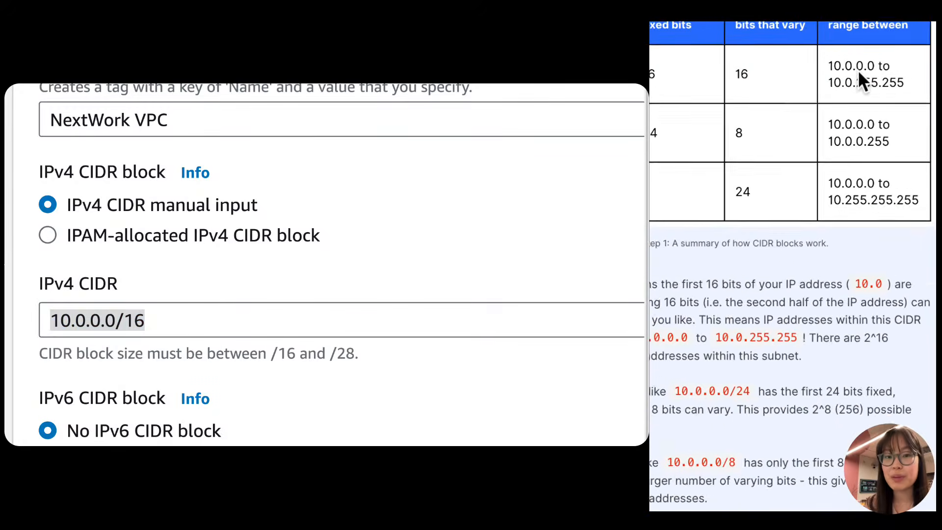
scroll(858, 69, up, 1)
scroll(870, 128, up, 2)
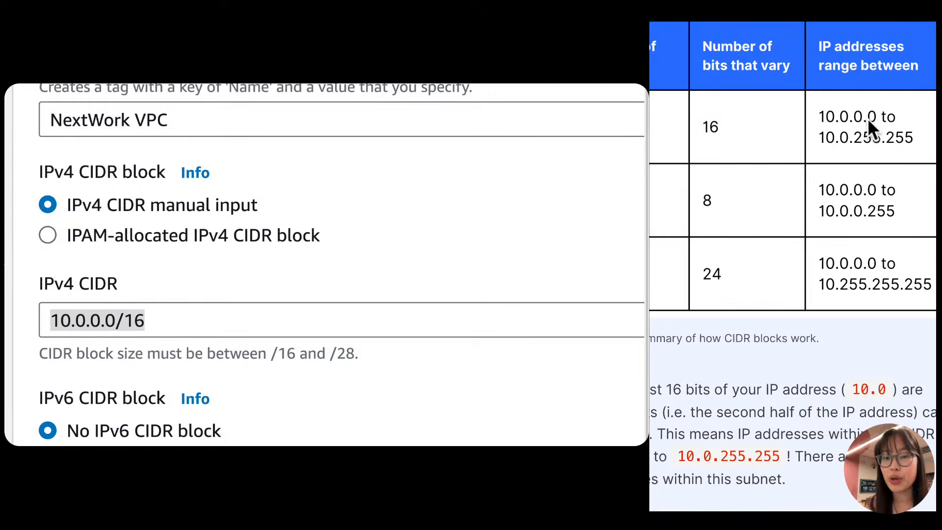
scroll(870, 118, right, 1)
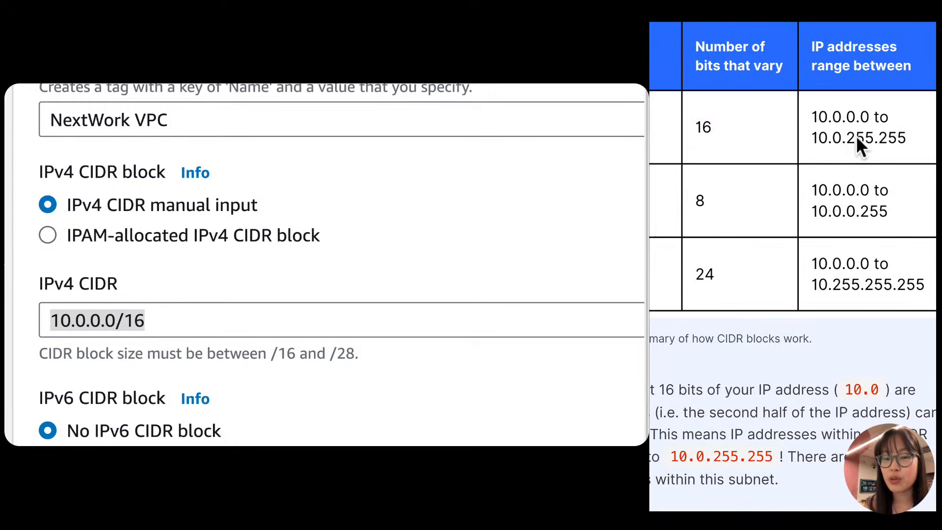
scroll(896, 142, down, 3)
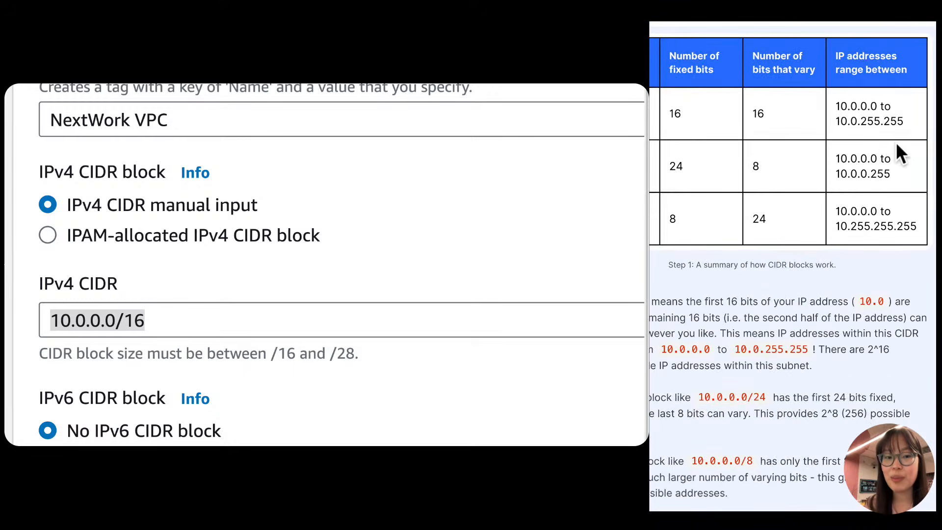
scroll(896, 142, down, 1)
scroll(896, 142, down, 4)
scroll(896, 142, down, 1)
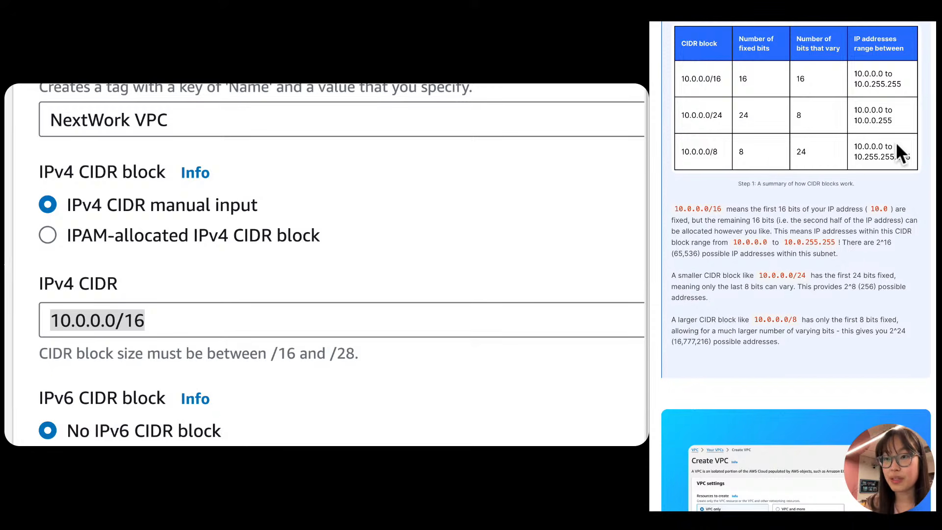
Check the remaining VPC settings and tags, and read the guide's example setup page and its screenshot and documentation tasks.
click(223, 326)
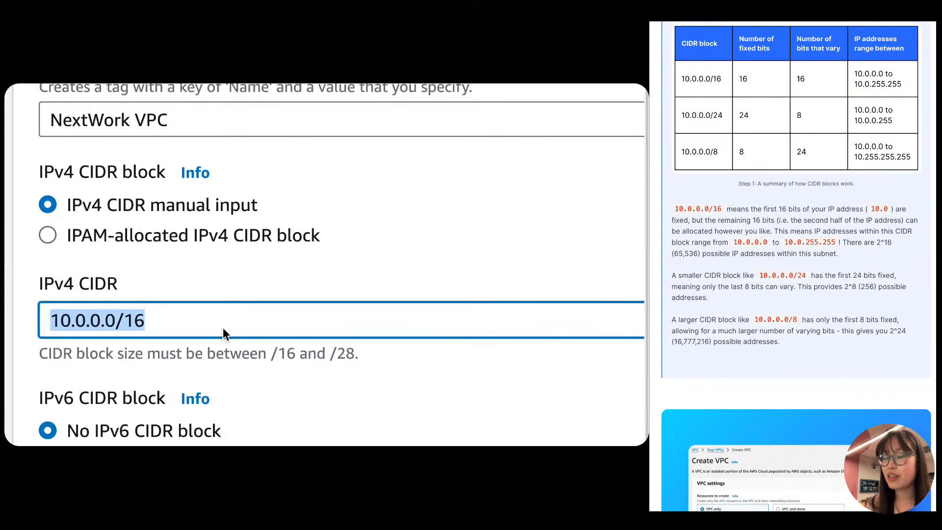
scroll(223, 328, down, 2)
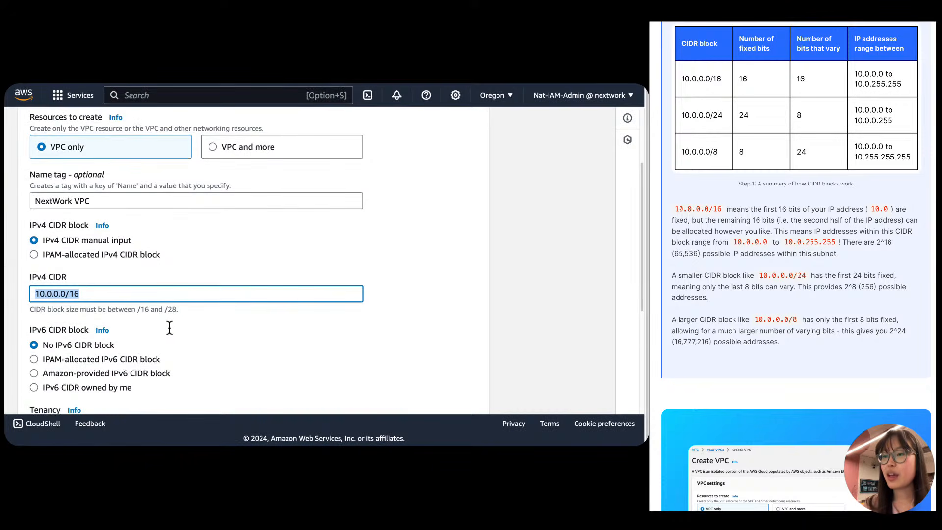
scroll(169, 328, down, 5)
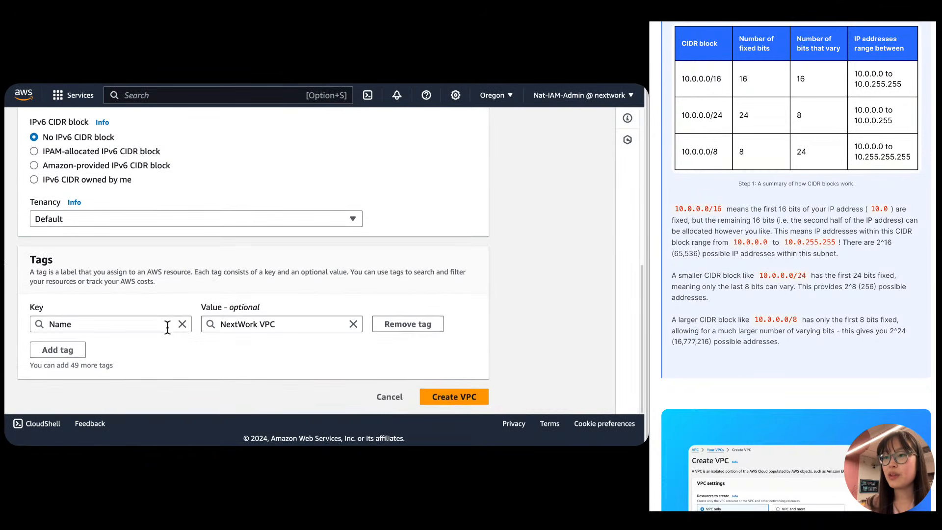
scroll(772, 261, down, 10)
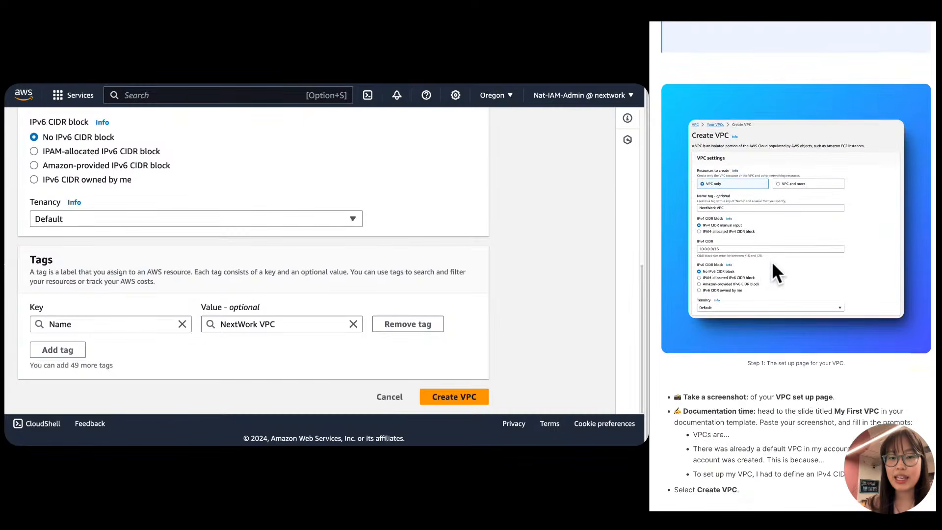
scroll(773, 261, up, 4)
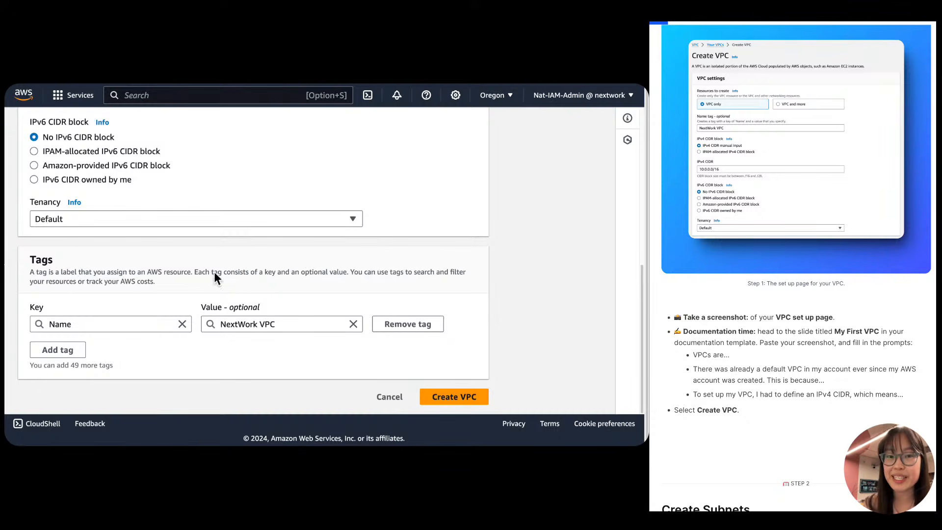
Review the Create VPC form's resource choice, name tag and IPv4 CIDR settings against the guide's example setup page.
scroll(208, 272, up, 6)
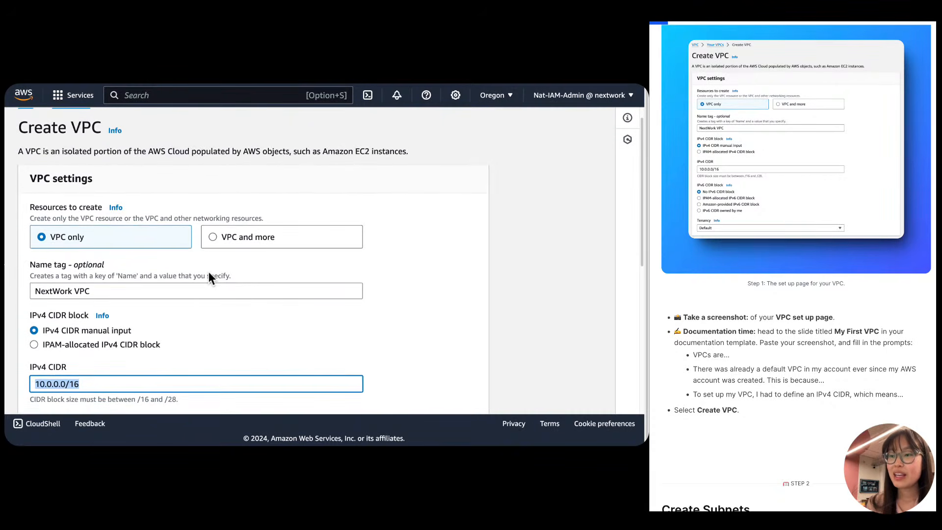
scroll(208, 272, down, 1)
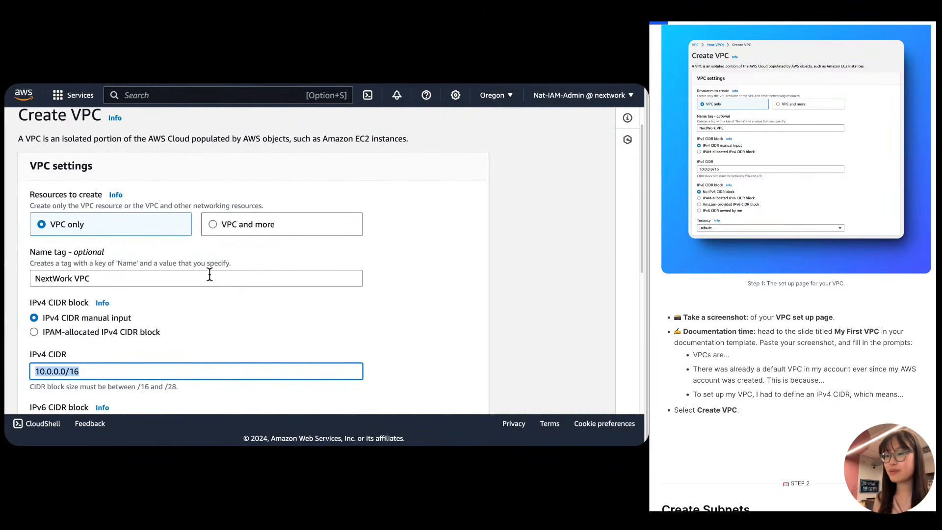
click(209, 274)
scroll(209, 274, up, 1)
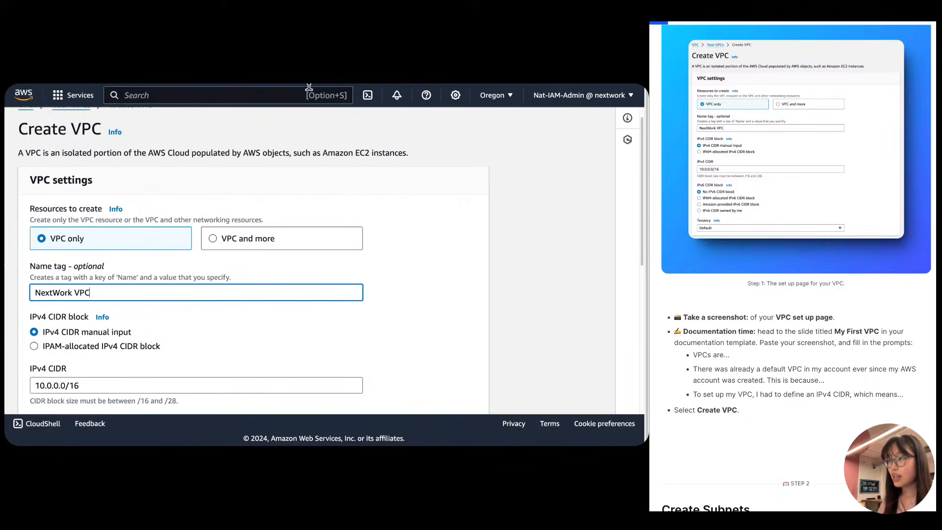
Capture a screenshot of the VPC setup form and switch to the Canva documentation template's My first VPC page.
key(super+shift+4)
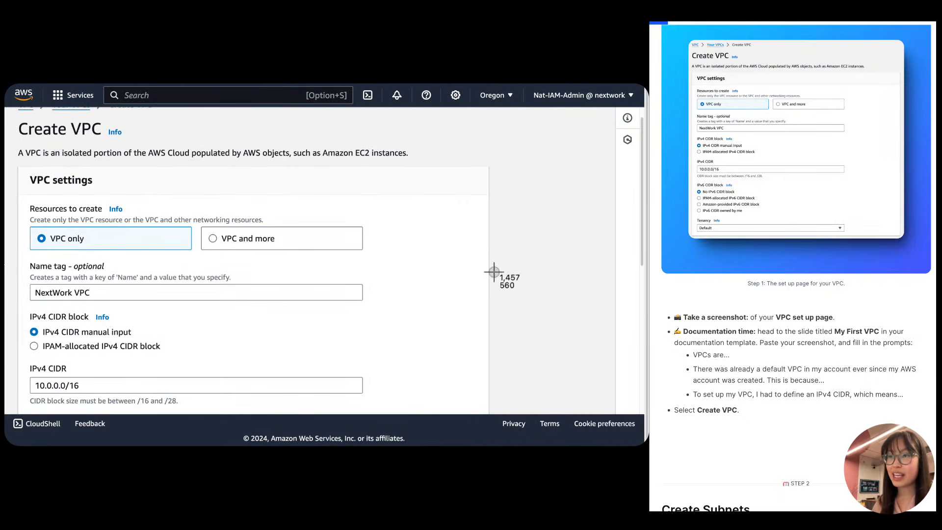
drag(11, 116, 424, 410)
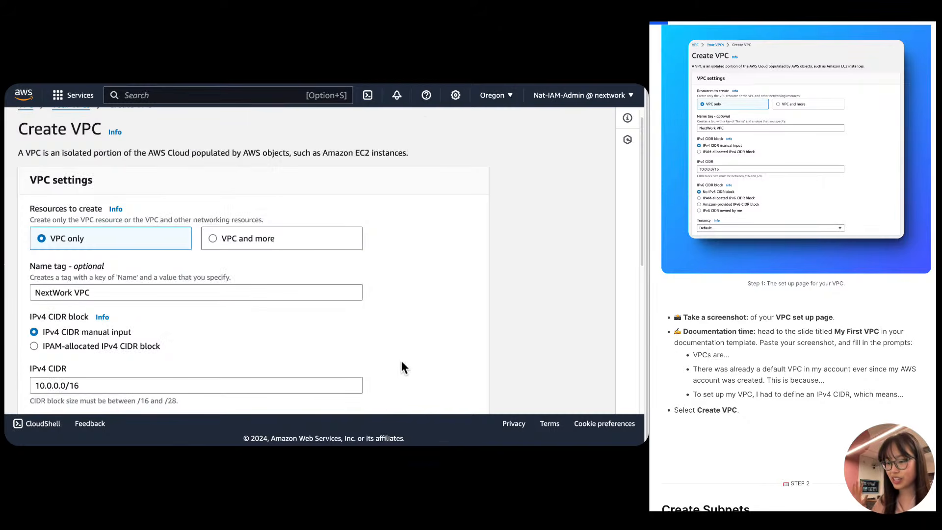
key(ctrl+Tab)
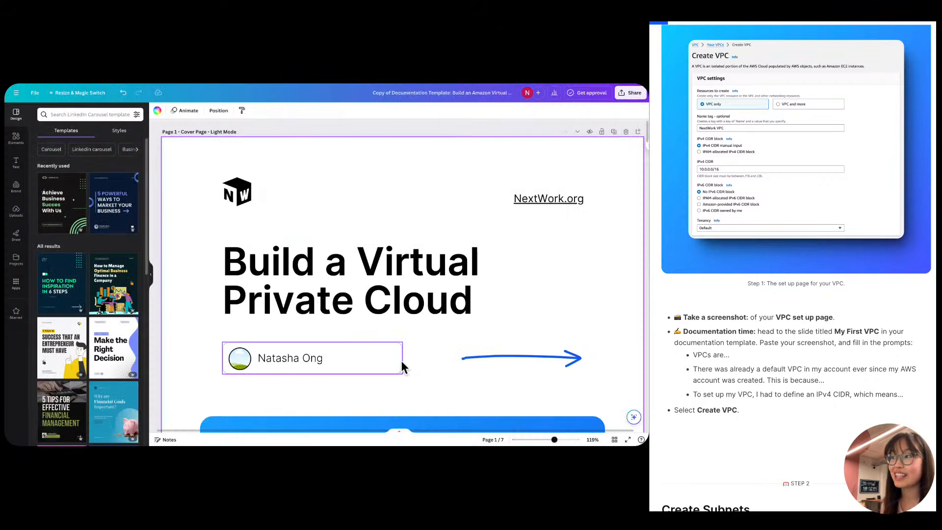
click(153, 274)
scroll(157, 280, down, 10)
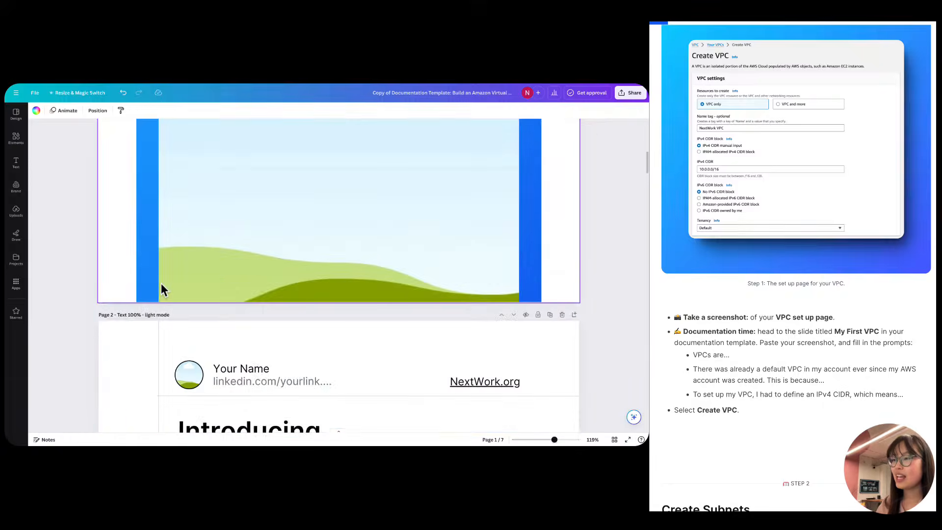
scroll(161, 283, down, 12)
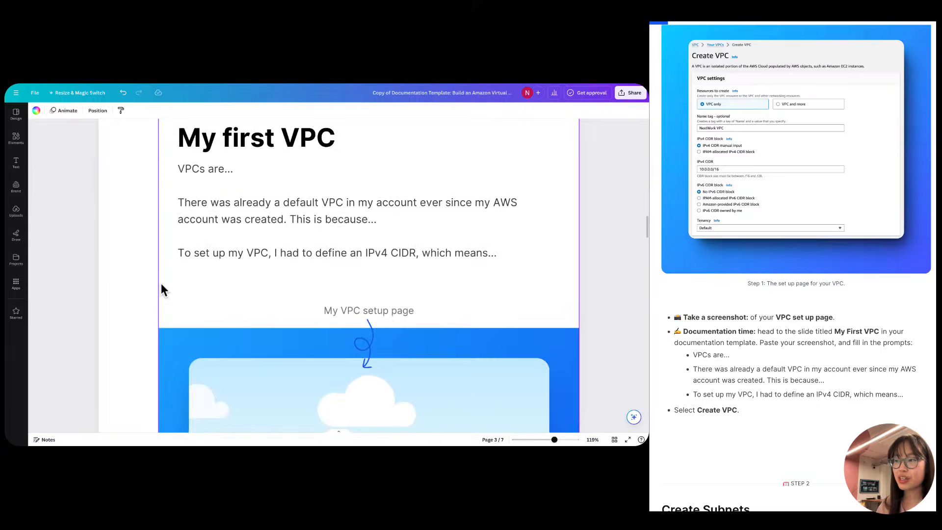
scroll(161, 284, down, 2)
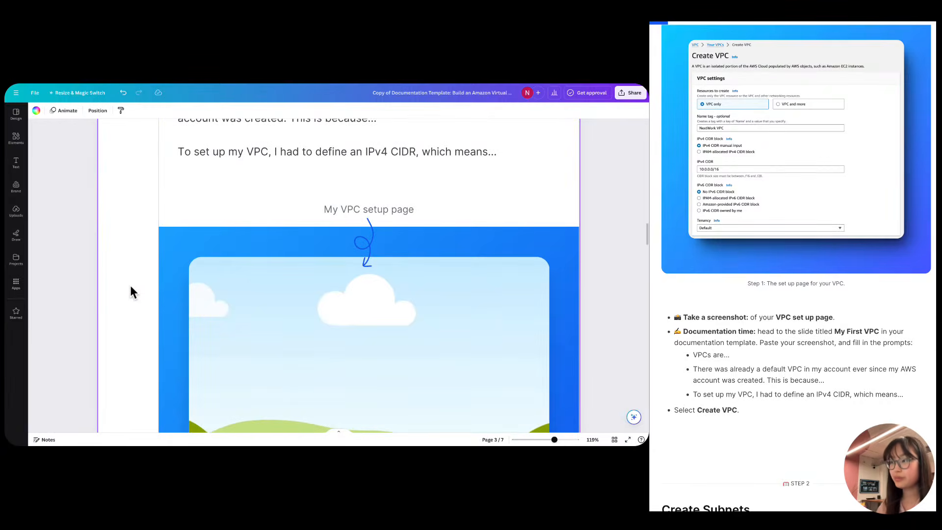
Paste the screenshot and place it in the image frame beneath the My VPC setup page caption.
key(ctrl+v)
drag(278, 258, 269, 333)
scroll(269, 331, down, 3)
scroll(269, 332, up, 1)
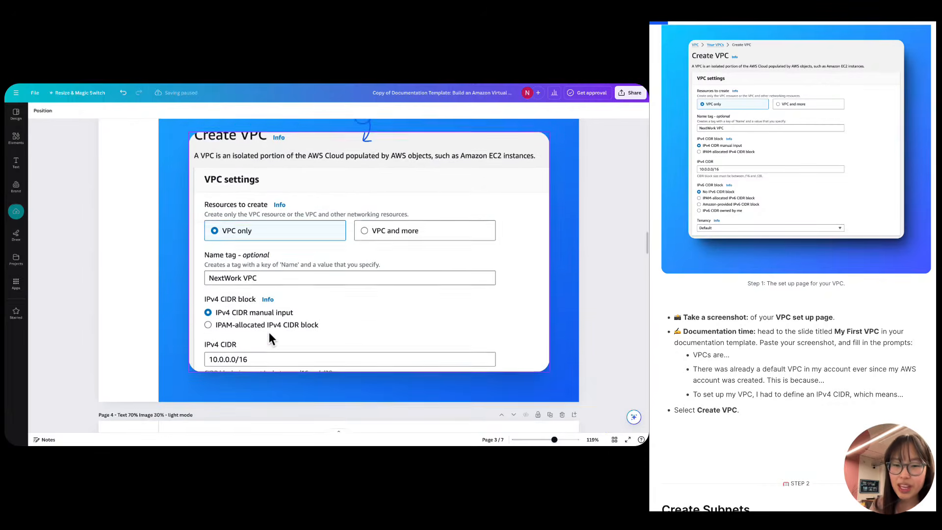
scroll(269, 332, down, 1)
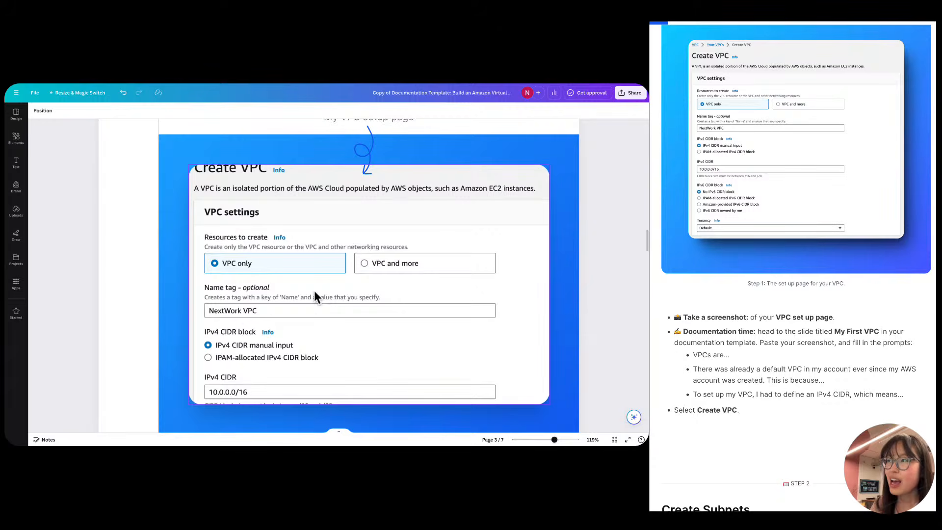
scroll(315, 295, up, 2)
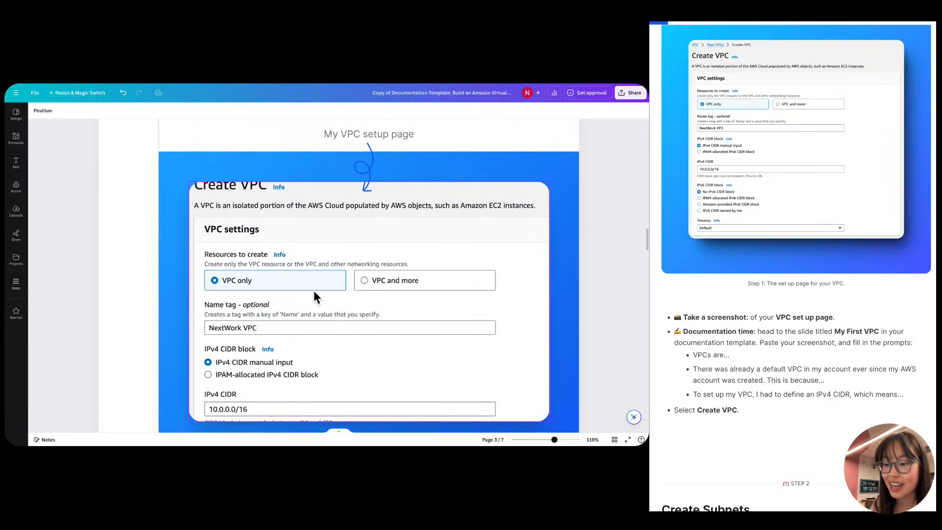
Shift the screenshot down slightly within its frame so the Create VPC heading is no longer cut off.
double_click(276, 252)
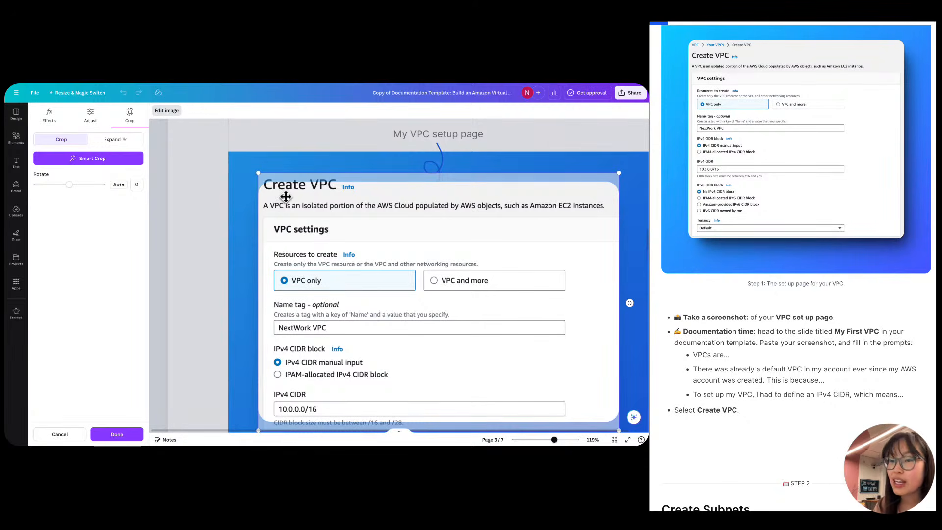
drag(286, 197, 286, 205)
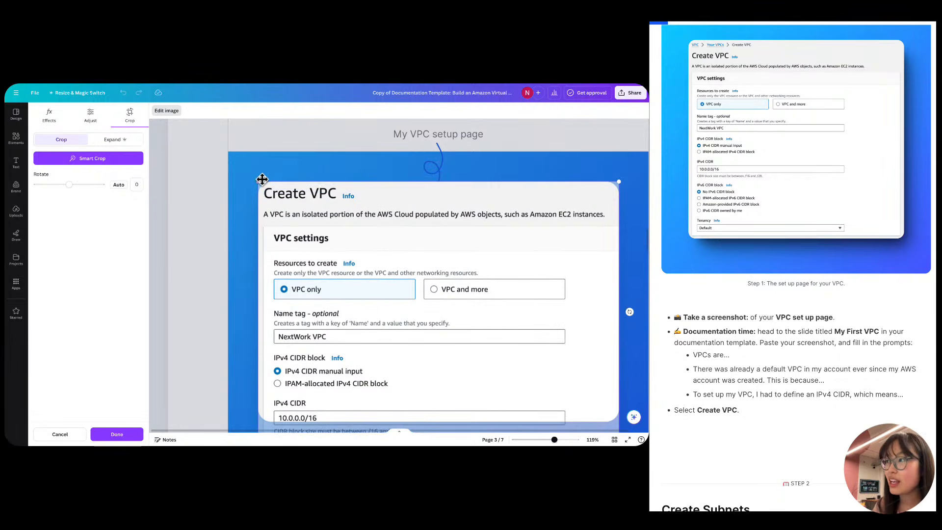
click(262, 164)
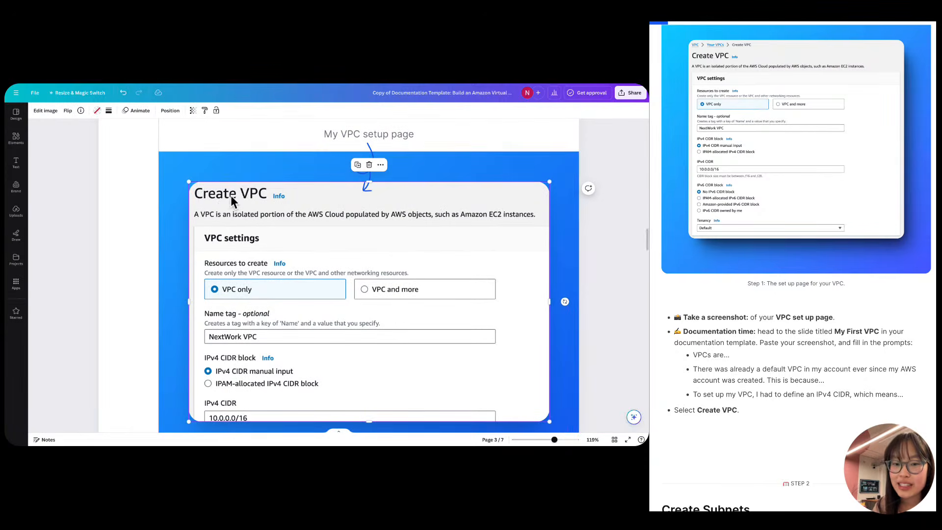
click(139, 253)
scroll(187, 252, down, 3)
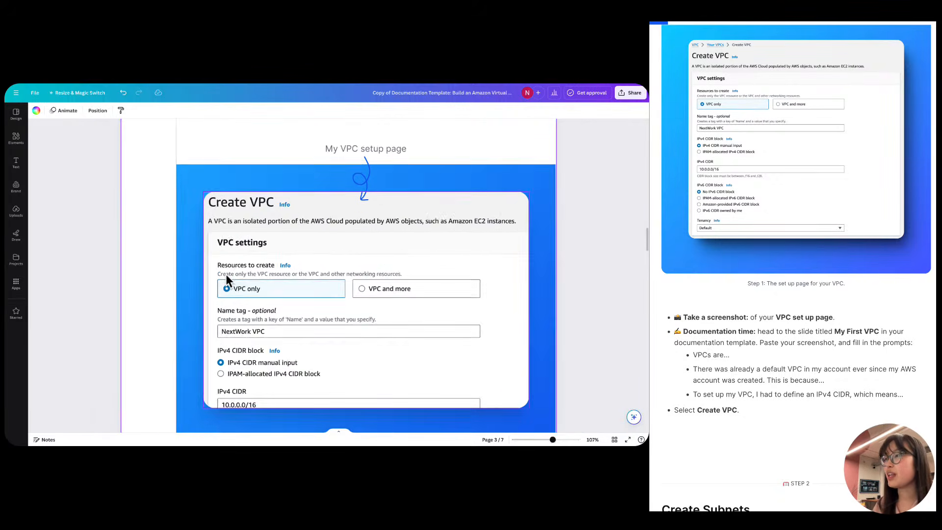
Replace the ellipsis after "VPCs are" on the My first VPC page with "isolated sections of the AWS Cloud".
scroll(286, 350, up, 5)
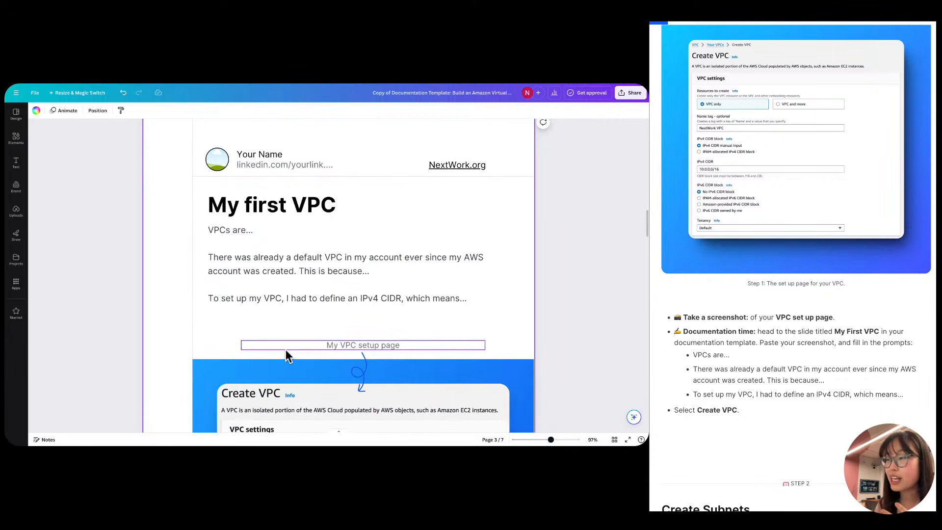
triple_click(260, 230)
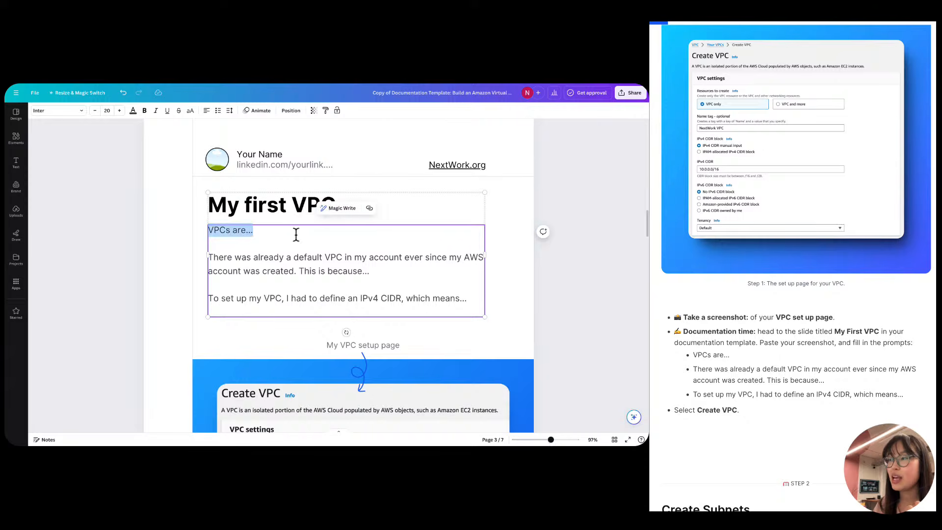
click(175, 244)
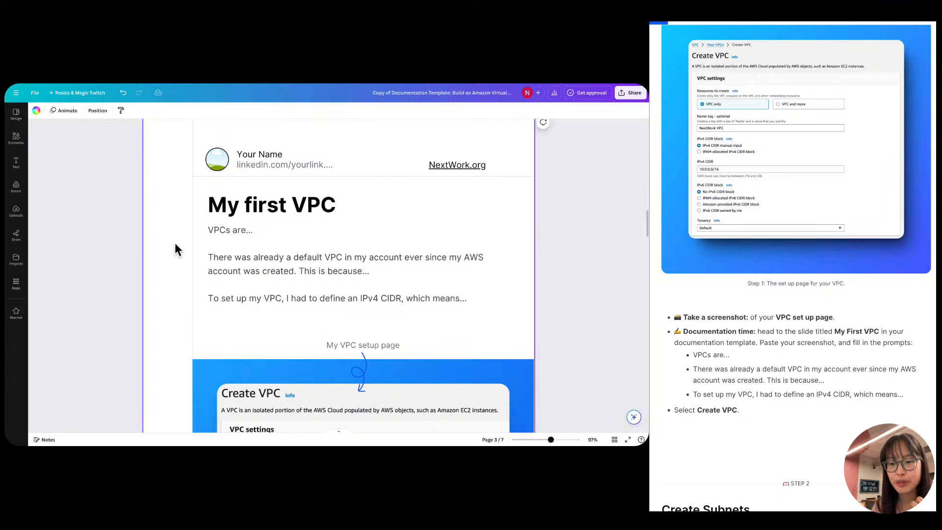
scroll(187, 239, up, 5)
double_click(234, 225)
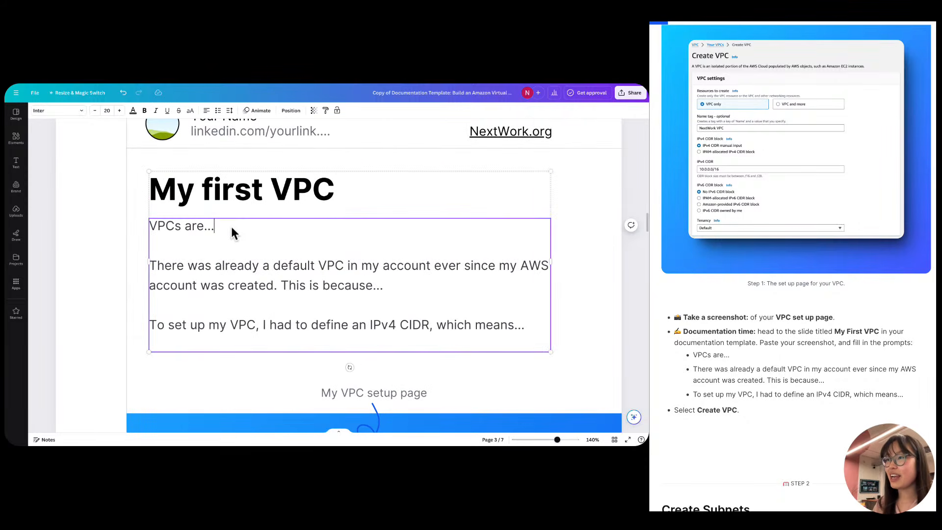
key(BackSpace)
key(BackSpace)
key(BackSpace)
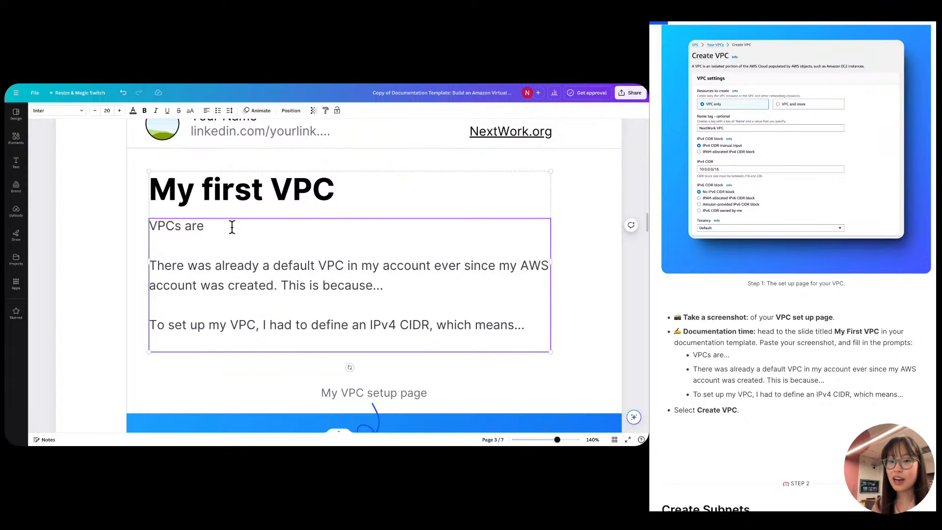
scroll(232, 226, down, 1)
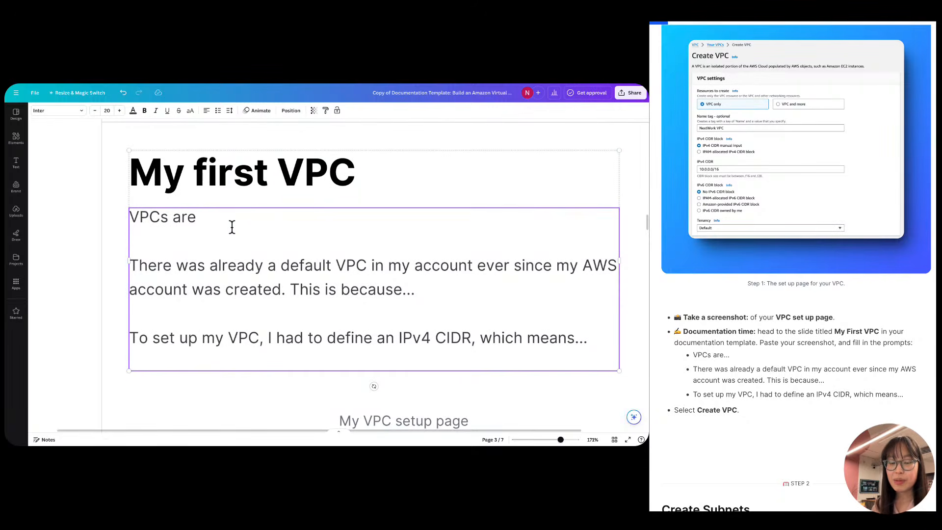
text(isolated se)
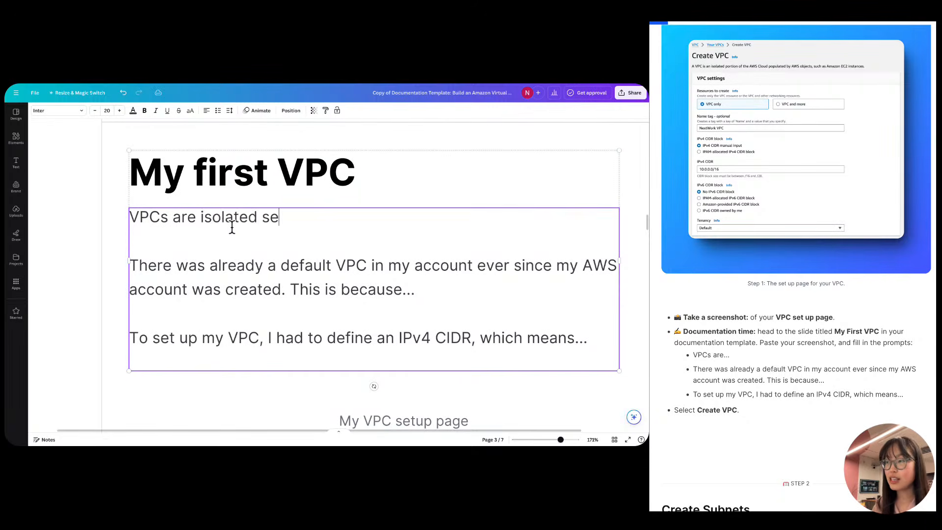
text(ctions of the AWS)
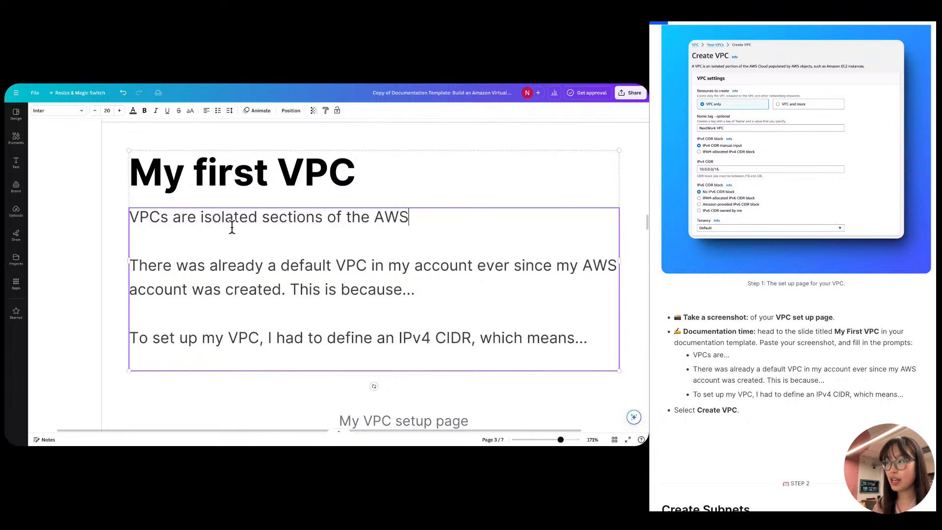
text( Cloud)
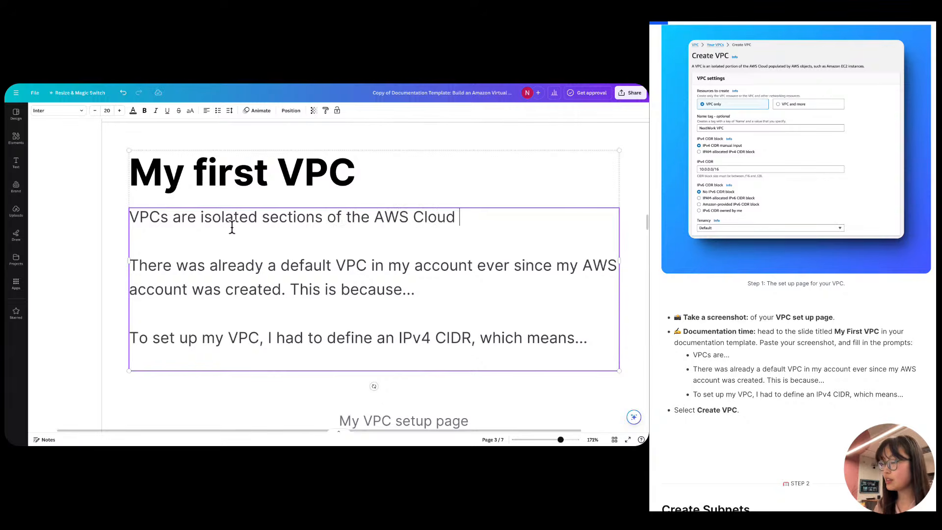
key(BackSpace)
text(d )
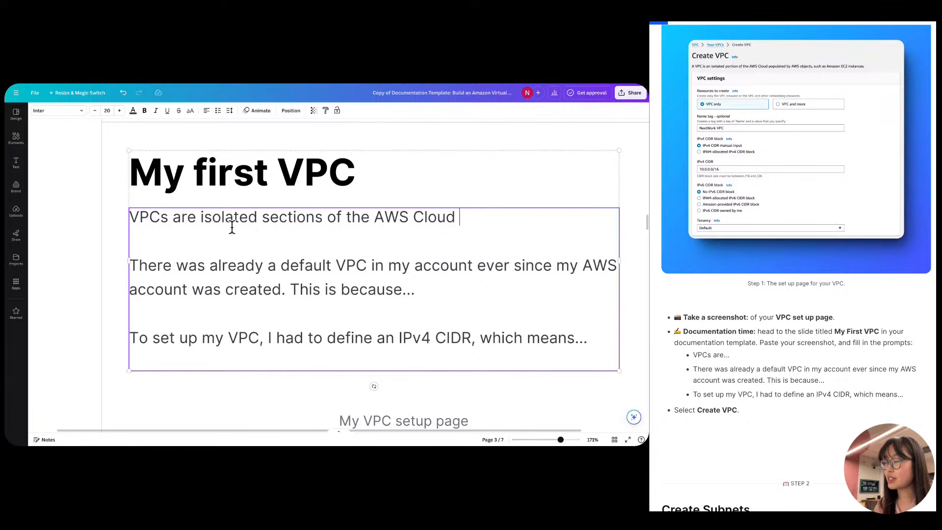
Finish the VPCs sentence with "that help to keep my AWS resources private and secure.".
text(that help to cre)
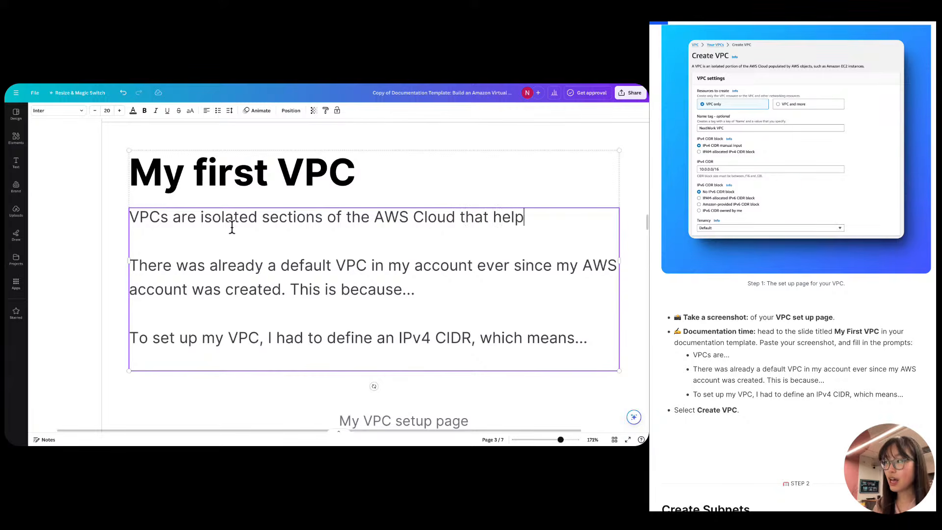
key(BackSpace)
key(BackSpace)
key(BackSpace)
text(keep)
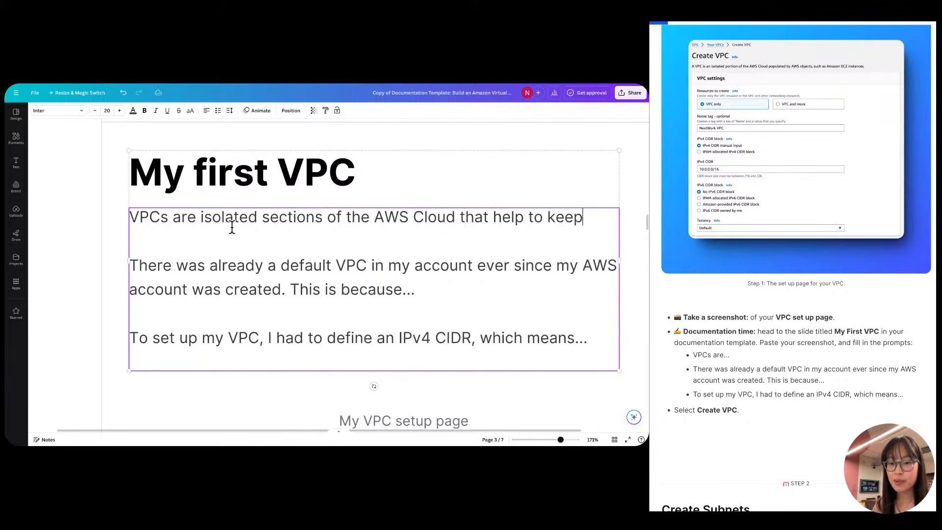
text( my AWS resources private and secure )
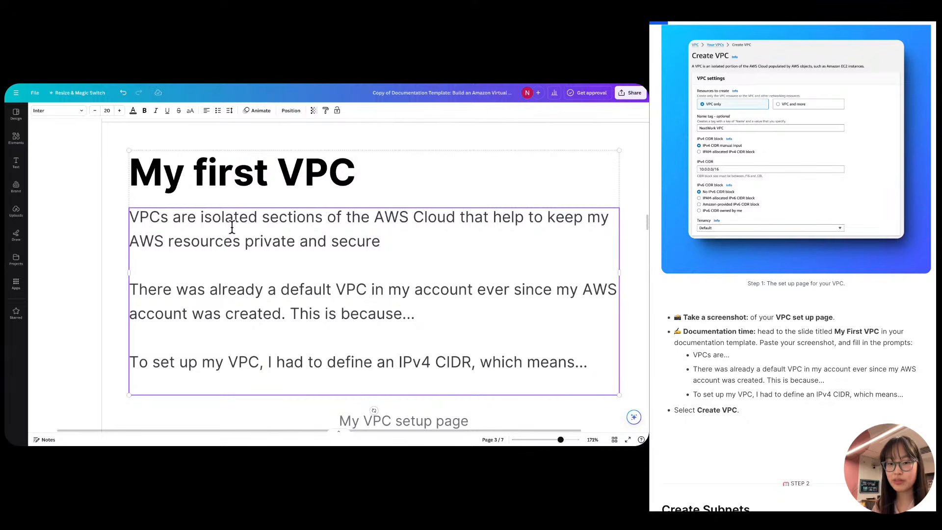
text(.)
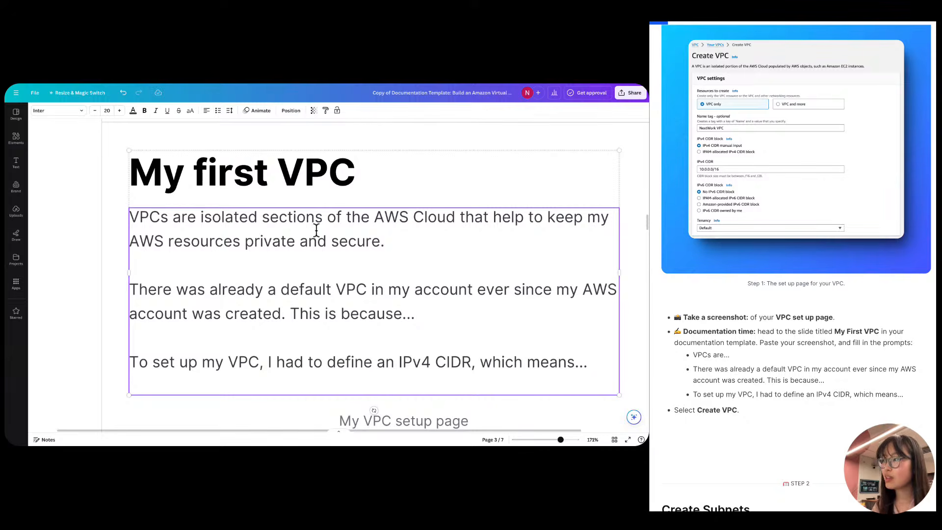
Replace the ellipsis after "This is because" in the default VPC paragraph with "AWS has set up".
scroll(338, 263, down, 1)
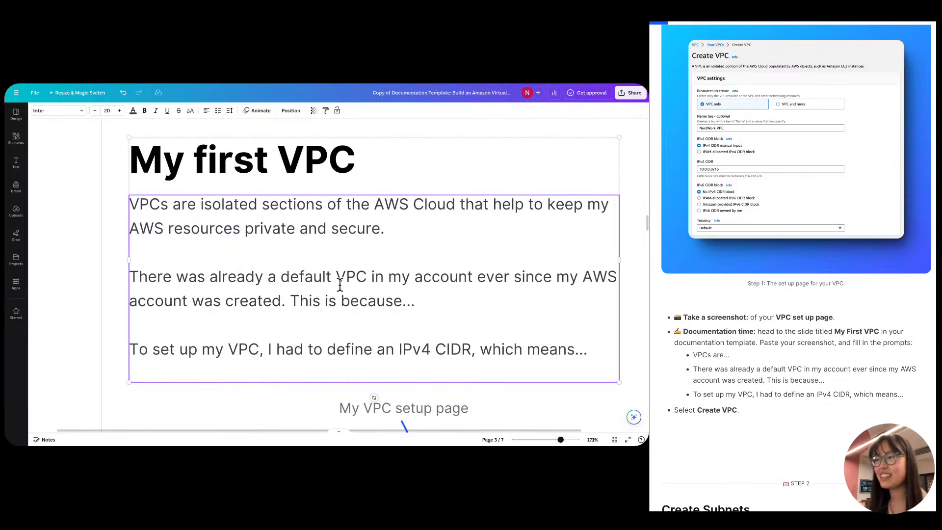
click(450, 299)
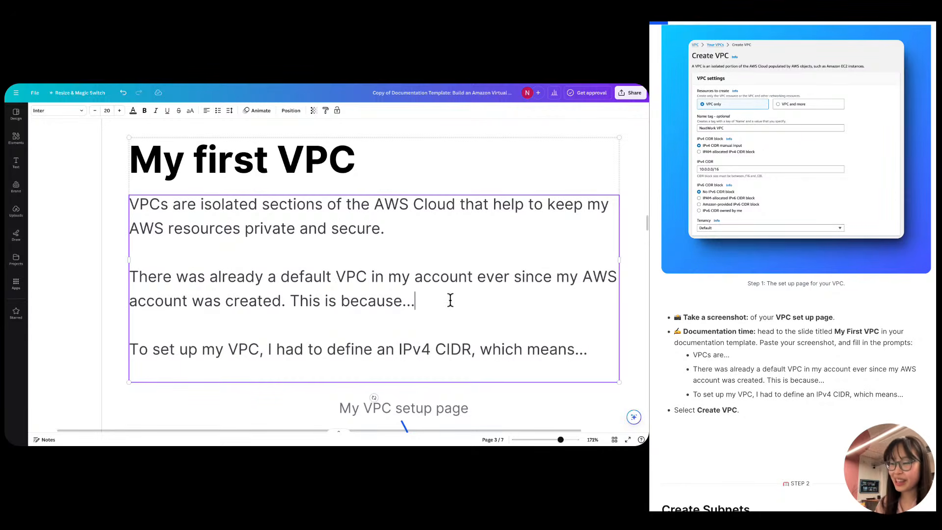
scroll(450, 299, down, 1)
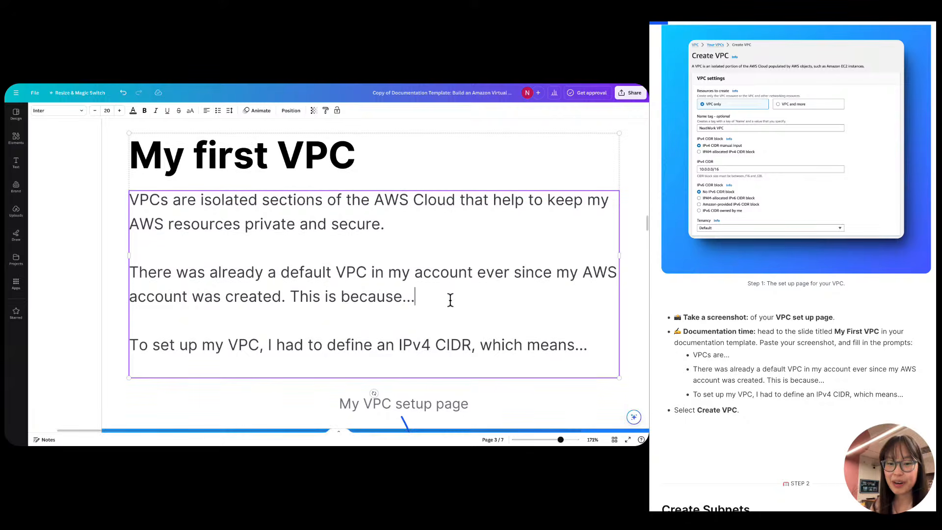
scroll(412, 304, down, 1)
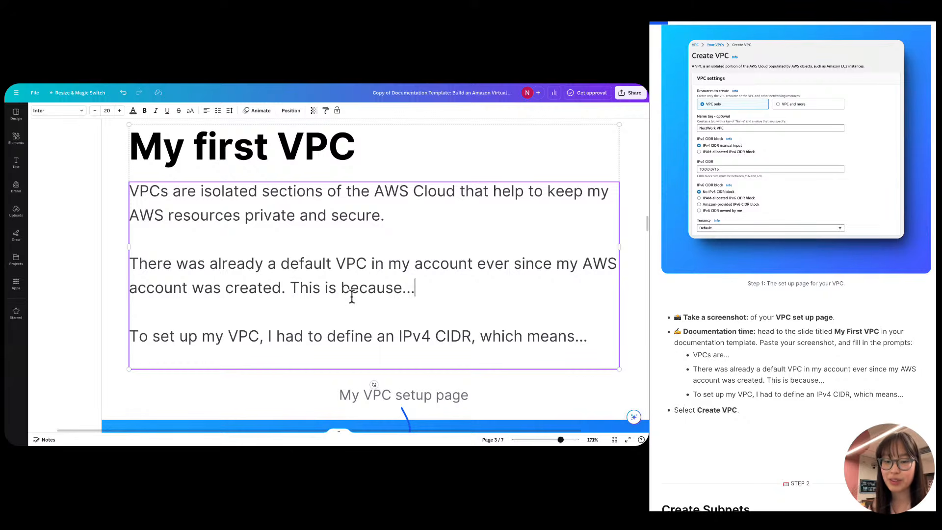
key(BackSpace)
key(BackSpace)
key(BackSpace)
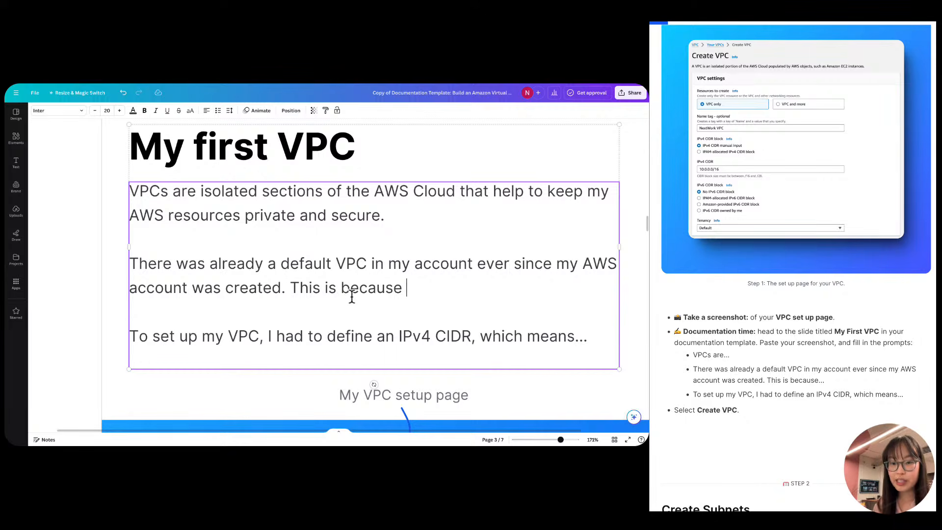
text(AWS has set up)
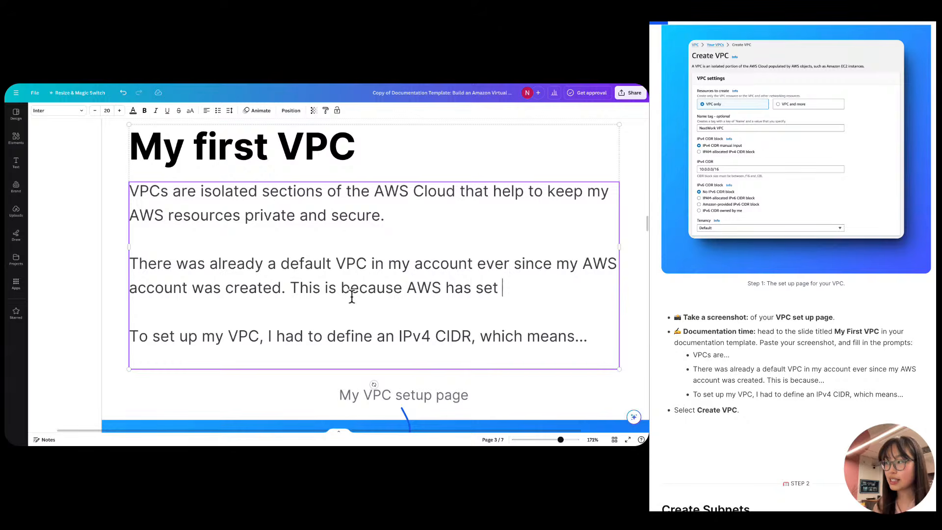
key(BackSpace)
key(BackSpace)
key(BackSpace)
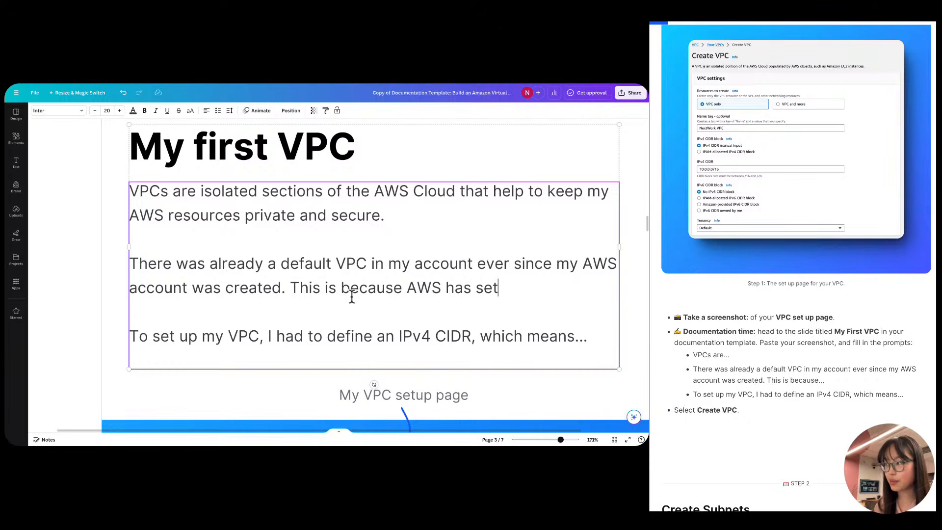
text(up)
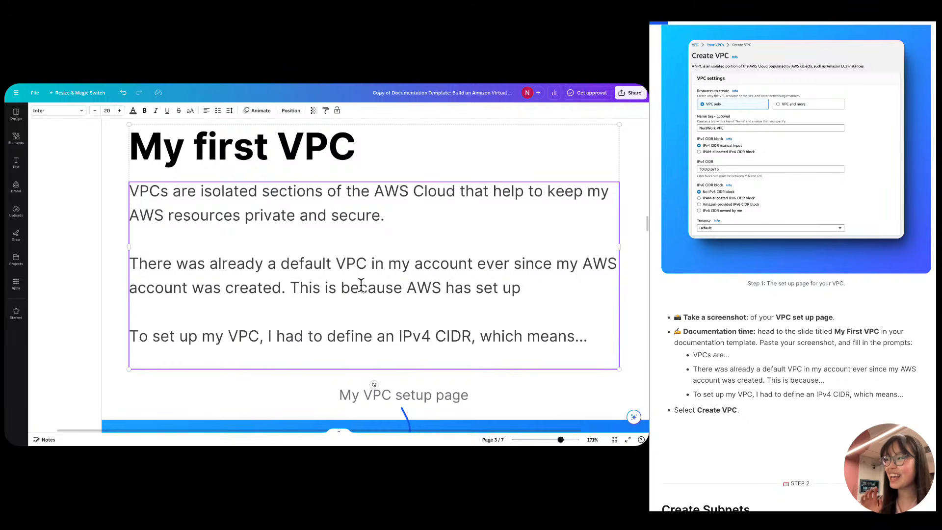
Continue the default VPC sentence with "a default VPC to allow me to deploy".
text(a default )
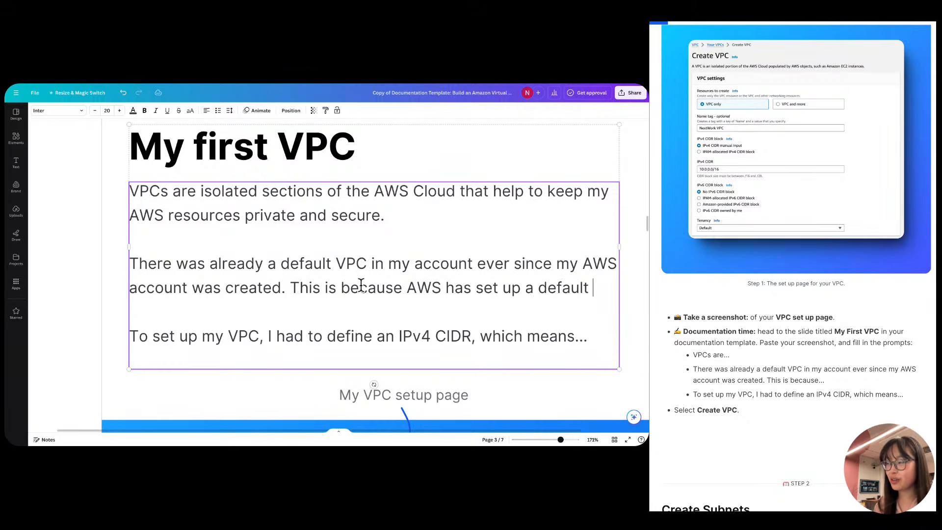
text(VPC )
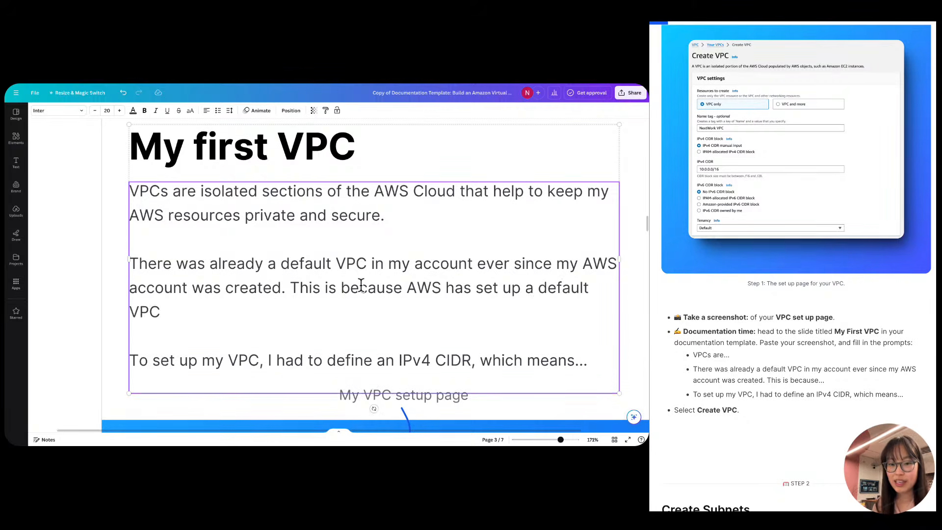
text(to)
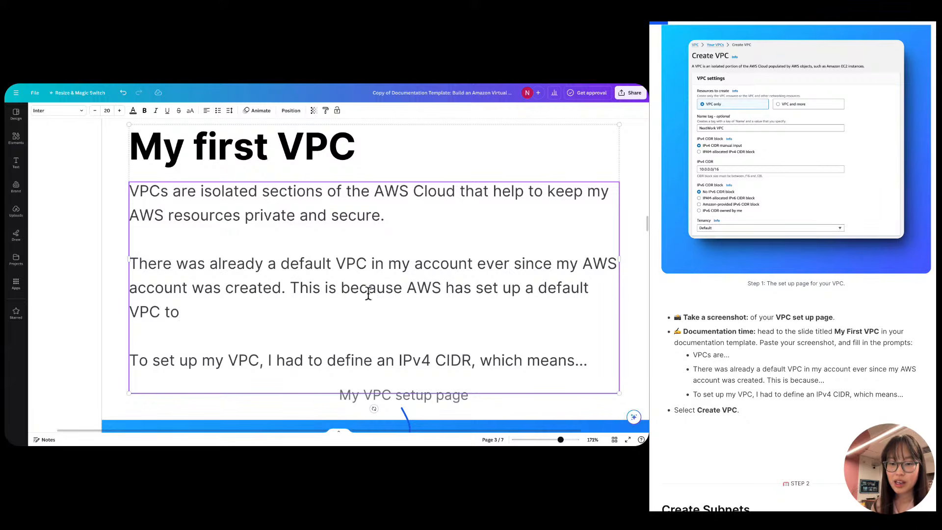
scroll(361, 302, down, 1)
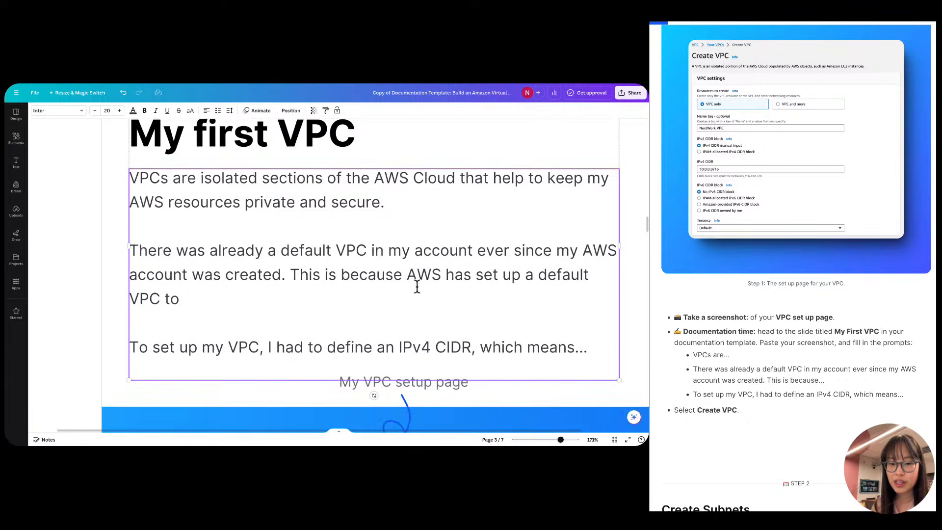
text(allow m,er)
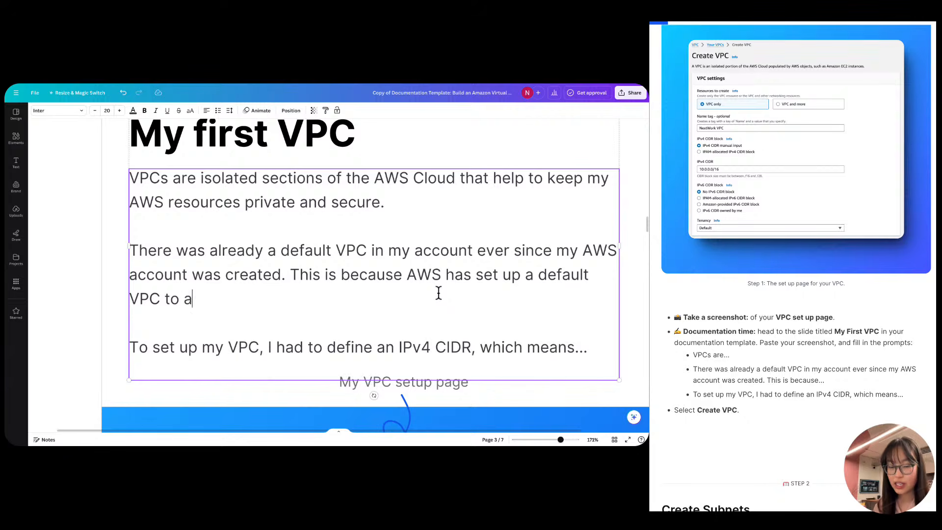
key(BackSpace)
key(BackSpace)
key(BackSpace)
text(e t odep)
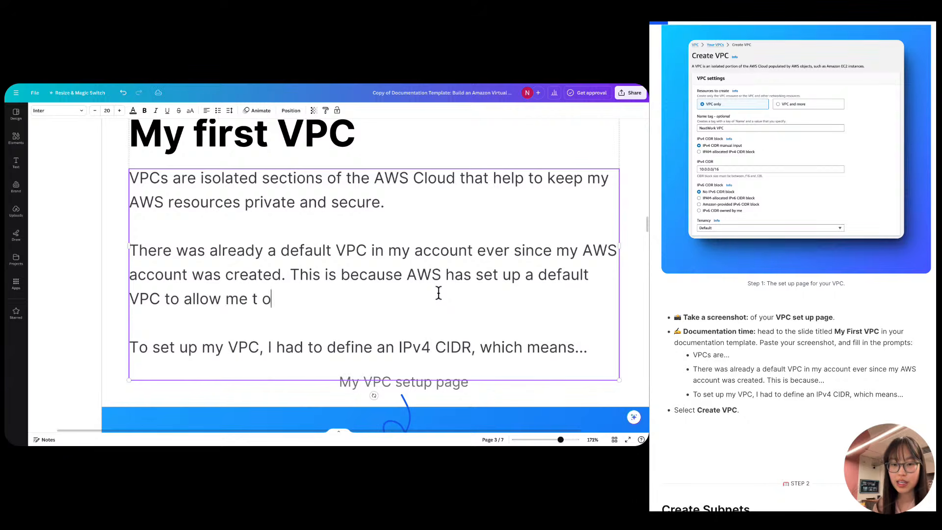
key(BackSpace)
key(BackSpace)
key(BackSpace)
key(BackSpace)
text(o deploy )
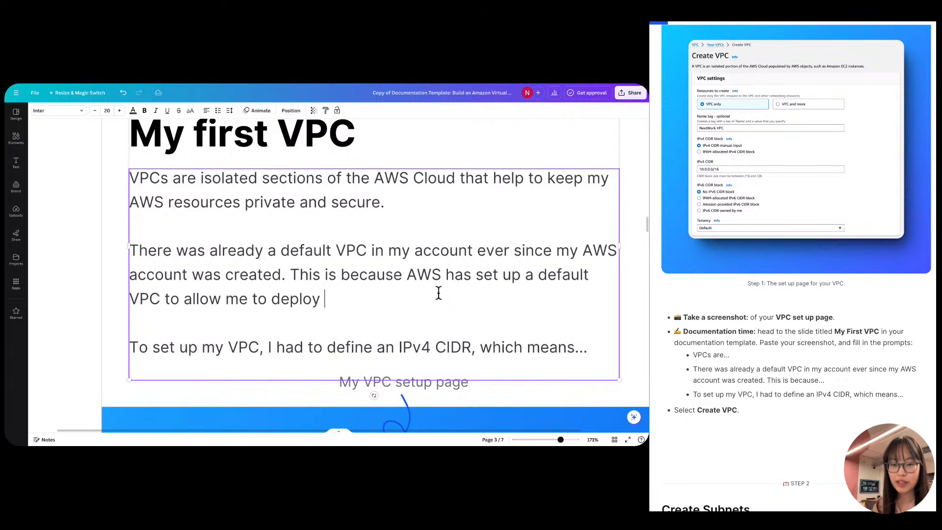
Add "resources like EC2 instances or RDS databases" to the default VPC sentence.
text(resources like E)
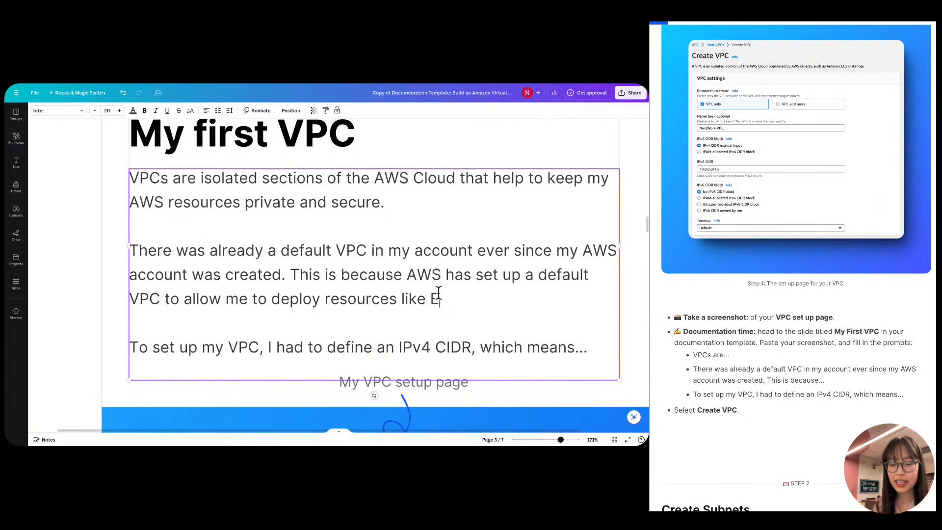
text(C2 instances or RDS)
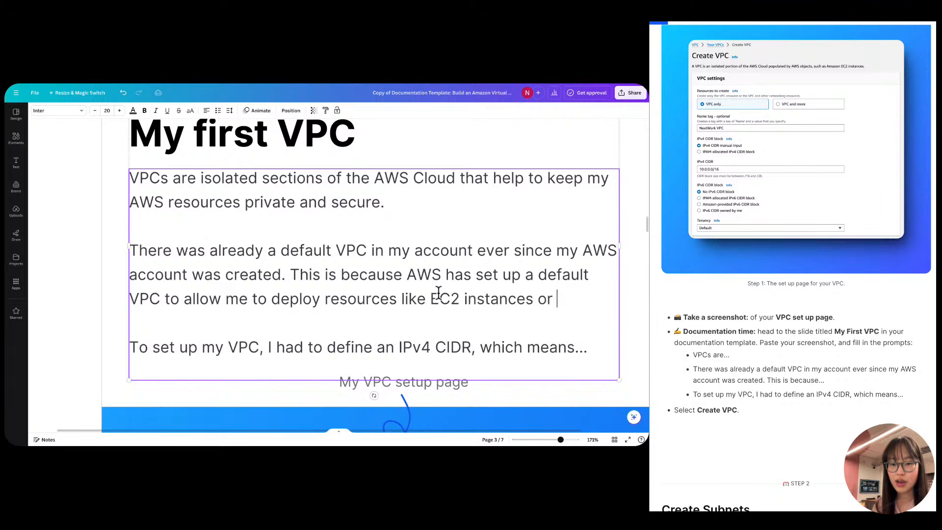
key(BackSpace)
key(BackSpace)
key(BackSpace)
key(BackSpace)
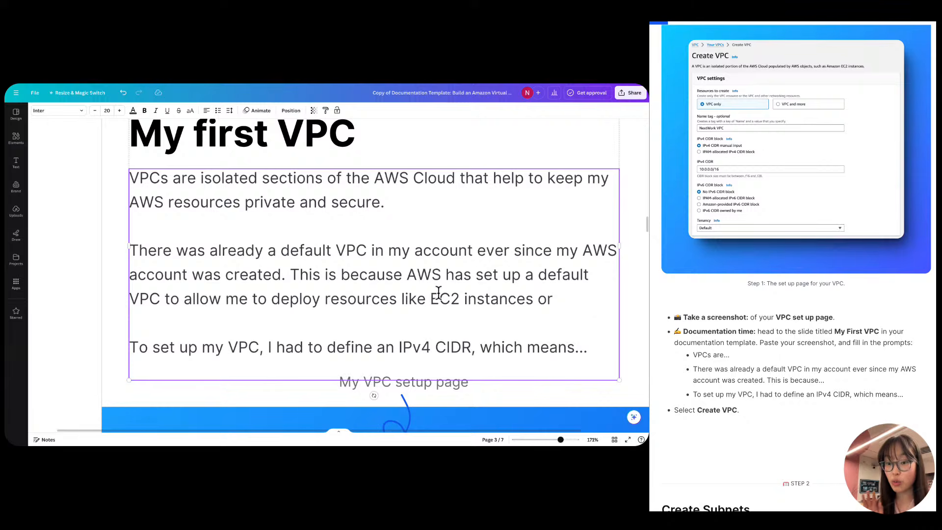
text(ER)
key(BackSpace)
key(BackSpace)
text(RDS databases )
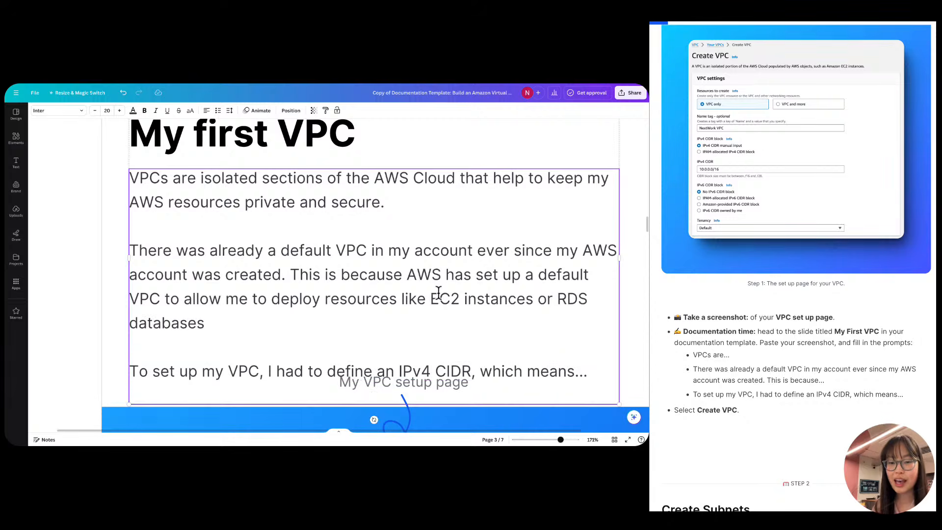
Finish the default VPC sentence with "right away - without having to create my own VPC from scratch.".
text(right away )
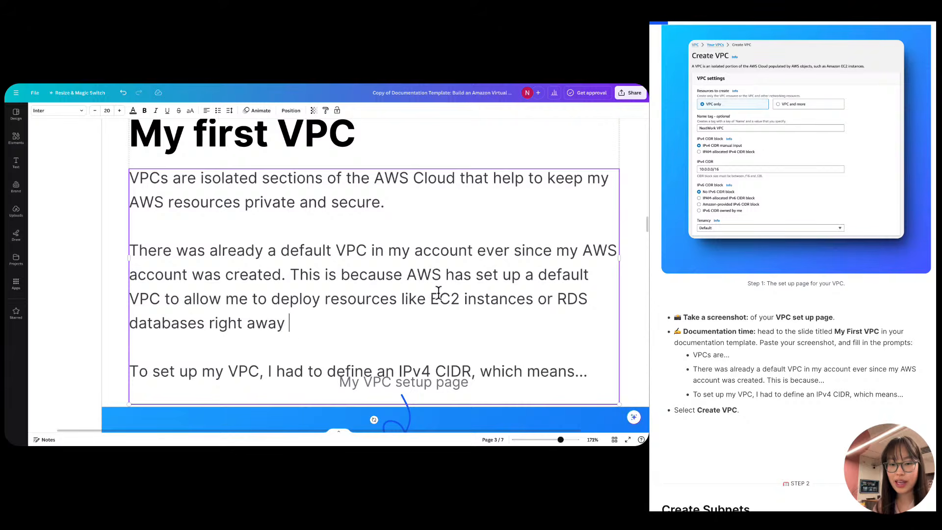
text(- without having to cr  To set)
key(BackSpace)
key(BackSpace)
text(to create my own )
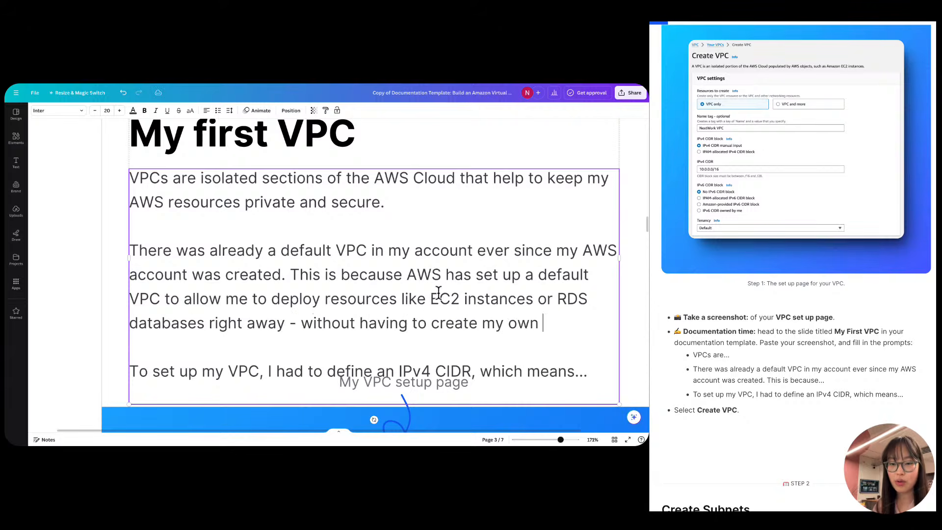
text(VPC from scratch.)
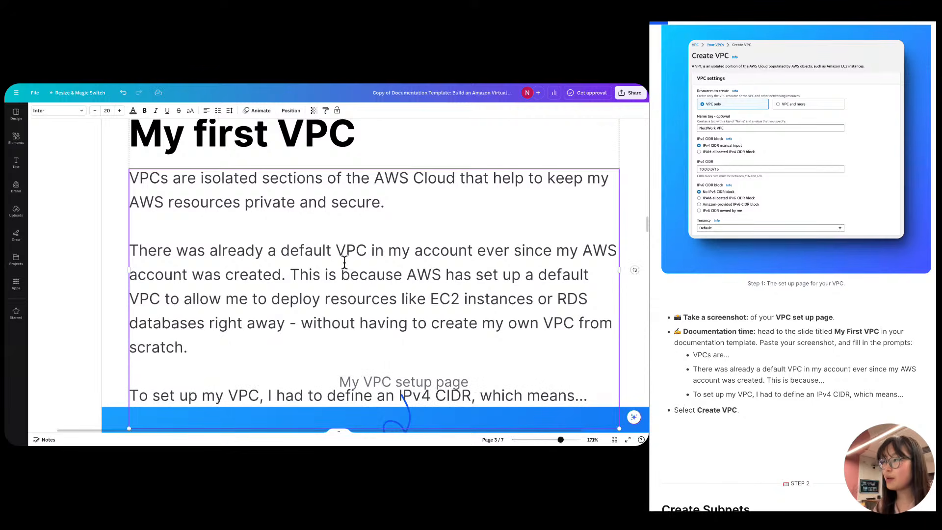
Replace "or" between "EC2 instances" and "RDS databases" with a slash, without surrounding spaces.
triple_click(312, 297)
click(312, 297)
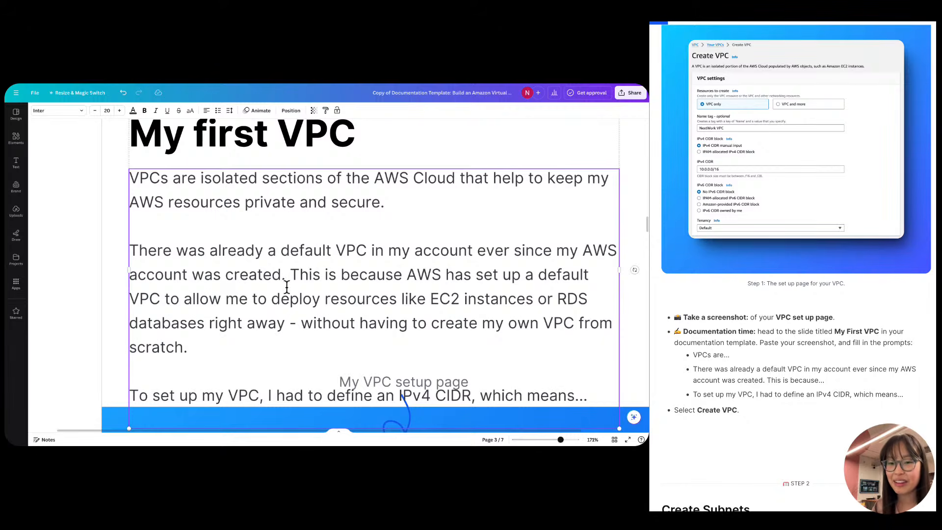
scroll(287, 285, down, 1)
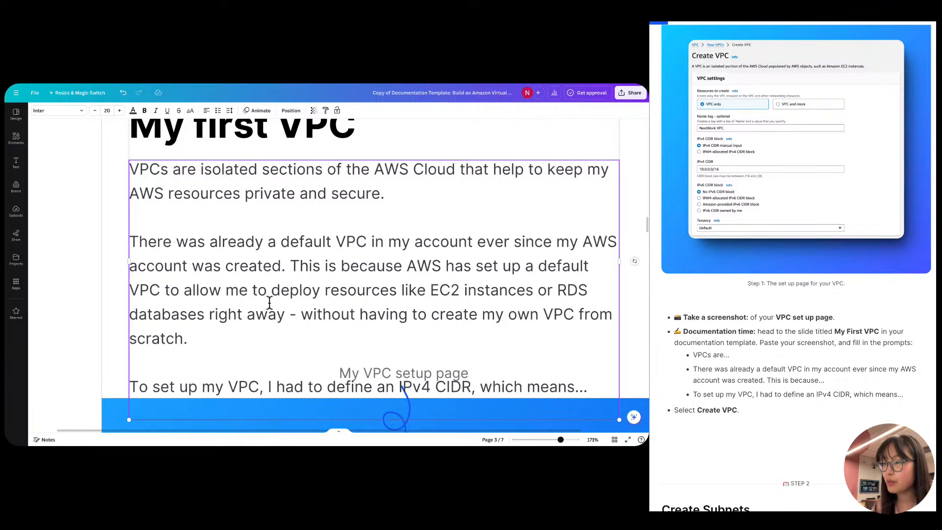
double_click(171, 290)
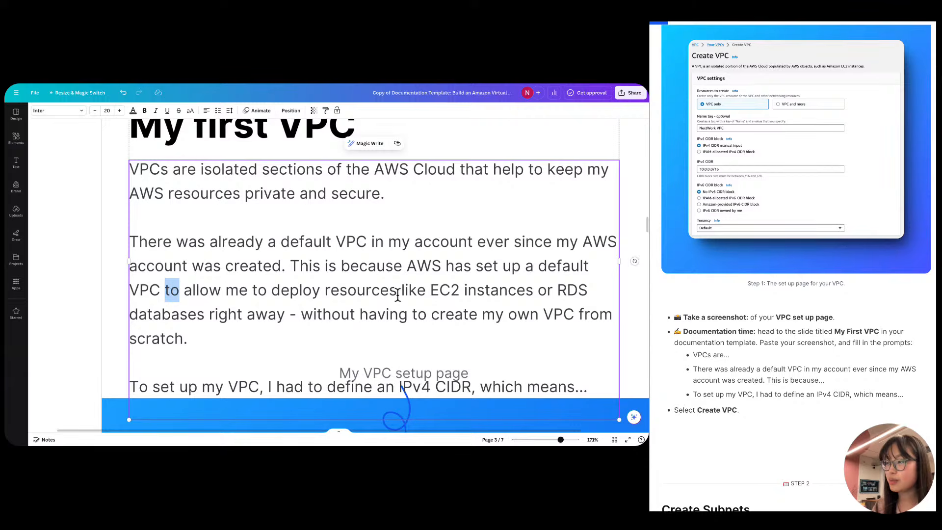
double_click(542, 289)
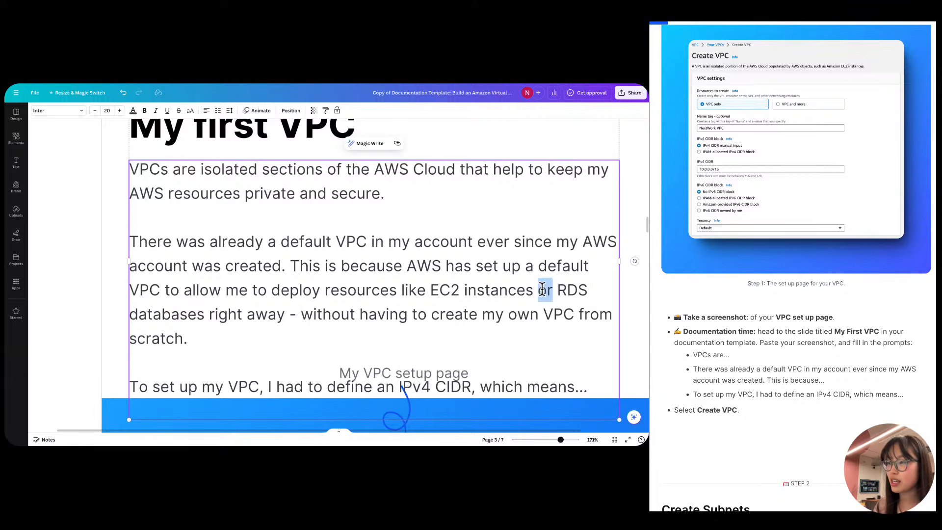
text(.)
key(BackSpace)
key(BackSpace)
key(BackSpace)
text(.)
key(BackSpace)
text(/)
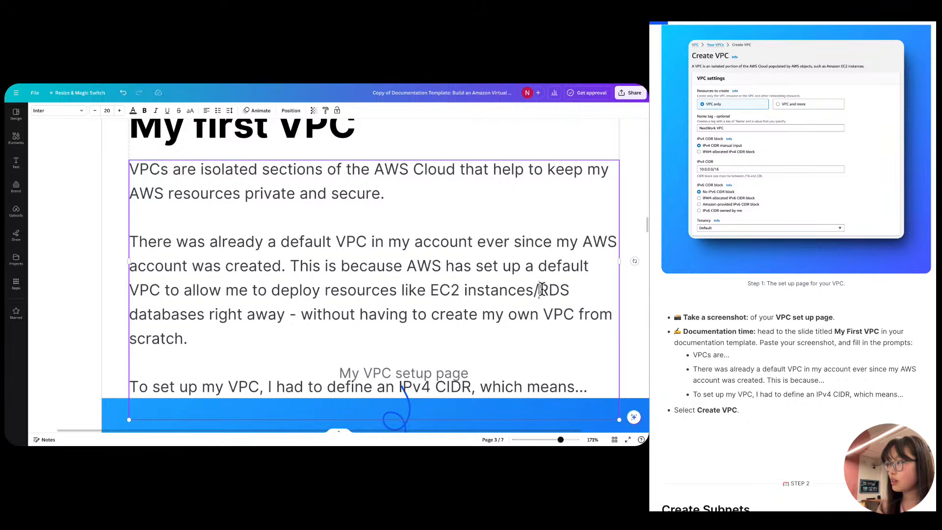
Remove the dash after "right away" and enclose "without having to create my own VPC from scratch" in parentheses.
click(304, 315)
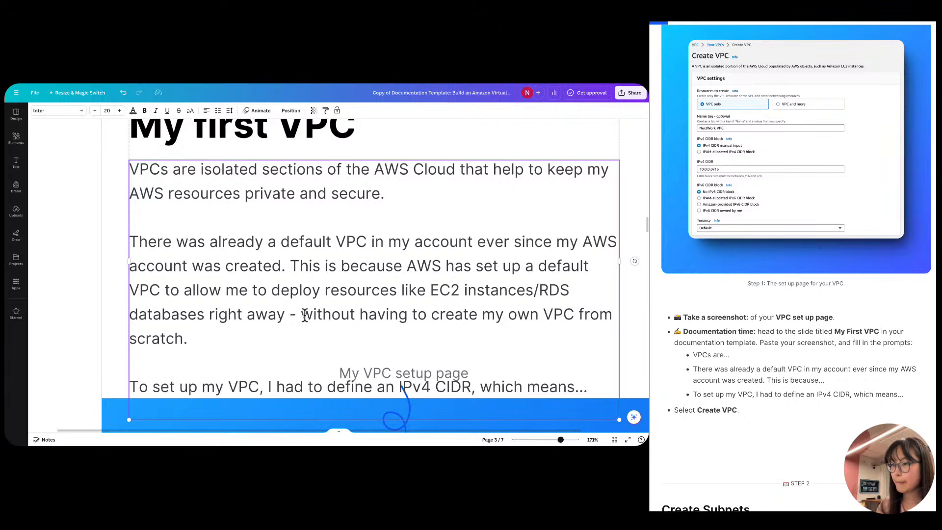
key(BackSpace)
key(BackSpace)
text(()
key(Down)
key(Left)
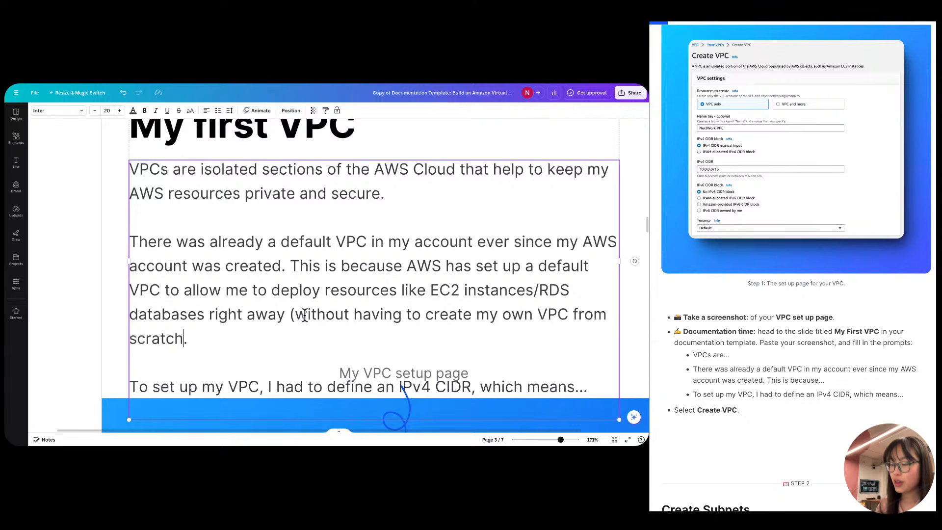
text())
Look through the guide's VPC and CIDR block explanations down to the My First VPC documentation prompts.
scroll(261, 270, down, 1)
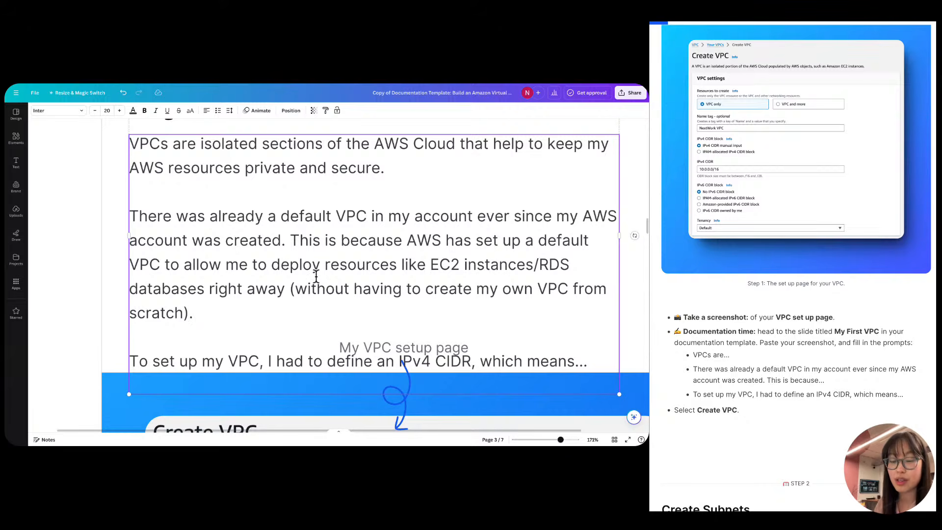
scroll(316, 277, down, 1)
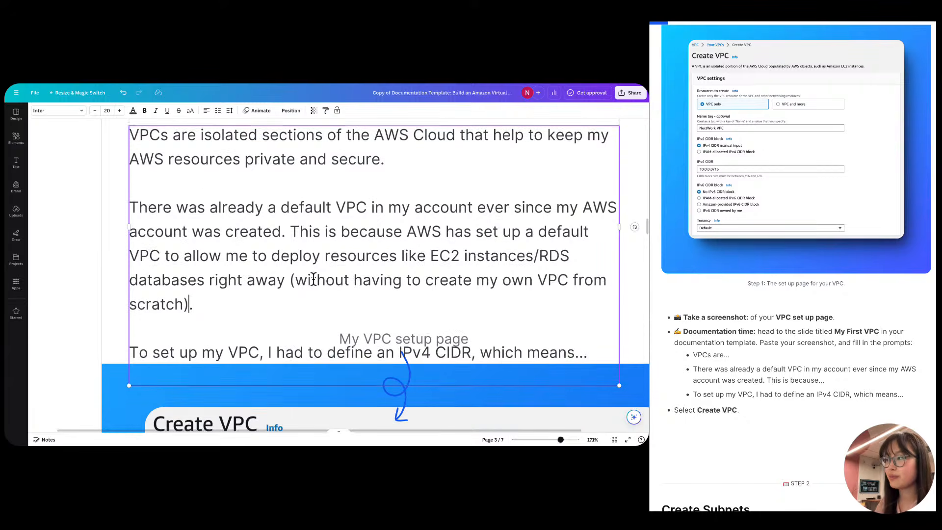
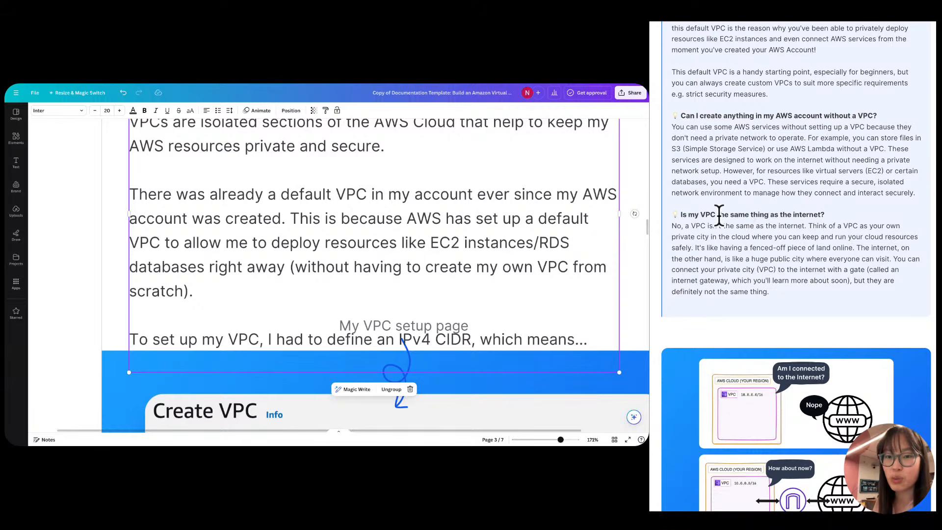
scroll(671, 212, down, 10)
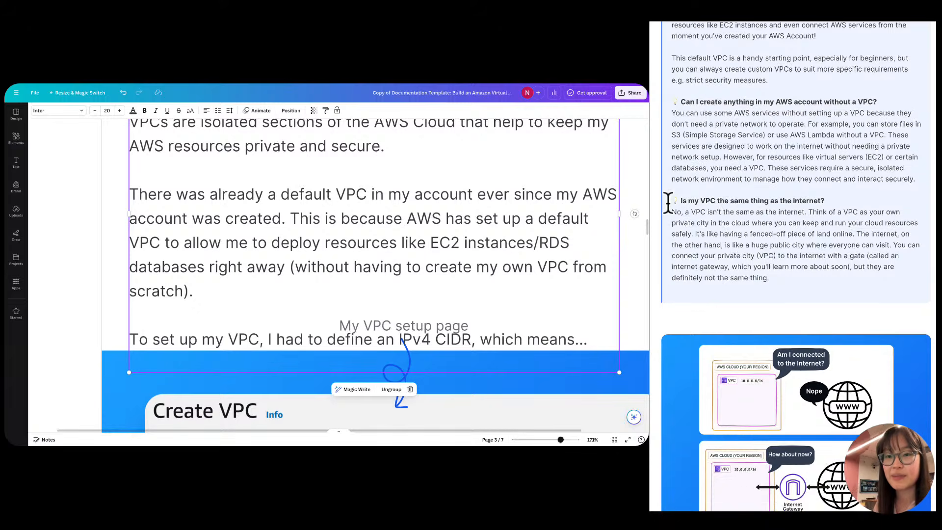
scroll(669, 204, down, 15)
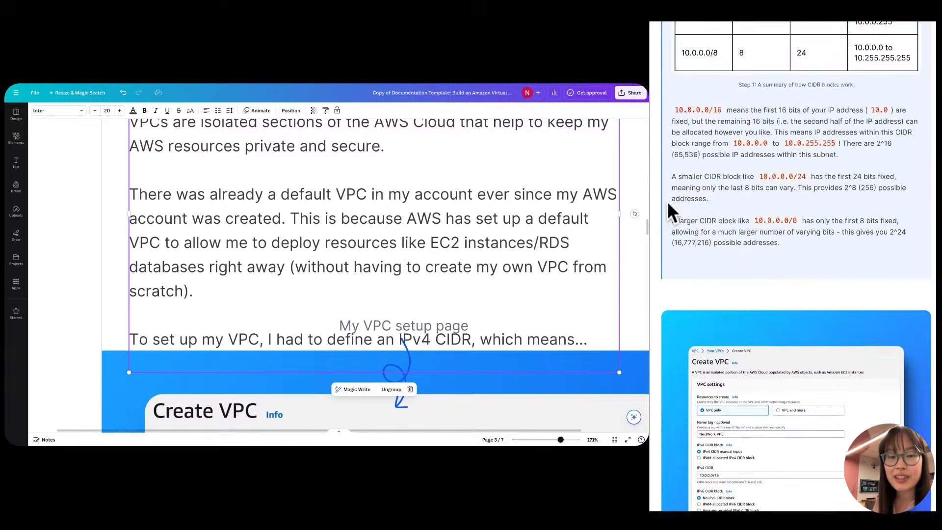
scroll(670, 211, down, 3)
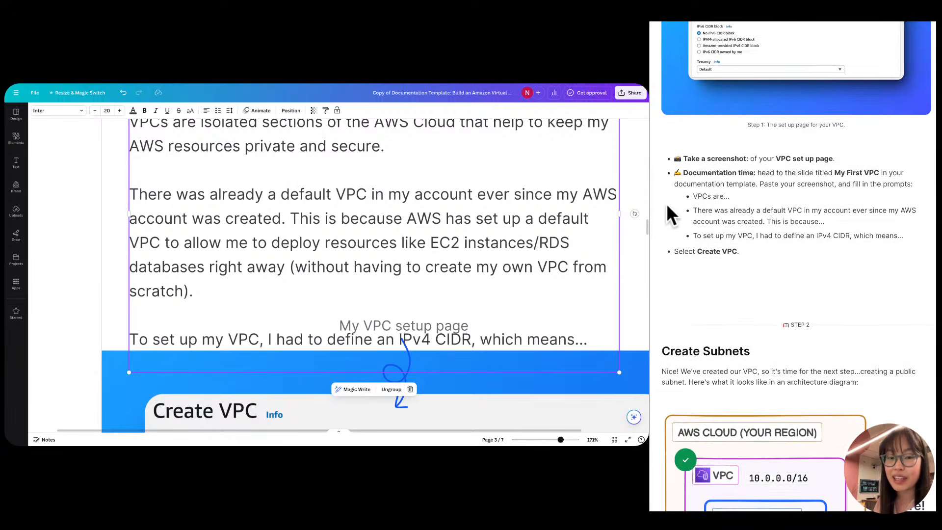
Replace the ellipsis ending the IPv4 CIDR sentence with "a range of IP addresses that my VPC can allocate to my AWS account".
click(299, 343)
triple_click(300, 343)
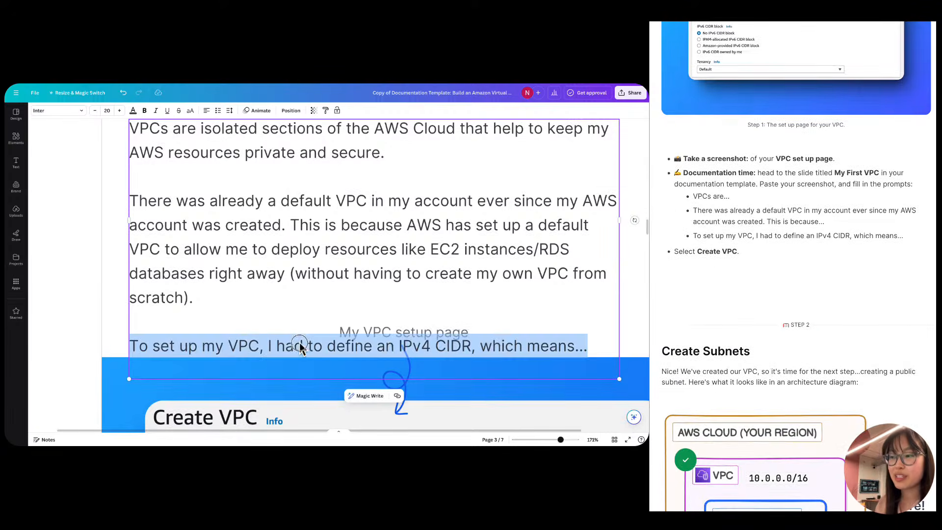
click(300, 343)
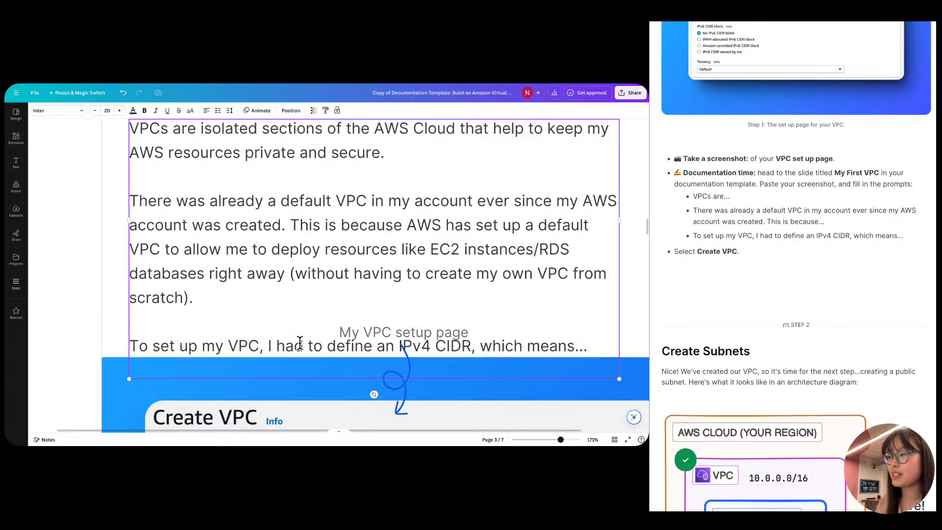
scroll(300, 343, down, 1)
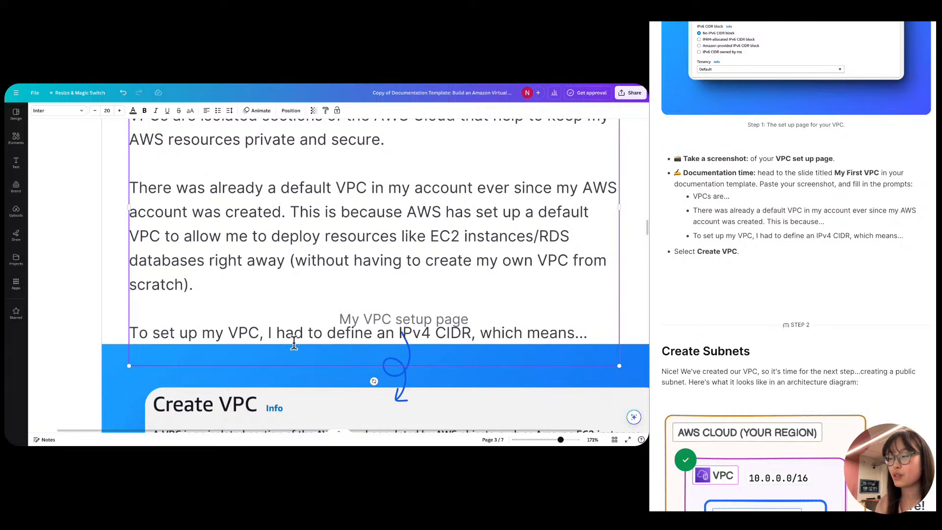
click(603, 334)
key(BackSpace)
key(BackSpace)
key(BackSpace)
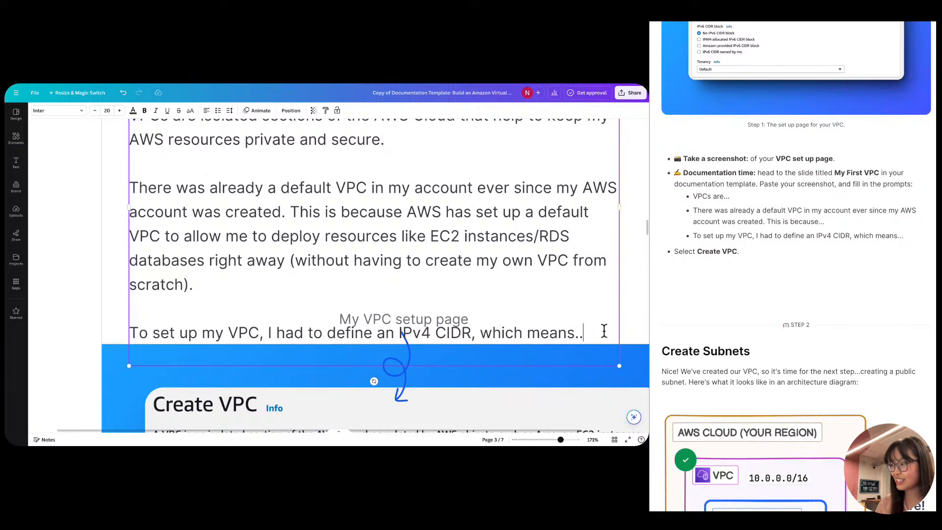
text(a)
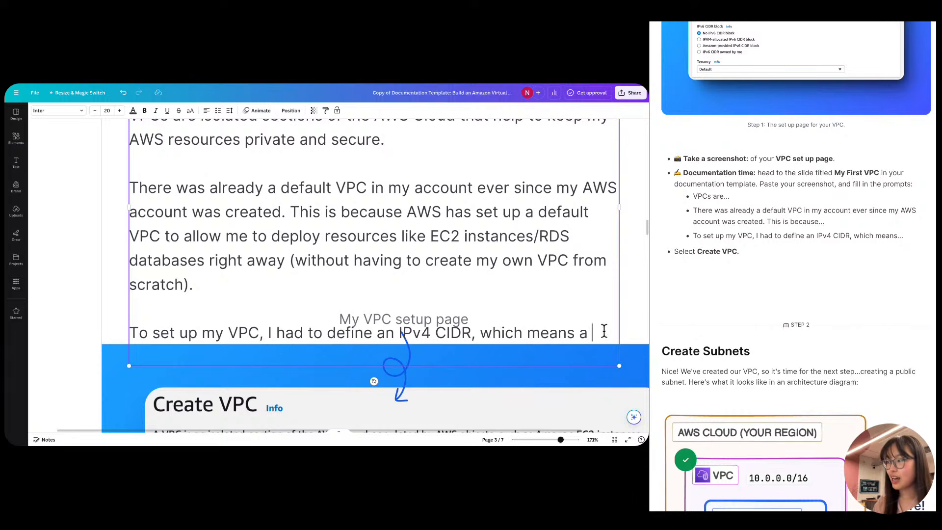
key(BackSpace)
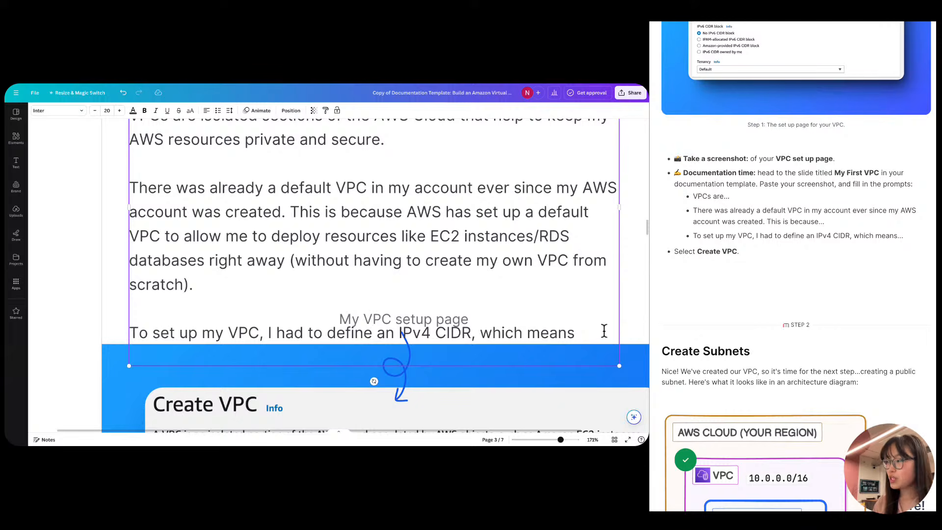
text(a range of IP)
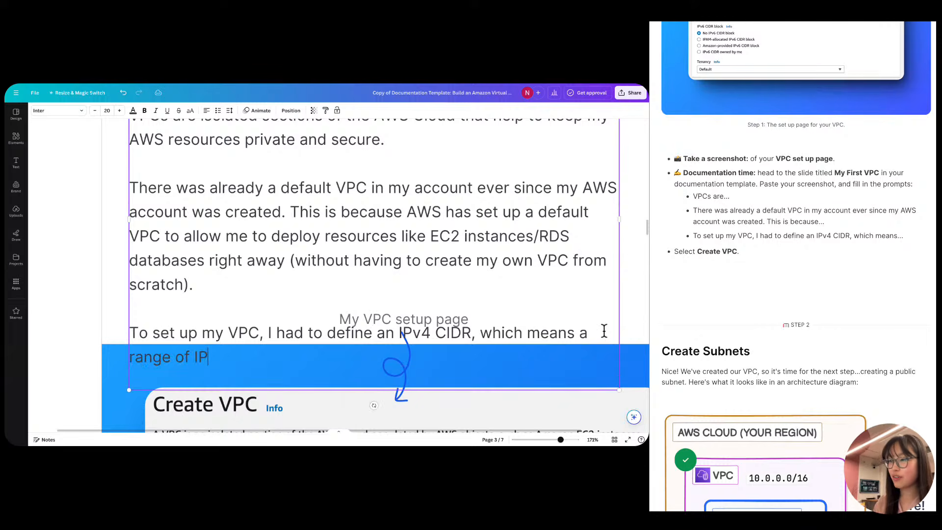
text( addresses that my )
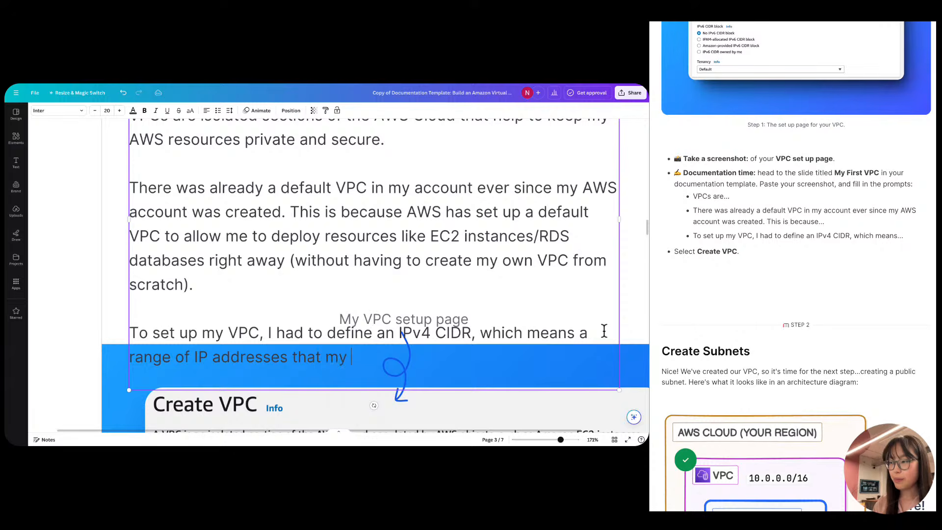
text(VPC can allocate yo)
key(BackSpace)
key(BackSpace)
text(to my AWS )
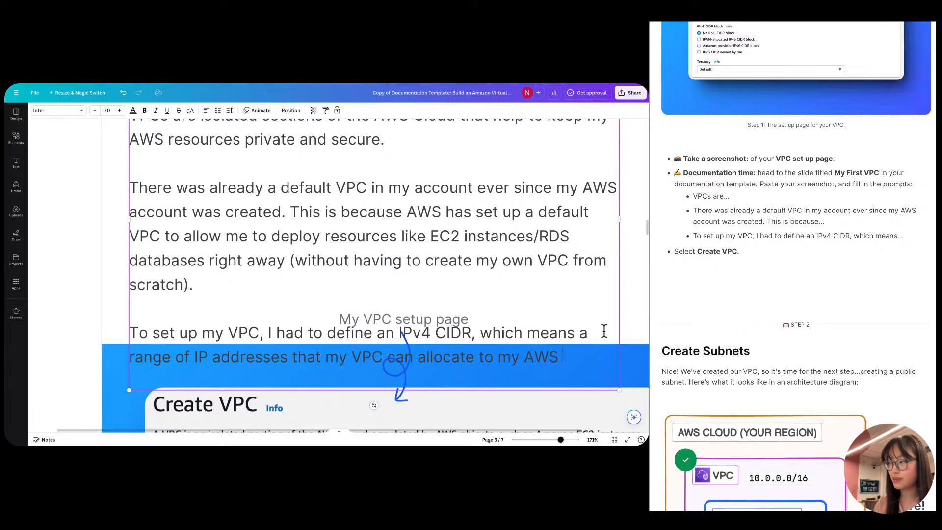
text(account)
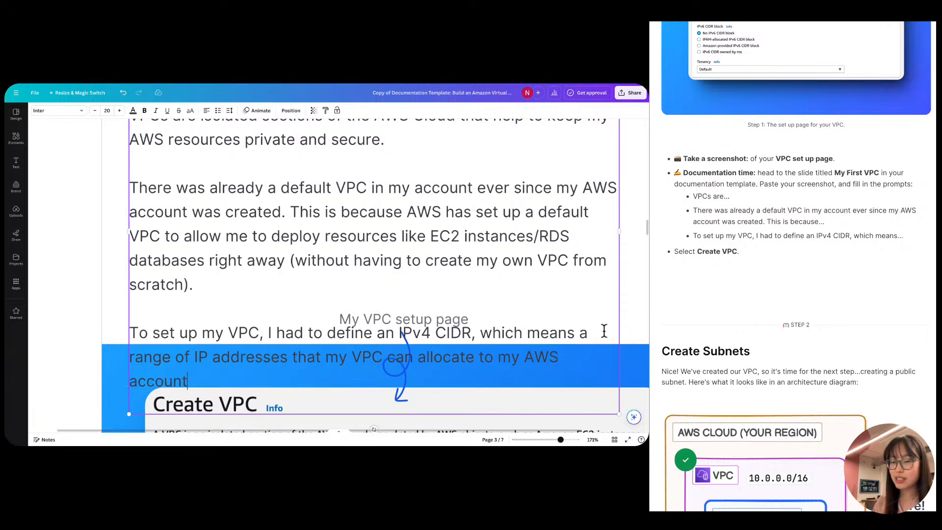
Replace the closing words "my AWS account" in the IPv4 CIDR sentence with "the resources deployed into my VPC.".
key(BackSpace)
key(BackSpace)
key(BackSpace)
key(BackSpace)
key(BackSpace)
key(BackSpace)
key(BackSpace)
key(BackSpace)
key(BackSpace)
key(BackSpace)
key(BackSpace)
key(BackSpace)
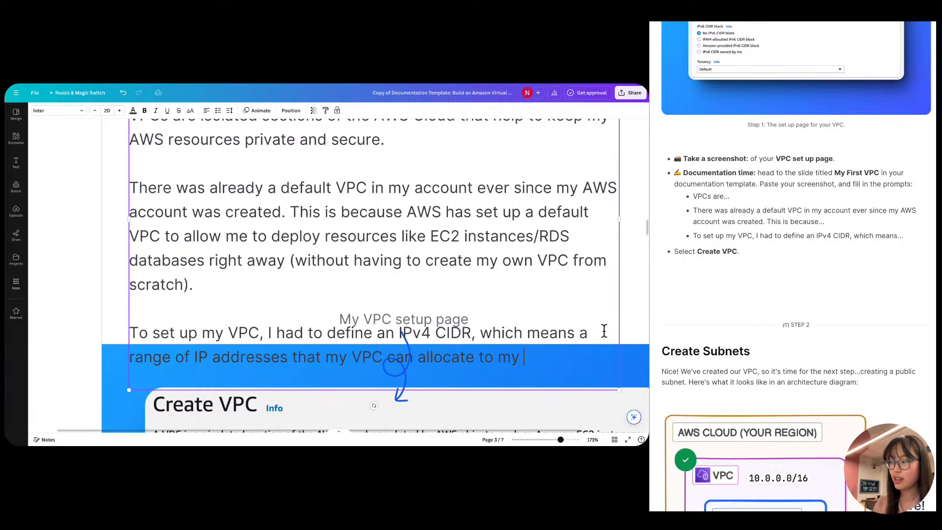
key(BackSpace)
key(BackSpace)
key(BackSpace)
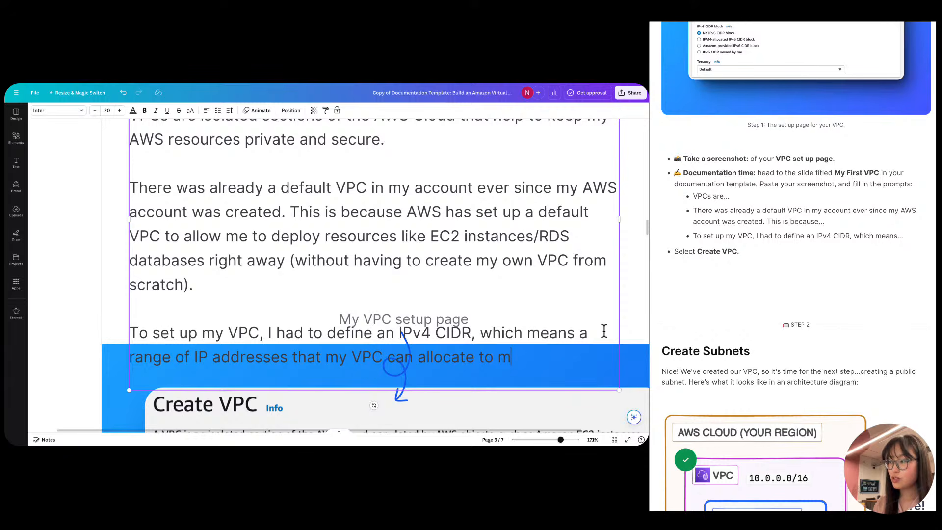
text(th)
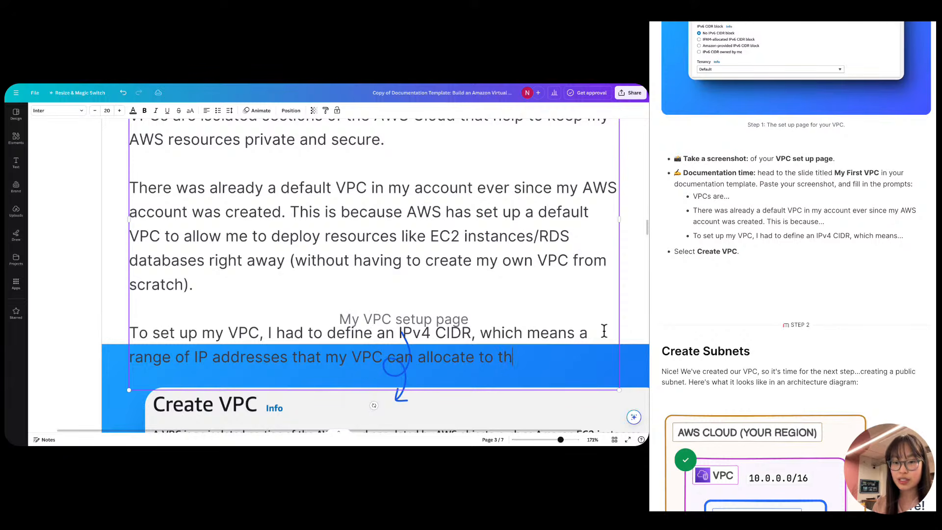
text(e resources deployed)
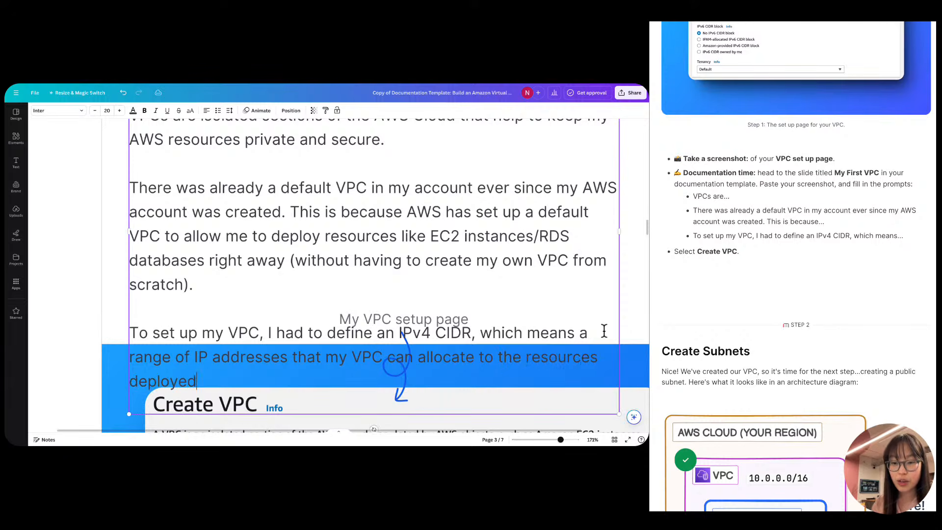
text( into my VPC)
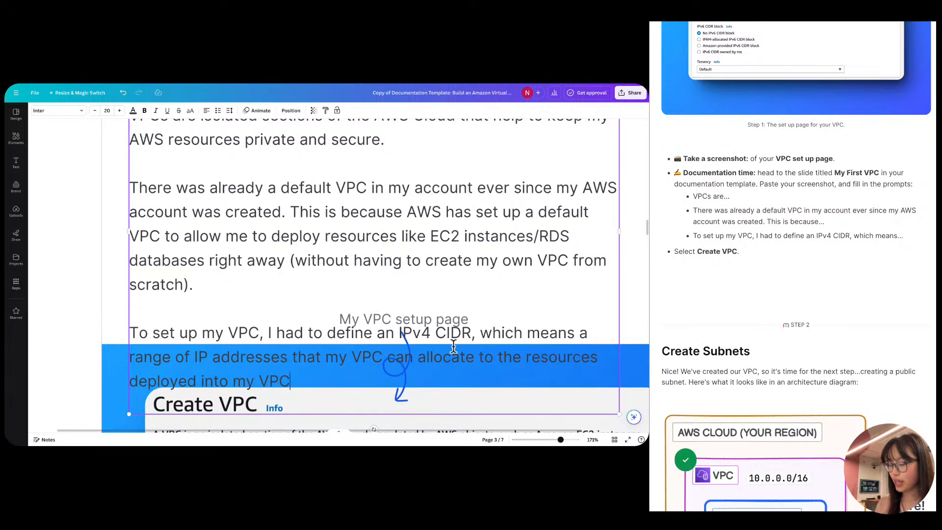
text(.)
Reduce the font size of all body text on the My first VPC page to 17.
key(ctrl+a)
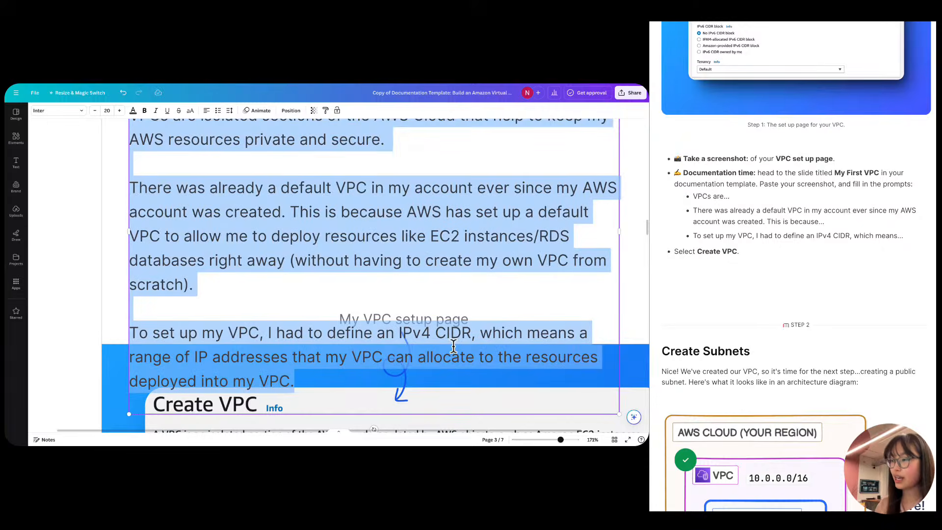
click(95, 111)
click(95, 110)
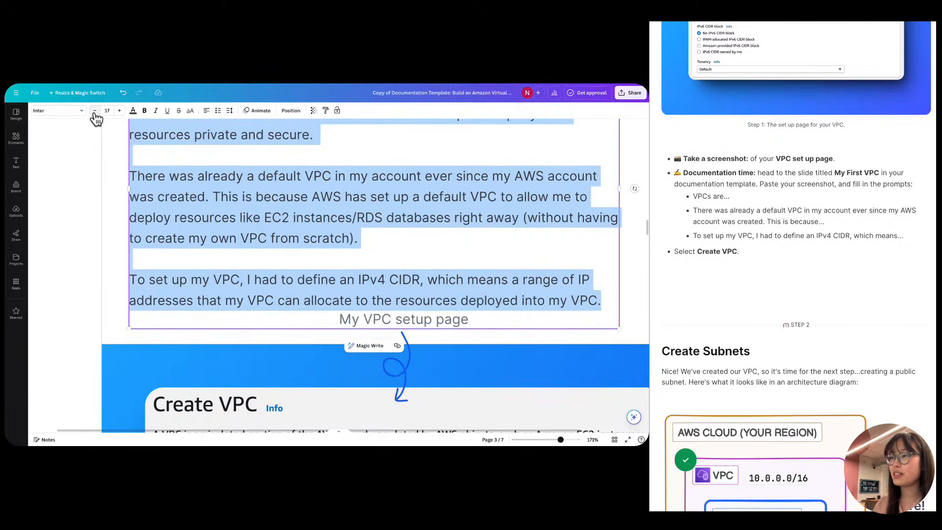
click(57, 176)
scroll(274, 310, down, 3)
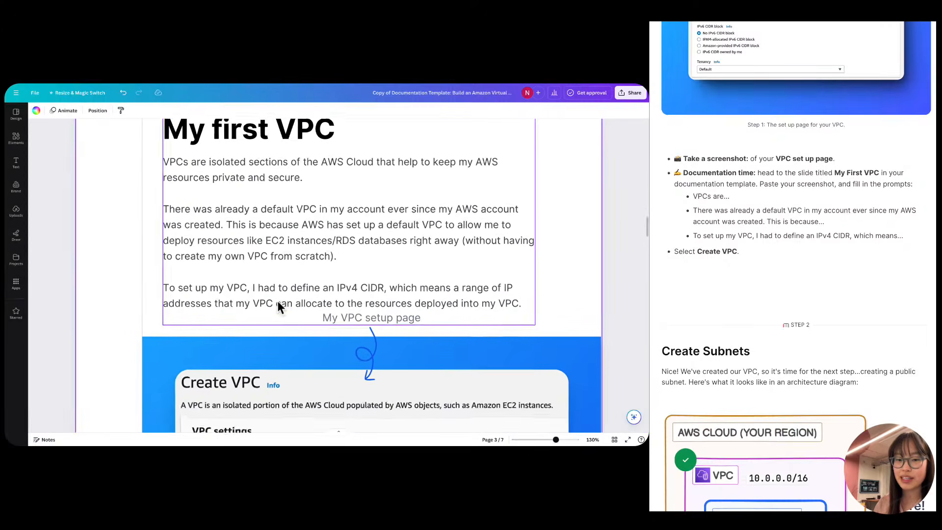
scroll(334, 275, down, 2)
Shrink the My first VPC body text further so it clears the "My VPC setup page" caption.
click(327, 282)
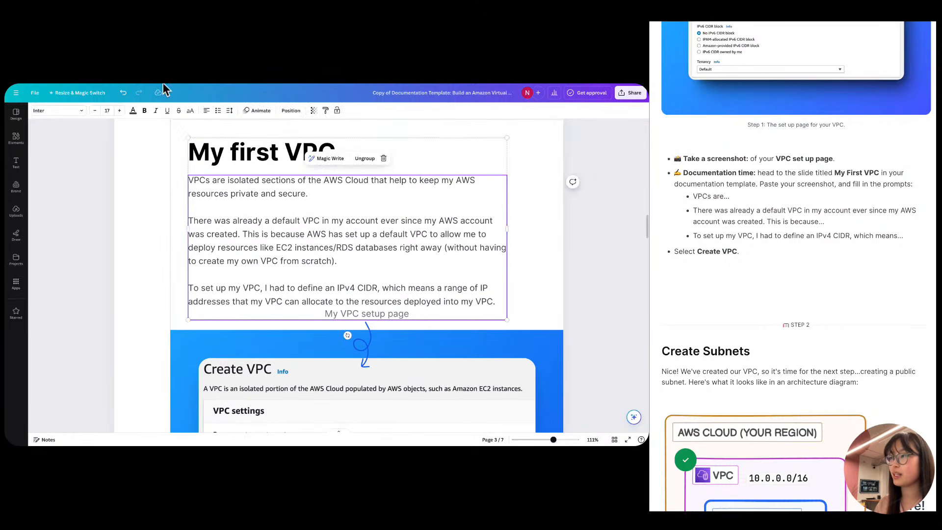
triple_click(255, 234)
click(250, 206)
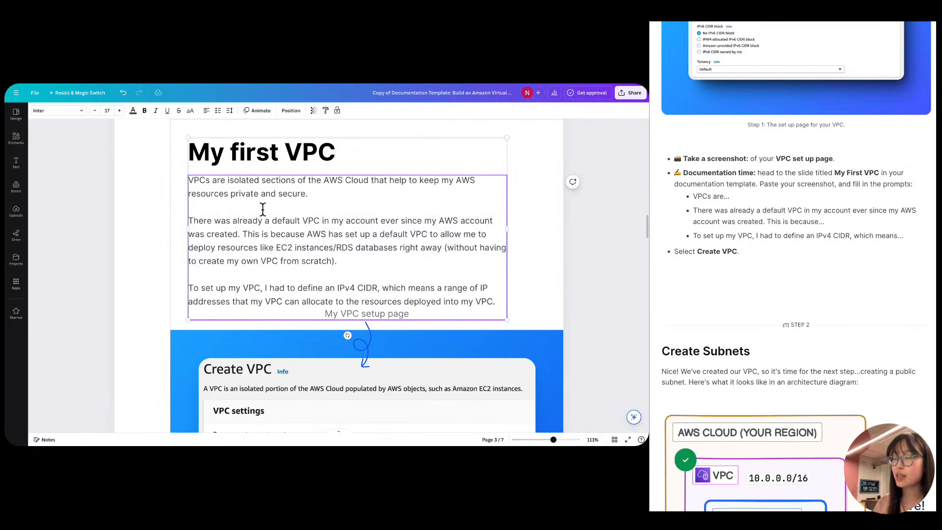
key(super+a)
click(94, 110)
click(125, 228)
scroll(205, 267, down, 2)
scroll(206, 314, down, 2)
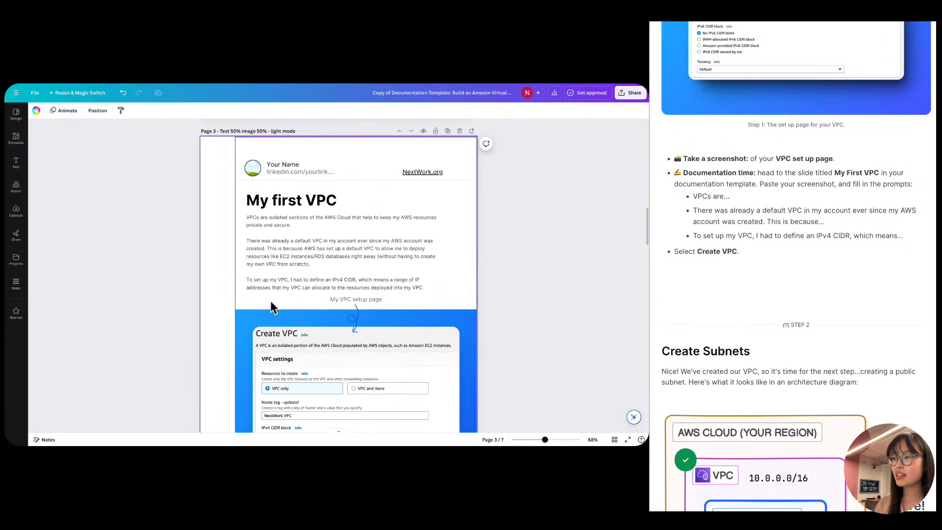
scroll(355, 284, up, 2)
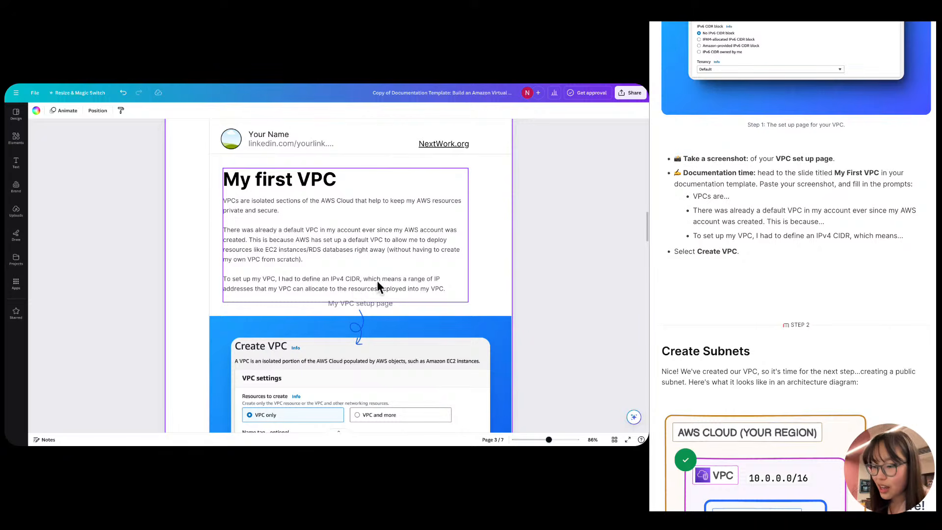
Read the guide's Step 2 Create Subnets introduction and examine its architecture diagram.
scroll(890, 223, down, 4)
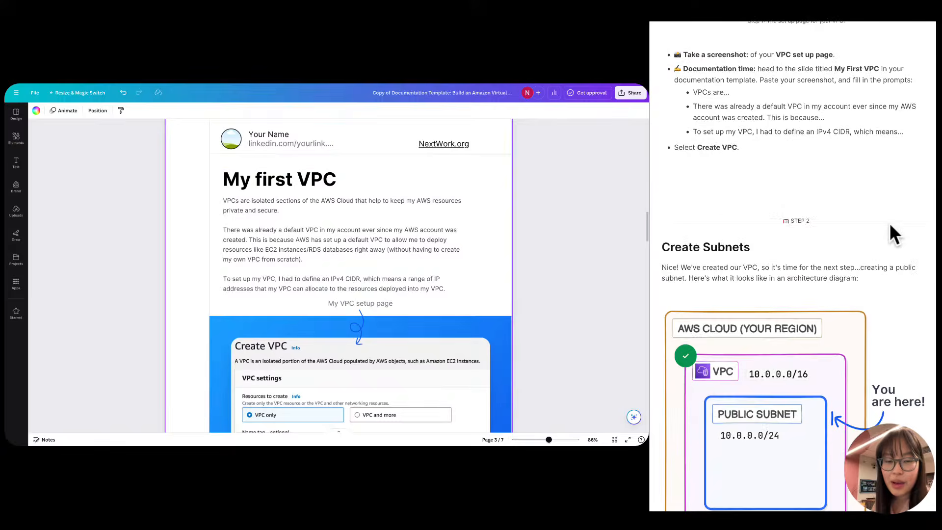
scroll(890, 225, down, 2)
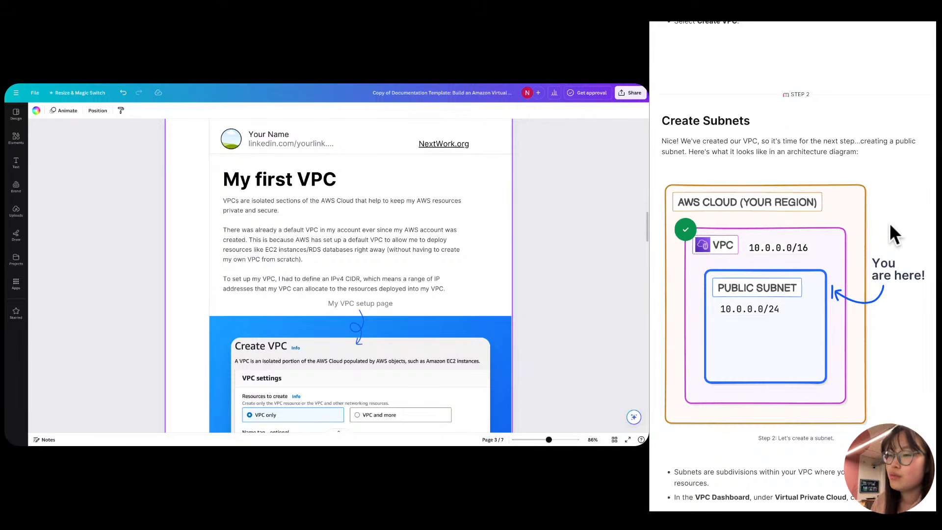
scroll(889, 226, down, 1)
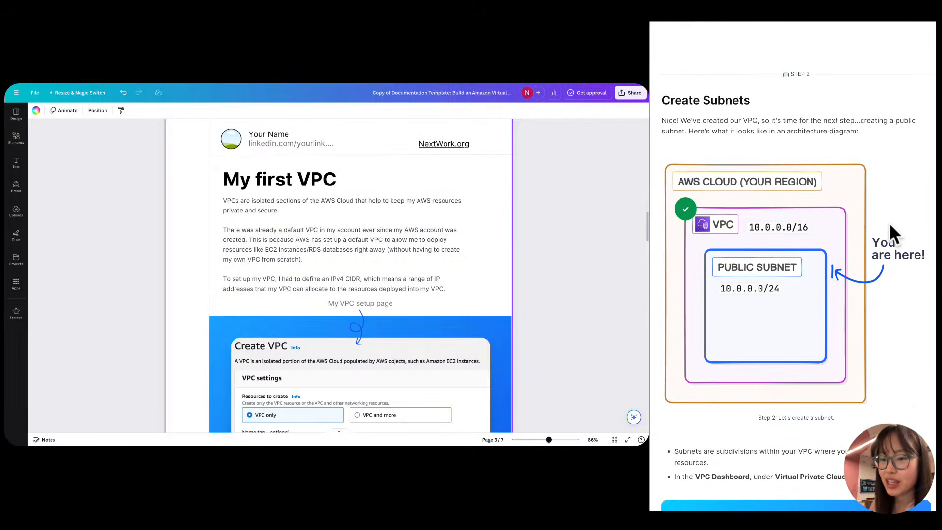
scroll(890, 223, up, 1)
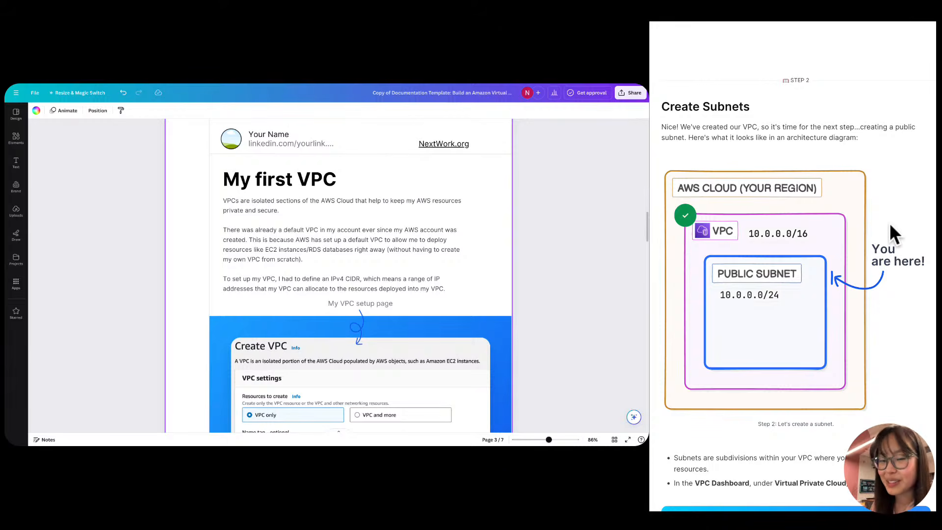
scroll(889, 222, down, 1)
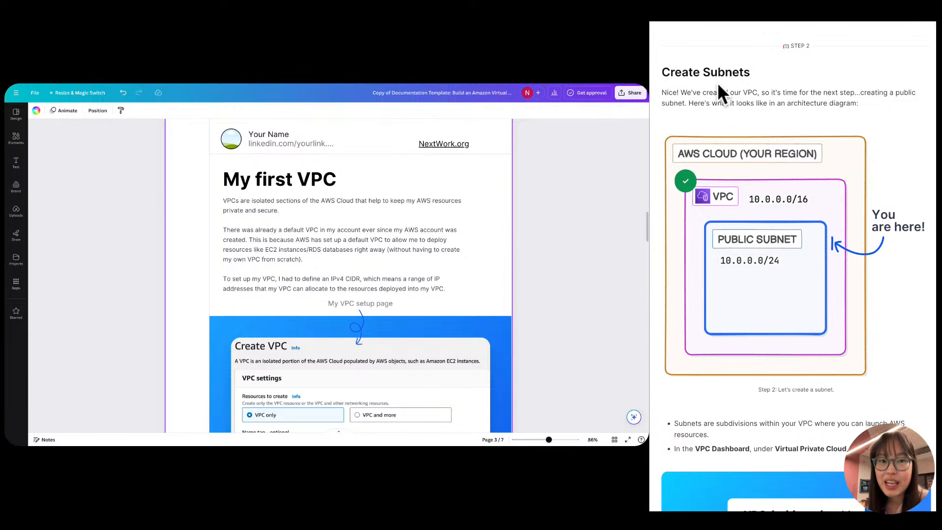
scroll(756, 148, down, 3)
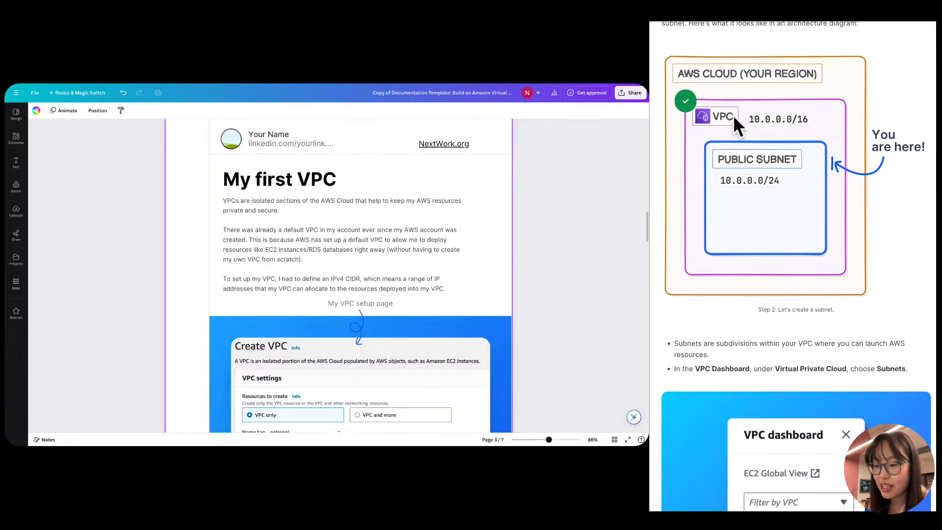
scroll(783, 167, up, 1)
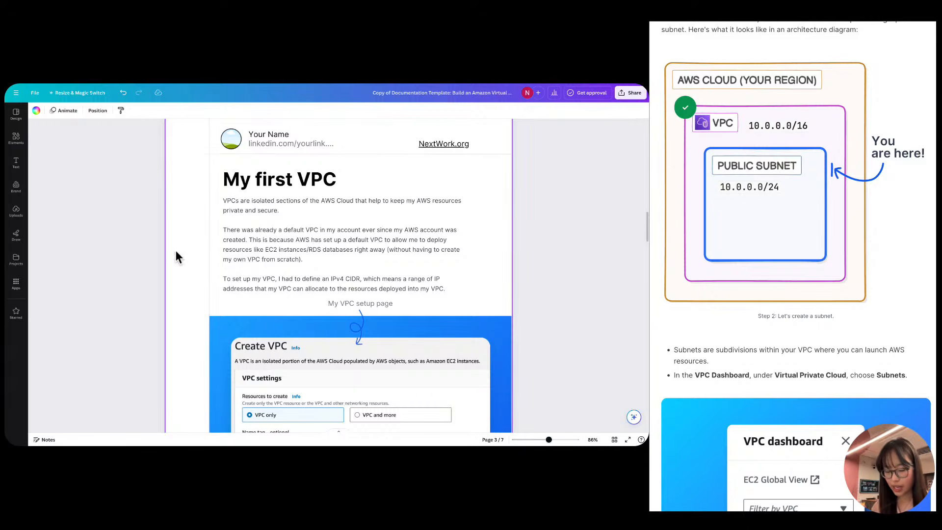
Switch to the AWS console and create NextWork VPC from the prepared settings.
key(ctrl+Tab)
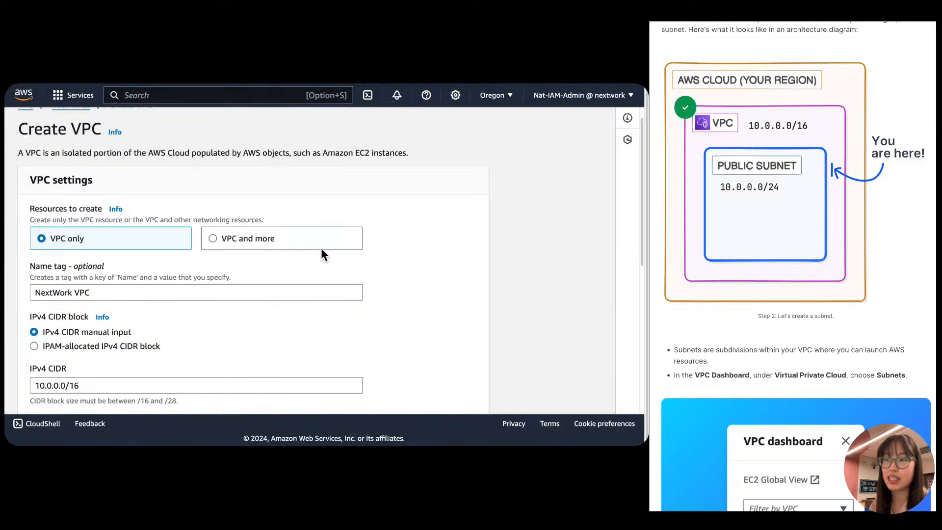
scroll(275, 247, down, 8)
click(459, 388)
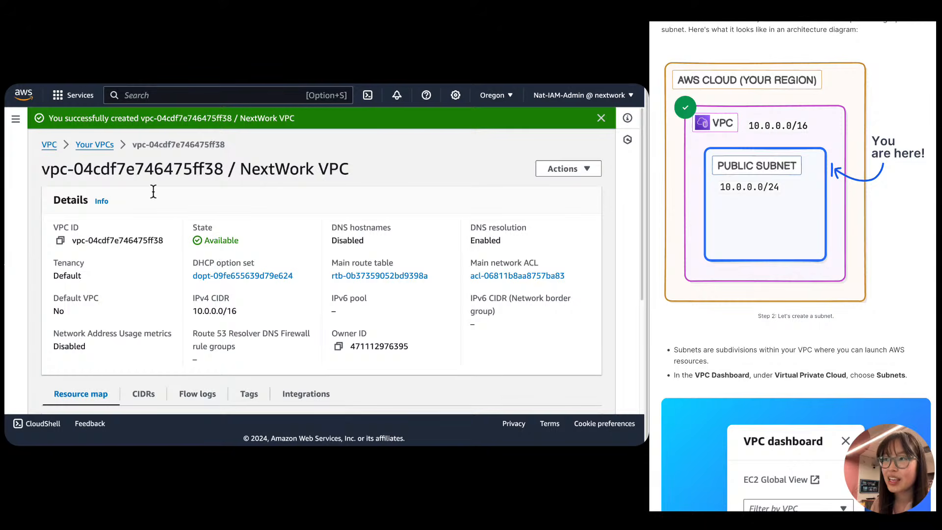
Review the new VPC's details and ID, and read the guide's instructions for opening Subnets from the VPC Dashboard.
scroll(187, 225, down, 5)
scroll(187, 225, up, 5)
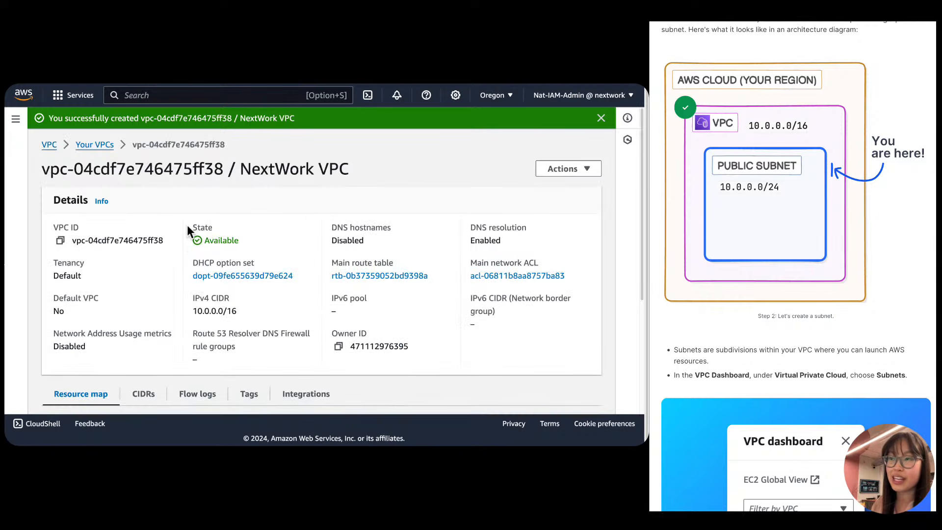
scroll(703, 177, up, 1)
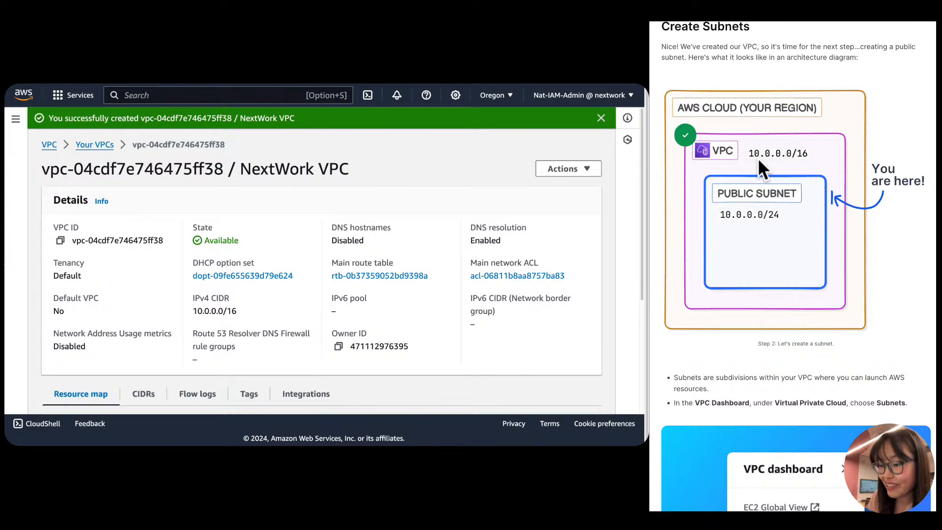
triple_click(98, 240)
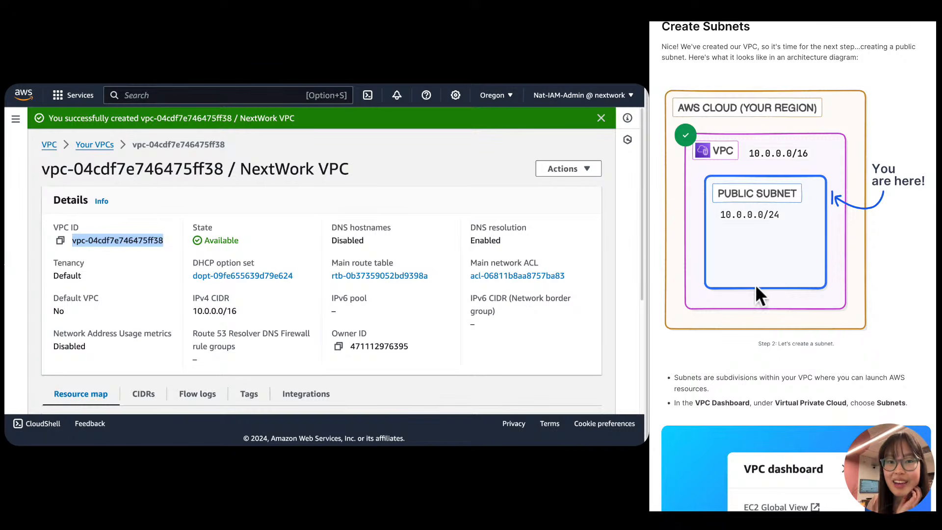
scroll(729, 214, down, 3)
scroll(726, 204, down, 4)
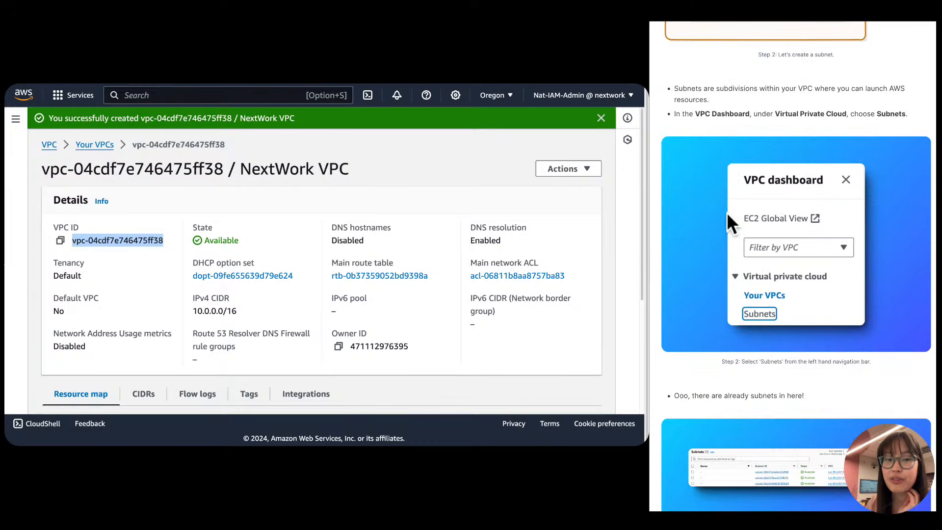
Read the guide's definition of subnets, open the Subnets list in the VPC dashboard and hide the dashboard navigation.
triple_click(723, 90)
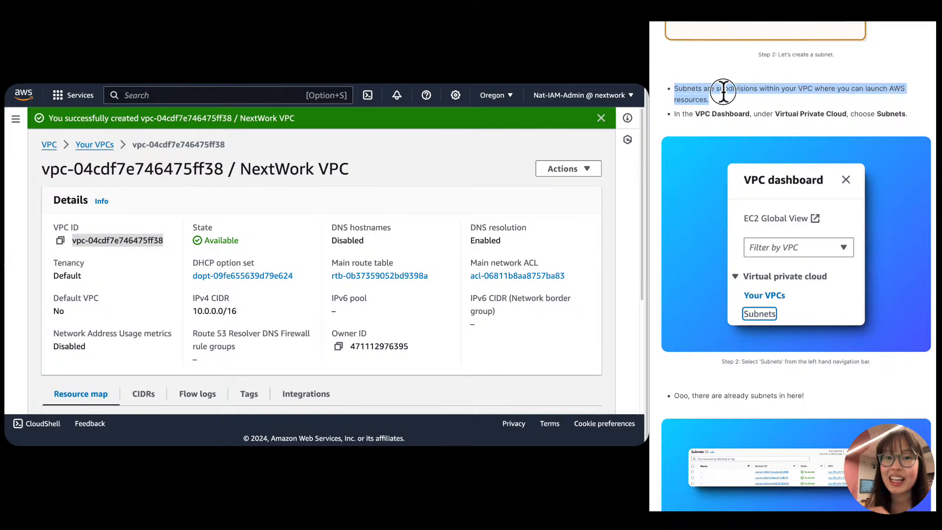
click(724, 91)
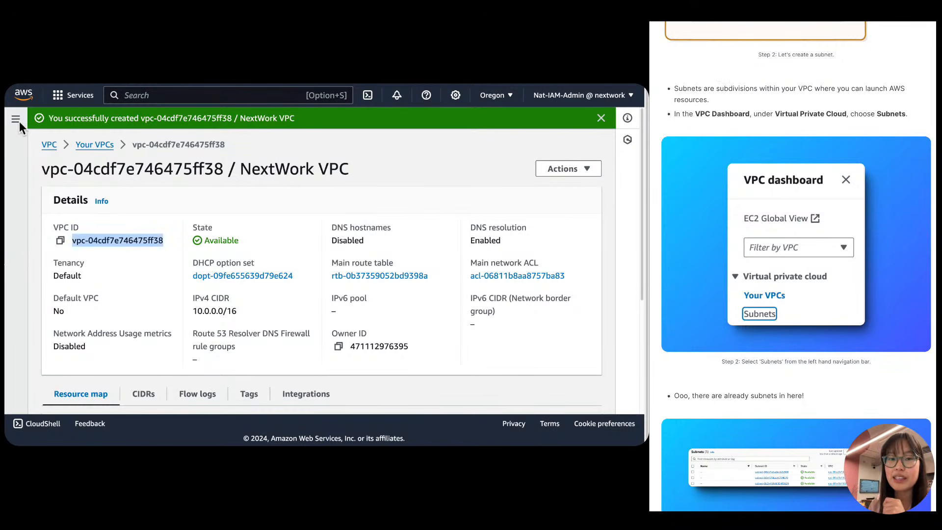
click(17, 120)
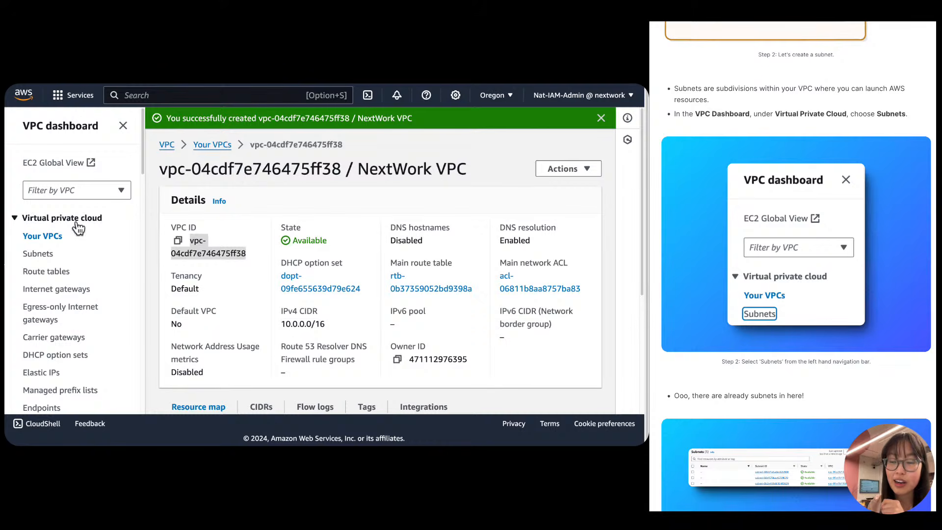
click(44, 255)
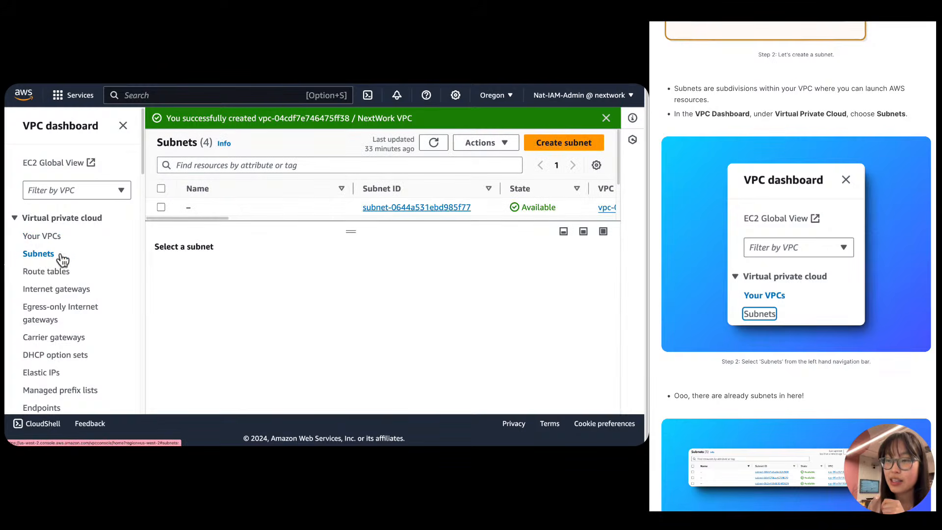
click(122, 127)
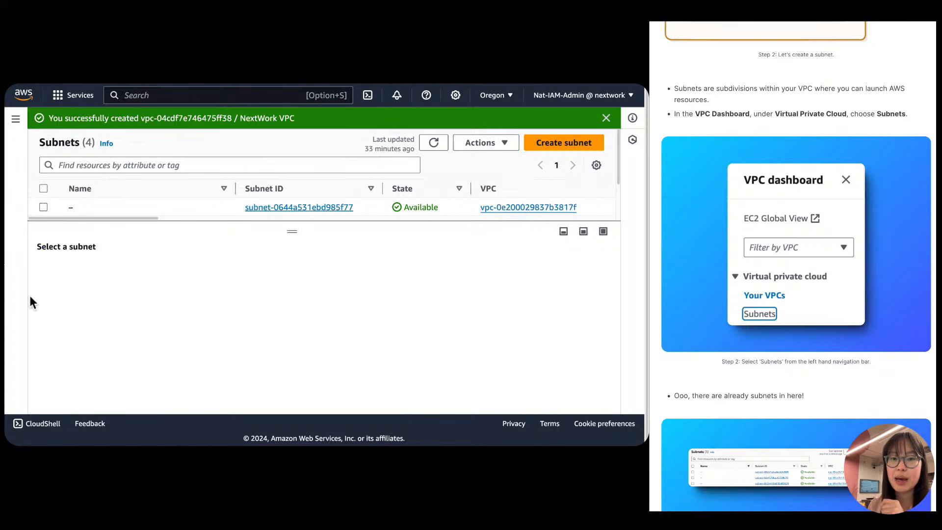
Enlarge the subnet list area so all of the account's existing subnets can be viewed at once.
scroll(877, 272, down, 6)
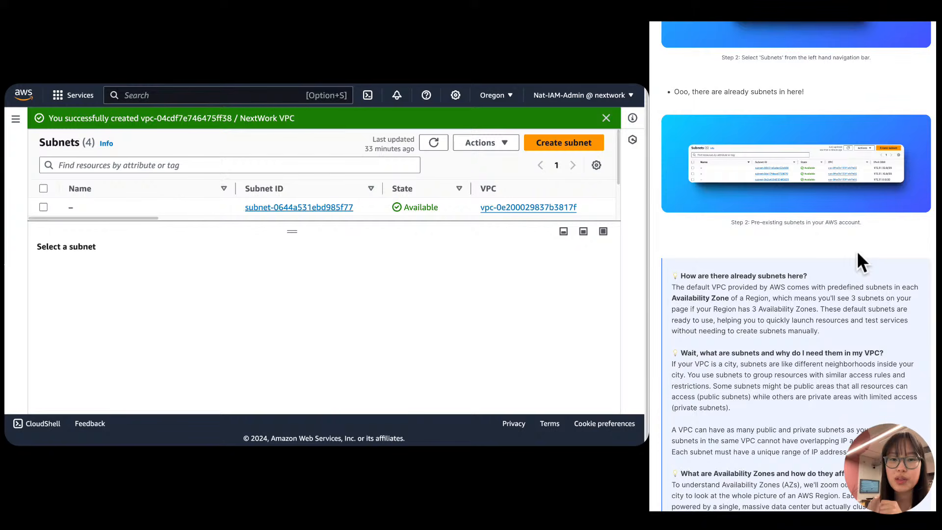
drag(290, 231, 287, 327)
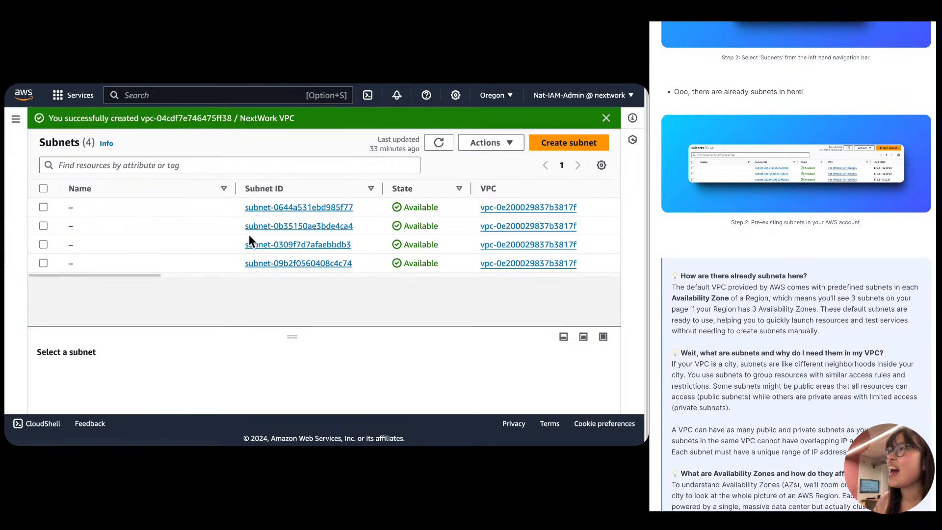
drag(162, 275, 153, 294)
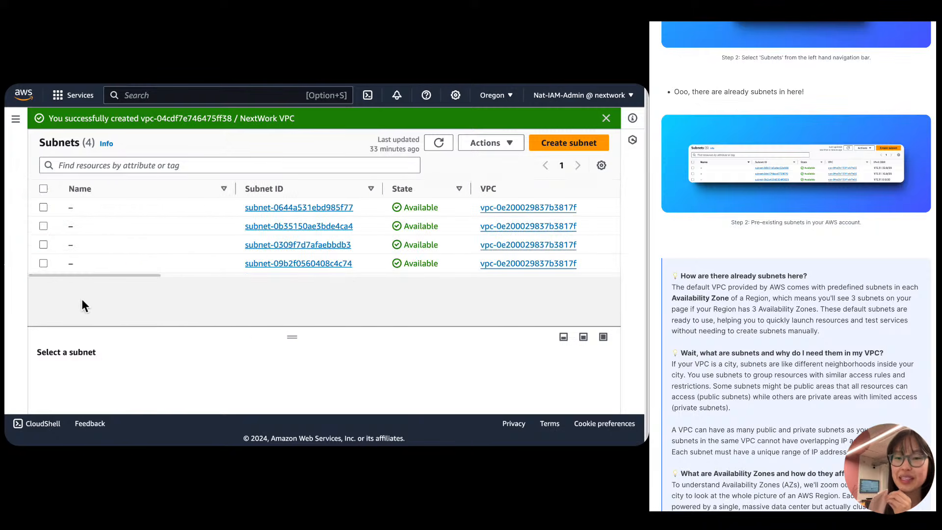
Read the guide's explanation of why the default VPC already comes with predefined subnets.
scroll(775, 331, down, 3)
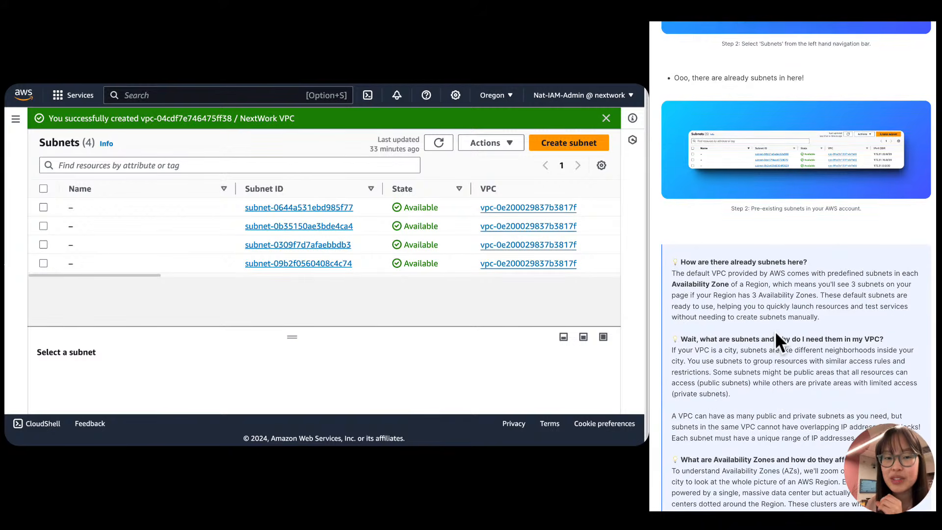
scroll(776, 331, down, 6)
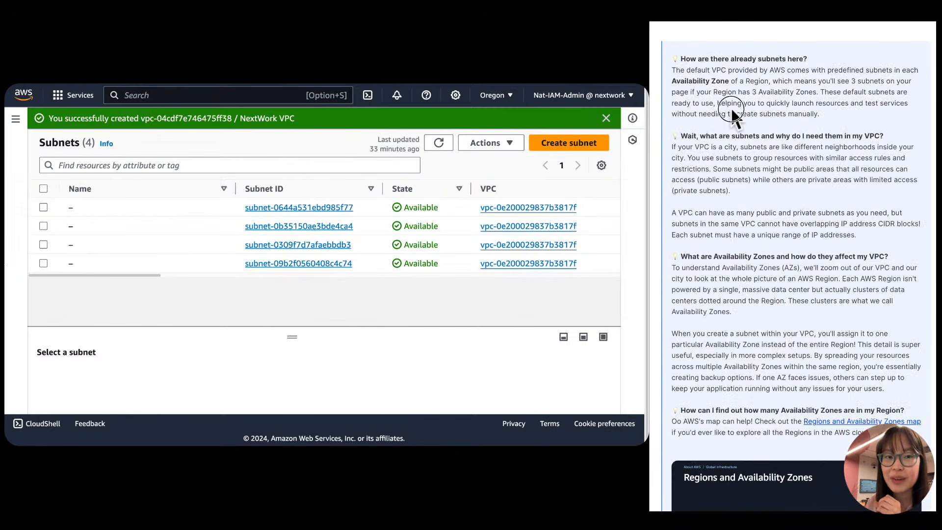
triple_click(732, 109)
drag(731, 107, 796, 92)
click(796, 92)
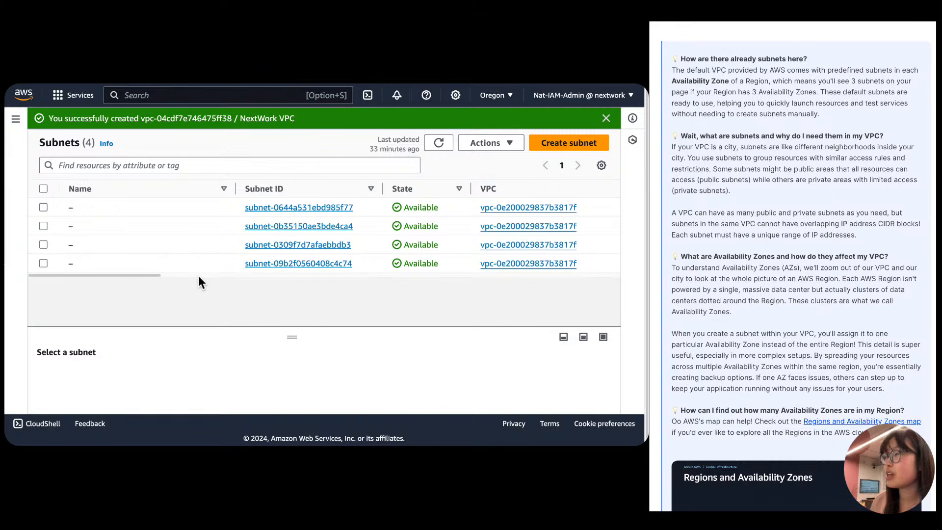
Compare the existing subnets in Asia Pacific (Sydney) with those in US West (Oregon), ending back in the Oregon Region.
click(509, 96)
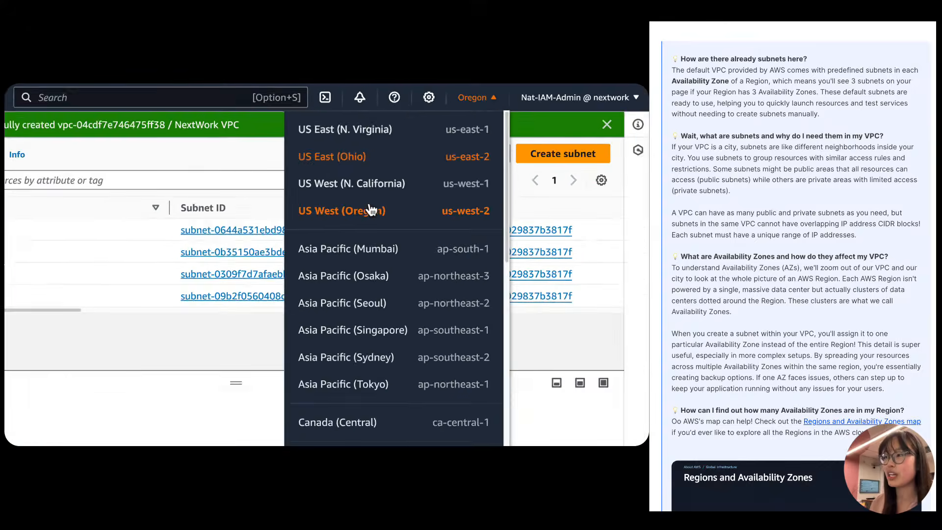
click(385, 306)
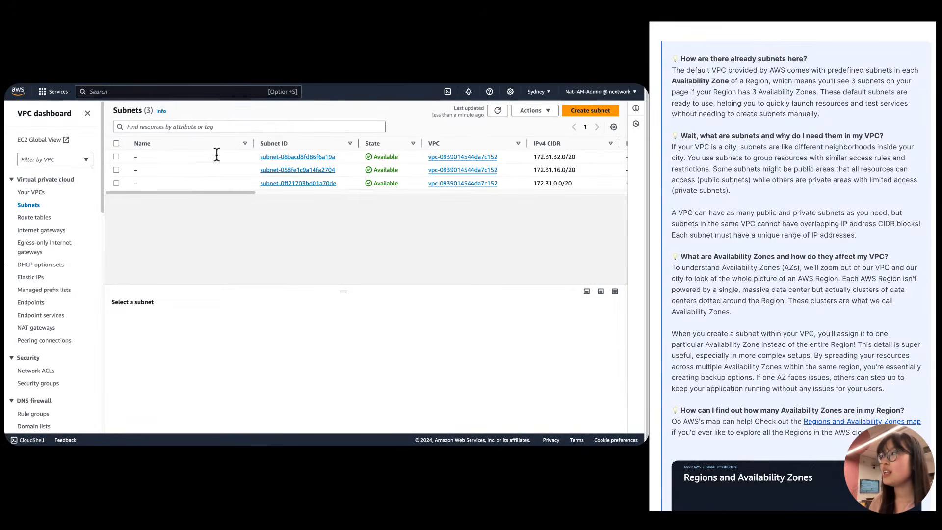
click(538, 91)
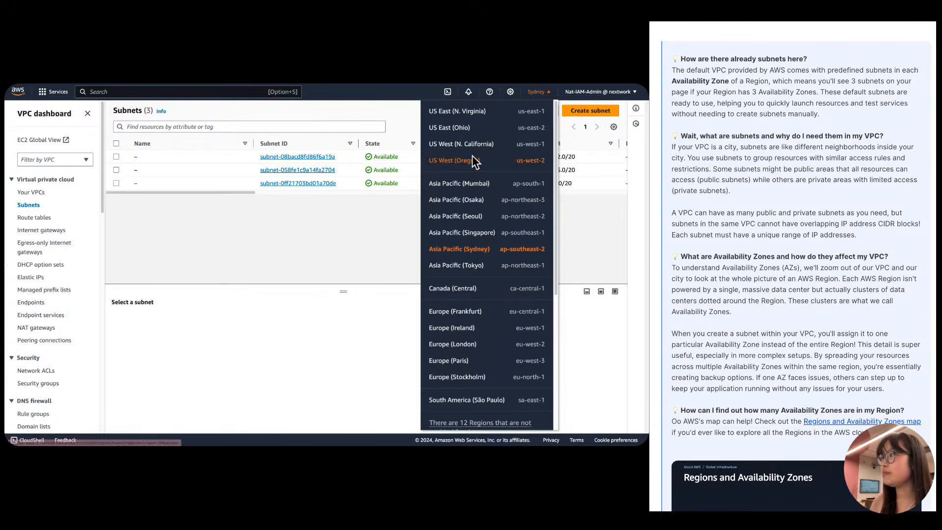
click(477, 166)
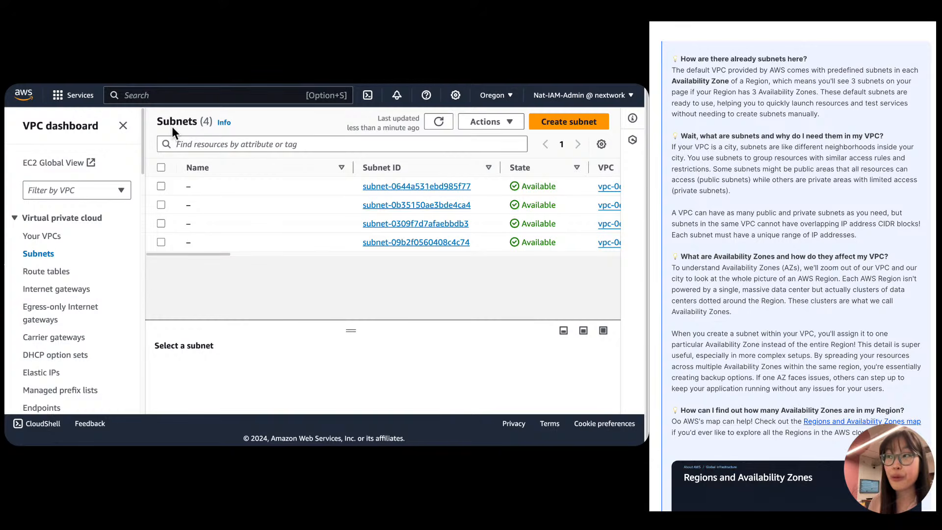
scroll(361, 196, right, 2)
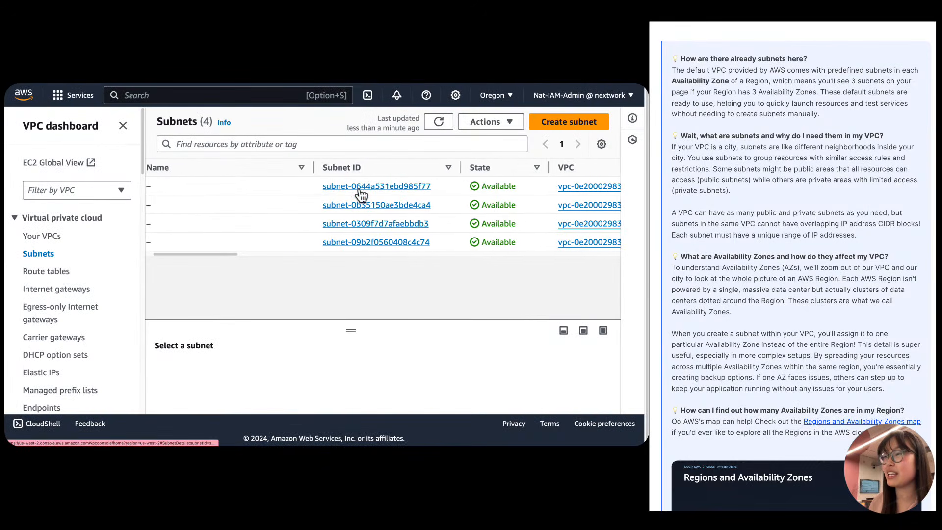
scroll(361, 195, right, 5)
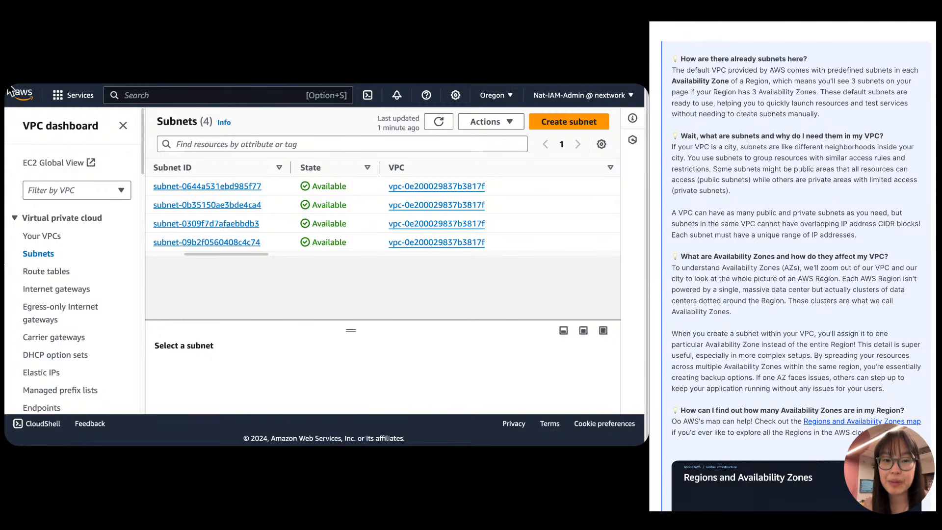
Read the guide's rule on non-overlapping subnet CIDR blocks and its introduction to Availability Zones.
drag(921, 221, 661, 226)
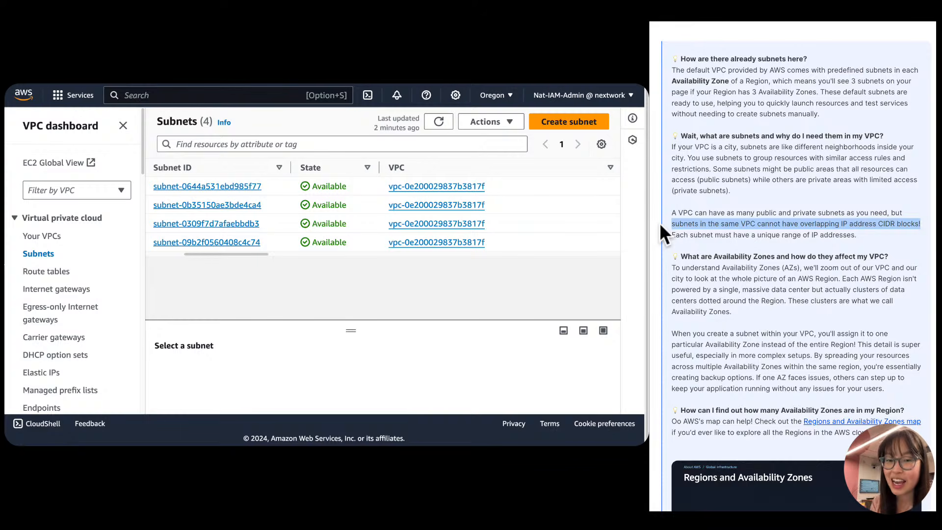
click(660, 226)
scroll(661, 225, down, 1)
scroll(660, 227, down, 1)
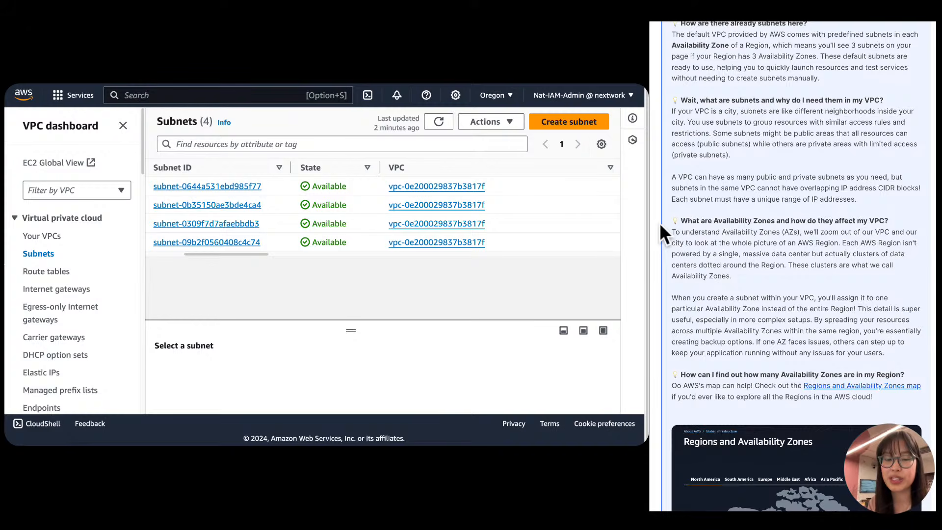
scroll(661, 226, down, 3)
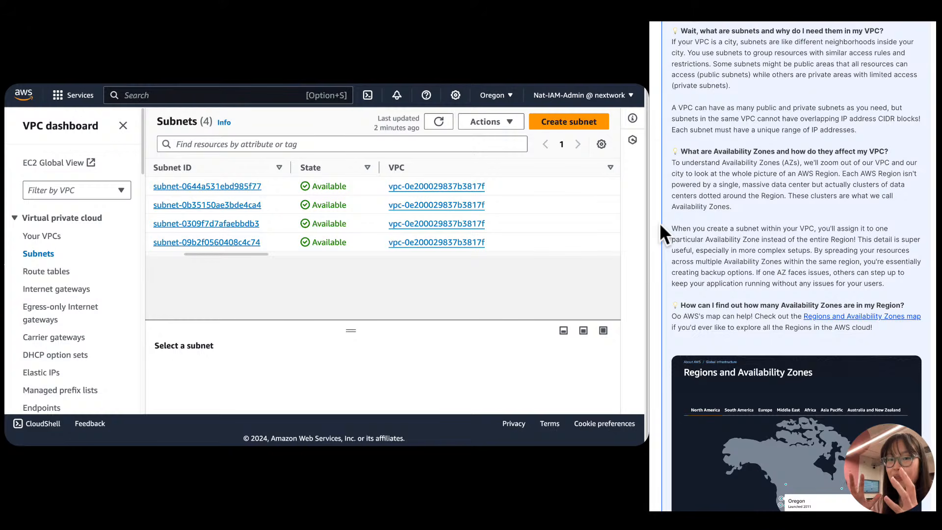
Revisit the guide's subnet architecture diagram and view the console's list of AWS Regions without changing the Region.
scroll(660, 223, up, 15)
scroll(785, 147, up, 2)
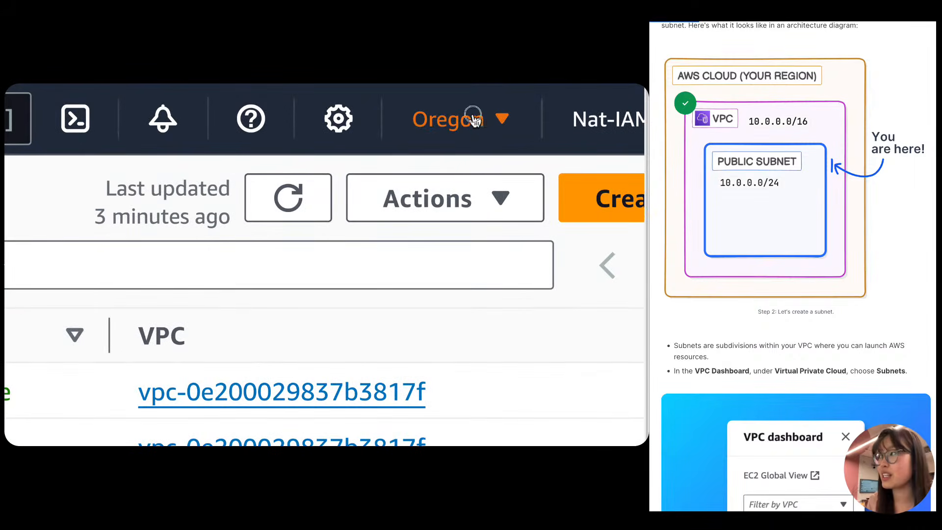
click(474, 120)
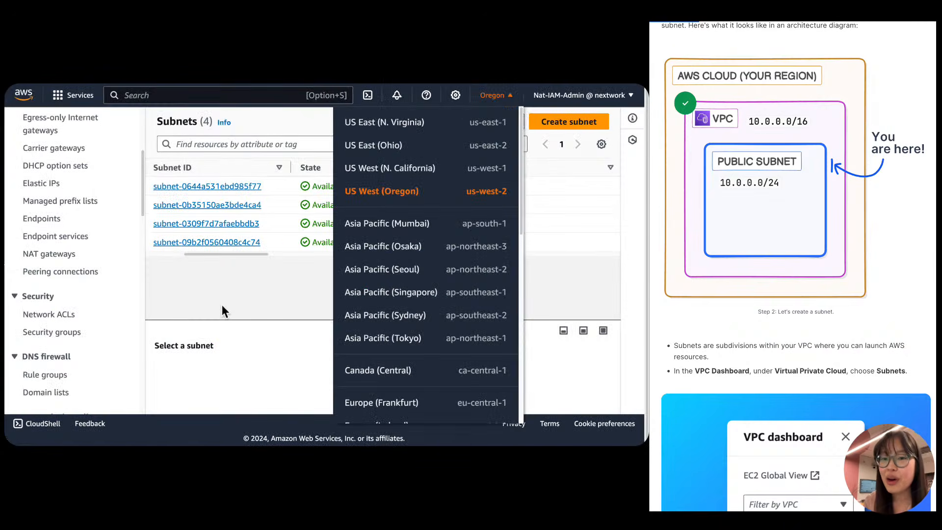
click(222, 307)
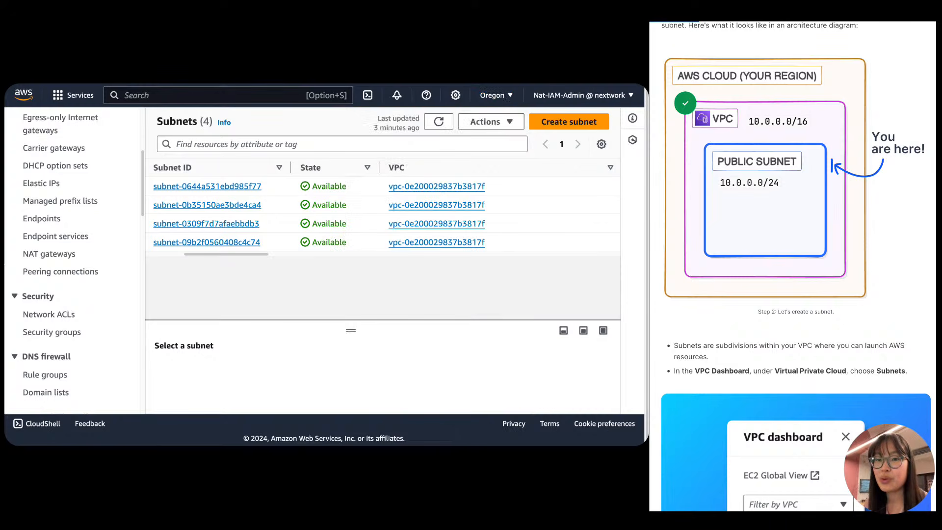
Examine the guide's section on how Availability Zones affect a VPC and its example map of AWS Regions.
scroll(734, 366, down, 10)
scroll(733, 363, down, 3)
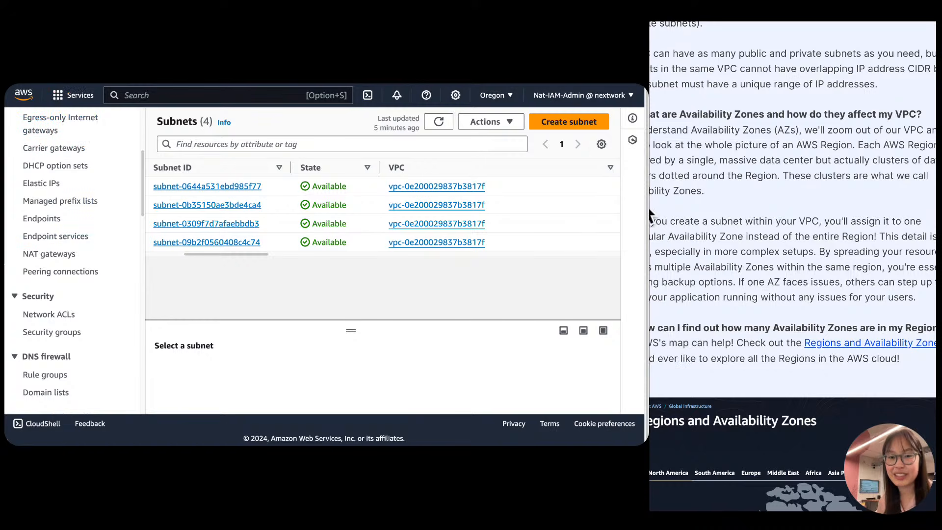
scroll(784, 188, left, 2)
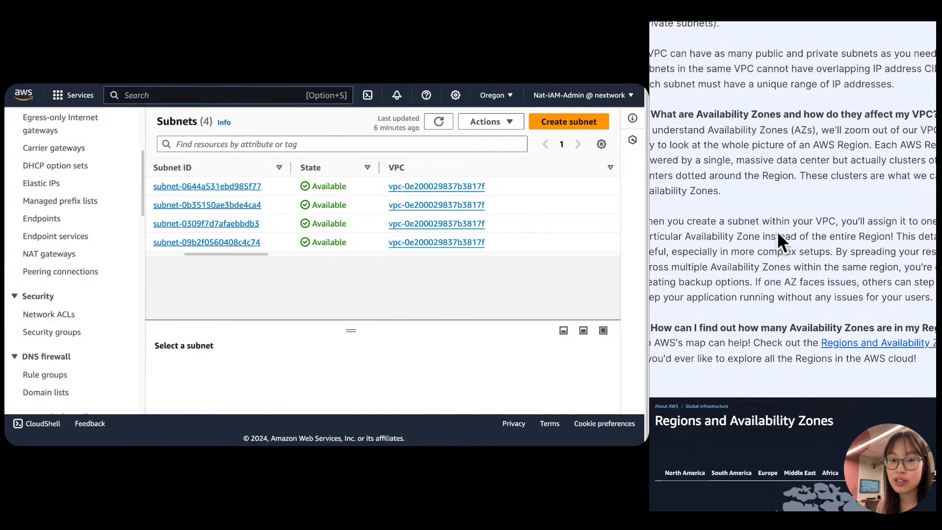
scroll(776, 229, down, 1)
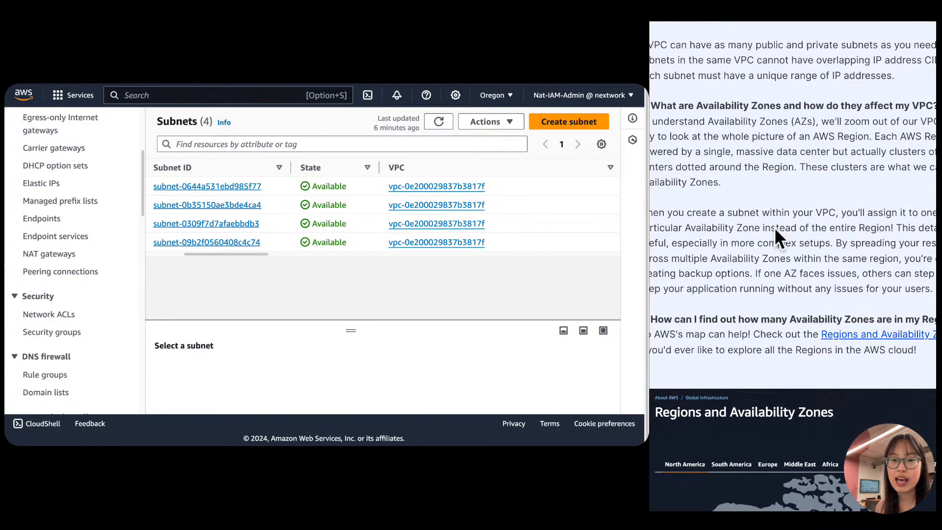
scroll(775, 229, up, 1)
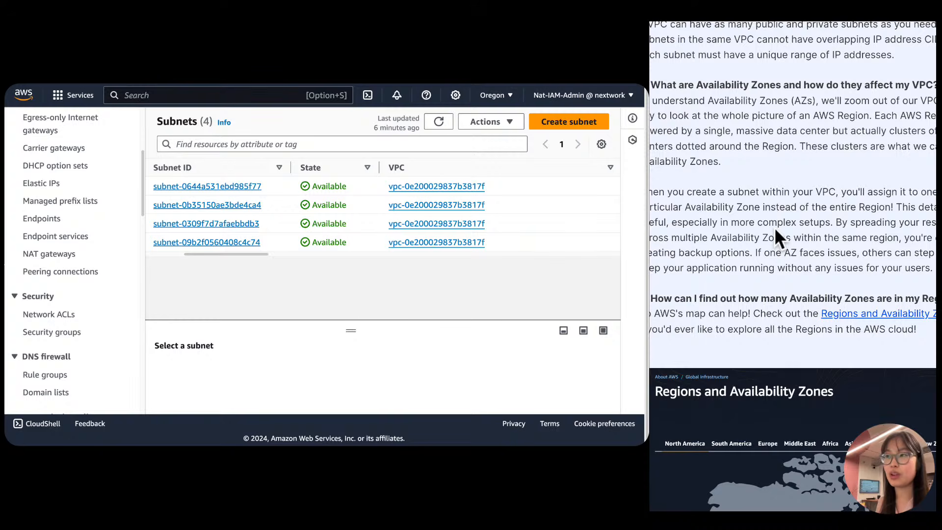
scroll(776, 230, down, 2)
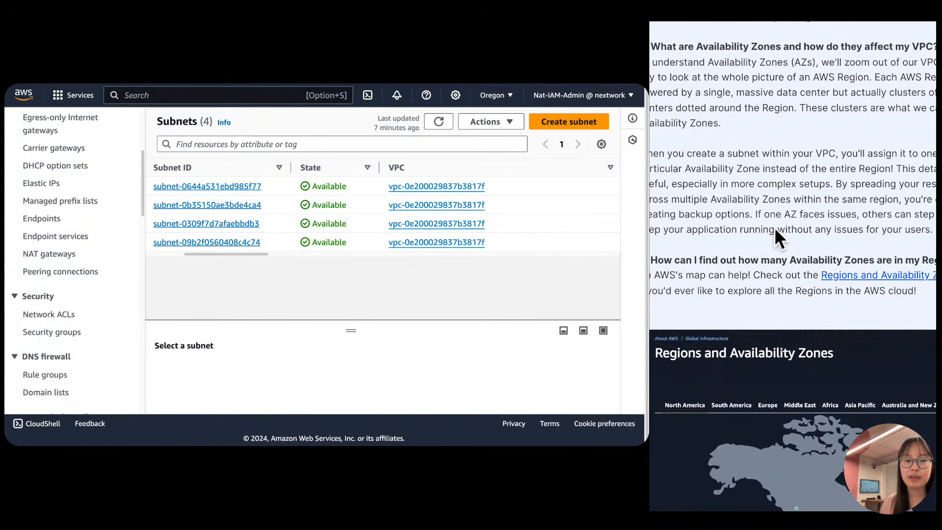
scroll(775, 231, down, 4)
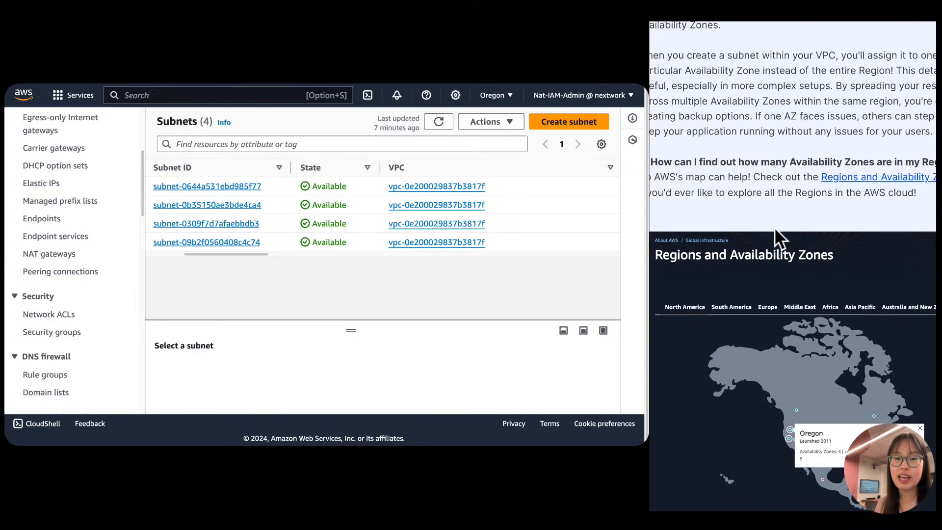
scroll(775, 228, down, 2)
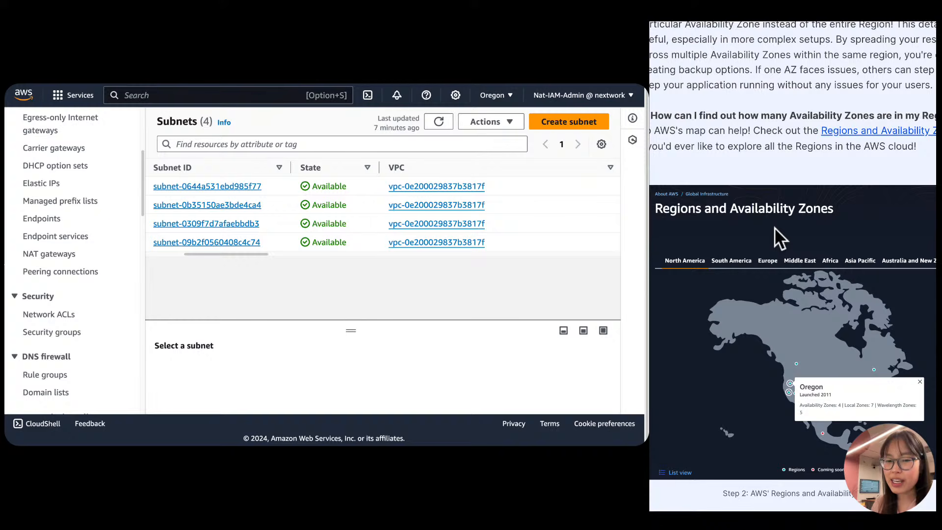
scroll(774, 228, down, 1)
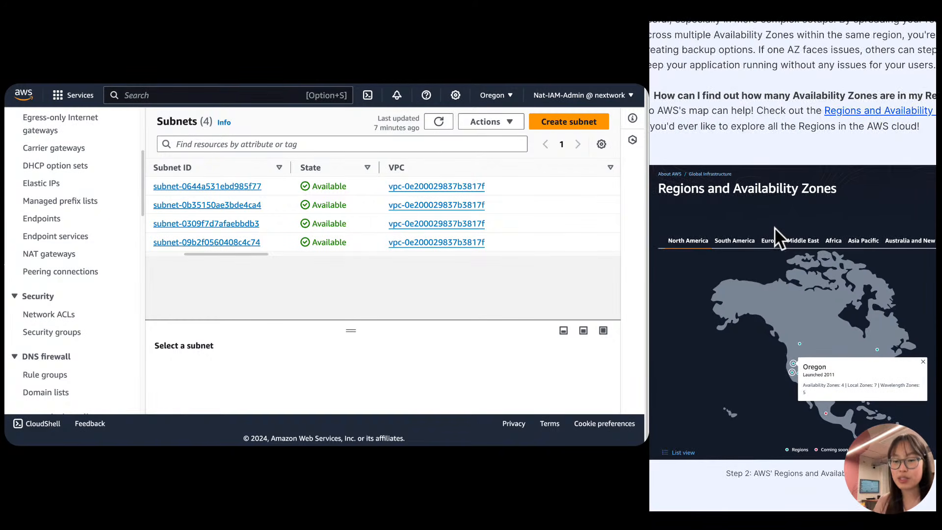
Open the AWS Regions and Availability Zones map linked in the guide.
click(767, 122)
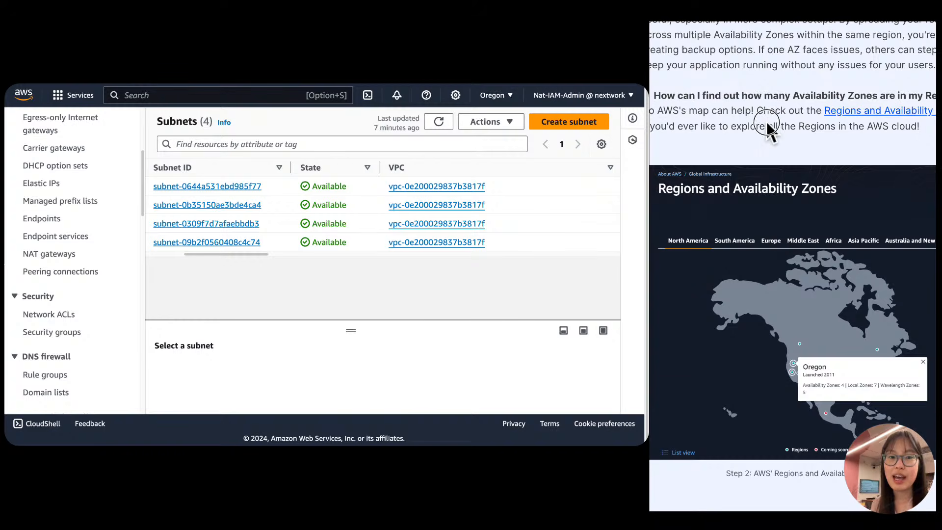
right_click(898, 112)
click(785, 115)
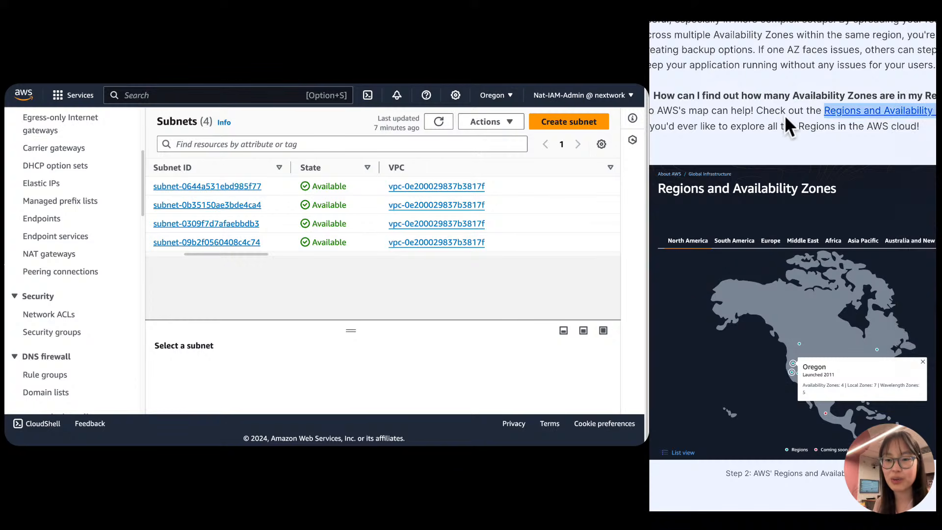
scroll(843, 116, down, 5)
scroll(843, 116, up, 2)
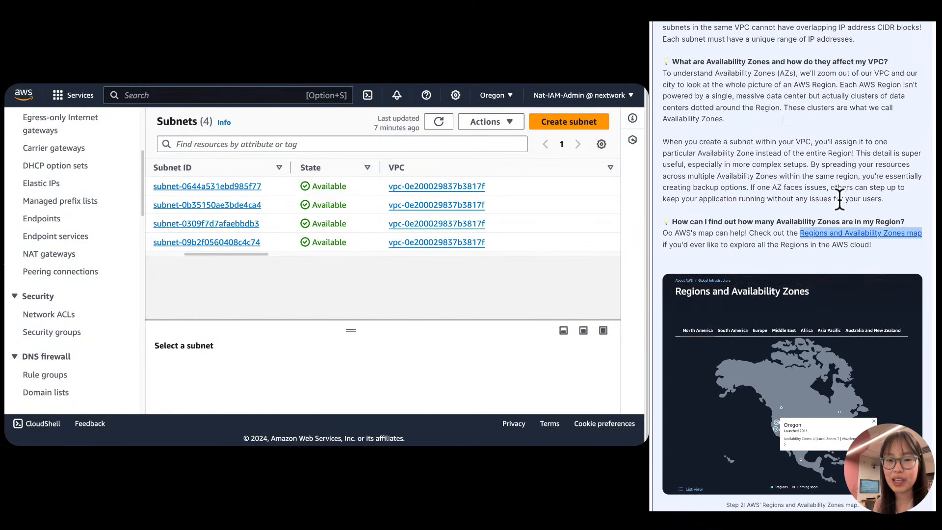
click(852, 235)
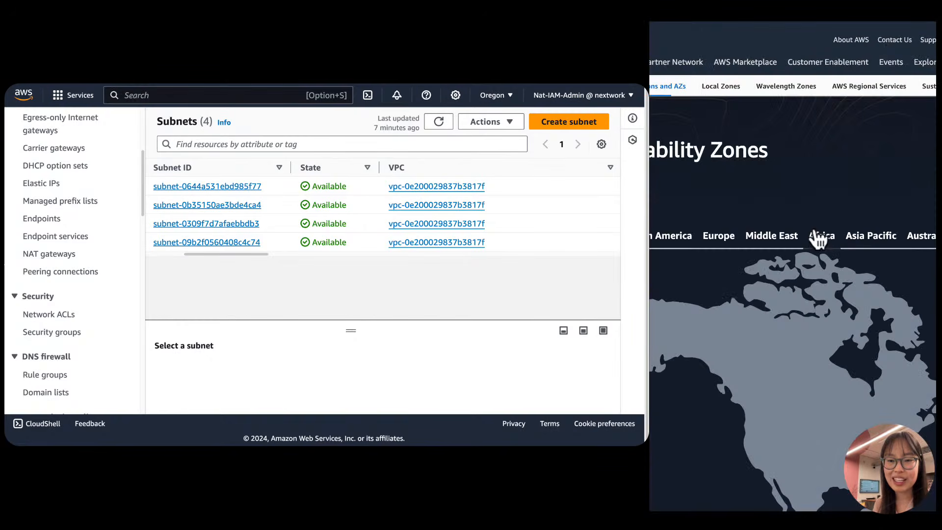
Examine the Availability Zone details of the Ohio, Canada Central and Canada West Regions on the North America map.
scroll(730, 224, down, 5)
scroll(731, 221, up, 3)
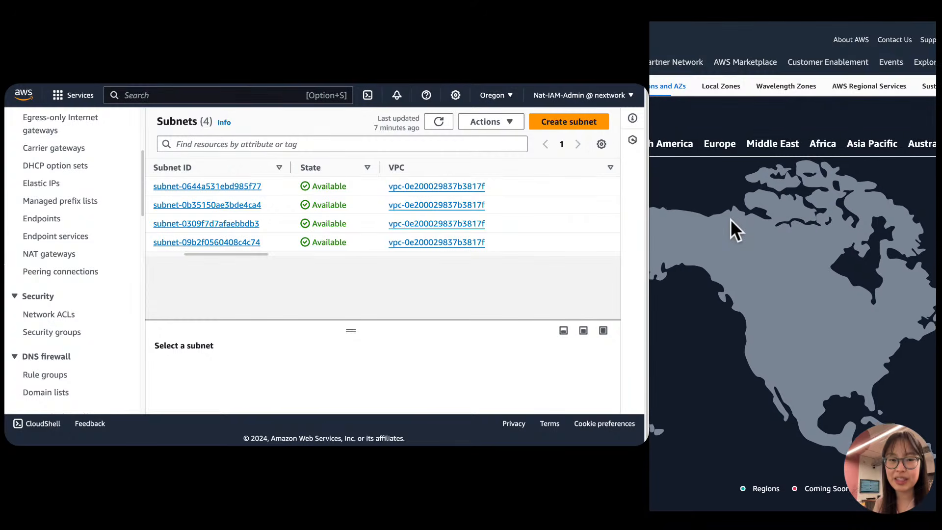
key(super+minus)
key(super+minus)
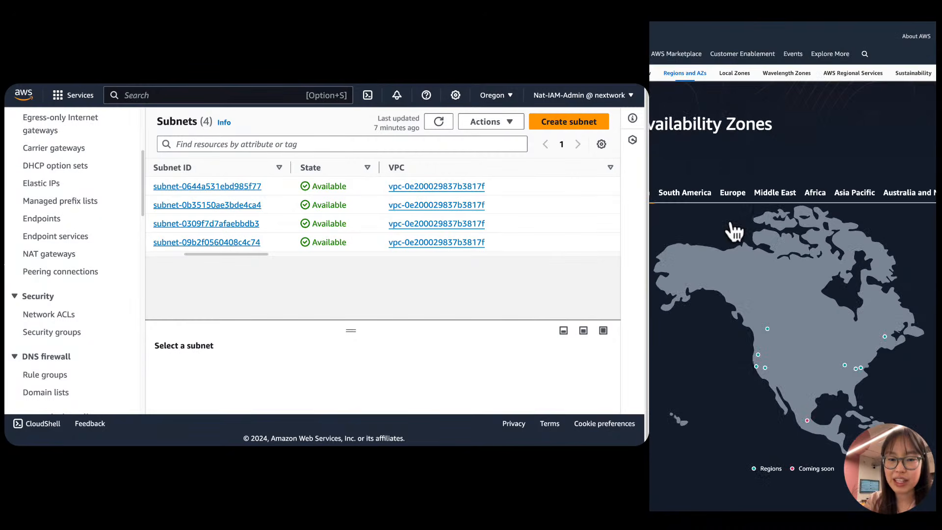
scroll(729, 268, down, 2)
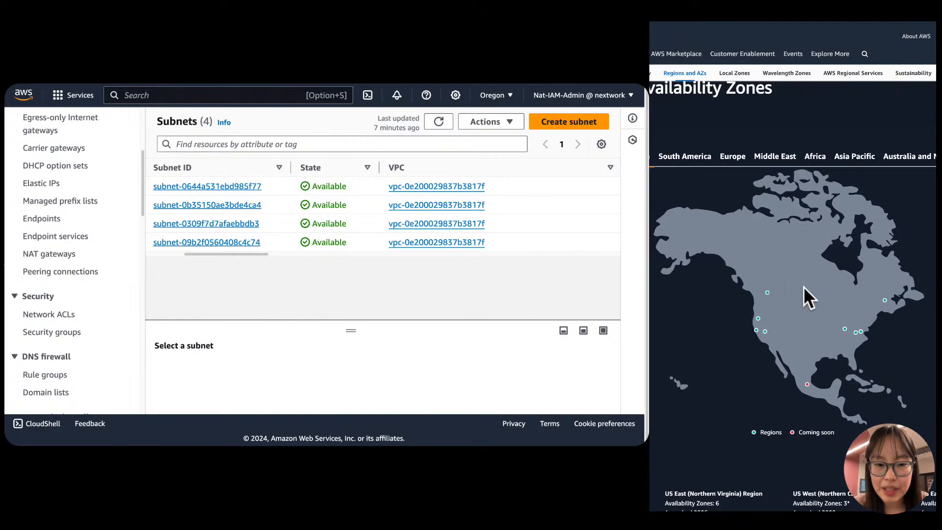
click(845, 329)
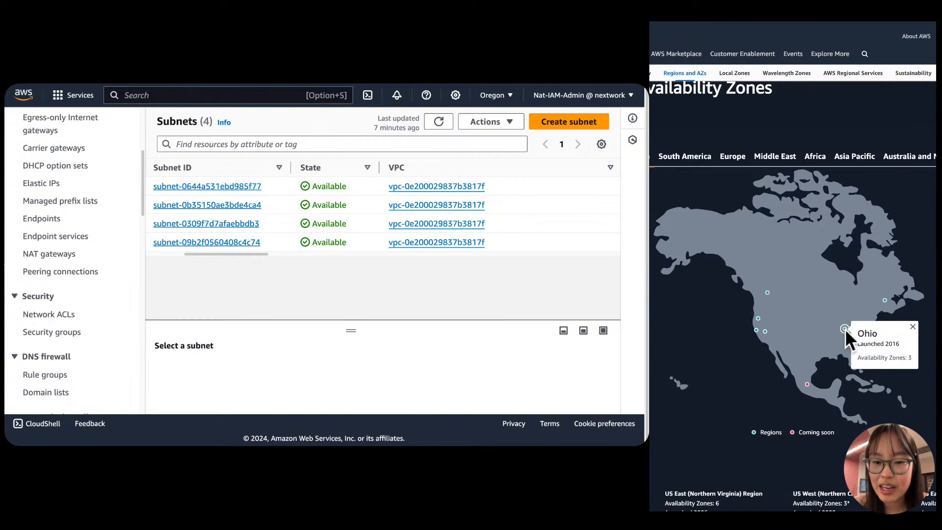
click(885, 300)
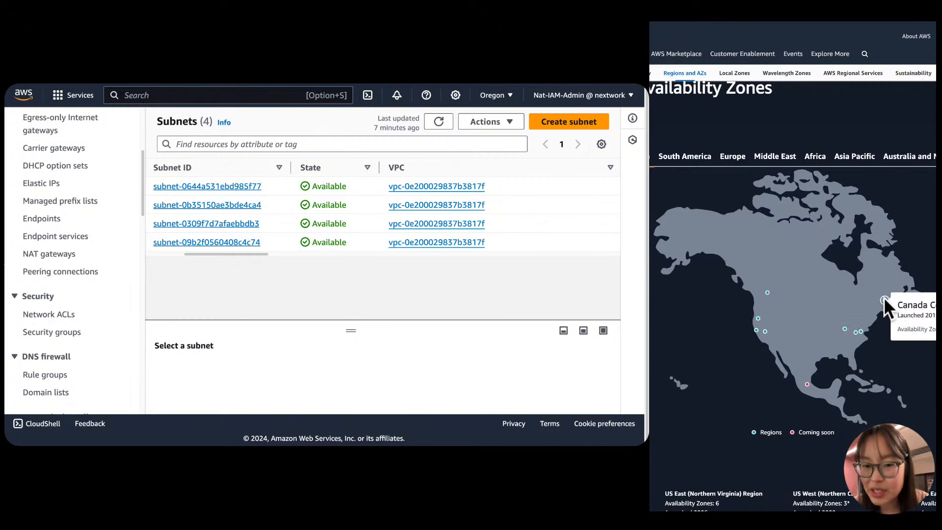
click(767, 293)
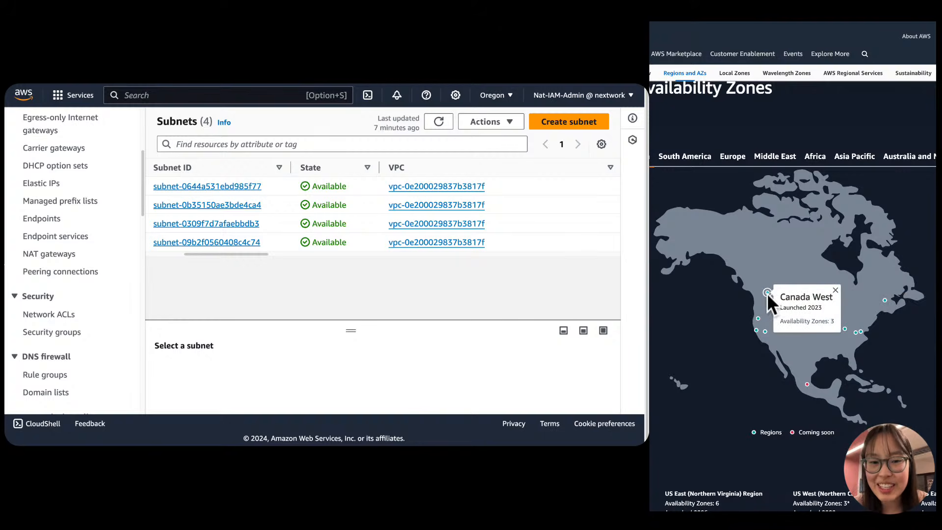
View the Australia and New Zealand map, and examine European Regions such as Frankfurt and Zurich for their Availability Zones.
click(906, 156)
scroll(844, 314, down, 1)
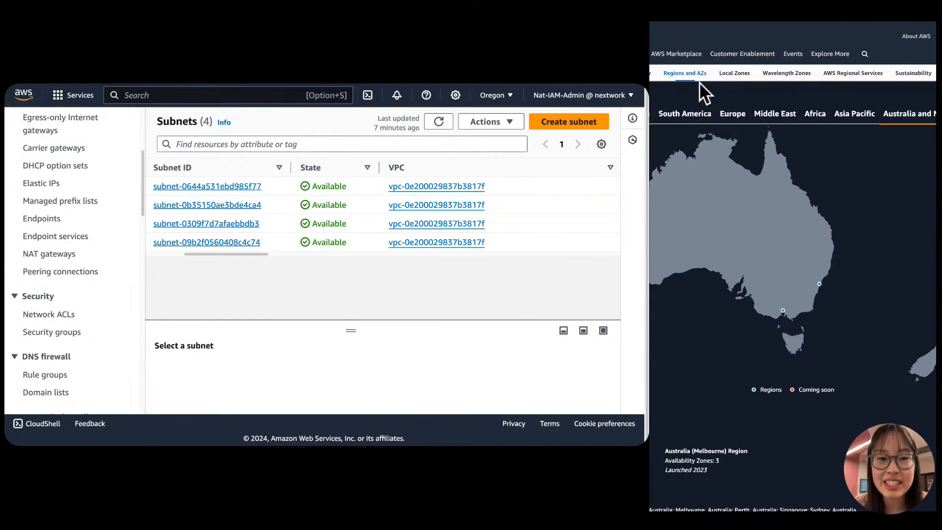
click(740, 118)
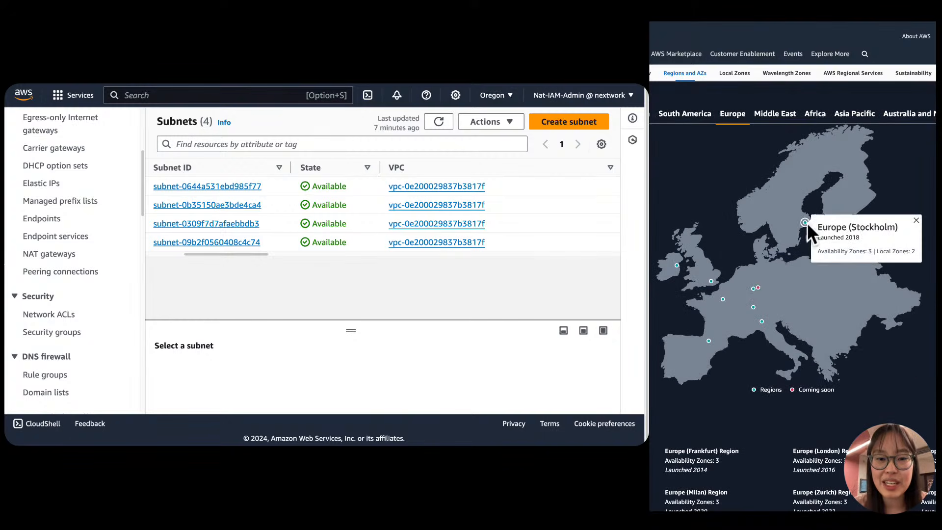
click(753, 289)
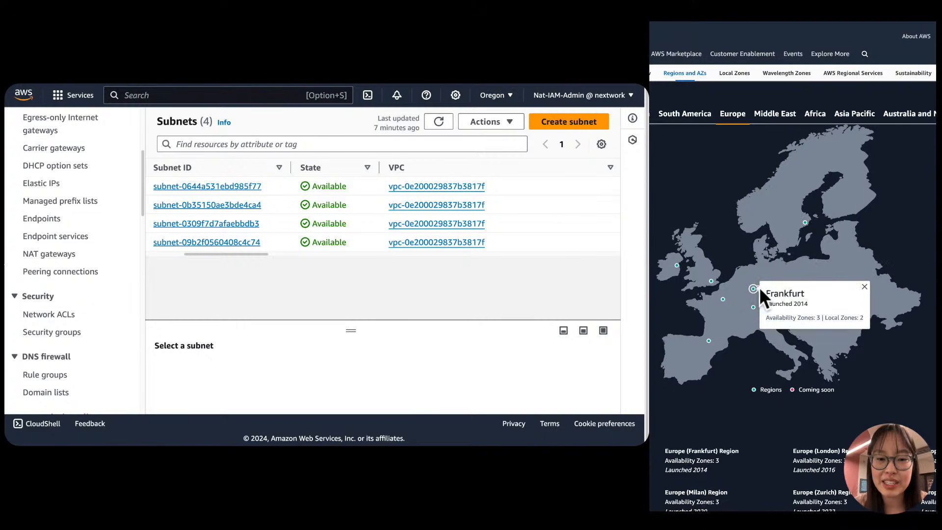
click(753, 307)
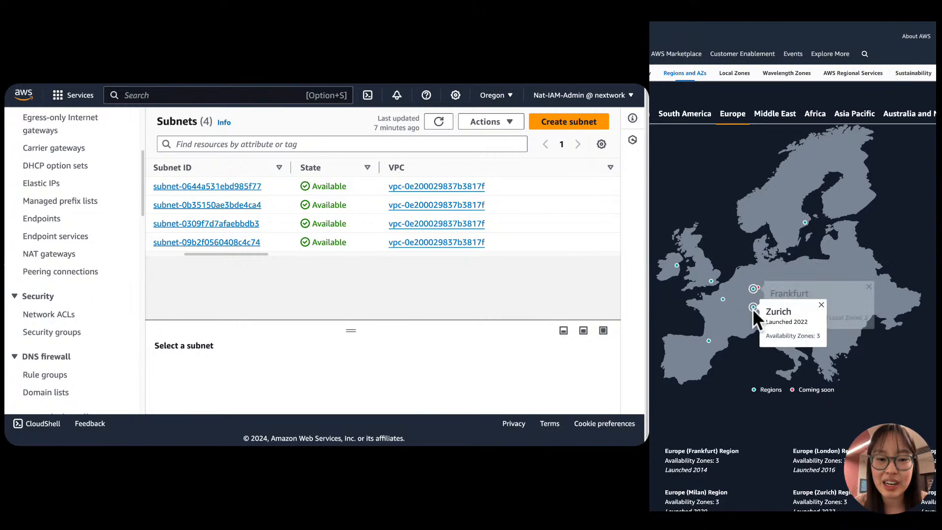
click(711, 281)
Close the AWS Regions map and read the guide's instructions and settings for creating the subnet.
key(super+w)
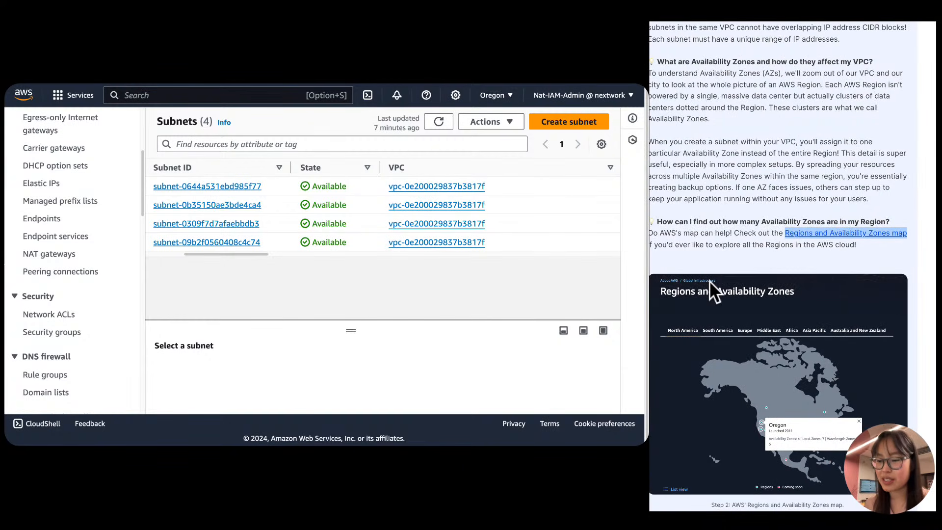
scroll(709, 281, down, 3)
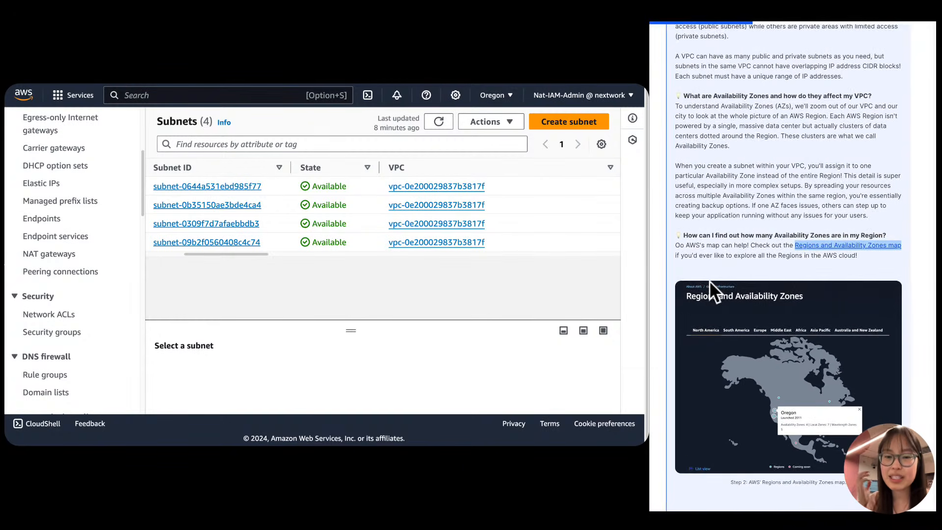
scroll(710, 281, up, 3)
scroll(710, 281, right, 1)
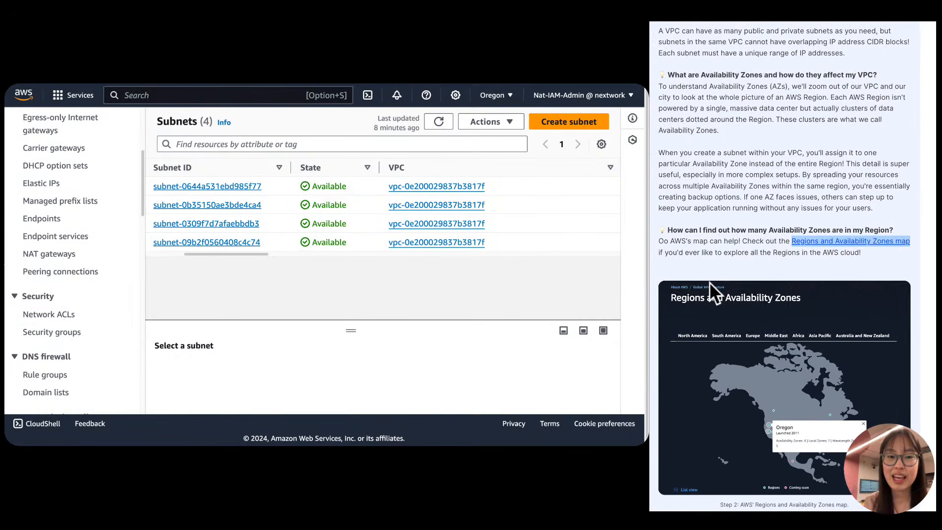
scroll(708, 281, down, 2)
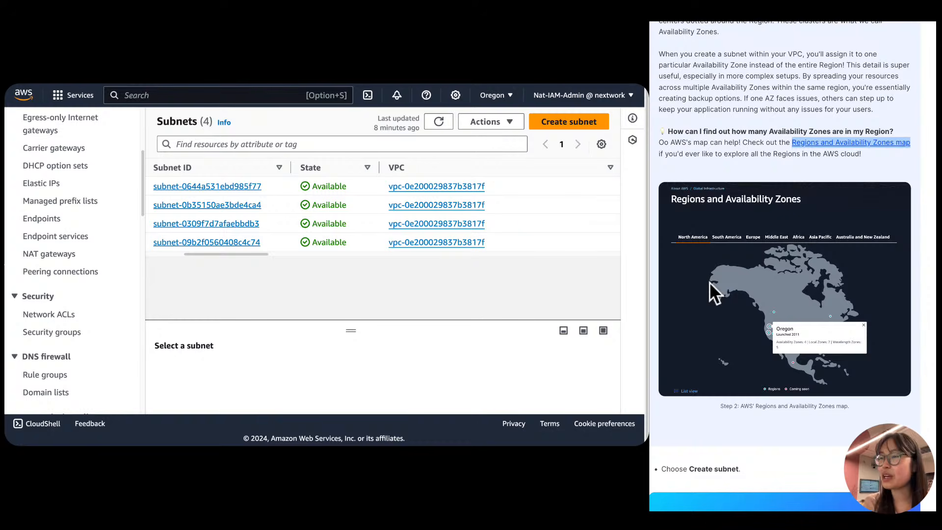
scroll(709, 282, down, 7)
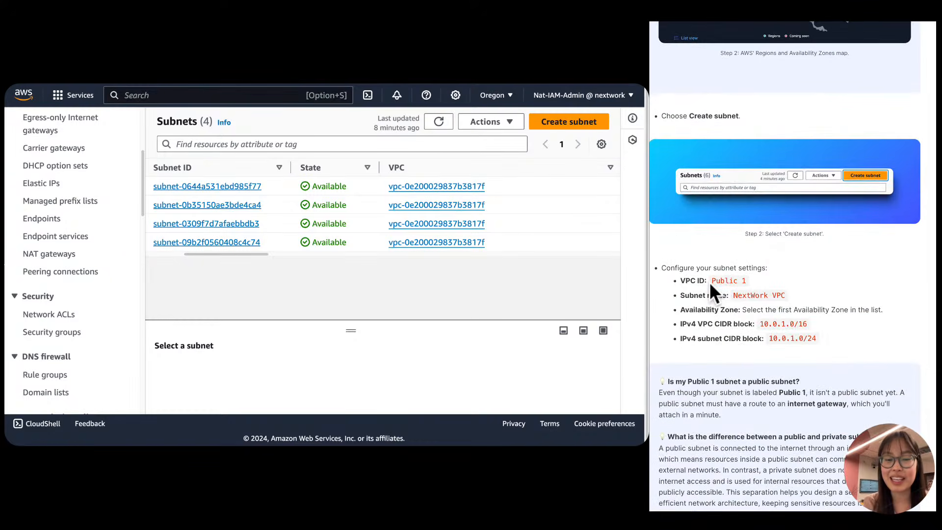
scroll(710, 285, down, 1)
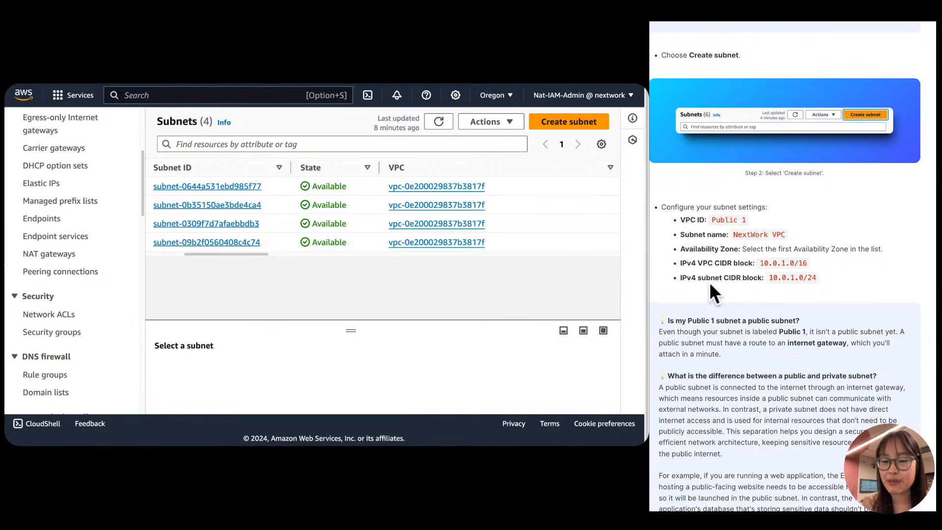
scroll(710, 284, left, 1)
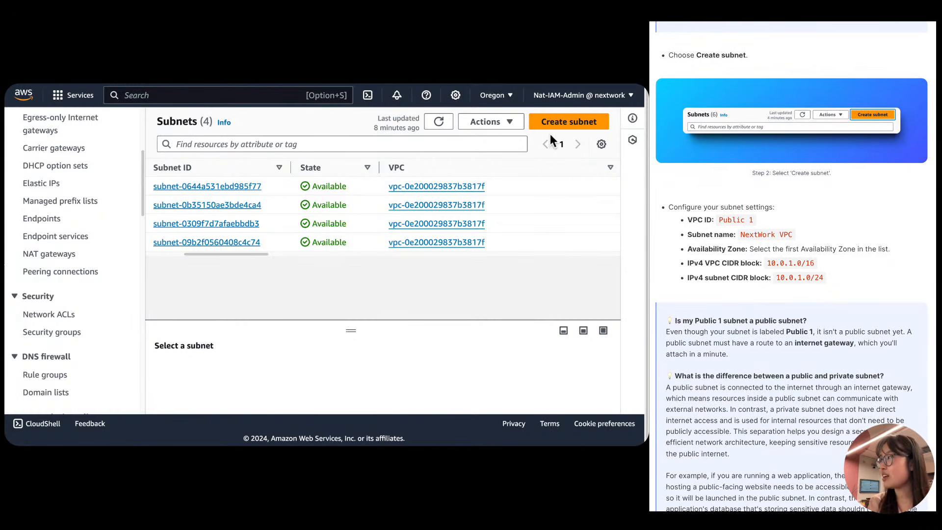
Start creating a subnet in the NextWork VPC and check the VPC's associated IPv4 CIDR.
click(562, 123)
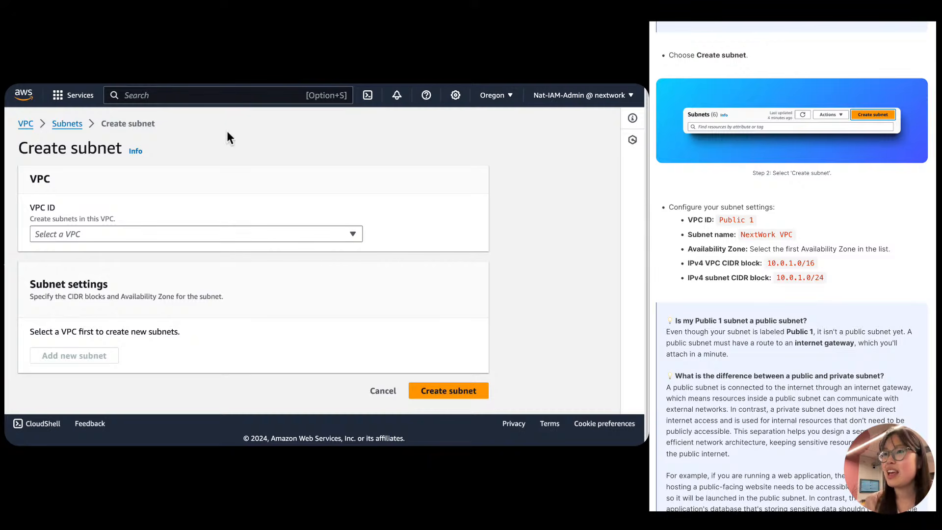
click(48, 237)
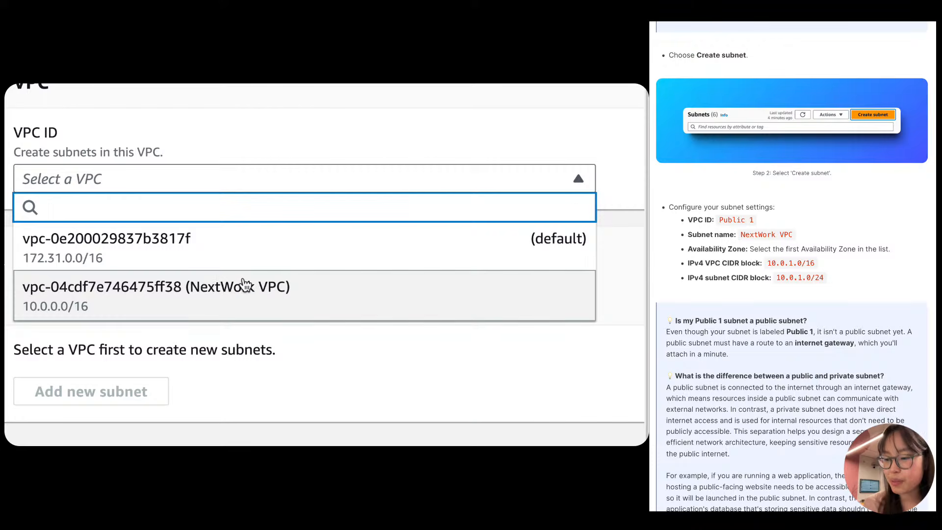
click(249, 289)
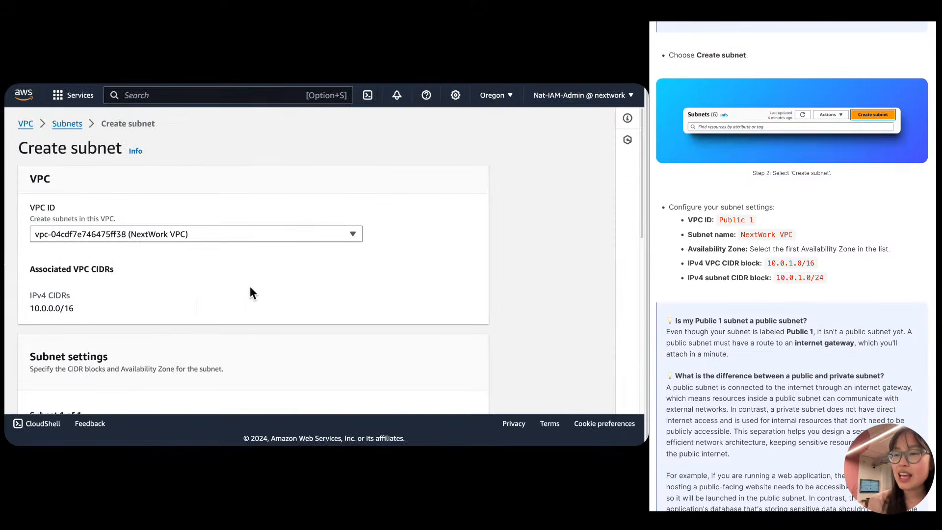
scroll(204, 287, down, 2)
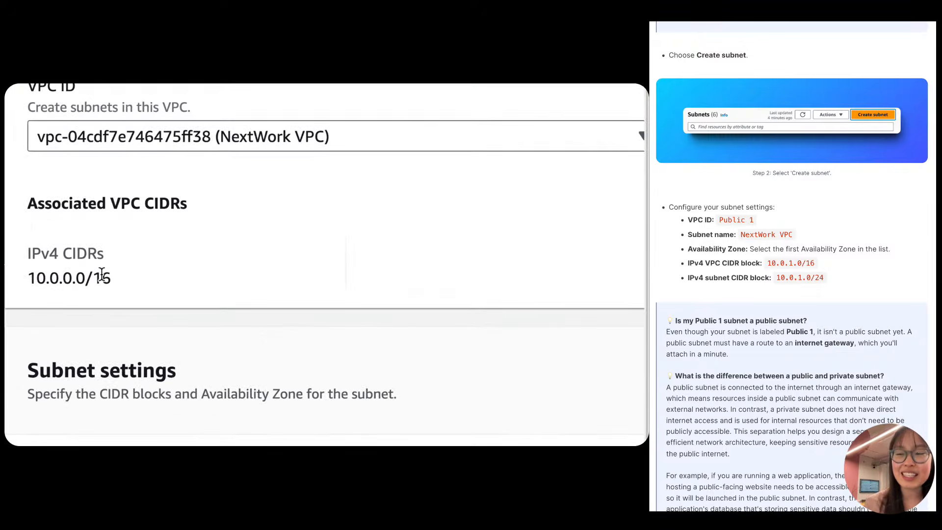
drag(116, 283, 25, 280)
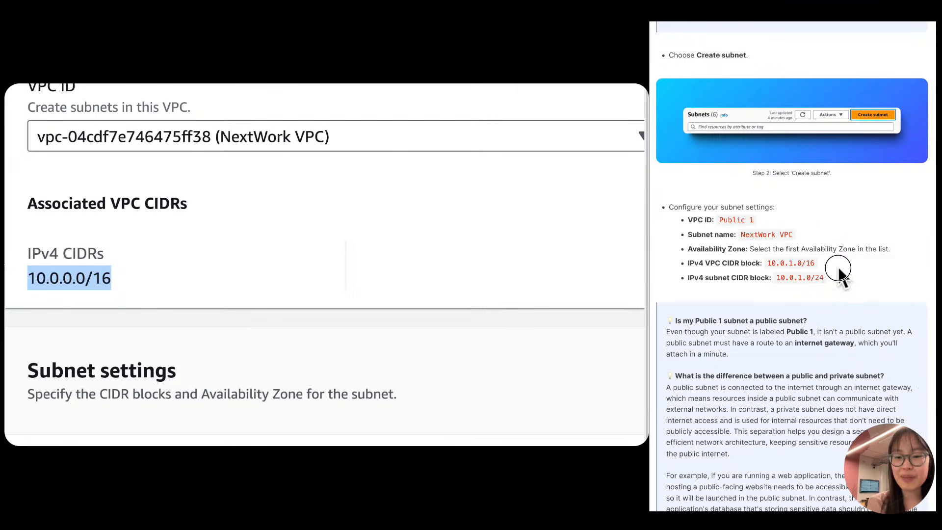
click(180, 315)
Name the subnet Public 1 and assign it to the US West (Oregon) / us-west-2a Availability Zone.
scroll(181, 315, down, 3)
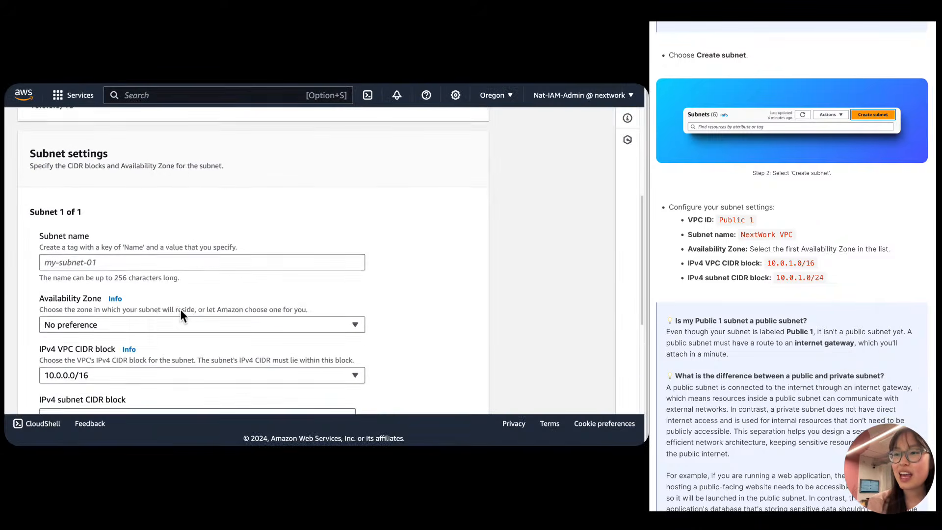
scroll(180, 315, down, 1)
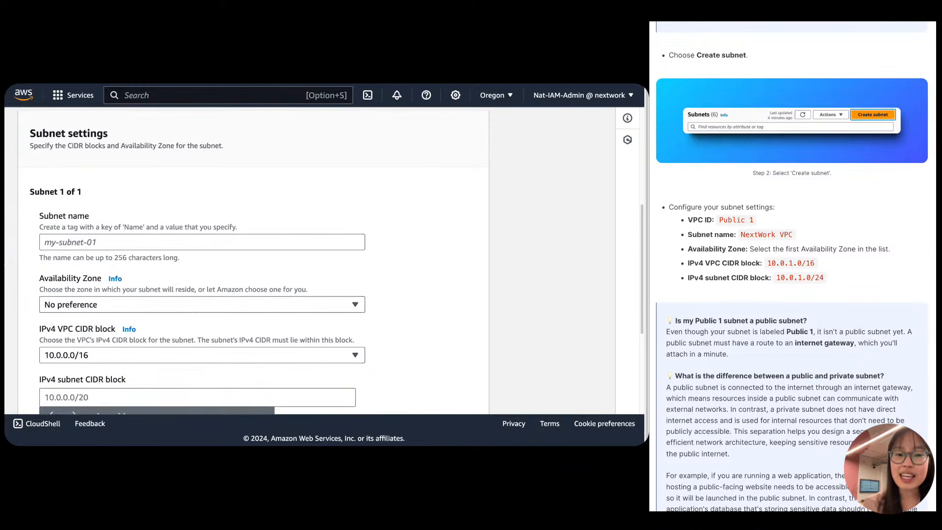
scroll(792, 266, down, 1)
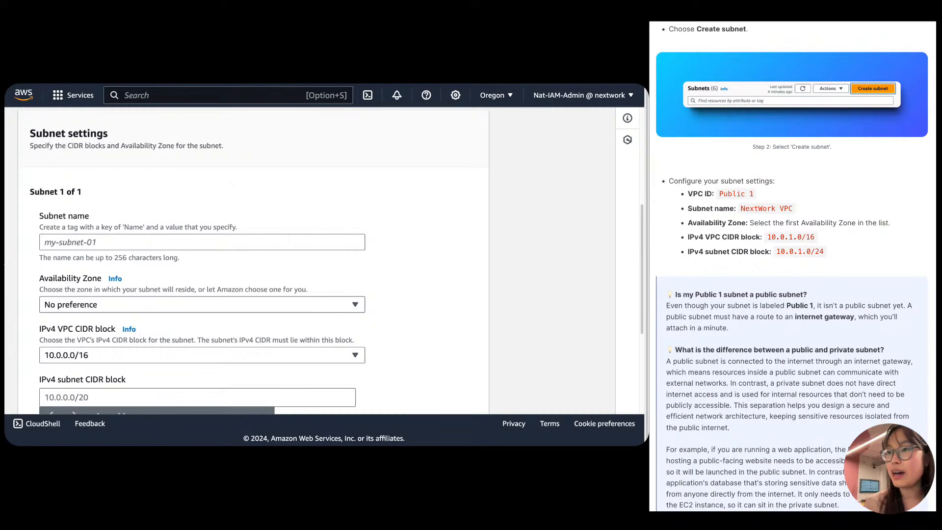
click(88, 238)
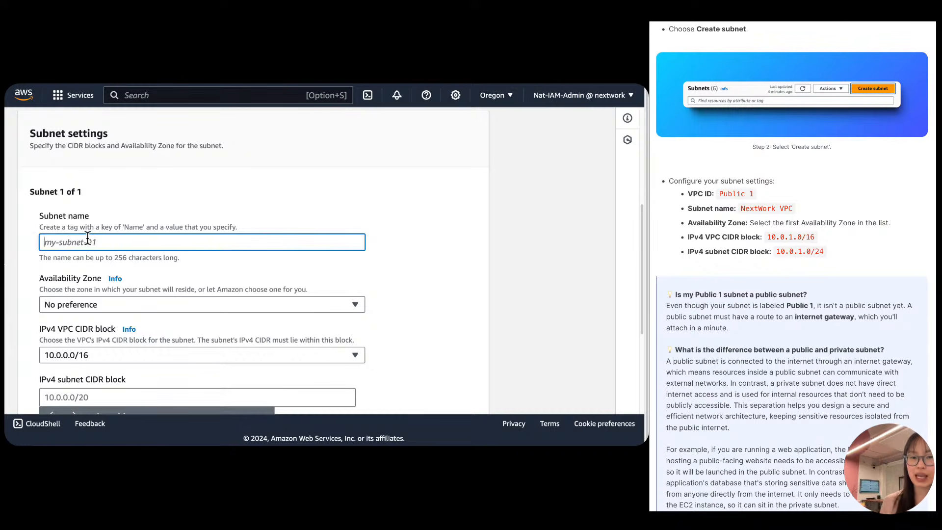
text(Public)
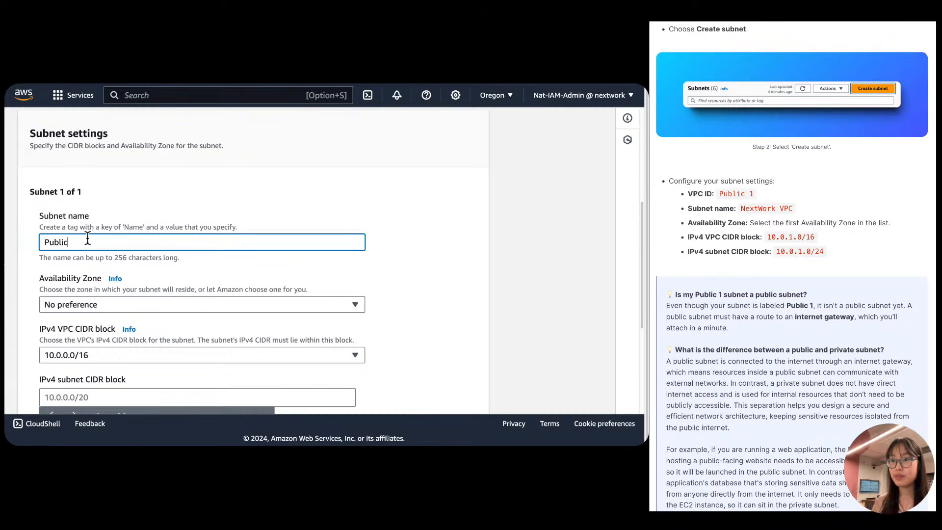
text( 1)
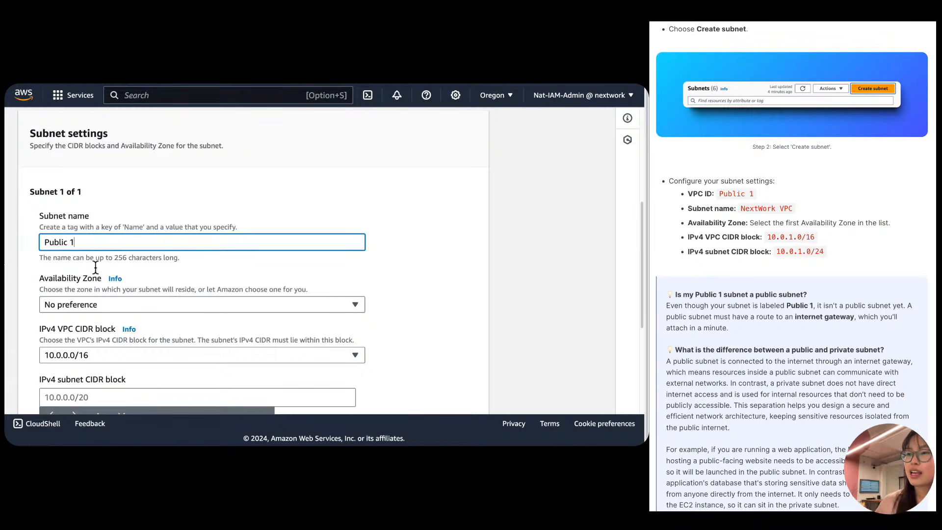
click(115, 304)
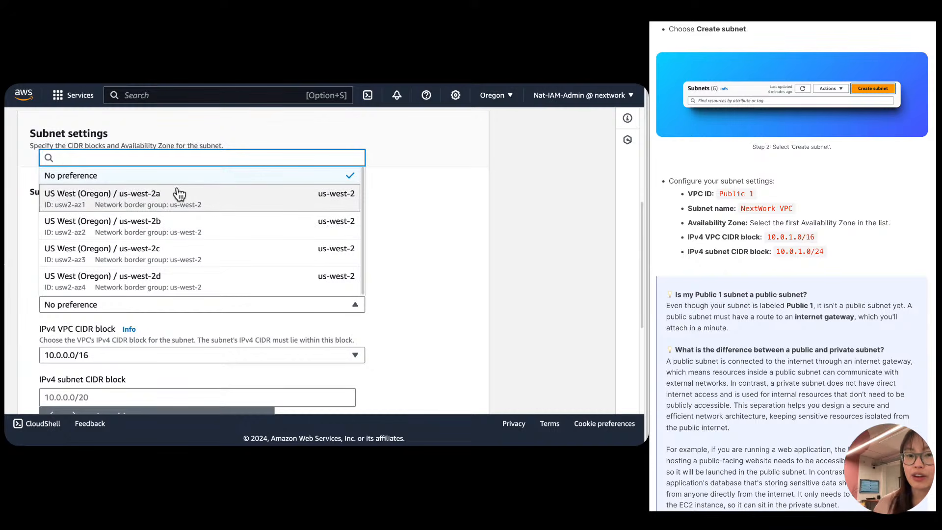
click(92, 202)
scroll(99, 345, down, 2)
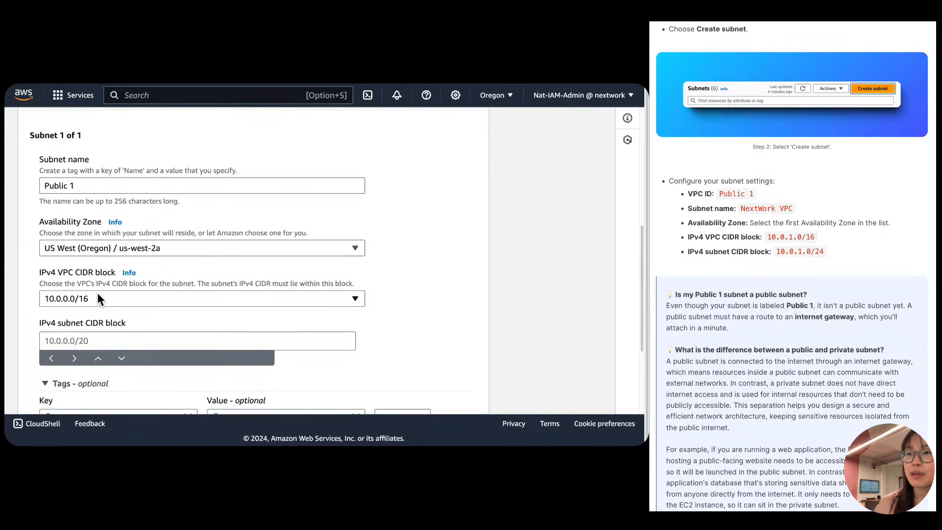
Check the selectable IPv4 VPC CIDR block and compare the VPC and subnet CIDR block settings.
click(83, 299)
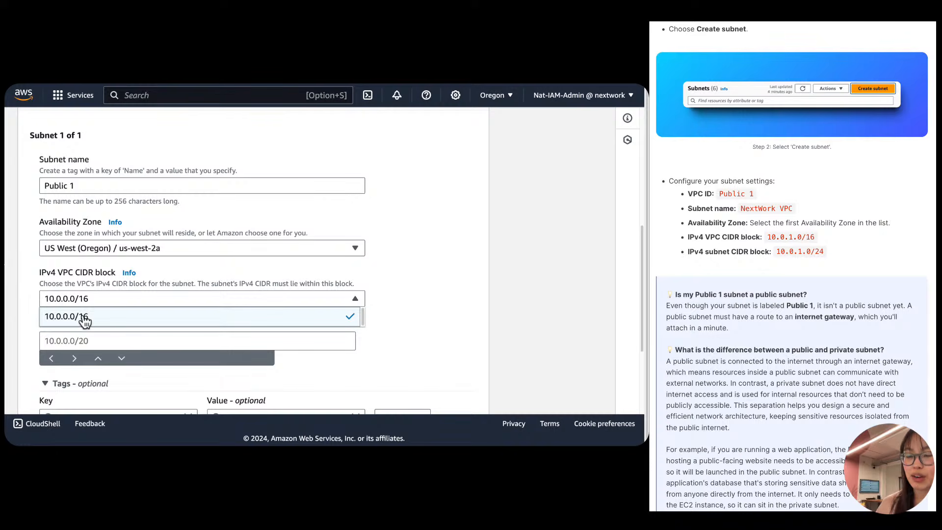
click(57, 341)
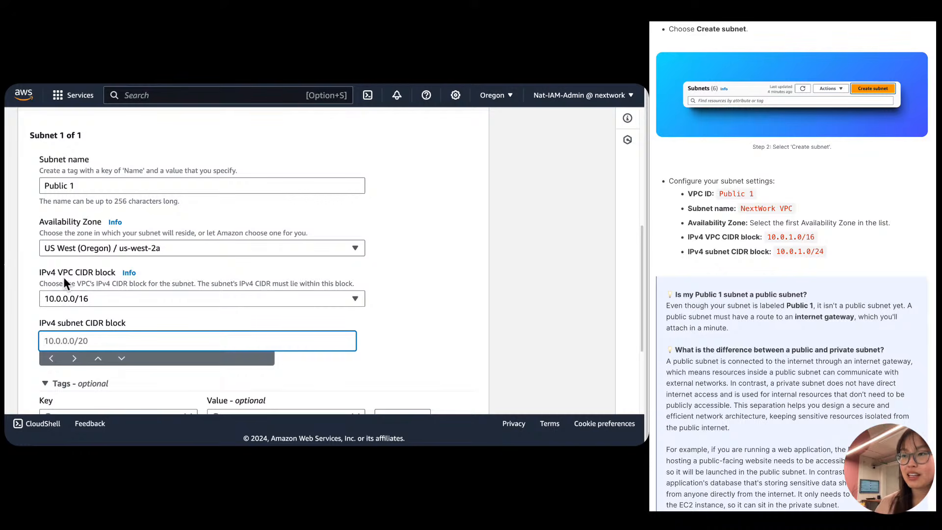
drag(57, 272, 106, 275)
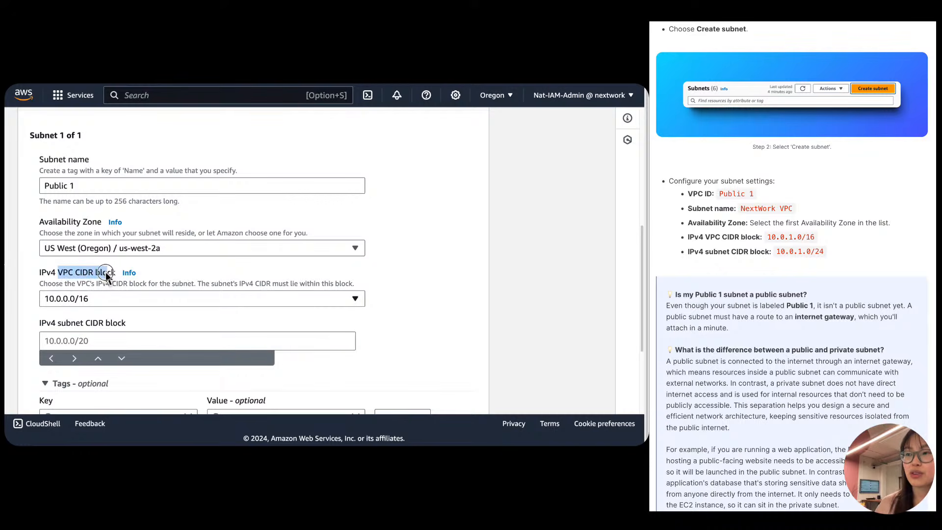
drag(128, 324, 52, 328)
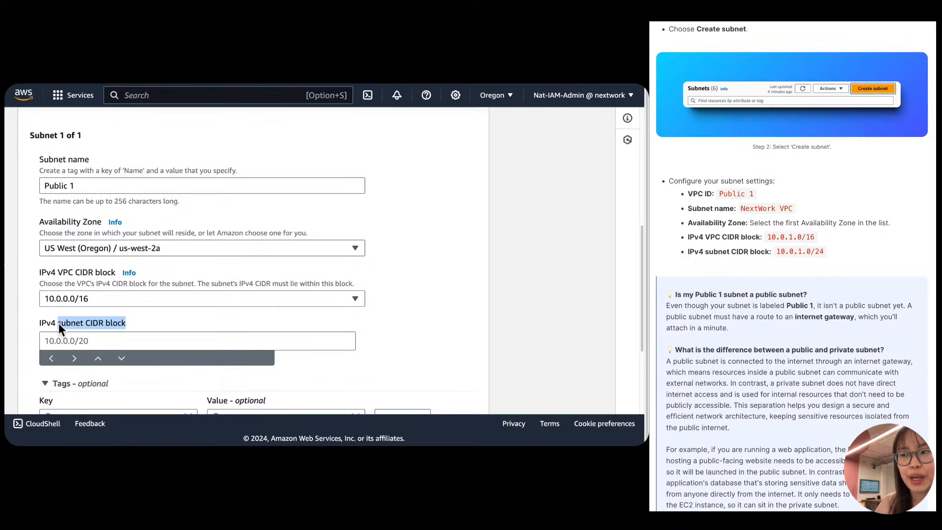
Enter 10.0.1.0/24 as the IPv4 subnet CIDR block for the Public 1 subnet.
click(65, 341)
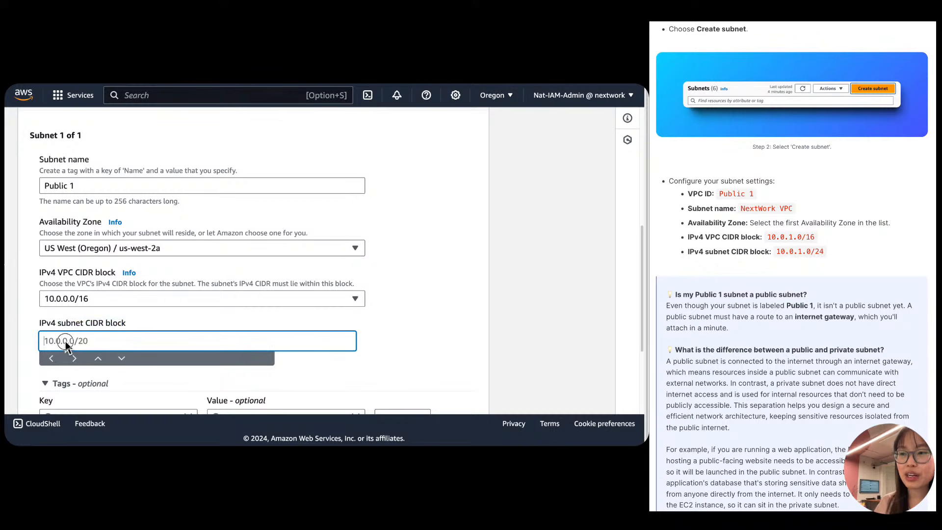
text(10.)
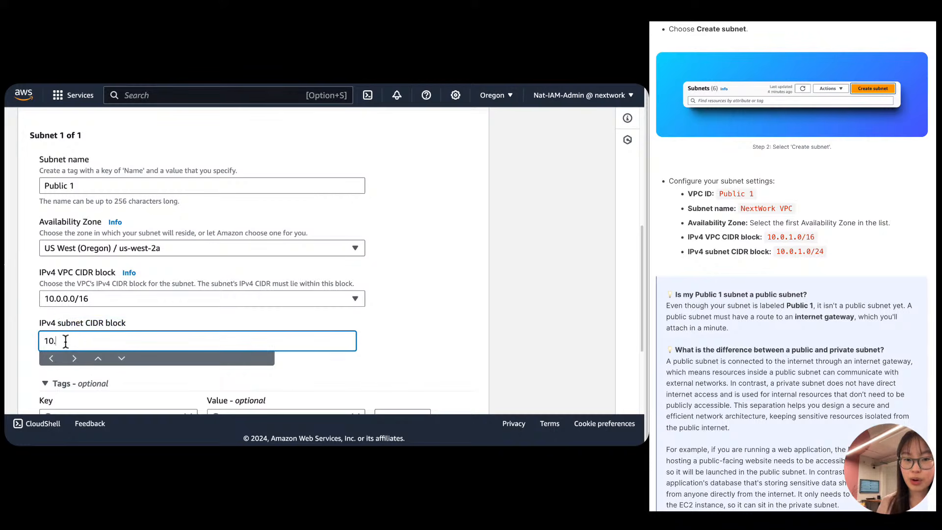
text(0.1.0)
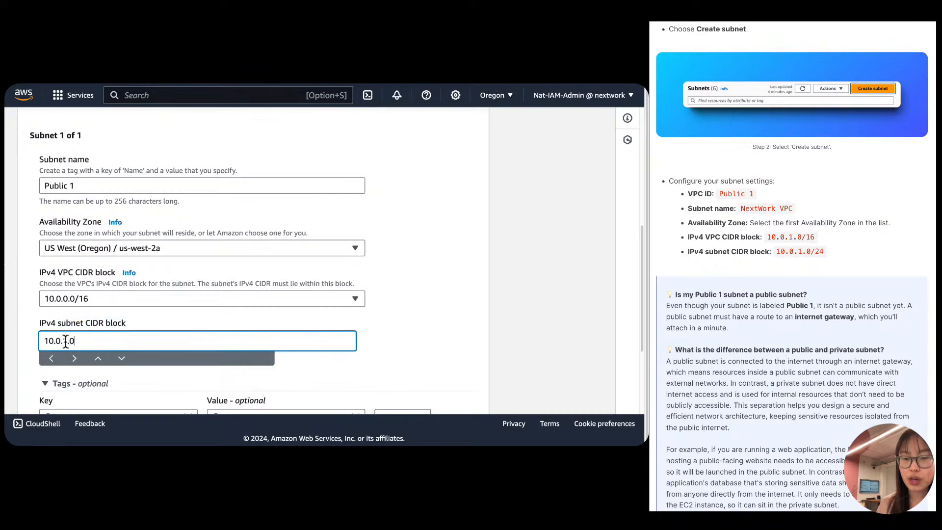
text(/)
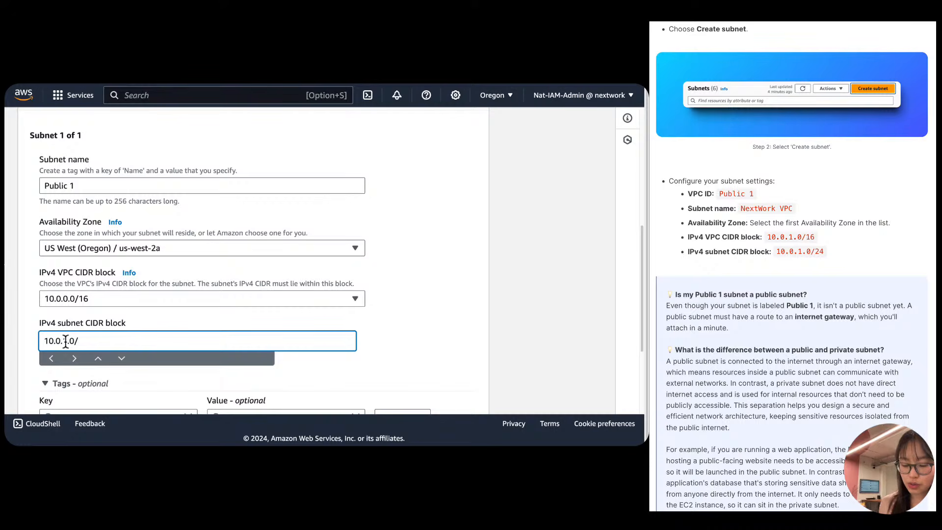
text(24)
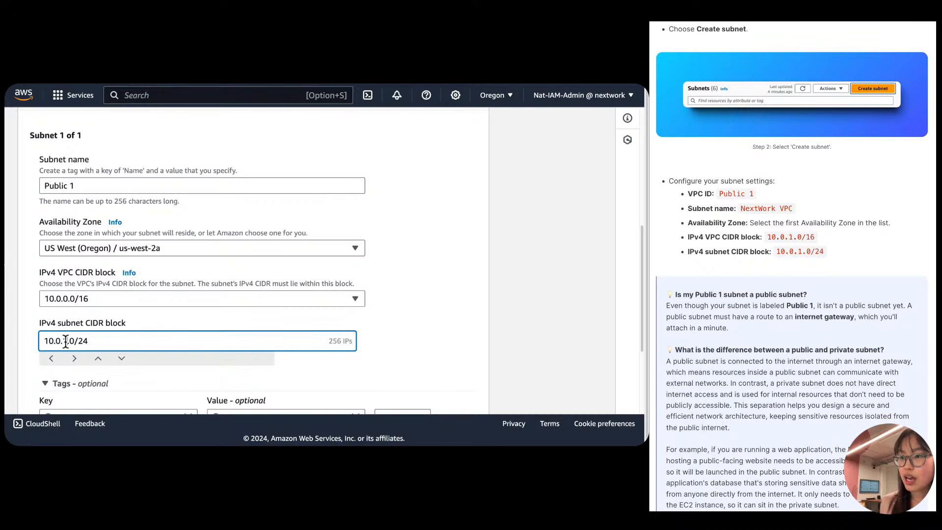
Shift the subnet's IPv4 CIDR block back and forth between adjacent ranges, ending on 10.0.0.0/24.
key(Left)
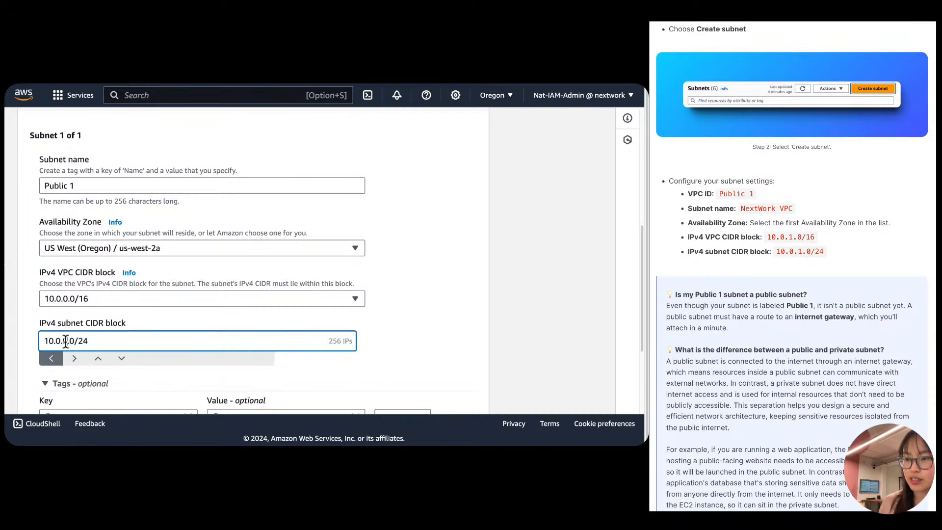
key(Right)
key(Left)
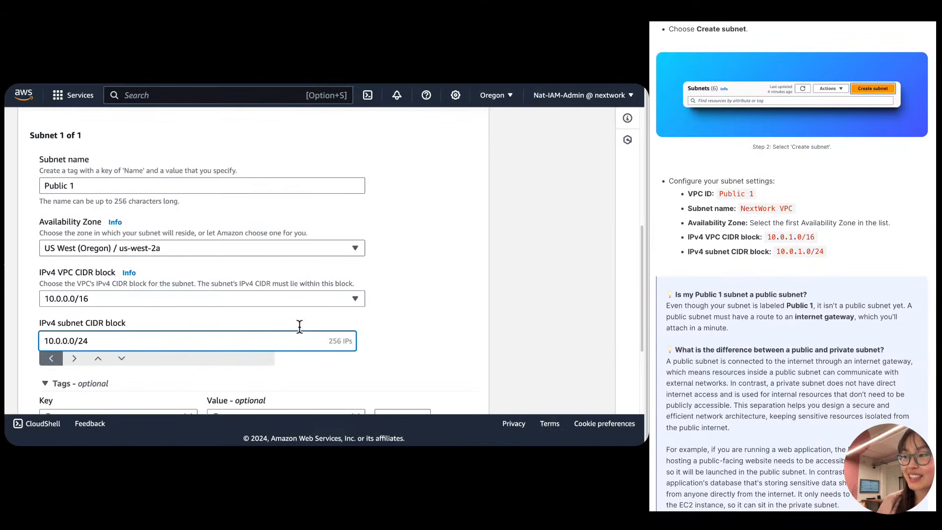
Review the subnet's IPv4 CIDR block and its IP count against the VPC's IPv4 CIDR block.
click(98, 340)
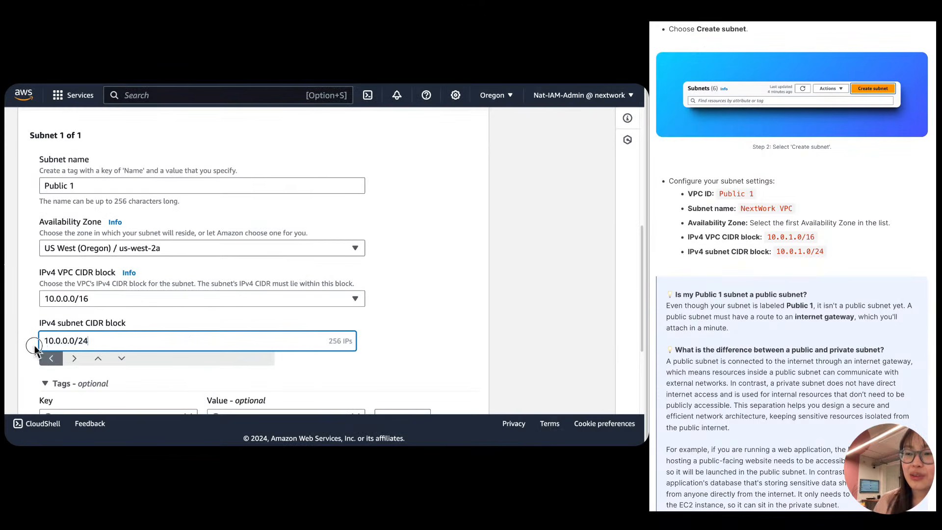
double_click(89, 340)
triple_click(89, 341)
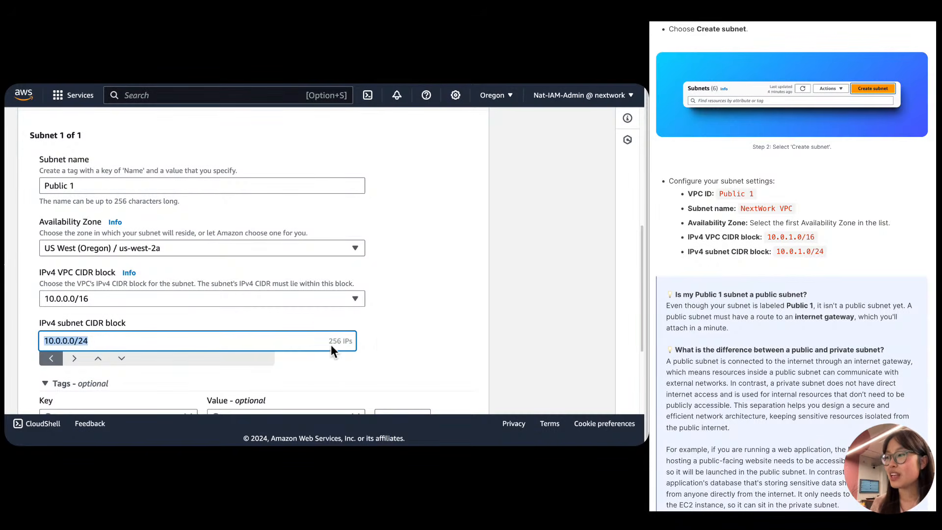
click(80, 297)
click(80, 297)
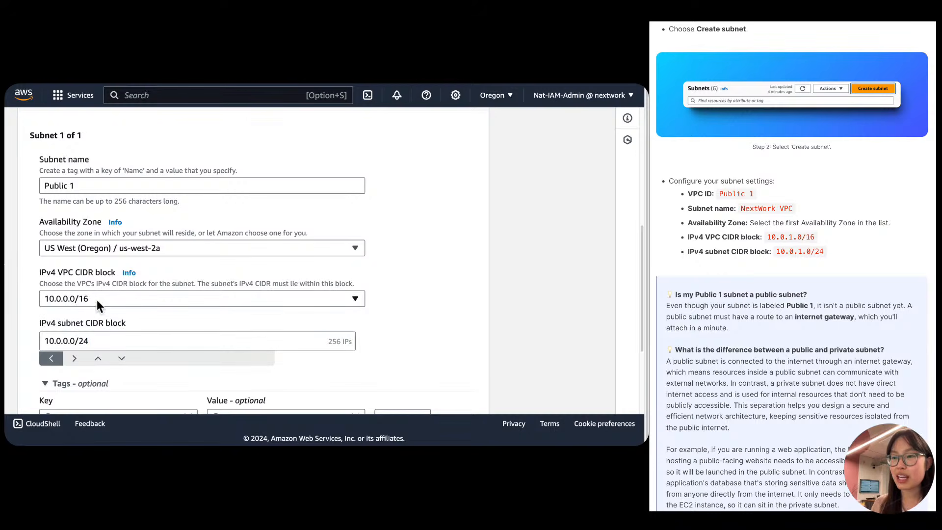
Try 10.0.0.0/16 as the IPv4 subnet CIDR block, and return it to 10.0.0.0/24.
click(86, 340)
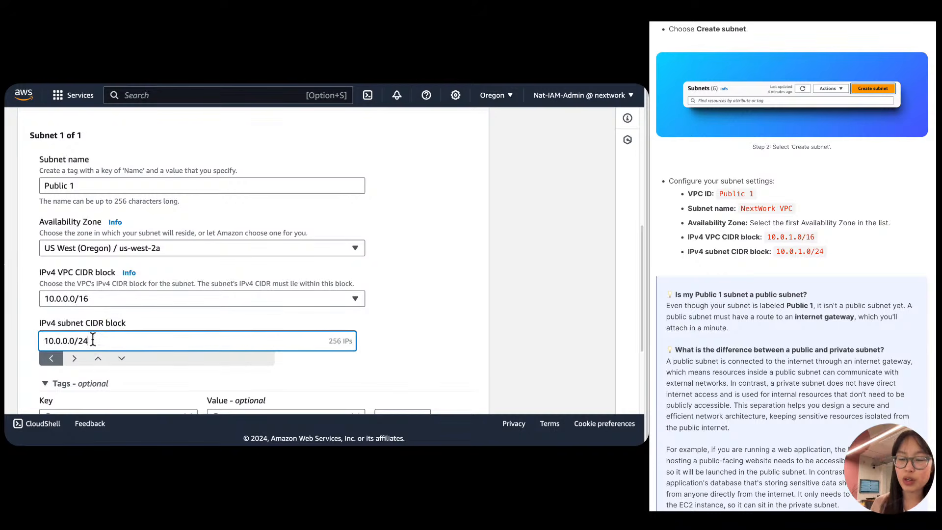
key(BackSpace)
key(BackSpace)
text(16)
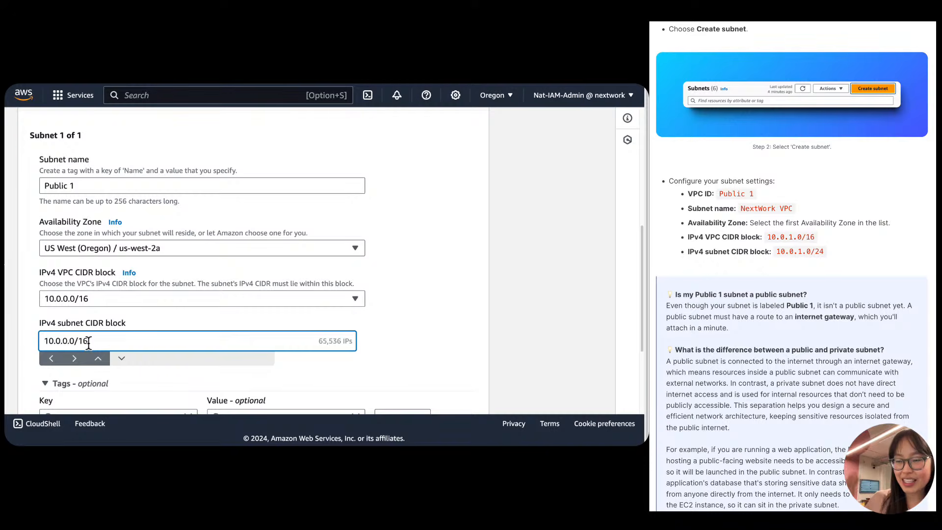
key(BackSpace)
key(BackSpace)
text(24)
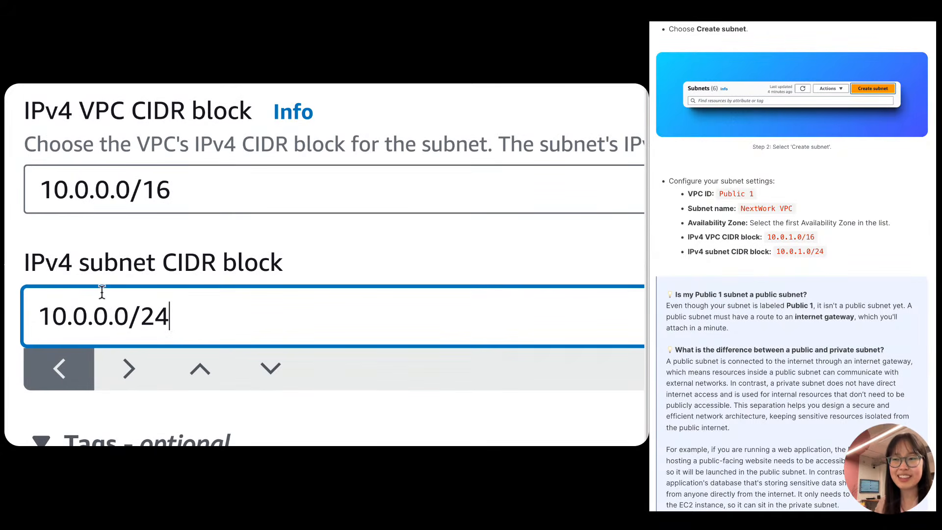
Examine the successive octets and the /24 suffix of the IPv4 subnet CIDR block.
drag(134, 317, 172, 319)
click(89, 320)
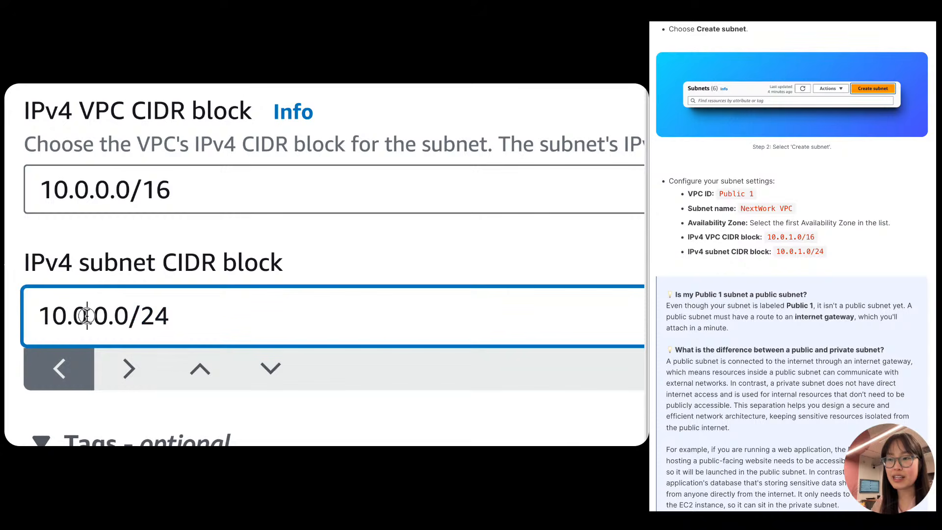
drag(86, 317, 12, 288)
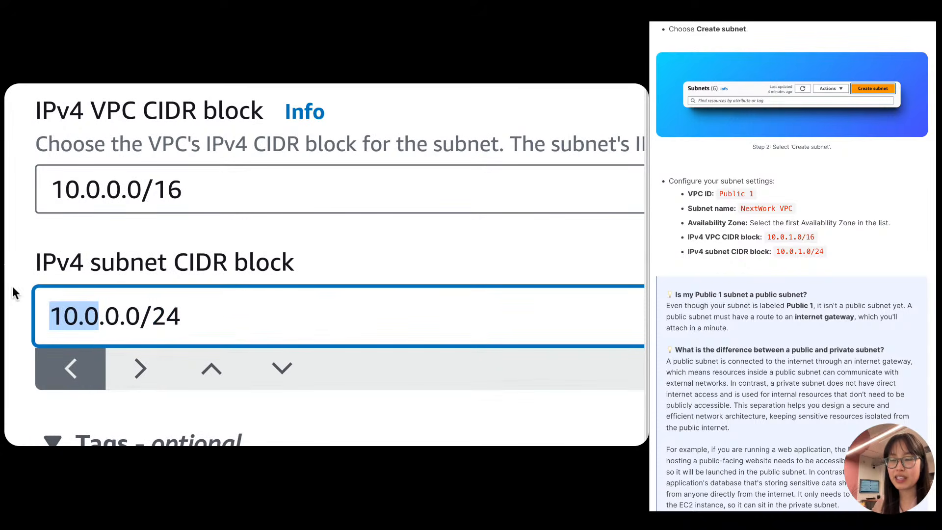
drag(122, 316, 34, 302)
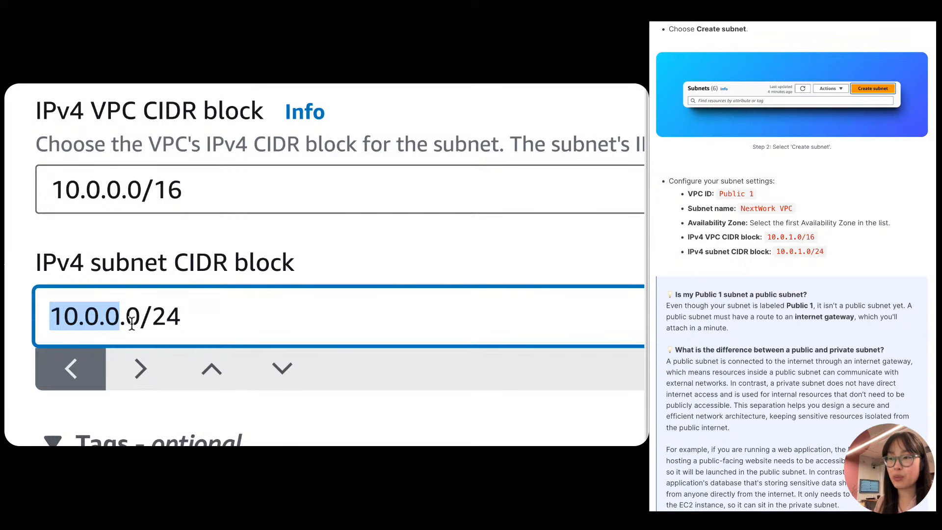
click(141, 322)
Replace the IPv4 subnet CIDR block with the example address 10.0.0.255.
drag(142, 324, 210, 332)
key(BackSpace)
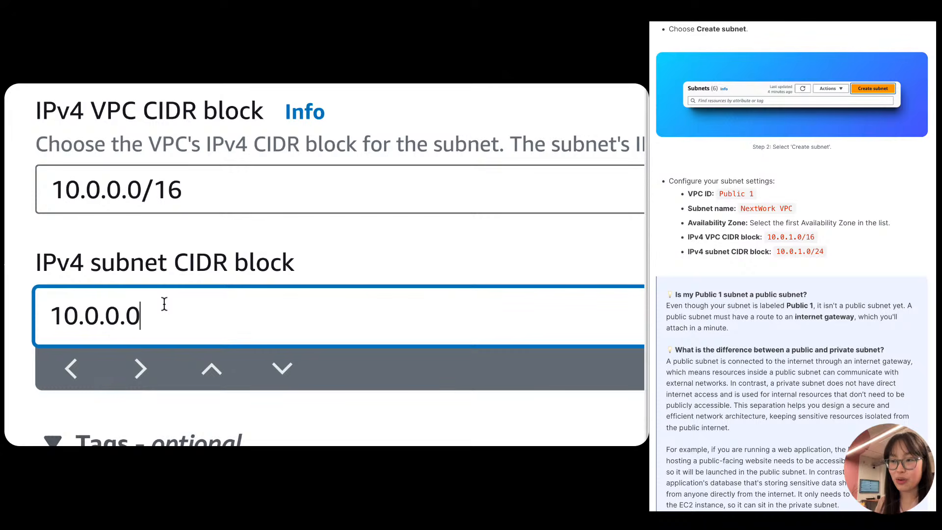
key(BackSpace)
text(255)
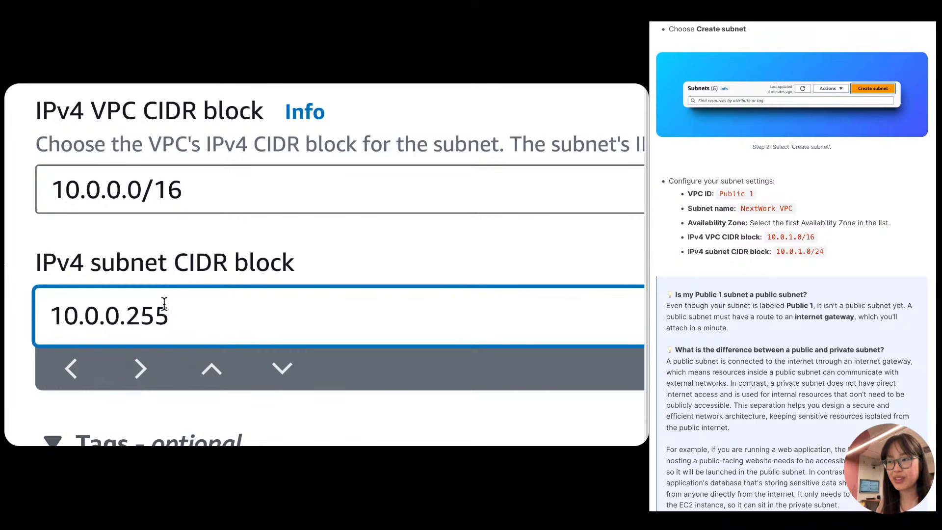
Try the values 1, 2, 3, 4, 5, 7 and 255 in turn as the subnet address's last octet.
key(BackSpace)
key(BackSpace)
key(BackSpace)
key(BackSpace)
text(.)
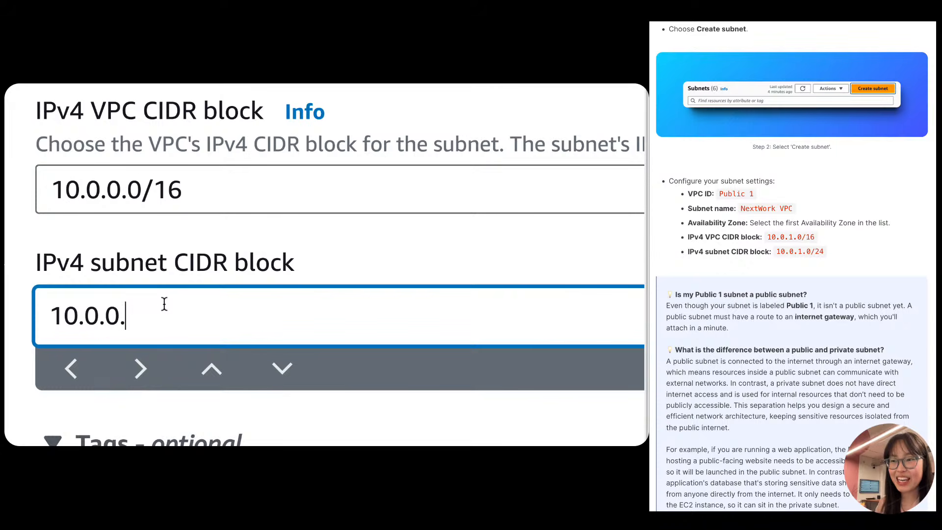
text(1)
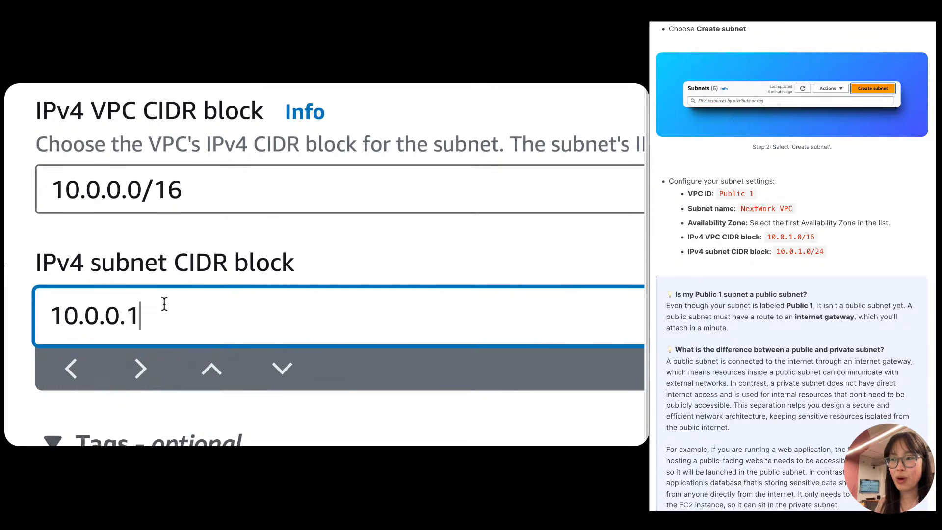
key(BackSpace)
text(2)
key(BackSpace)
text(3)
key(BackSpace)
text(4)
key(BackSpace)
text(5)
key(BackSpace)
text(7)
key(BackSpace)
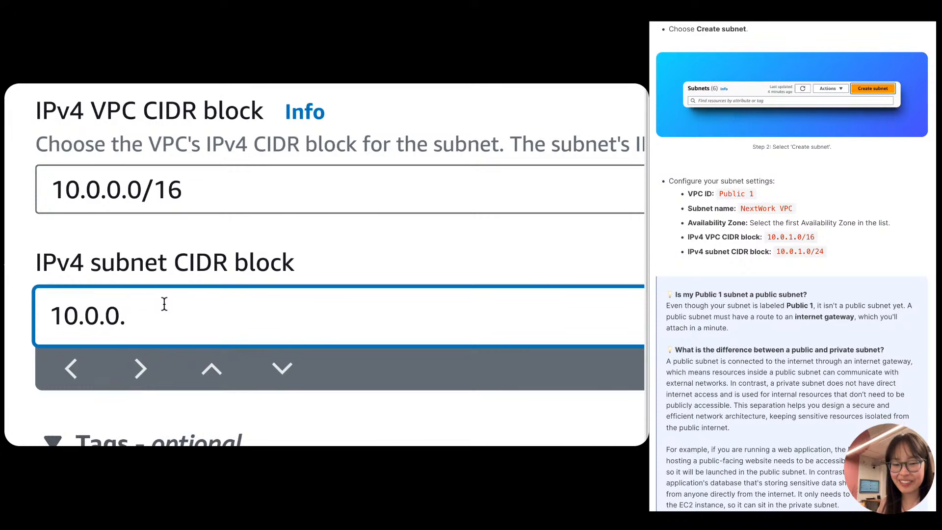
text(255)
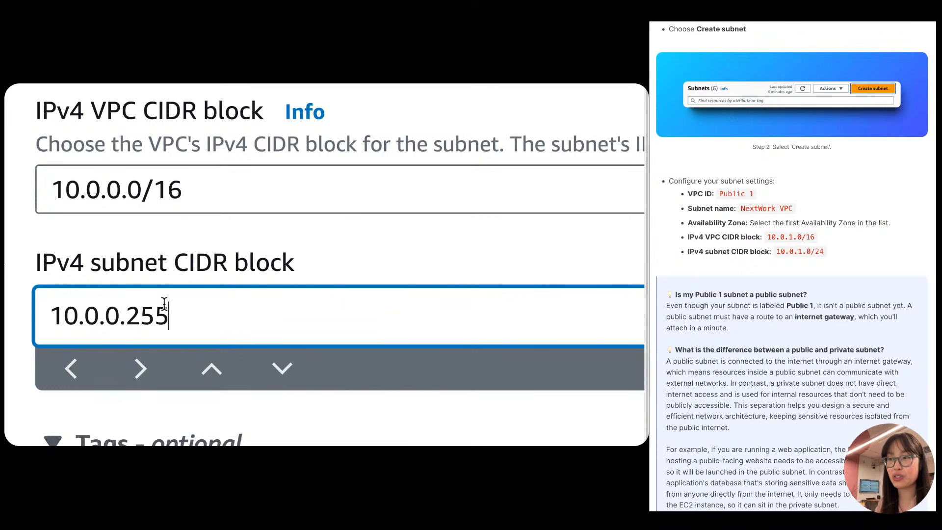
Restore the IPv4 subnet CIDR block to 10.0.0.0/24.
key(BackSpace)
key(BackSpace)
key(BackSpace)
text(0)
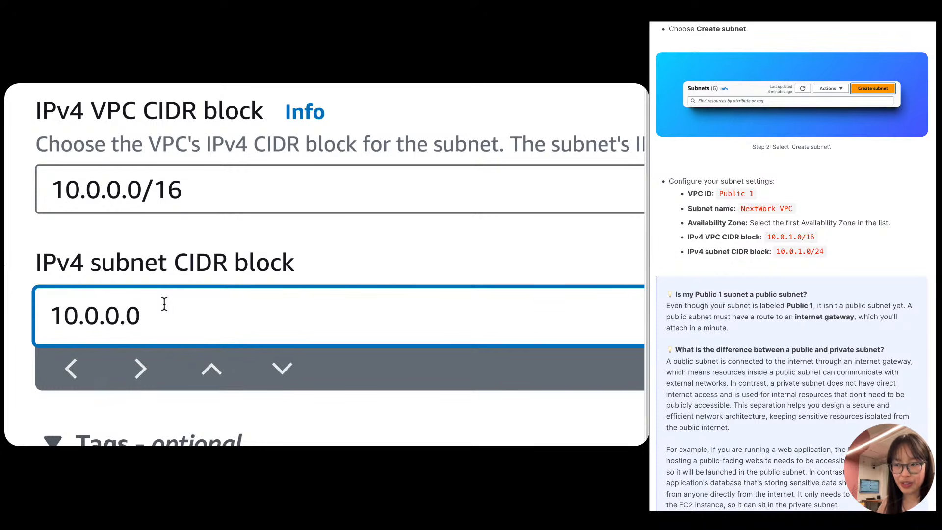
text(/24)
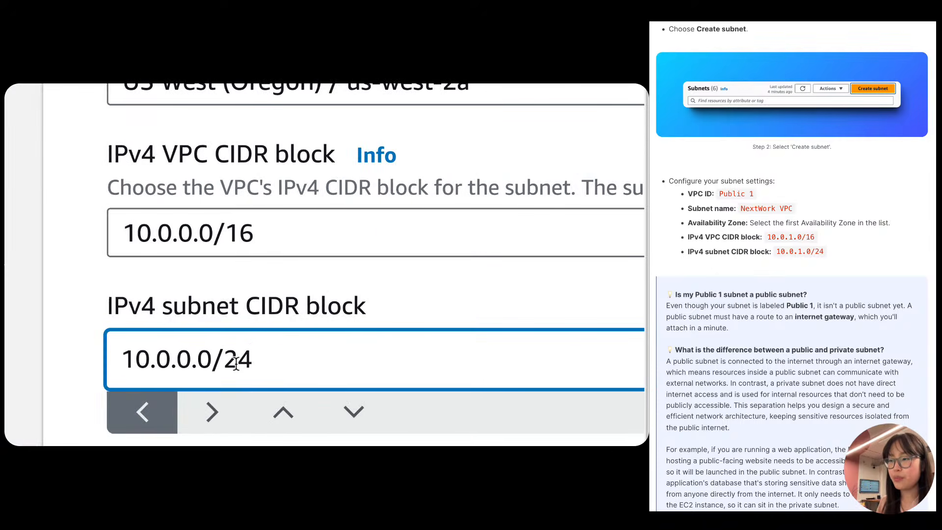
Try 10.0.0.255 in the IPv4 subnet CIDR block once more, and return the value to 10.0.0.0/24.
key(BackSpace)
key(BackSpace)
key(BackSpace)
key(BackSpace)
text(255)
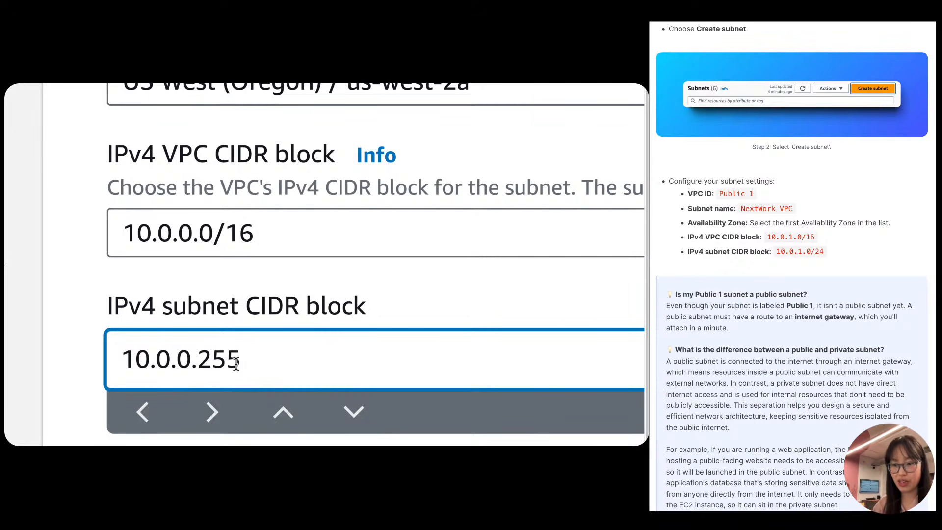
key(BackSpace)
key(BackSpace)
key(BackSpace)
text(0/24)
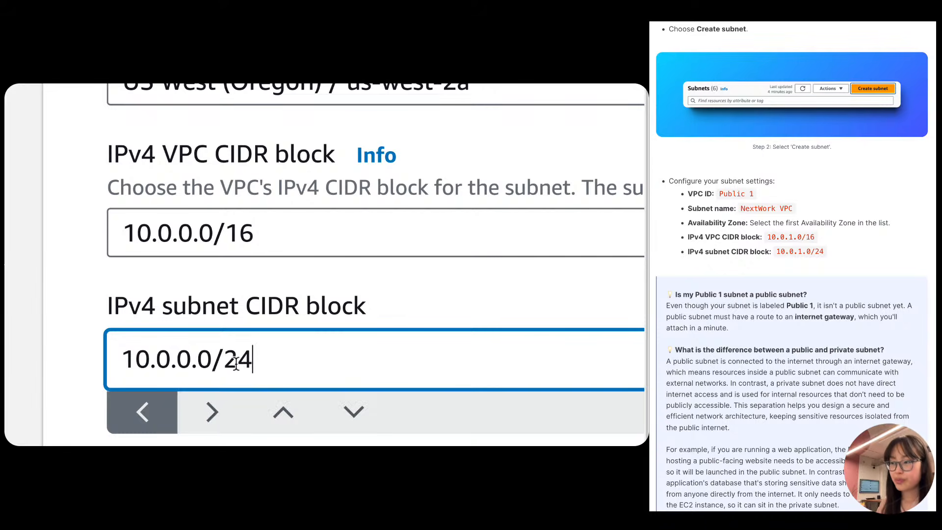
click(237, 324)
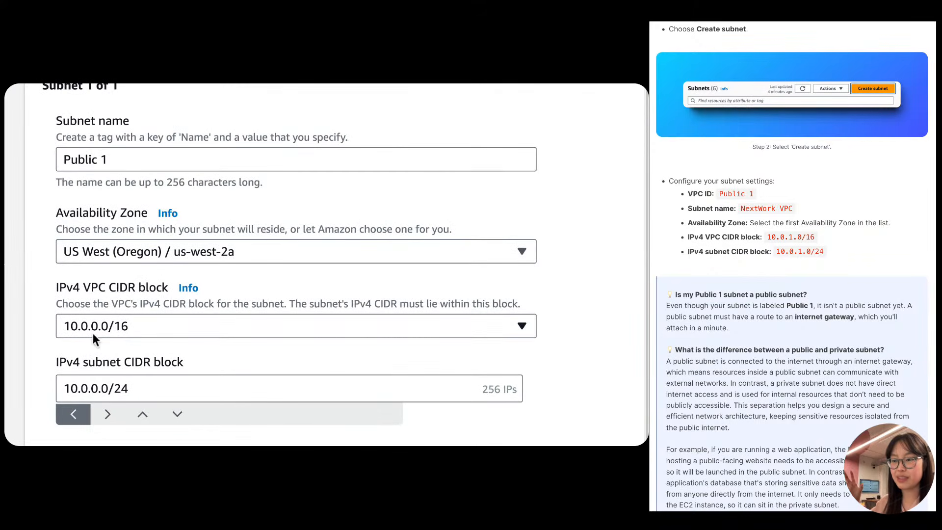
Examine the guide's architecture diagram and subnet instructions alongside the CIDR values in the subnet form.
scroll(108, 387, down, 2)
scroll(104, 388, down, 2)
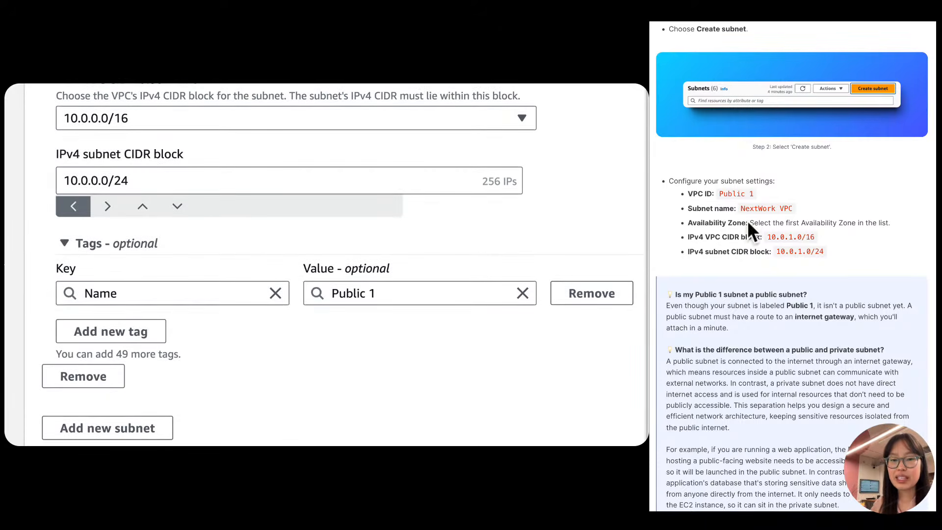
scroll(748, 222, up, 10)
scroll(747, 220, up, 8)
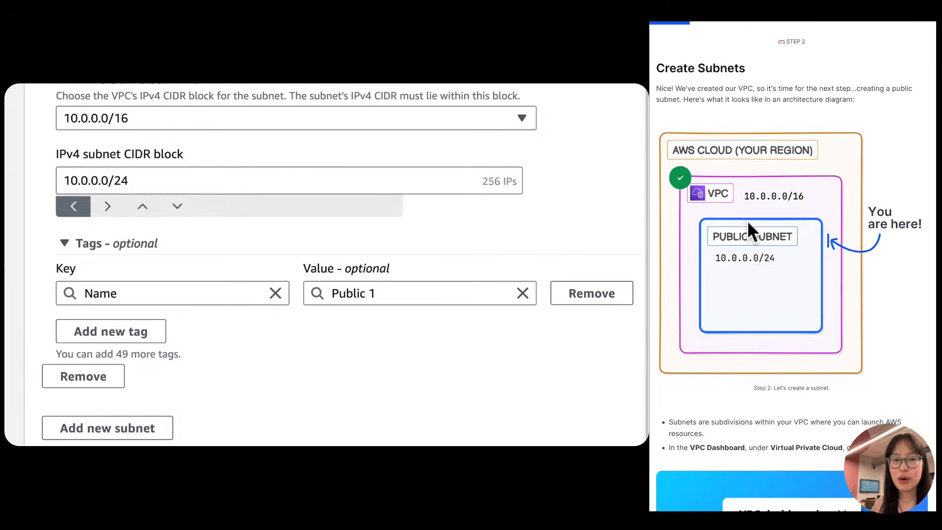
scroll(750, 226, down, 1)
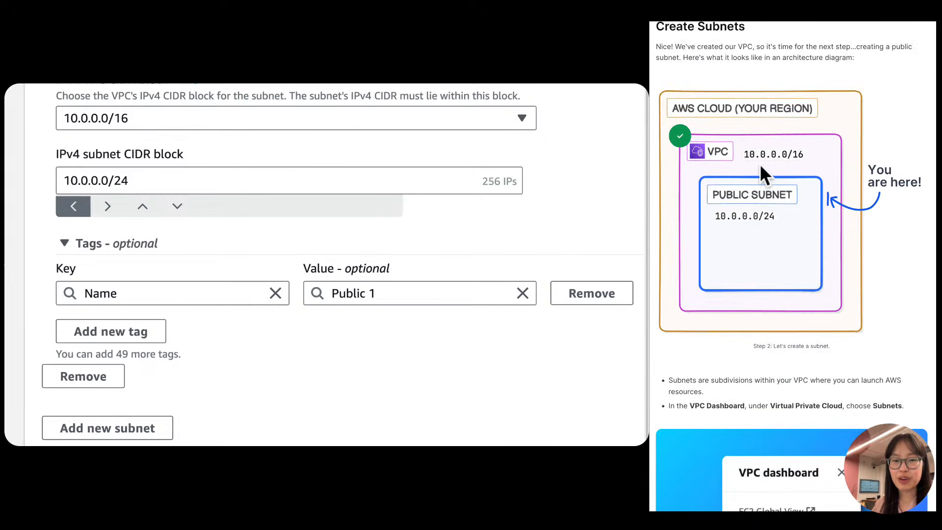
scroll(760, 163, up, 5)
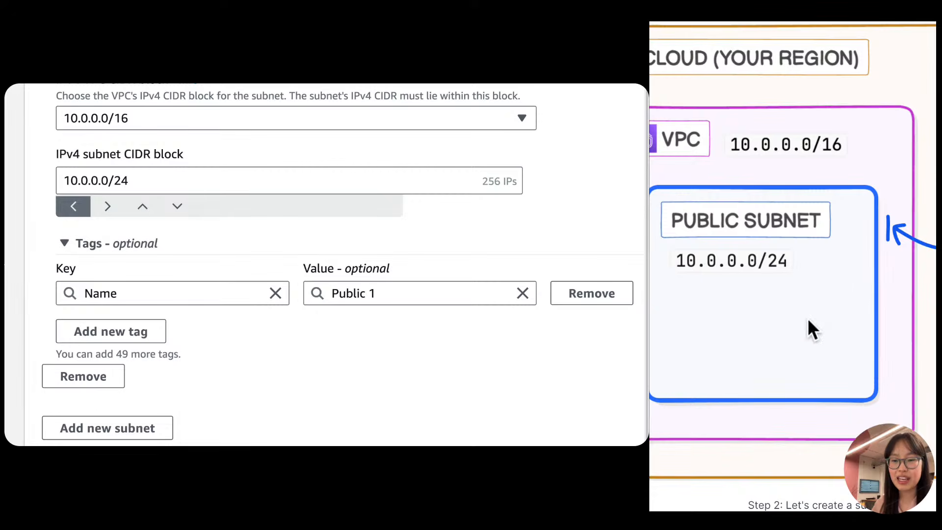
scroll(690, 240, down, 3)
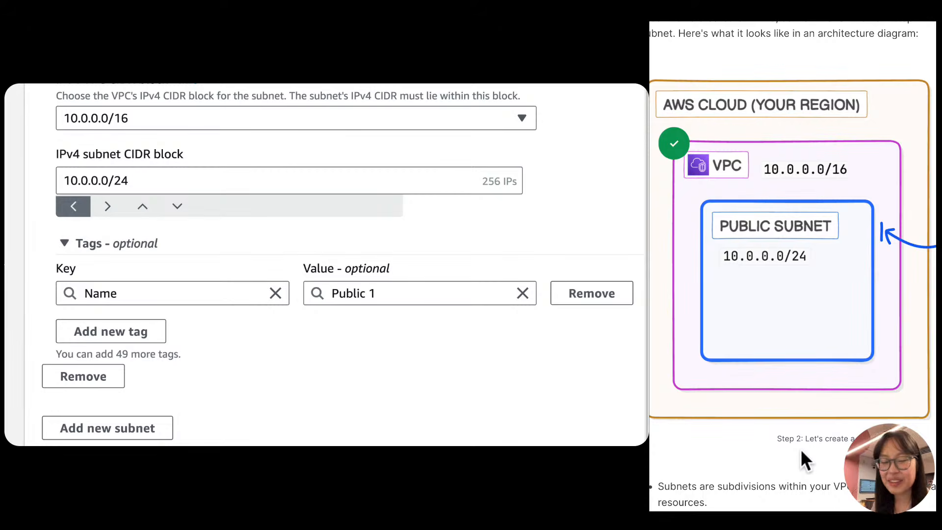
scroll(758, 342, down, 5)
scroll(759, 342, down, 14)
scroll(758, 342, down, 20)
scroll(759, 342, down, 5)
scroll(759, 341, up, 15)
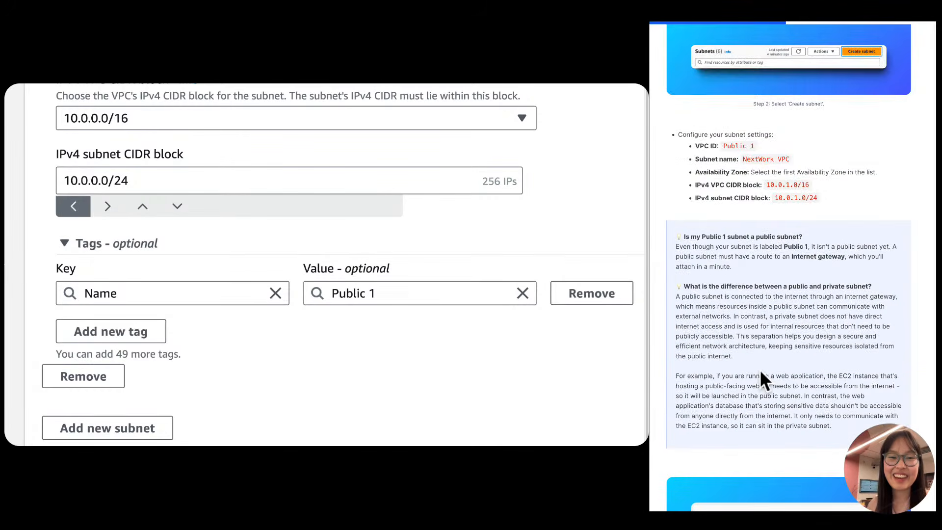
Follow the guide's subnet creation instruction and create the Public 1 subnet with the configured settings.
scroll(789, 267, down, 10)
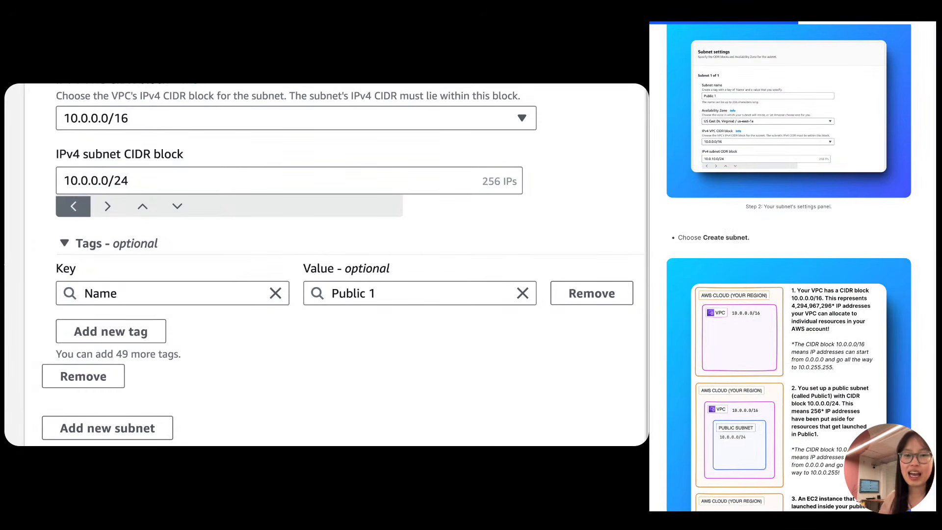
scroll(789, 267, down, 3)
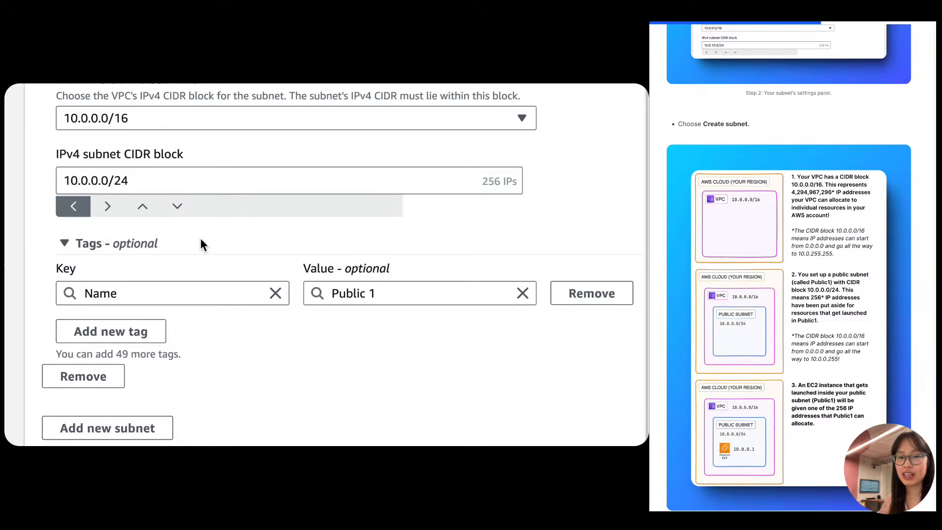
scroll(201, 239, down, 1)
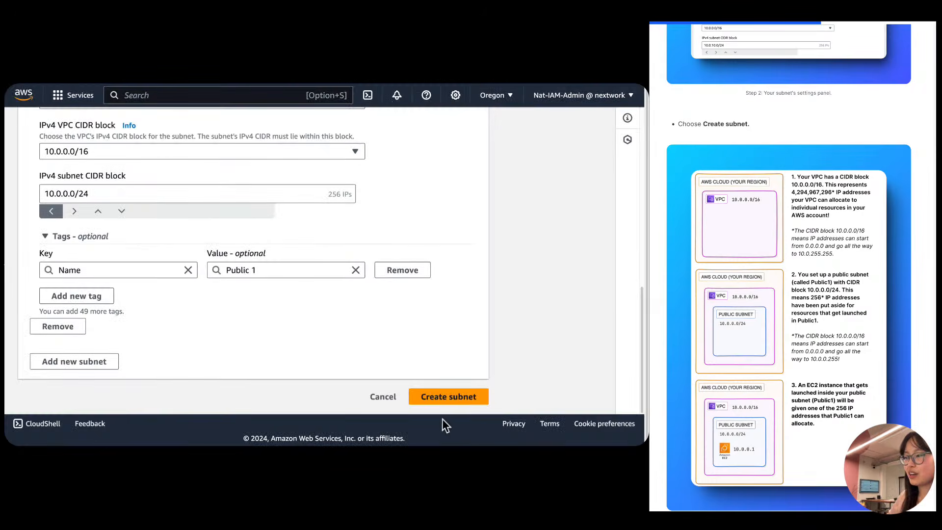
click(447, 398)
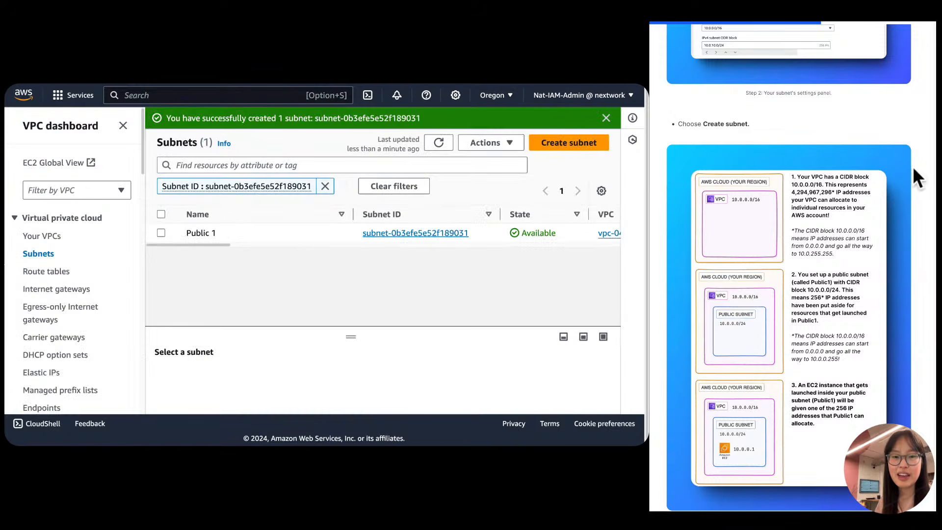
Study the guide's recap of how IP addresses are allocated across the VPC, the public subnet and an EC2 instance.
scroll(813, 181, down, 2)
scroll(813, 179, down, 1)
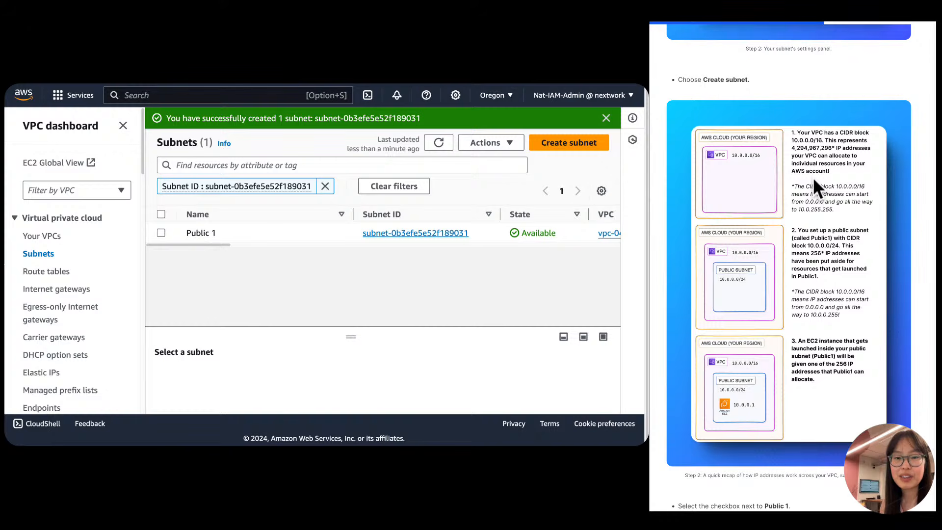
scroll(814, 178, up, 5)
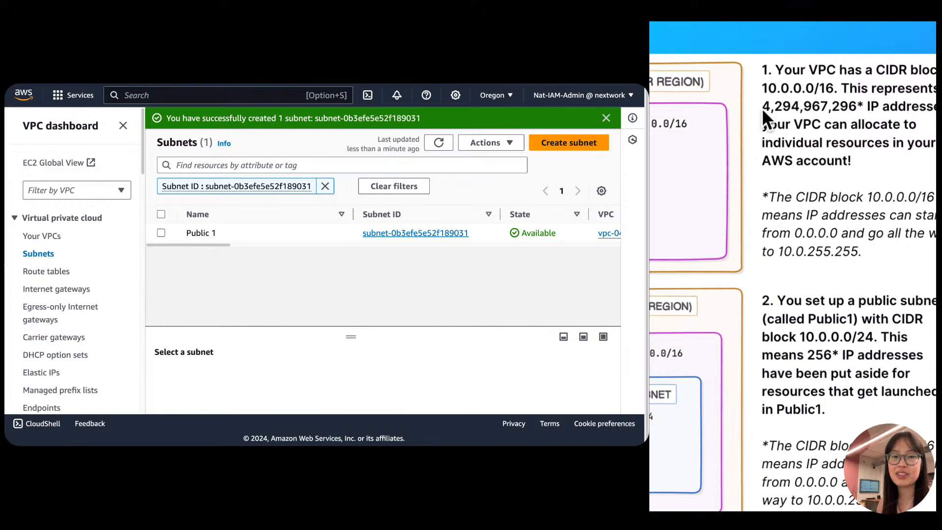
scroll(725, 211, down, 5)
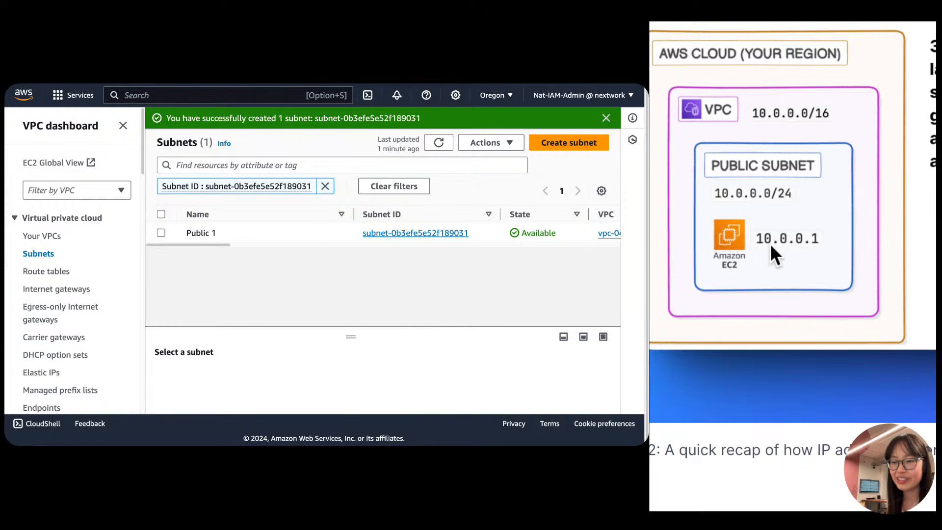
scroll(770, 244, down, 3)
scroll(770, 244, down, 3)
scroll(770, 244, up, 2)
scroll(770, 244, down, 3)
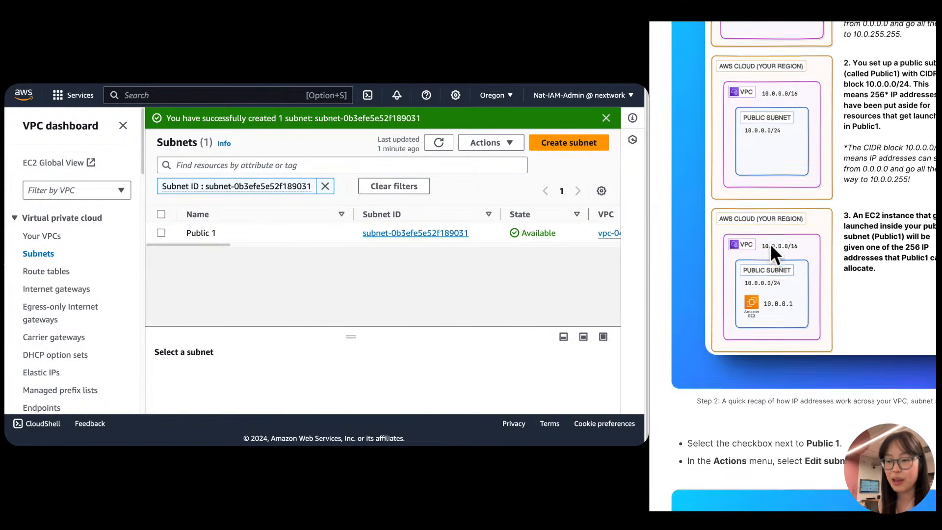
scroll(770, 244, right, 2)
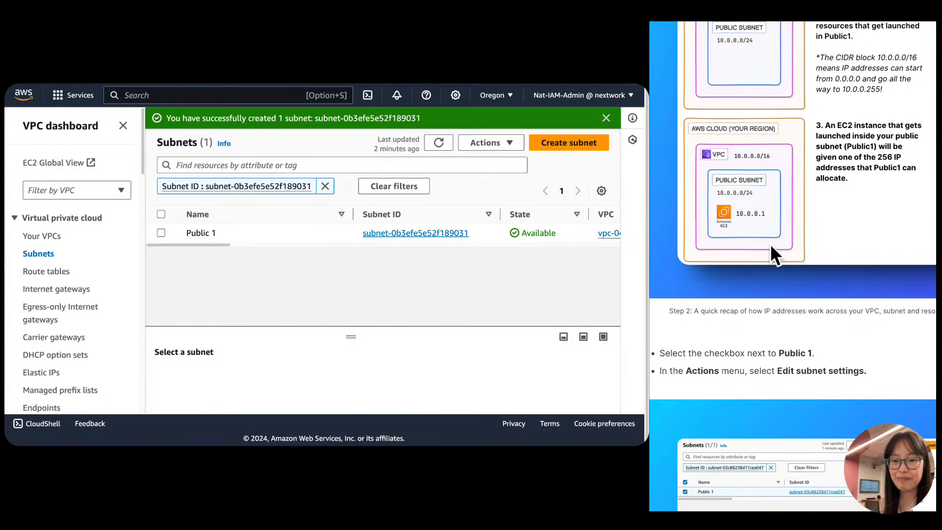
scroll(770, 246, down, 1)
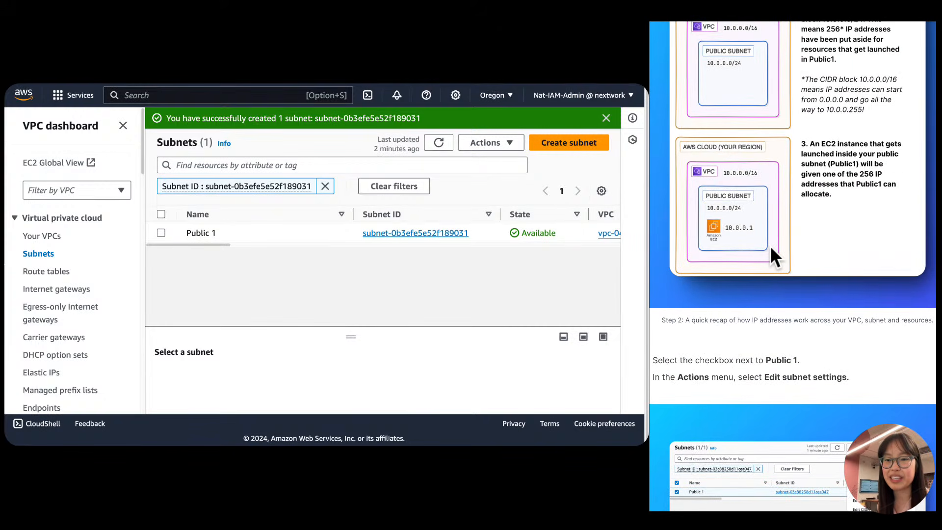
scroll(769, 246, right, 1)
scroll(770, 245, left, 1)
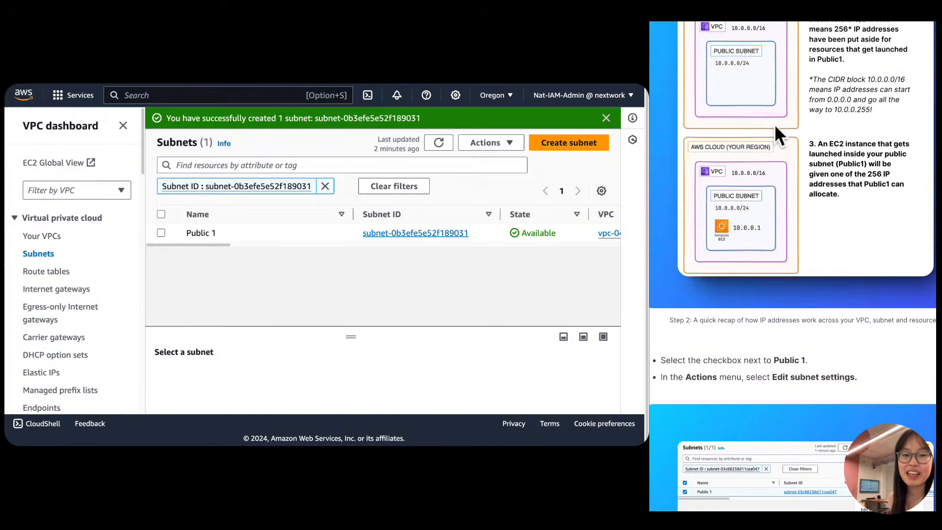
Select the Public 1 subnet and open its subnet settings for editing.
scroll(780, 168, down, 5)
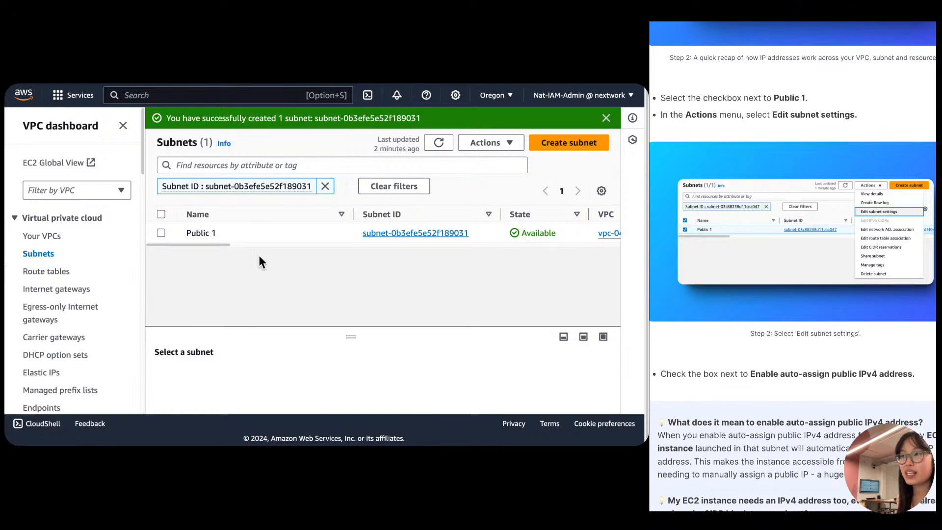
click(160, 233)
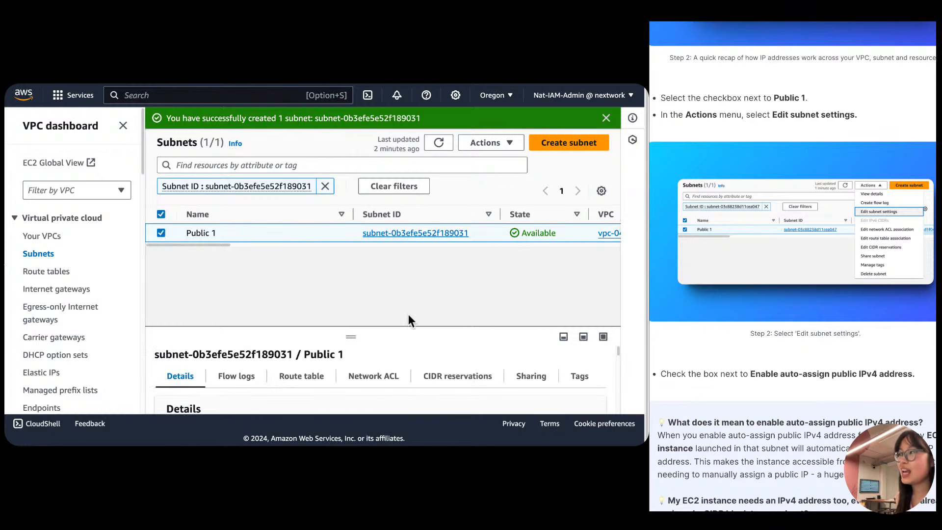
click(507, 145)
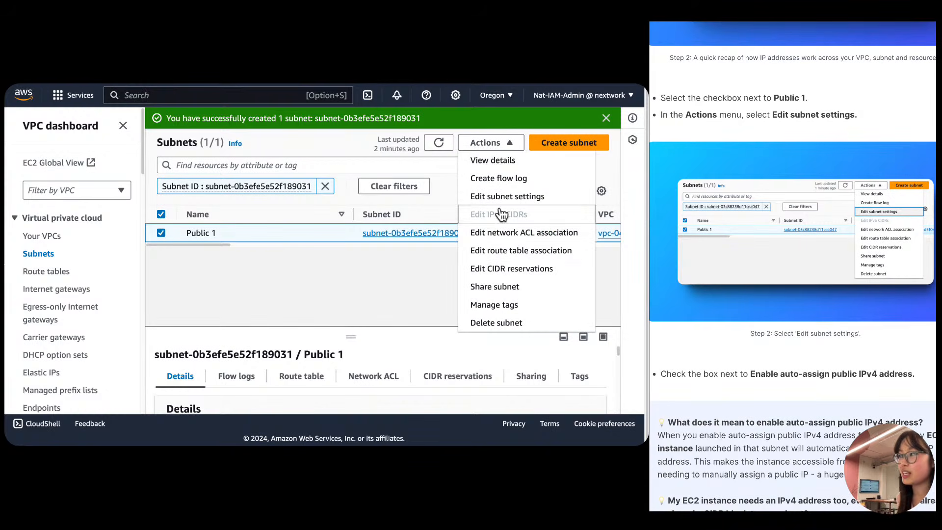
click(504, 199)
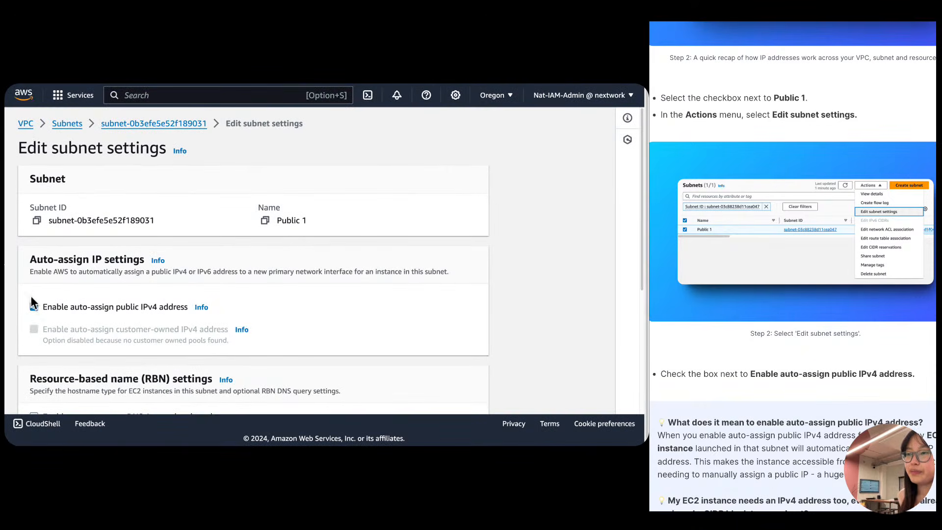
Save the Public 1 subnet's settings with auto-assign public IPv4 address enabled.
scroll(32, 288, down, 5)
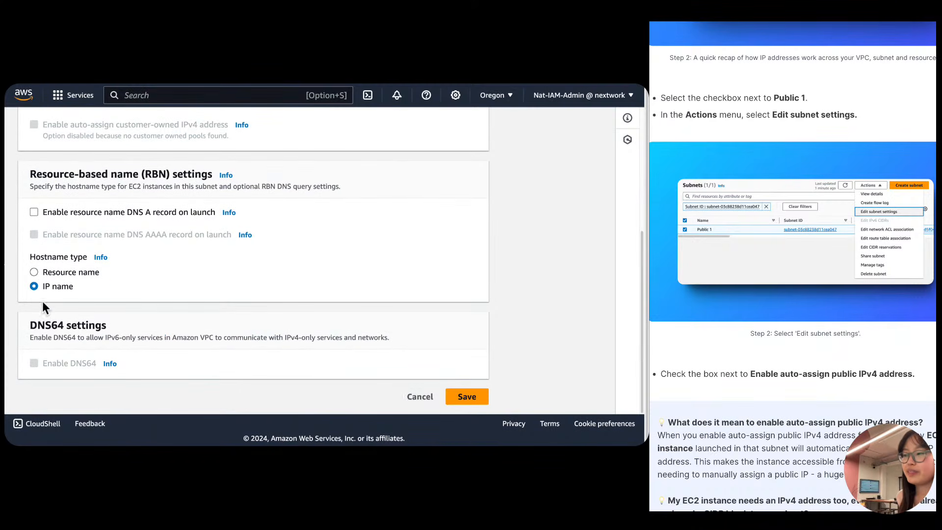
click(469, 400)
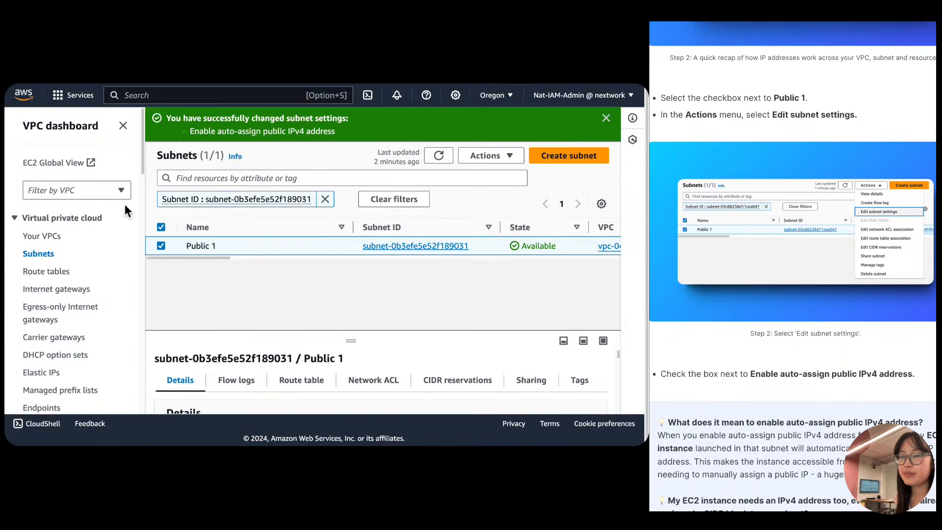
Read the guide's explanation of auto-assigned public IPv4 addresses and the remaining subnet instructions.
scroll(681, 243, down, 4)
scroll(680, 242, down, 10)
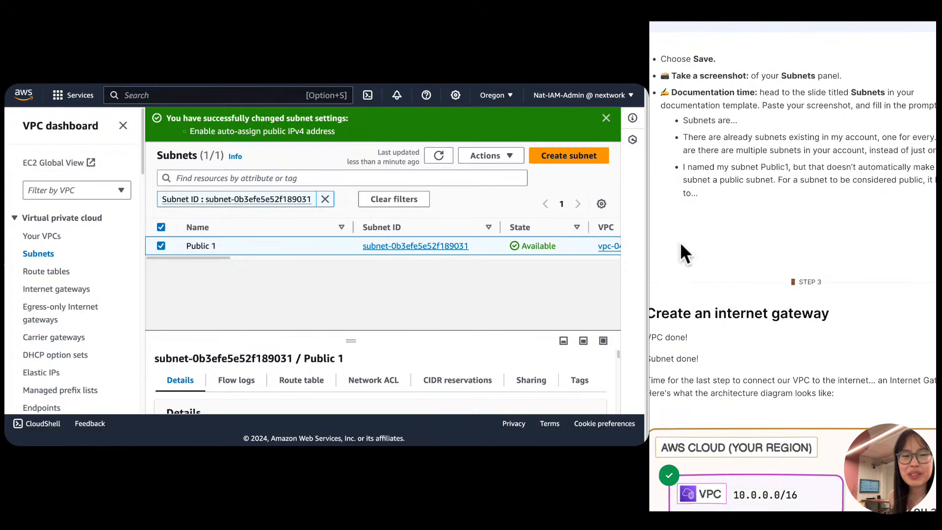
scroll(680, 242, up, 8)
scroll(680, 242, down, 1)
scroll(680, 243, up, 1)
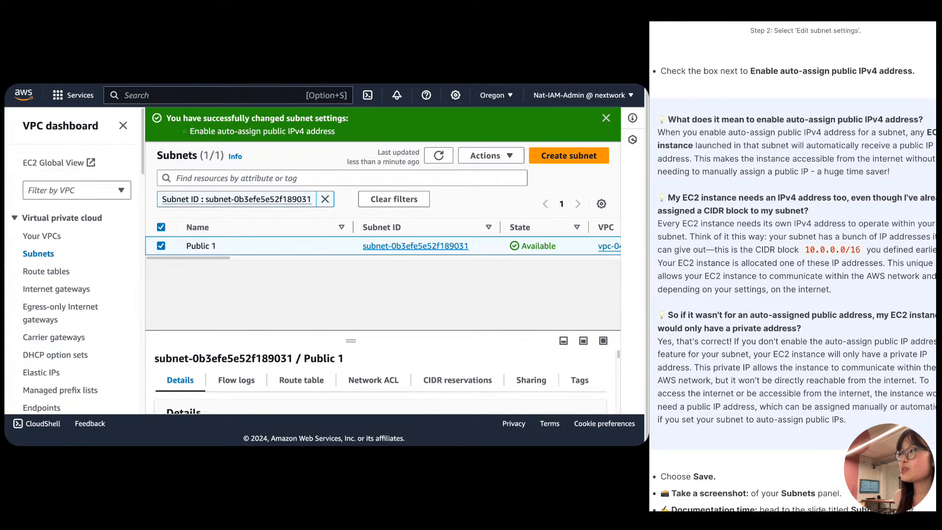
Reopen the Public 1 subnet's settings and review the auto-assign public IPv4 address option.
click(491, 156)
click(483, 210)
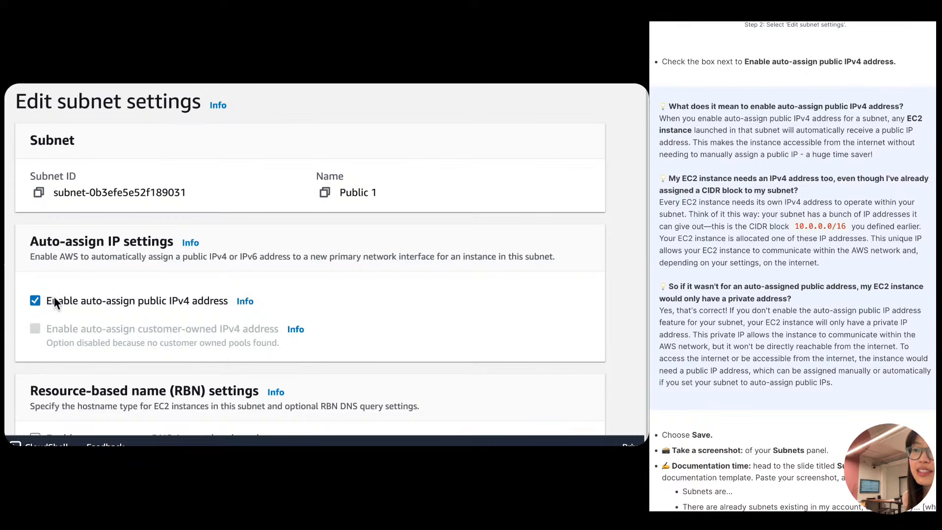
drag(136, 308, 79, 306)
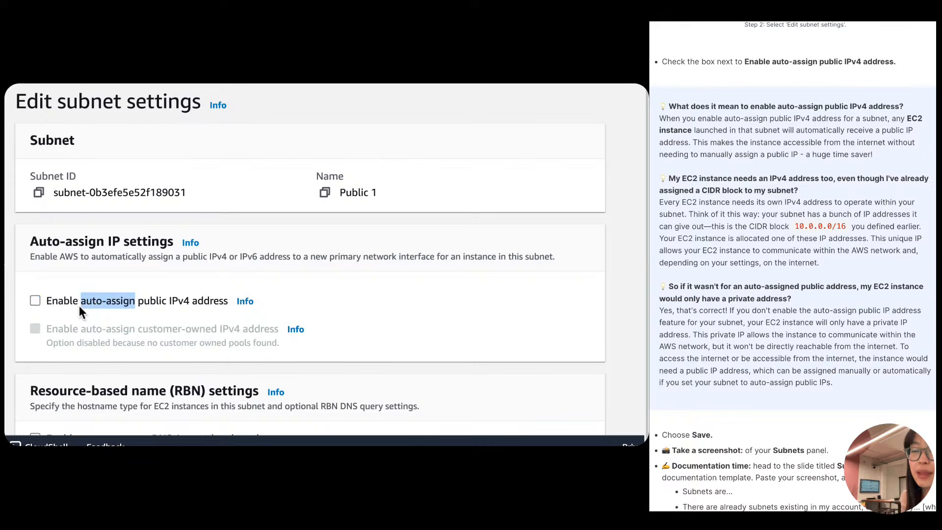
click(78, 306)
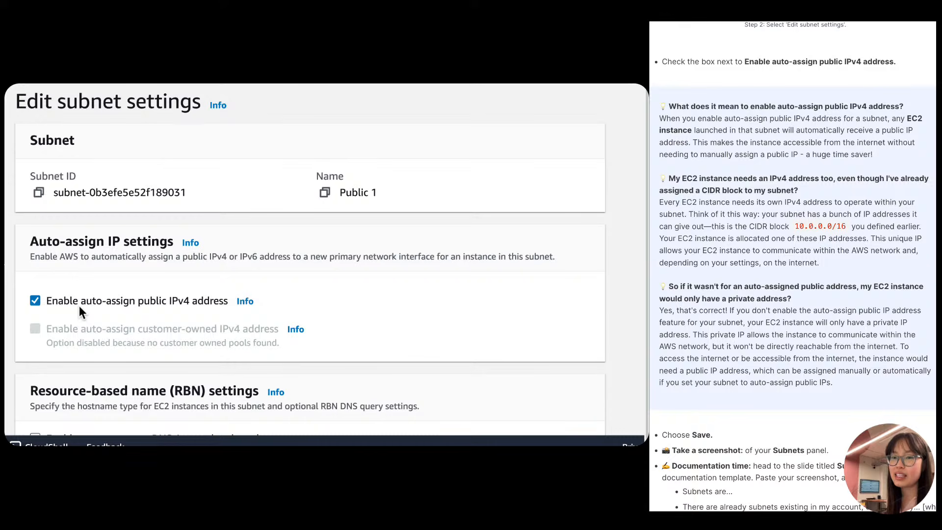
drag(86, 305, 136, 304)
click(135, 304)
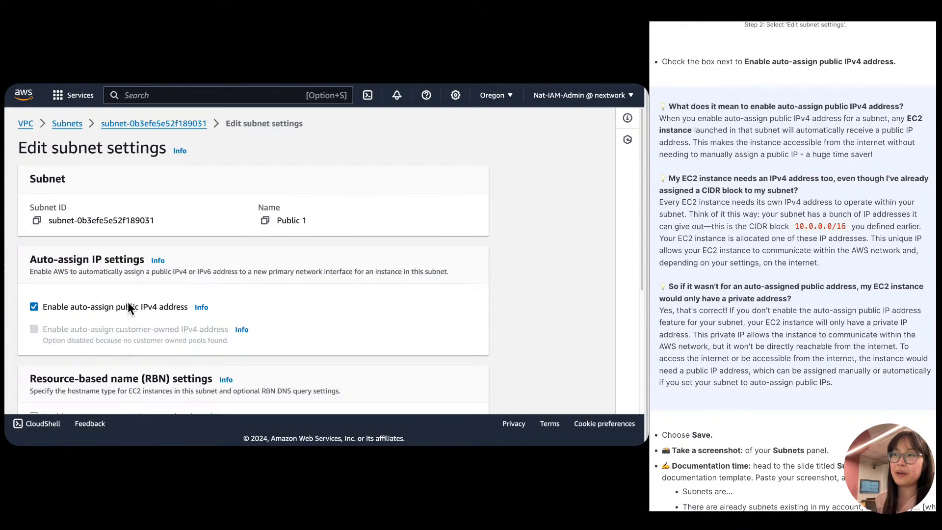
Leave the subnet settings without saving and return to the unfiltered list of subnets.
click(166, 126)
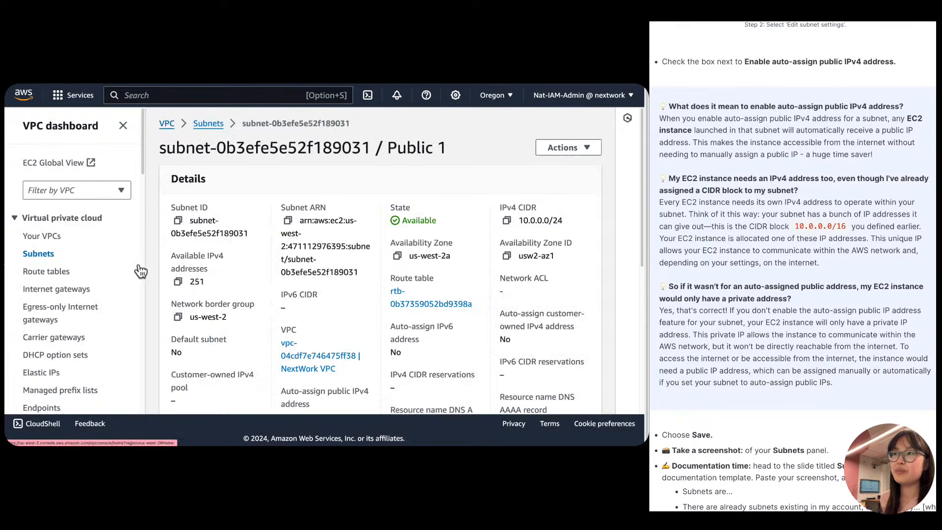
scroll(204, 278, down, 5)
scroll(204, 278, up, 5)
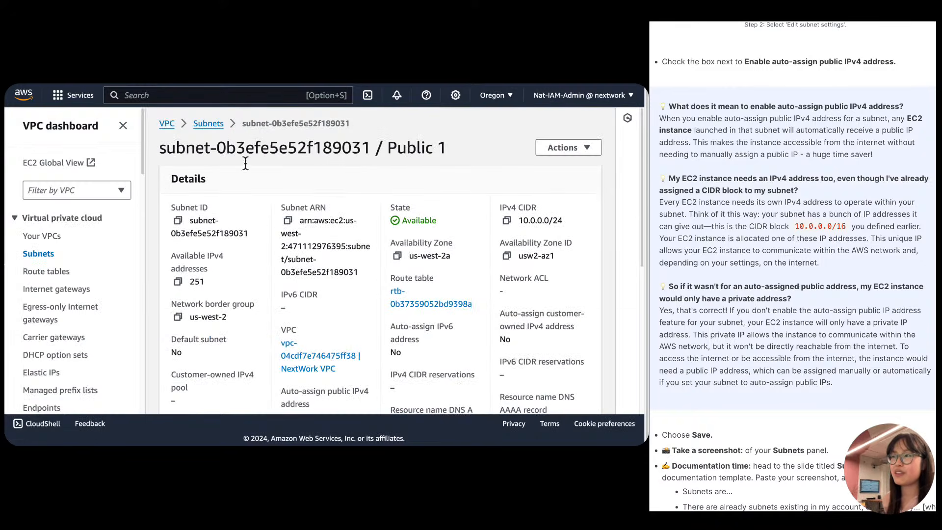
click(218, 125)
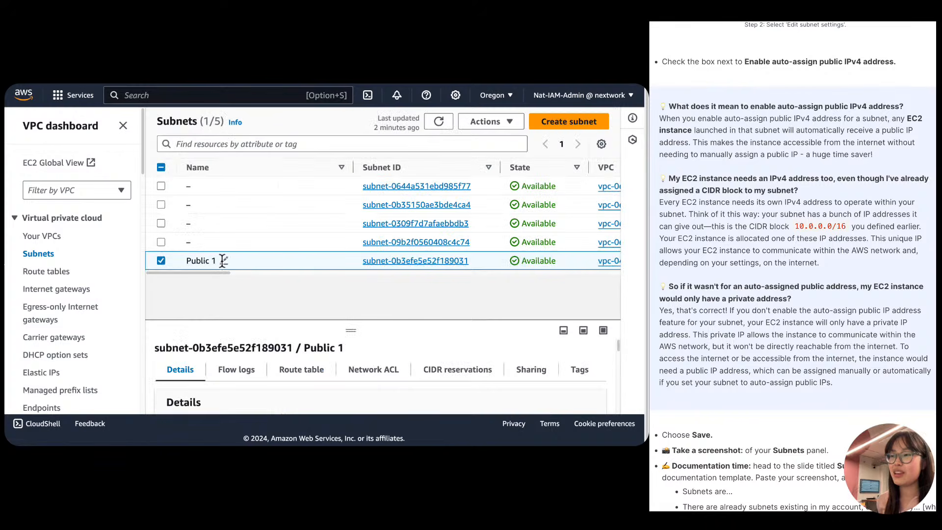
drag(349, 330, 352, 276)
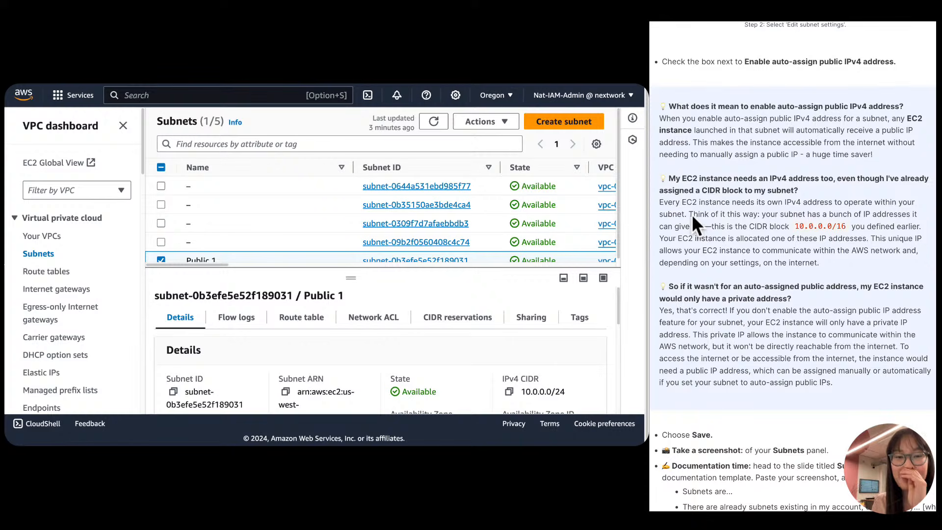
Follow the guide's screenshot instruction by fitting all rows in view and capturing the Subnets list including Public 1.
scroll(693, 217, down, 6)
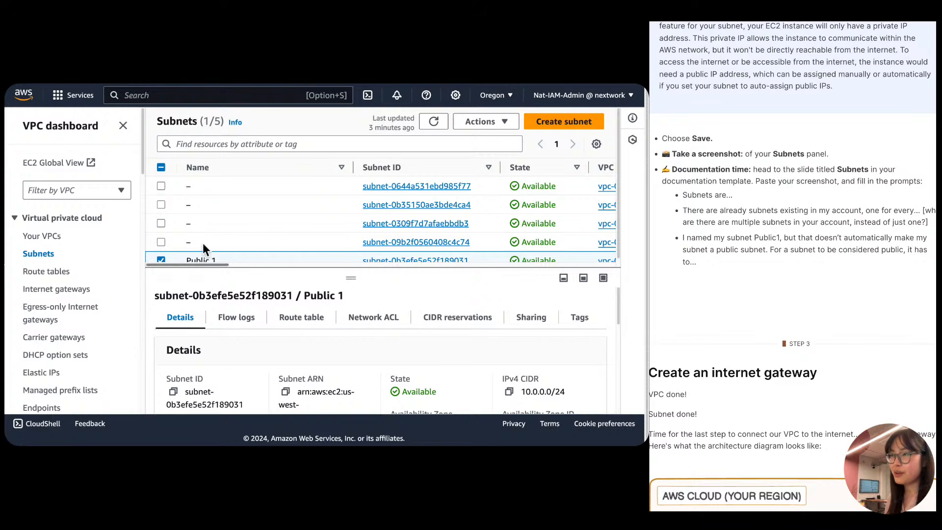
scroll(223, 211, down, 1)
drag(346, 280, 351, 303)
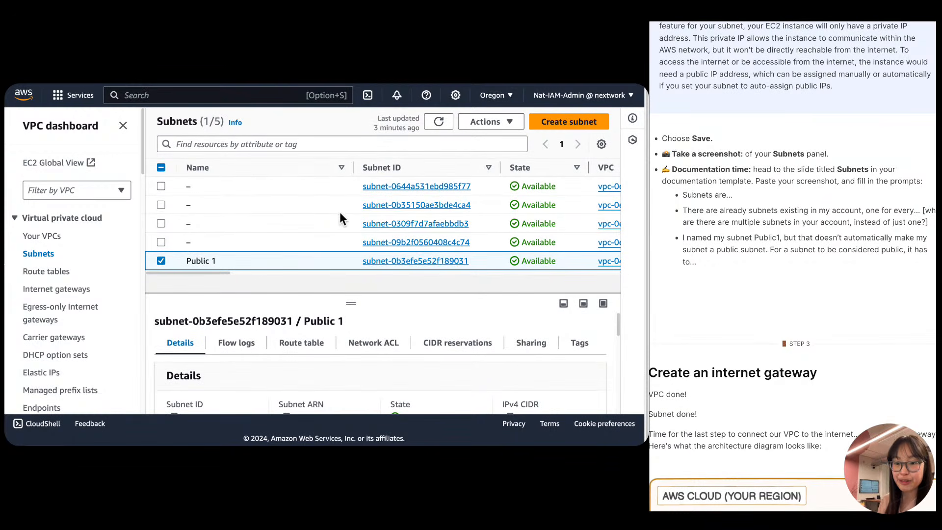
key(super+shift+4)
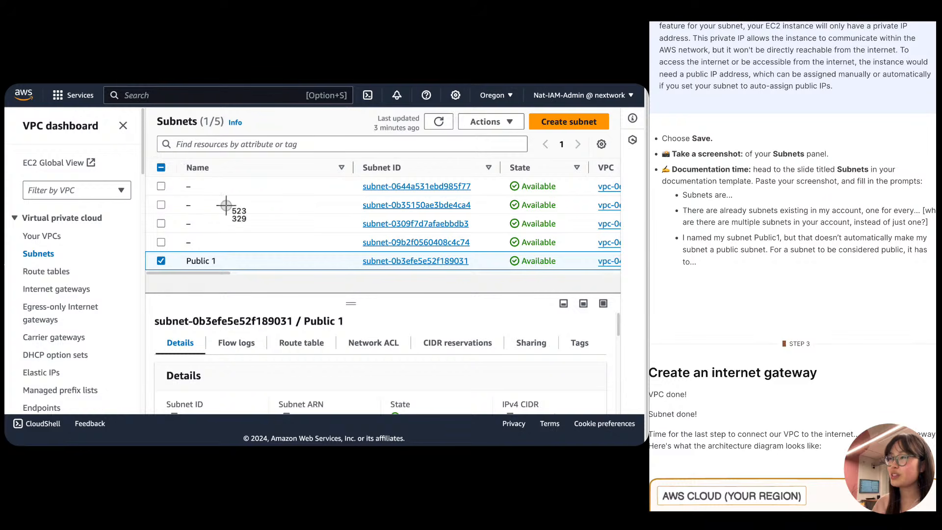
drag(145, 109, 620, 276)
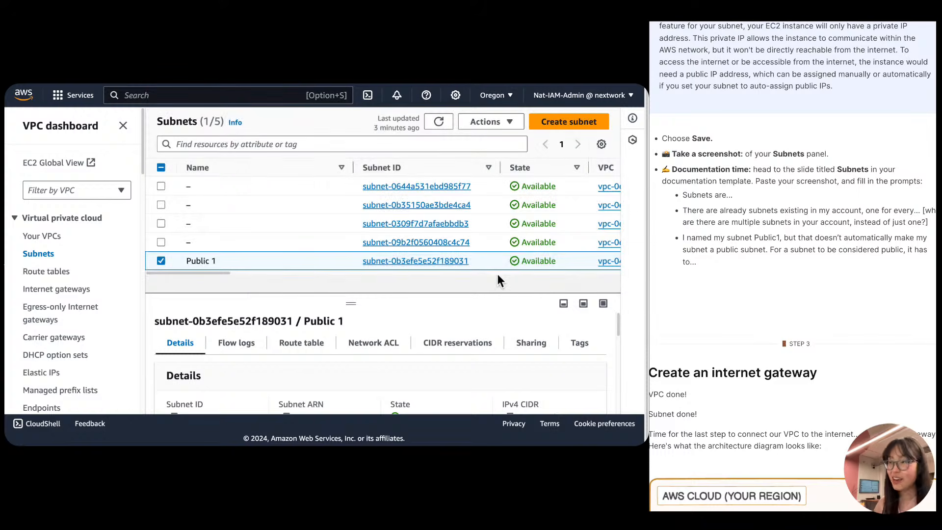
Switch to the Canva documentation template and paste the subnet screenshot into the image frame under "My created subnet!" on the Subnets slide.
key(ctrl+Tab)
scroll(352, 294, down, 6)
scroll(352, 297, down, 5)
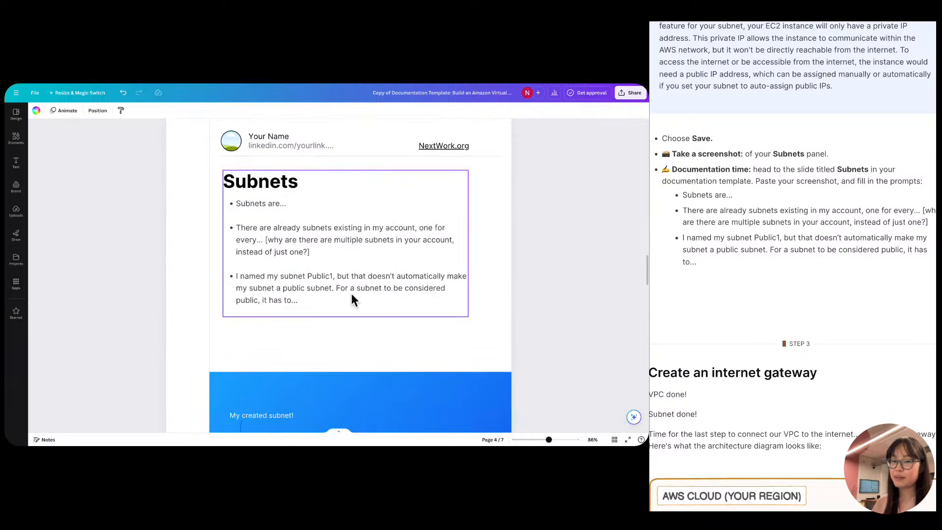
click(216, 265)
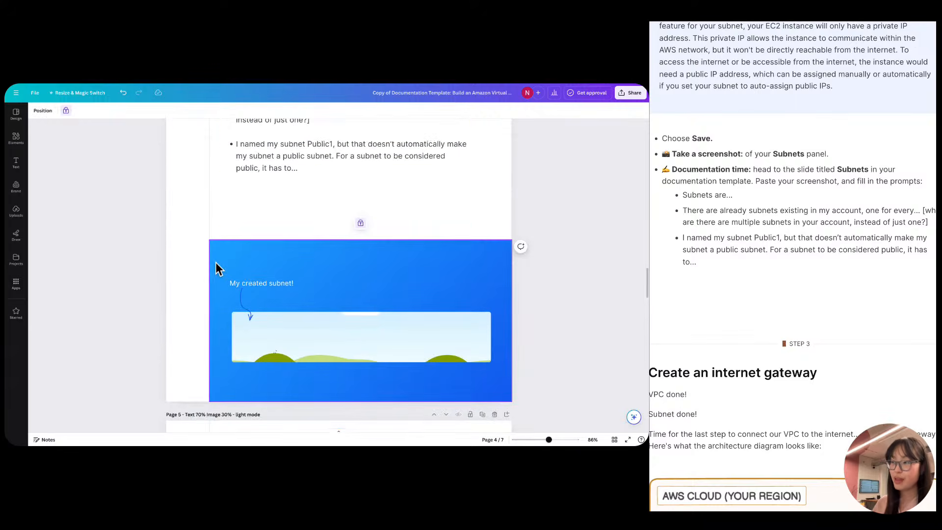
key(ctrl+v)
drag(283, 222, 290, 346)
double_click(293, 343)
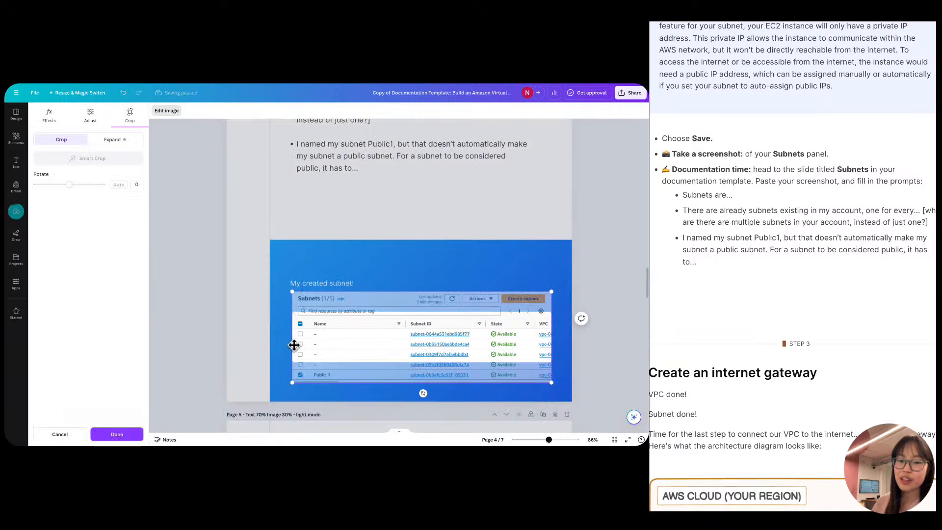
click(232, 308)
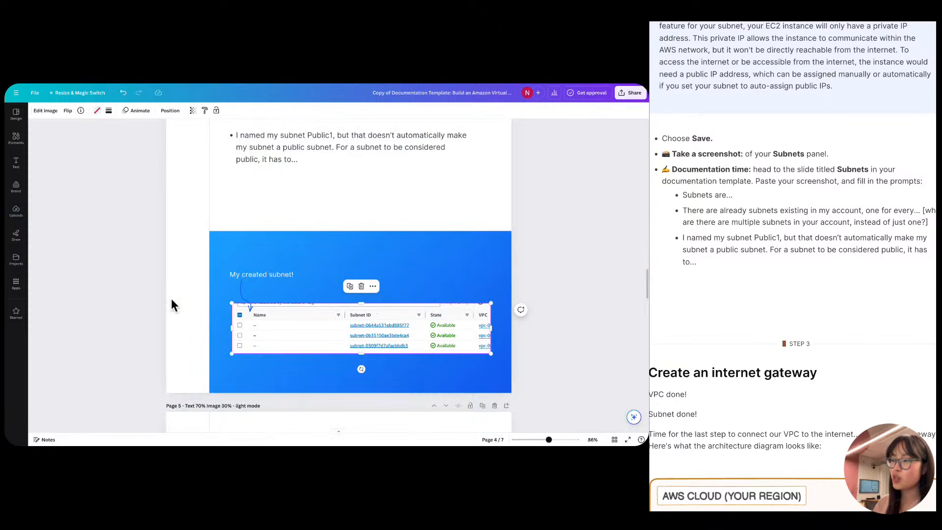
Extend the screenshot frame upward and downward so the whole subnet list down to the Public 1 row is shown.
scroll(308, 349, up, 5)
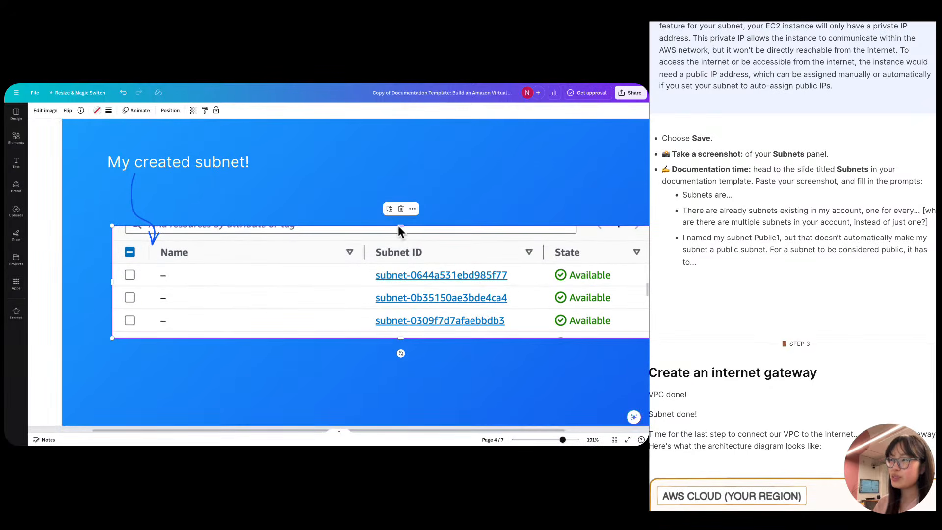
scroll(399, 227, up, 5)
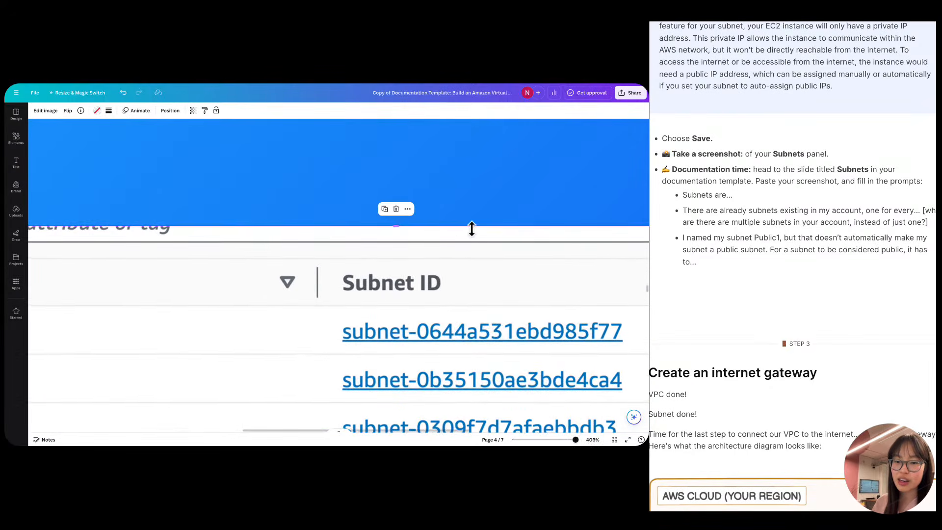
scroll(414, 275, up, 2)
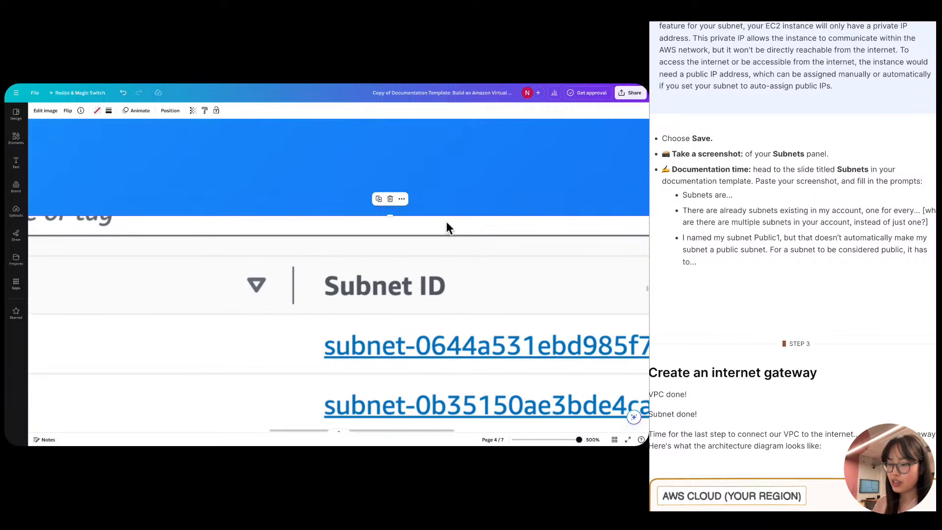
scroll(445, 216, down, 5)
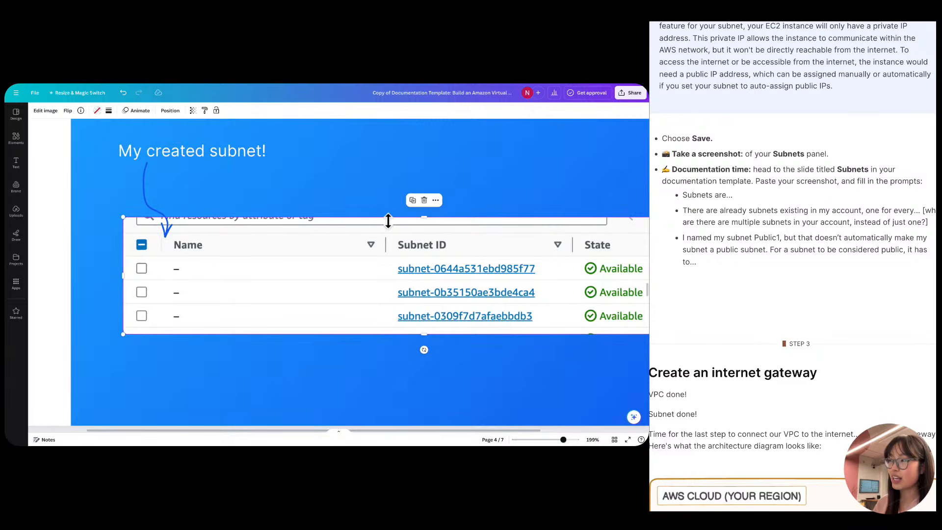
drag(389, 223, 394, 170)
drag(391, 335, 402, 384)
scroll(403, 384, down, 1)
scroll(403, 384, down, 3)
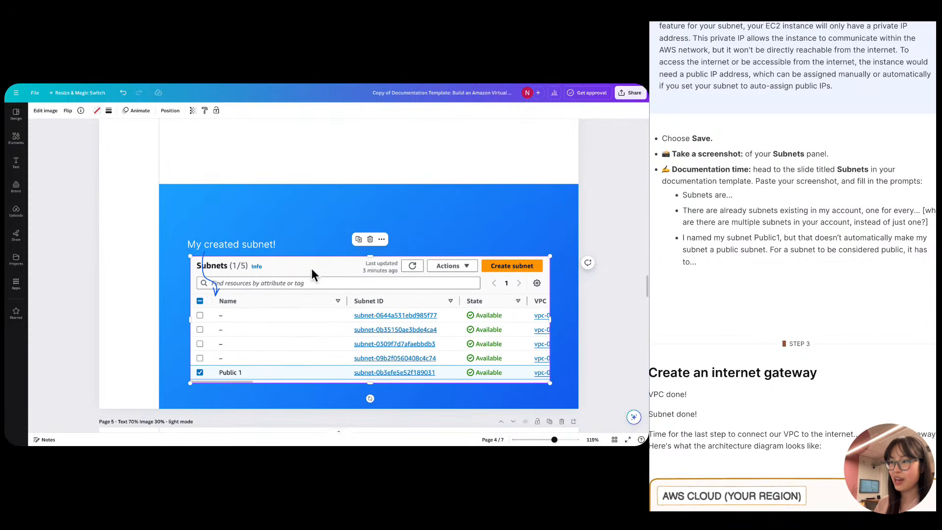
Move the "My created subnet!" caption and its arrow together above the screenshot.
click(220, 278)
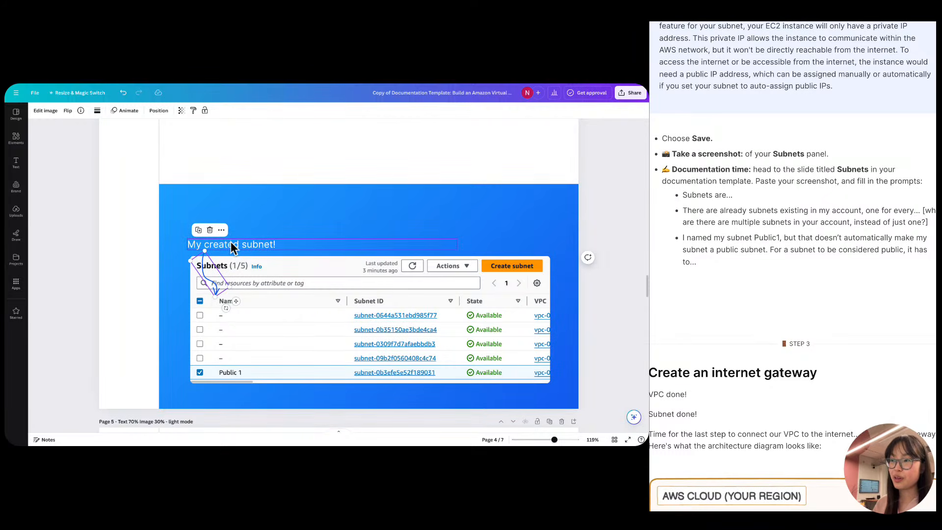
scroll(216, 267, up, 5)
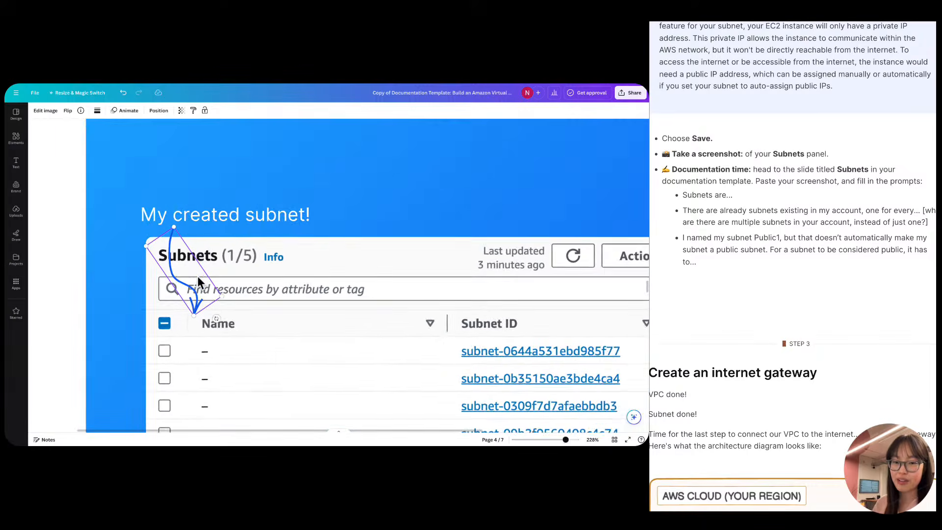
click(218, 219)
scroll(217, 223, down, 5)
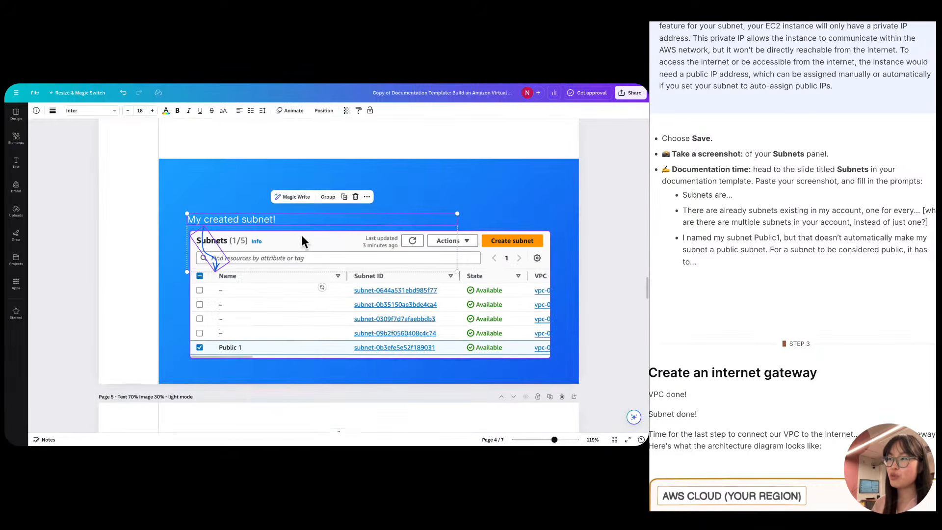
drag(303, 237, 304, 194)
click(146, 216)
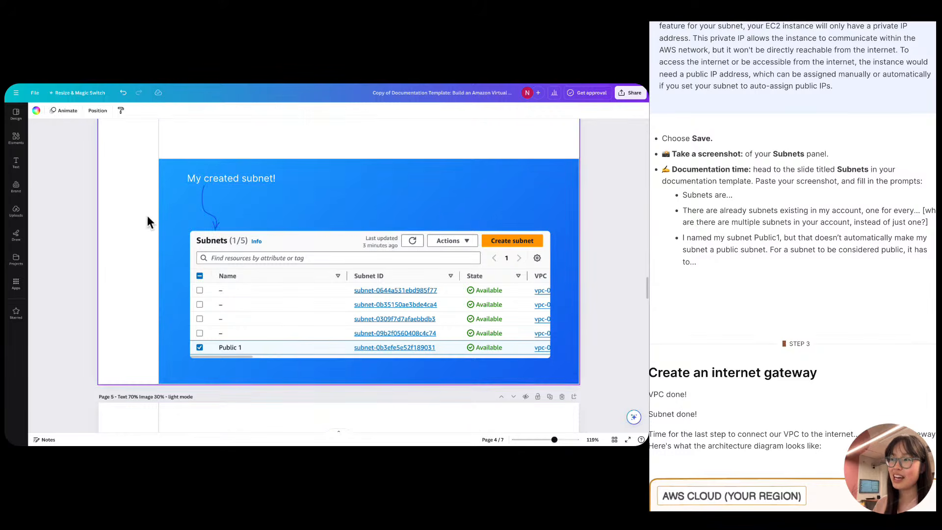
Shift the "My created subnet!" caption slightly down, closer to the start of its arrow.
scroll(320, 270, down, 1)
click(216, 220)
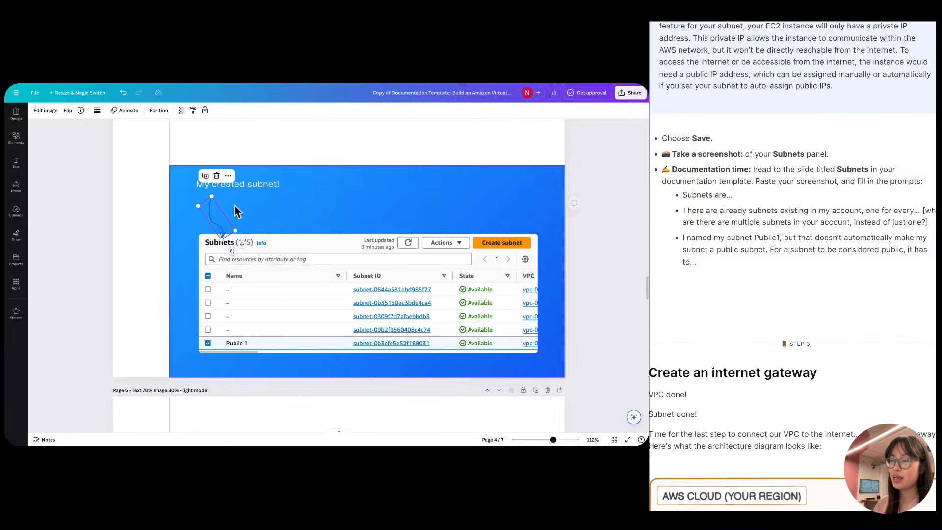
click(247, 188)
click(185, 216)
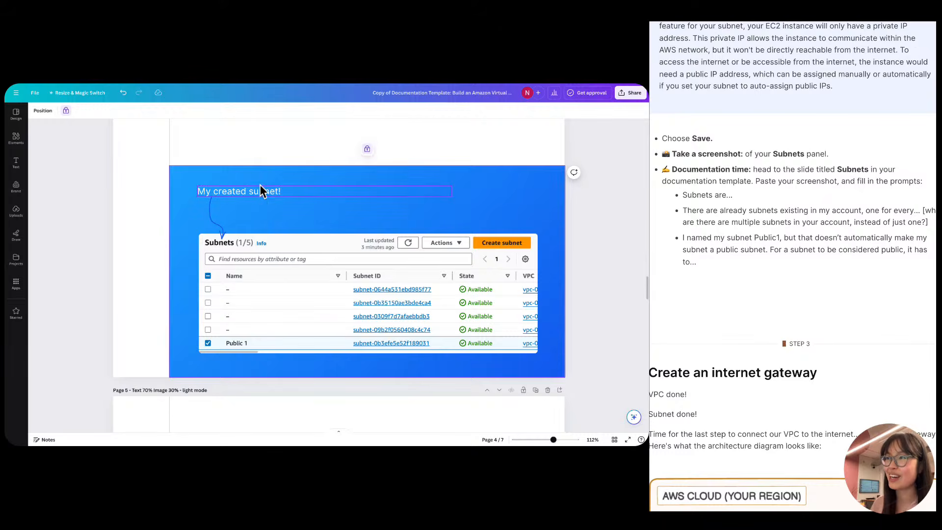
click(204, 237)
Complete the first bullet on the Subnets slide as "Subnets are subsections of my VPC, just like how neighbourhoods are subsections of a city.".
scroll(205, 282, up, 3)
scroll(206, 282, up, 3)
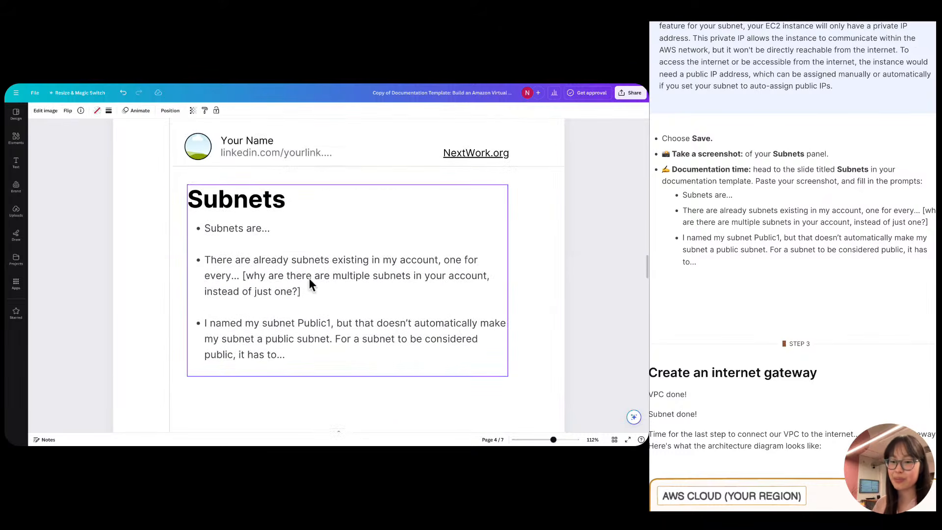
click(264, 235)
click(283, 229)
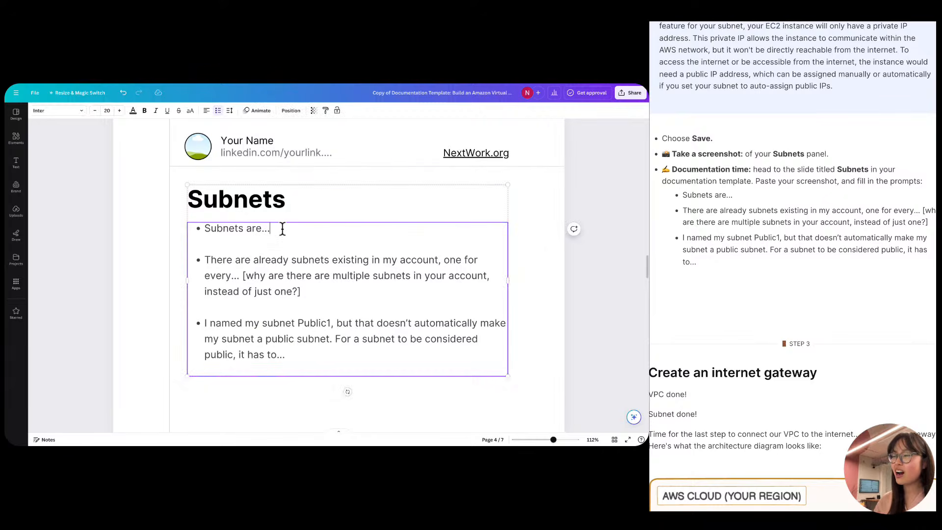
scroll(283, 229, up, 1)
scroll(283, 228, up, 5)
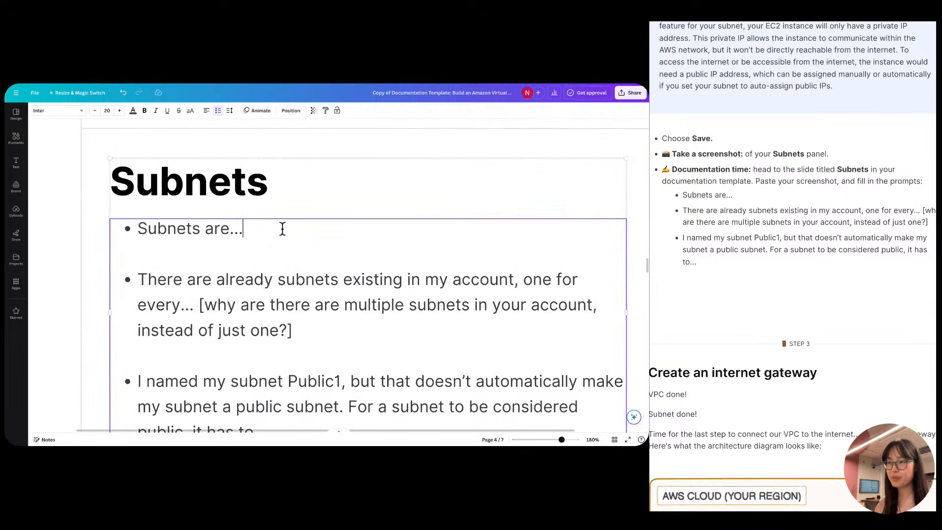
text(subs)
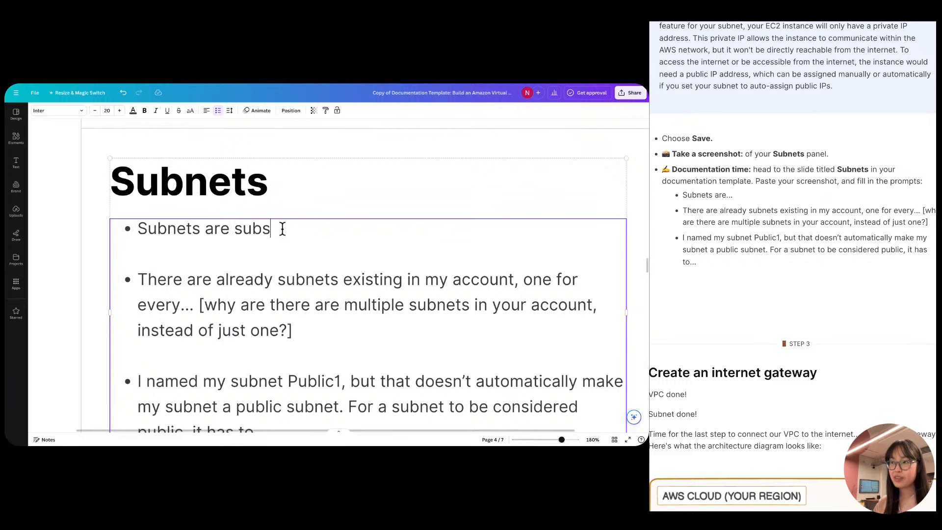
text(ections of my)
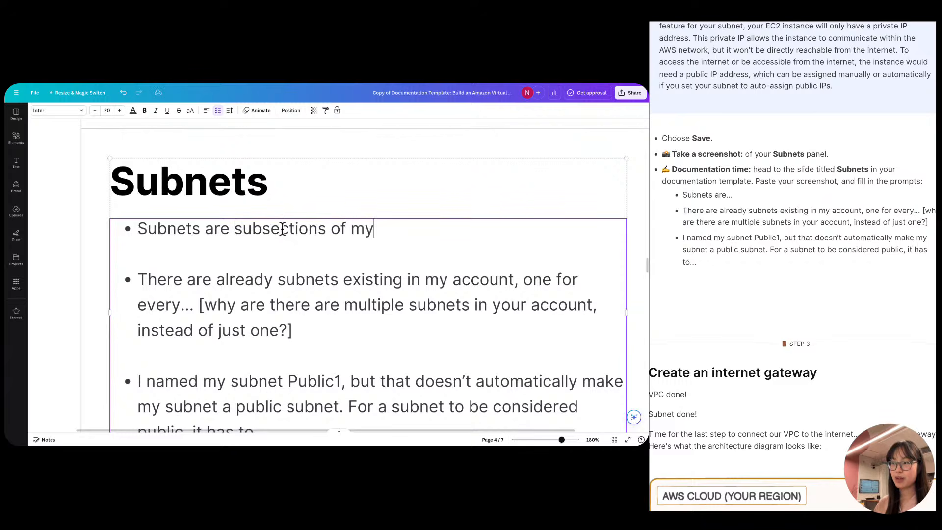
text( VPC, just like how neighbo)
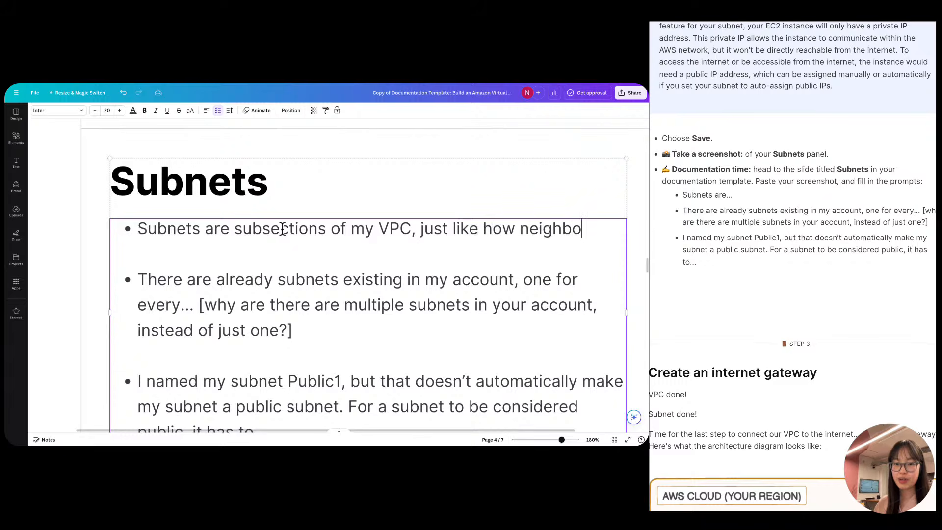
text(urhoods are sub)
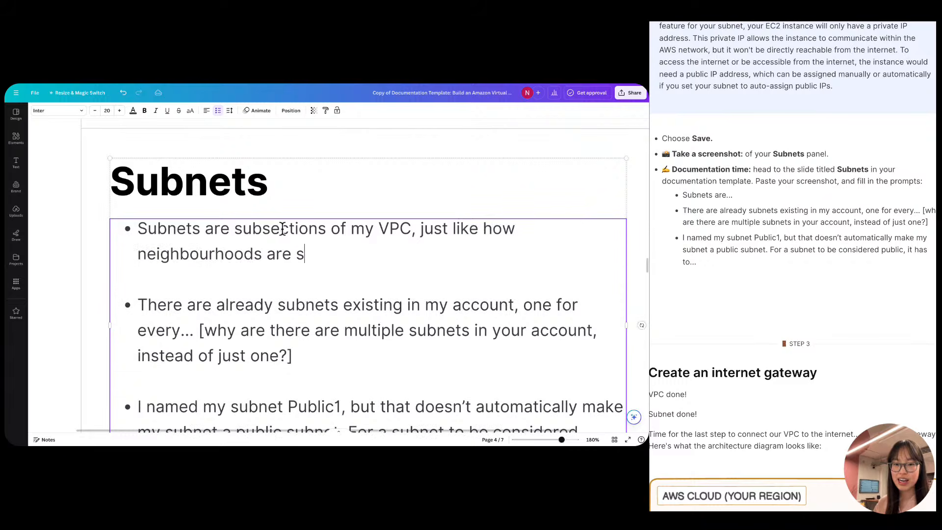
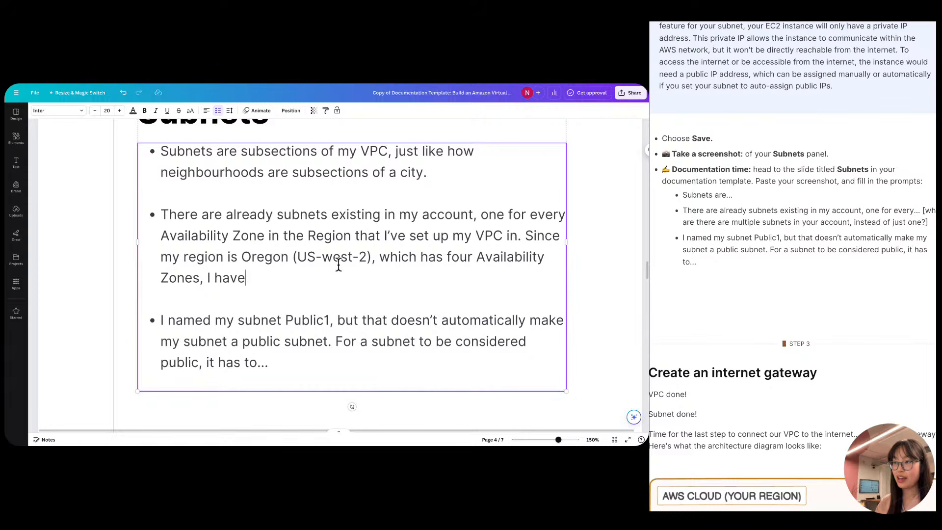
Finish the last sentence of the second bullet with "I had 4 default subnets already.".
text(4 default)
key(BackSpace)
key(BackSpace)
text(lt subnets at)
key(BackSpace)
text(lready.)
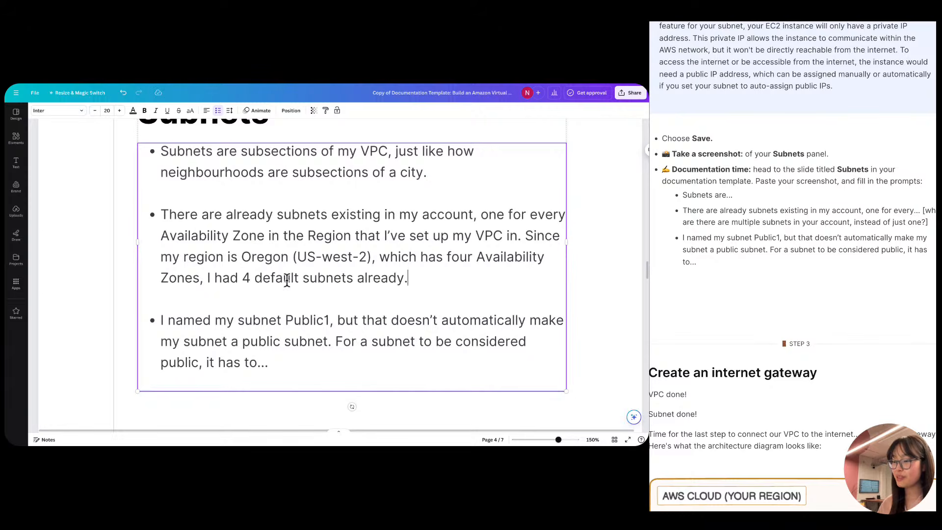
Reword "had 4" in the second bullet to "have four".
click(250, 280)
key(BackSpace)
key(BackSpace)
key(BackSpace)
text(ve four)
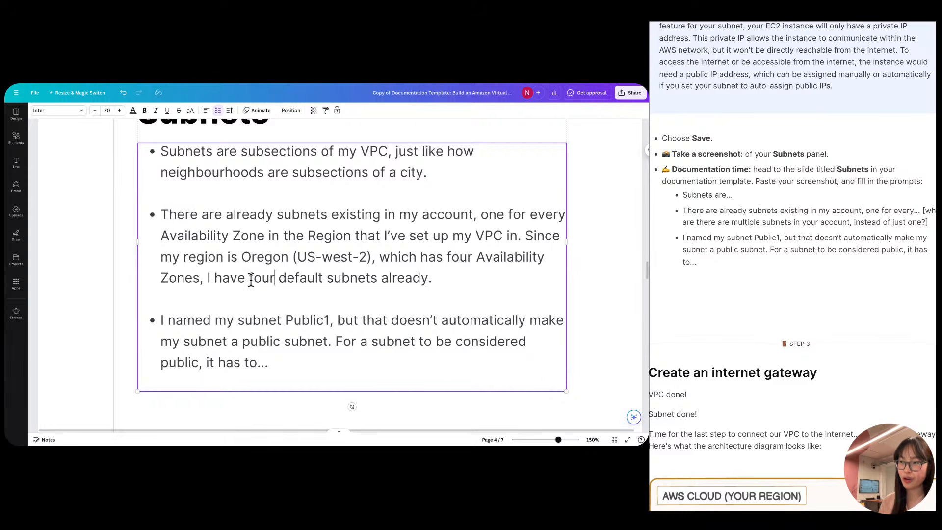
Correct the subnet name in the third bullet to "Public 1" by inserting the missing space.
click(286, 249)
triple_click(285, 248)
triple_click(264, 305)
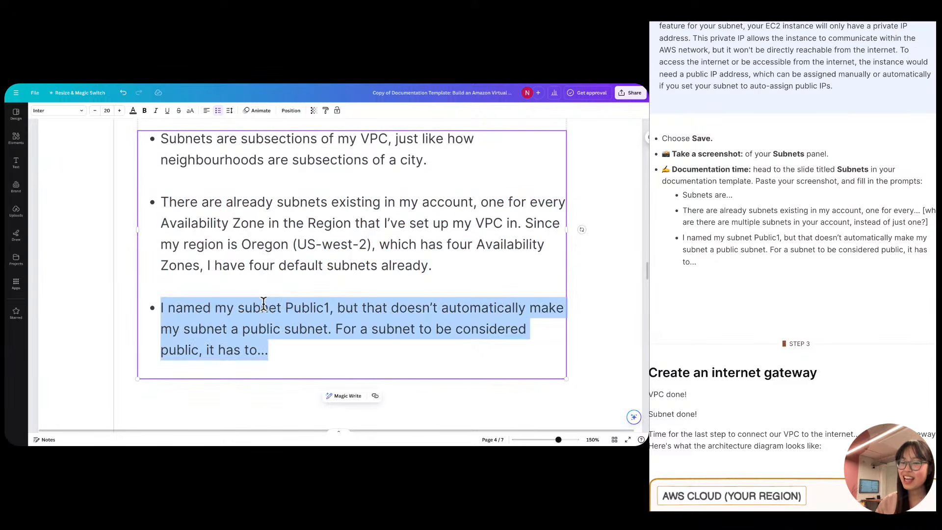
double_click(313, 307)
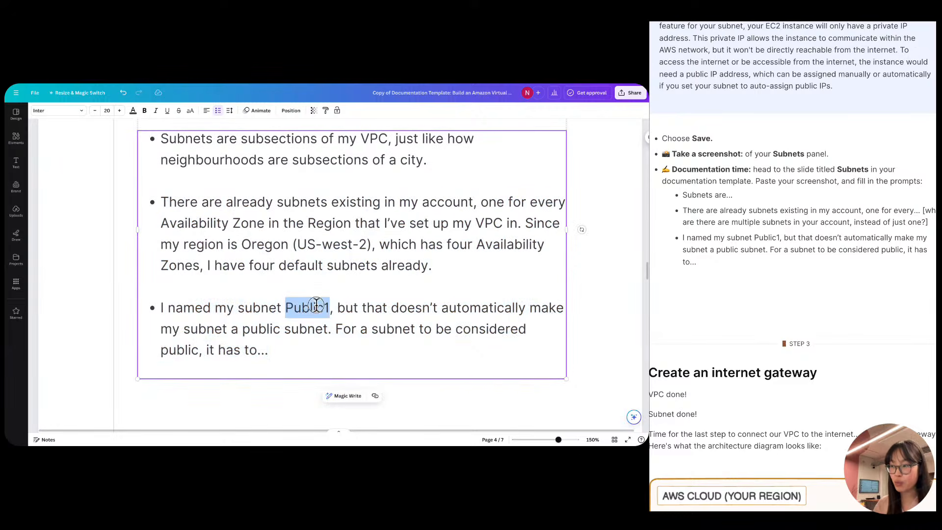
click(321, 305)
double_click(324, 307)
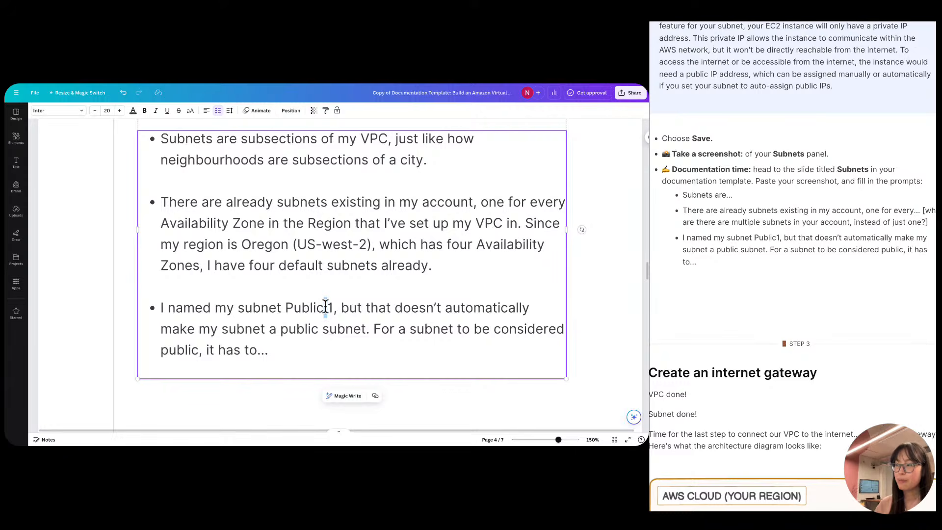
click(325, 307)
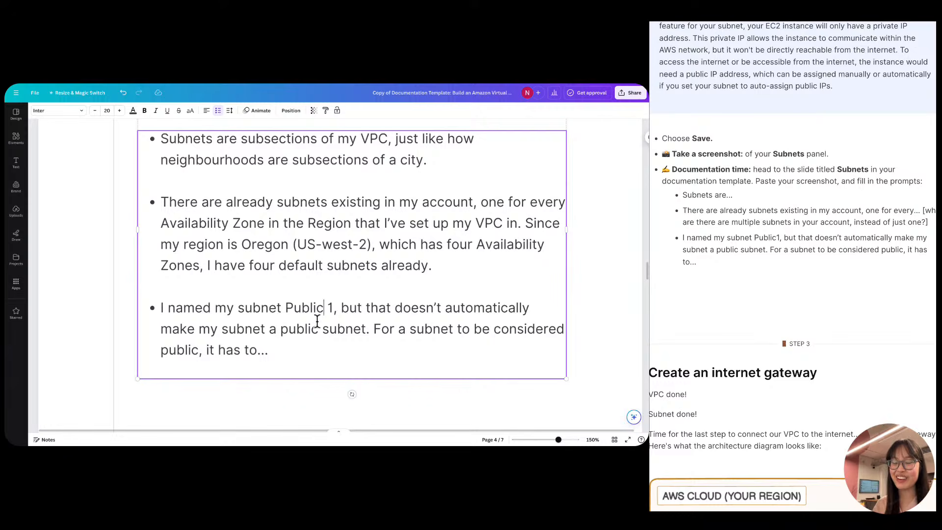
Complete the third bullet by replacing its trailing dots with "be connected to an internet gateway.".
click(292, 354)
key(BackSpace)
key(BackSpace)
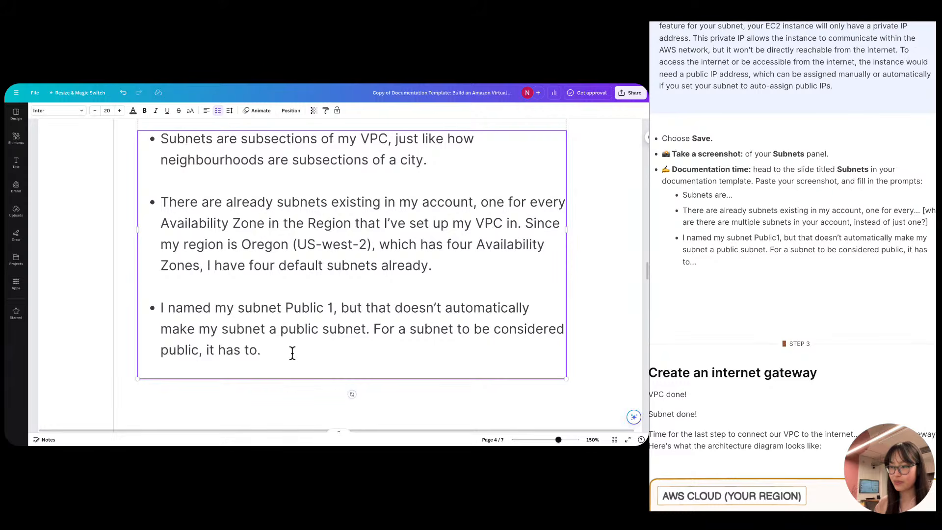
text(be connected to an internet gateway.)
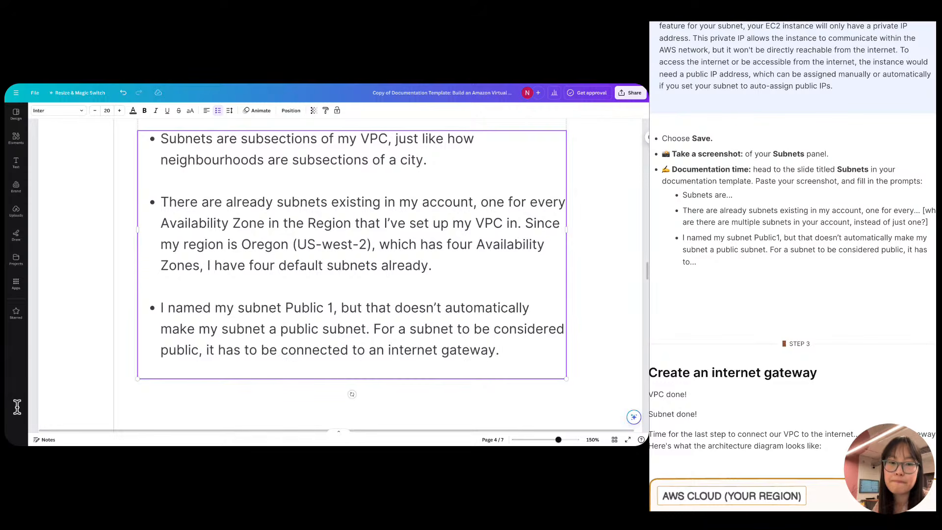
Look through the project guide for its explanation of what makes the Public 1 subnet a public subnet.
scroll(779, 382, up, 7)
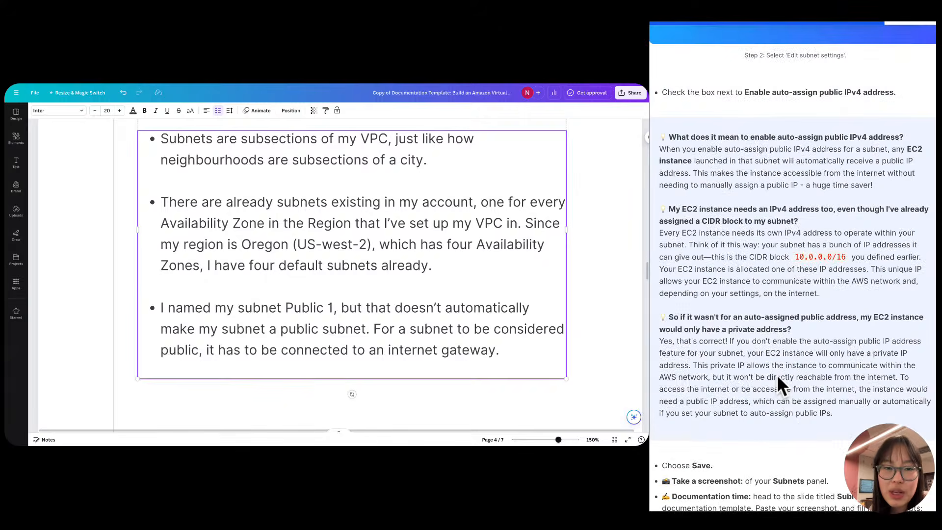
scroll(776, 375, up, 6)
scroll(777, 375, down, 7)
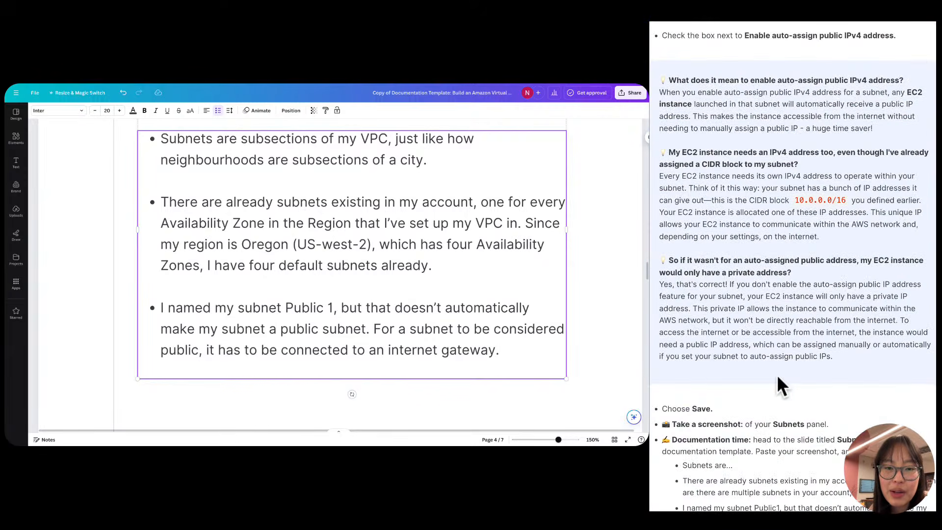
scroll(779, 381, down, 2)
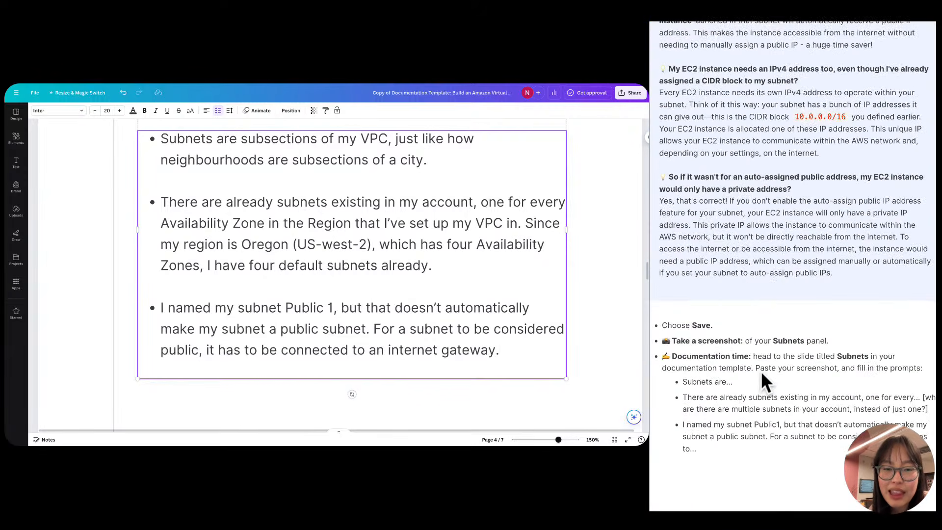
triple_click(752, 253)
click(753, 253)
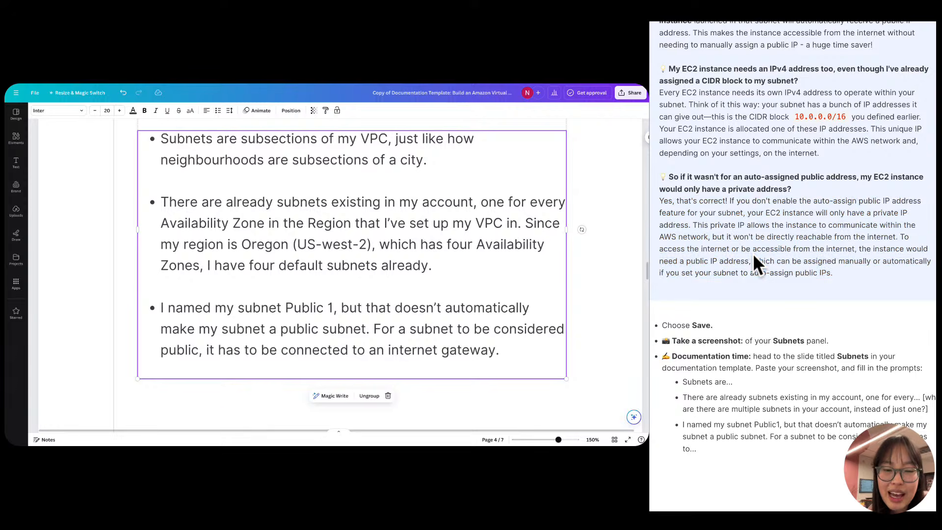
scroll(754, 255, down, 1)
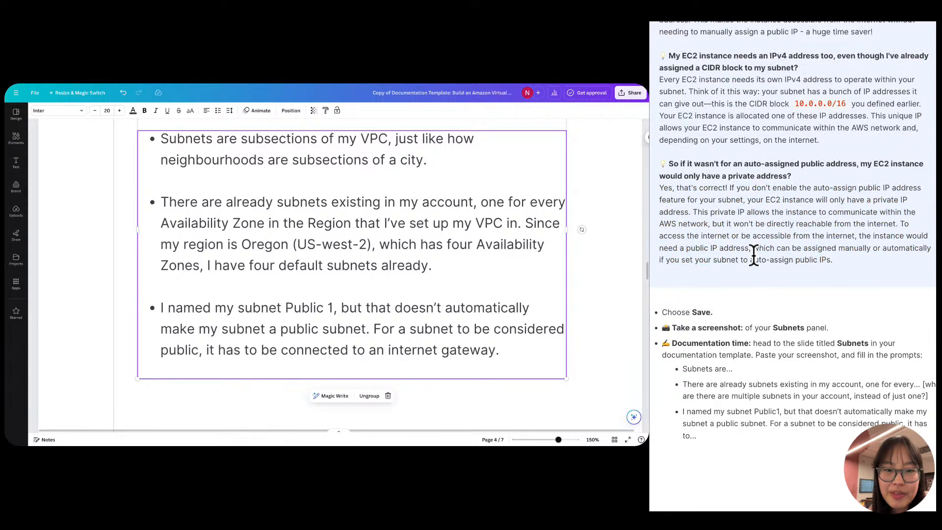
scroll(761, 279, down, 5)
scroll(761, 278, up, 7)
scroll(761, 279, up, 20)
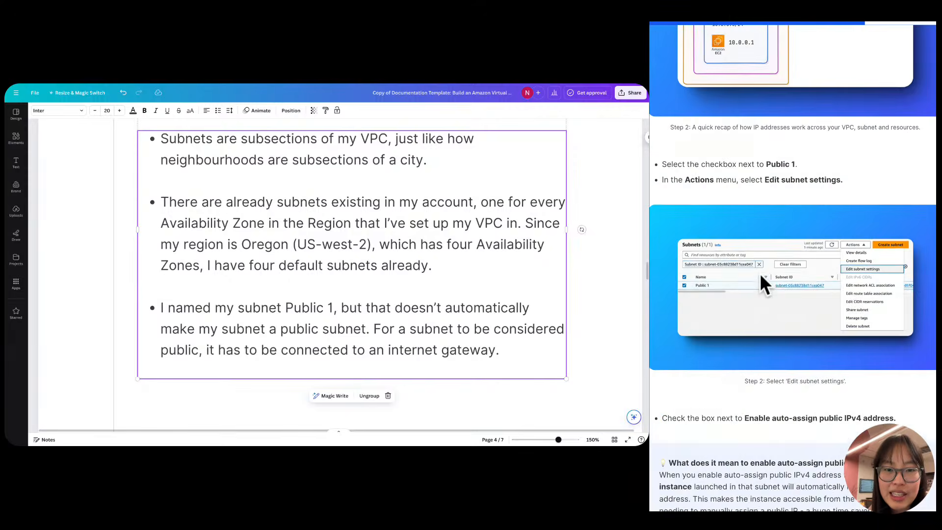
scroll(761, 279, up, 7)
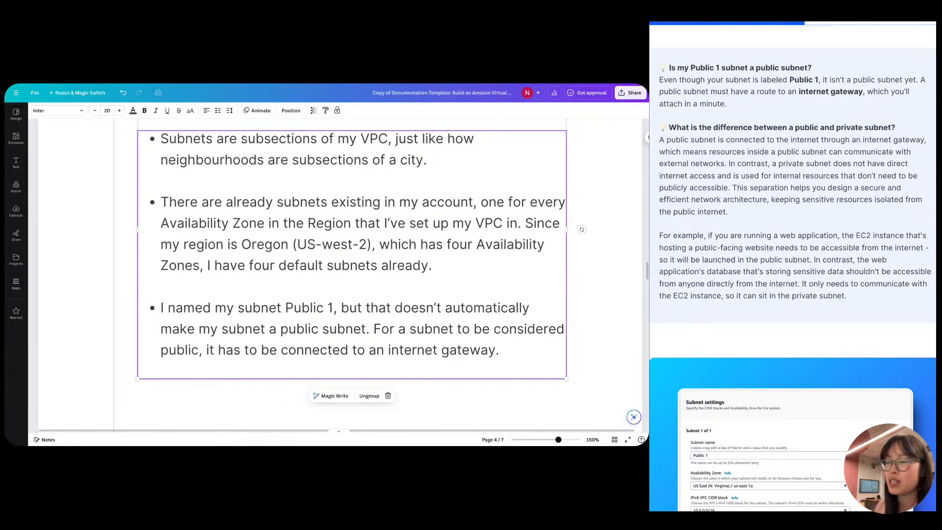
Reword "be connected" in the third bullet to "have a route" so it reads "it has to have a route to an internet gateway.".
click(428, 347)
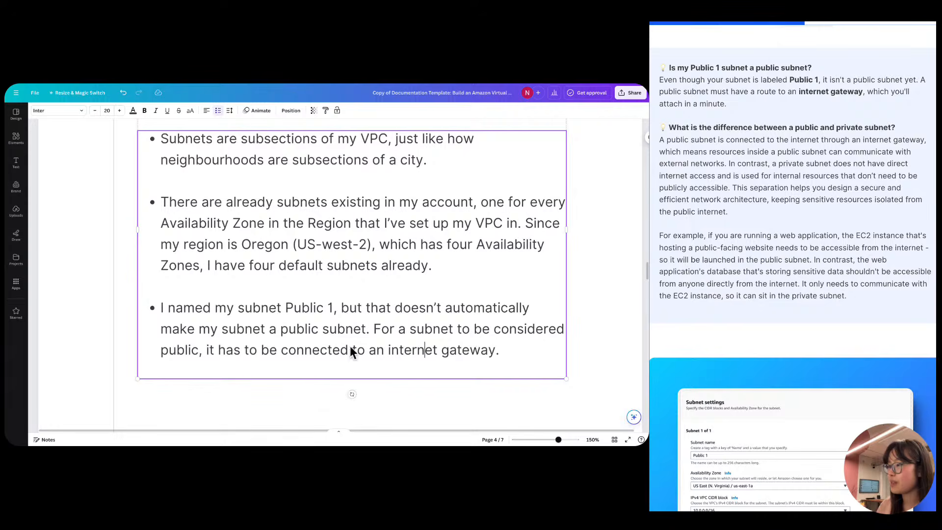
double_click(326, 351)
key(BackSpace)
key(BackSpace)
key(BackSpace)
key(BackSpace)
text(have a)
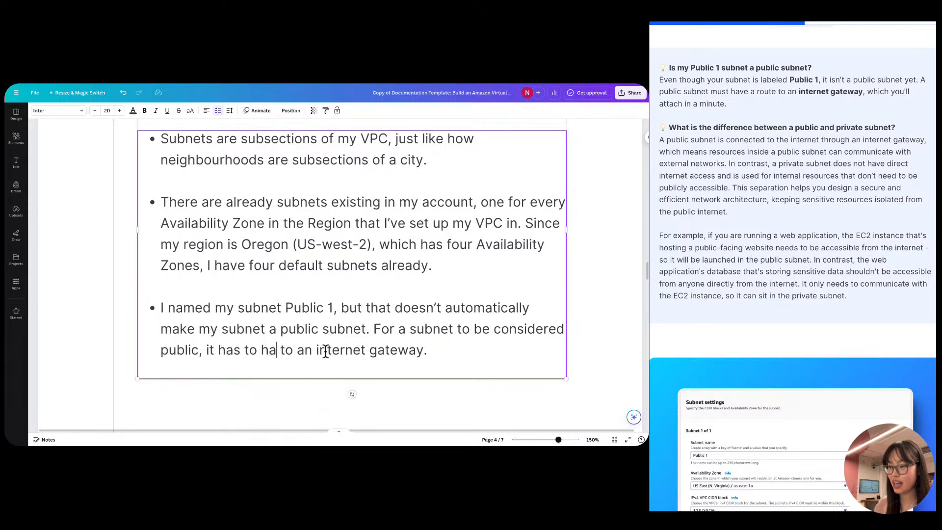
text( route)
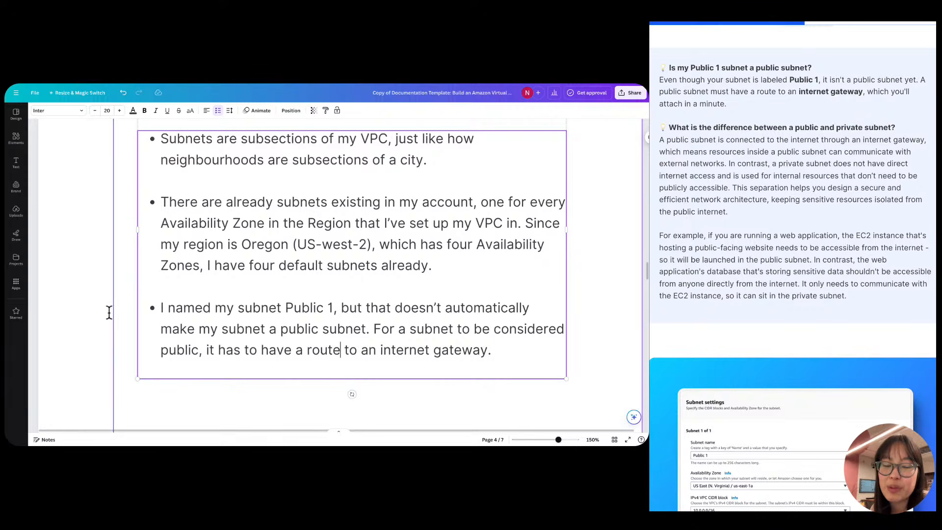
Read the guide's explanation of the difference between a public and a private subnet, including the web application example.
triple_click(750, 206)
click(759, 214)
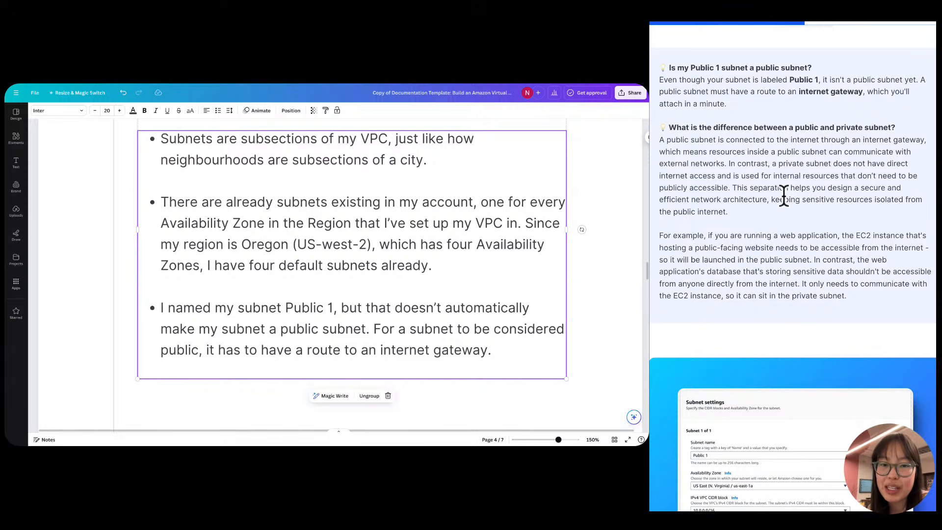
scroll(845, 196, down, 2)
right_click(844, 192)
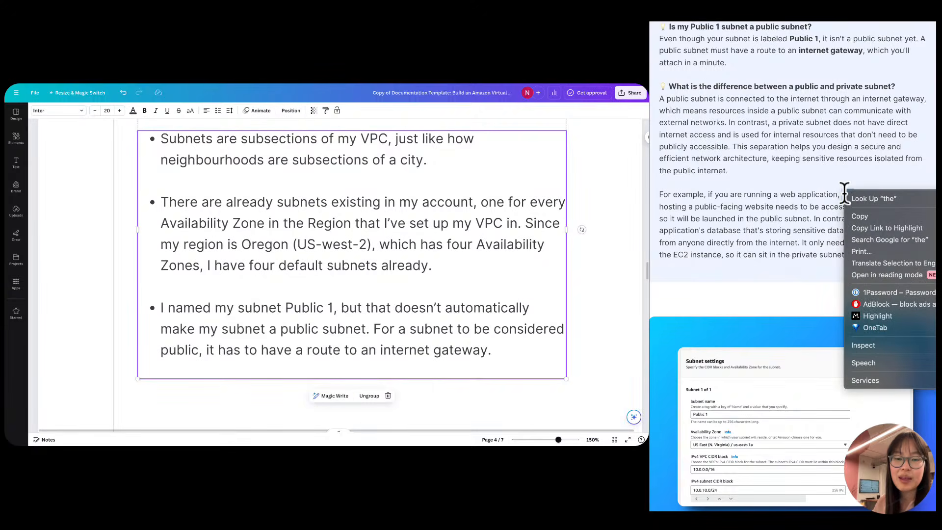
click(837, 172)
Switch to the Subnets page of the AWS VPC console and read Step 3 of the guide, "Create an internet gateway".
scroll(838, 173, down, 8)
scroll(838, 174, down, 20)
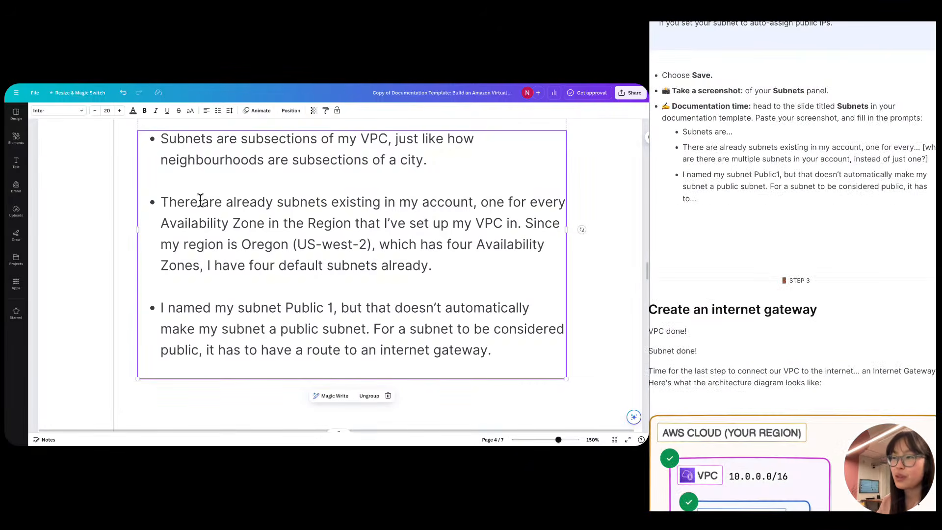
click(76, 194)
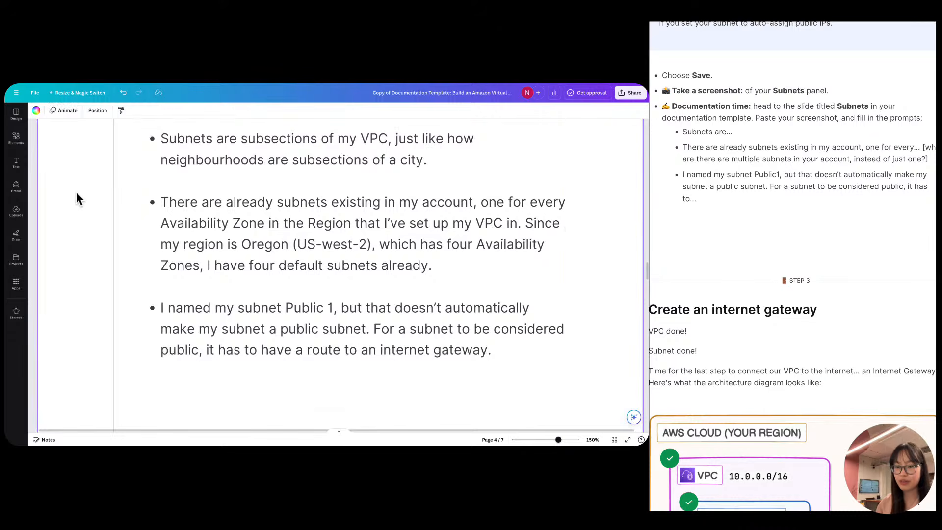
key(ctrl+Tab)
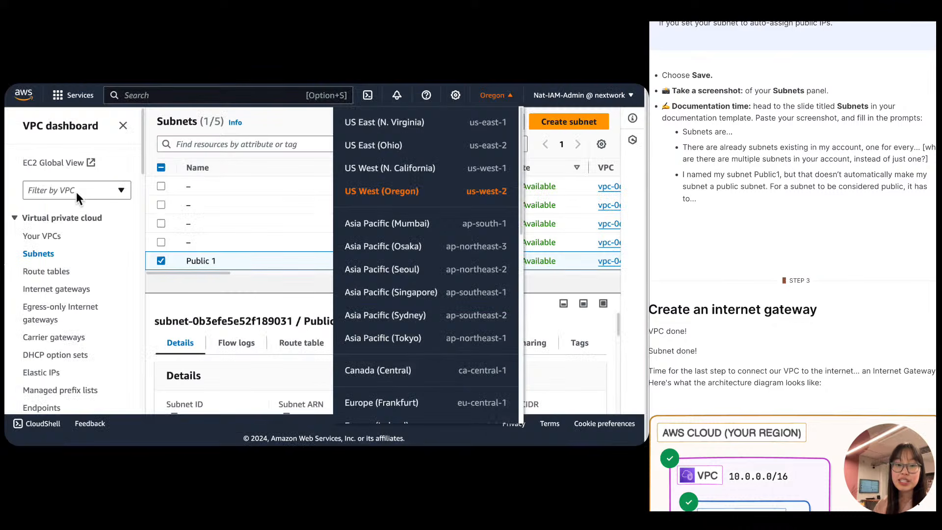
scroll(123, 193, down, 2)
scroll(84, 245, up, 2)
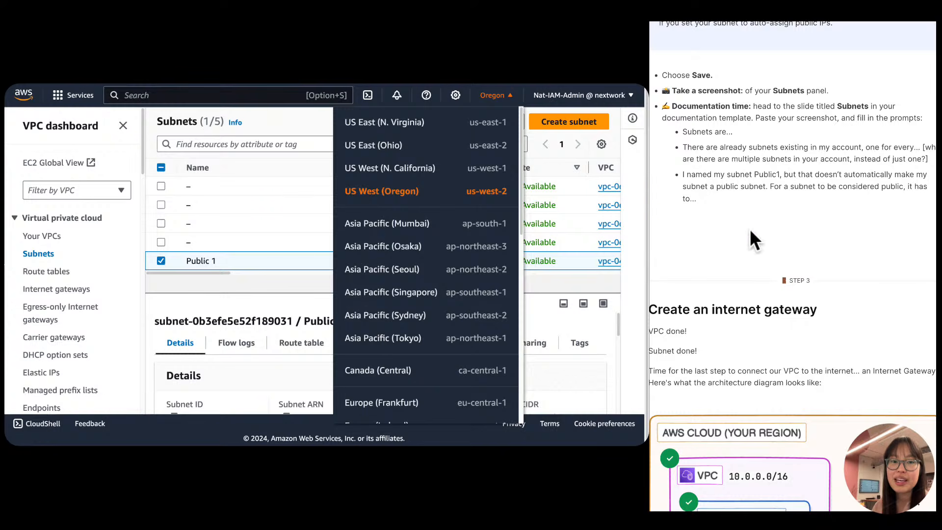
scroll(761, 233, down, 5)
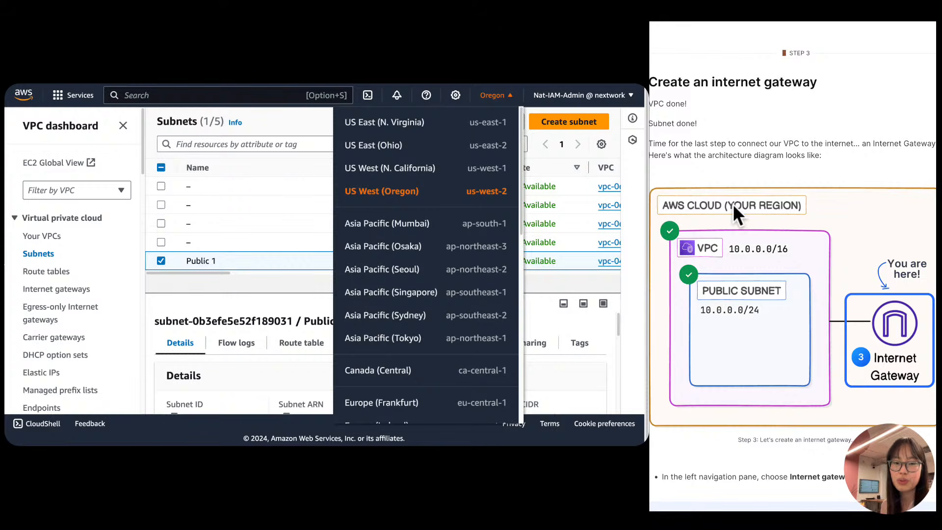
scroll(739, 196, down, 3)
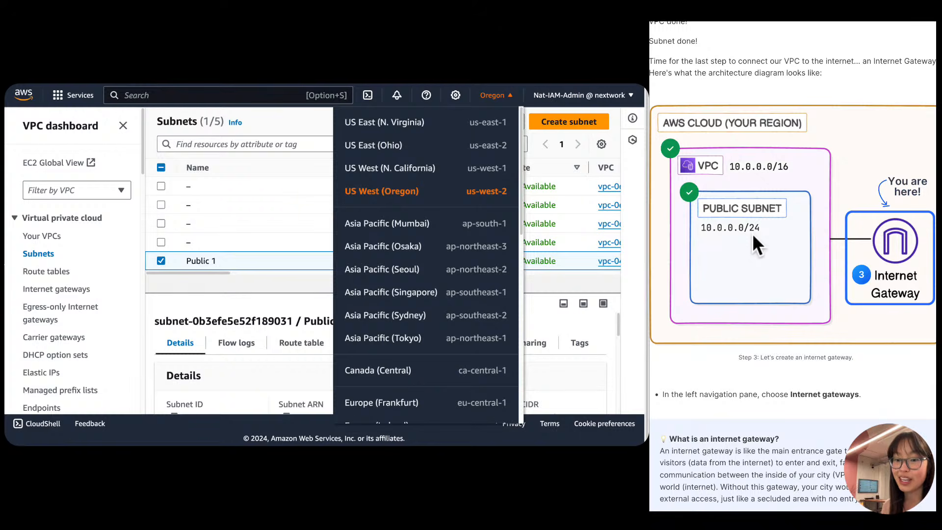
scroll(841, 230, down, 2)
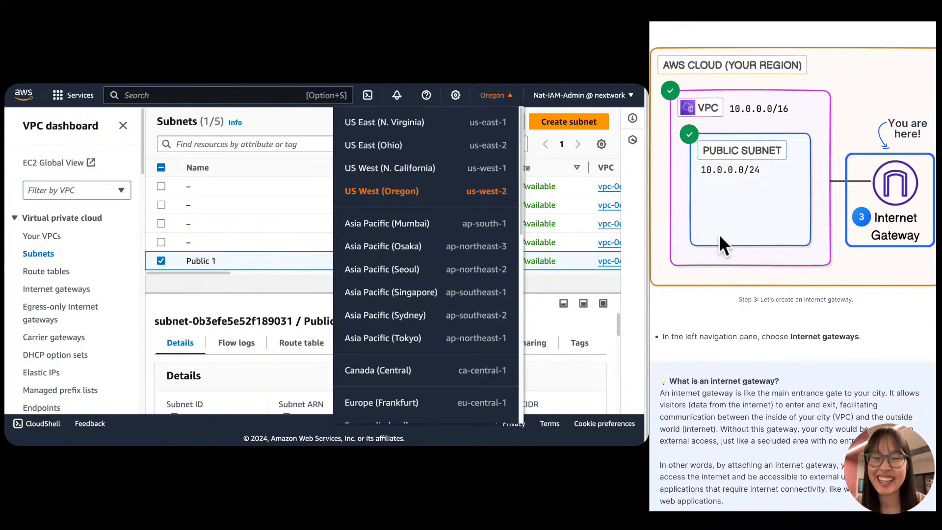
Read the guide's "What is an internet gateway?" explanation alongside the architecture diagram, highlighting the passages on being cut off without a gateway and instances accessing the internet.
scroll(720, 234, down, 5)
scroll(720, 234, down, 1)
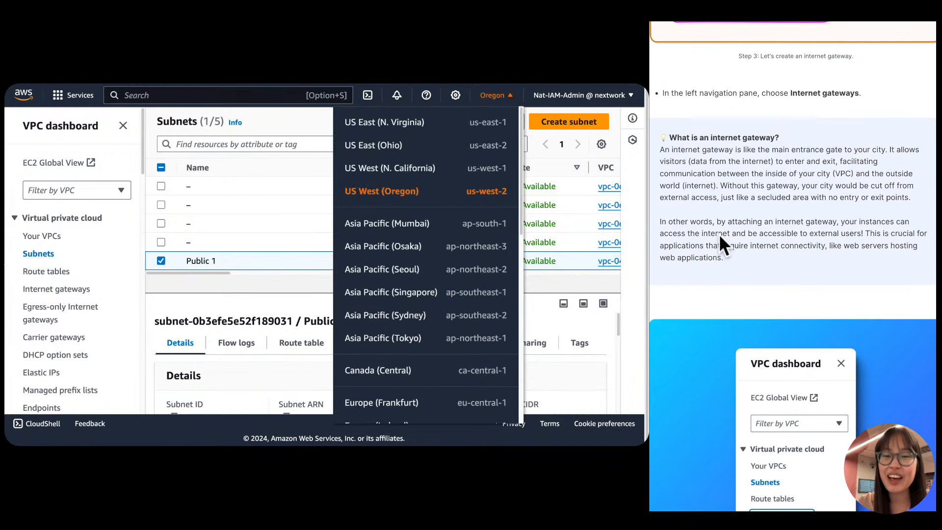
scroll(720, 234, up, 3)
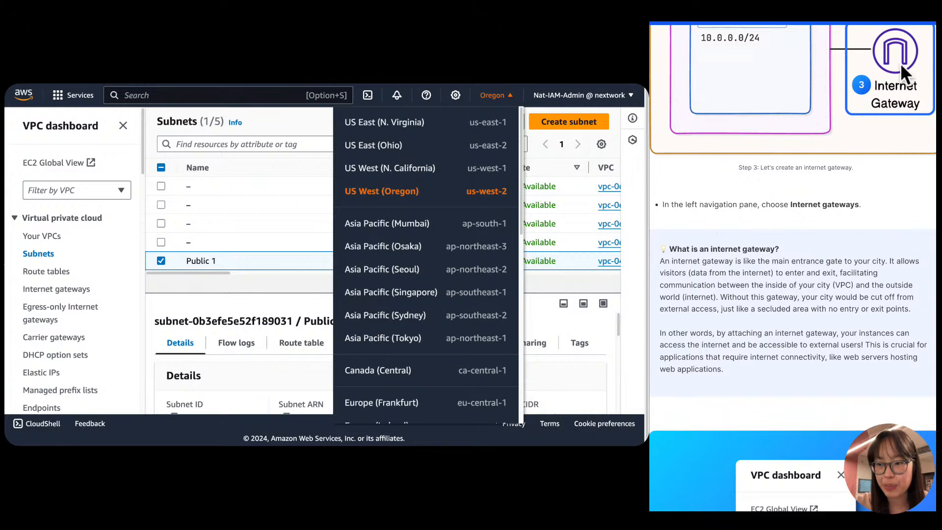
scroll(887, 46, up, 1)
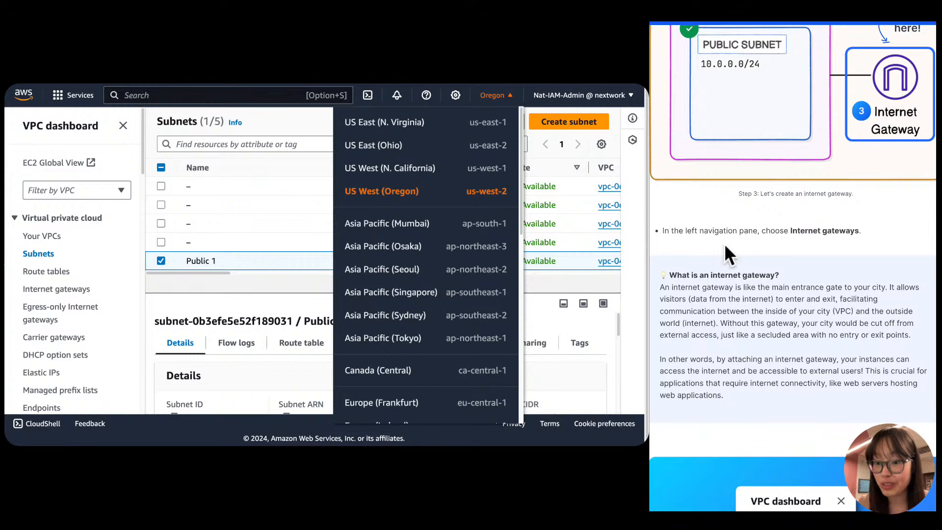
scroll(726, 246, down, 2)
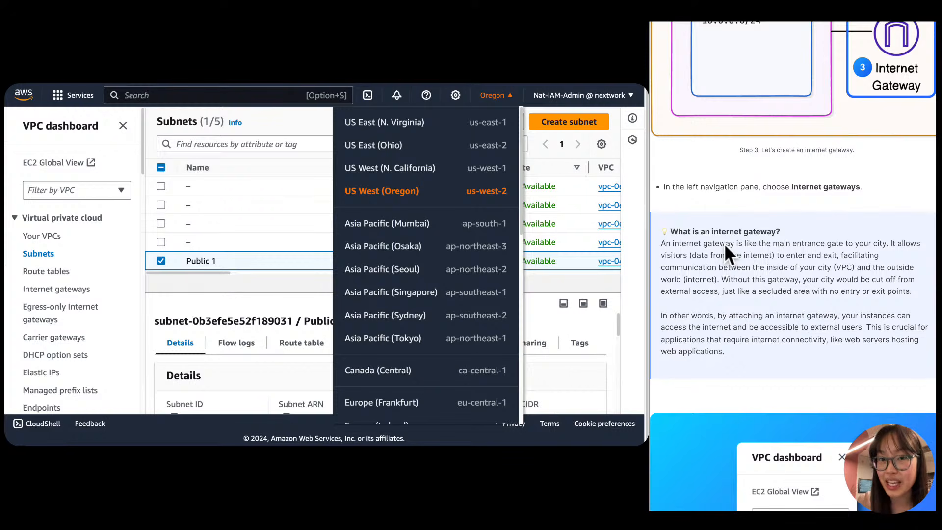
scroll(724, 244, down, 4)
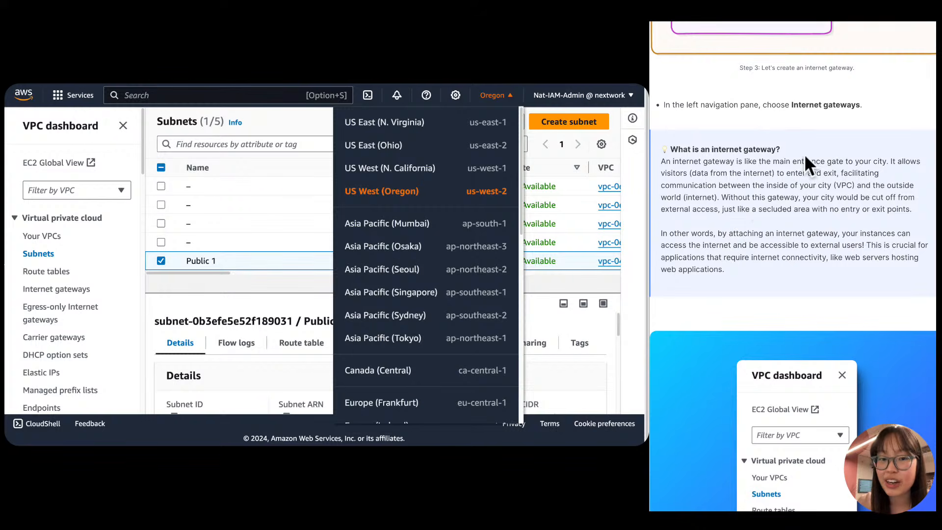
scroll(805, 158, up, 3)
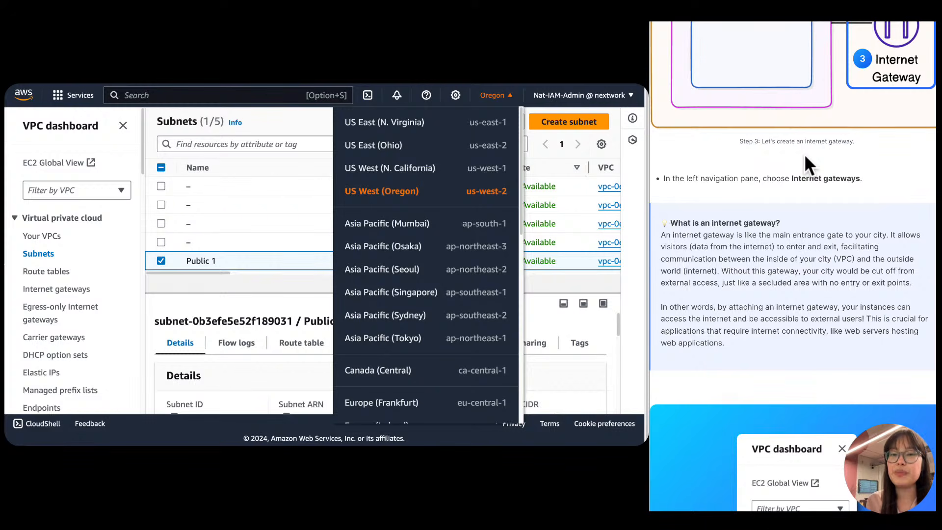
scroll(805, 156, down, 3)
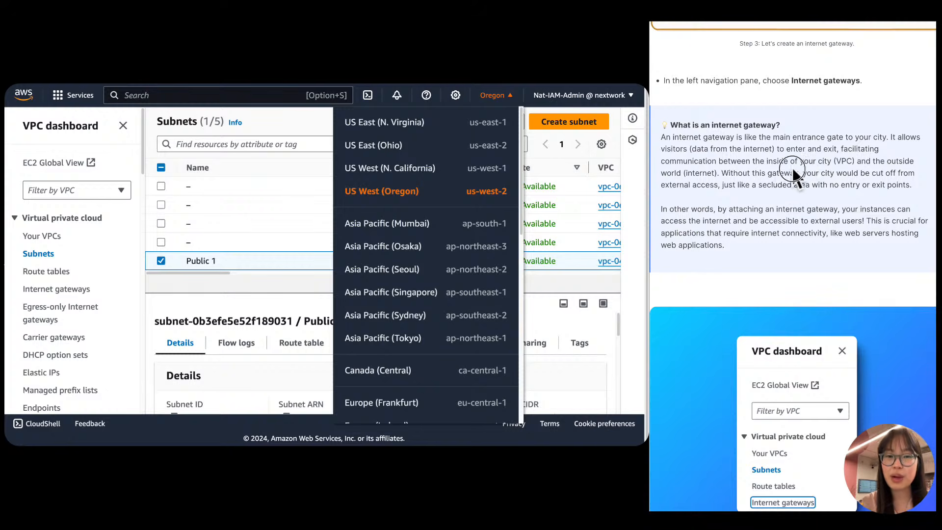
click(791, 167)
drag(804, 173, 897, 186)
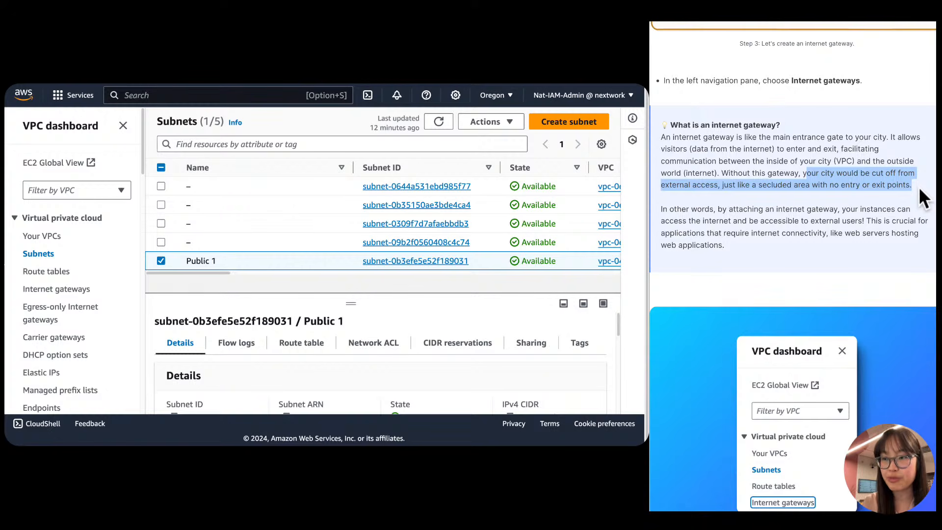
click(922, 196)
scroll(770, 268, down, 2)
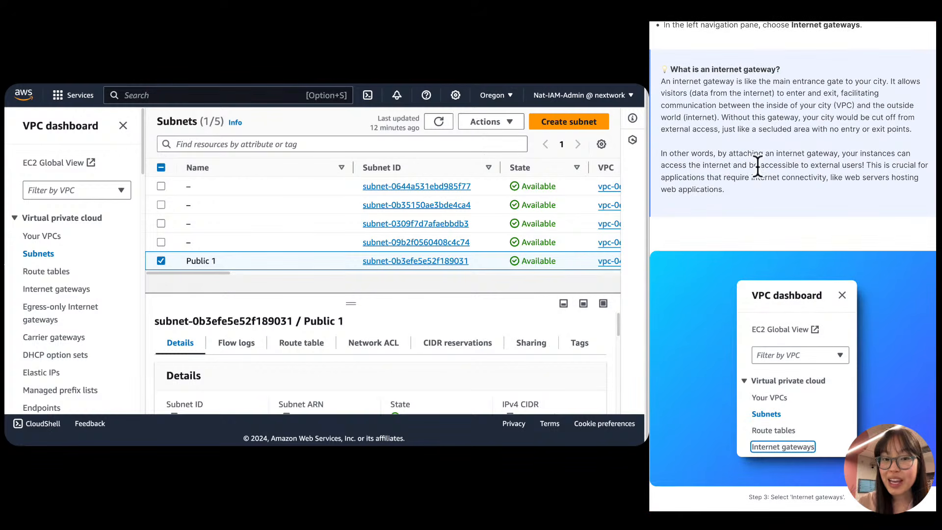
drag(841, 152, 866, 166)
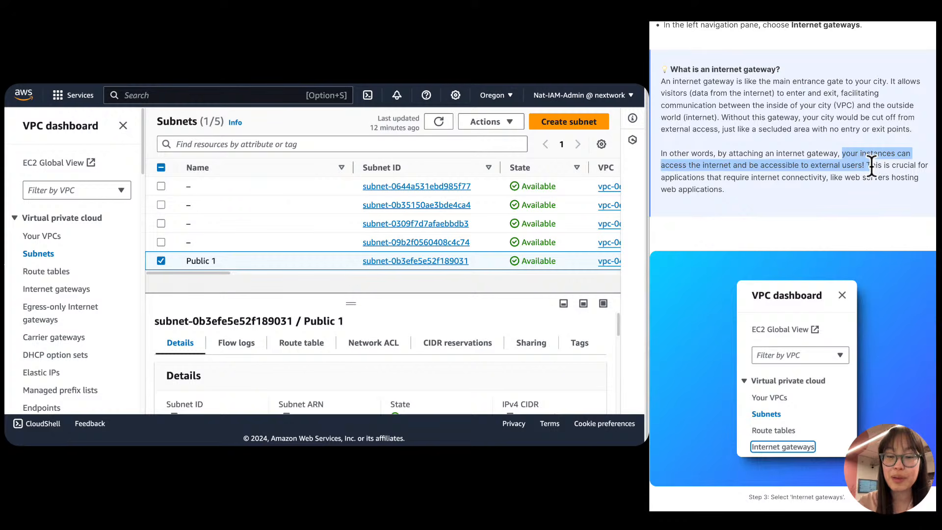
click(843, 170)
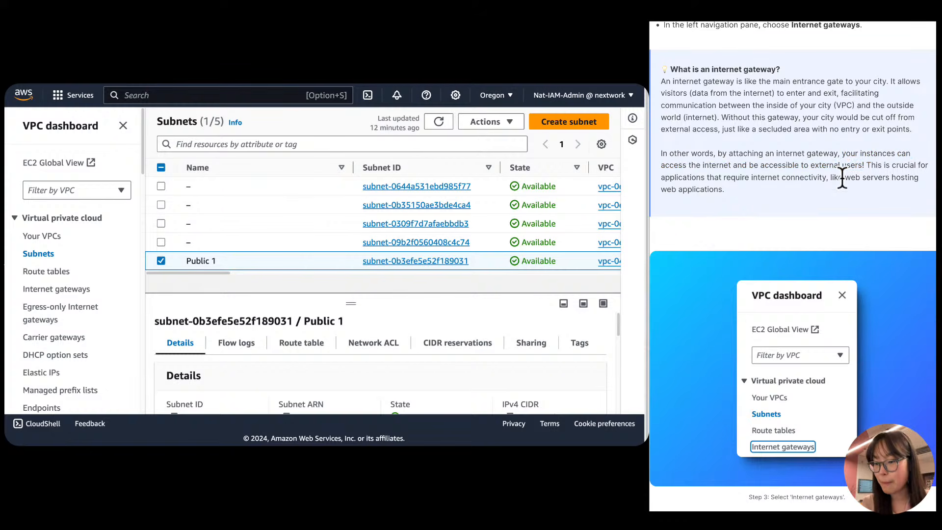
Follow the guide to its note on the existing internet gateway and open the Internet gateways page of the VPC console.
scroll(749, 197, down, 3)
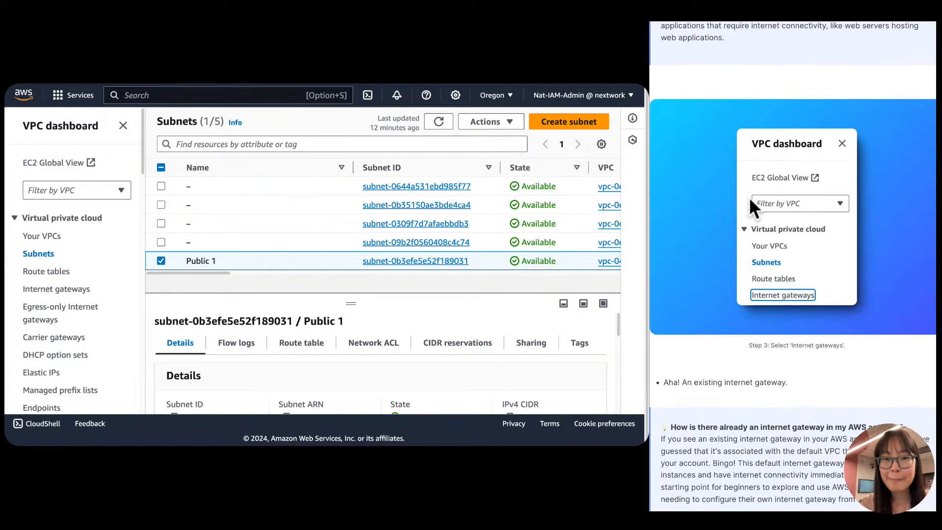
scroll(749, 196, down, 5)
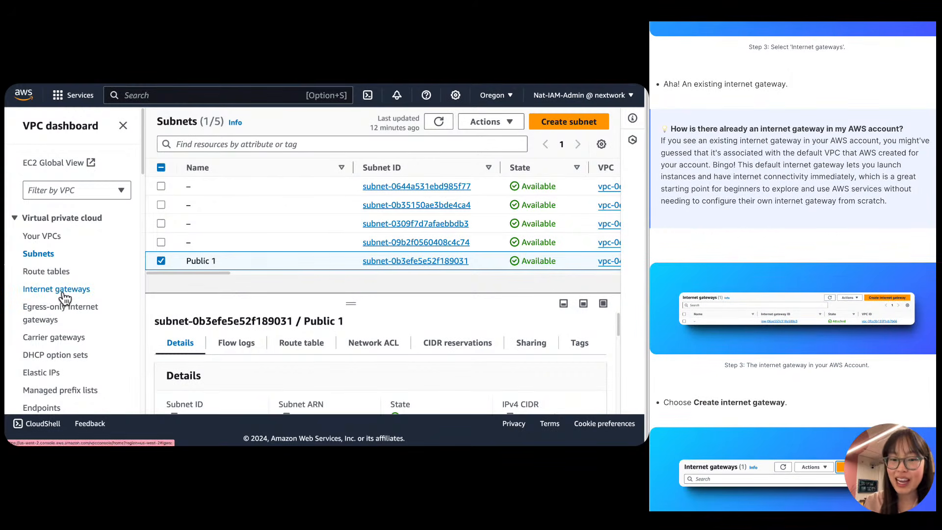
click(49, 292)
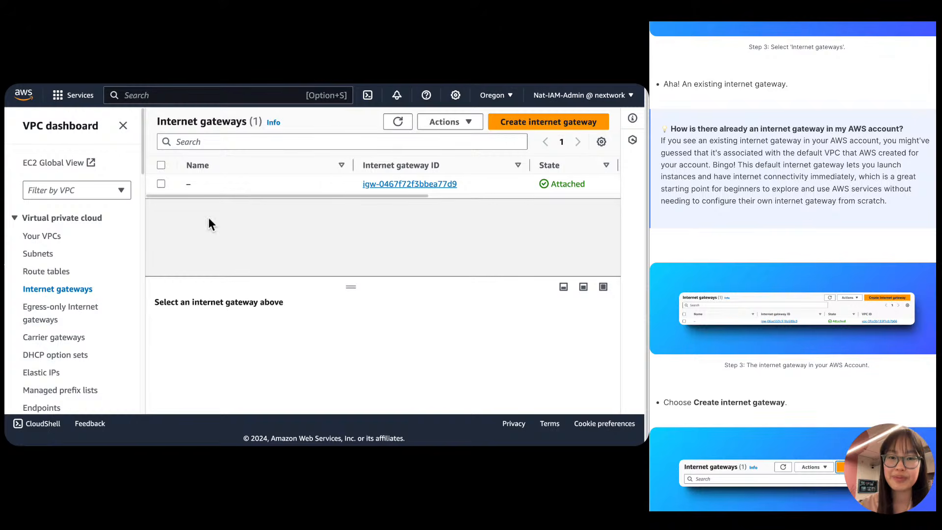
Create a new internet gateway with the name tag "NextWork IG" copied from the guide.
scroll(668, 317, down, 7)
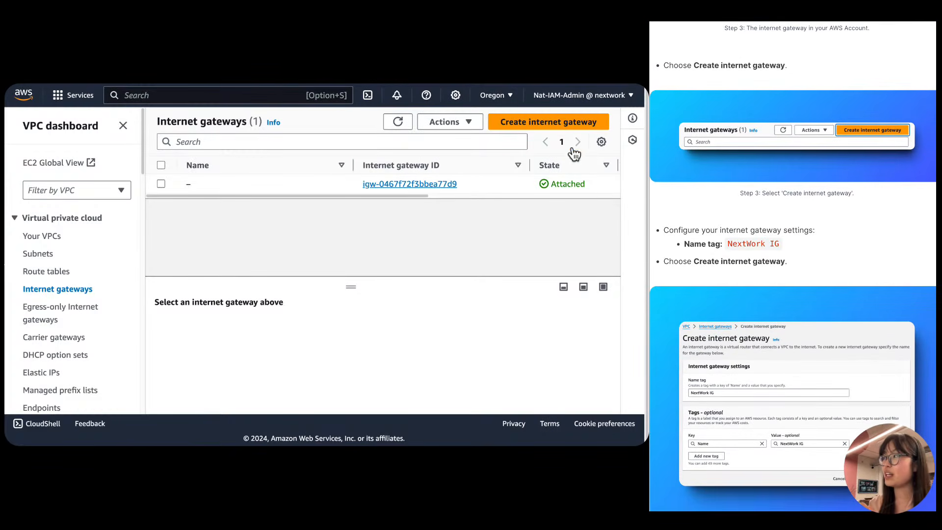
click(548, 121)
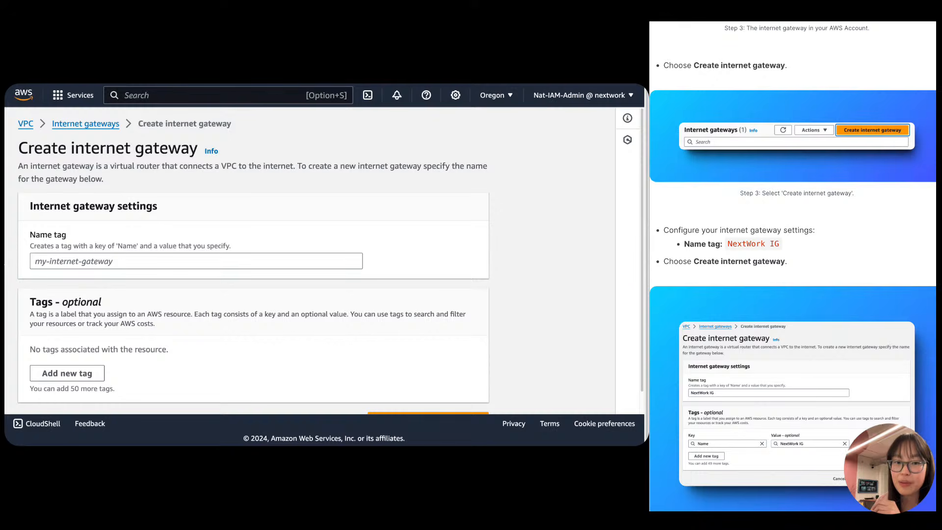
drag(780, 244, 729, 250)
key(super+c)
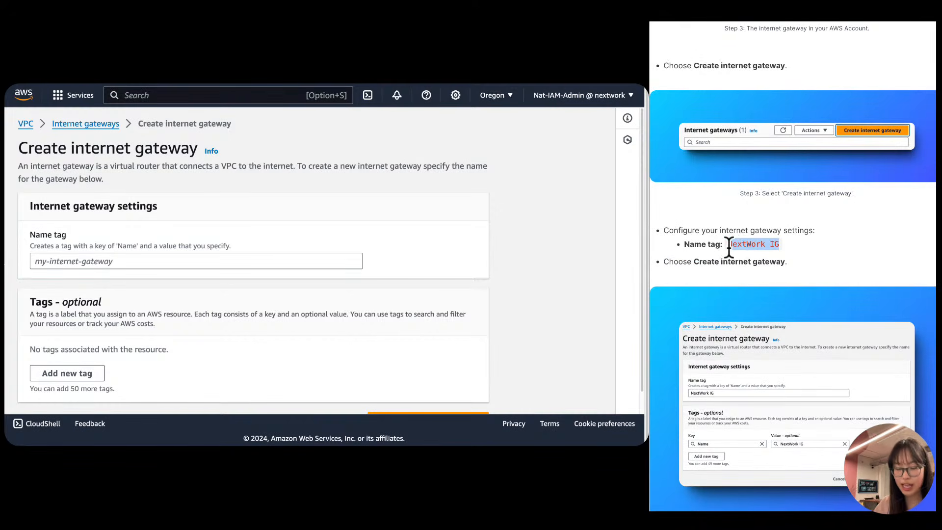
click(113, 261)
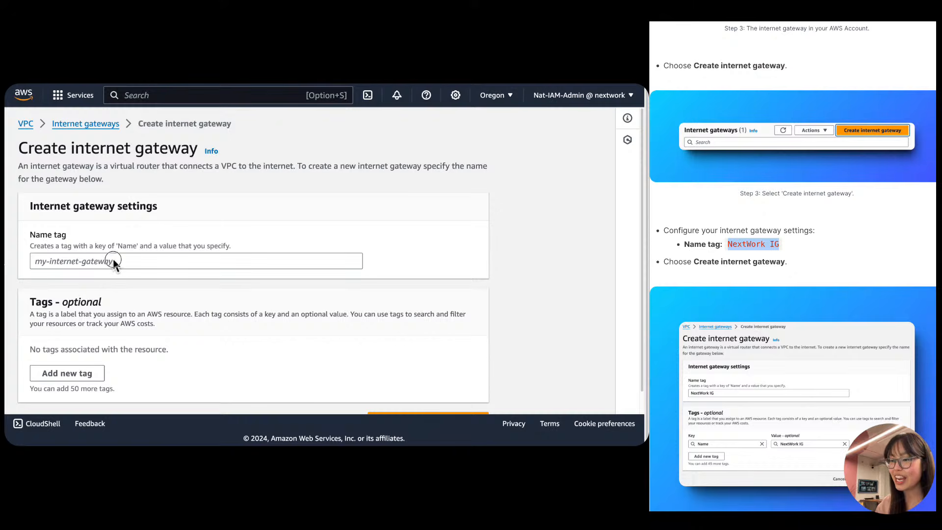
key(super+v)
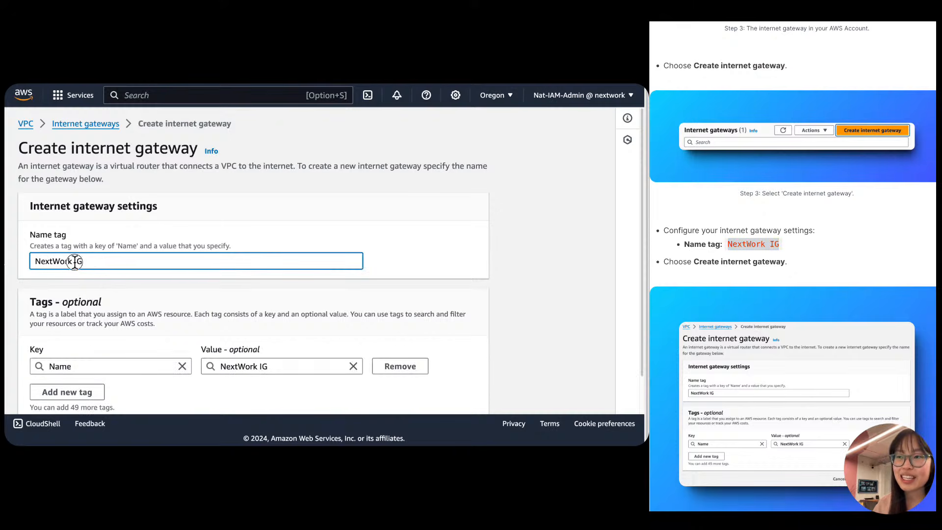
scroll(670, 339, down, 6)
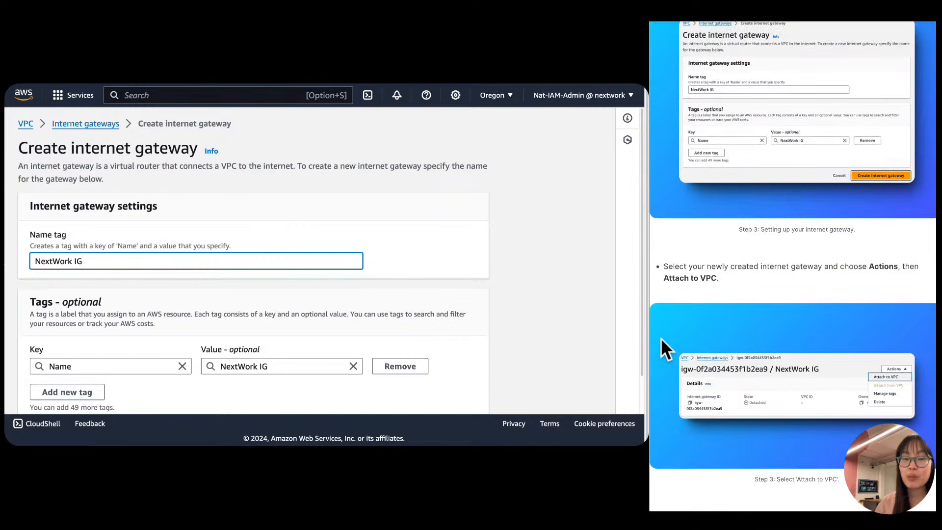
scroll(661, 338, up, 4)
scroll(157, 297, down, 2)
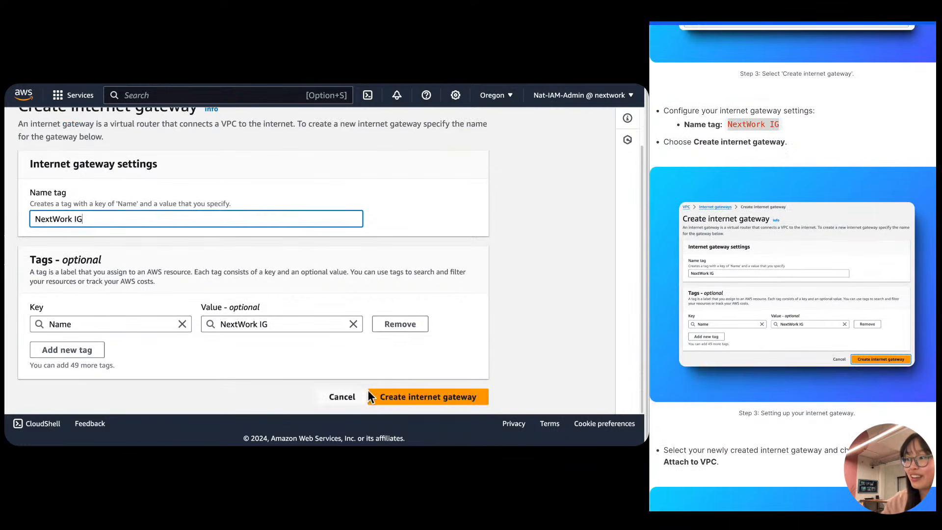
click(393, 399)
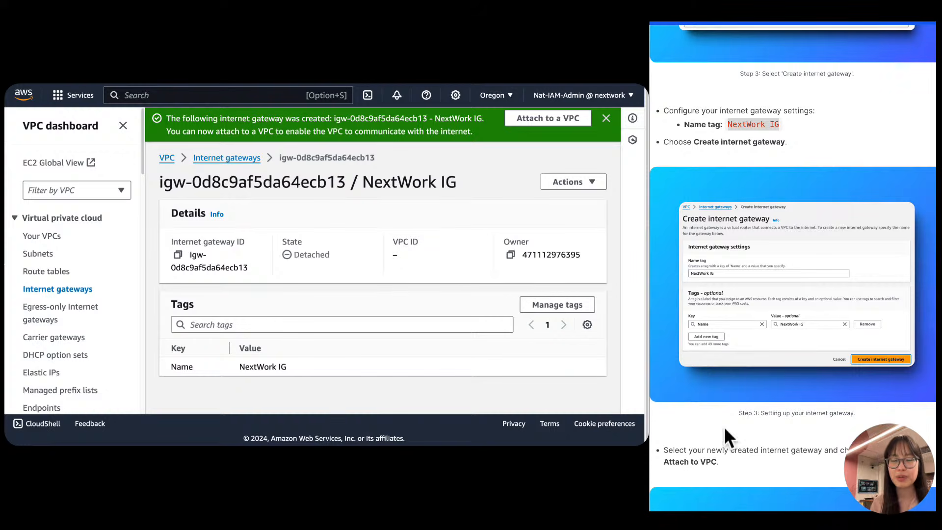
Attach the NextWork IG internet gateway to the NextWork VPC.
scroll(793, 265, down, 3)
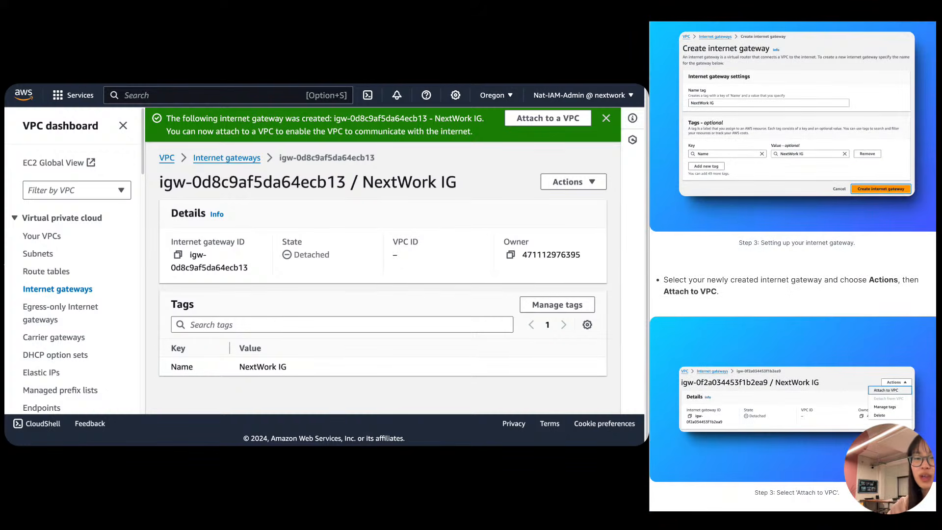
scroll(793, 265, down, 1)
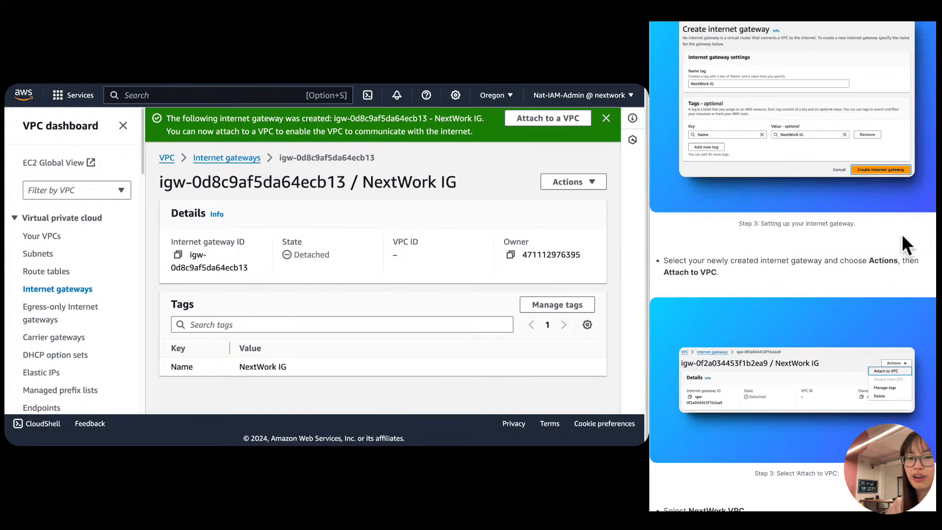
triple_click(787, 269)
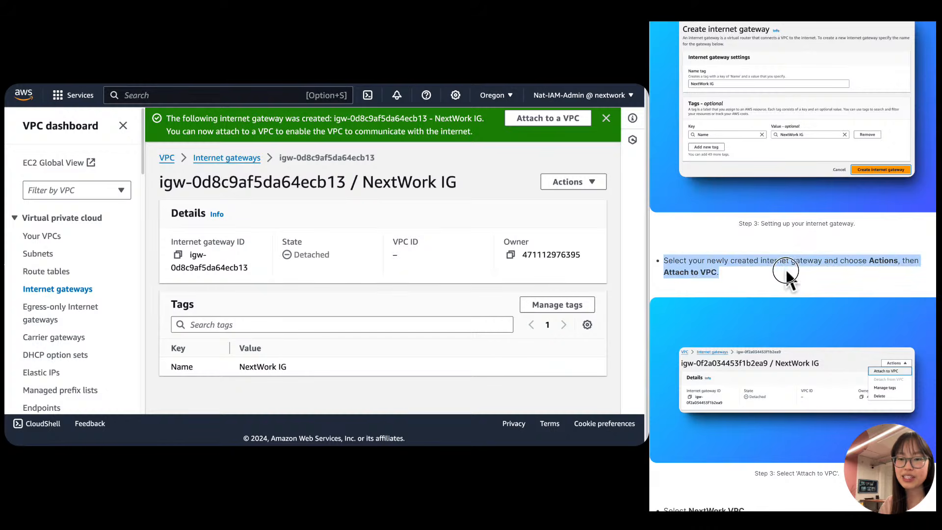
click(798, 252)
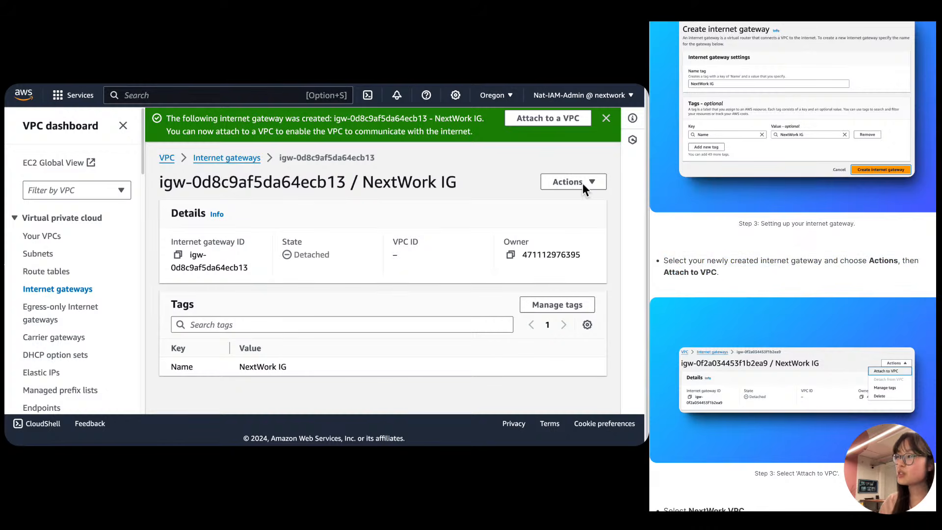
click(601, 182)
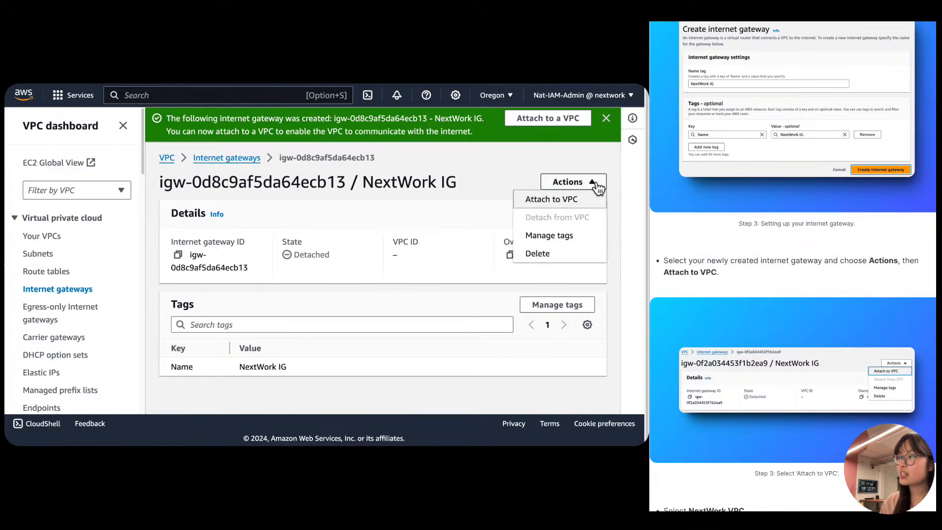
click(552, 200)
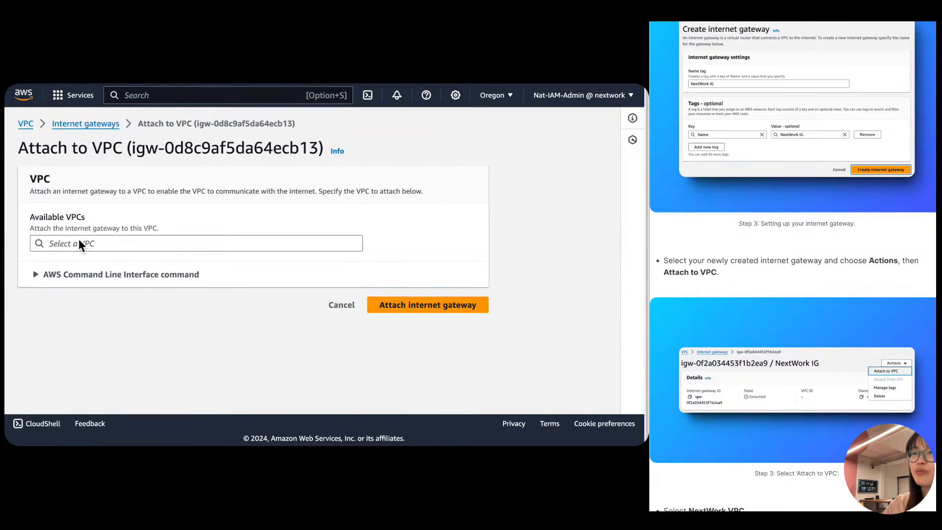
click(48, 245)
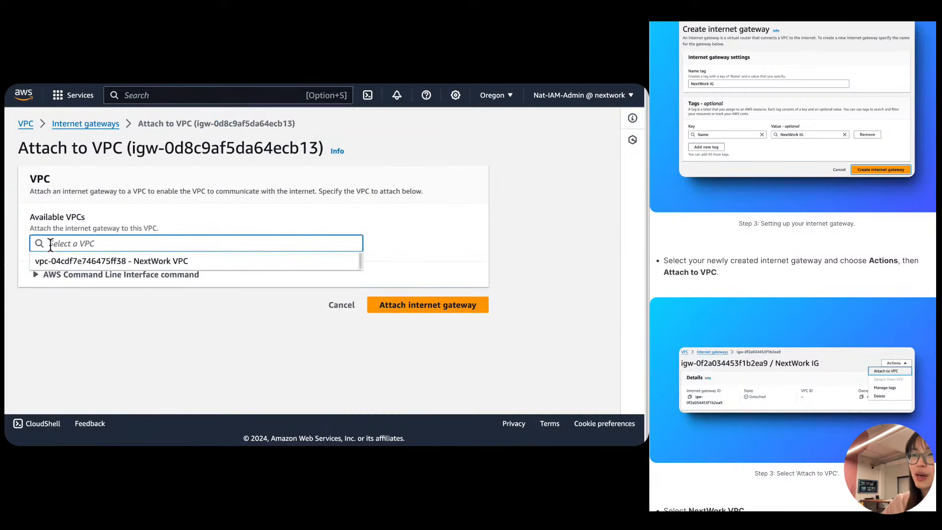
click(149, 266)
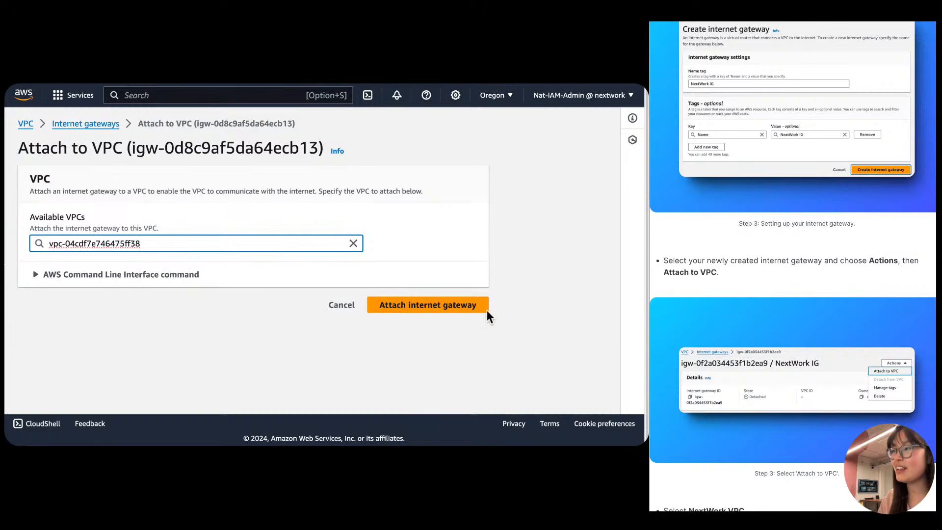
click(447, 311)
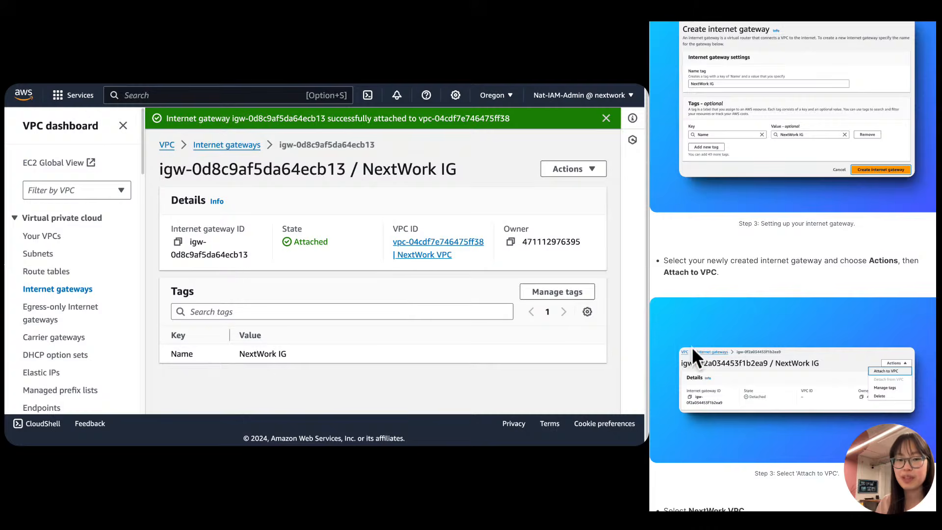
Read the guide's notes on attaching an internet gateway, route tables and the documentation prompts, and revisit the Step 3 architecture diagram.
scroll(706, 344, down, 5)
scroll(681, 330, down, 3)
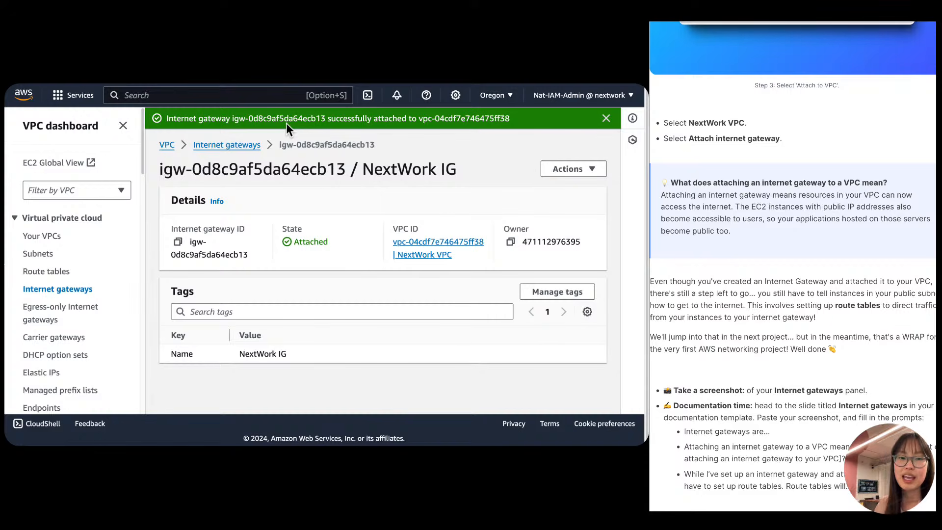
mouse_move(223, 83)
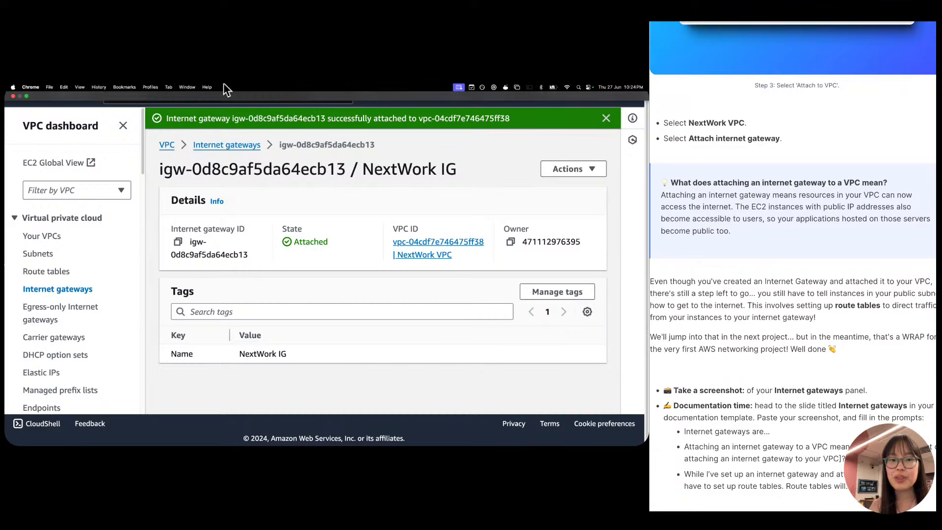
scroll(911, 203, up, 1)
scroll(884, 218, up, 15)
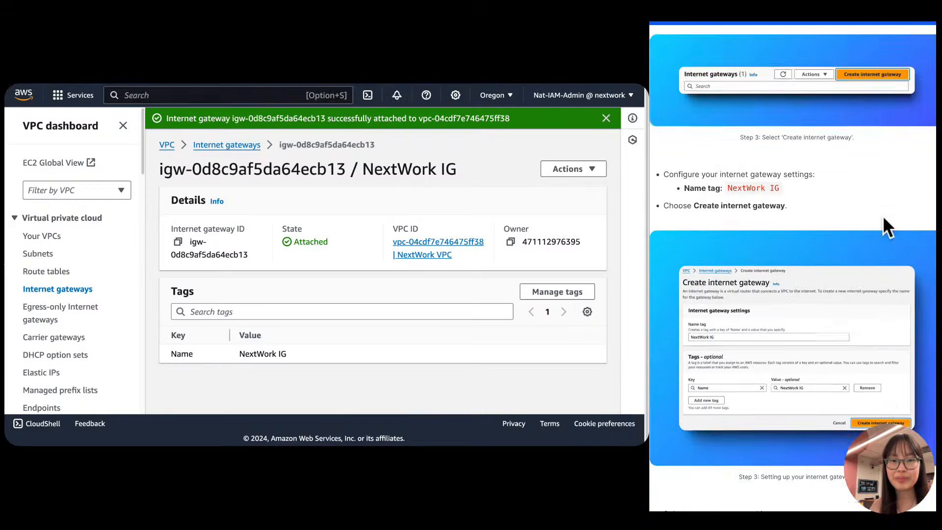
scroll(884, 219, down, 5)
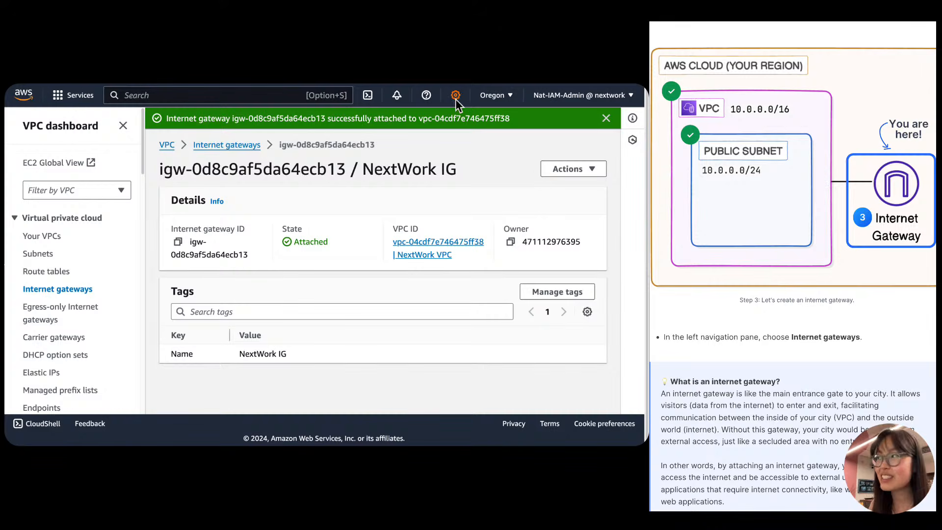
Look over the actions available for the NextWork IG gateway and read the guide's paragraph on setting up route tables.
click(569, 169)
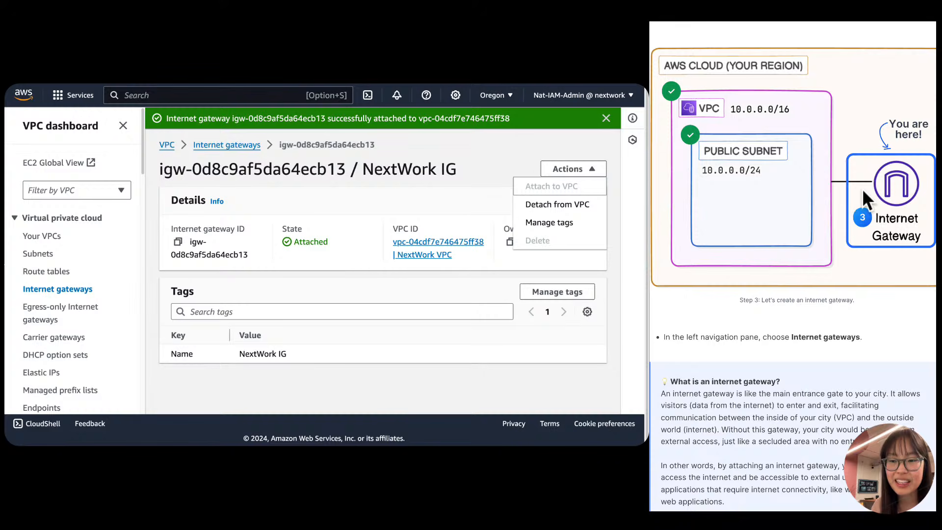
scroll(807, 201, down, 15)
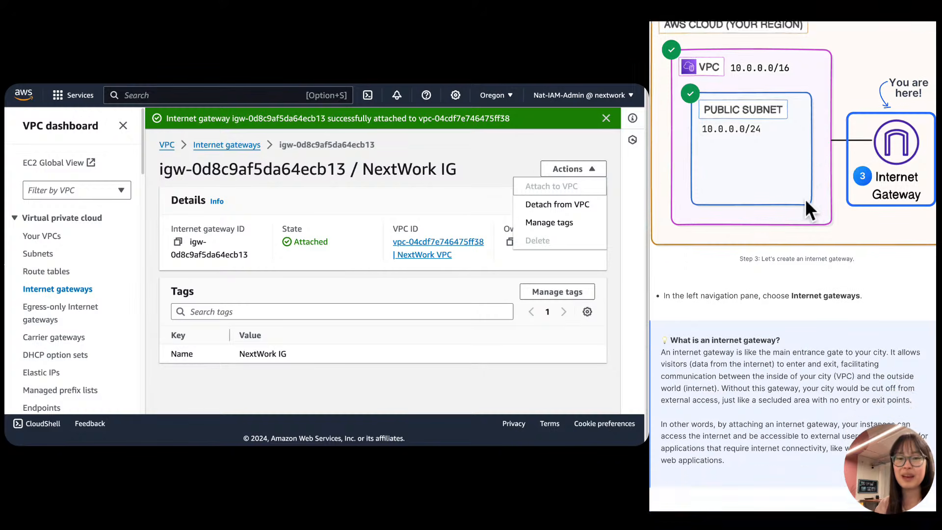
scroll(793, 174, down, 12)
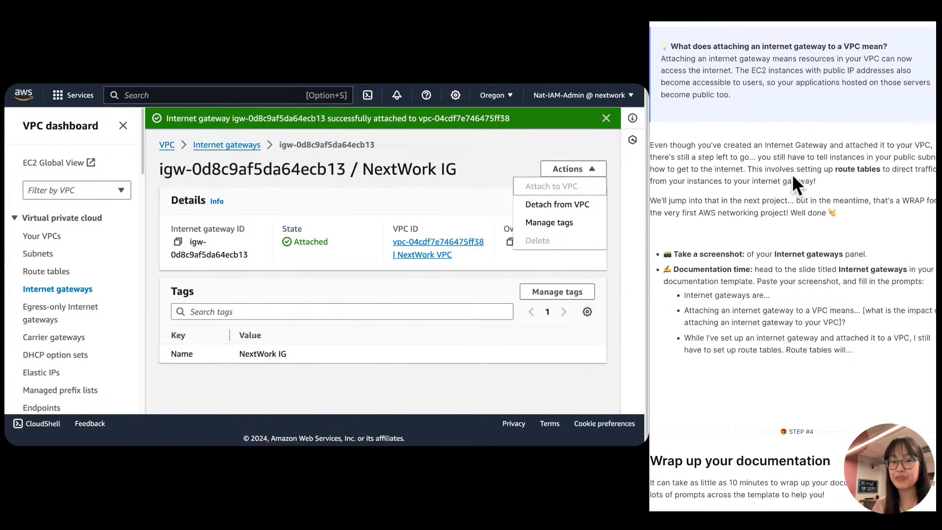
scroll(792, 174, up, 6)
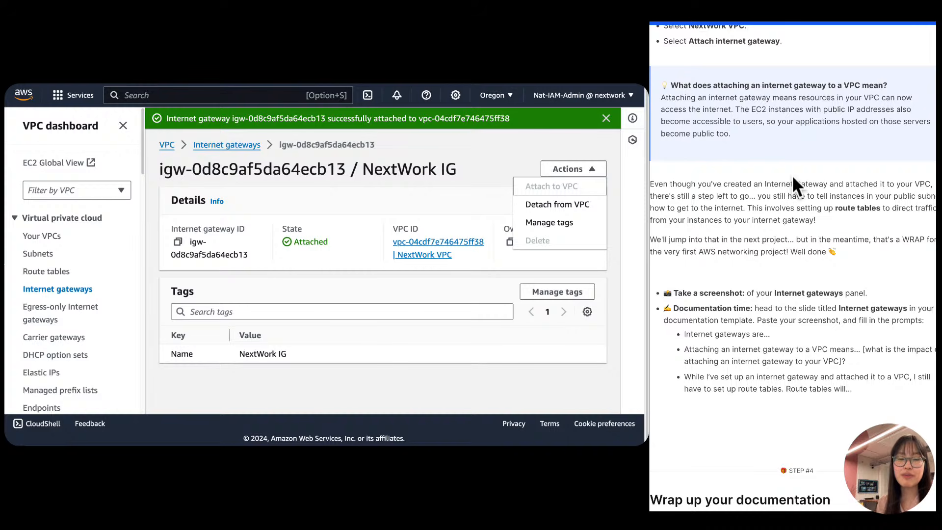
triple_click(780, 199)
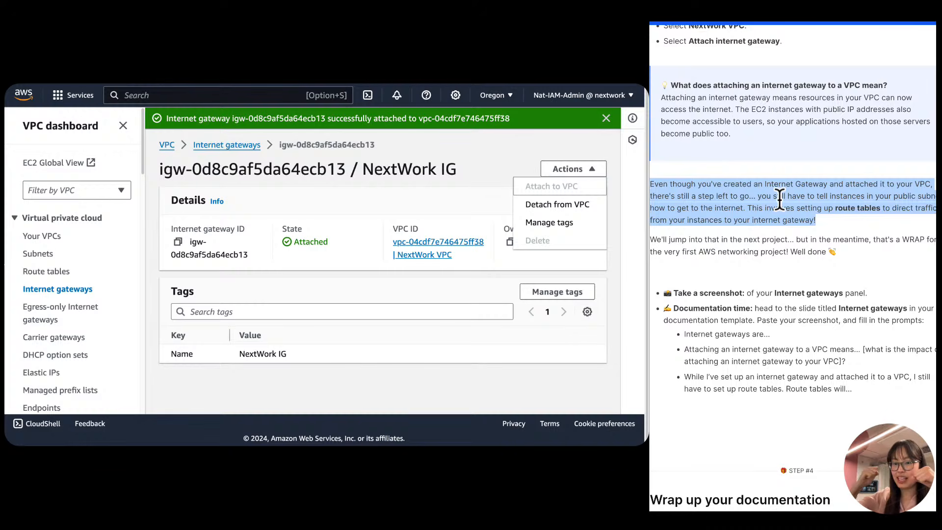
Revisit the guide's recap diagram of the EC2 instance in the public subnet and reread the route tables paragraph.
scroll(780, 198, up, 15)
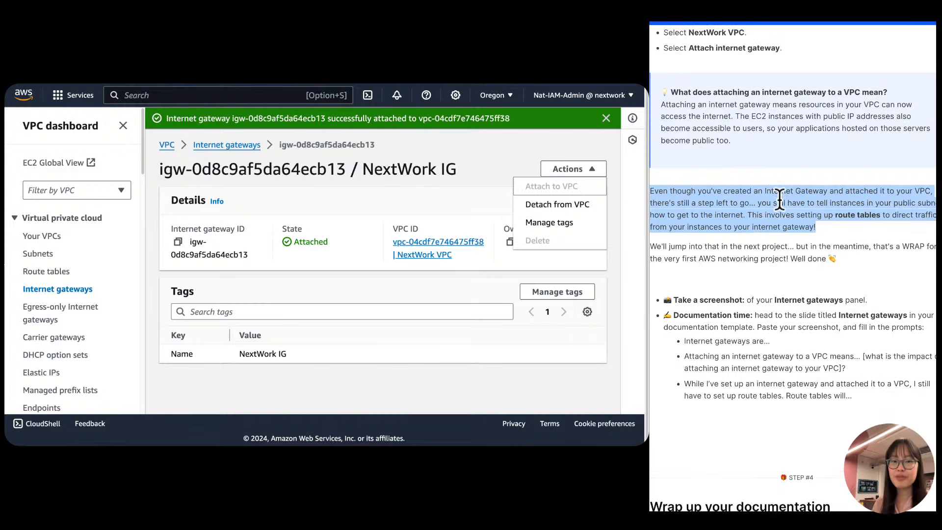
scroll(781, 201, up, 20)
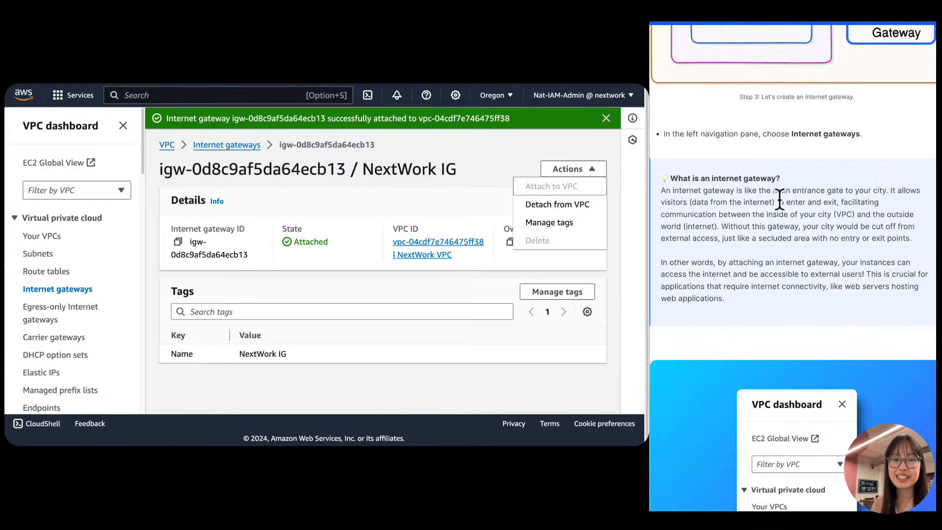
scroll(780, 199, up, 8)
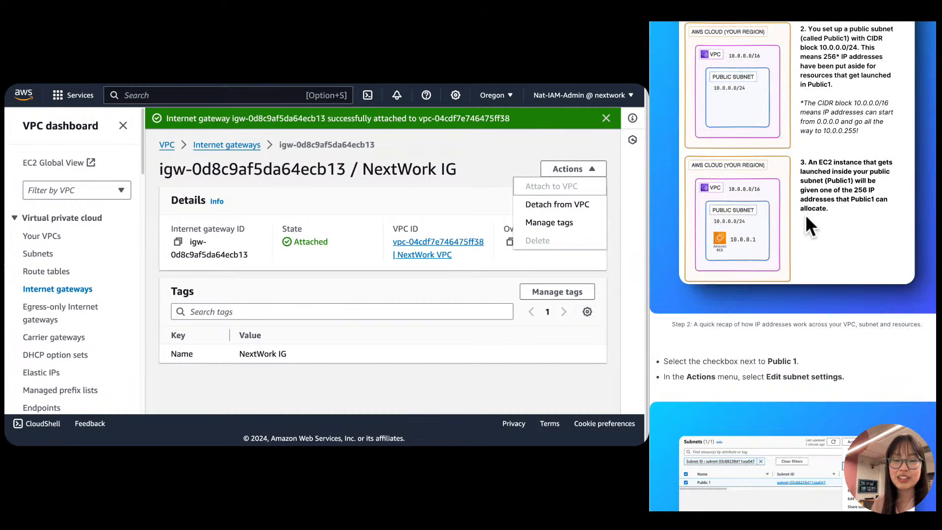
scroll(806, 214, up, 5)
scroll(818, 267, down, 3)
scroll(706, 277, left, 2)
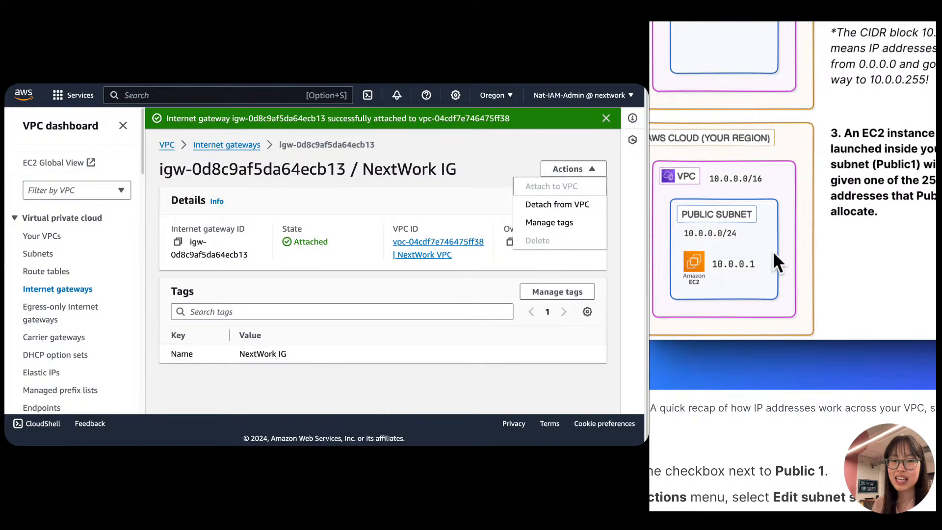
scroll(807, 232, right, 1)
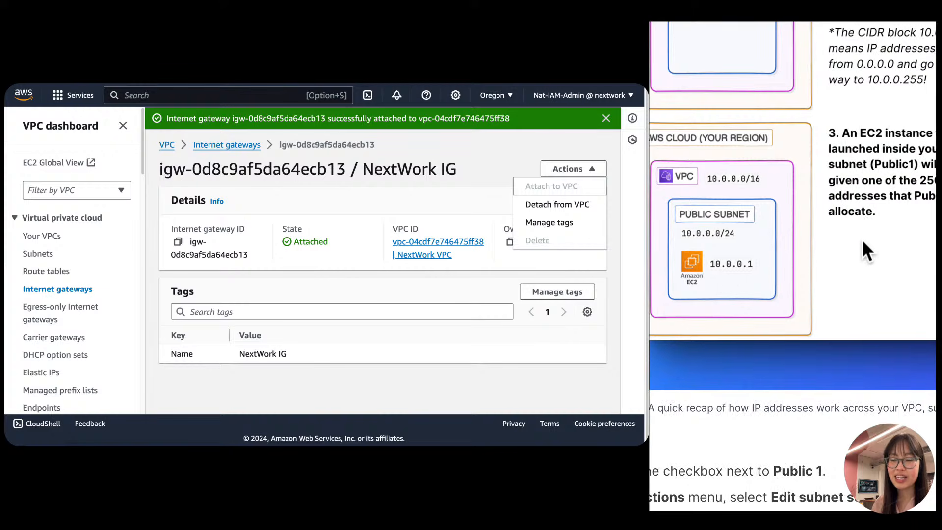
scroll(774, 248, left, 1)
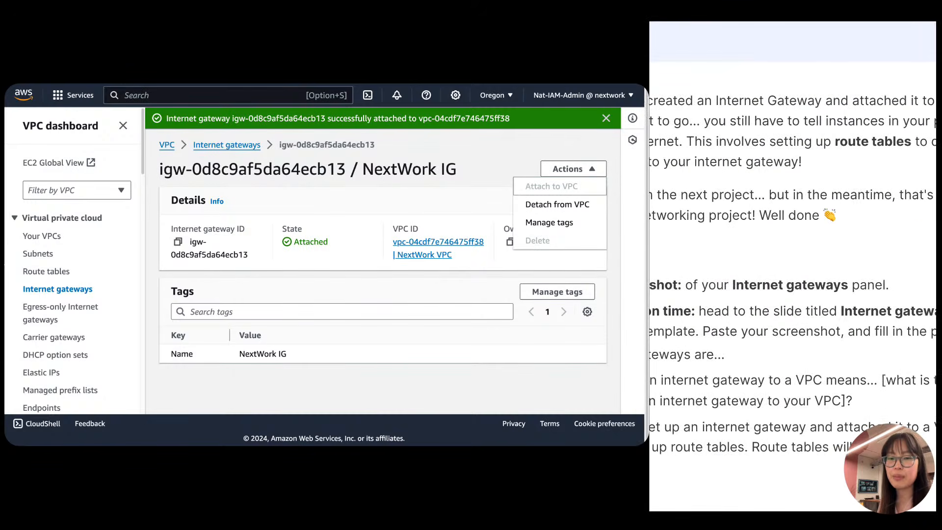
triple_click(867, 149)
click(849, 149)
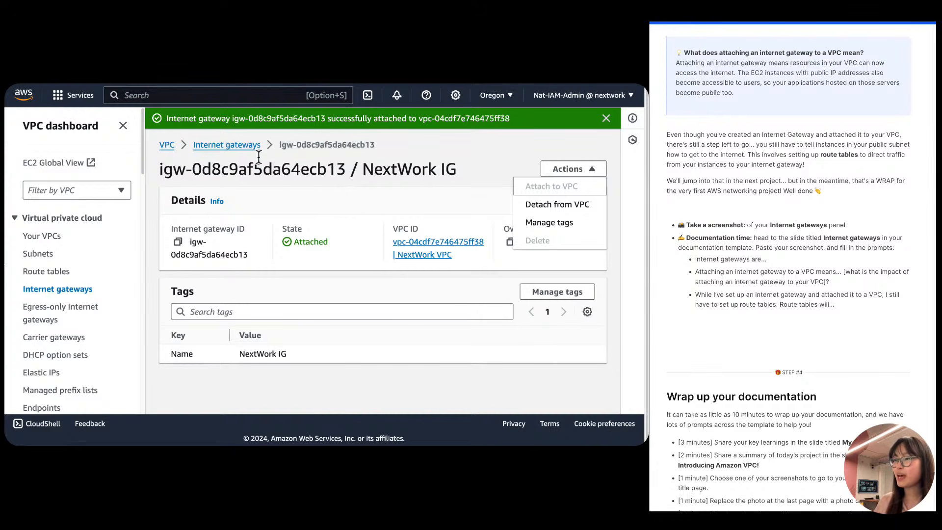
Open the Internet gateways list in the VPC console and capture a screenshot of the panel with both gateways.
click(241, 146)
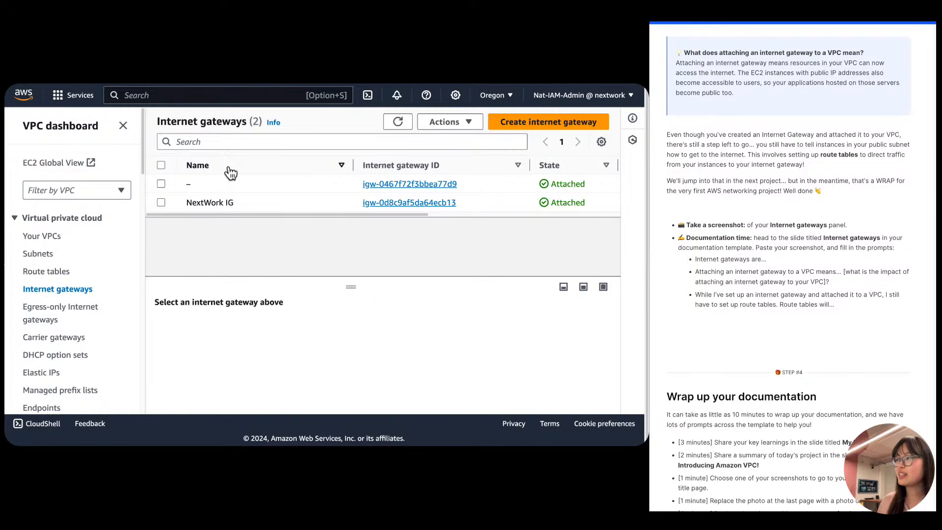
key(super+shift+4)
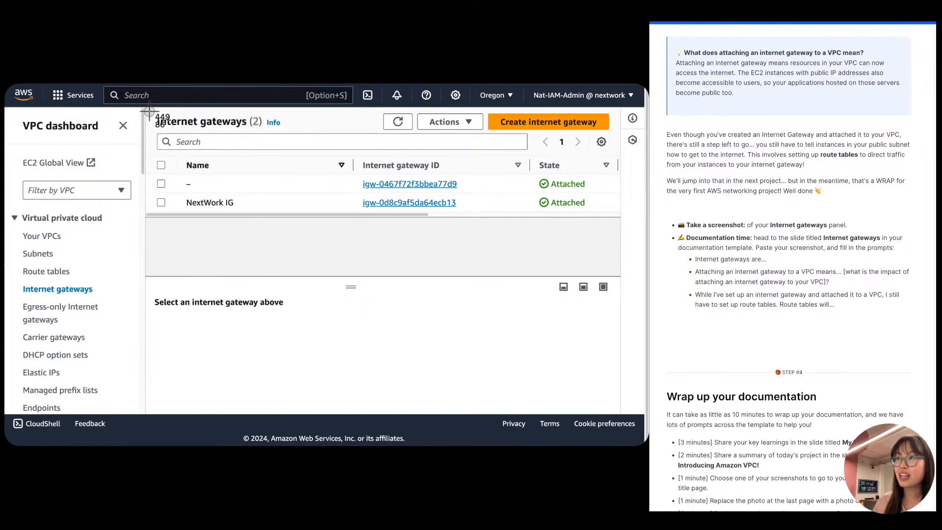
mouse_move(149, 111)
mouse_down()
mouse_move(284, 152)
mouse_move(622, 208)
mouse_move(613, 209)
mouse_up()
Switch to the Canva documentation and place the captured screenshot in the image frame of the Internet gateways slide.
key(super+Tab)
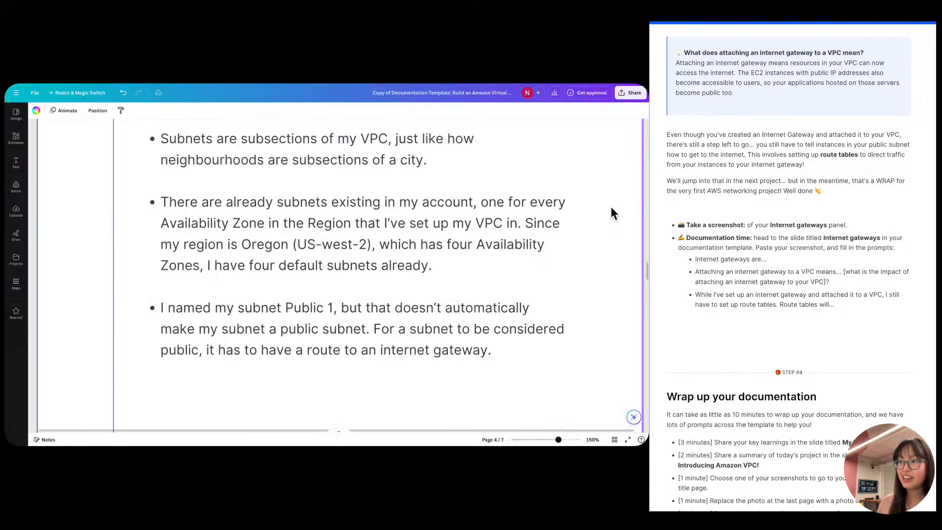
click(540, 243)
scroll(540, 243, down, 5)
scroll(540, 242, down, 10)
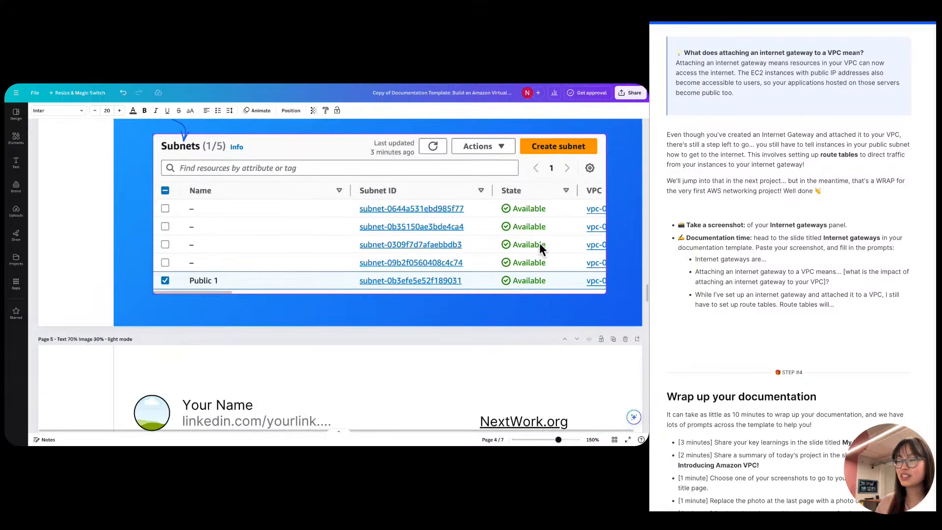
scroll(540, 243, down, 4)
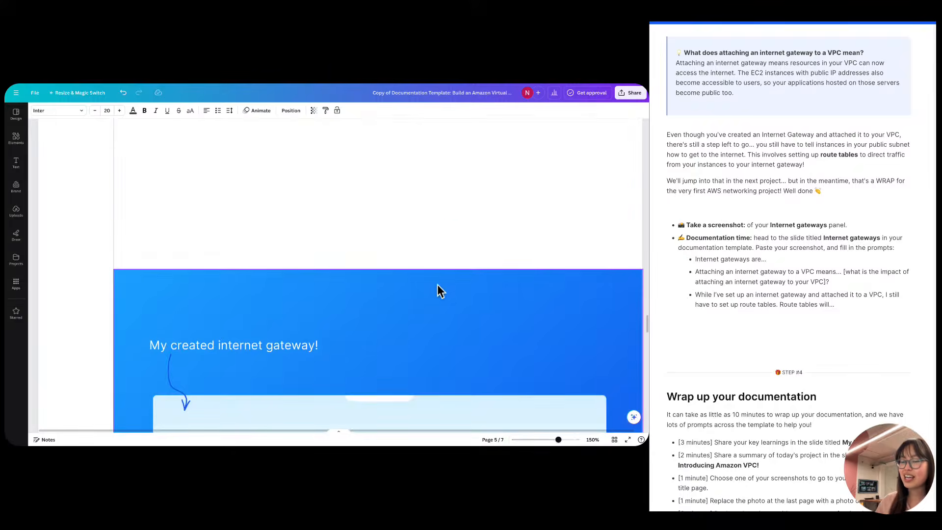
click(408, 210)
key(super+v)
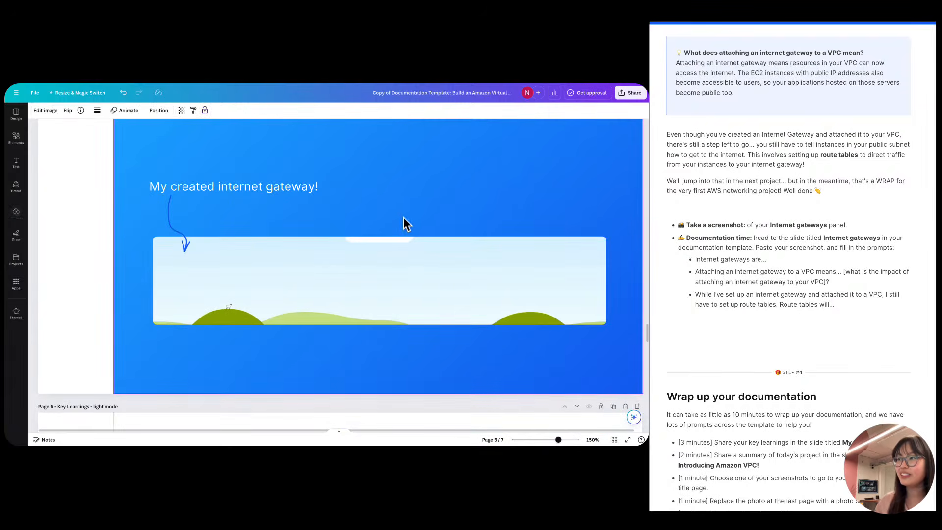
scroll(277, 220, down, 1)
scroll(276, 219, down, 5)
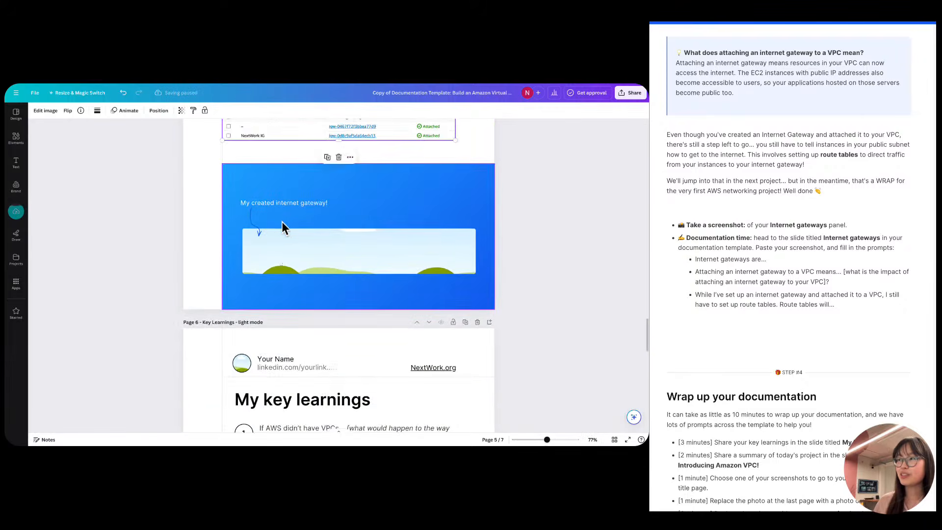
scroll(282, 221, up, 4)
drag(314, 214, 331, 345)
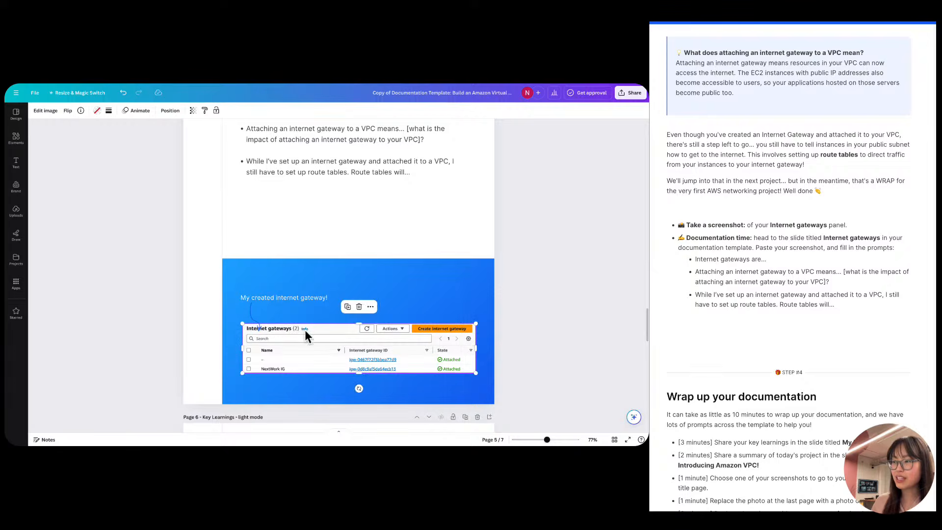
Shift the "My created internet gateway!" caption and its arrow slightly upward, clear of the screenshot.
click(262, 297)
drag(256, 319, 303, 290)
click(284, 248)
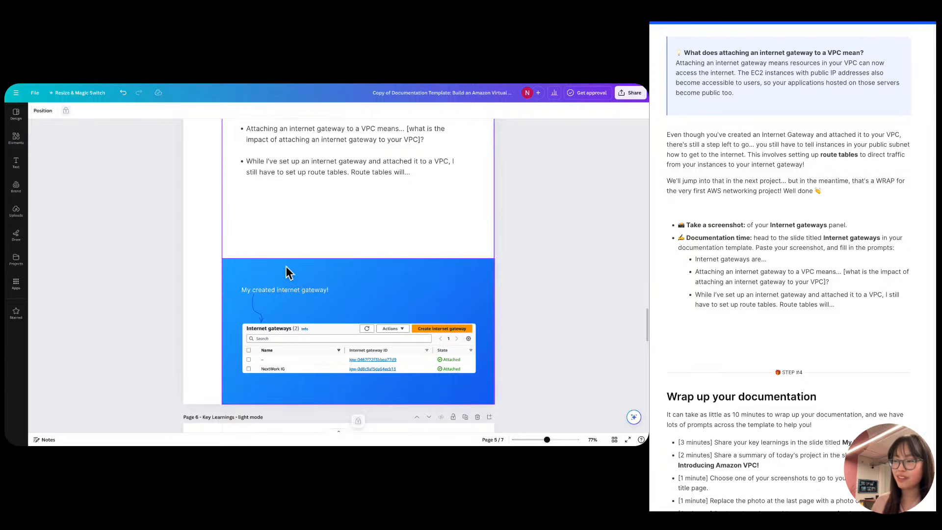
Replace the ellipsis in the first Internet gateways bullet so it reads "Internet gateways are the key VPC components".
scroll(286, 266, up, 3)
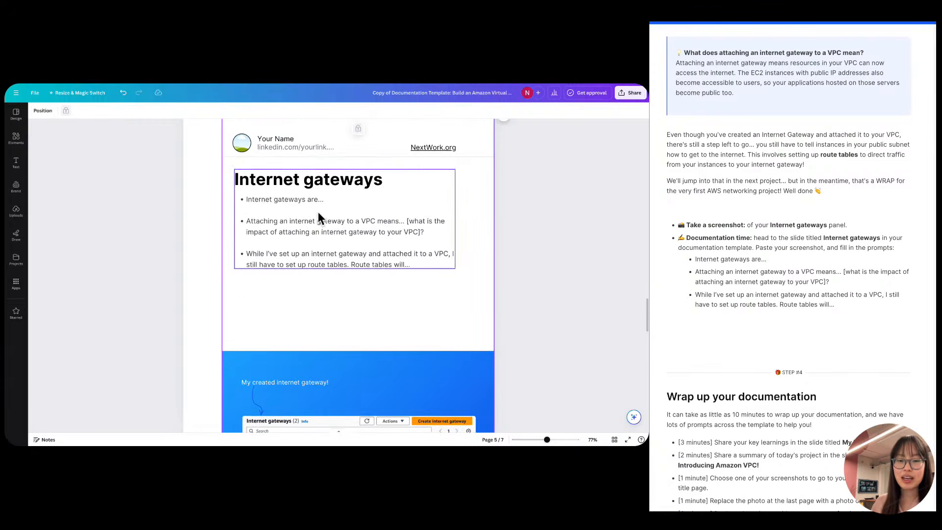
ctrl+scroll(318, 211, up, 3)
ctrl+scroll(319, 212, up, 3)
click(294, 202)
click(294, 200)
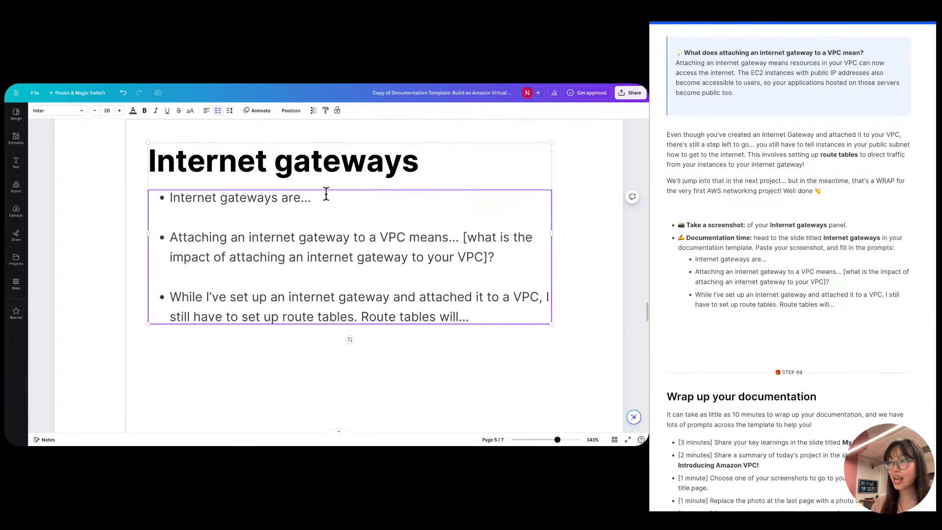
key(BackSpace)
key(BackSpace)
key(BackSpace)
text(the)
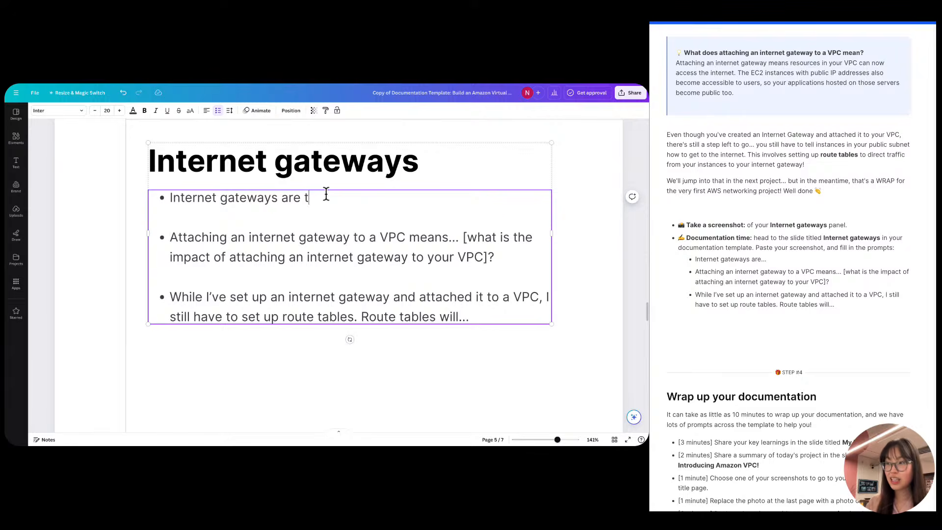
key(BackSpace)
key(BackSpace)
key(BackSpace)
text(the key)
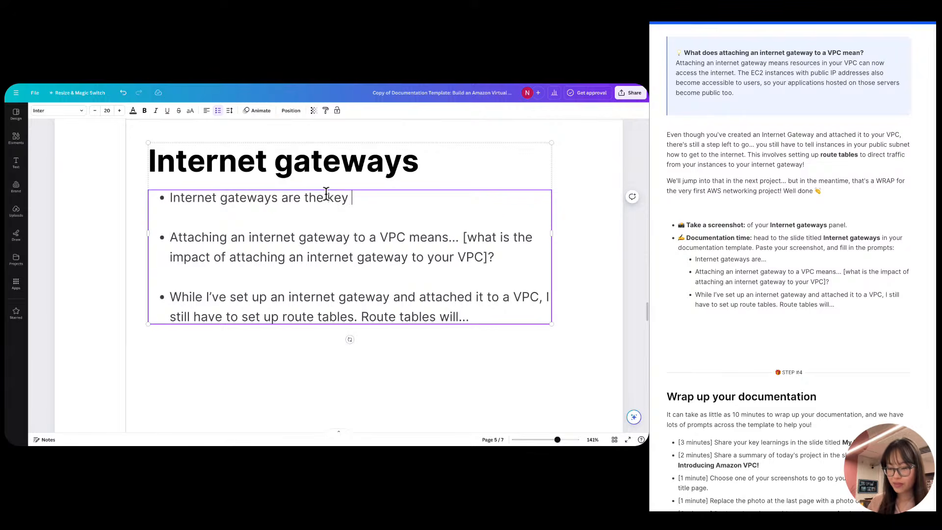
text( c)
key(BackSpace)
key(BackSpace)
text(VPC components)
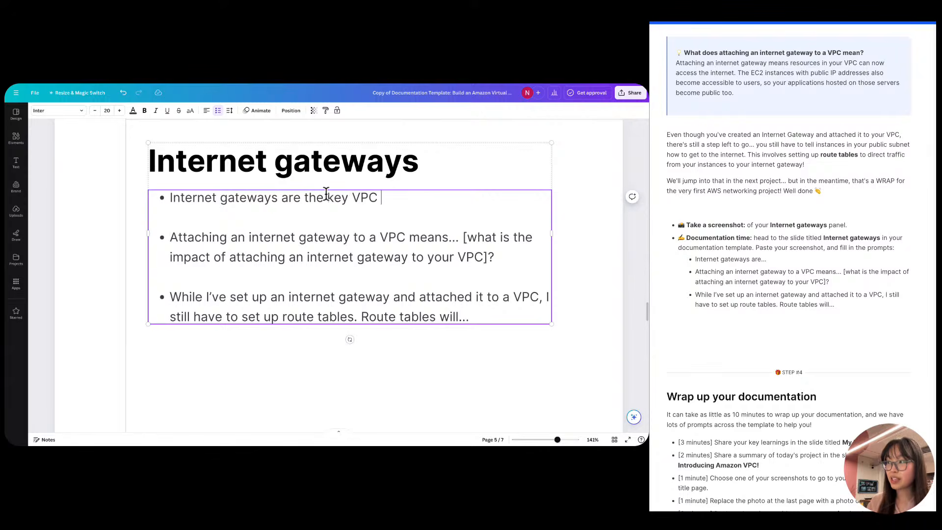
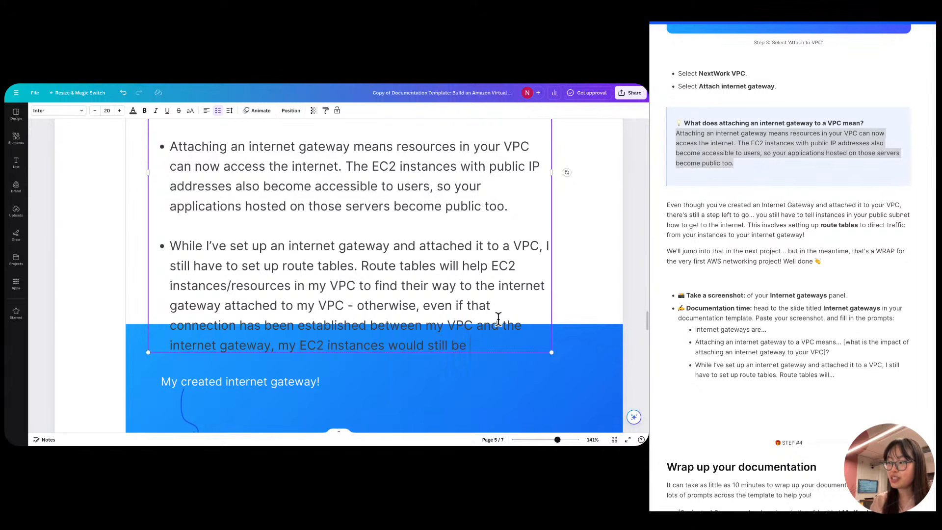
Finish the route tables bullet with "my EC2 instances would still struggle to access the internet.".
key(BackSpace)
key(BackSpace)
text(struggle )
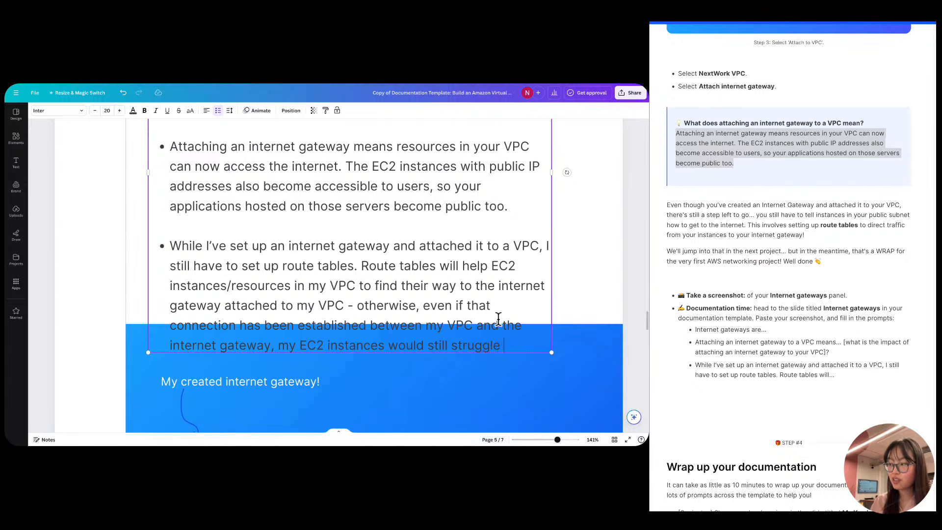
text(to access)
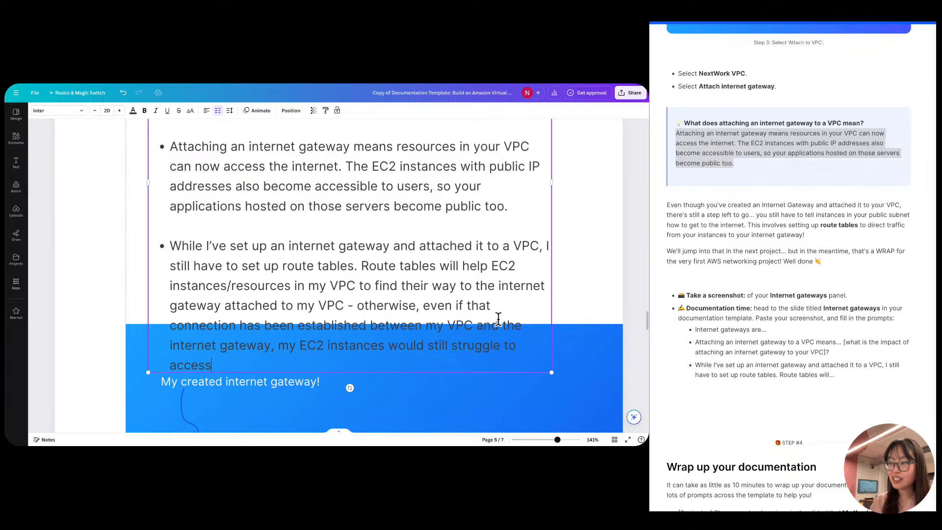
text( the internet.)
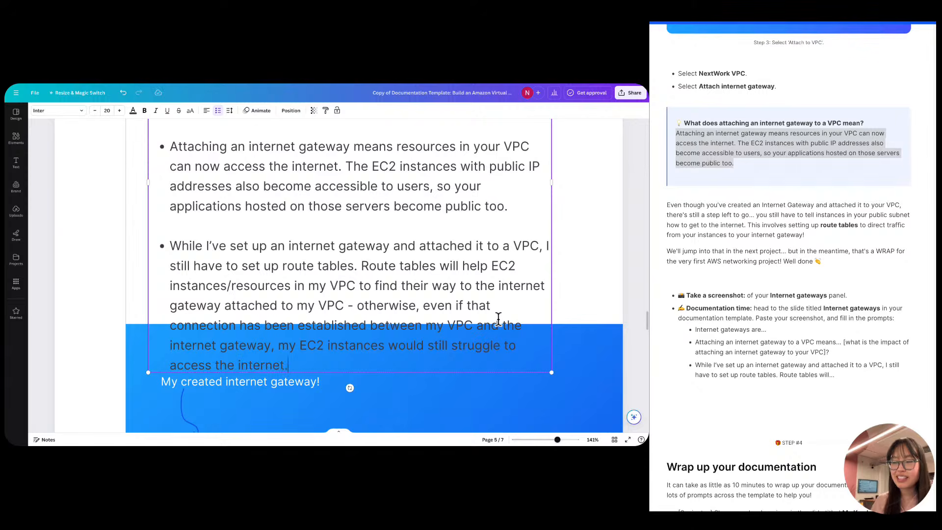
Reduce the font size of all three Internet gateways bullets to 17 so the text clears the blue section.
scroll(491, 308, up, 2)
scroll(482, 291, down, 3)
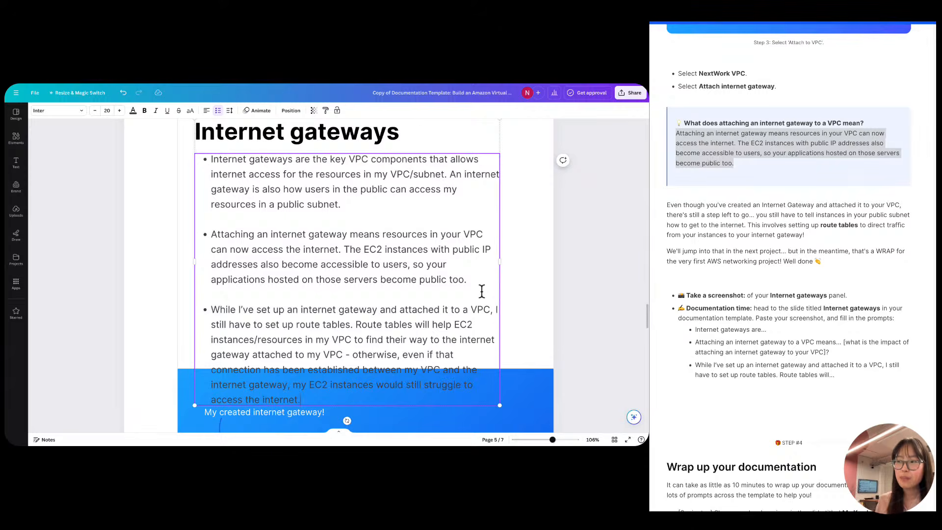
key(ctrl+a)
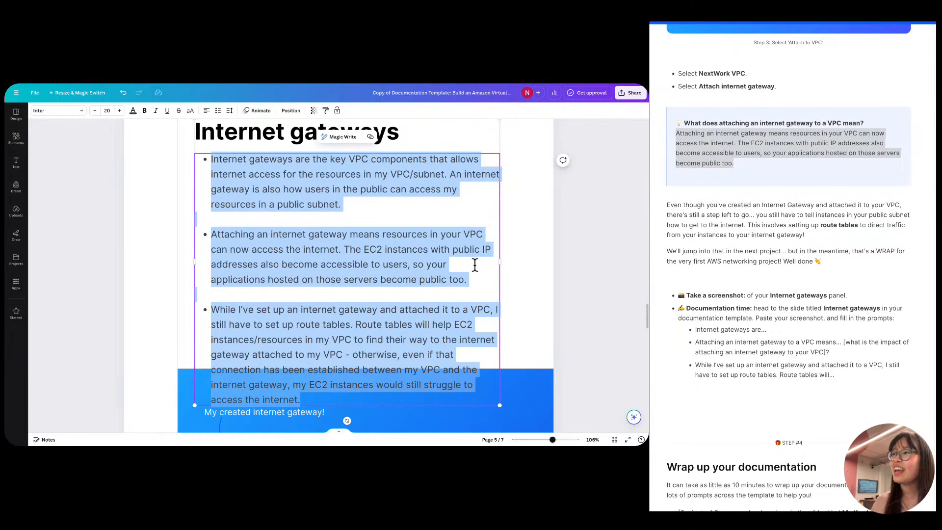
click(95, 110)
click(94, 110)
click(95, 110)
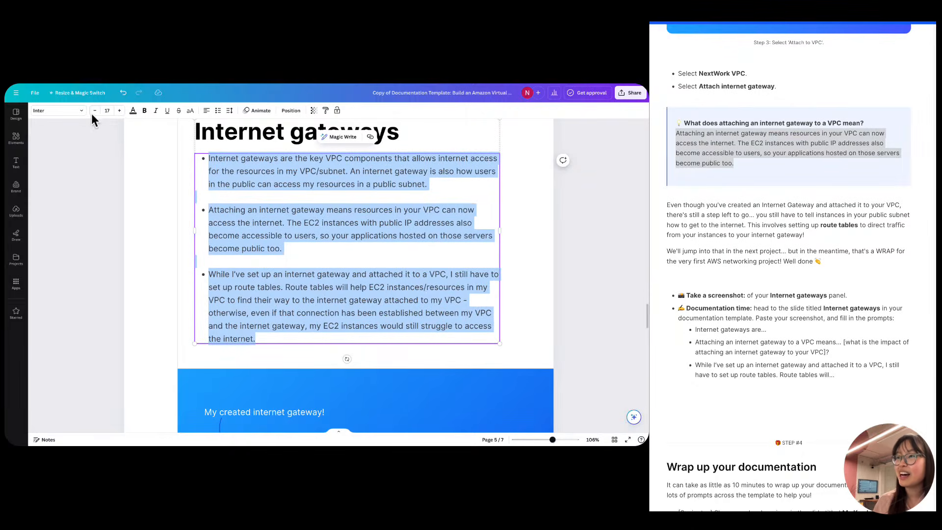
click(145, 237)
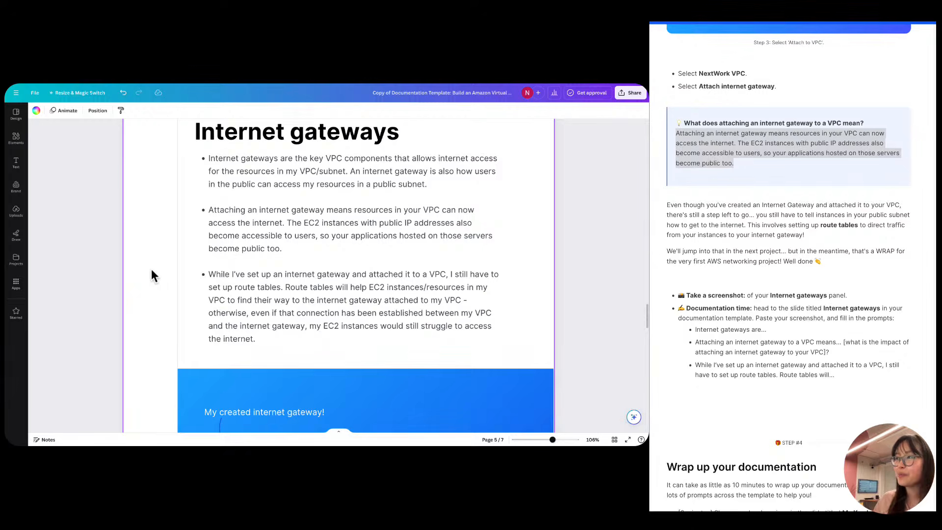
scroll(151, 270, up, 1)
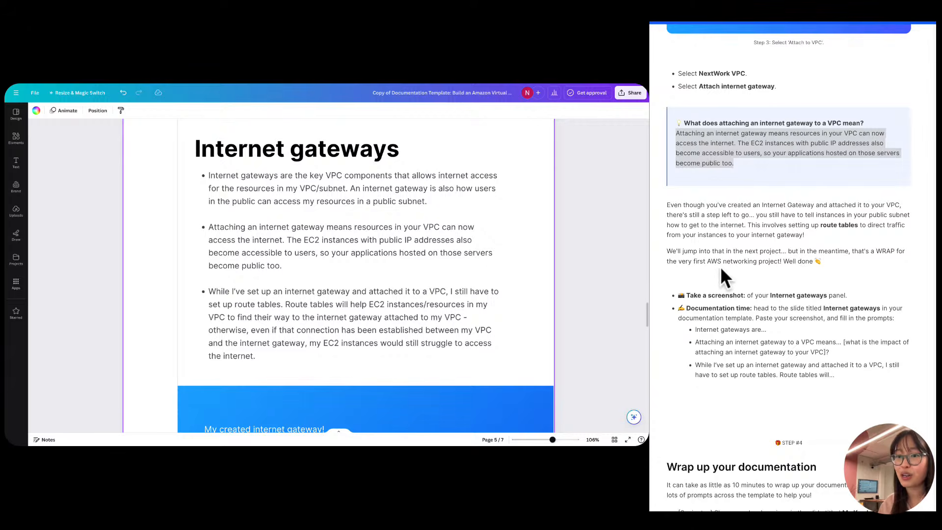
Read the Step #4 wrap-up instructions in the project guide and the four prompts on the My key learnings page.
click(735, 256)
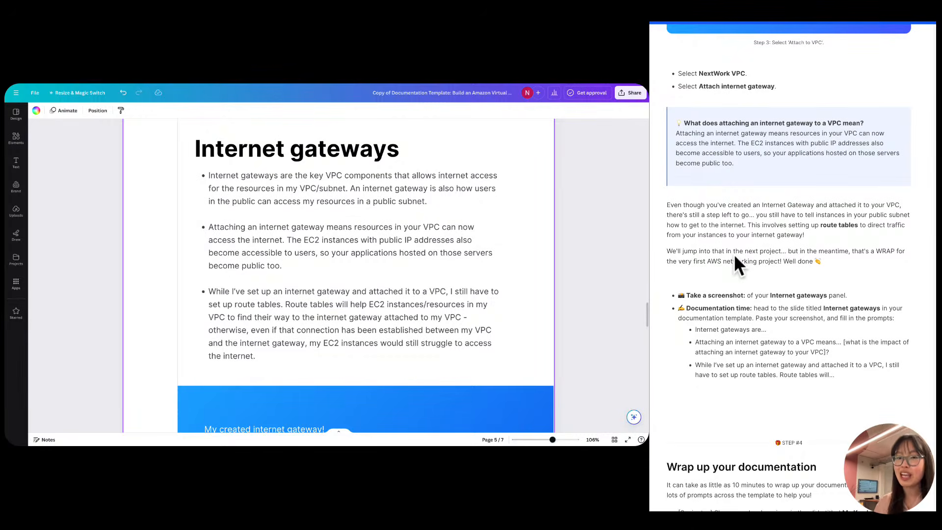
scroll(735, 254, down, 2)
scroll(734, 255, down, 6)
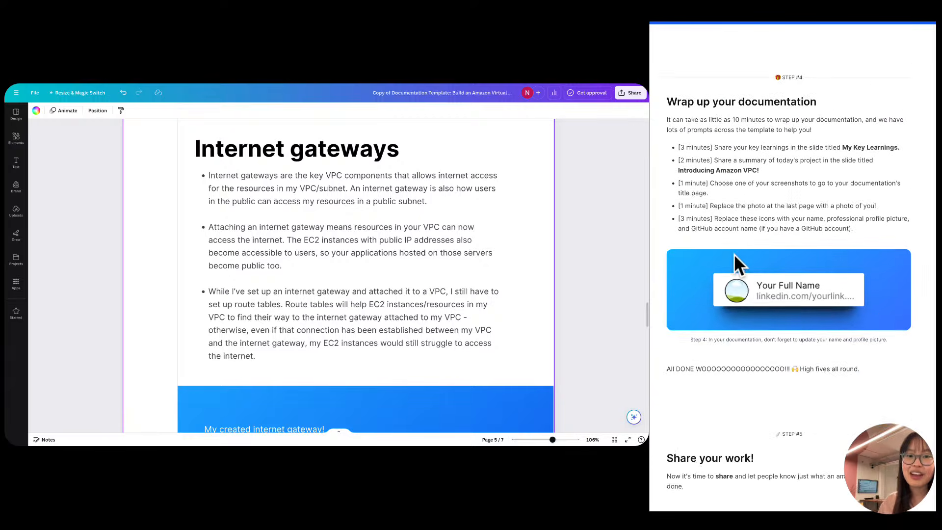
scroll(734, 254, down, 1)
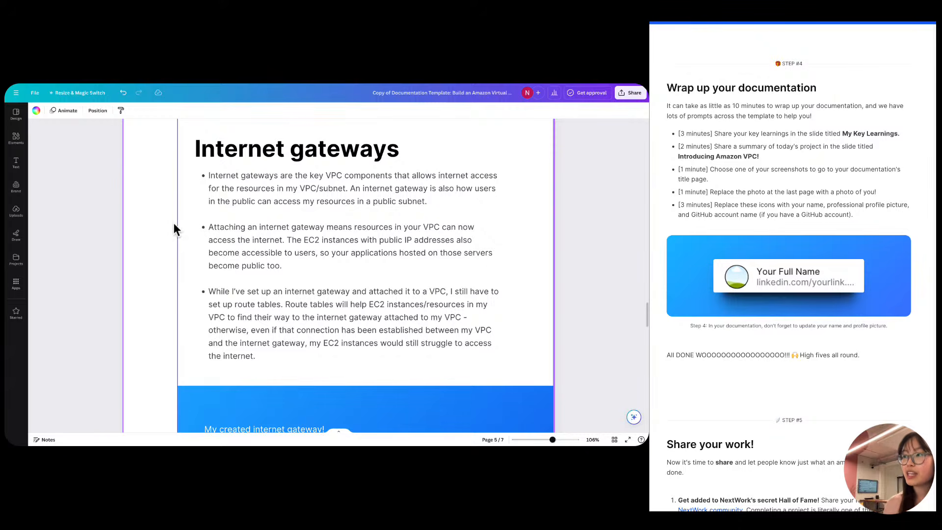
scroll(173, 226, down, 10)
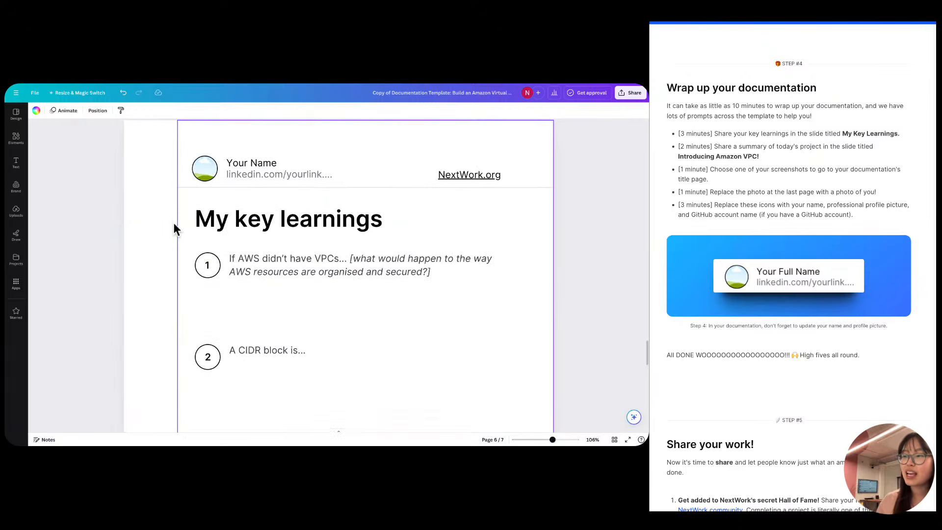
scroll(174, 228, down, 3)
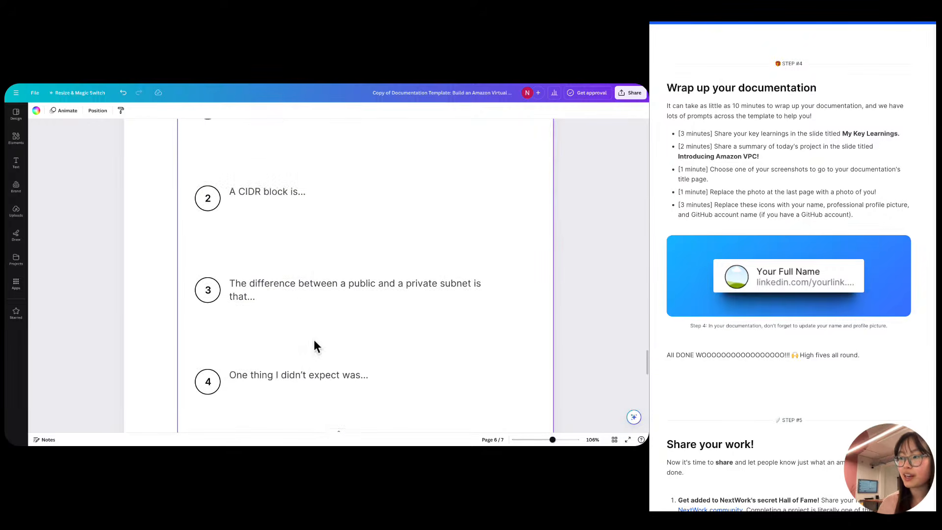
scroll(353, 288, up, 3)
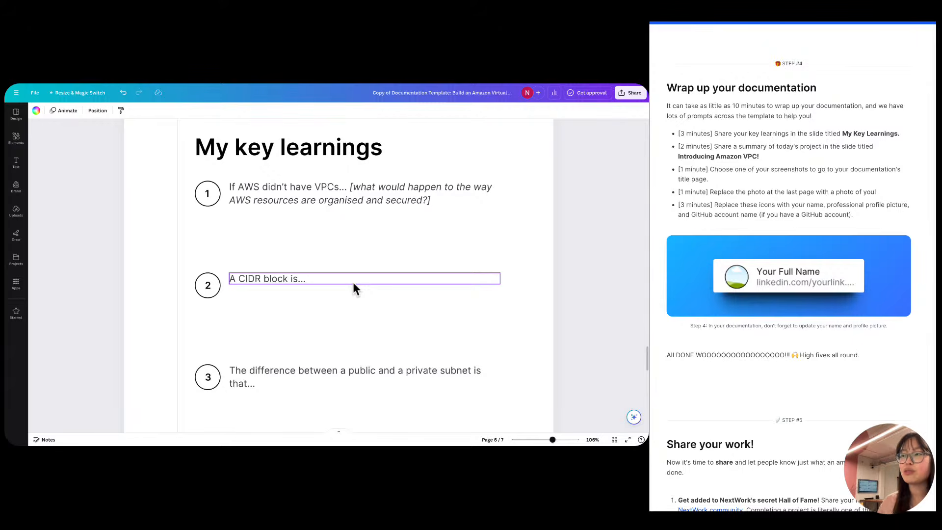
scroll(352, 282, down, 5)
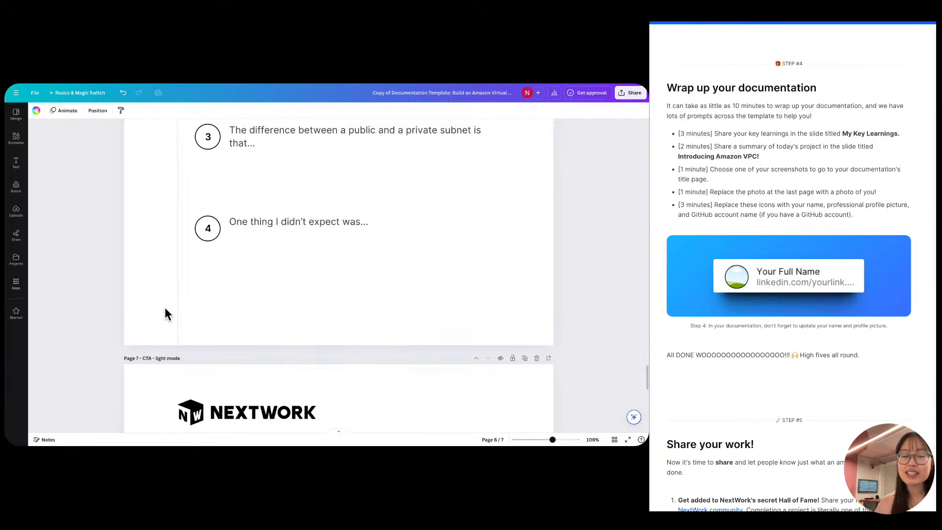
Review the Introducing Amazon VPC page's prompts on what it does, how it is used in today's project and the time taken.
scroll(166, 309, up, 15)
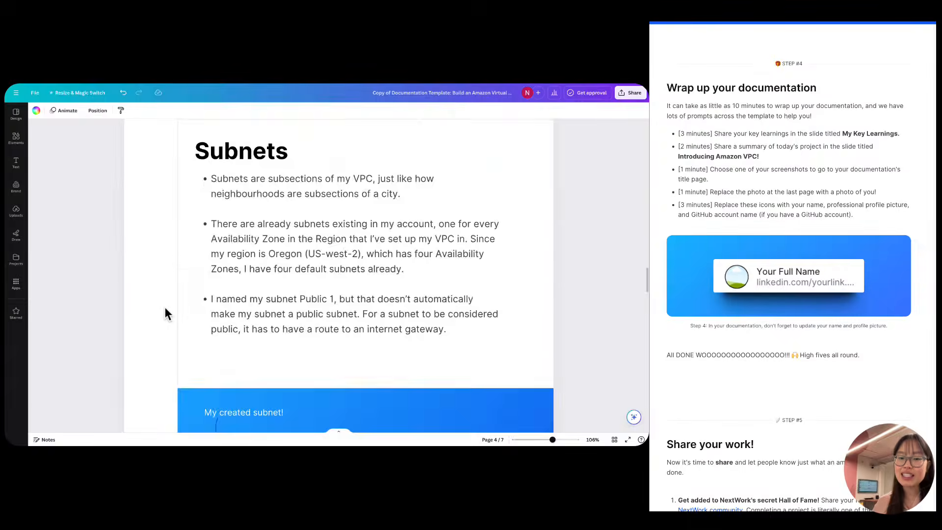
scroll(165, 308, up, 15)
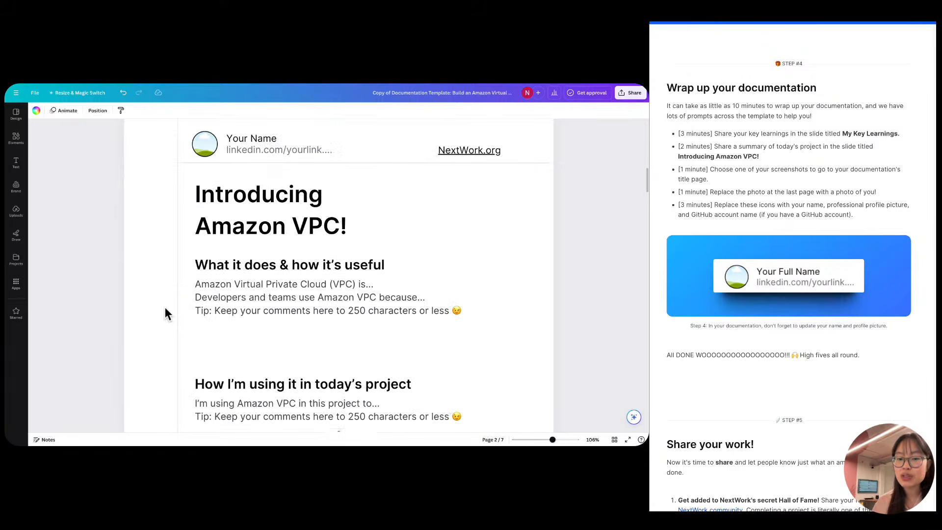
scroll(166, 310, down, 1)
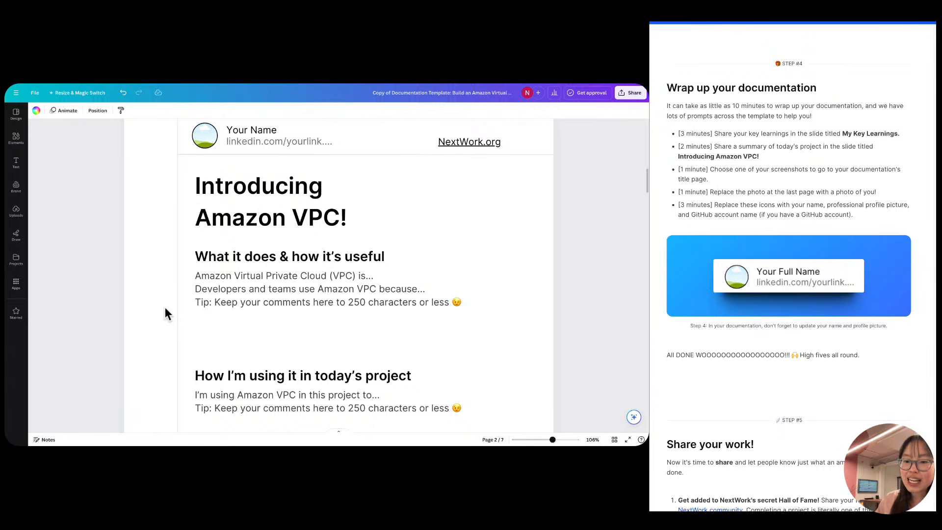
triple_click(257, 290)
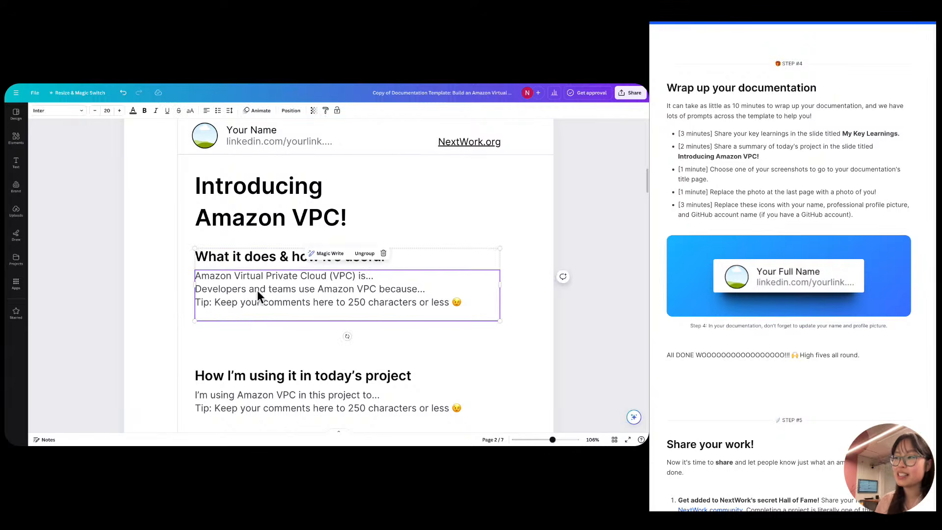
drag(259, 284, 259, 282)
triple_click(260, 284)
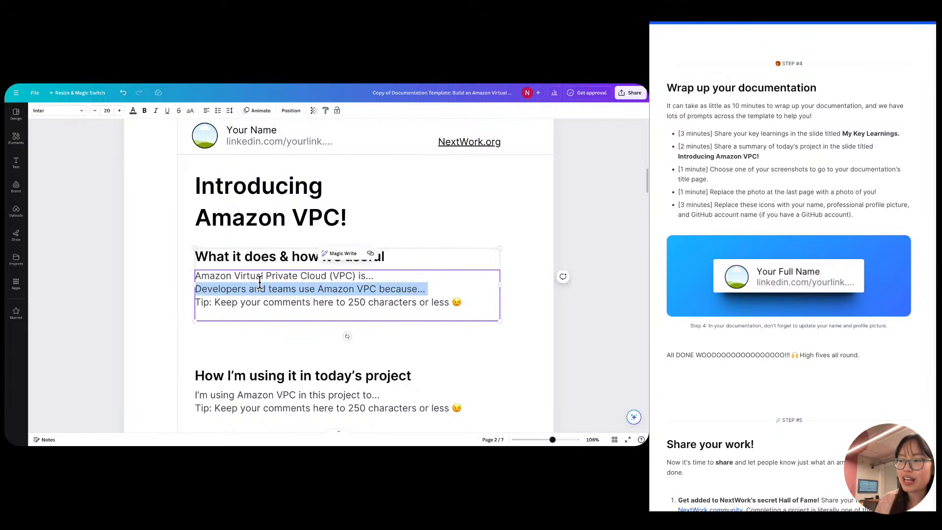
scroll(259, 284, down, 1)
scroll(265, 275, down, 2)
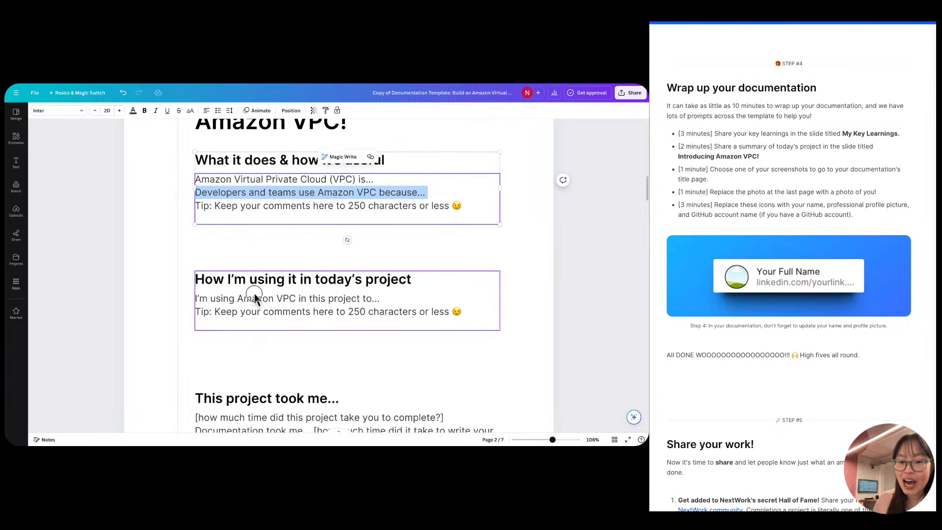
triple_click(254, 297)
scroll(254, 295, down, 2)
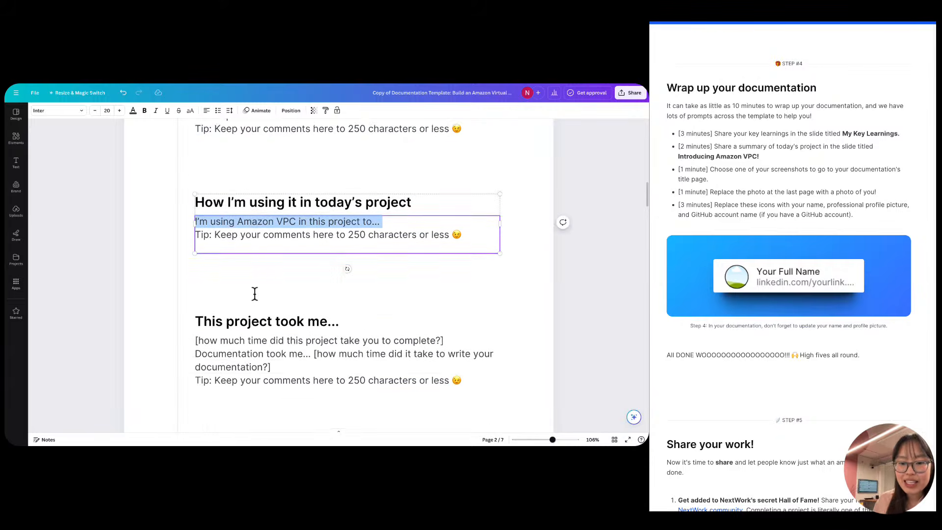
triple_click(288, 332)
triple_click(291, 343)
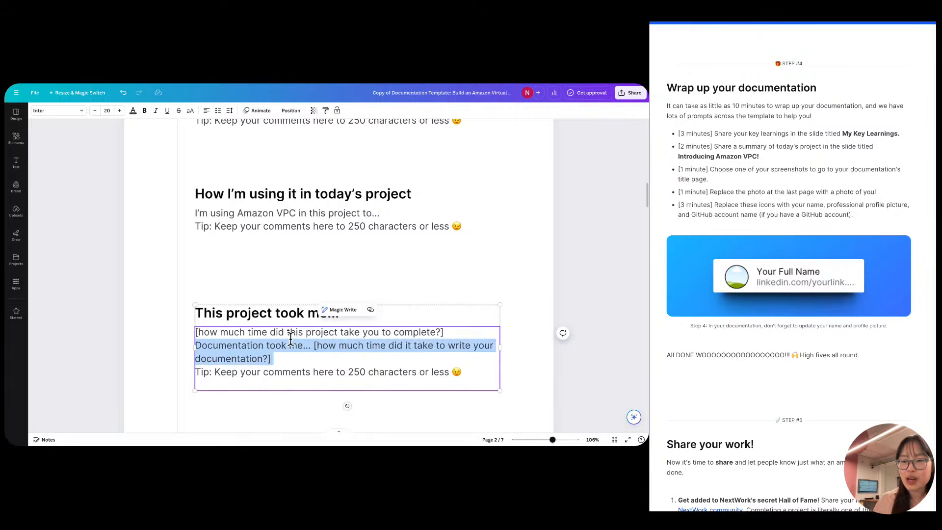
click(152, 312)
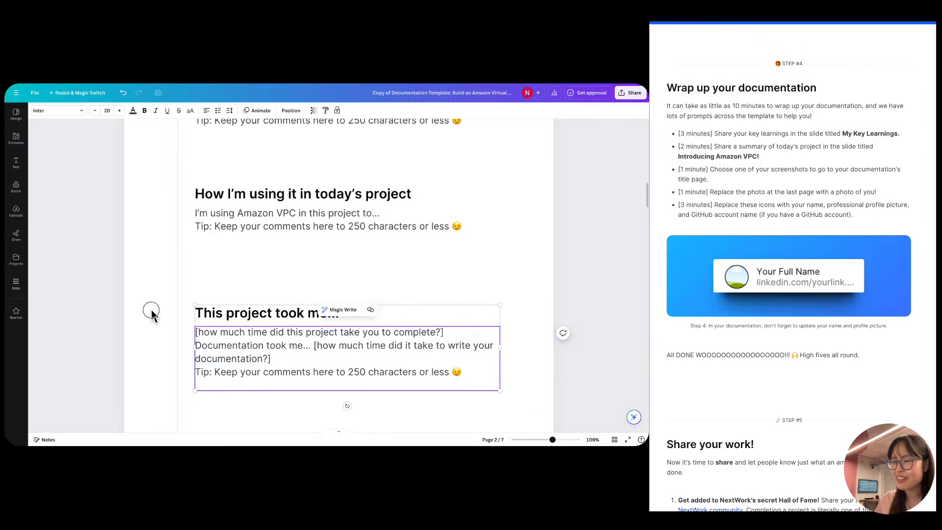
Shorten the title page's large image frame so its lower edge meets the bottom edge of the page.
scroll(154, 314, up, 10)
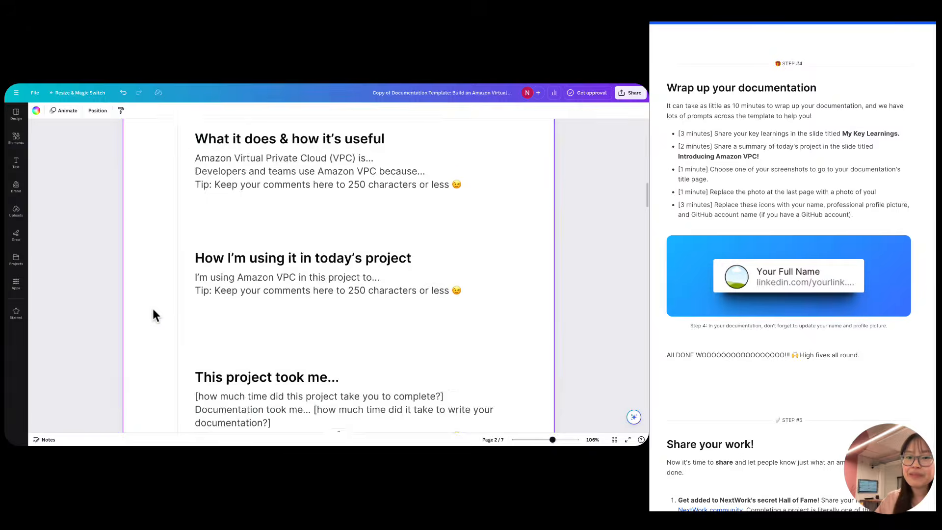
scroll(153, 314, up, 3)
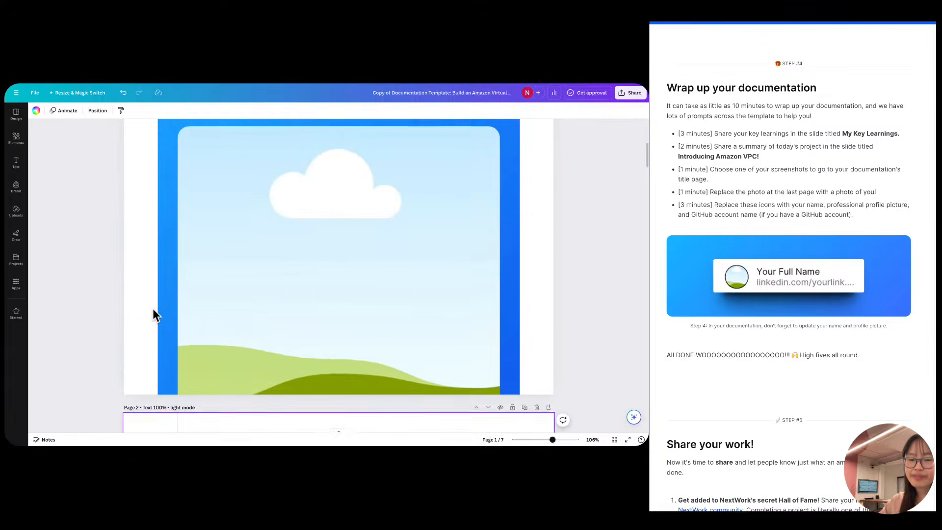
scroll(153, 314, up, 1)
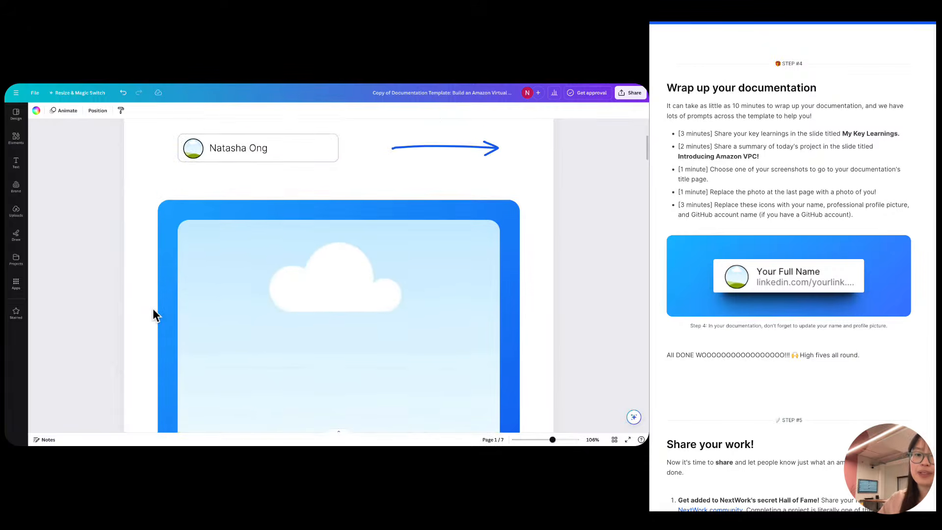
scroll(153, 314, down, 2)
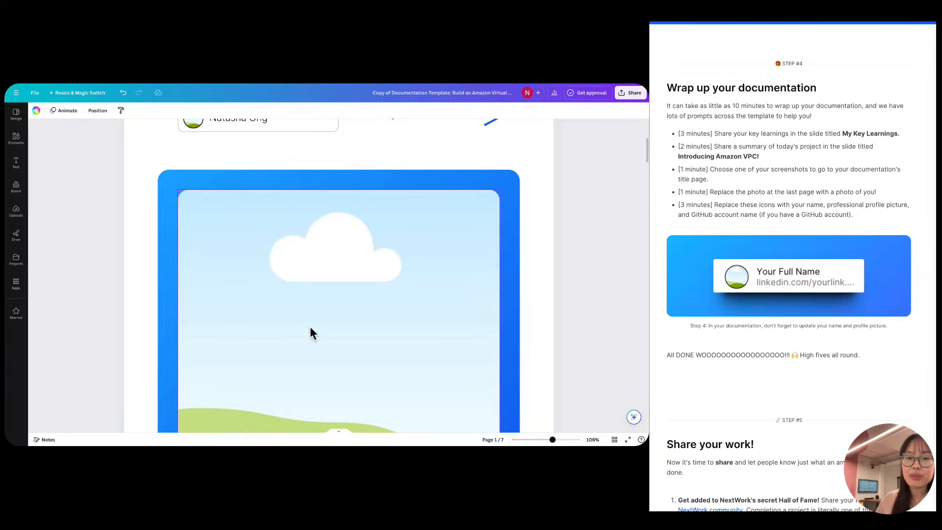
scroll(308, 283, down, 3)
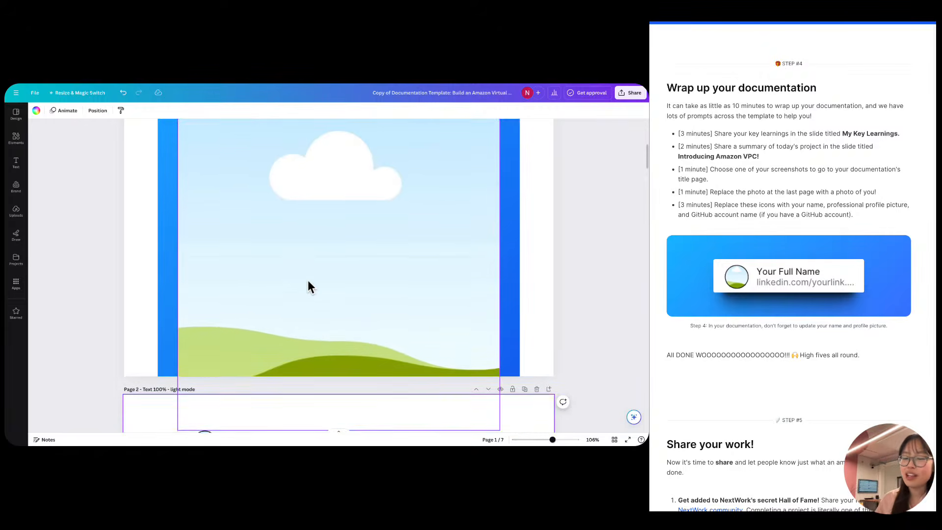
scroll(308, 281, down, 1)
click(308, 282)
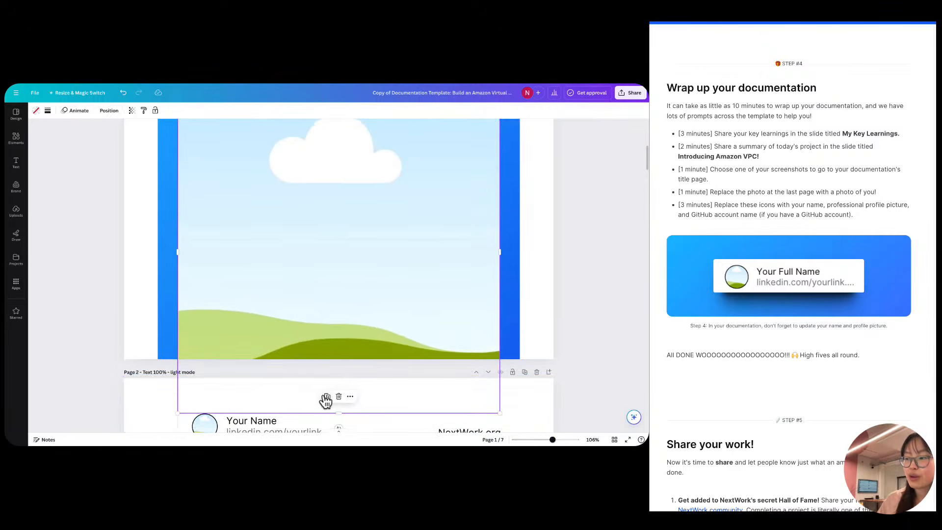
drag(338, 413, 349, 361)
scroll(332, 354, down, 3)
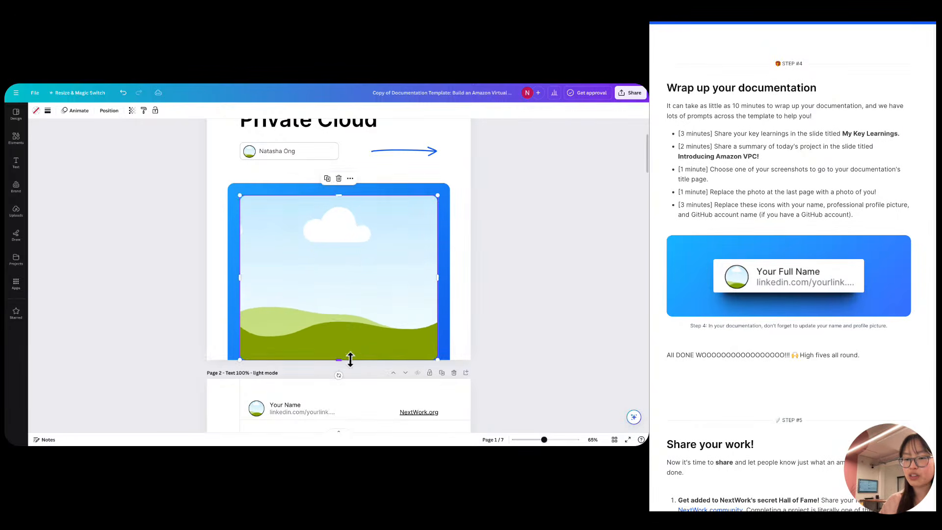
Open the file chooser for uploading a profile picture for the circular frame beside the name on the title page.
scroll(342, 260, up, 2)
scroll(341, 243, up, 5)
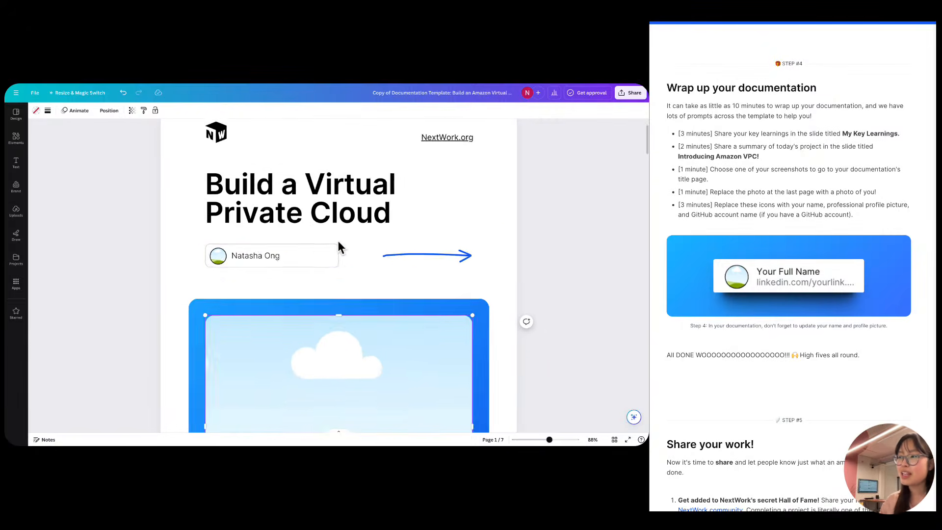
scroll(186, 258, up, 1)
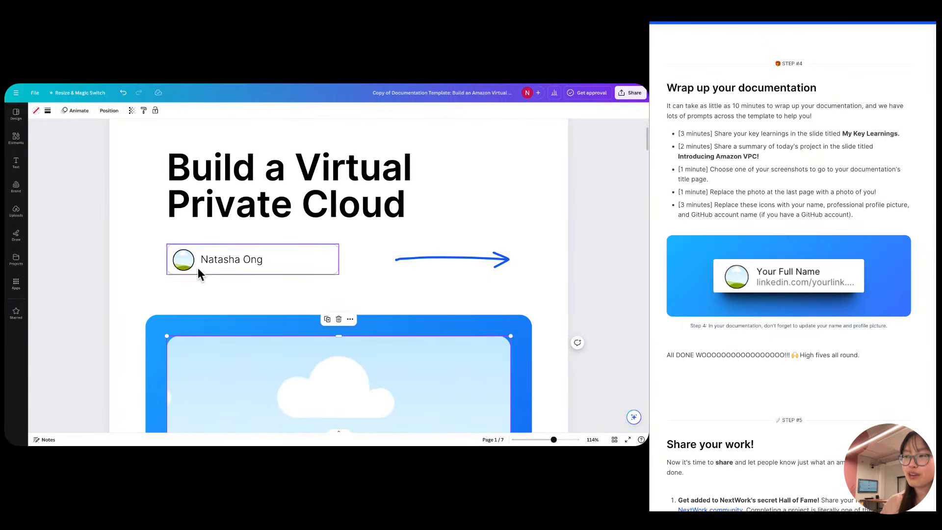
scroll(191, 267, up, 1)
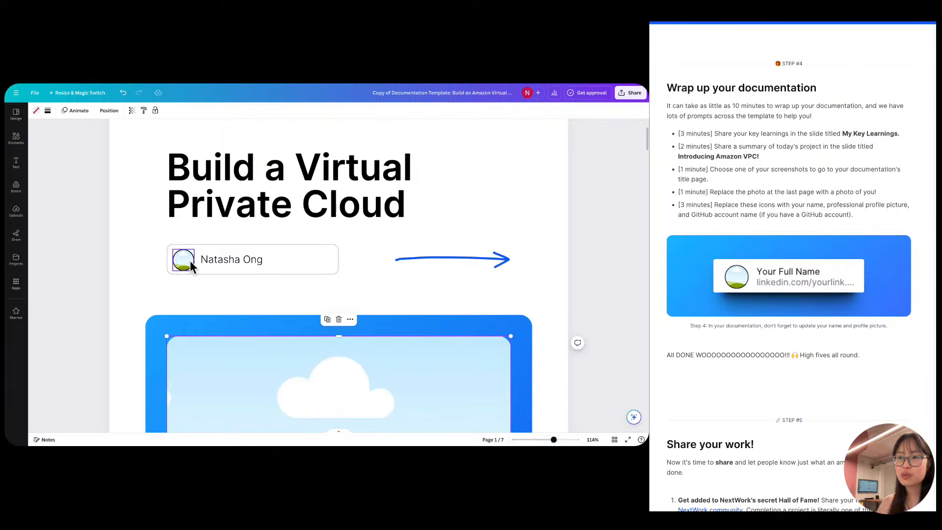
click(16, 211)
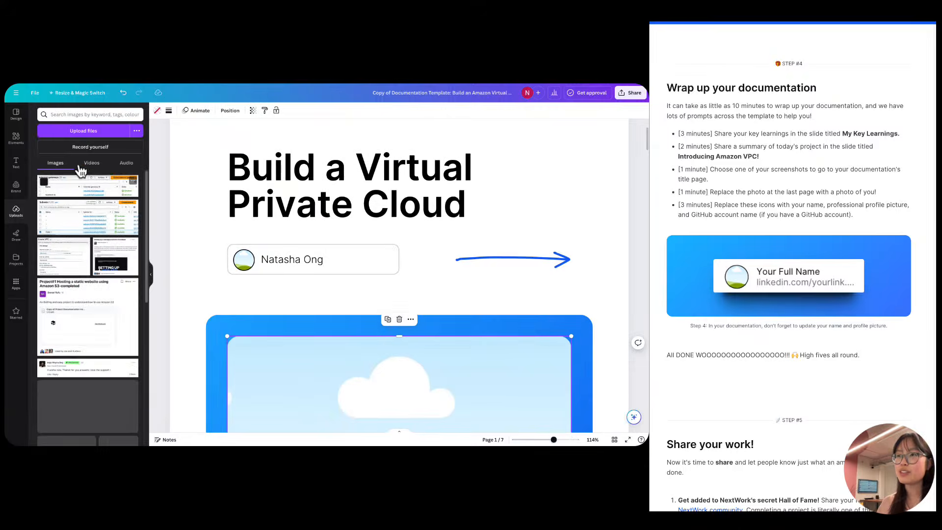
click(152, 267)
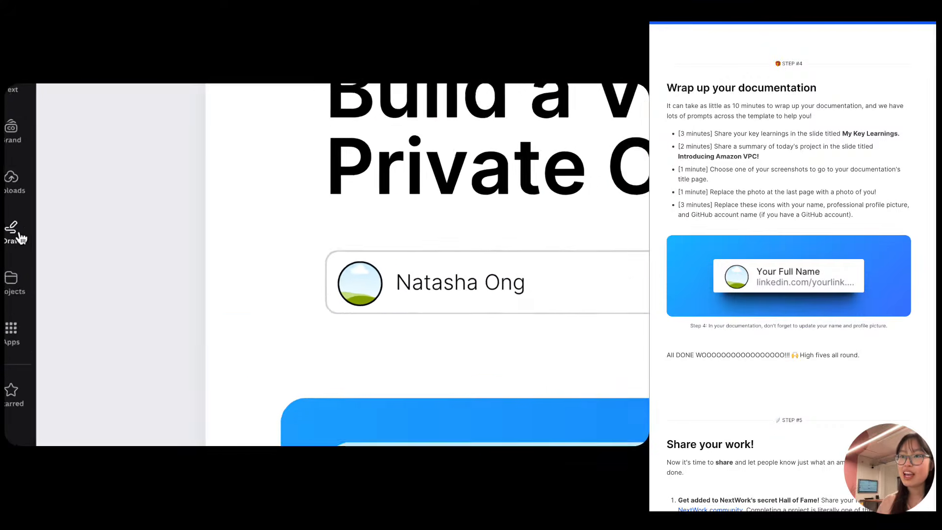
click(17, 214)
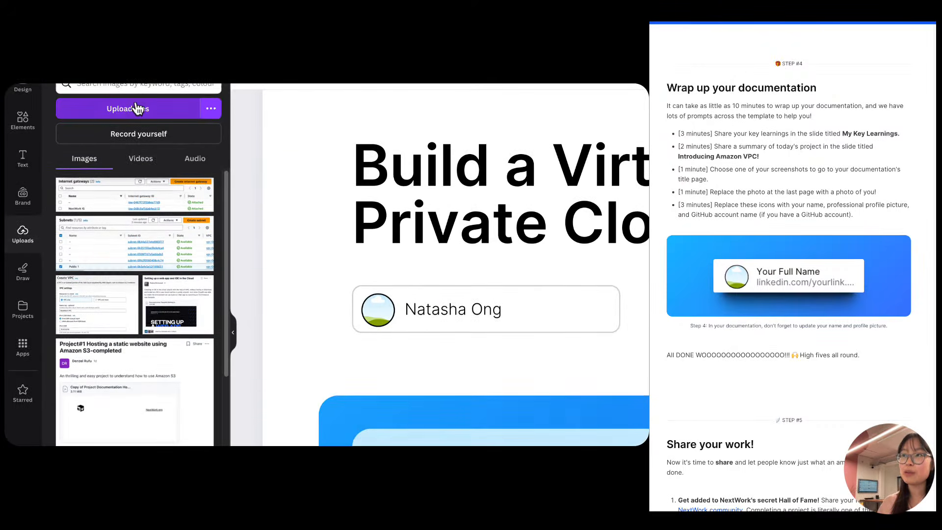
click(138, 109)
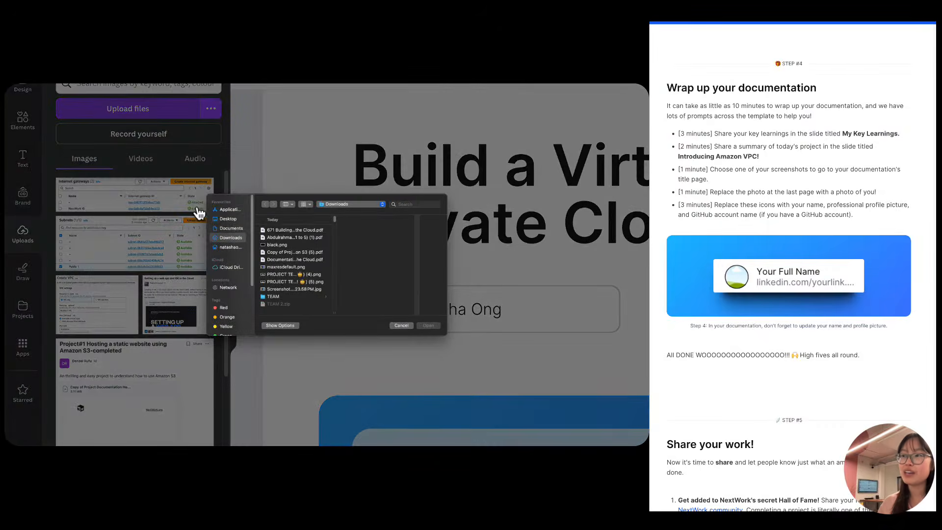
Look through the Downloads folder for a suitable portrait photo.
scroll(264, 266, down, 5)
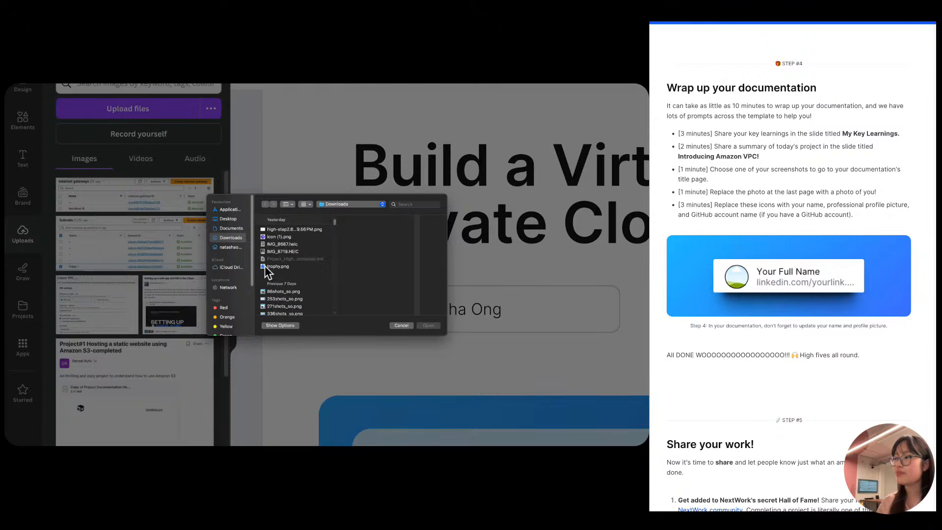
scroll(264, 266, up, 3)
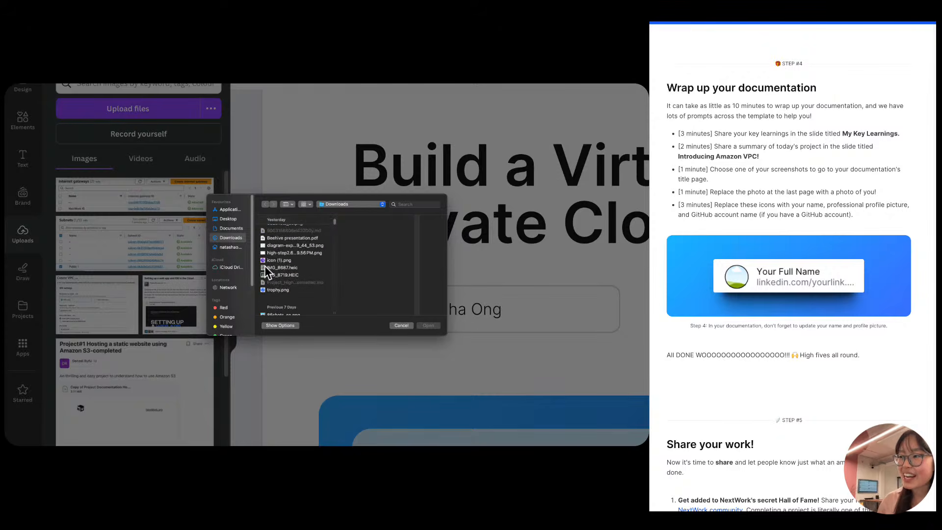
scroll(264, 266, down, 5)
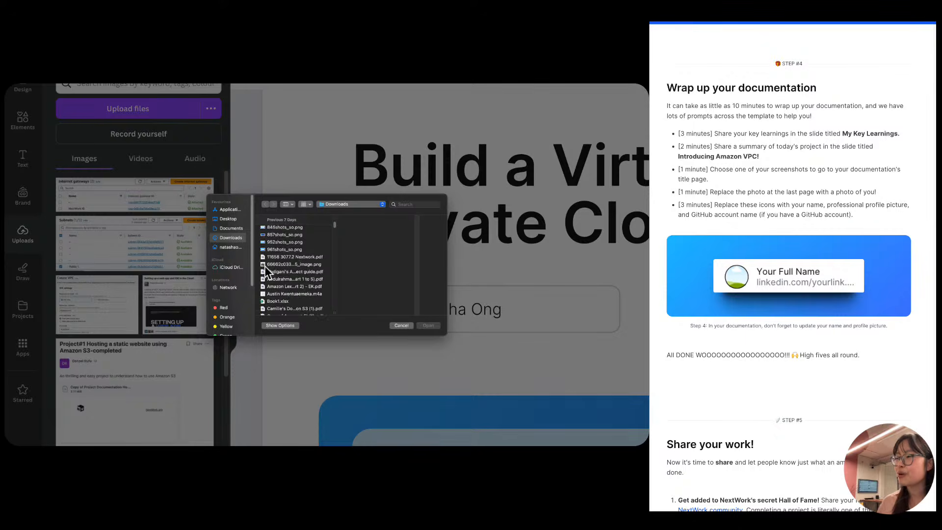
scroll(326, 289, down, 5)
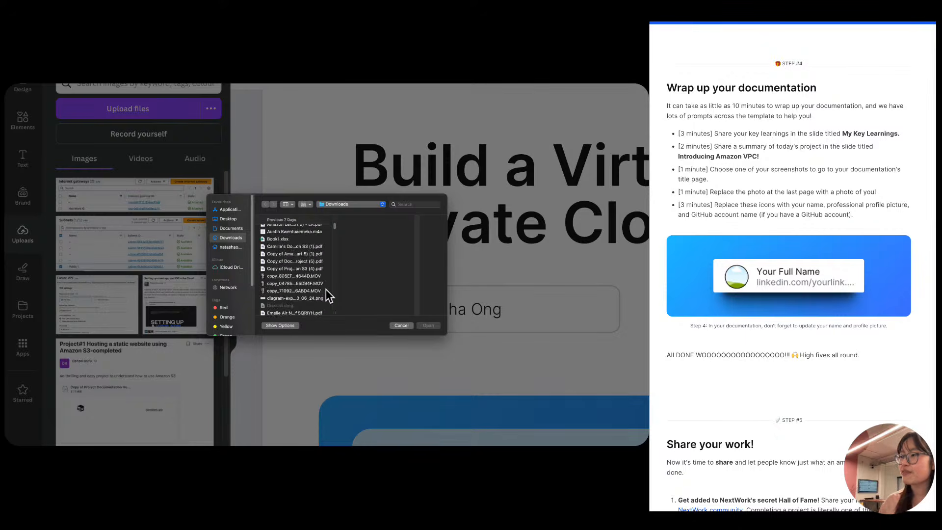
scroll(326, 290, down, 1)
scroll(299, 294, up, 5)
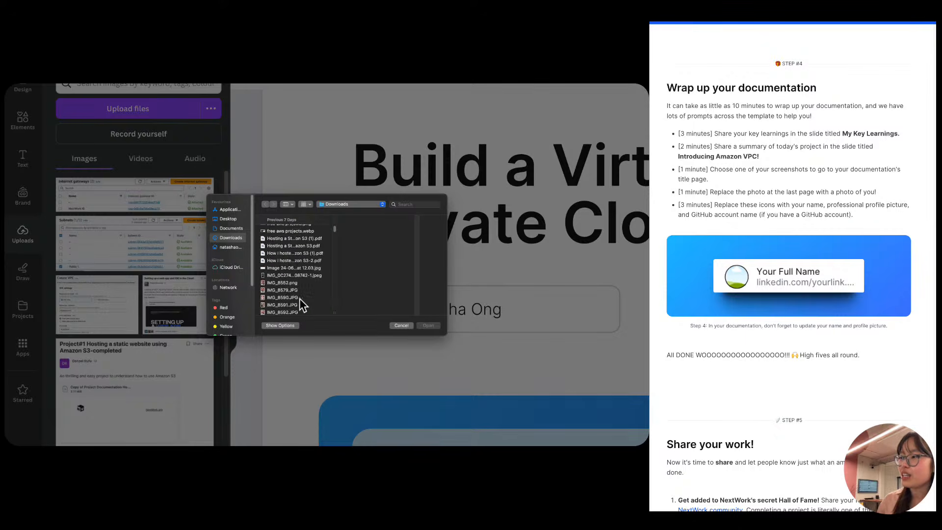
scroll(303, 280, up, 6)
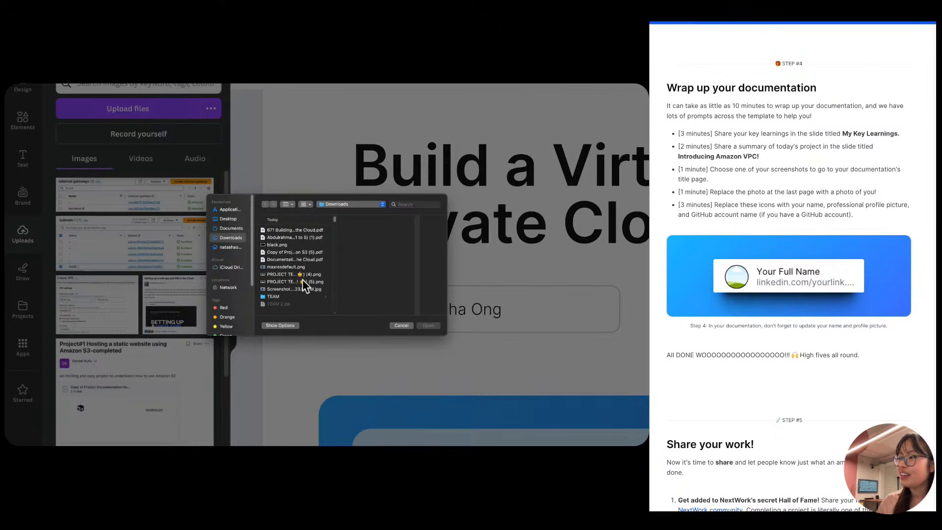
Preview photos in the TEAM folder within Downloads and upload the solo portrait.
click(282, 296)
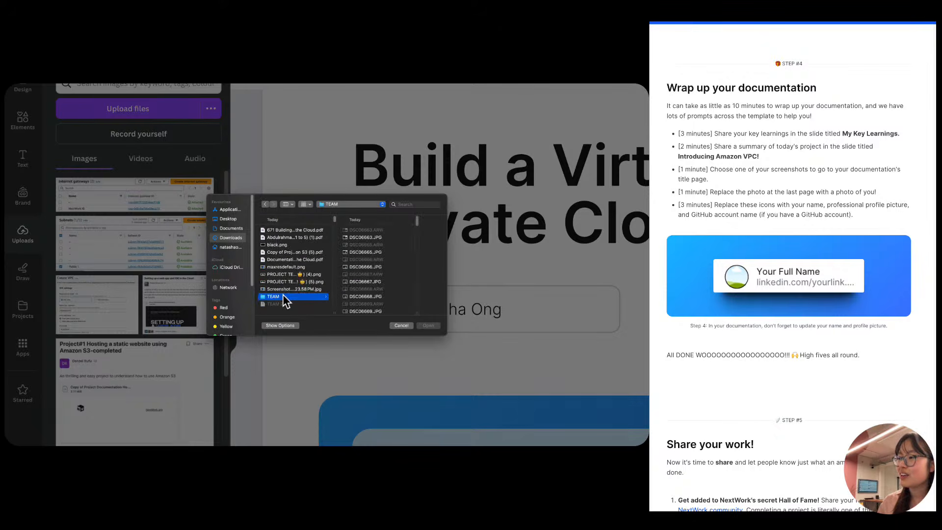
click(374, 239)
scroll(324, 255, down, 15)
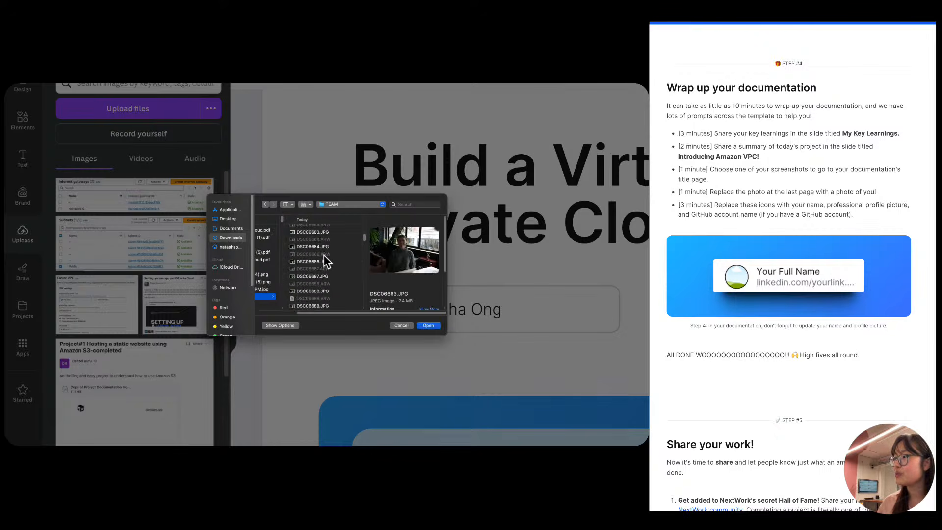
click(322, 259)
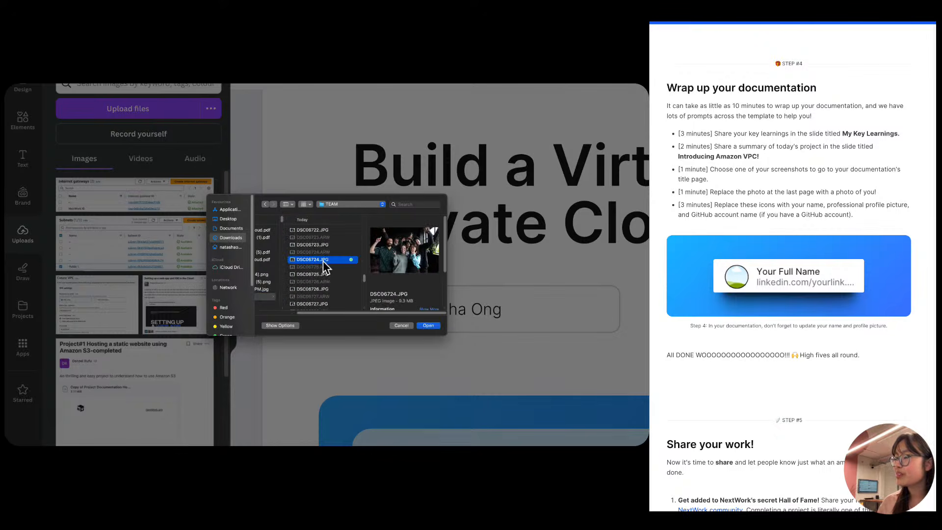
scroll(323, 261, down, 10)
scroll(326, 286, up, 15)
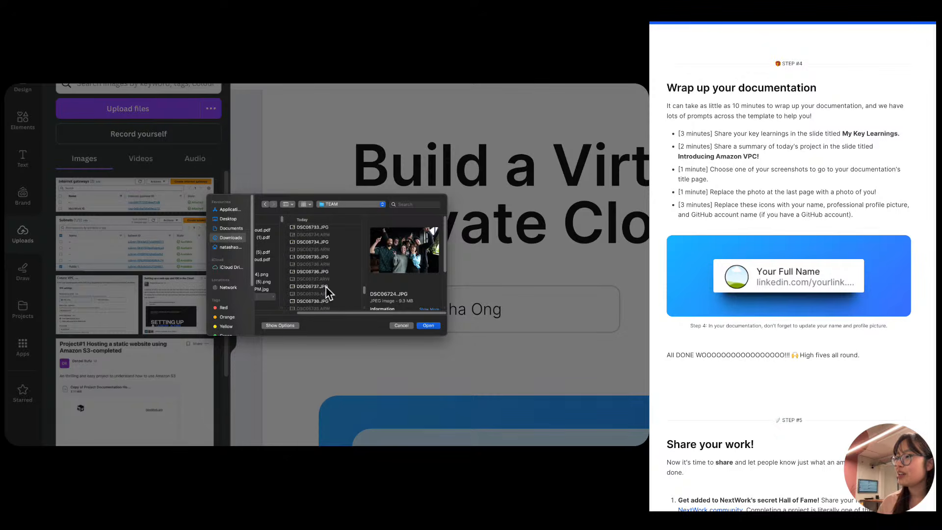
scroll(325, 285, down, 5)
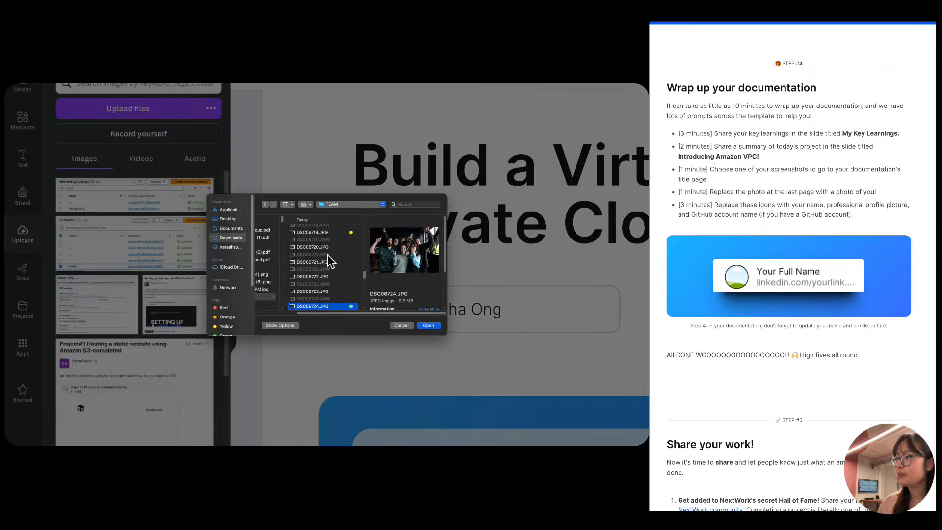
click(323, 231)
scroll(322, 246, up, 5)
scroll(322, 248, up, 5)
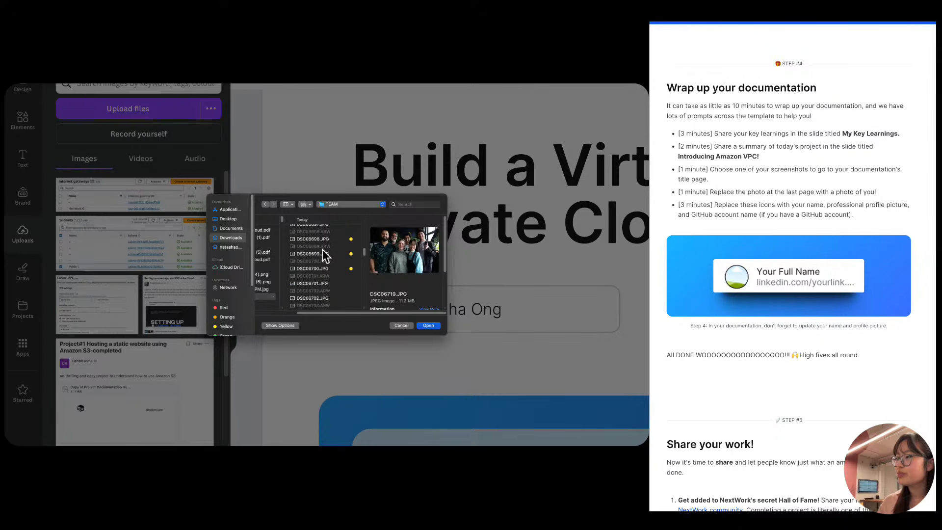
click(322, 253)
double_click(323, 253)
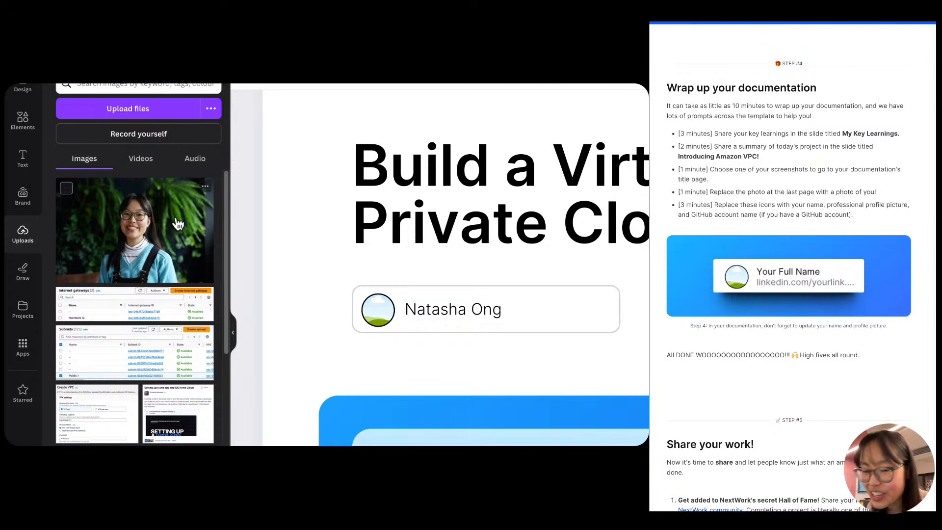
Add the uploaded portrait to the title page and shift it slightly left and down over the name box.
click(178, 223)
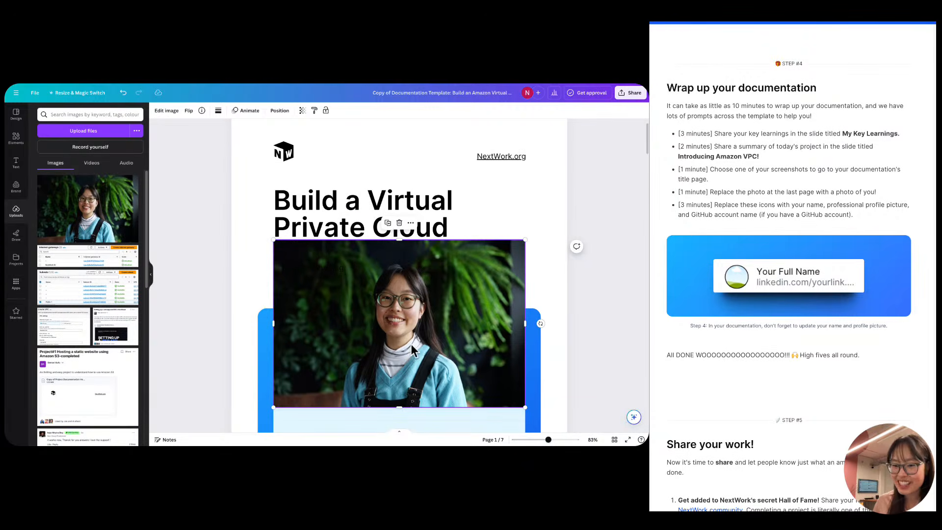
scroll(410, 359, up, 1)
scroll(408, 351, down, 2)
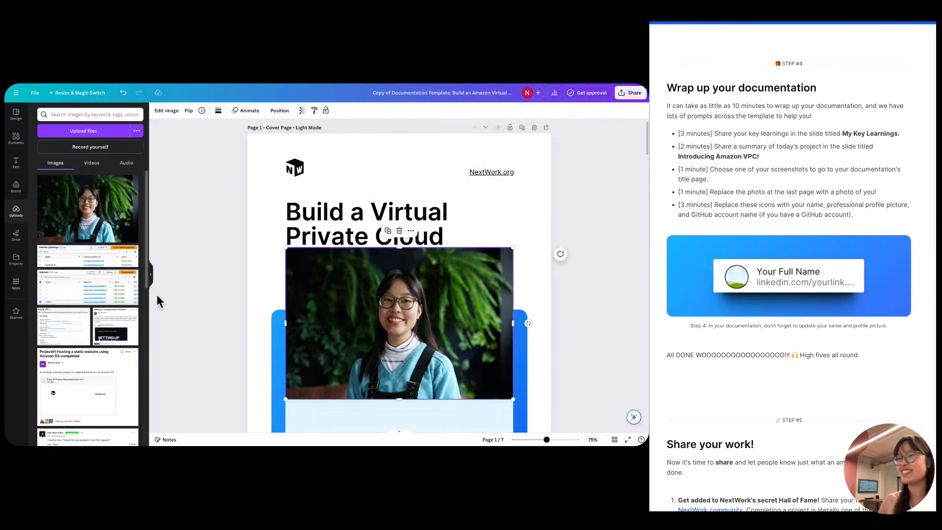
click(154, 281)
click(152, 279)
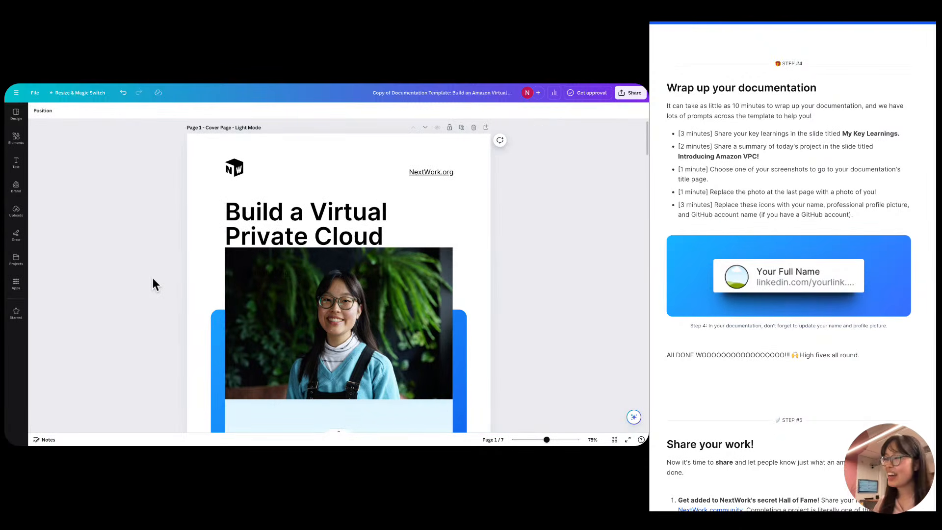
scroll(257, 315, up, 4)
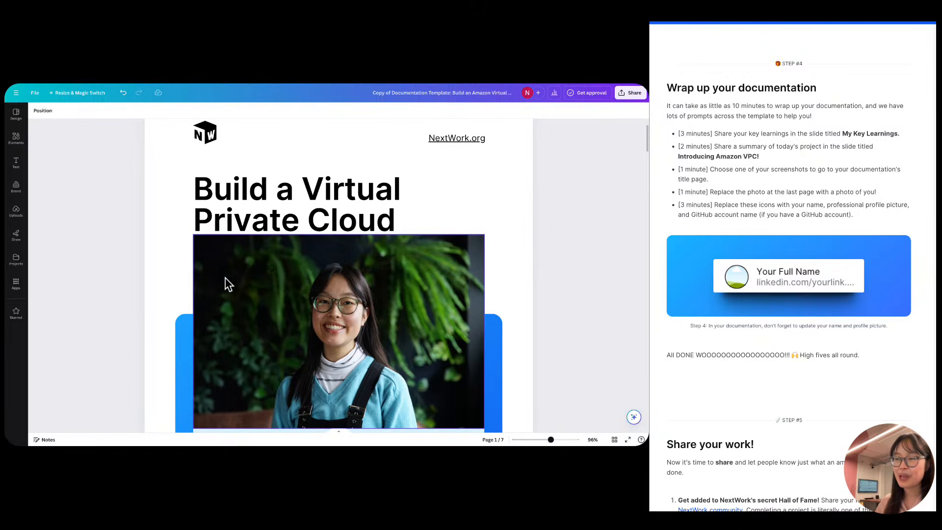
drag(212, 267, 151, 285)
drag(176, 283, 176, 281)
click(18, 210)
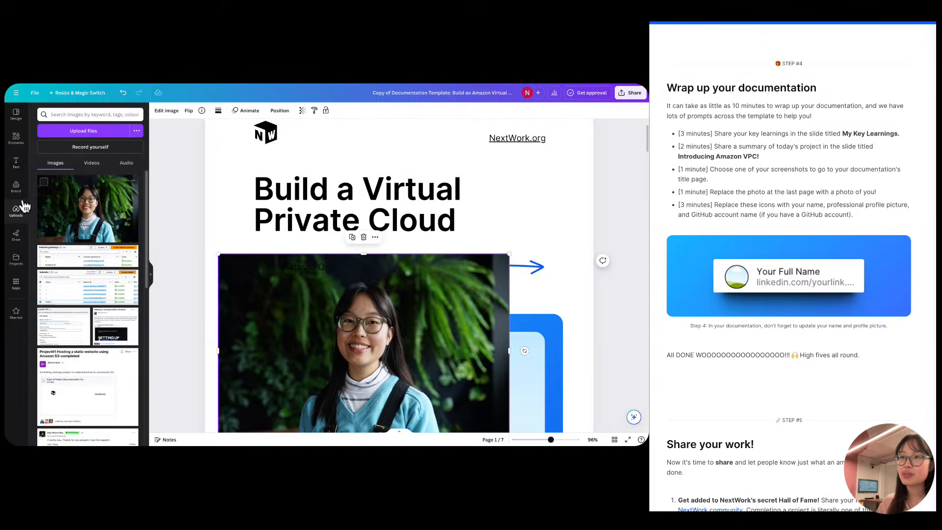
click(108, 209)
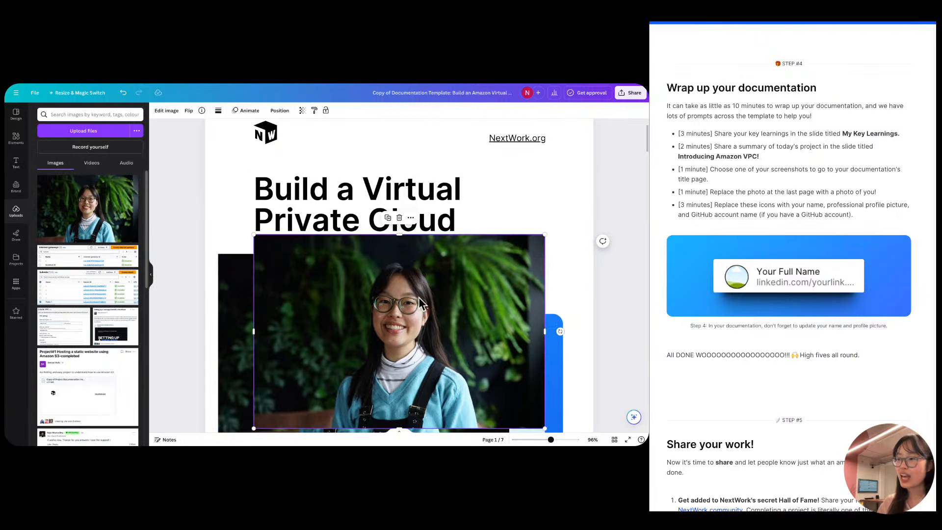
drag(409, 276, 421, 255)
click(282, 317)
Move the portrait clear of the name box, then drop it into the circular profile frame beside the name.
scroll(292, 295, up, 5)
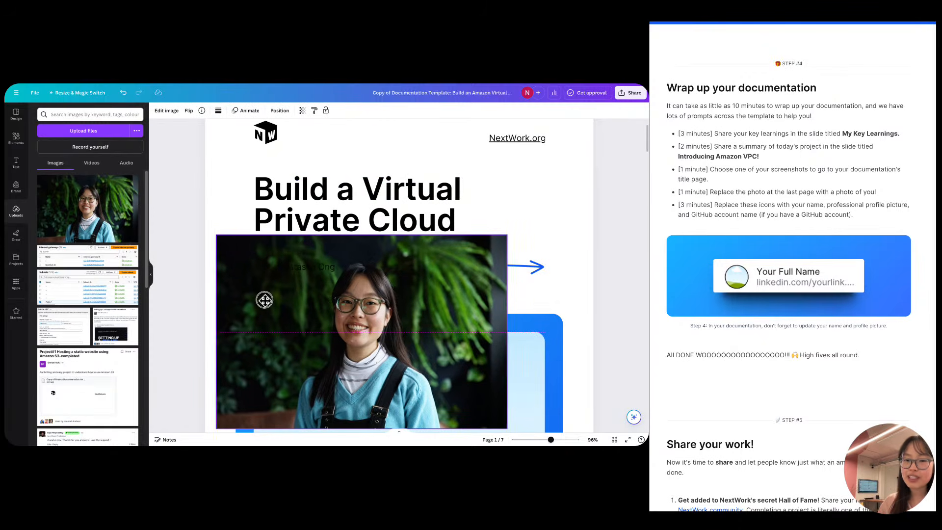
drag(291, 295, 415, 317)
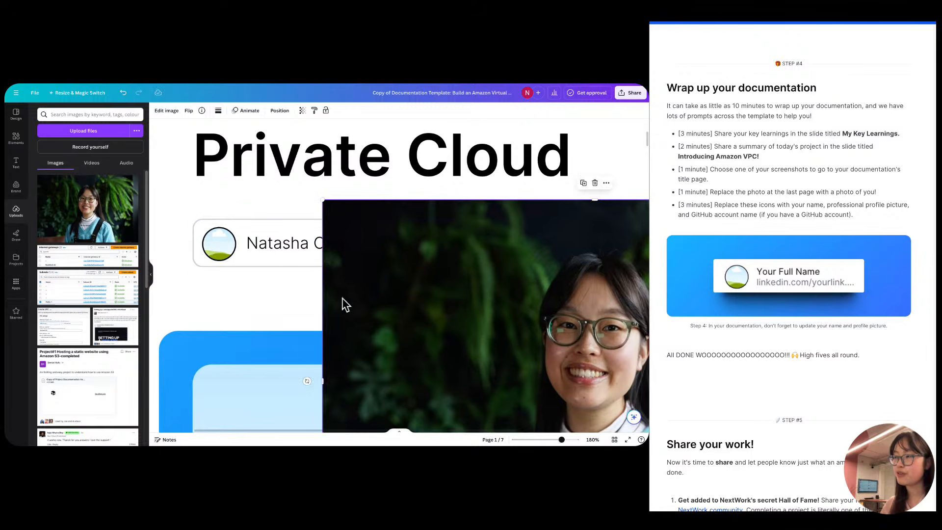
drag(411, 239, 219, 247)
scroll(220, 250, down, 3)
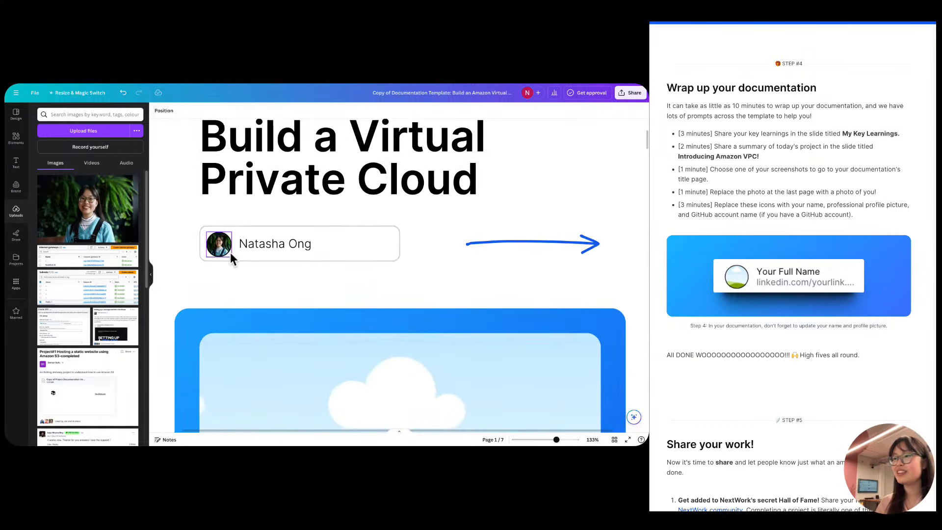
Crop the cover page portrait by enlarging the photo inside its circular frame and centring the face.
scroll(228, 245, up, 10)
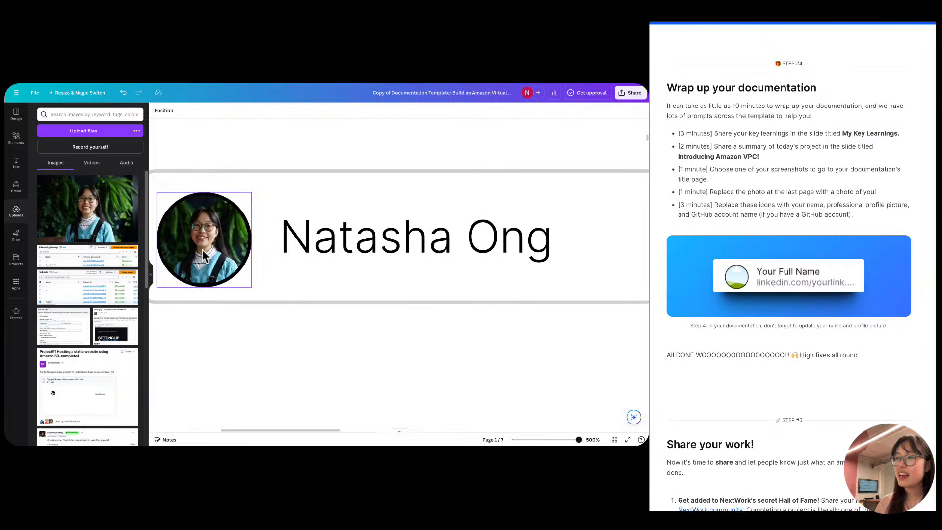
scroll(219, 255, left, 1)
double_click(226, 251)
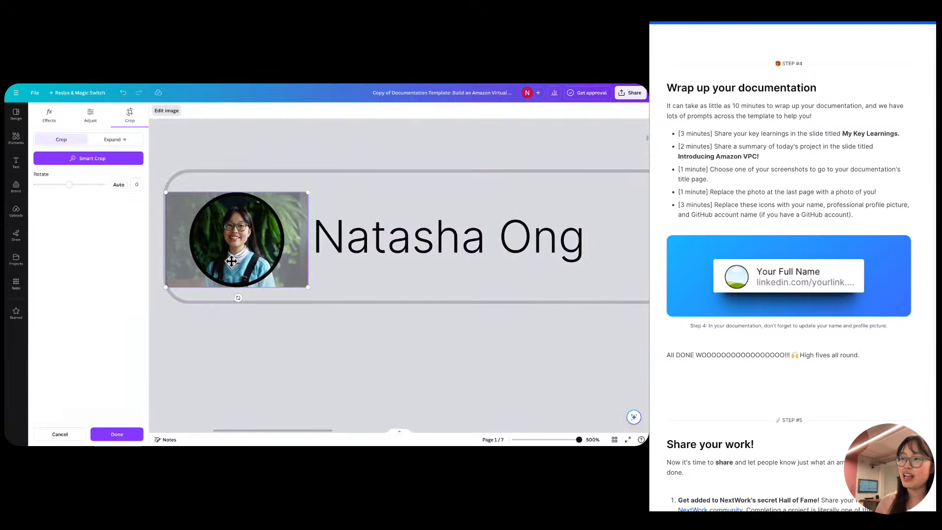
click(258, 335)
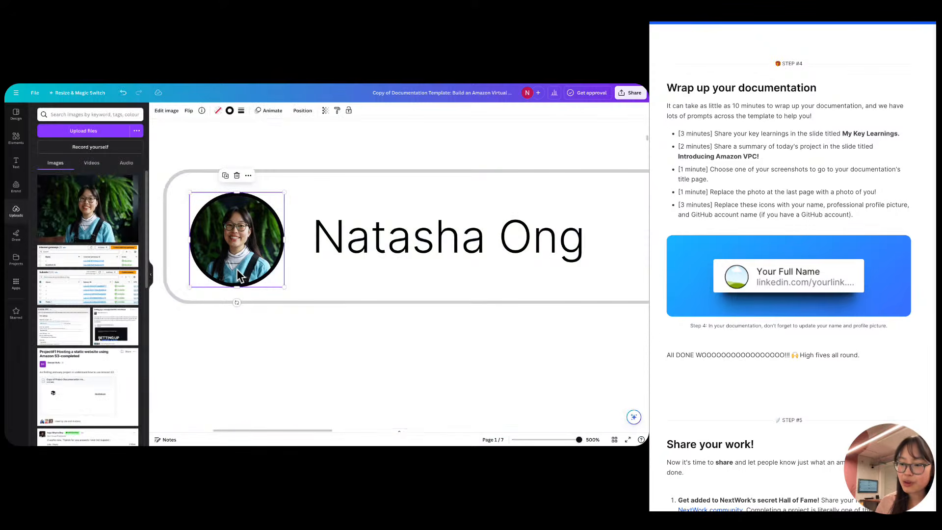
double_click(236, 269)
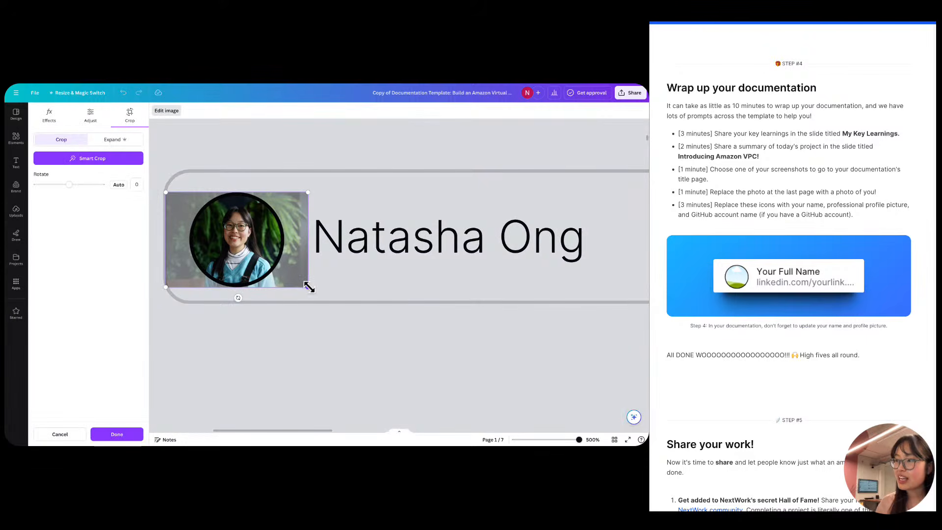
drag(310, 287, 392, 337)
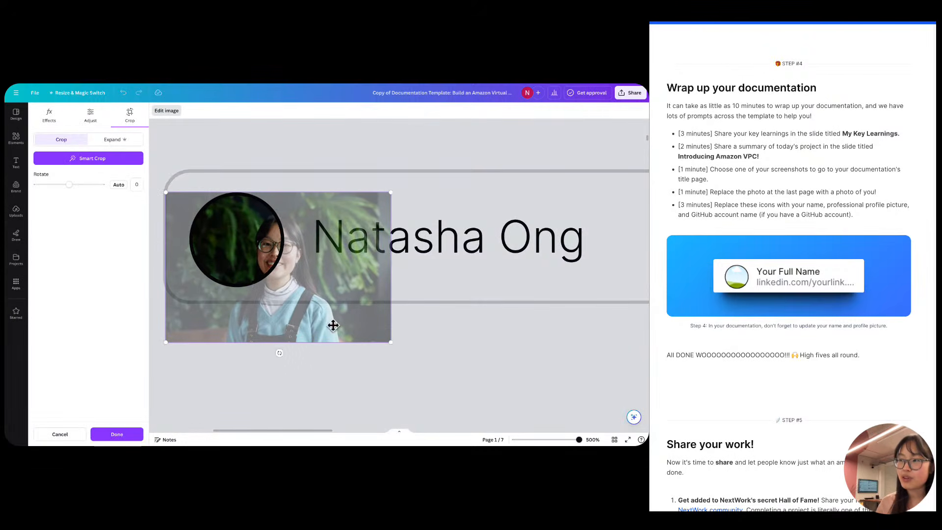
drag(333, 326, 259, 307)
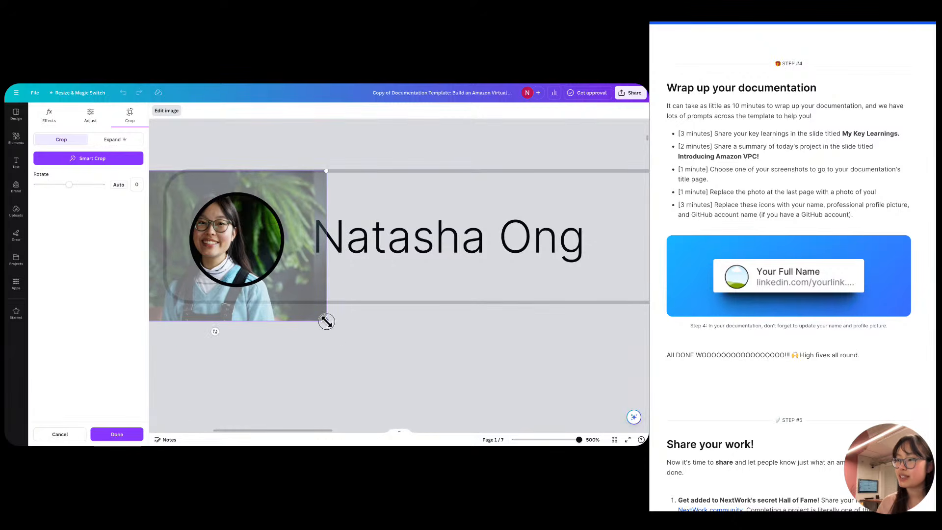
drag(326, 322, 371, 343)
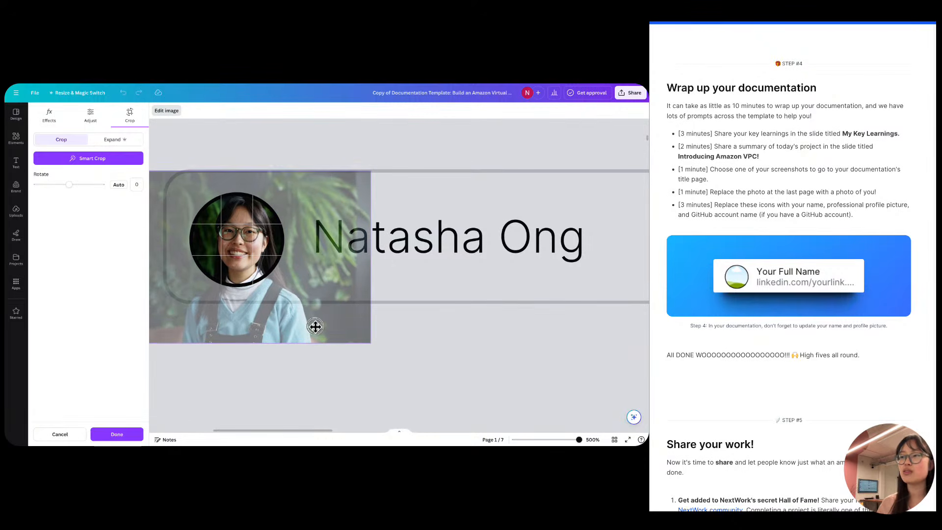
drag(315, 326, 311, 333)
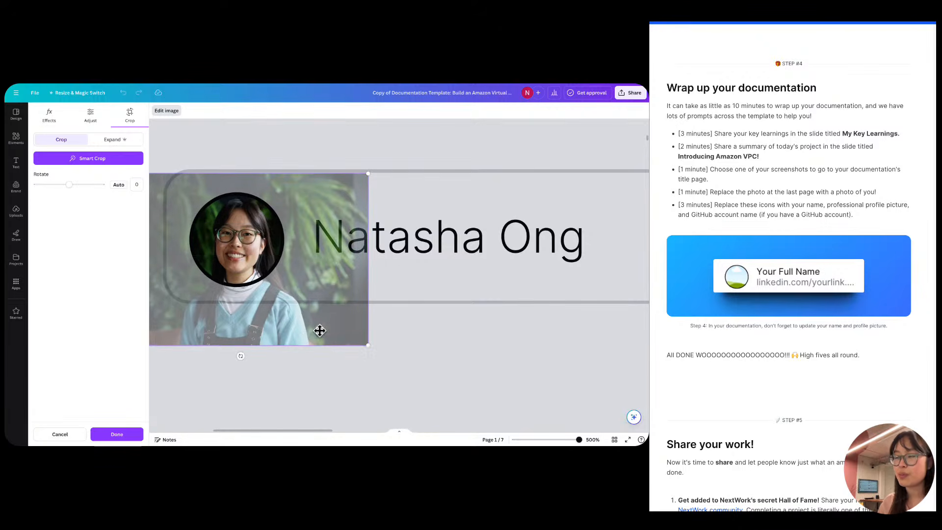
click(446, 363)
scroll(446, 364, down, 5)
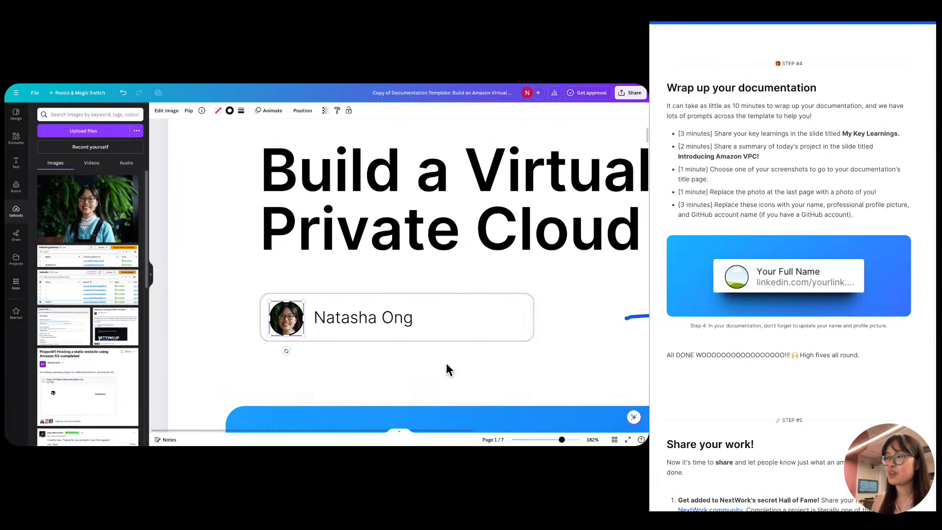
scroll(447, 364, down, 3)
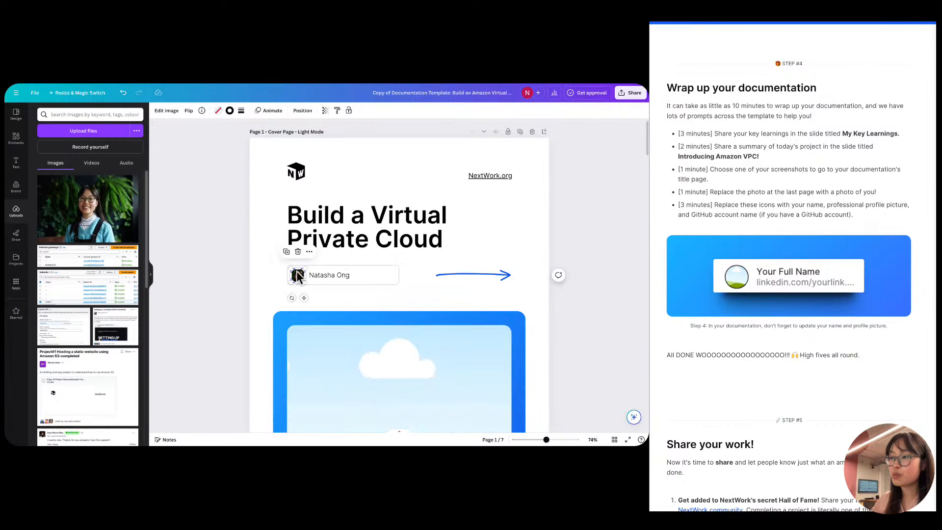
click(247, 276)
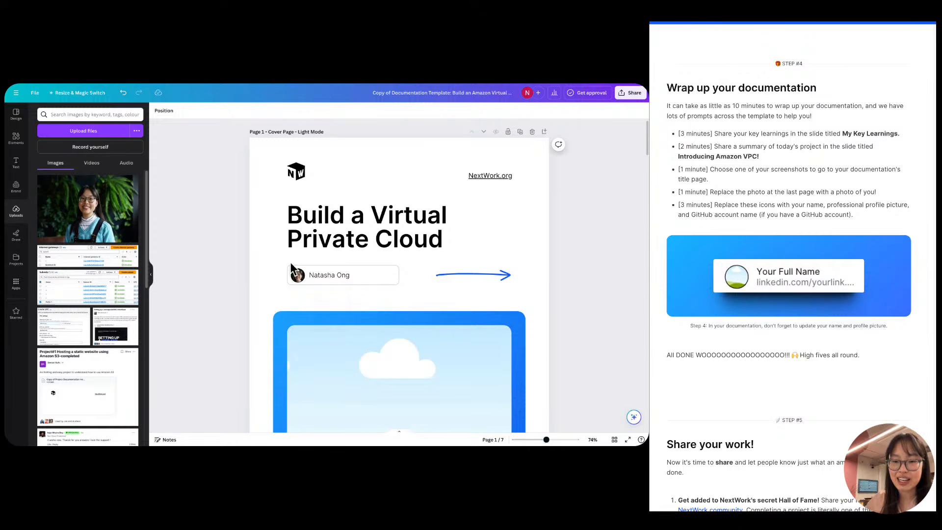
Examine the name, link and photo placeholders in the page headers from the Introducing Amazon VPC page to Internet gateways.
scroll(279, 263, down, 8)
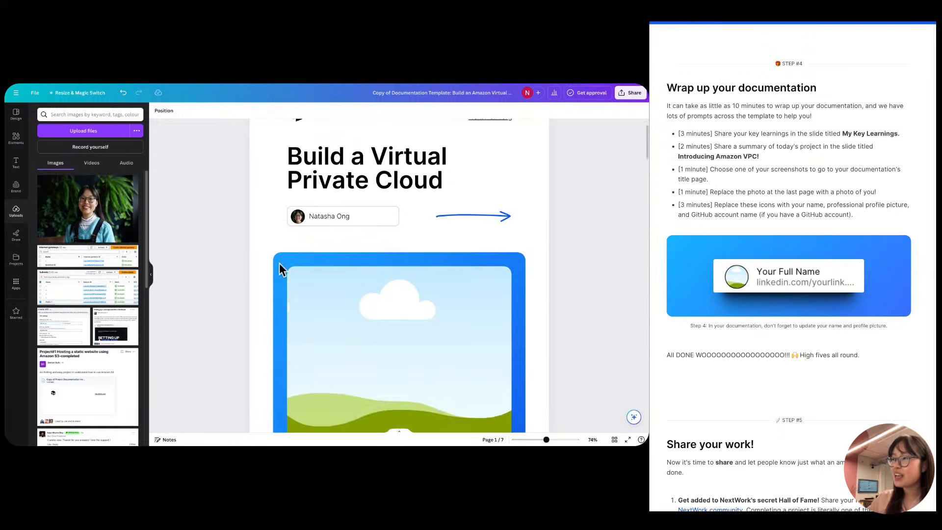
scroll(365, 217, up, 5)
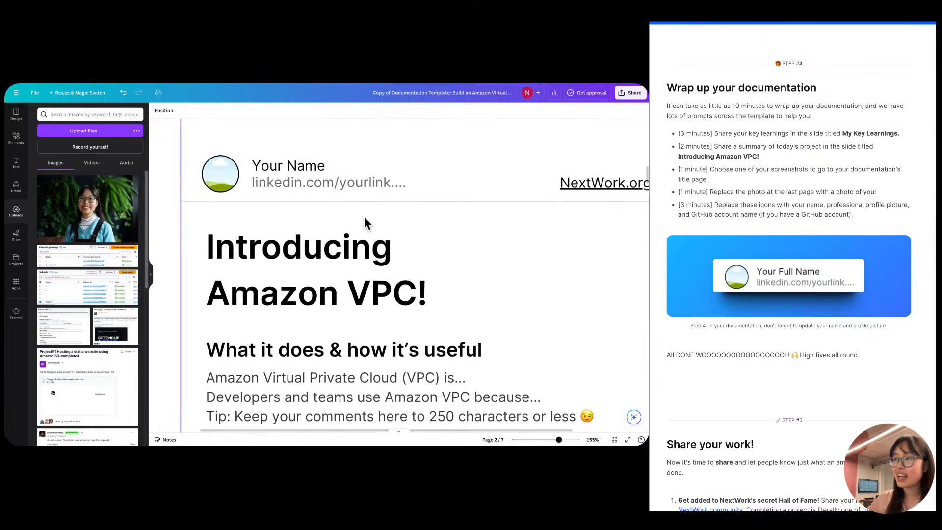
double_click(294, 176)
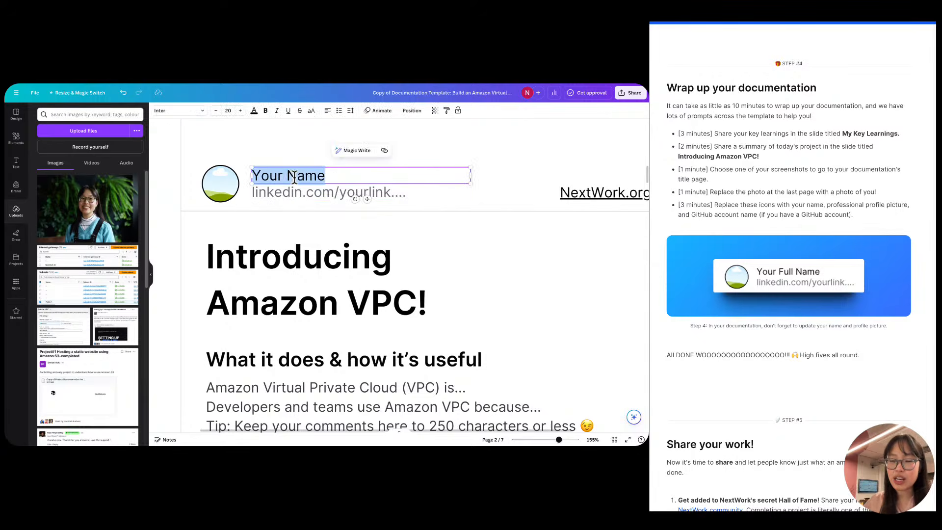
scroll(286, 176, down, 6)
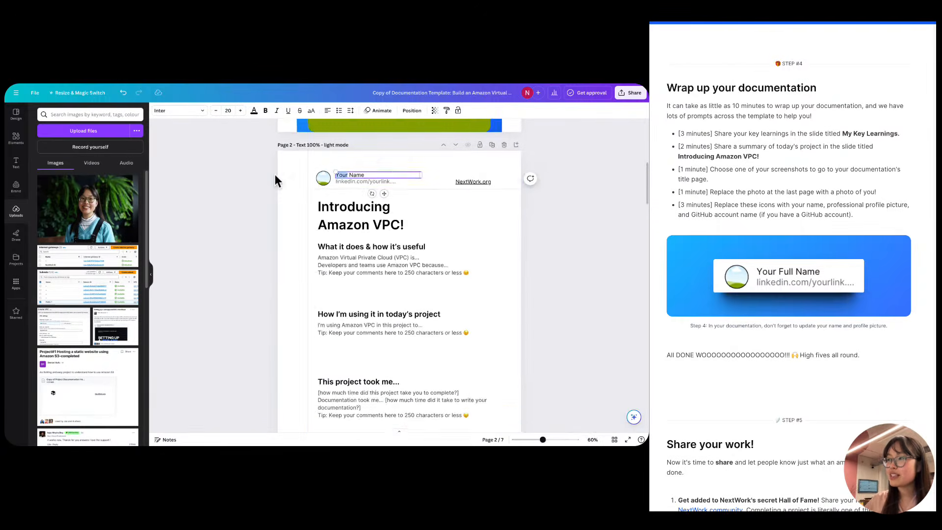
scroll(275, 175, down, 3)
scroll(276, 176, down, 10)
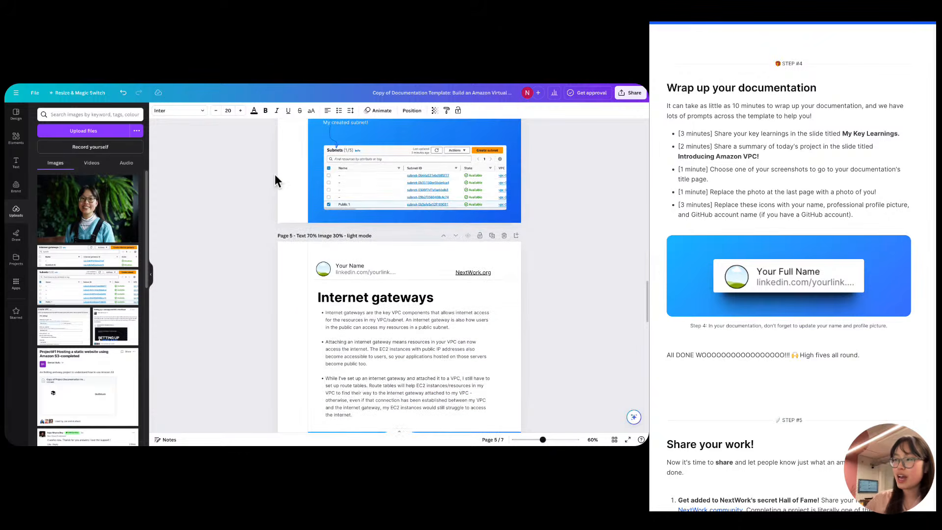
scroll(275, 181, up, 15)
scroll(275, 176, down, 6)
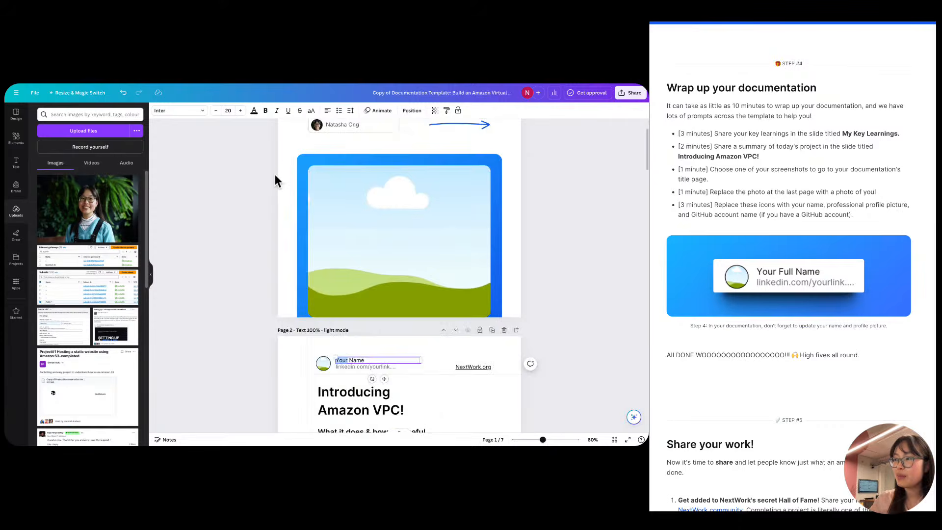
scroll(367, 201, up, 5)
scroll(366, 201, up, 1)
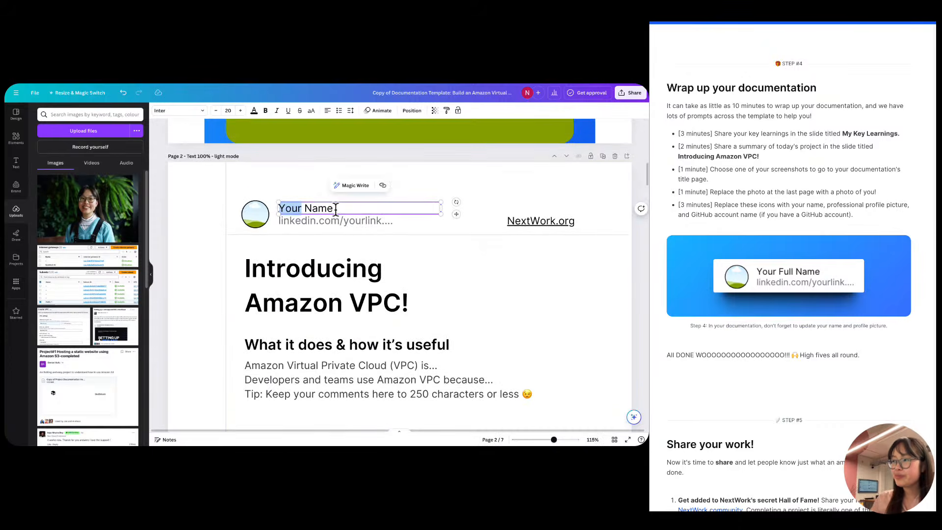
scroll(336, 208, up, 5)
Find every "Your Name" placeholder in the document and replace them all with the author's full name.
key(ctrl+f)
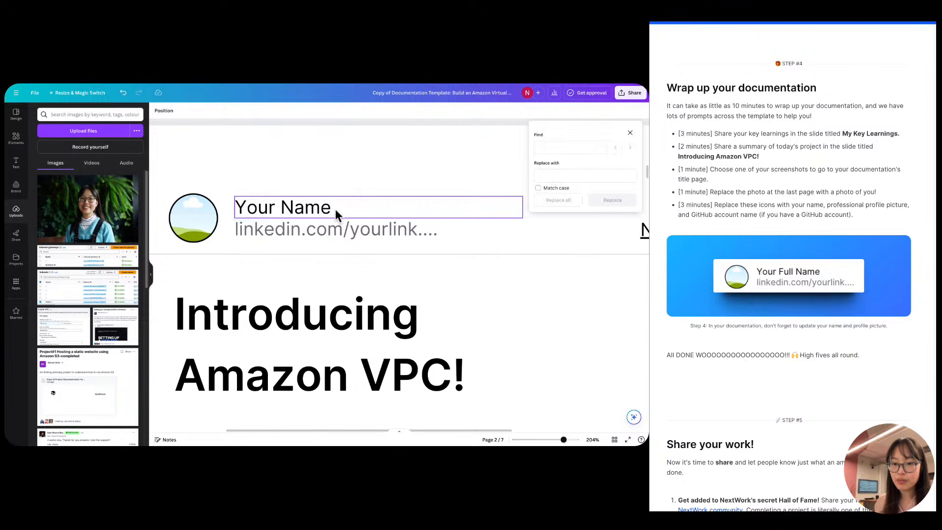
click(623, 173)
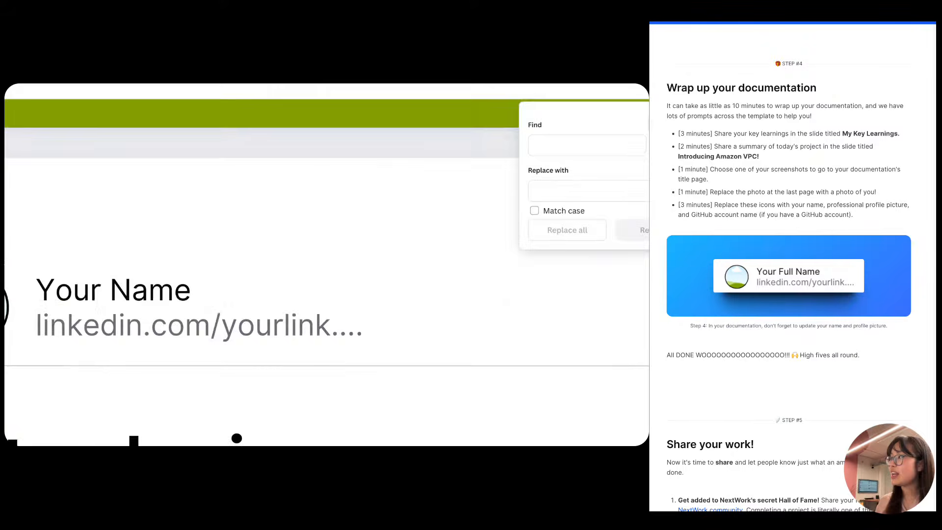
click(484, 164)
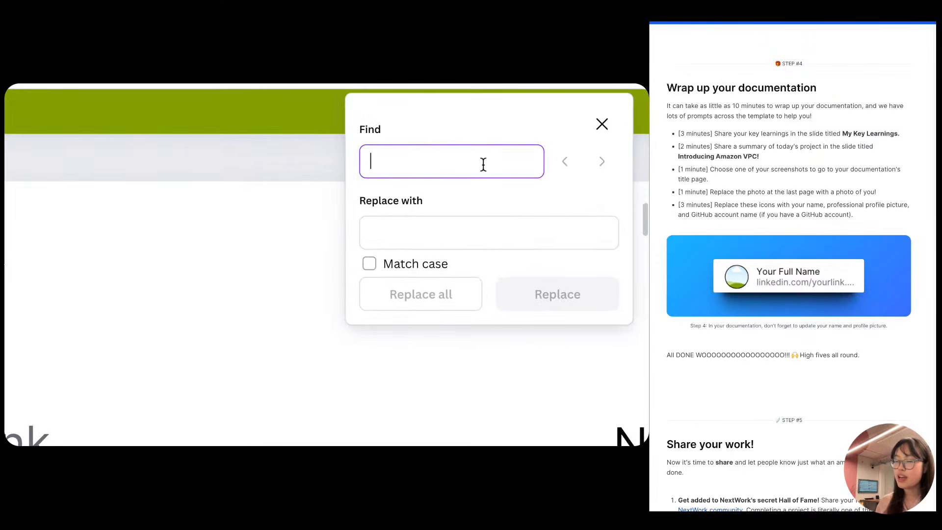
text(You)
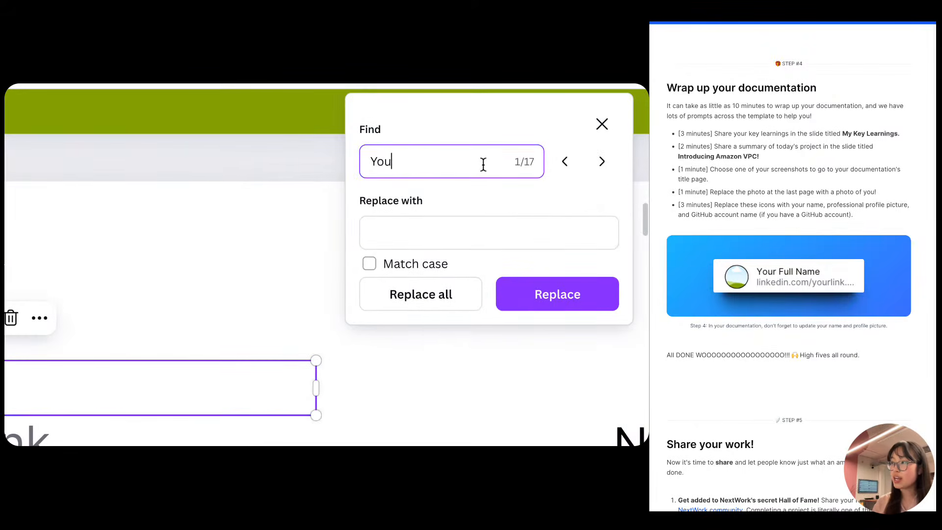
text(r Name)
key(Tab)
key(Tab)
key(Tab)
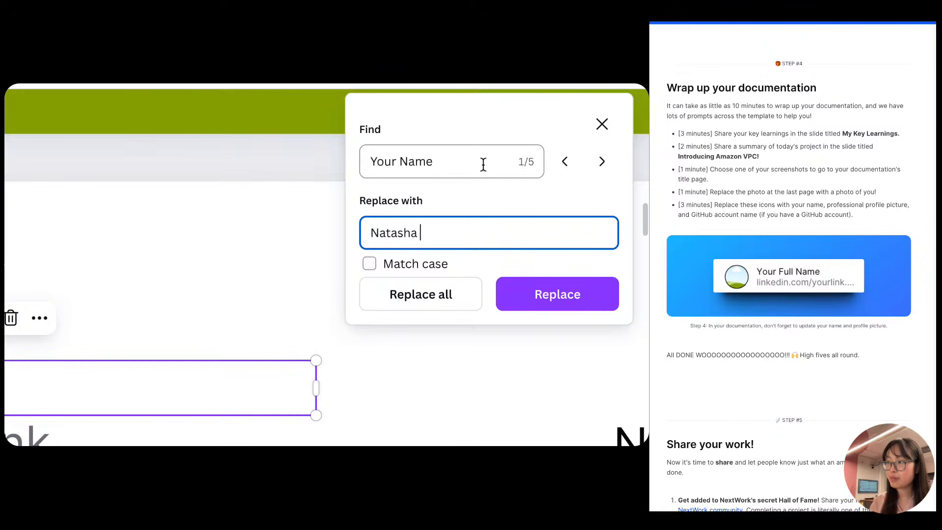
click(454, 294)
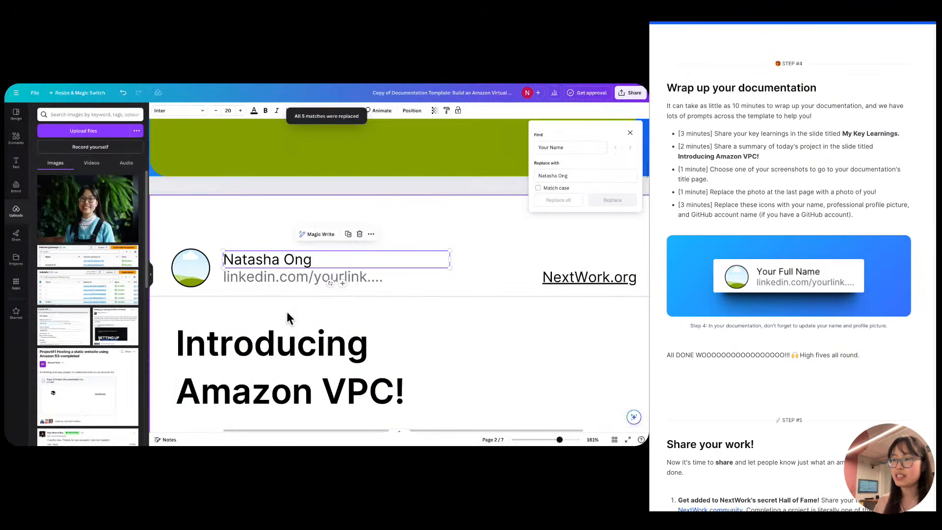
scroll(285, 309, down, 10)
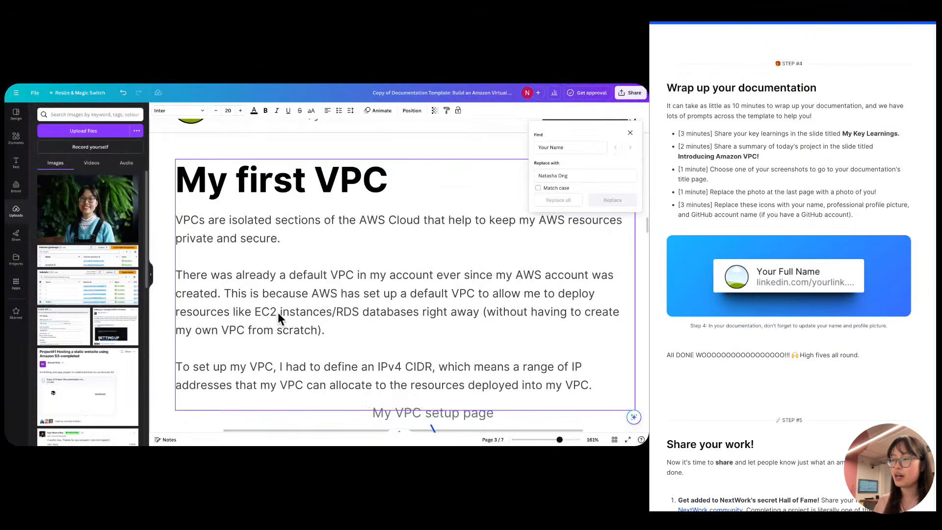
scroll(278, 312, up, 3)
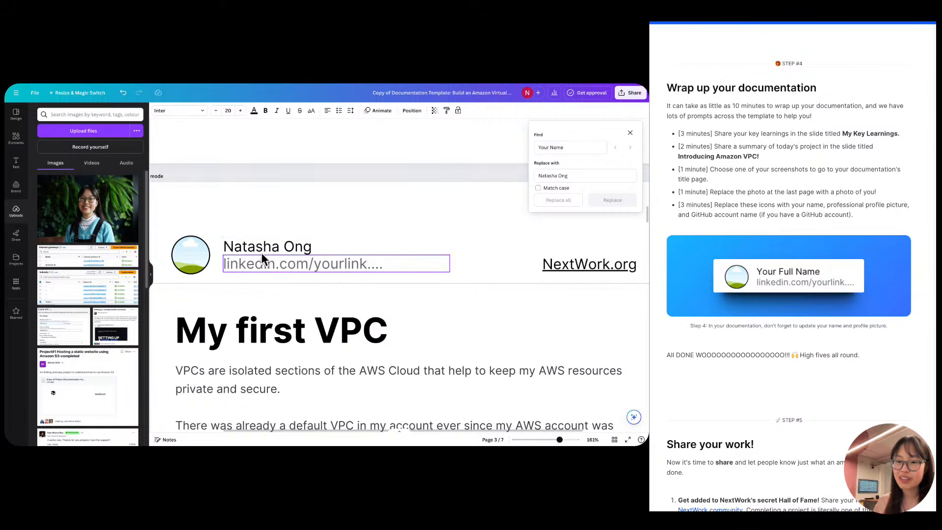
scroll(292, 246, down, 5)
scroll(290, 235, up, 6)
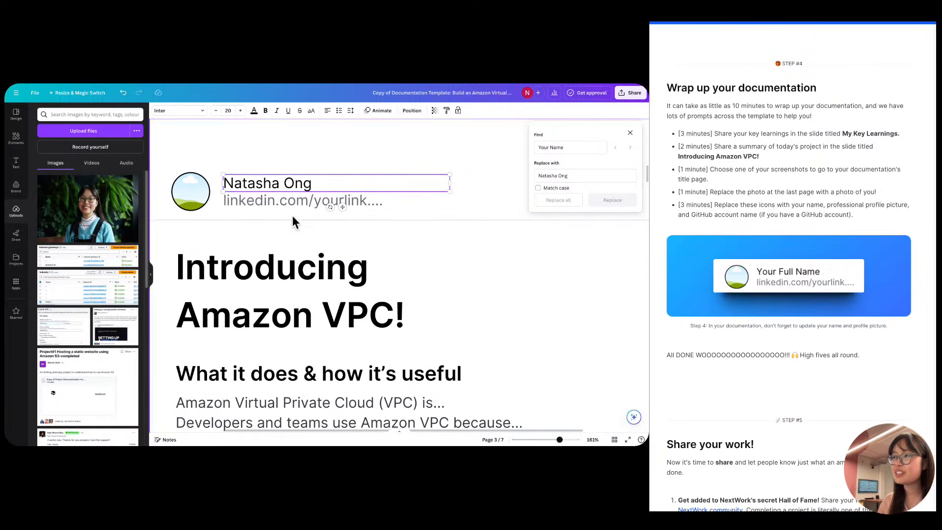
Replace every "linkedin.com/yourlink...." placeholder in the document with the author's LinkedIn profile link.
click(290, 200)
click(289, 201)
key(ctrl+c)
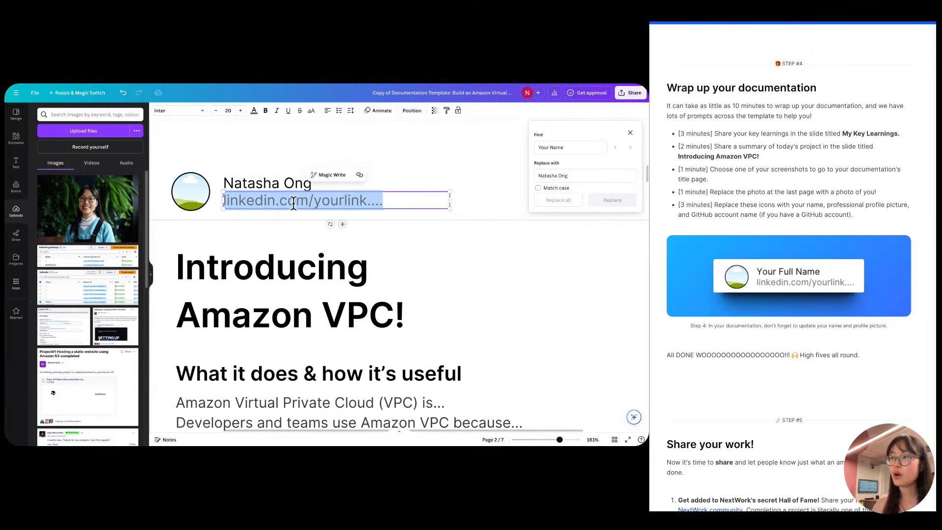
double_click(570, 146)
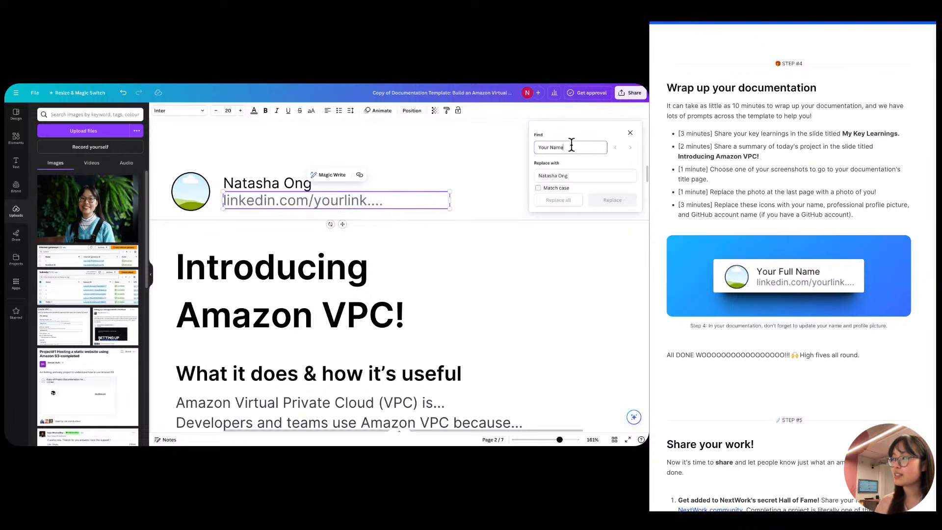
key(ctrl+v)
key(ctrl+a)
key(ctrl+v)
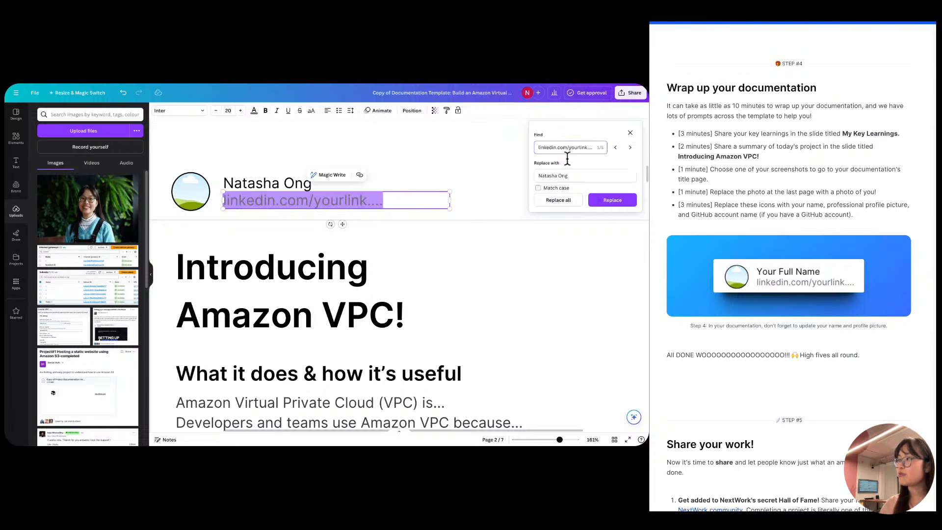
click(574, 175)
key(ctrl+a)
key(ctrl+v)
drag(603, 177, 579, 175)
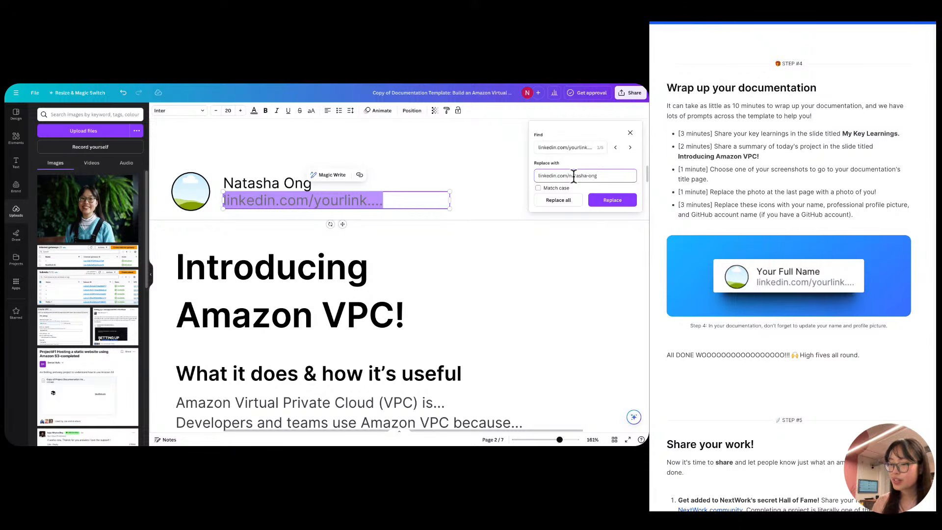
text(natasha-ong)
click(559, 200)
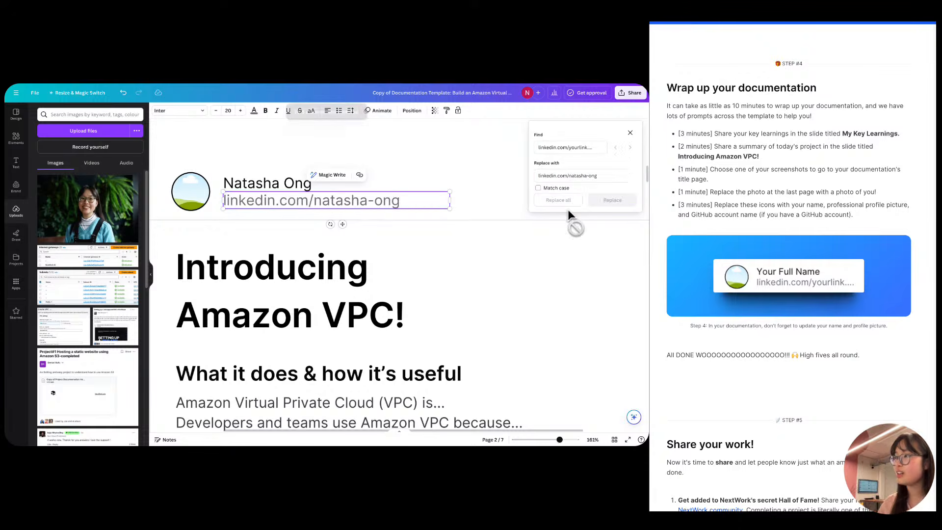
Check the replaced name and LinkedIn link in the headers of pages 2 and 3.
click(435, 271)
ctrl+scroll(435, 271, down, 5)
scroll(326, 336, down, 6)
scroll(337, 301, up, 2)
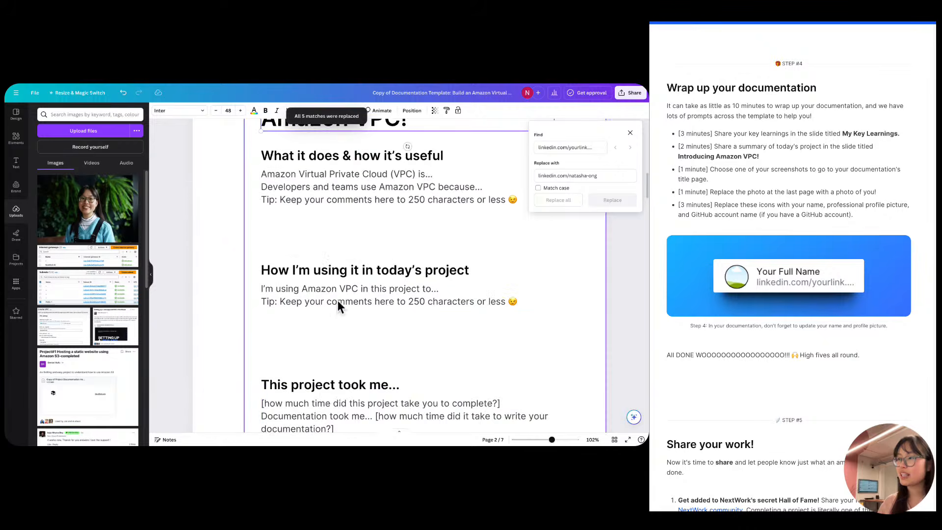
scroll(338, 305, down, 8)
scroll(339, 275, down, 1)
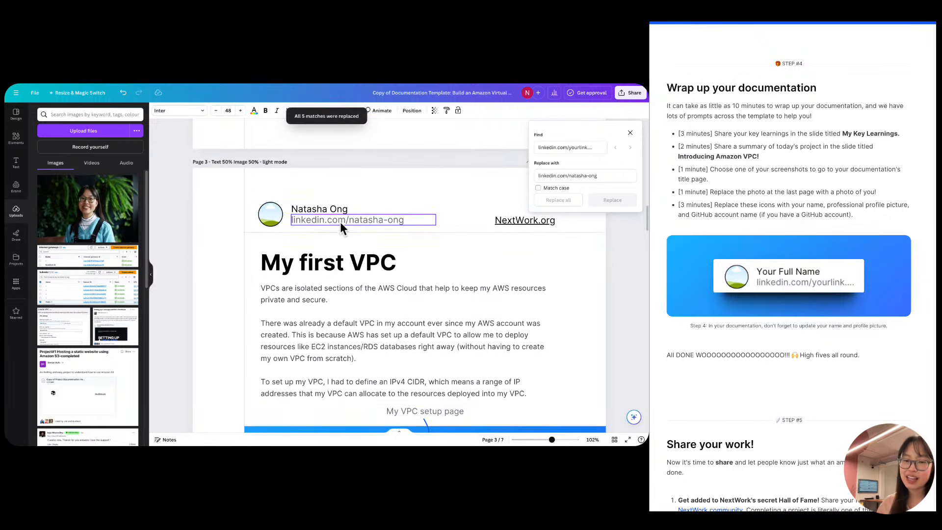
scroll(360, 245, up, 10)
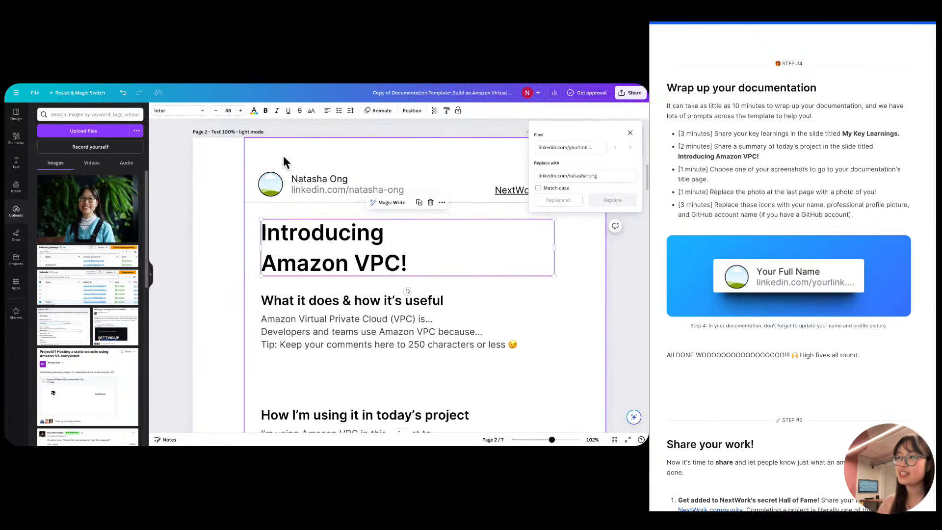
Fill the header photo frame on the Introducing Amazon VPC page with the uploaded portrait, enlarged and repositioned to centre the face in the circle.
ctrl+scroll(292, 172, up, 5)
ctrl+scroll(240, 201, up, 3)
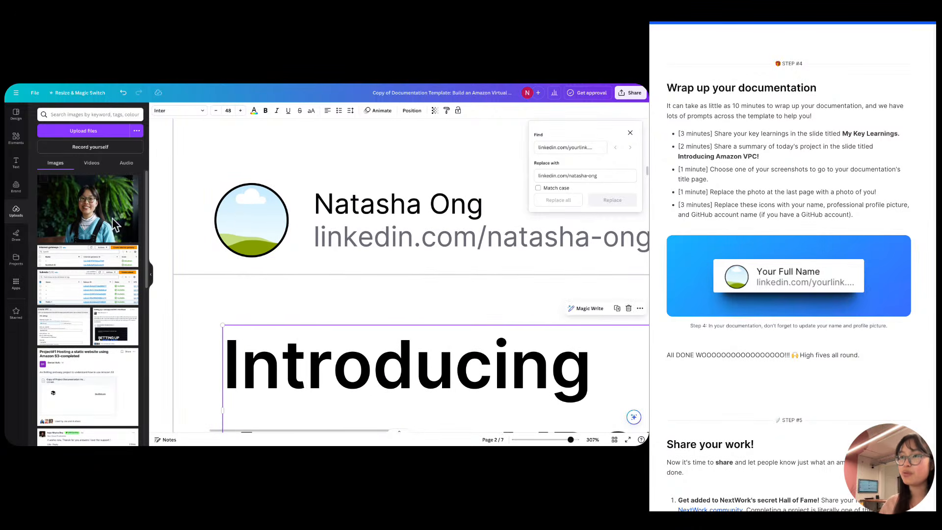
drag(110, 221, 249, 216)
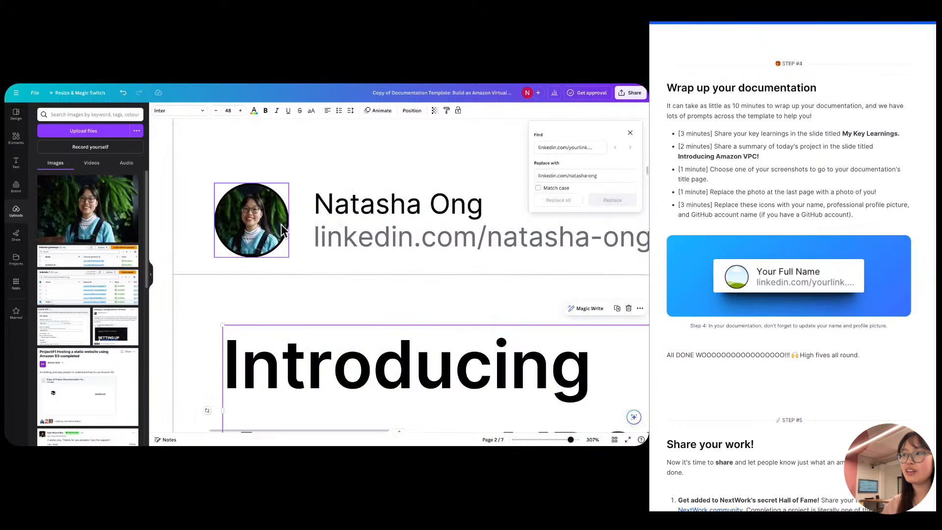
double_click(268, 230)
mouse_move(304, 258)
mouse_down()
mouse_move(381, 280)
mouse_move(288, 261)
mouse_up()
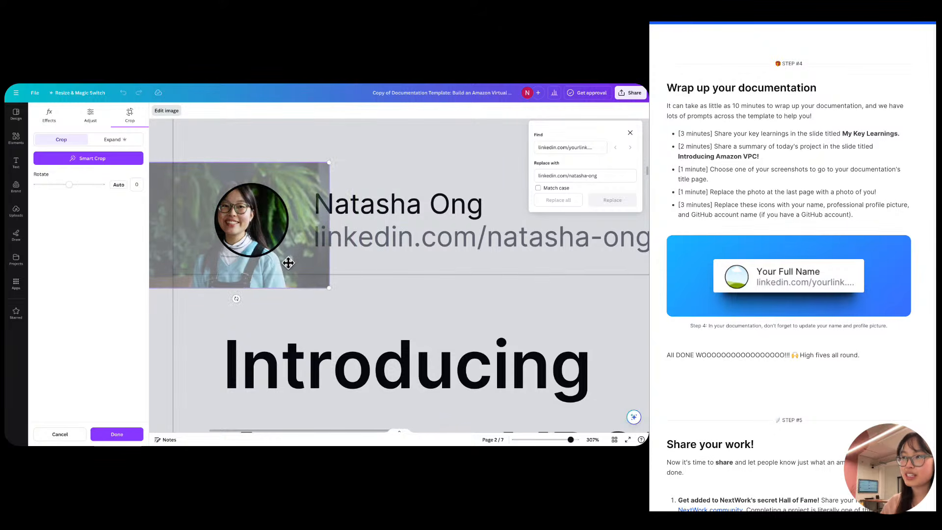
drag(328, 288, 300, 278)
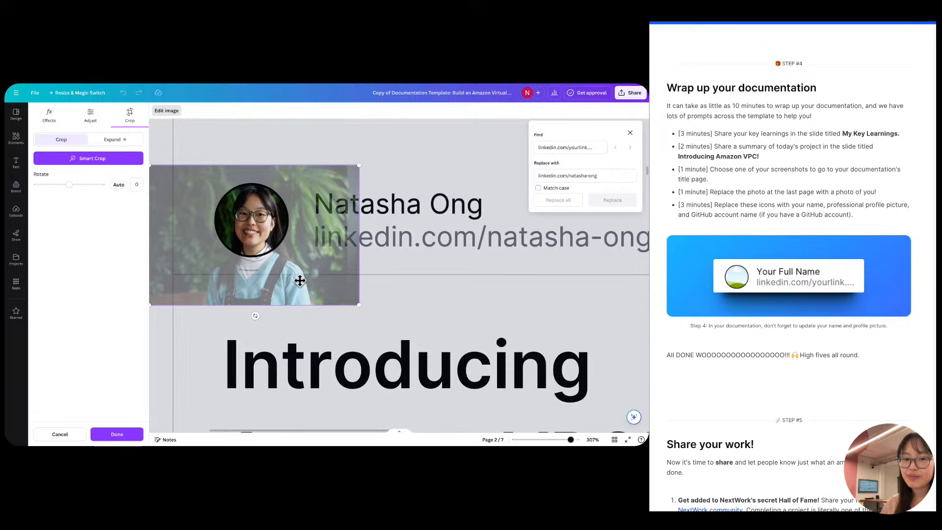
click(396, 296)
ctrl+scroll(342, 269, down, 10)
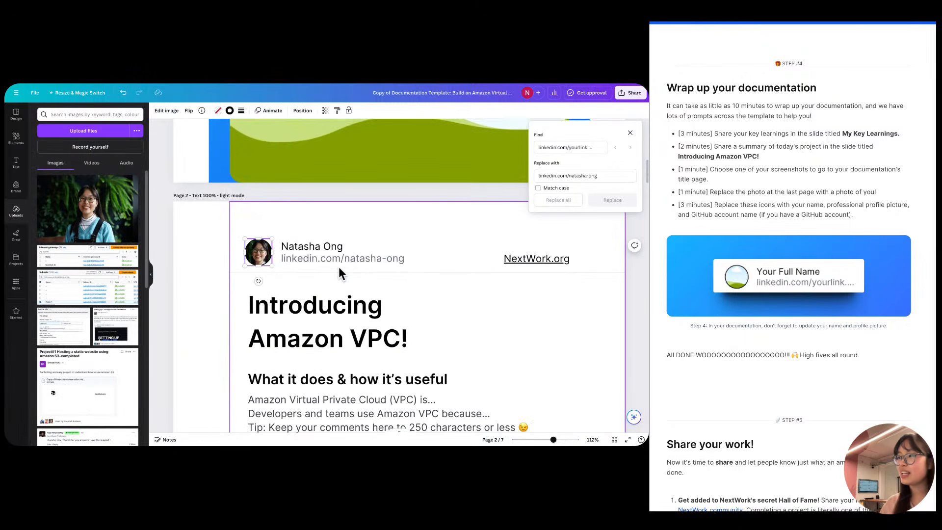
Copy the cropped profile picture into the My first VPC page header and align it over the circular photo placeholder.
ctrl+scroll(292, 269, up, 5)
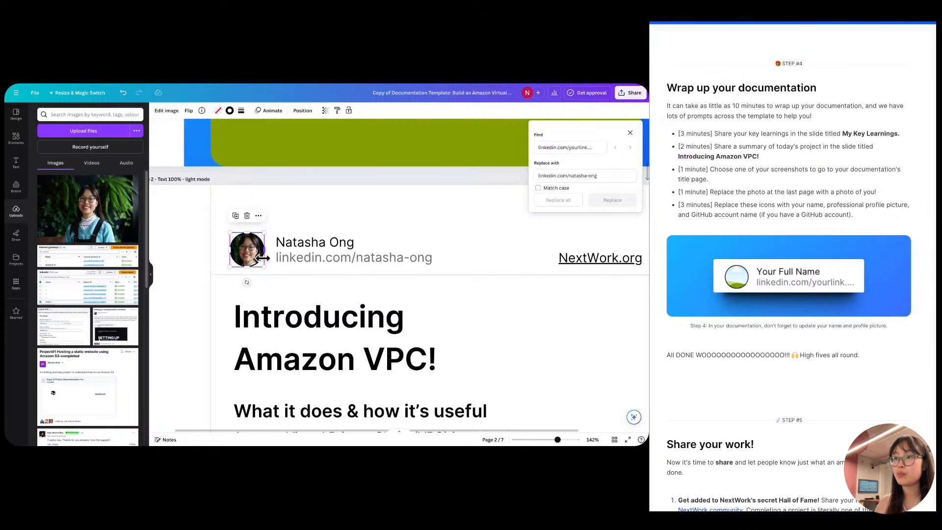
click(272, 182)
ctrl+scroll(272, 181, down, 4)
scroll(298, 247, down, 5)
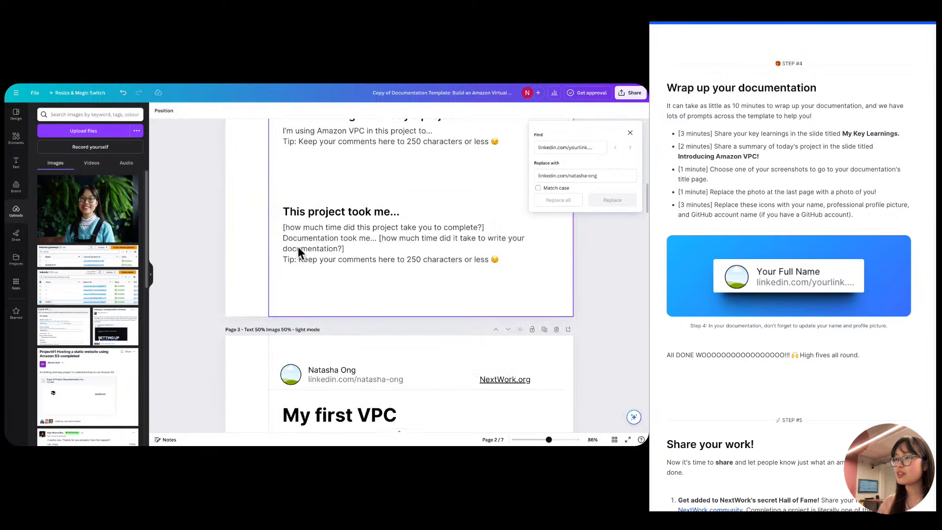
scroll(298, 251, down, 3)
click(257, 279)
key(ctrl+v)
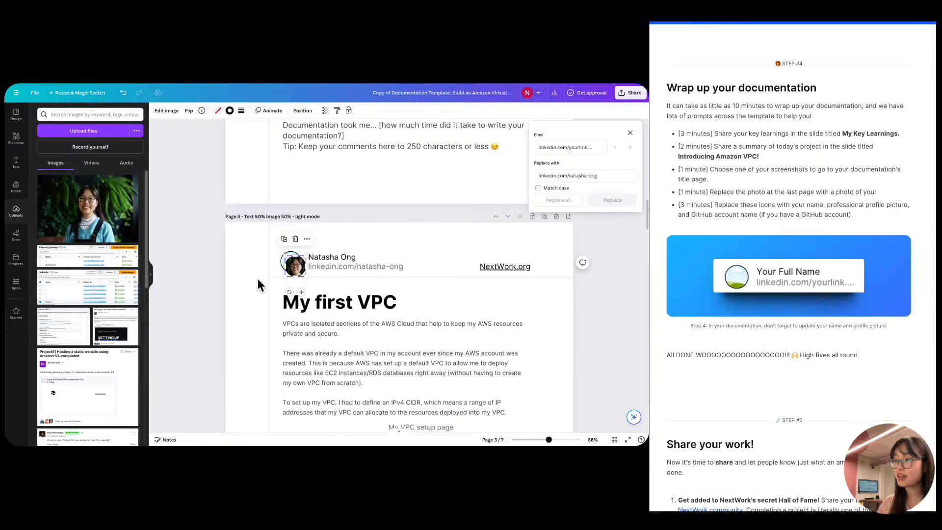
ctrl+scroll(335, 274, up, 8)
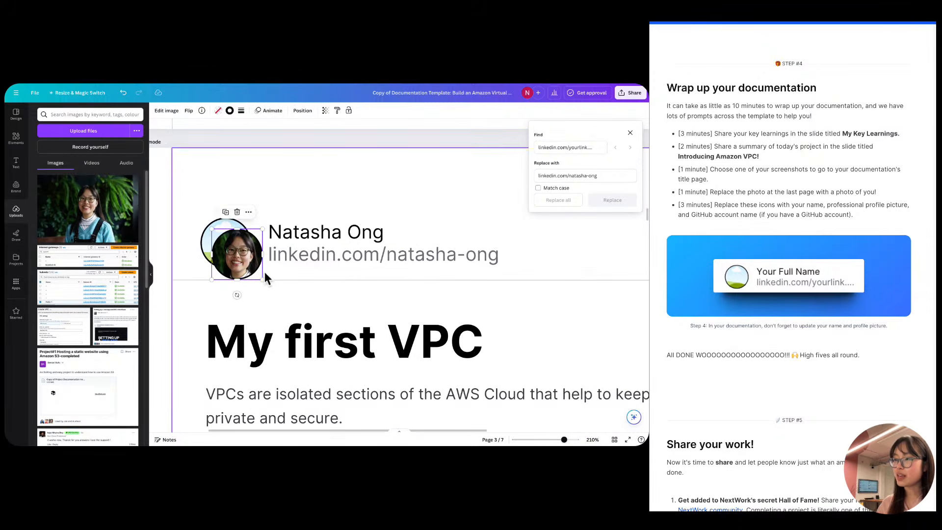
ctrl+scroll(259, 268, up, 4)
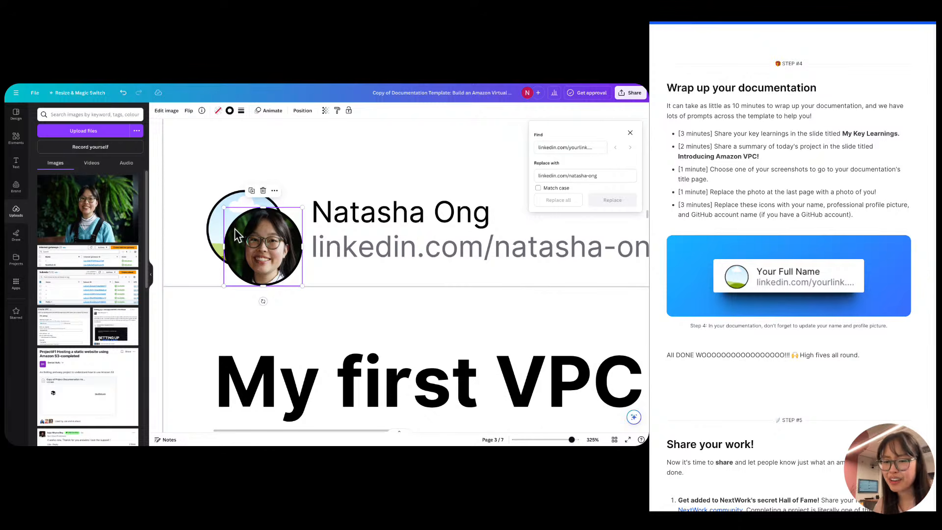
drag(282, 255, 263, 237)
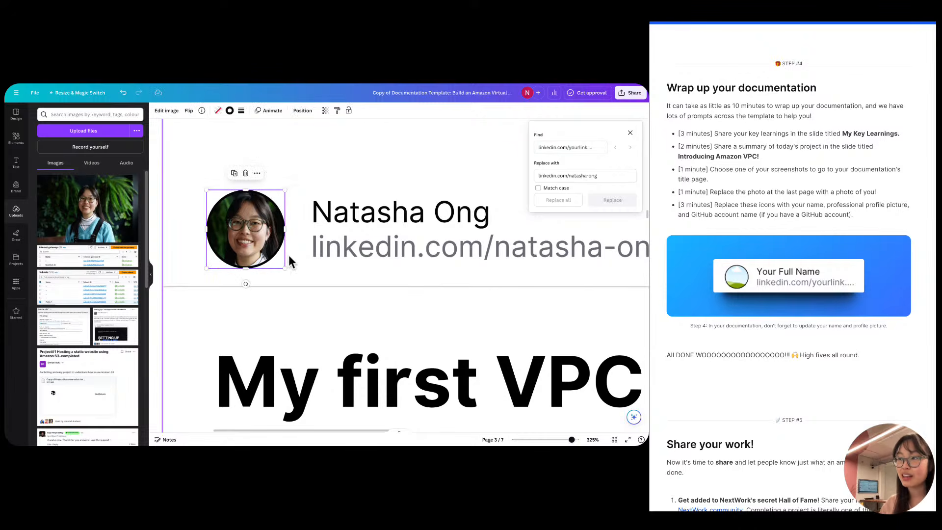
click(248, 221)
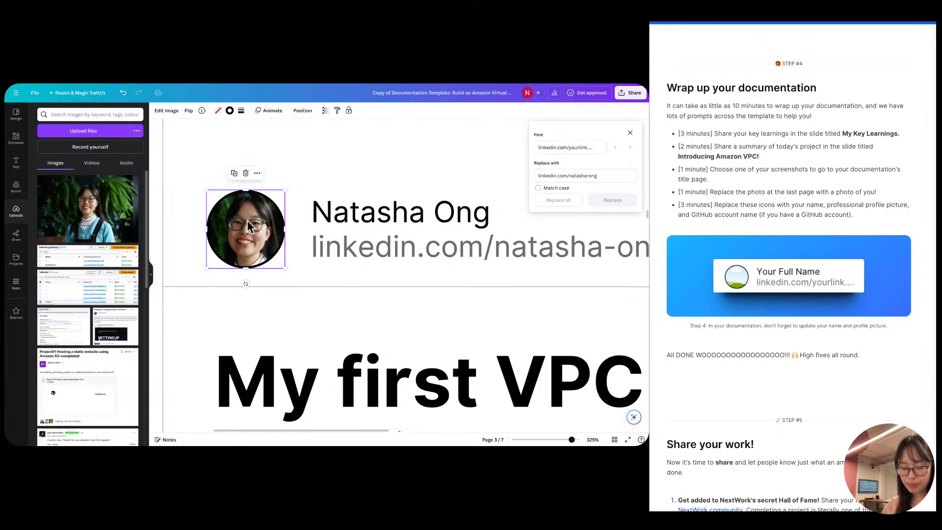
Paste the profile picture into the Subnets page header and align it over the photo placeholder.
scroll(247, 220, down, 5)
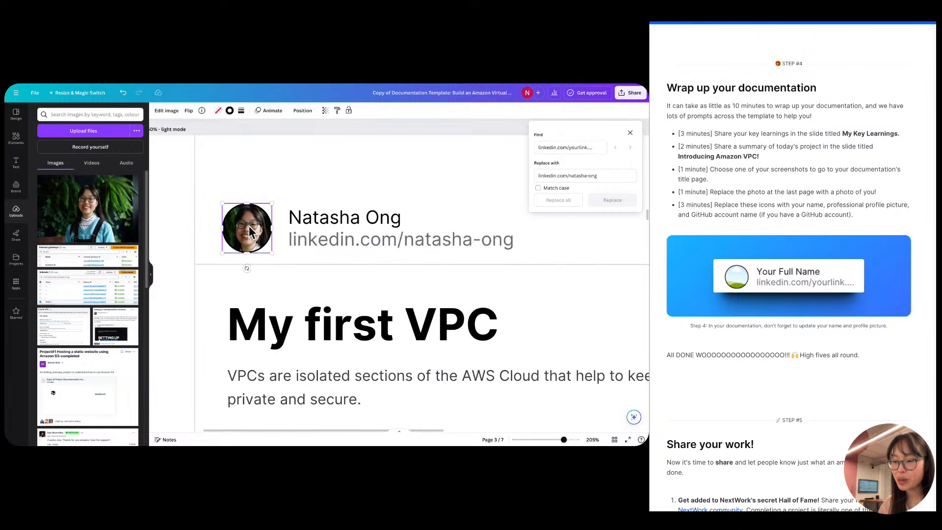
scroll(254, 258, down, 2)
scroll(254, 263, down, 10)
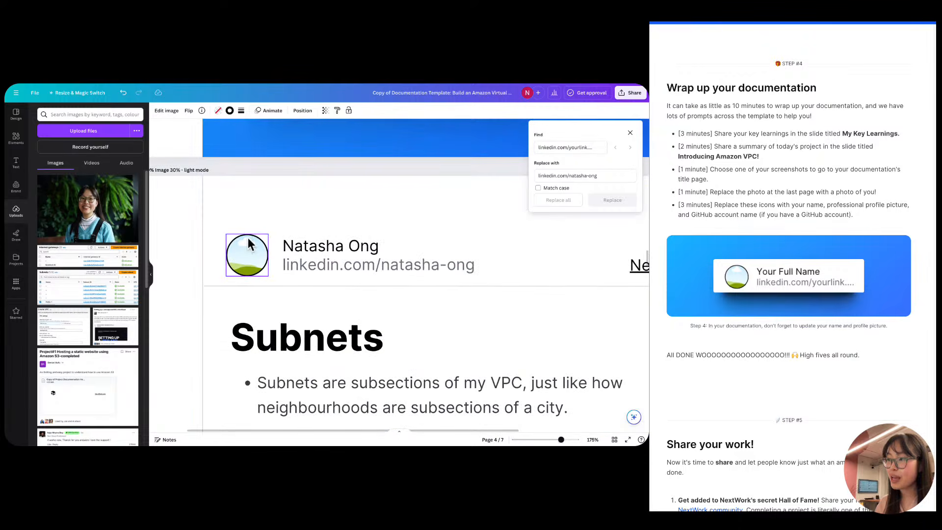
key(ctrl+v)
drag(264, 270, 255, 266)
Place copies of the profile picture over the photo placeholders in the Internet gateways and My key learnings page headers.
scroll(249, 257, down, 10)
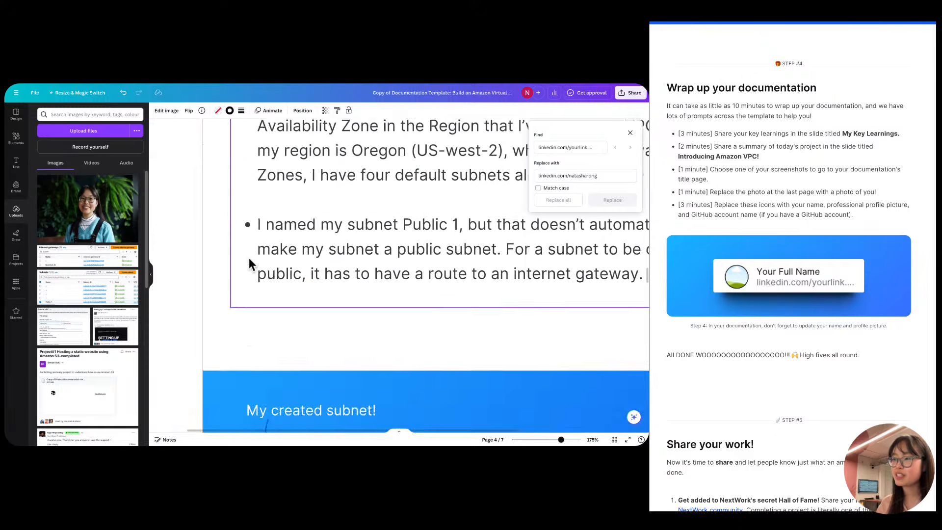
scroll(249, 257, down, 5)
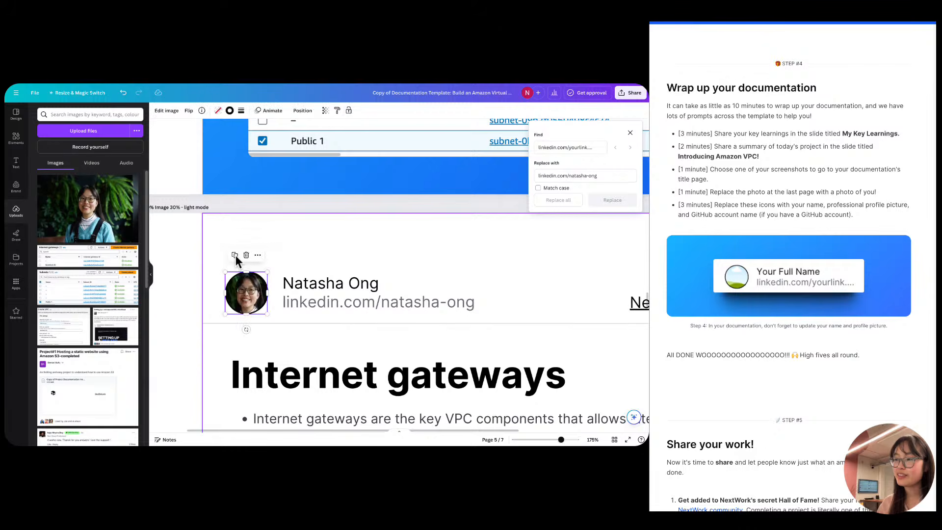
click(229, 268)
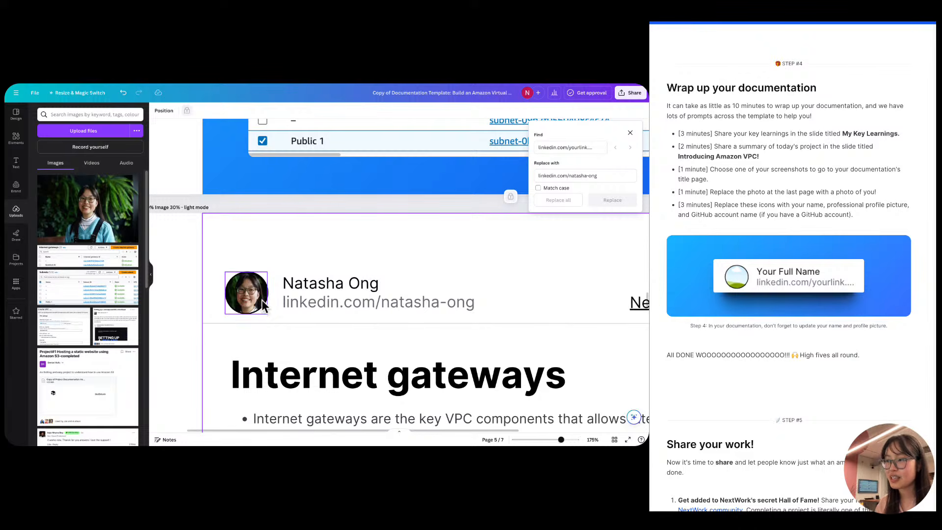
scroll(259, 296, down, 20)
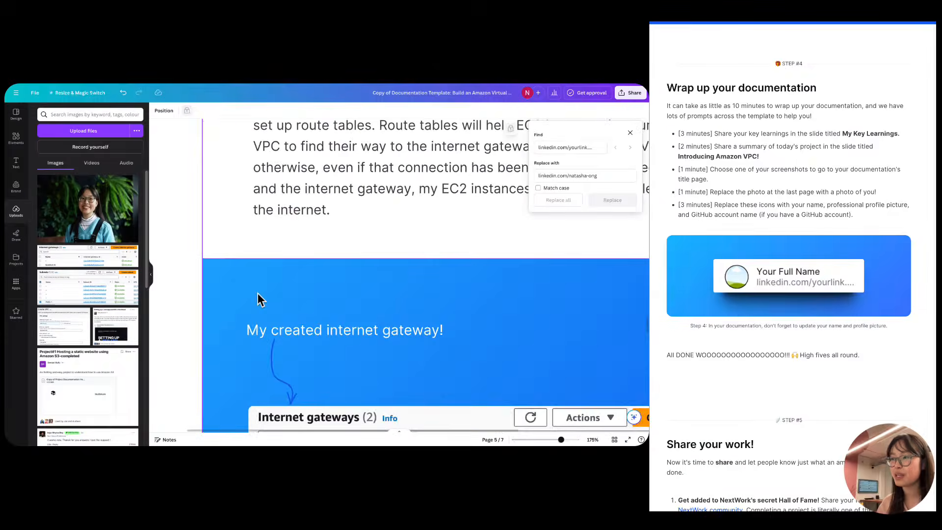
scroll(236, 270, down, 3)
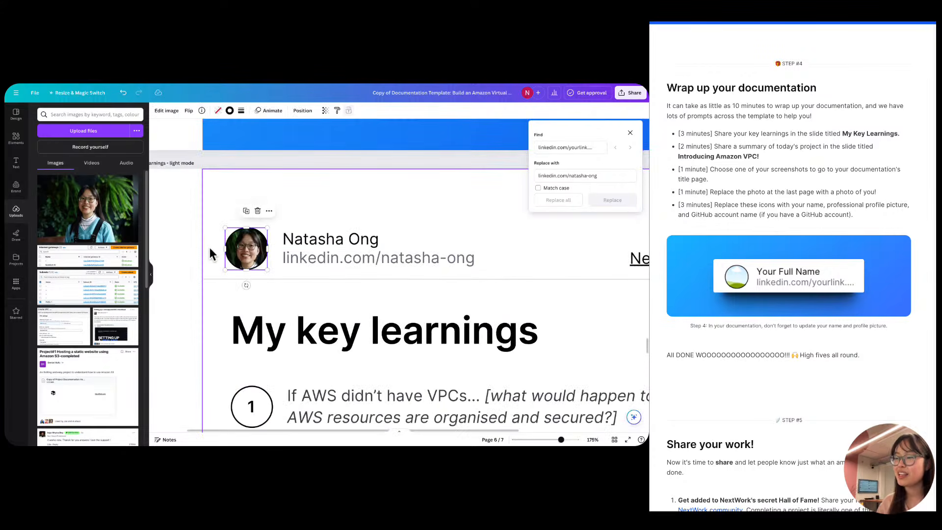
scroll(209, 262, down, 15)
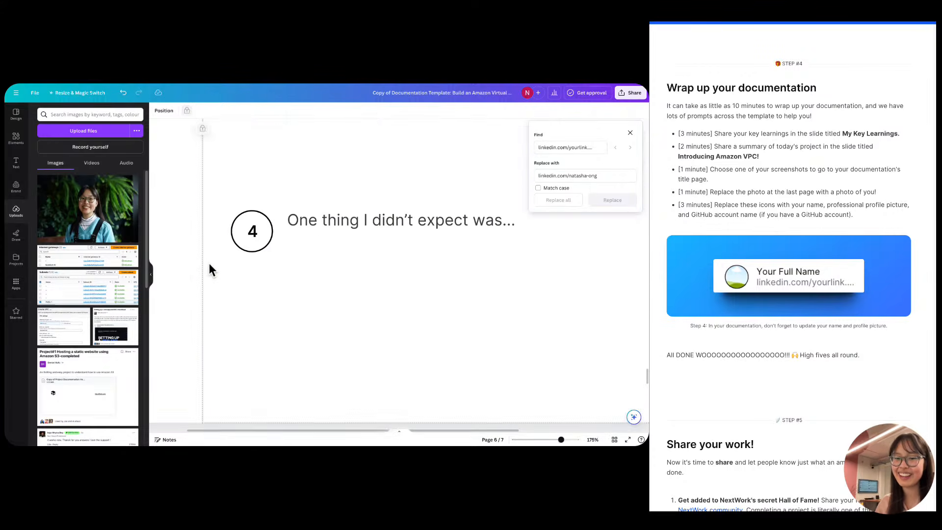
scroll(222, 237, down, 6)
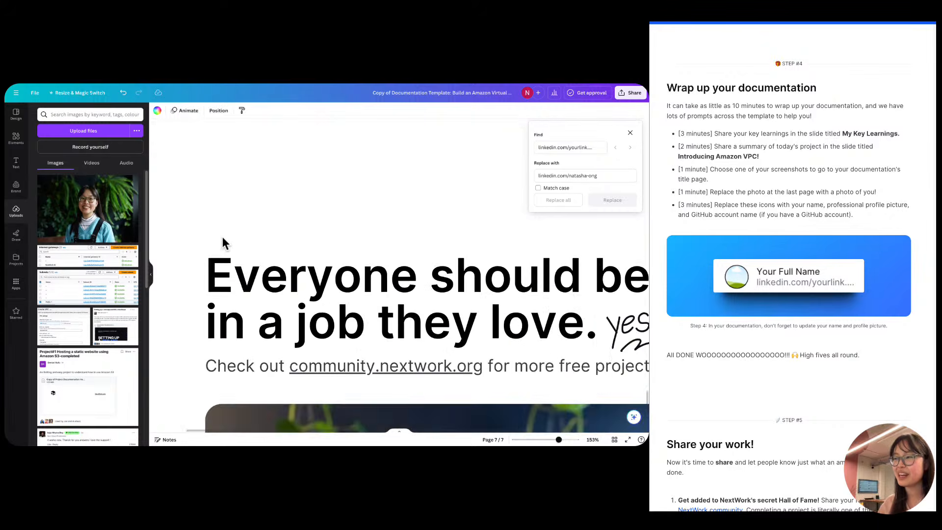
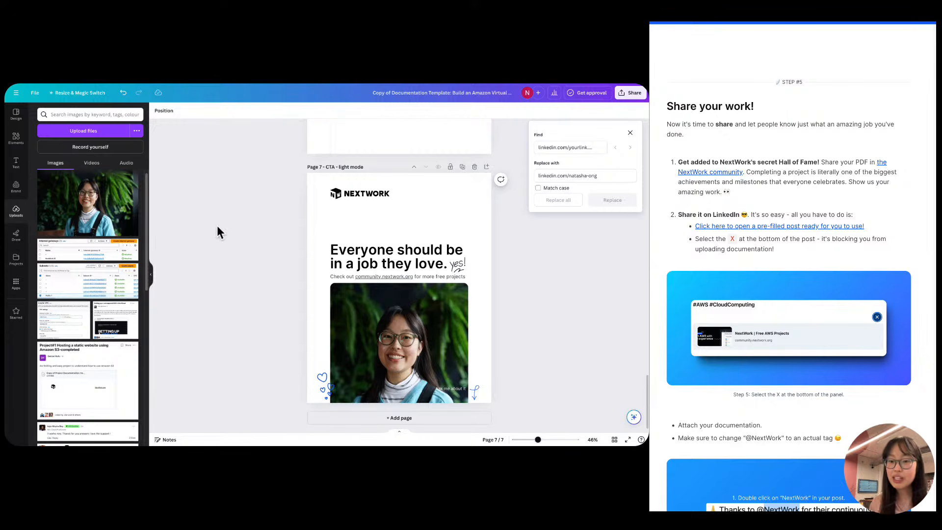
Switch to the NextWork community and look at the project completion posts in the "I have a question" space.
key(ctrl+shift+Tab)
key(ctrl+shift+Tab)
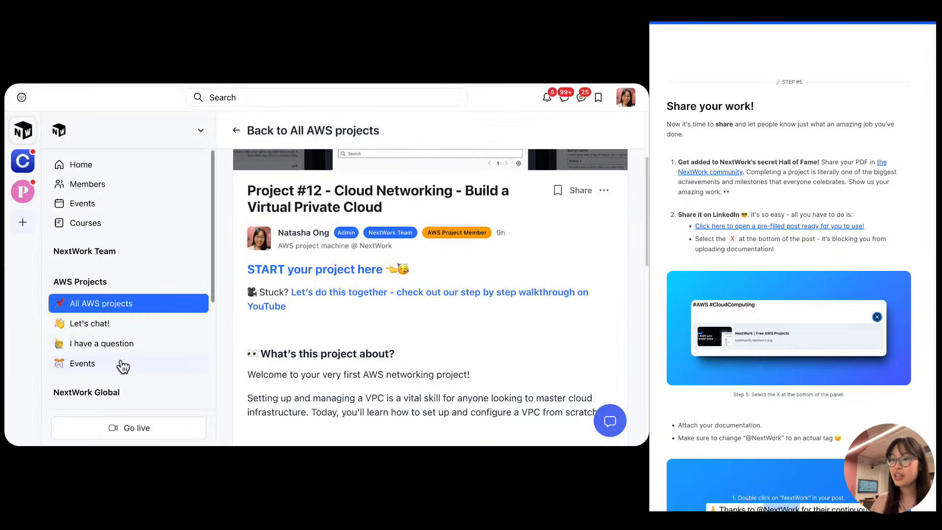
click(120, 344)
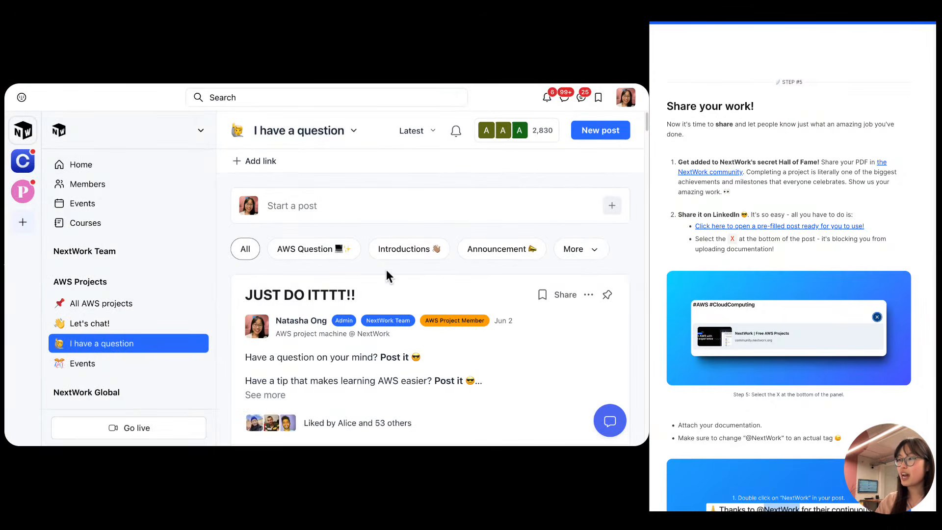
scroll(409, 314, down, 10)
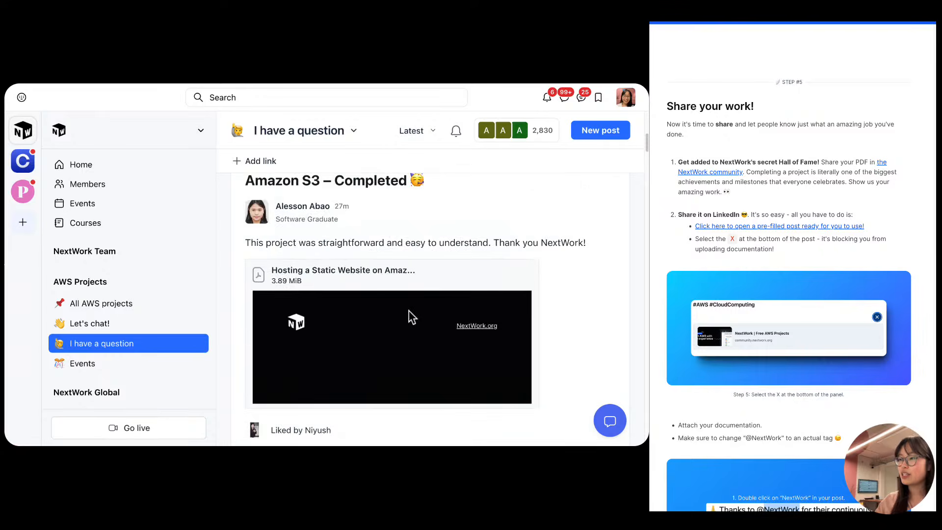
scroll(402, 316, up, 2)
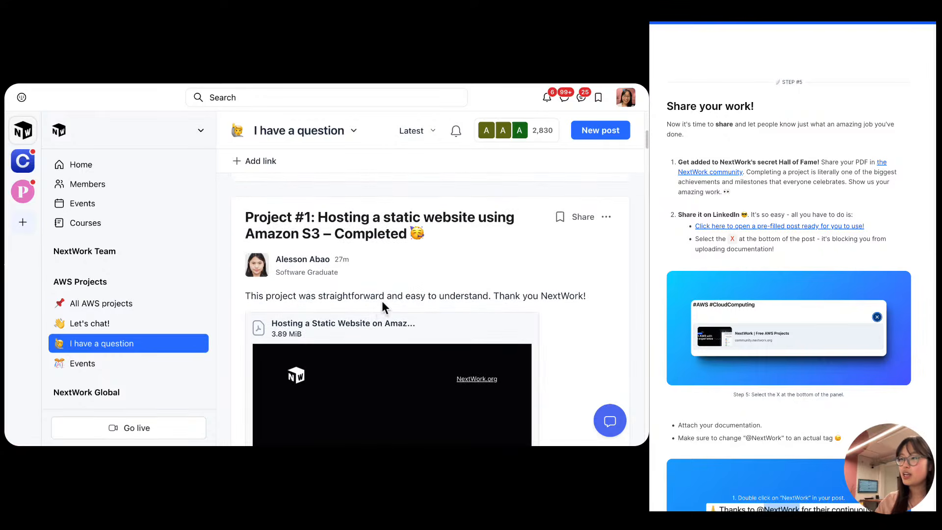
Open the Project #12 Virtual Private Cloud post from All AWS projects and read its comment section.
click(169, 304)
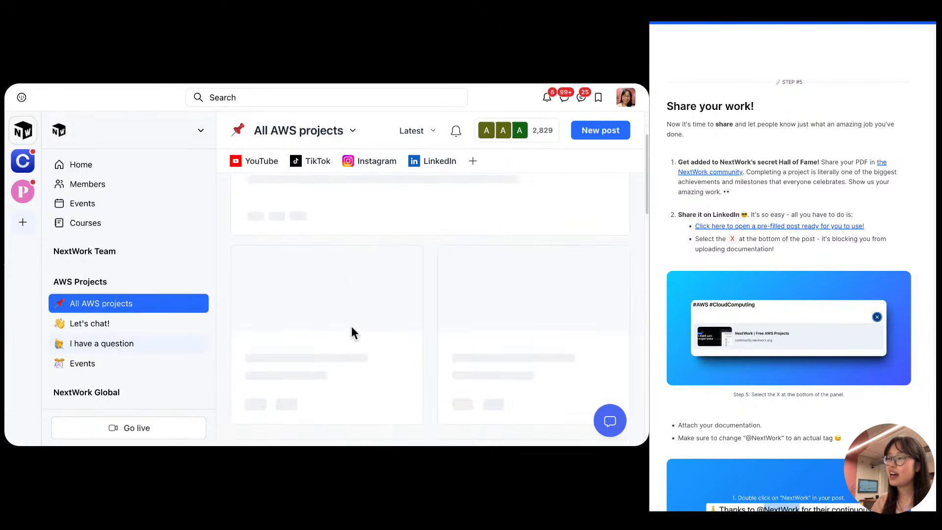
scroll(350, 324, down, 4)
scroll(347, 323, down, 2)
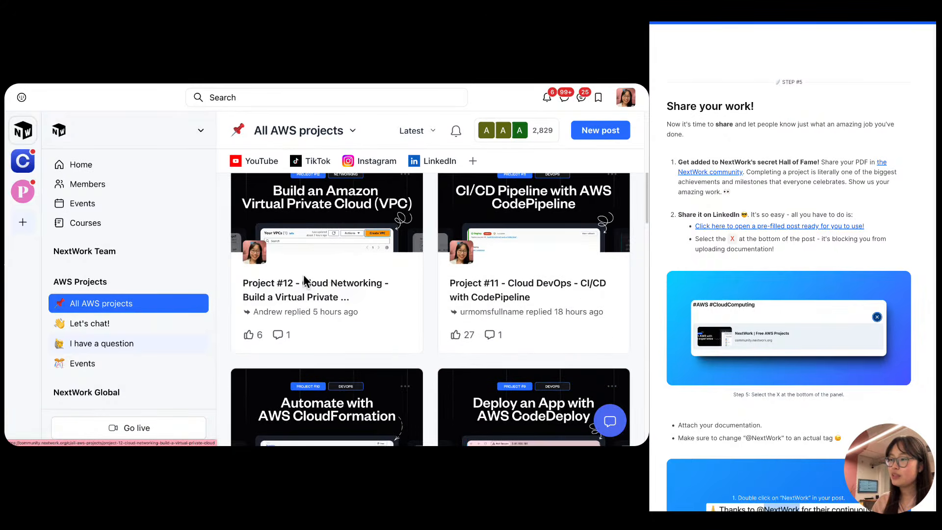
click(307, 290)
scroll(334, 293, down, 5)
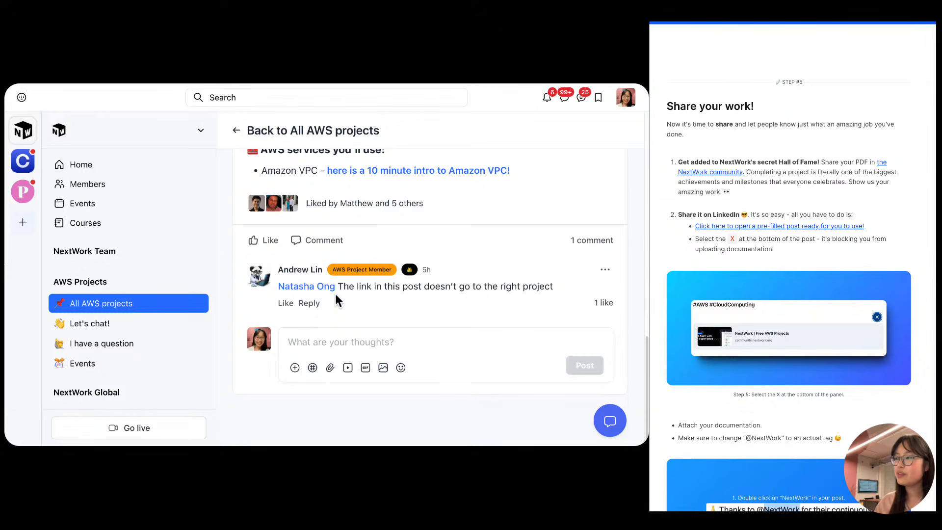
triple_click(384, 290)
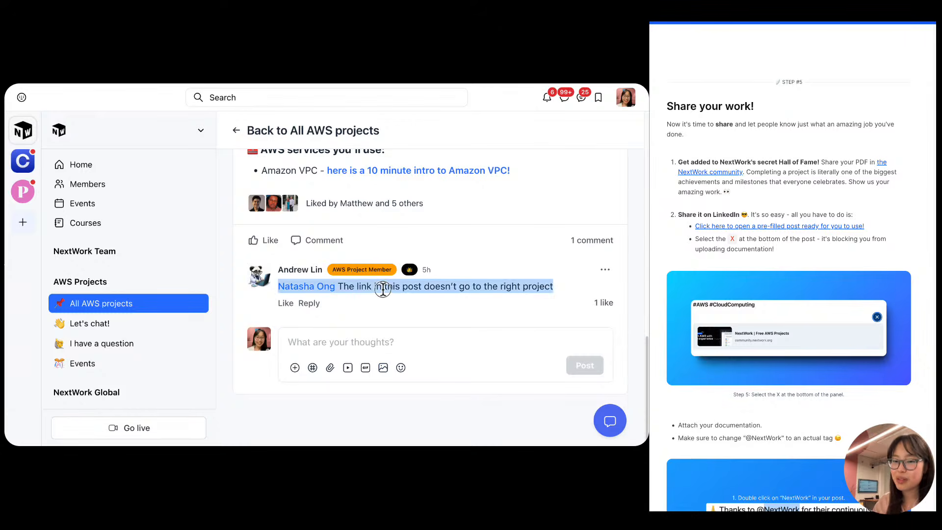
click(385, 290)
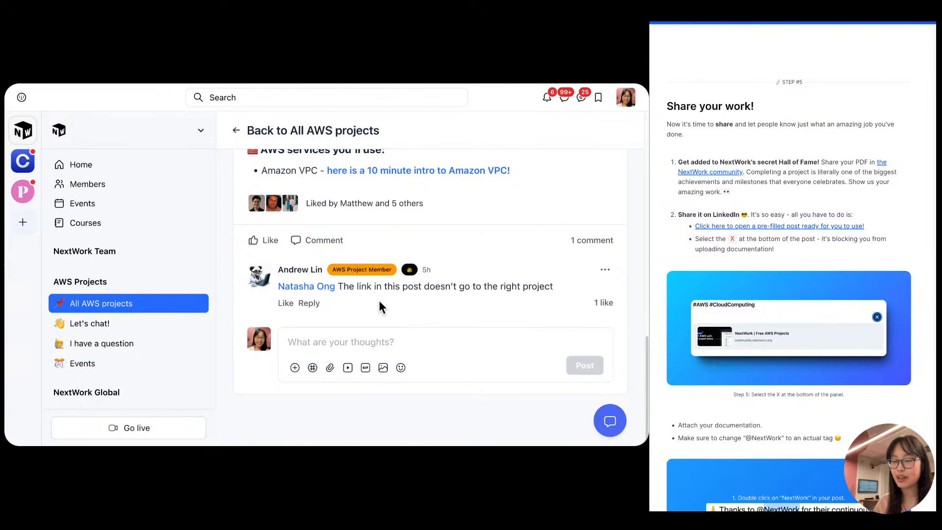
Return to All AWS projects, open the Project #11 CI/CD with CodePipeline post and read its comments.
click(237, 130)
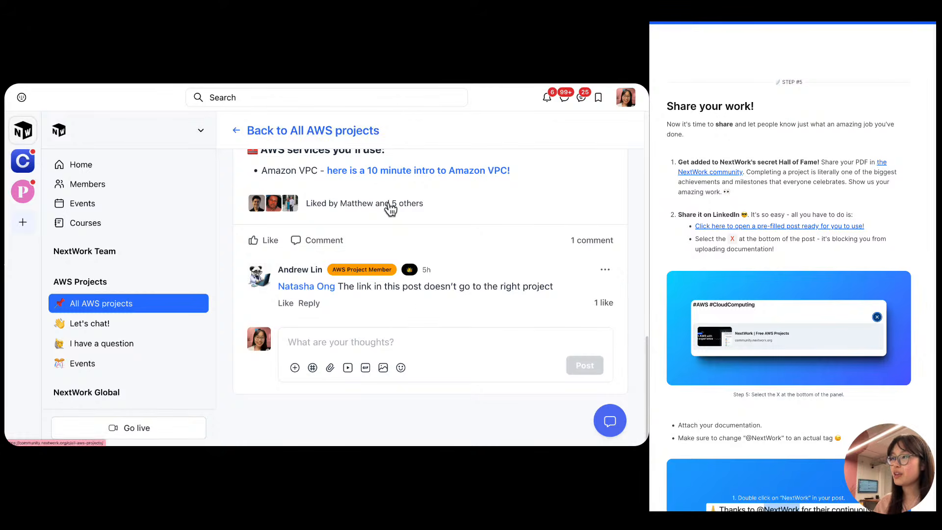
scroll(348, 273, down, 4)
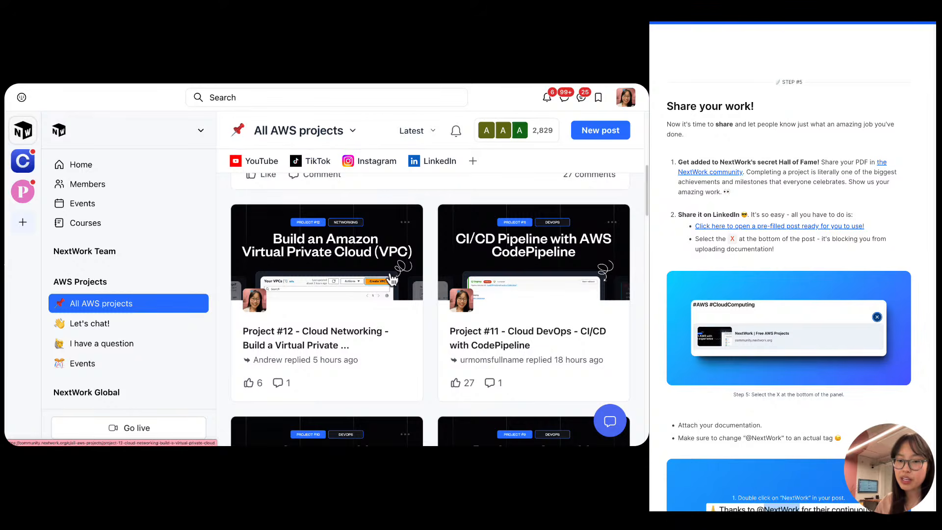
click(454, 269)
scroll(452, 263, down, 15)
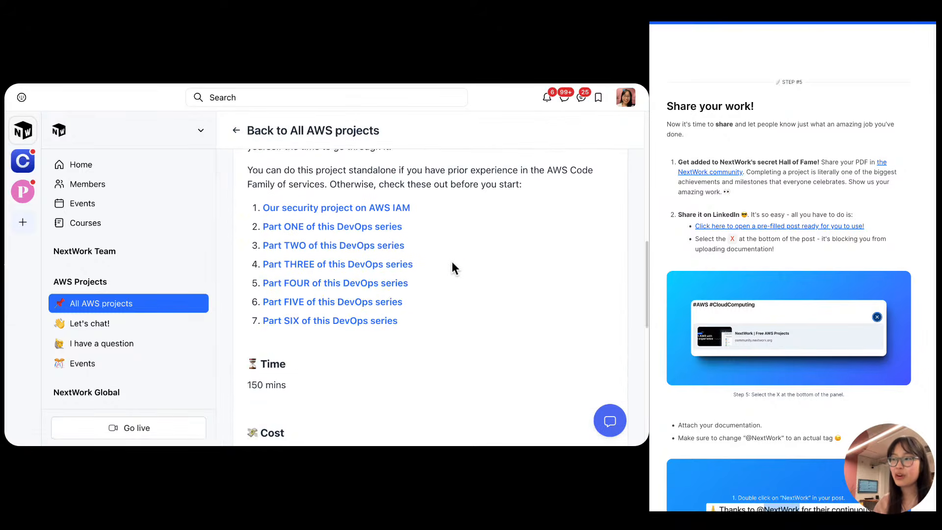
scroll(452, 265, down, 7)
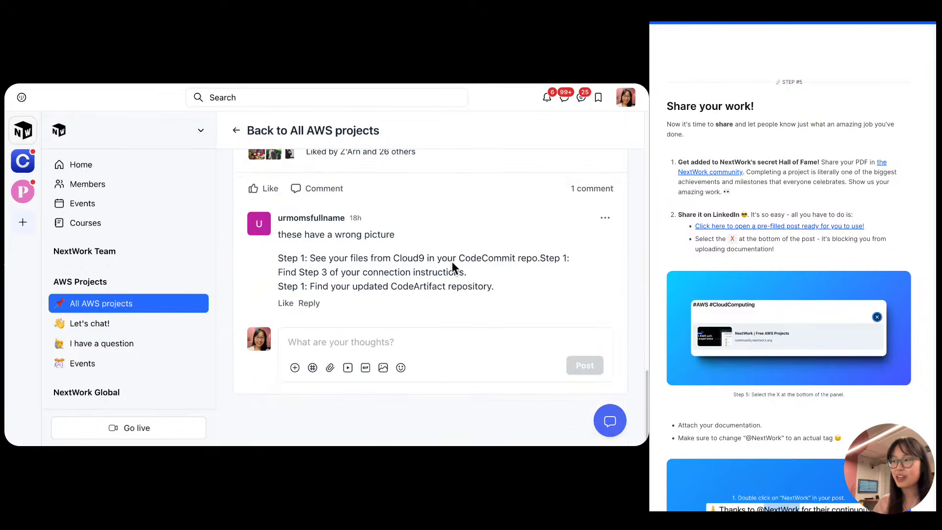
Examine the comment on the Project #11 post that reports wrong pictures in the listed steps.
scroll(425, 260, up, 5)
scroll(423, 265, up, 7)
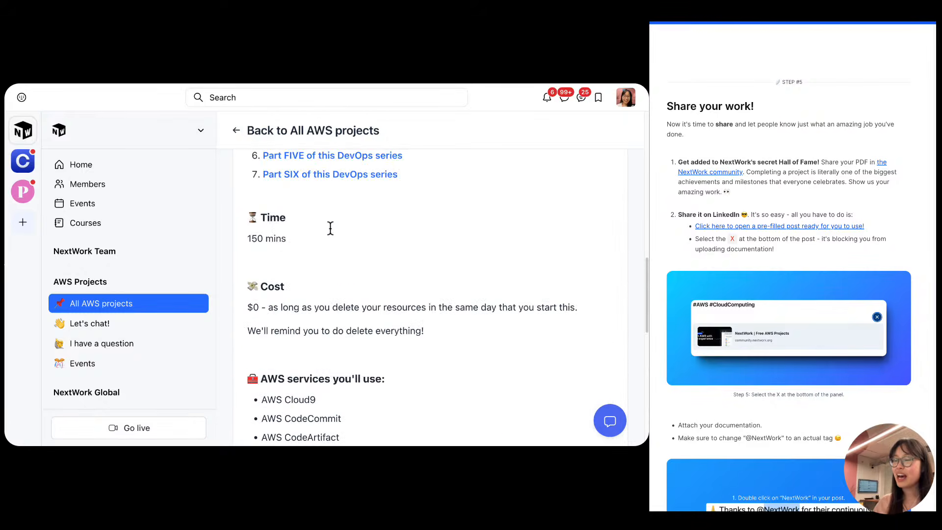
scroll(332, 246, down, 10)
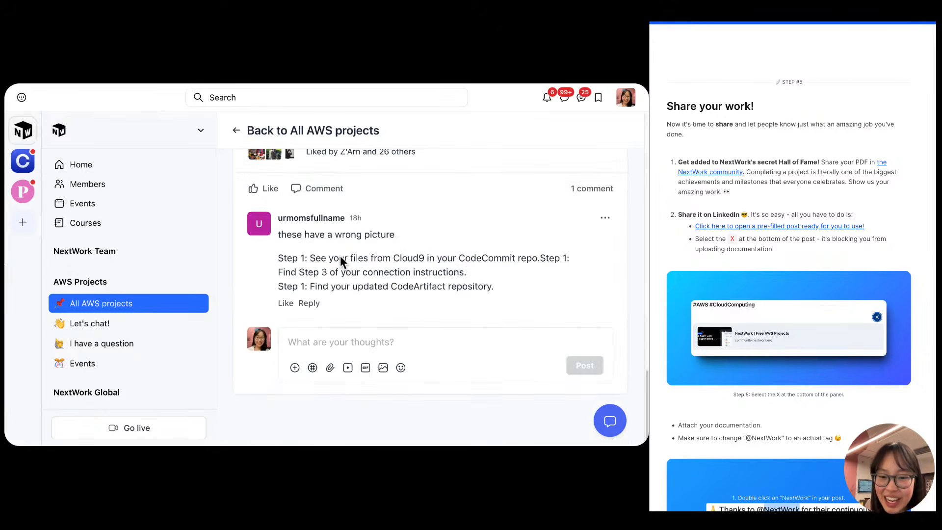
triple_click(341, 257)
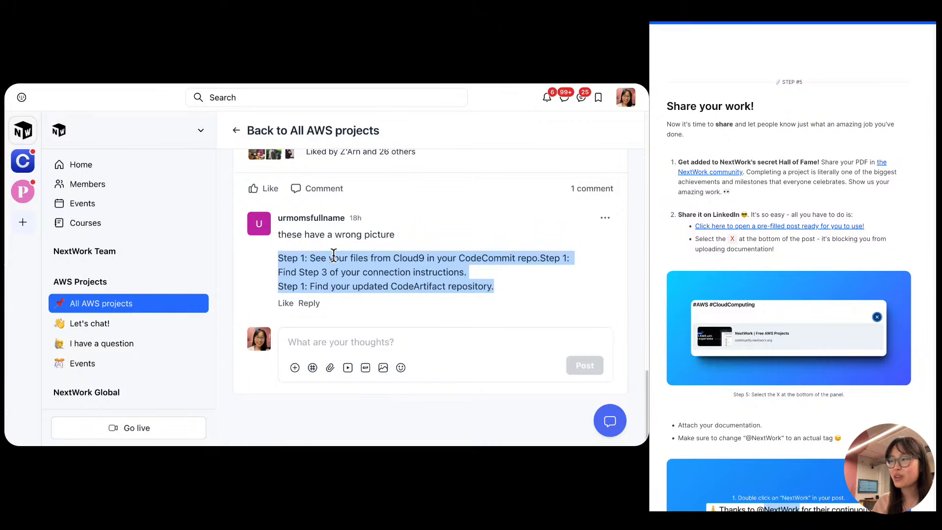
Return to All AWS projects, open the Project #10 Automate with AWS CloudFormation post and read through its comments.
click(280, 141)
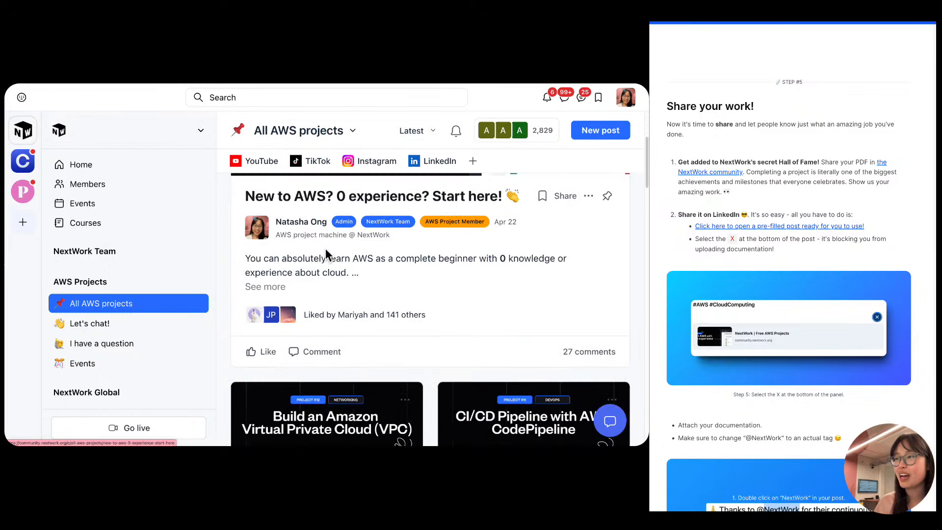
scroll(325, 250, down, 5)
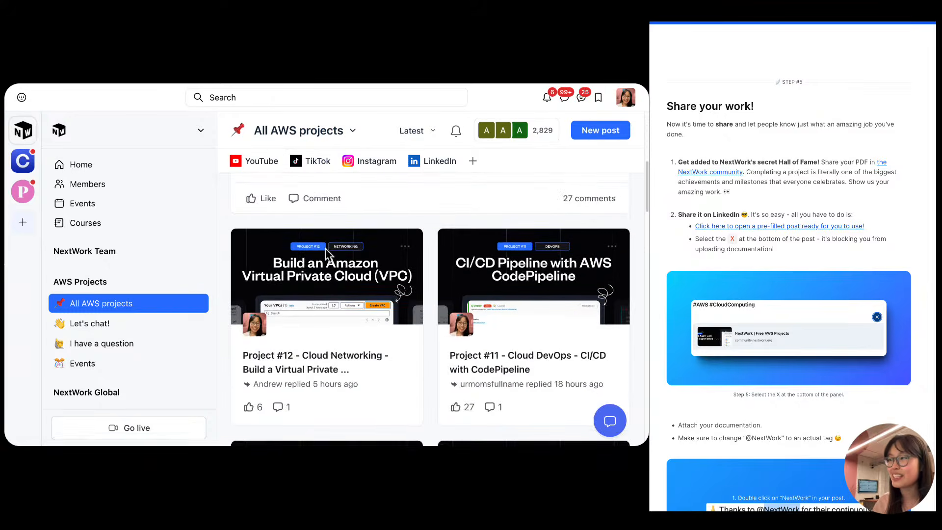
scroll(326, 255, down, 3)
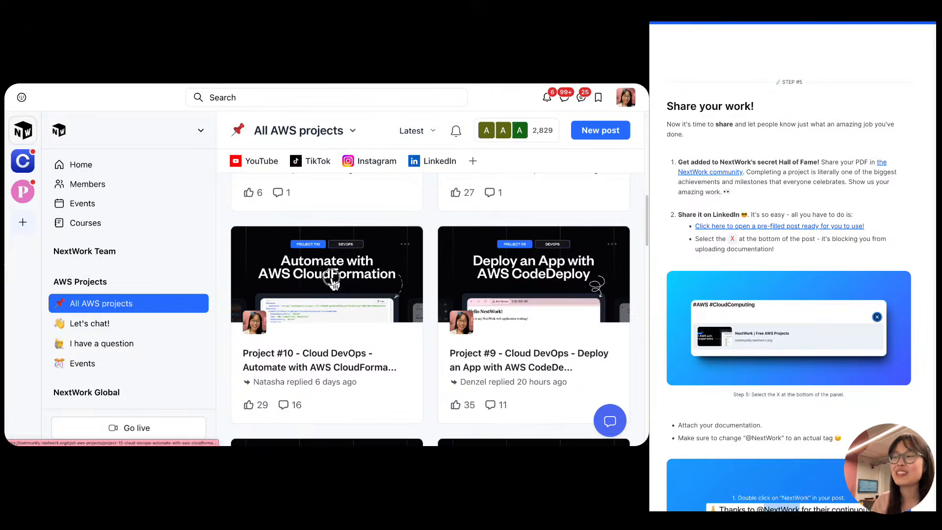
click(331, 276)
scroll(331, 280, up, 3)
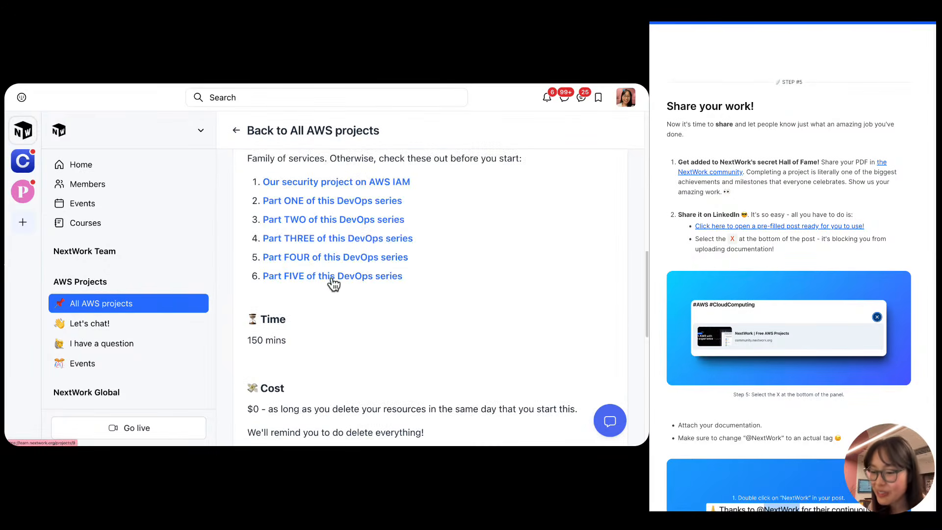
scroll(334, 283, down, 10)
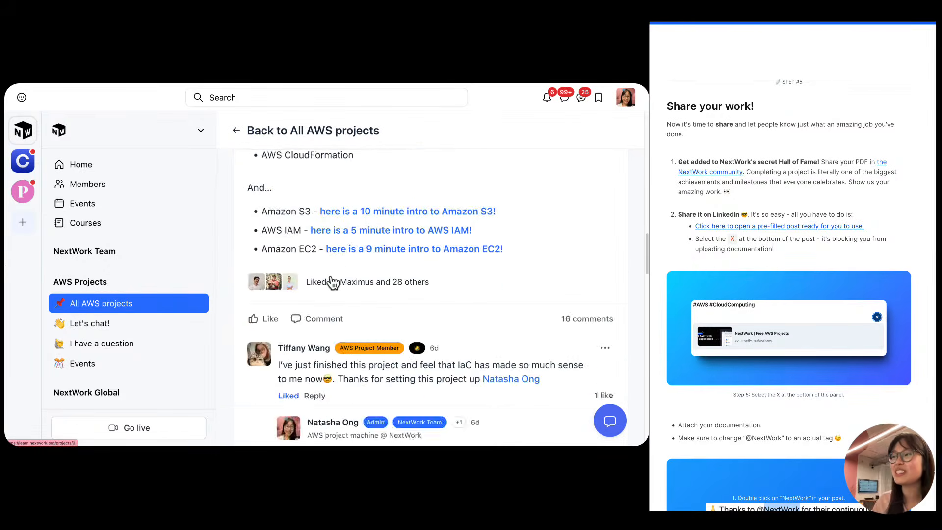
scroll(333, 284, down, 5)
scroll(334, 284, up, 1)
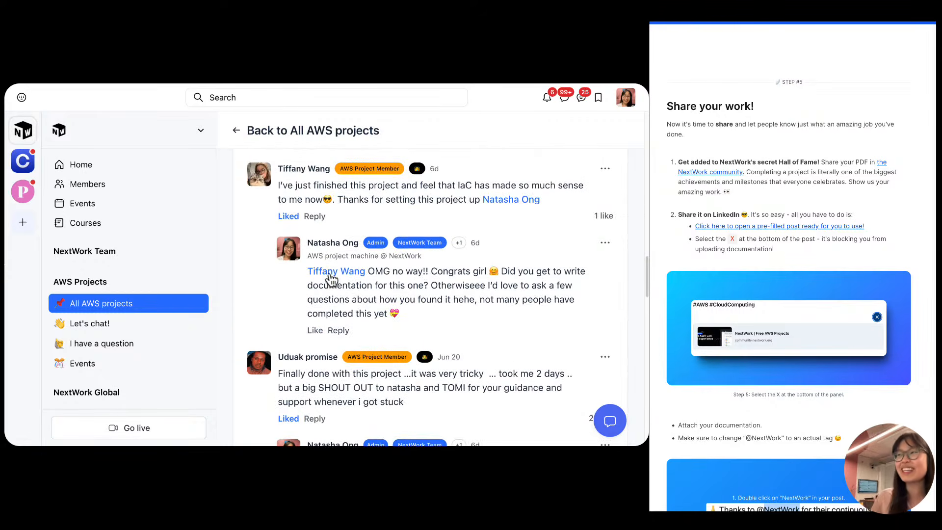
scroll(332, 280, down, 1)
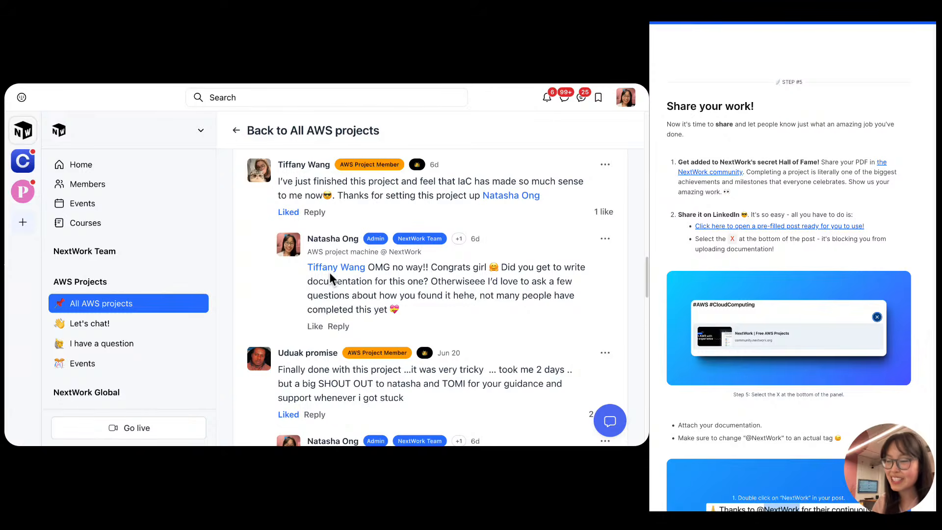
scroll(329, 273, down, 5)
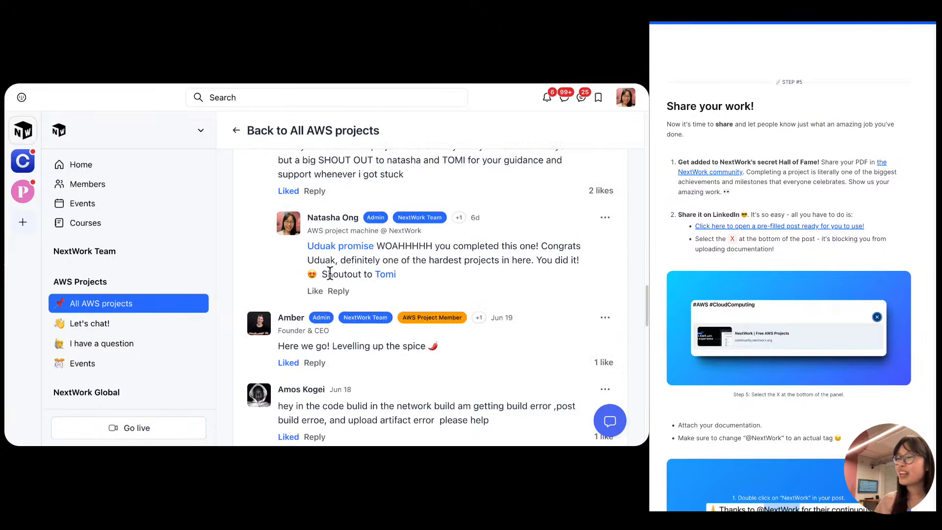
scroll(329, 273, down, 3)
scroll(330, 274, up, 4)
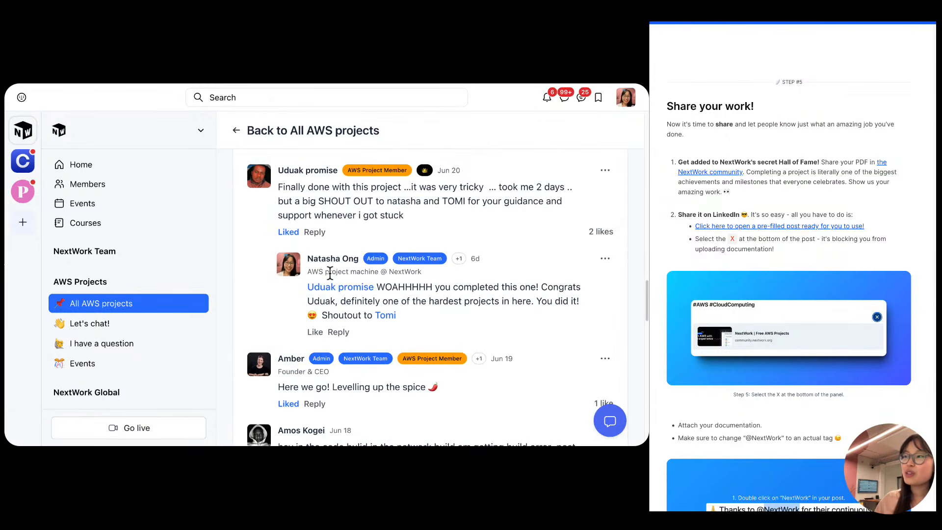
scroll(329, 274, down, 10)
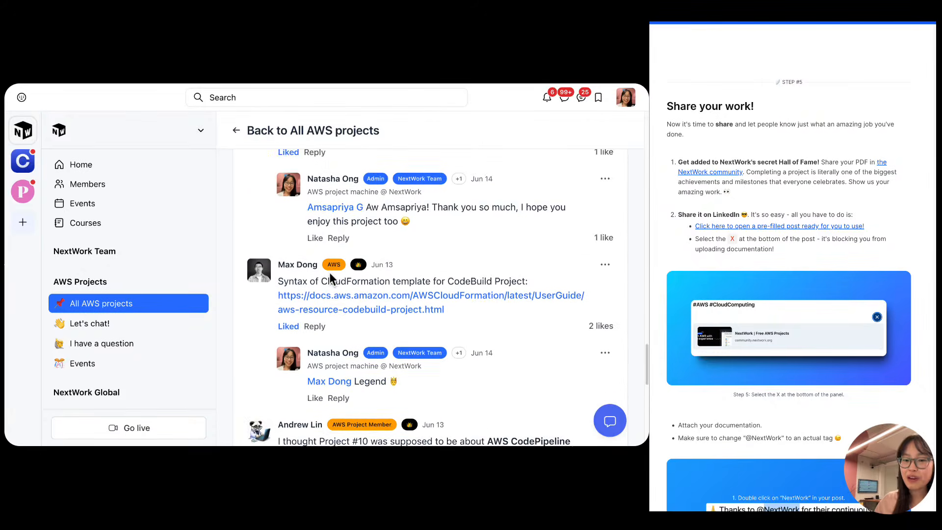
scroll(329, 277, down, 8)
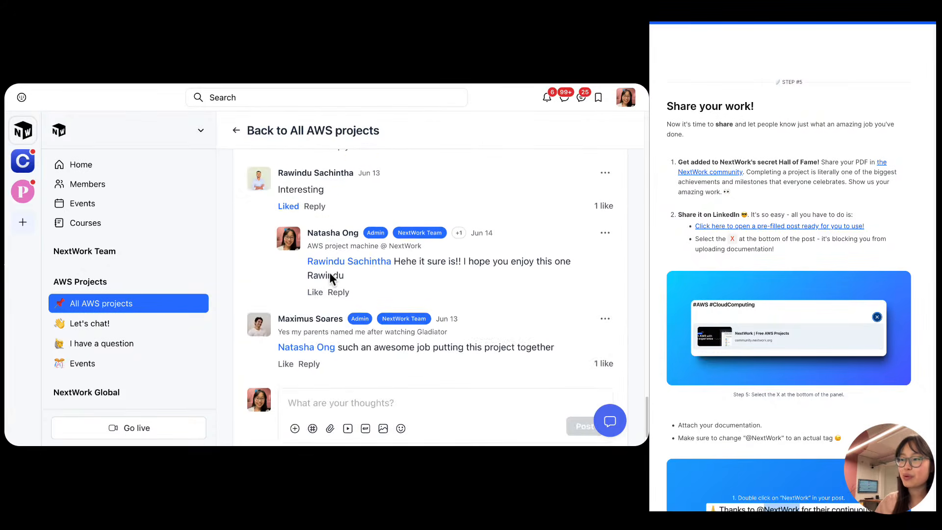
scroll(330, 278, down, 3)
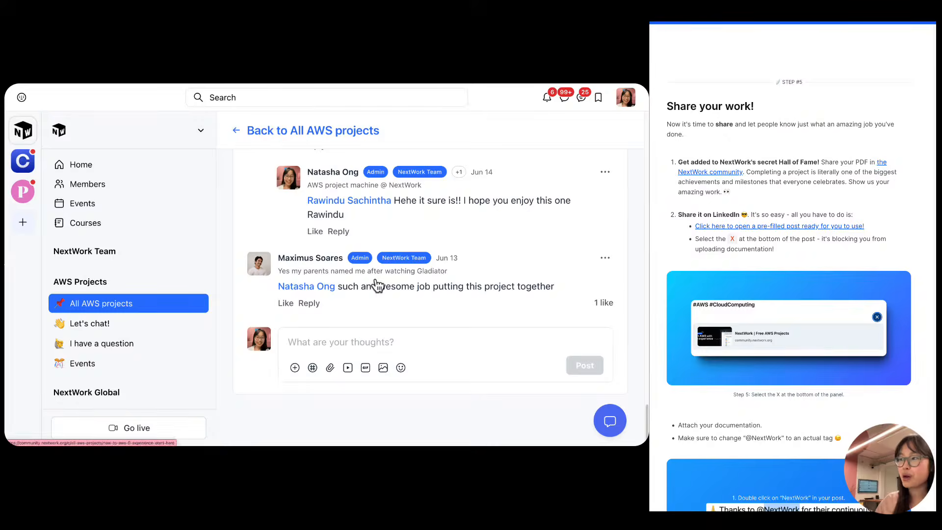
Review the comments and shared documentation on the Project #9 AWS CodeDeploy post, returning to All AWS projects.
scroll(381, 290, down, 10)
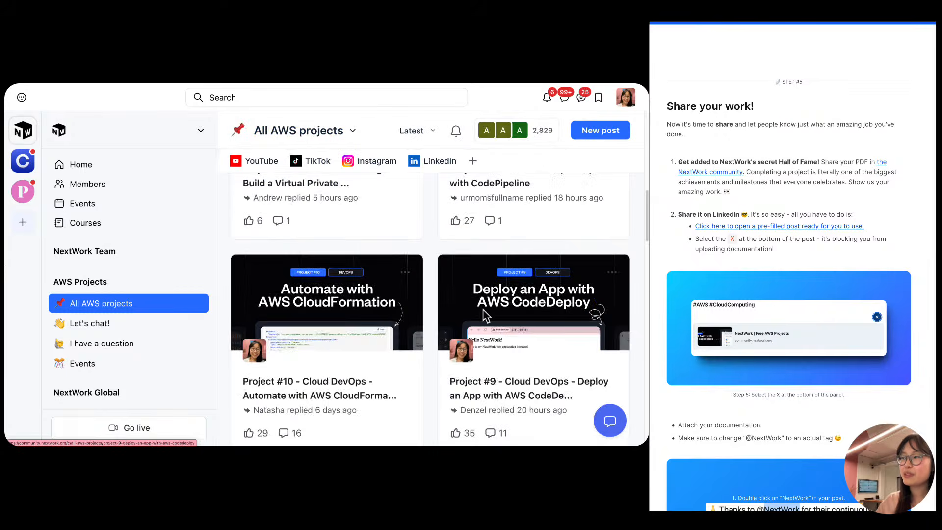
scroll(483, 309, down, 2)
click(513, 291)
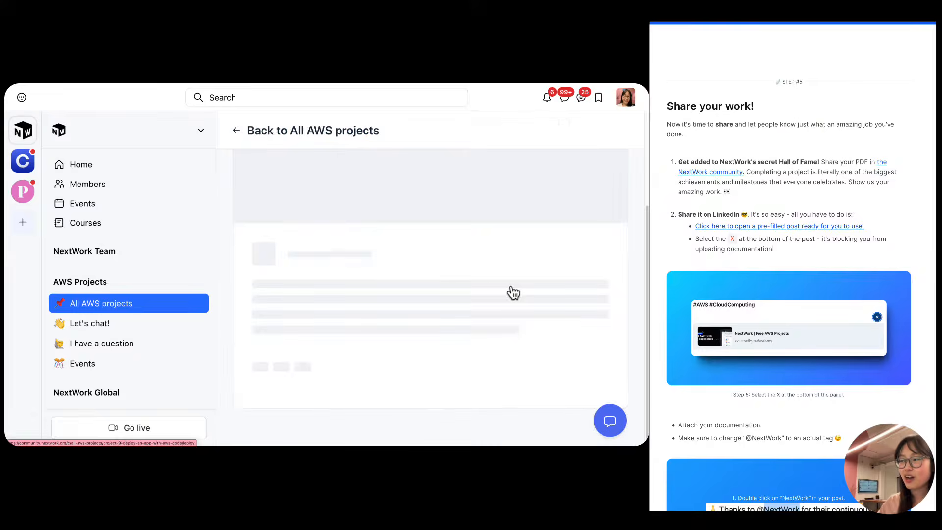
scroll(424, 281, down, 5)
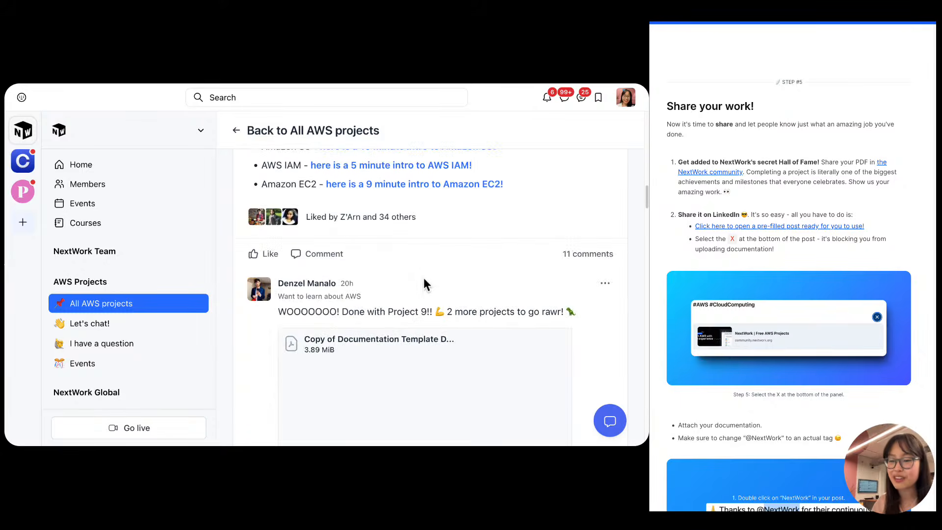
scroll(423, 278, down, 2)
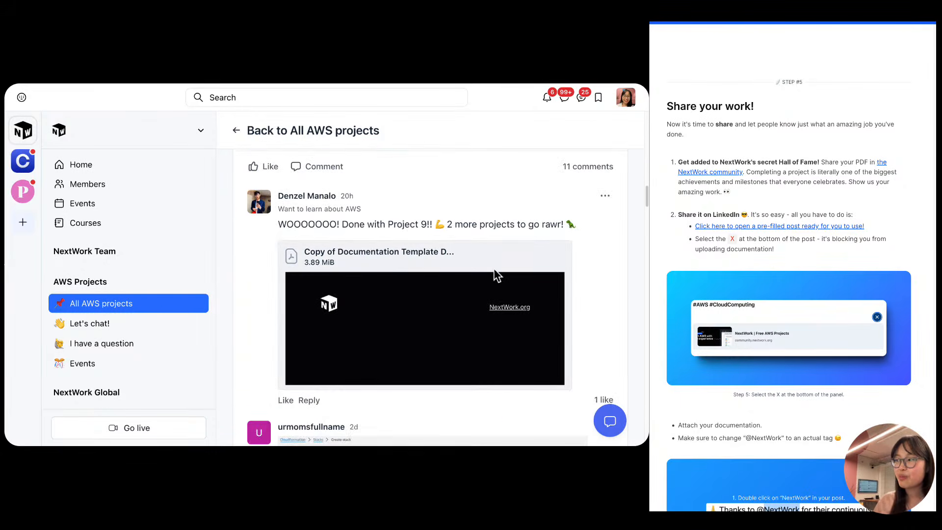
scroll(512, 298, down, 1)
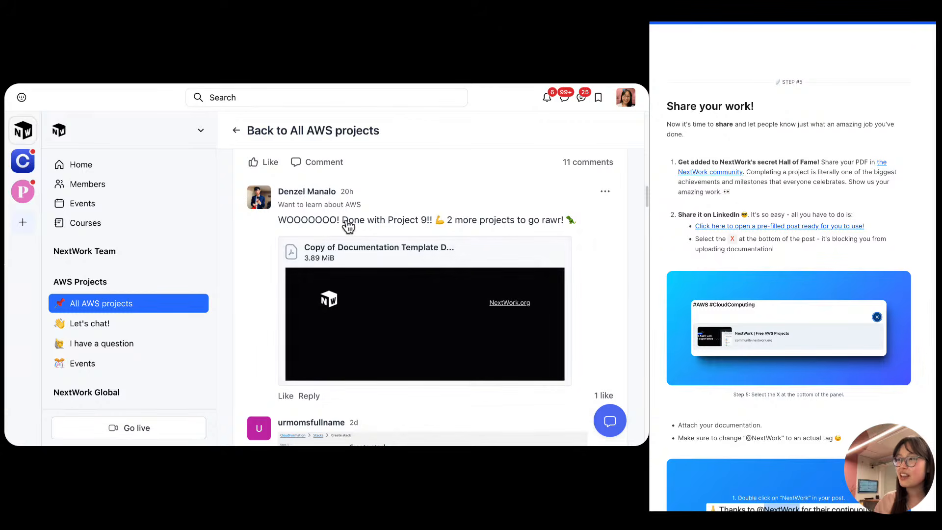
scroll(388, 280, down, 5)
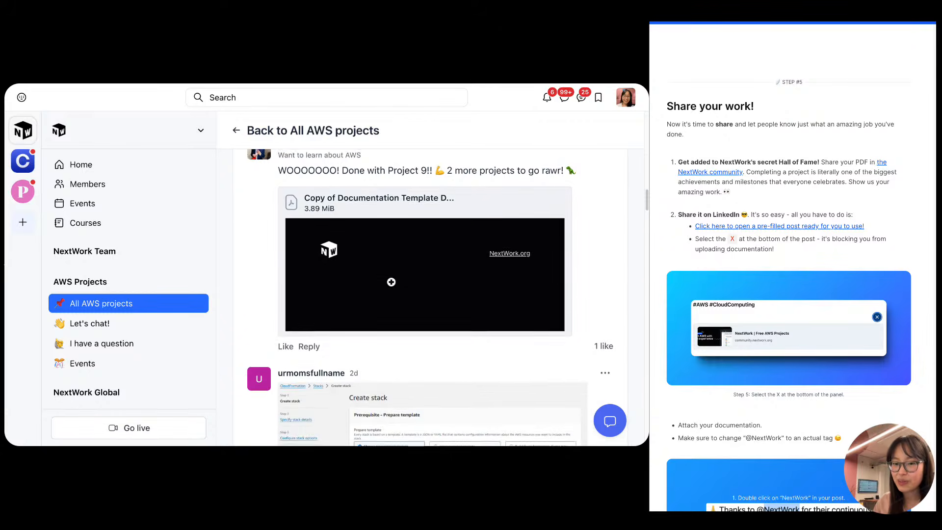
scroll(391, 283, up, 1)
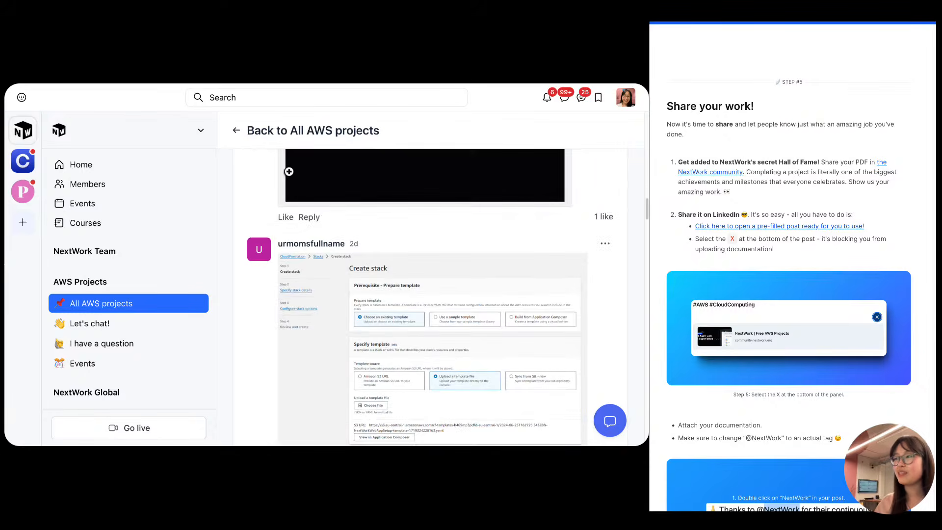
click(265, 132)
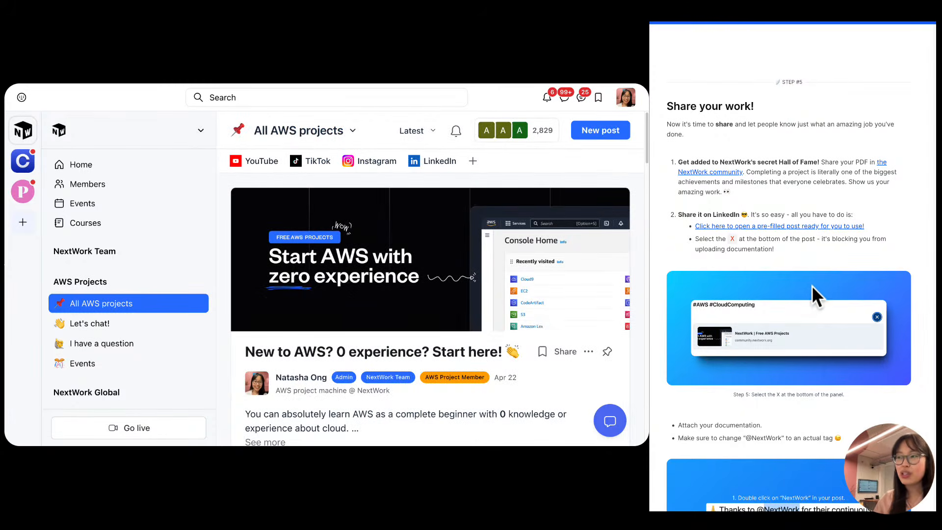
Open the pre-filled LinkedIn post about Amazon VPC and remove its NextWork link preview.
click(800, 226)
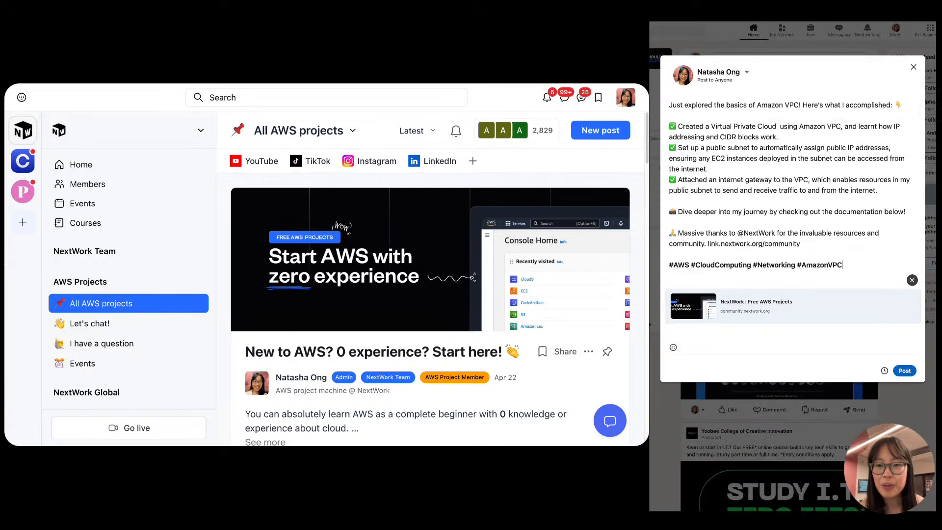
double_click(846, 235)
triple_click(847, 234)
click(844, 234)
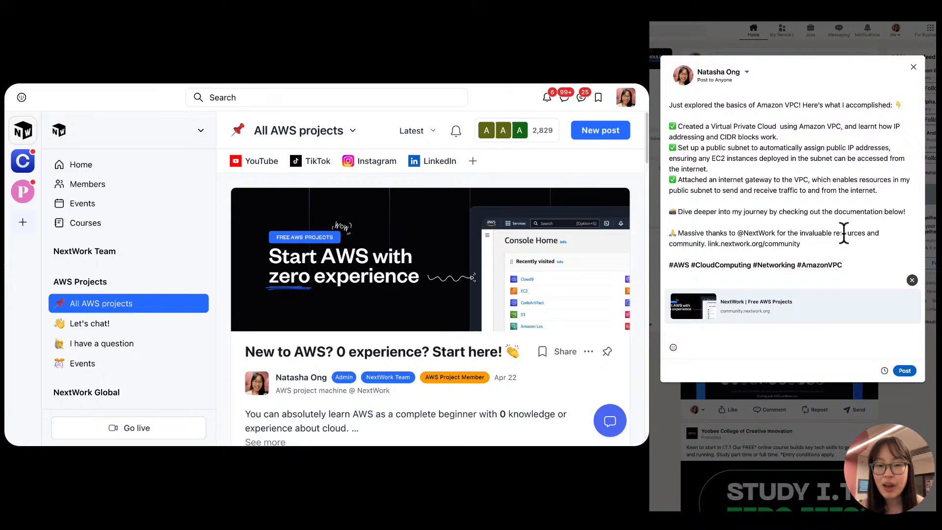
click(912, 278)
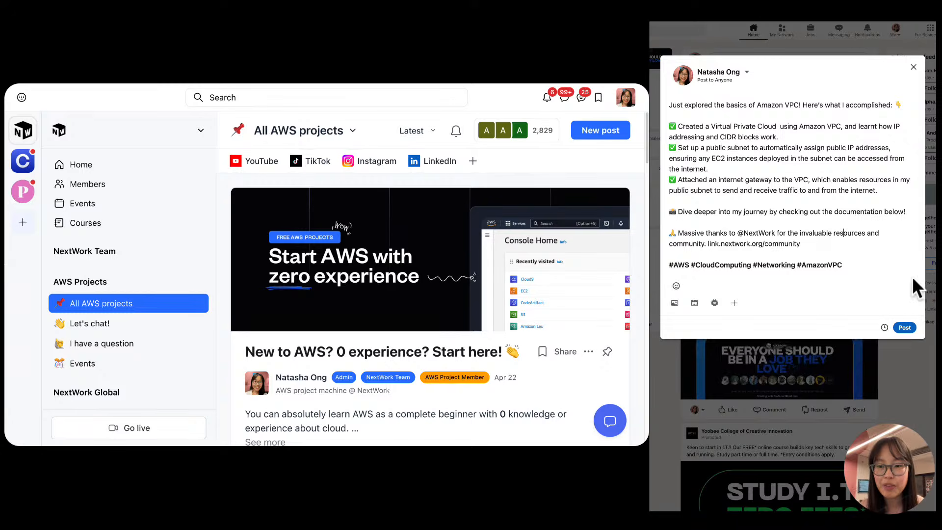
Attach the Amazon Lex Chatbot (Part 1 to 5) (1) PDF to the LinkedIn post as a document.
click(735, 303)
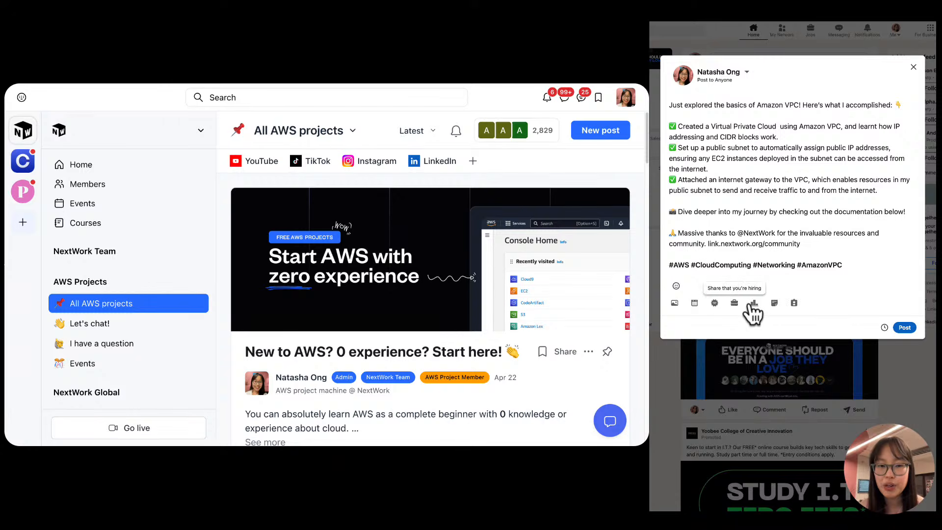
click(774, 303)
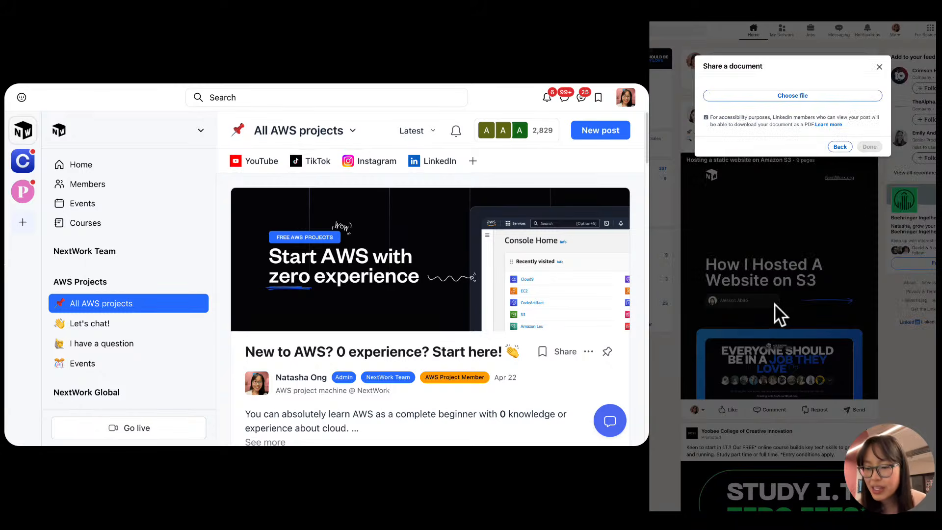
click(785, 95)
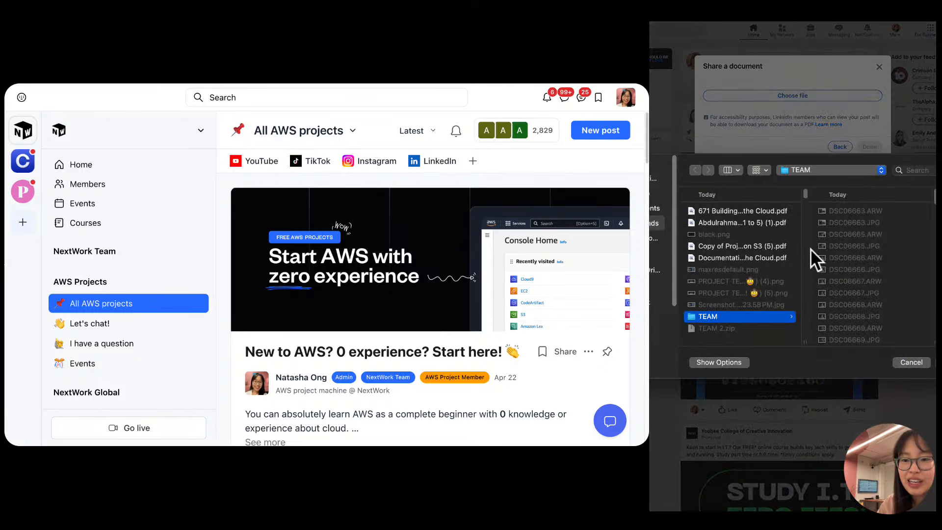
click(755, 223)
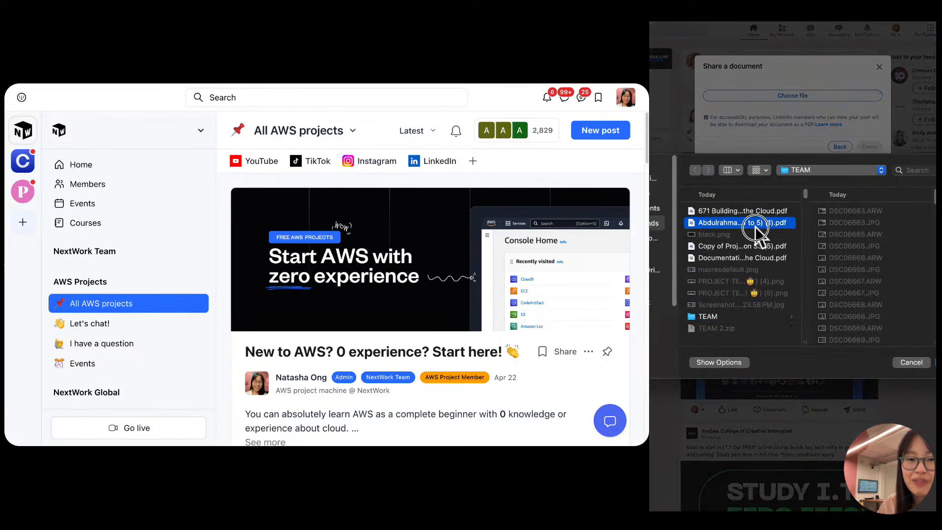
double_click(755, 224)
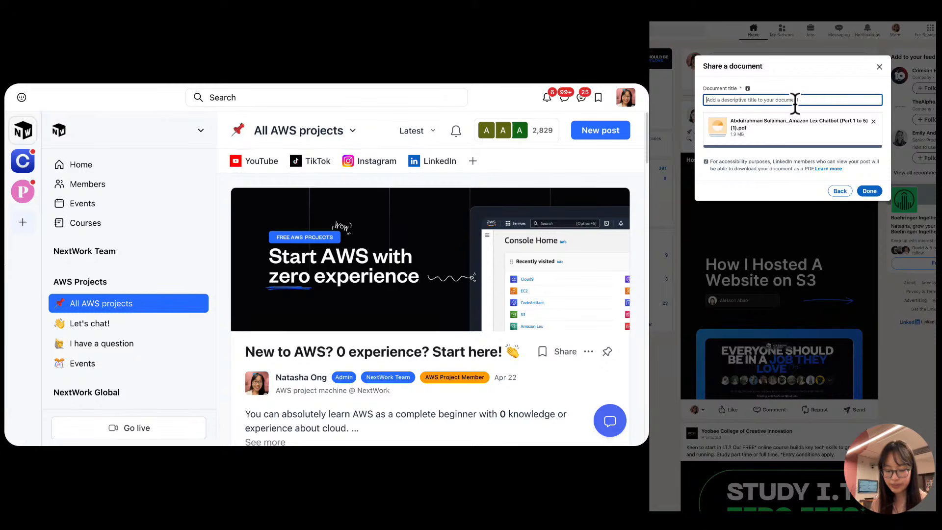
Title the attached document "Building my own Virtual Private Cloud (VPC)" and finish adding it to the LinkedIn post.
text(Building m)
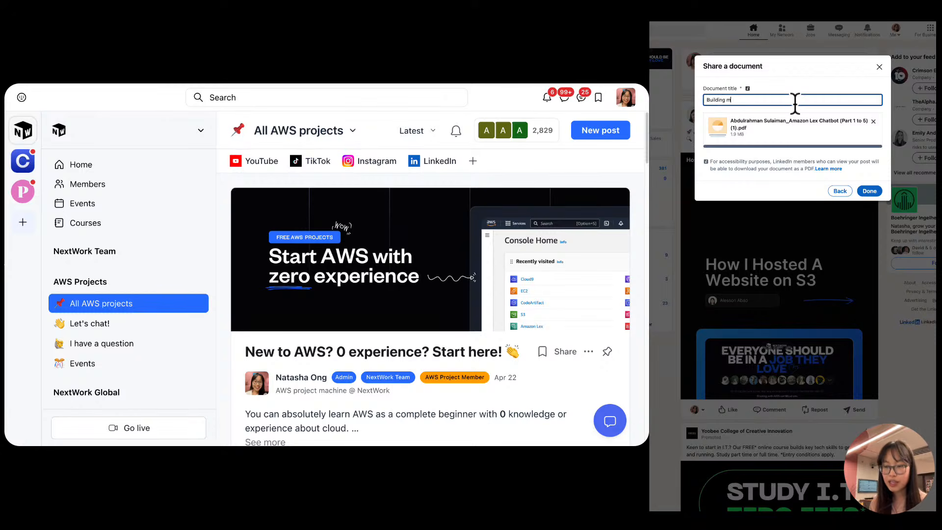
text(y own Viru)
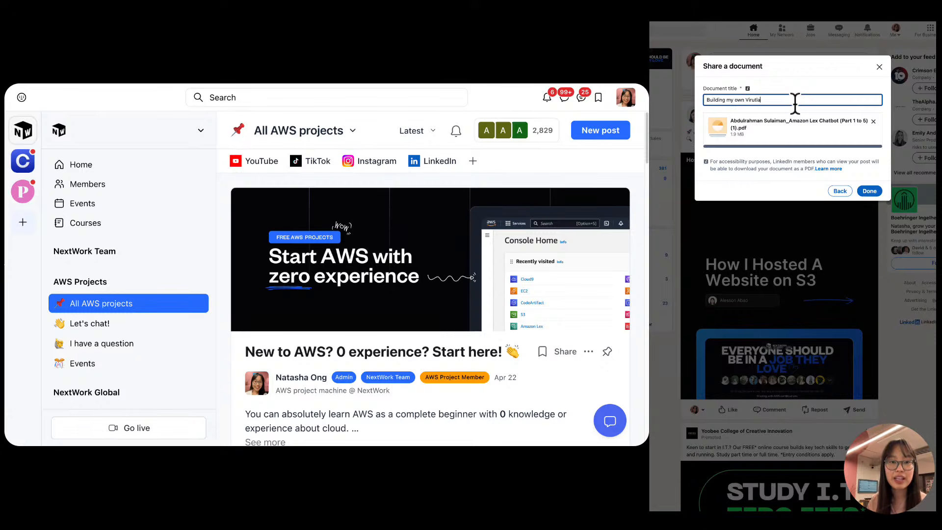
key(BackSpace)
text(tual)
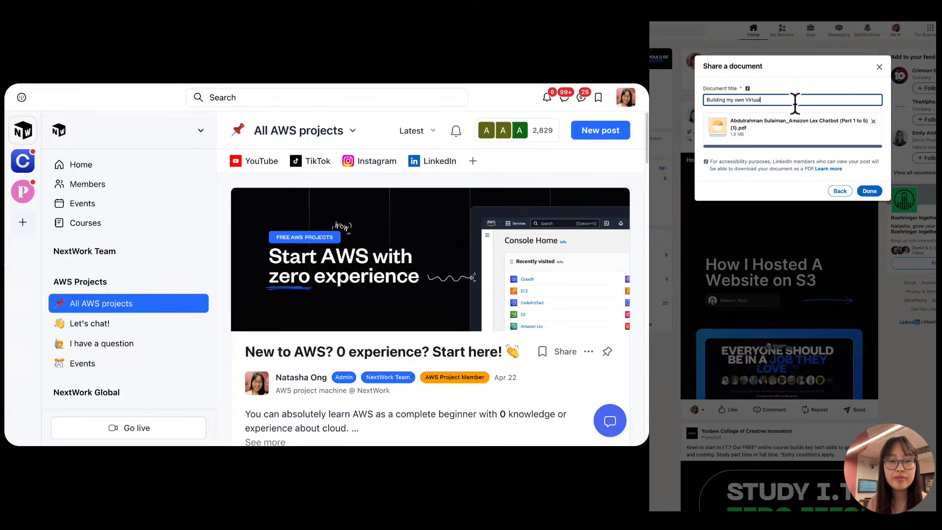
text( Private Cl)
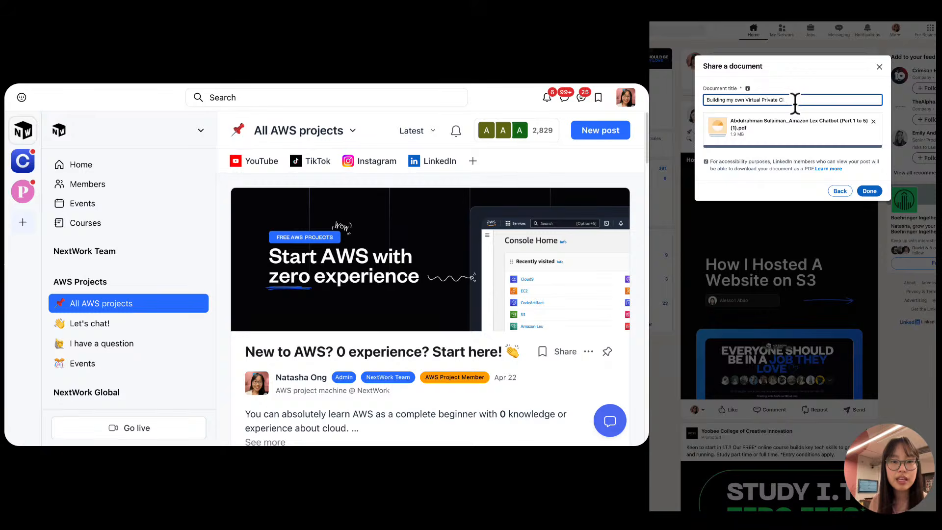
text(oud (VPC))
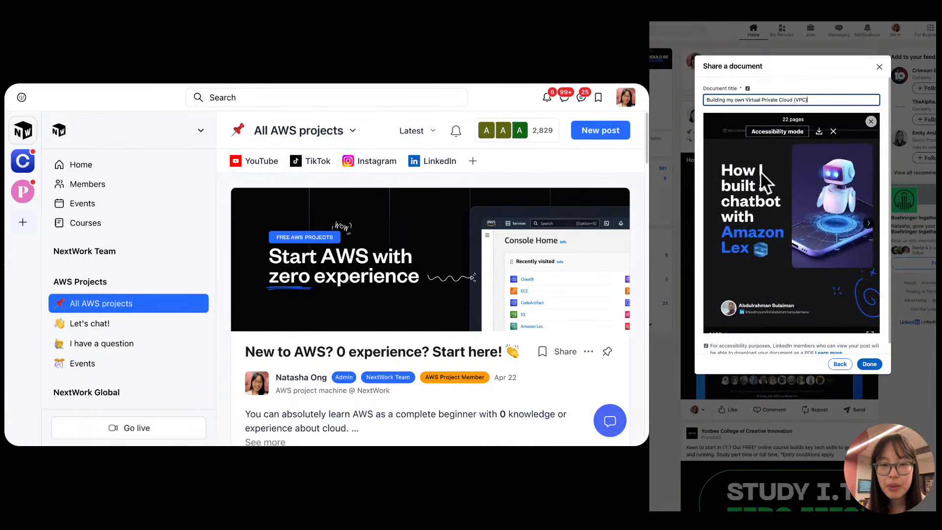
scroll(790, 211, down, 1)
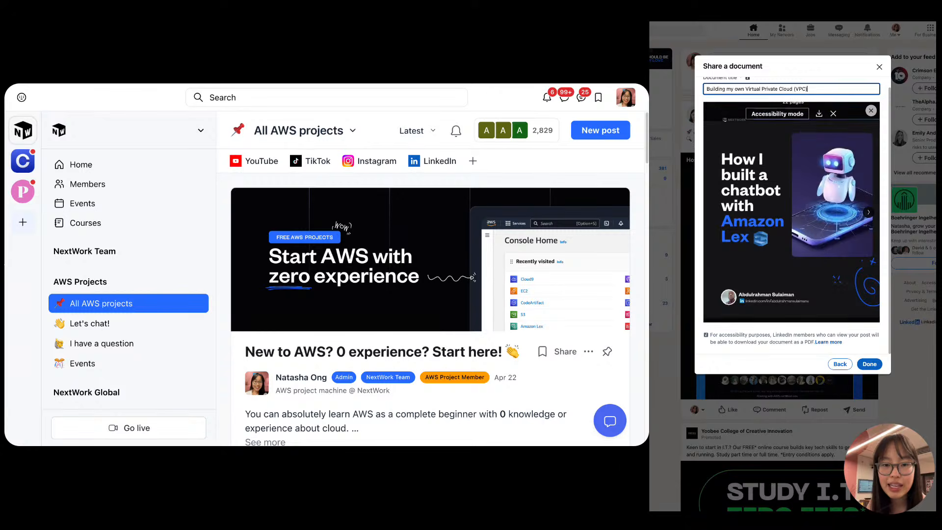
click(873, 366)
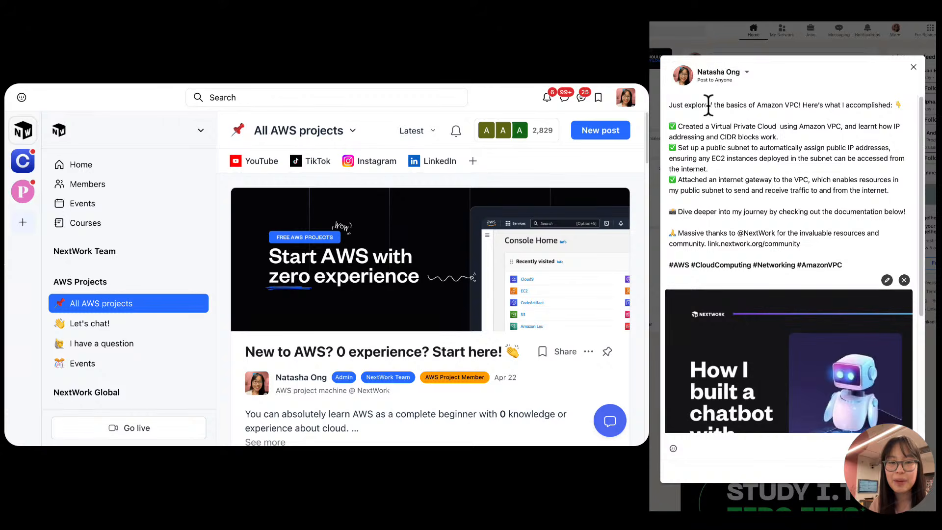
drag(704, 105, 776, 212)
click(775, 211)
scroll(785, 226, down, 3)
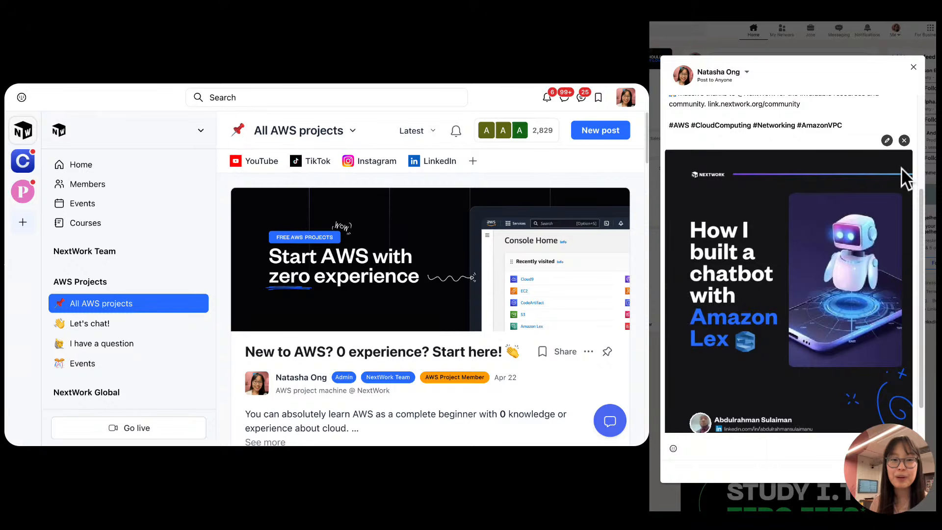
scroll(765, 197, up, 3)
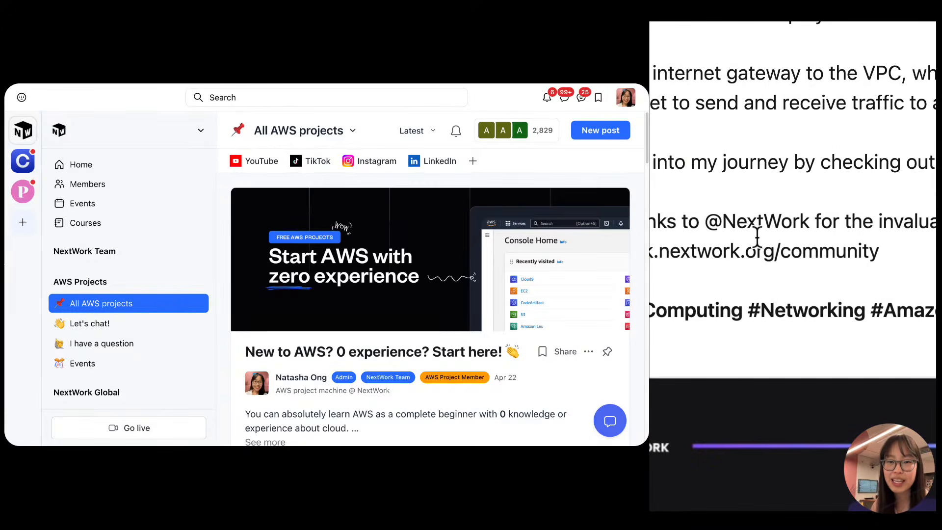
double_click(756, 215)
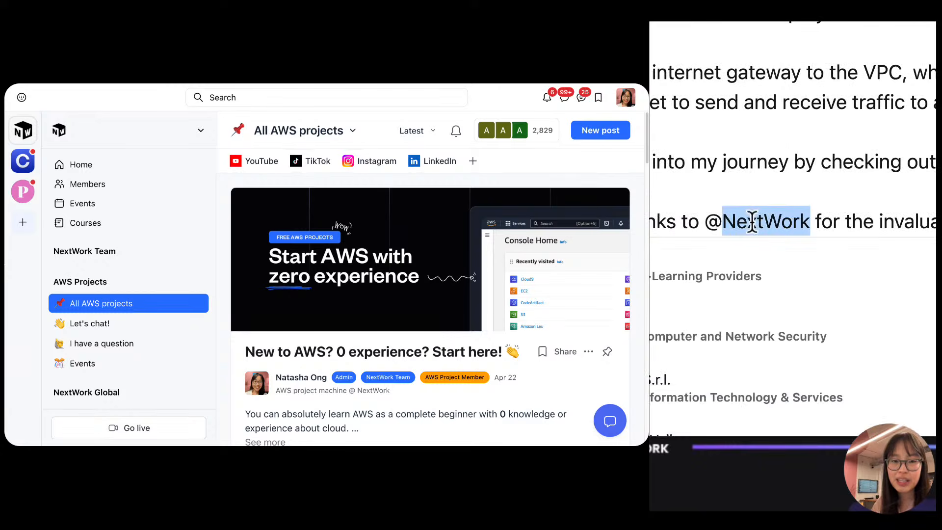
double_click(765, 213)
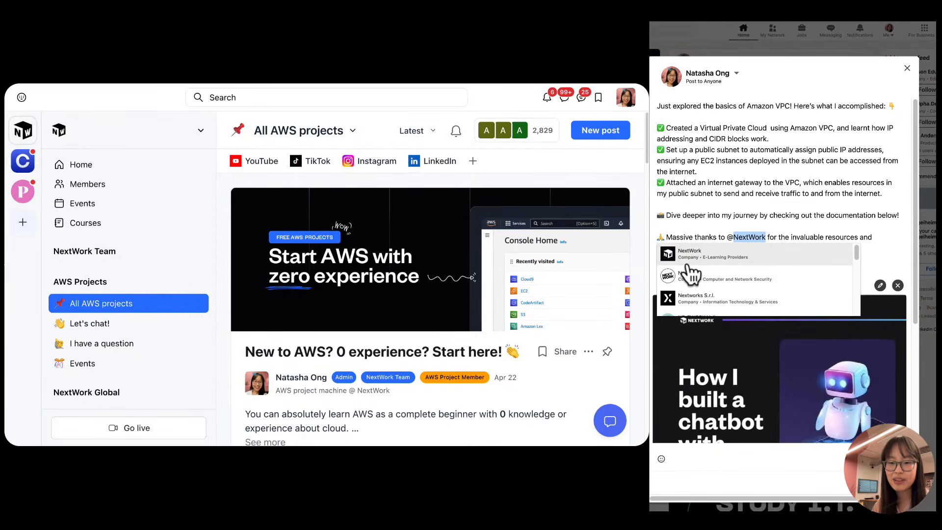
click(695, 295)
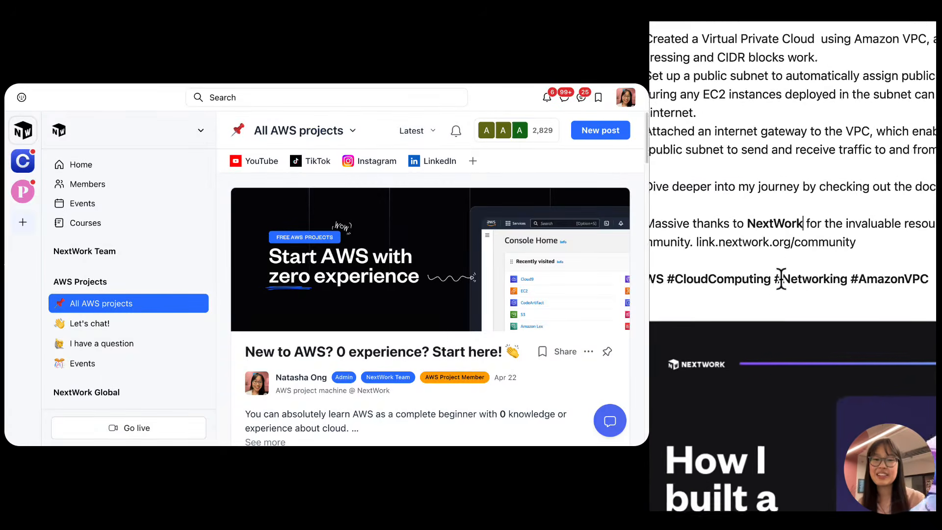
scroll(772, 247, down, 2)
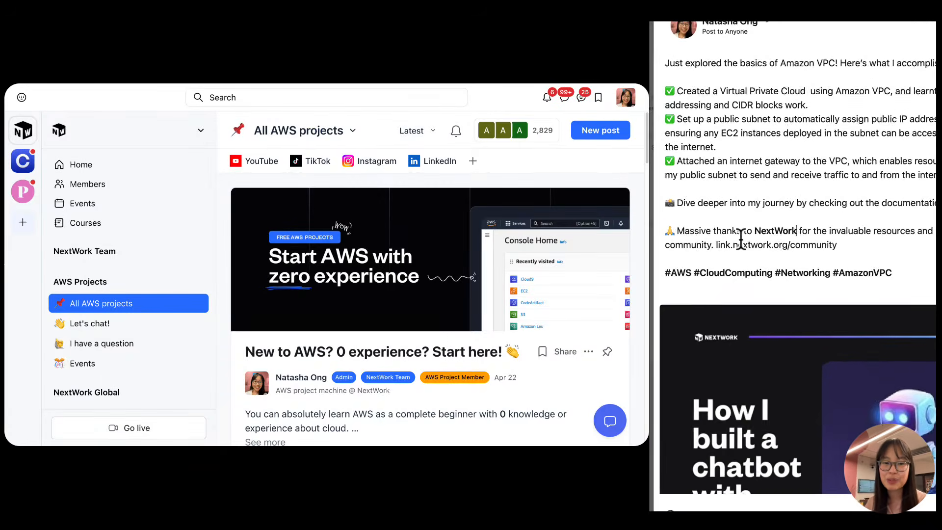
key(super+z)
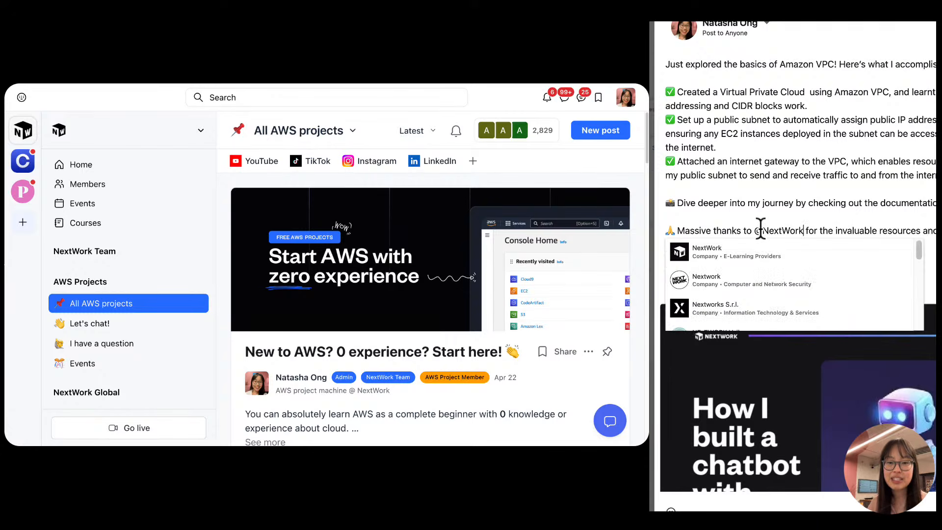
click(744, 219)
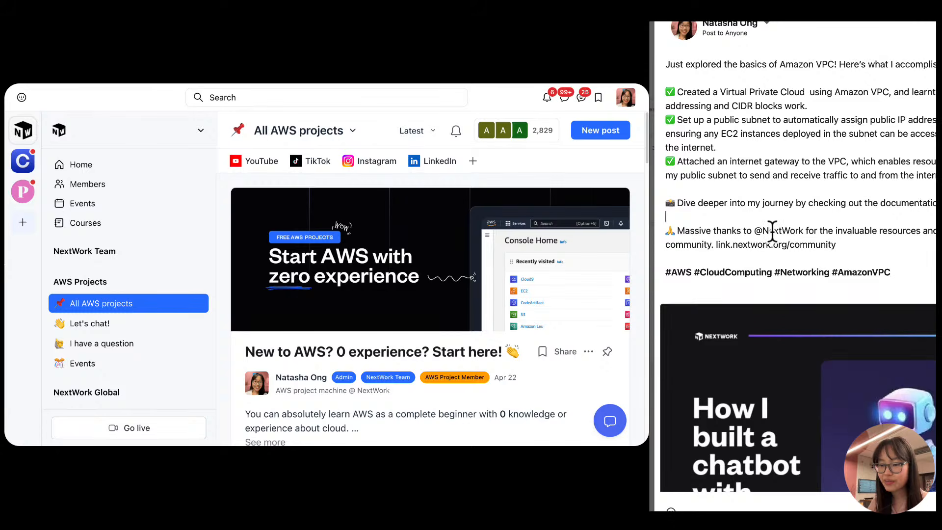
double_click(772, 231)
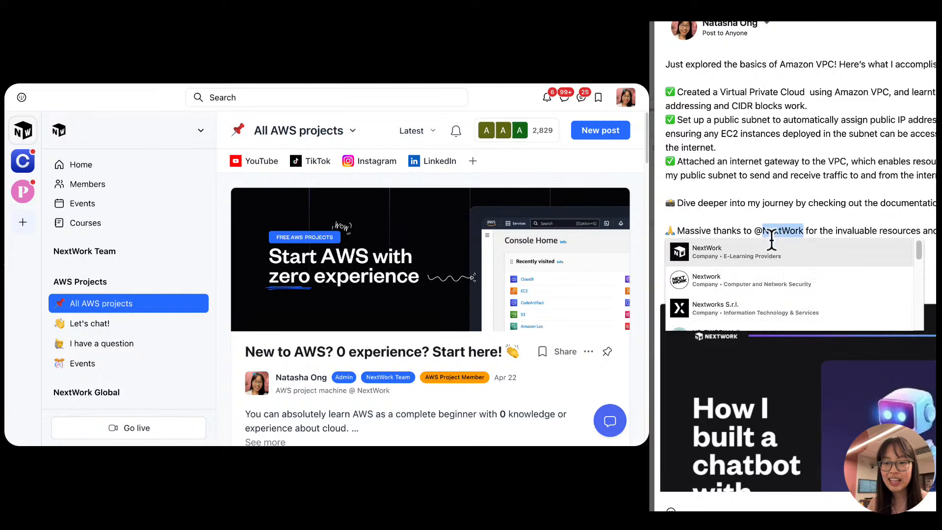
click(741, 255)
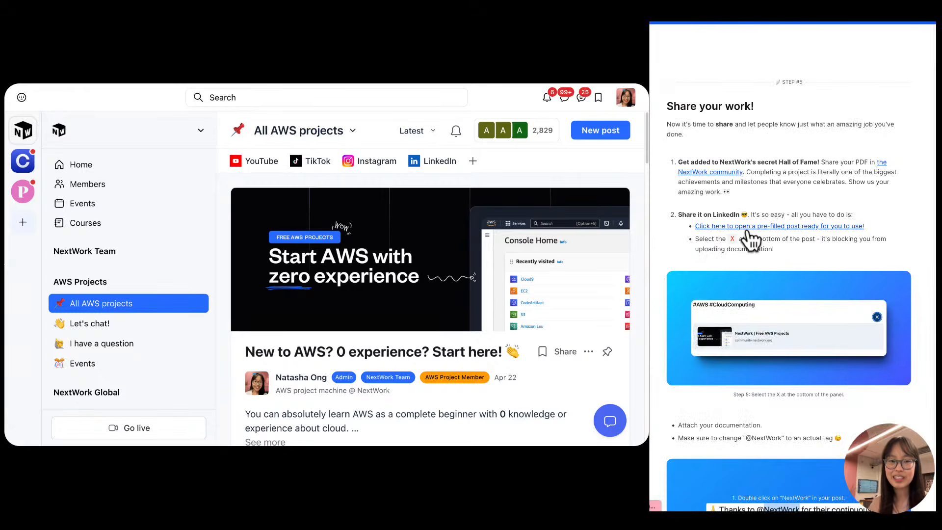
Read the project guide up to Step #6 Delete Your Resources and switch to the AWS VPC console.
scroll(749, 235, down, 6)
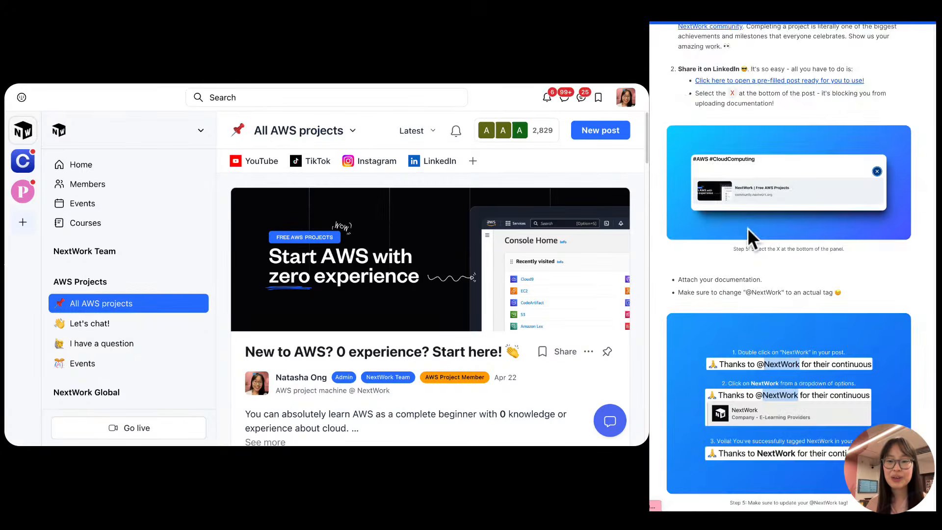
scroll(747, 227, down, 15)
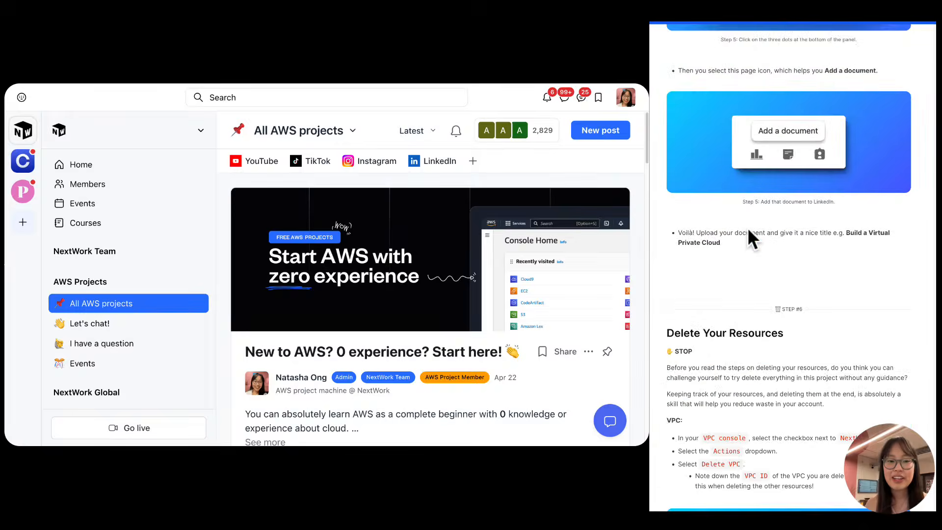
scroll(748, 229, down, 1)
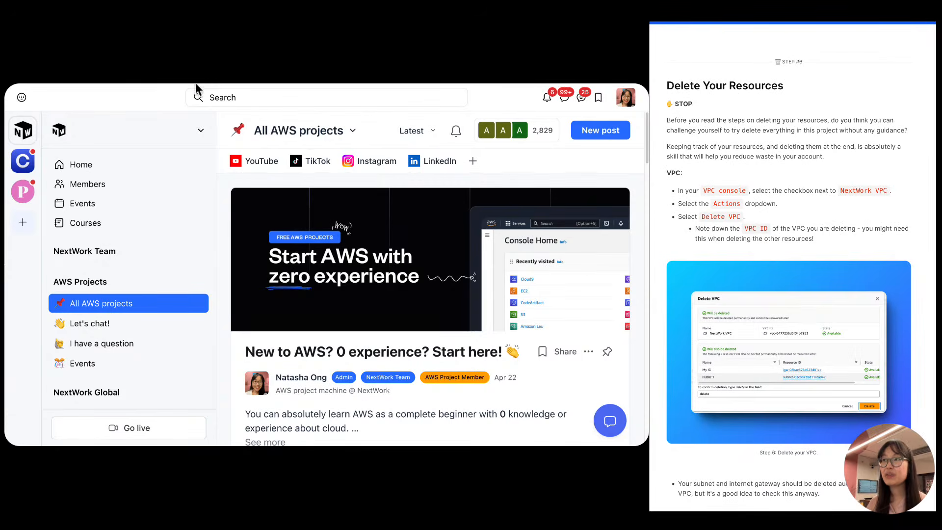
key(ctrl+Tab)
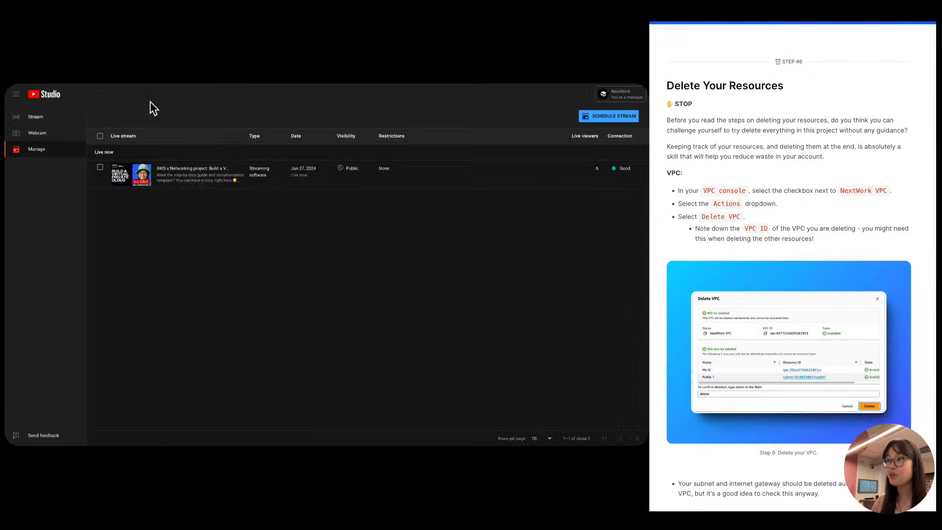
key(ctrl+Tab)
key(ctrl+Tab)
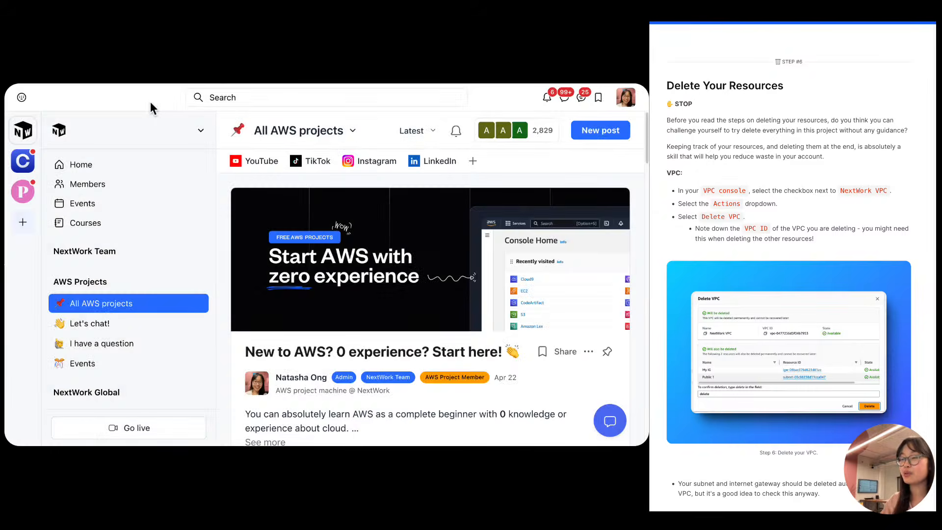
key(ctrl+Tab)
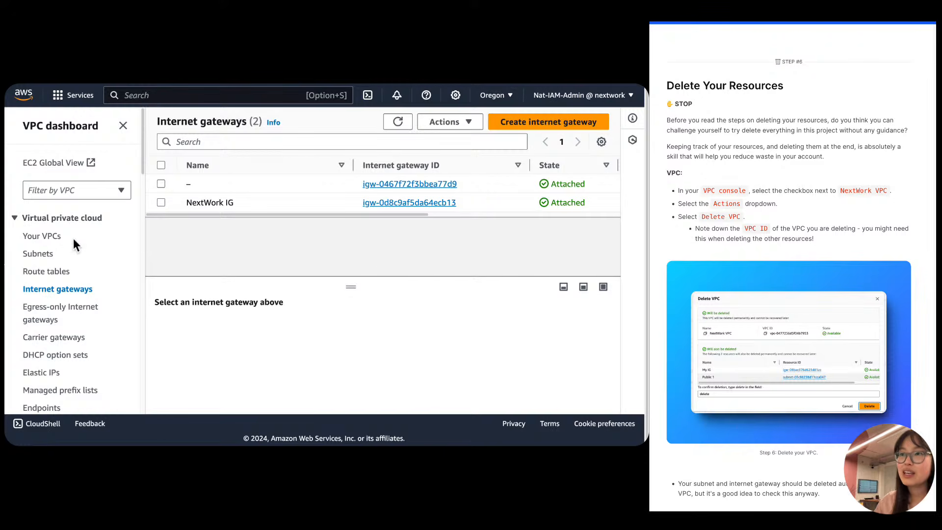
Delete the NextWork VPC together with its NextWork IG gateway and Public 1 subnet, confirming with "delete".
click(52, 237)
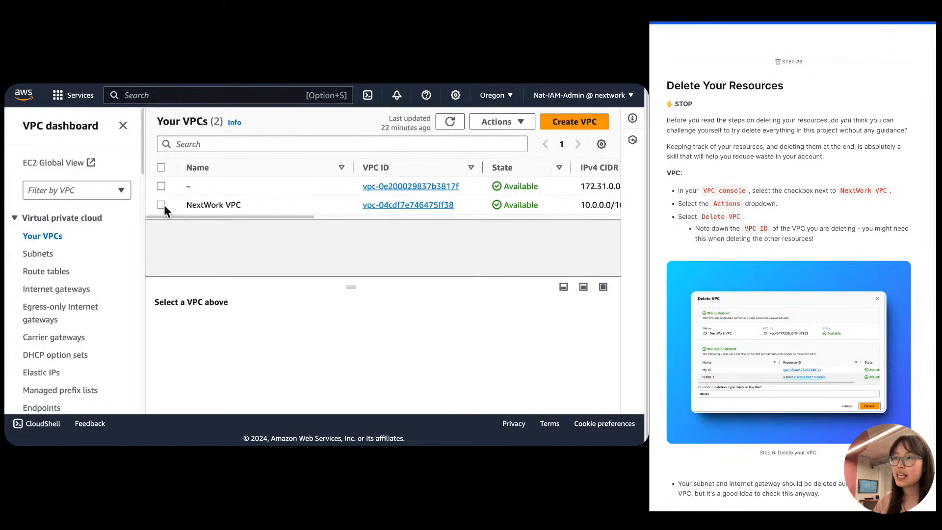
click(162, 205)
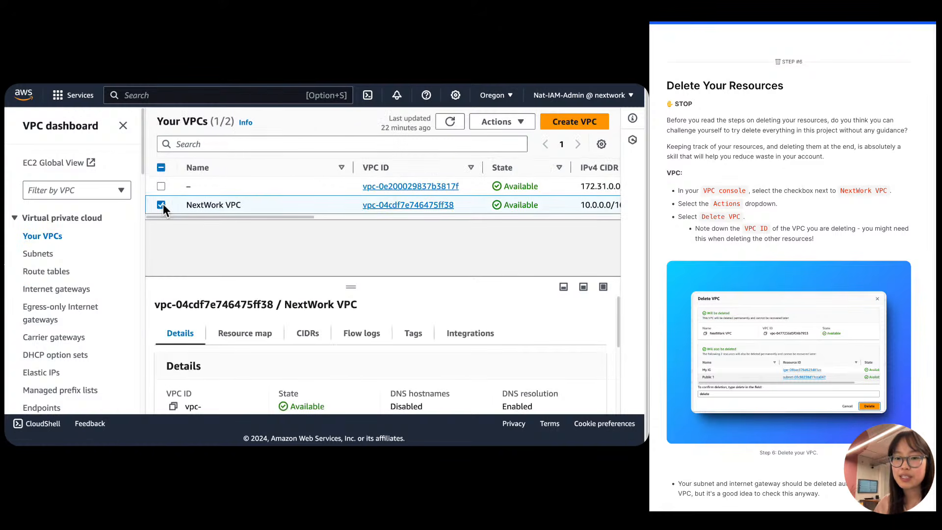
click(513, 122)
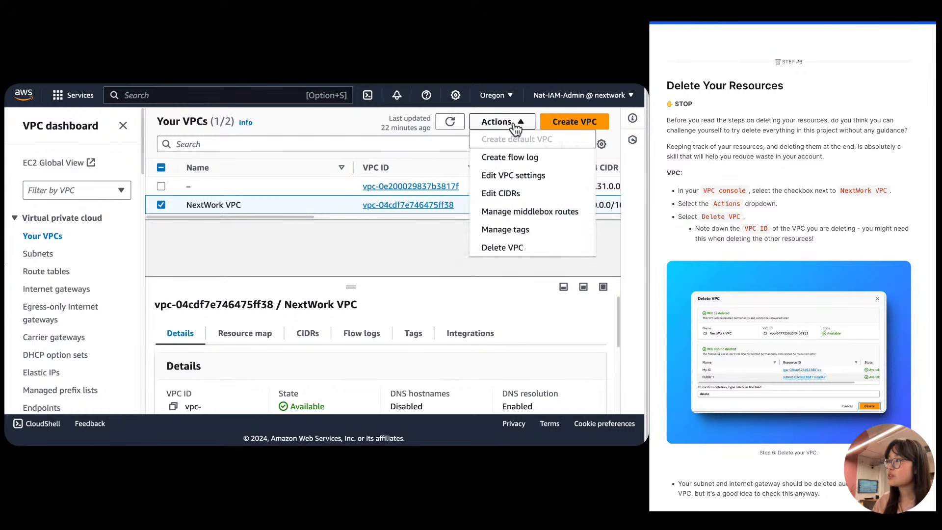
click(515, 249)
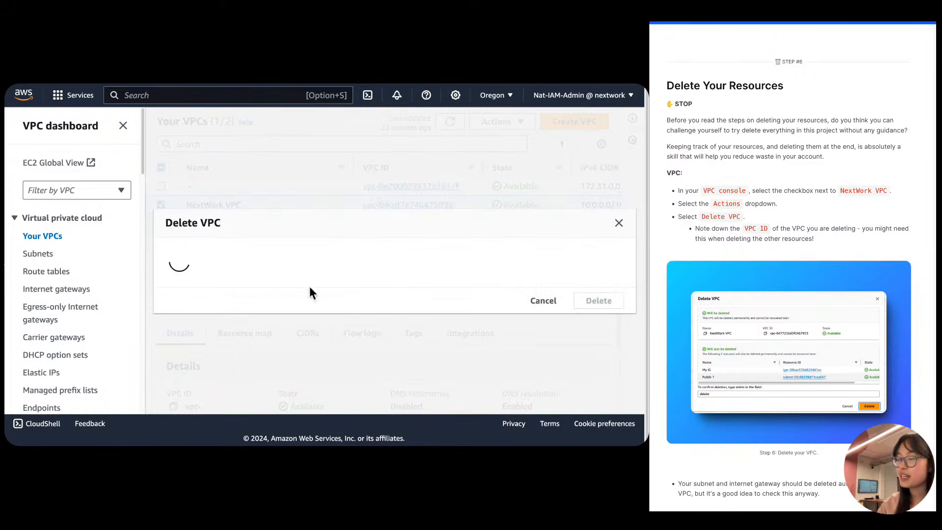
text(deletge)
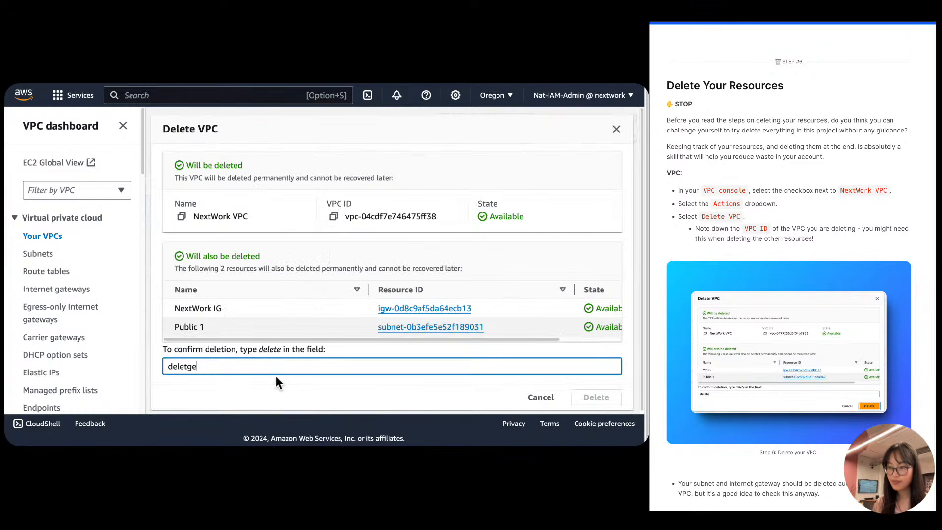
key(BackSpace)
key(BackSpace)
text(e)
key(Return)
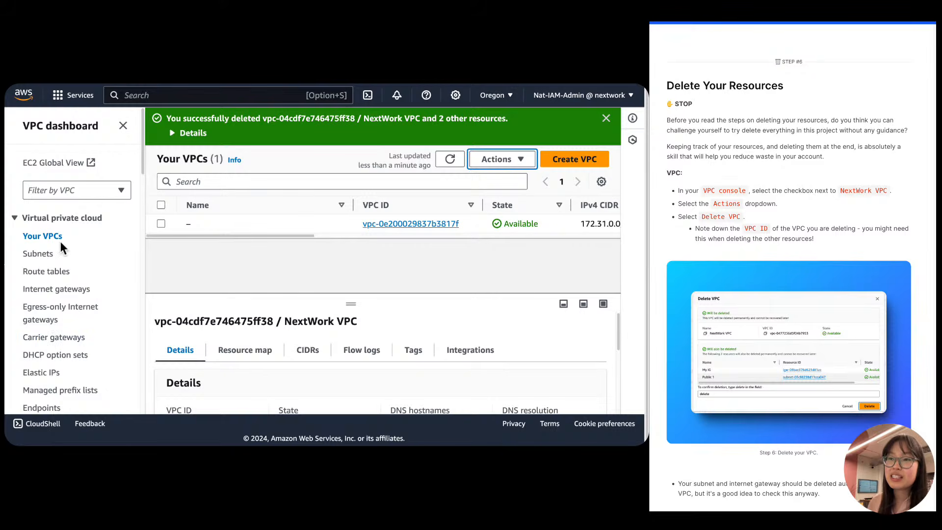
Refresh the Subnets and Internet gateways lists to check for Public 1 and NextWork IG, and read the guide's wrap-up.
click(36, 250)
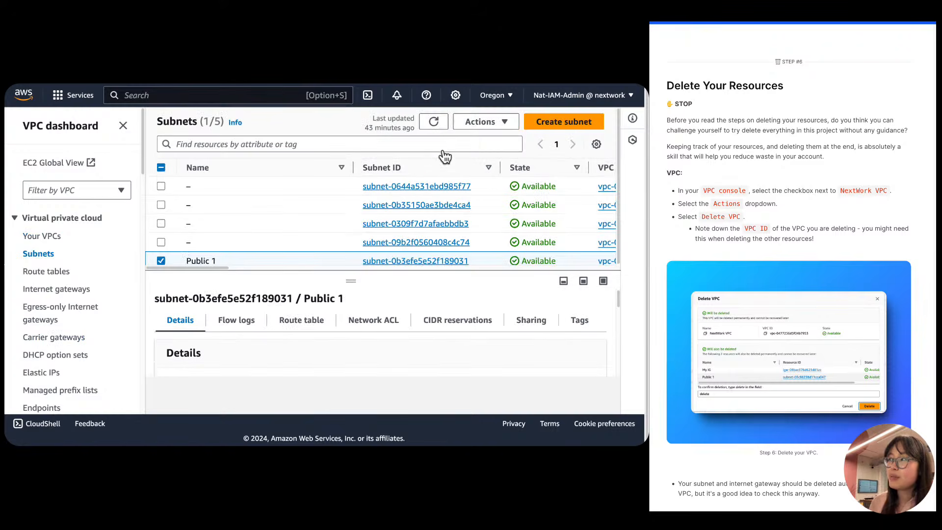
click(435, 122)
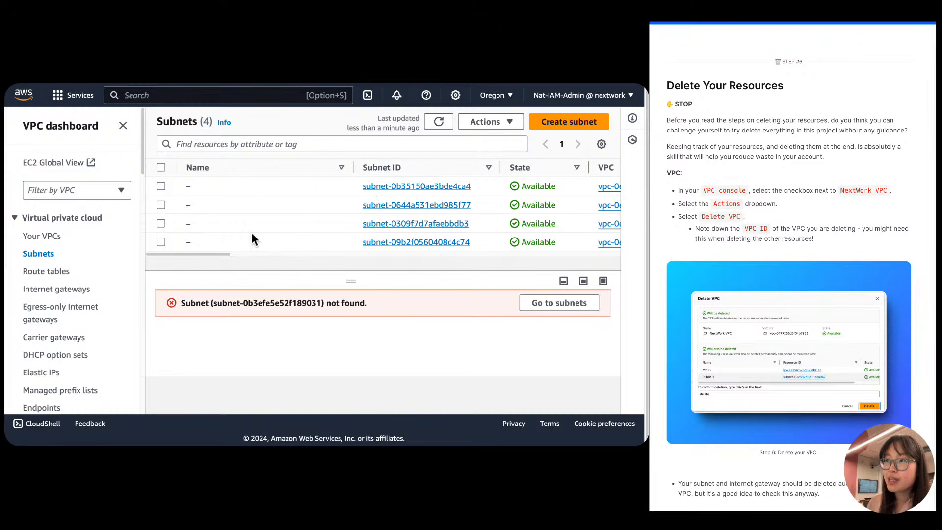
click(58, 289)
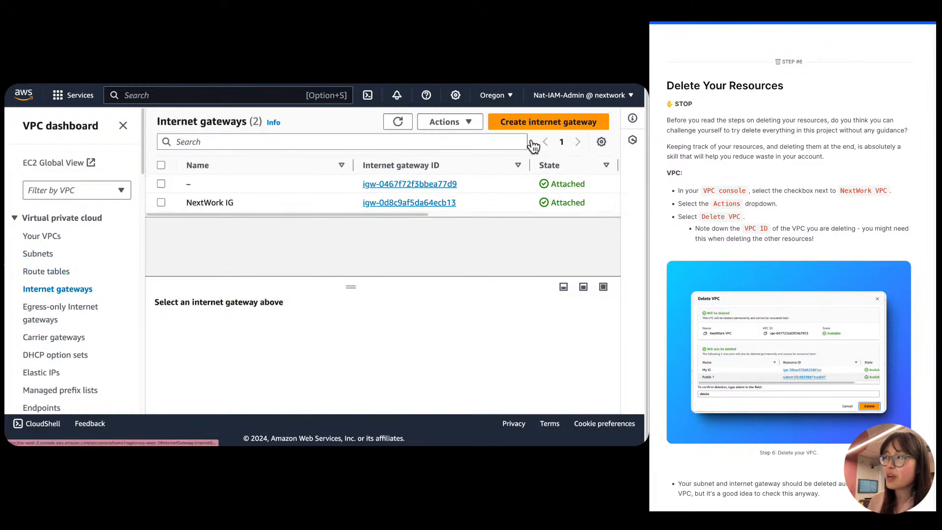
click(398, 123)
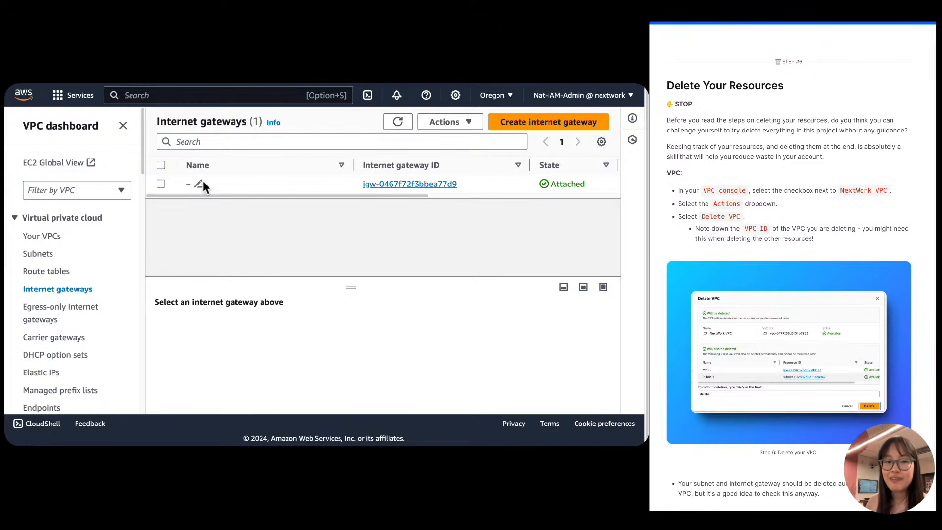
scroll(775, 188, down, 7)
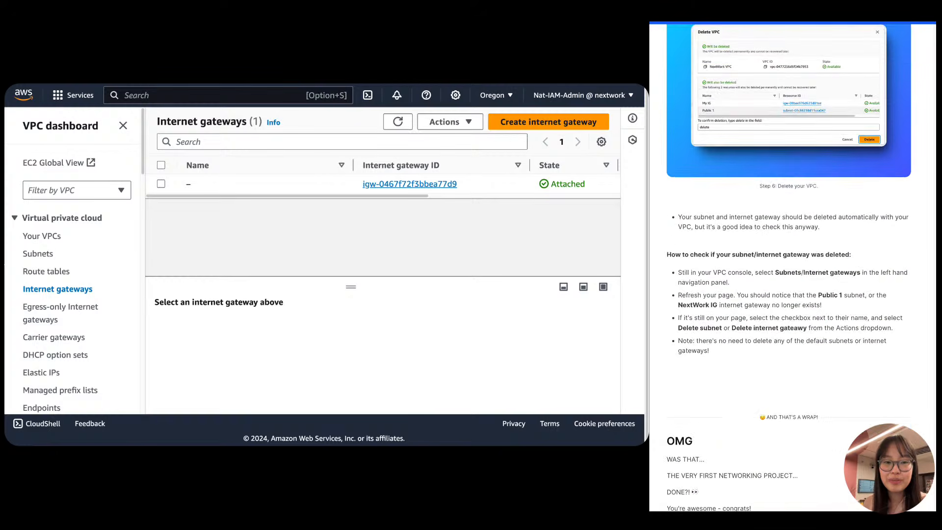
scroll(774, 181, down, 7)
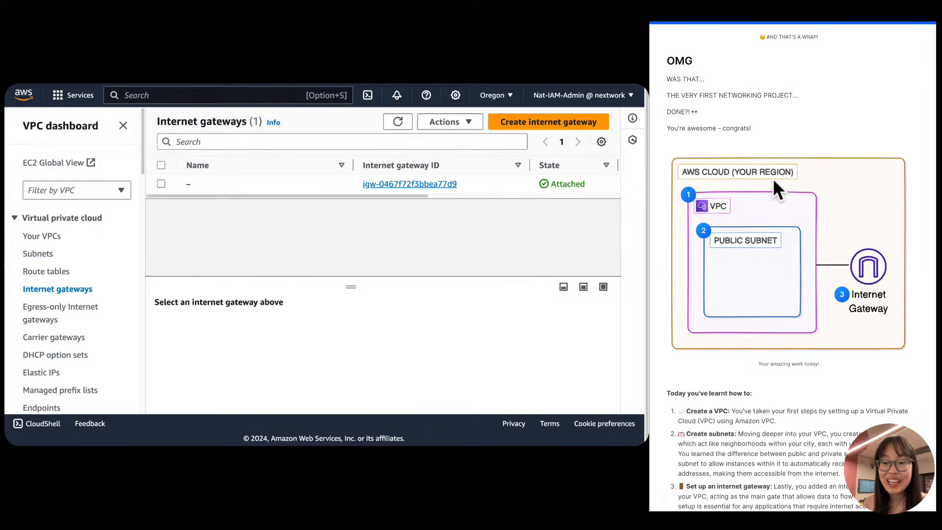
Review the guide's wrap-up, covering the VPC architecture diagram and the list of what was learnt, including the IP addresses and CIDR blocks bonus.
scroll(773, 178, up, 1)
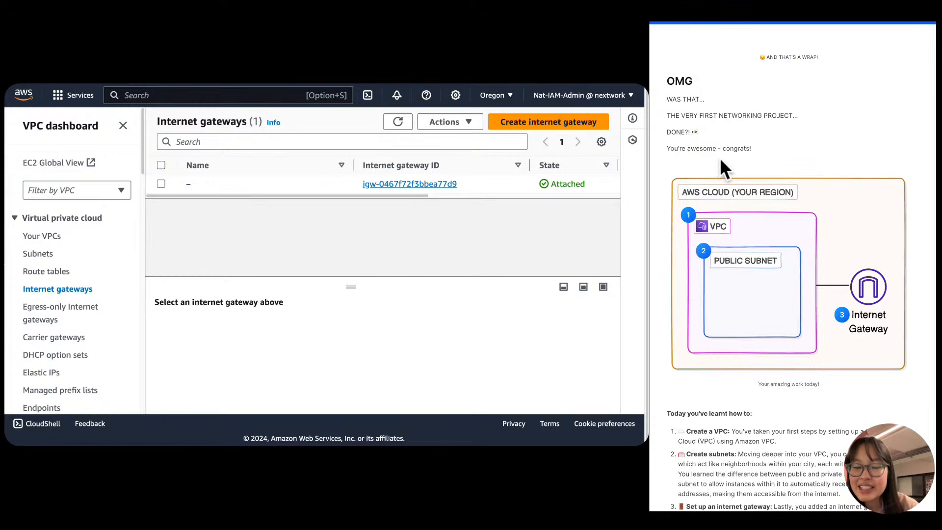
scroll(721, 162, down, 3)
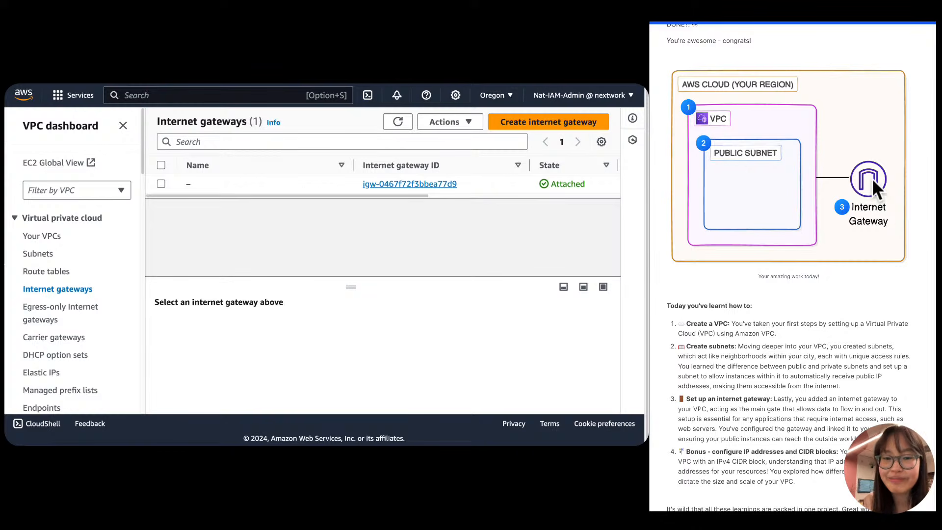
scroll(874, 184, up, 1)
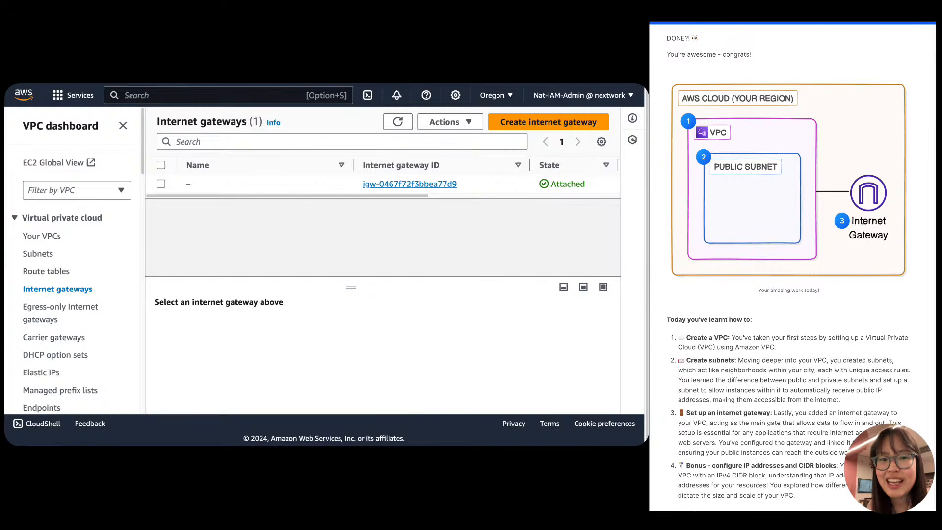
scroll(751, 204, down, 5)
scroll(751, 205, up, 4)
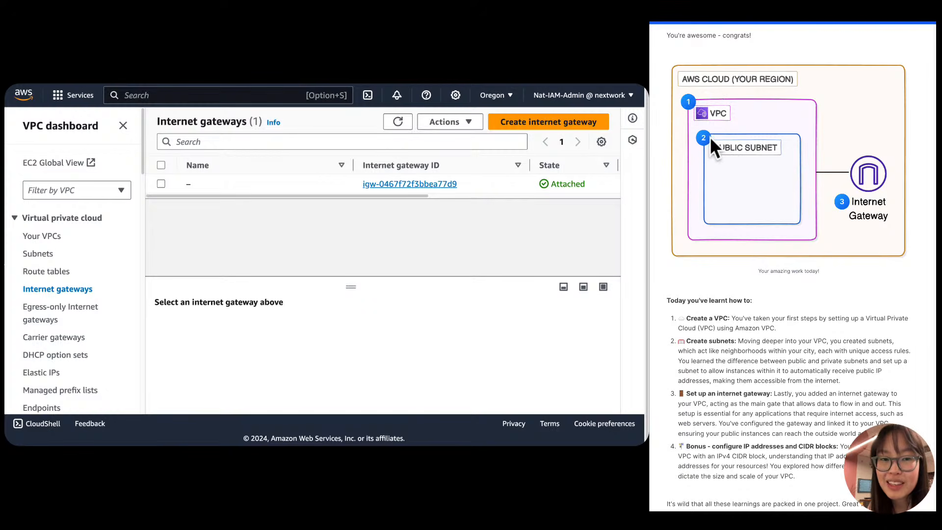
scroll(729, 148, down, 2)
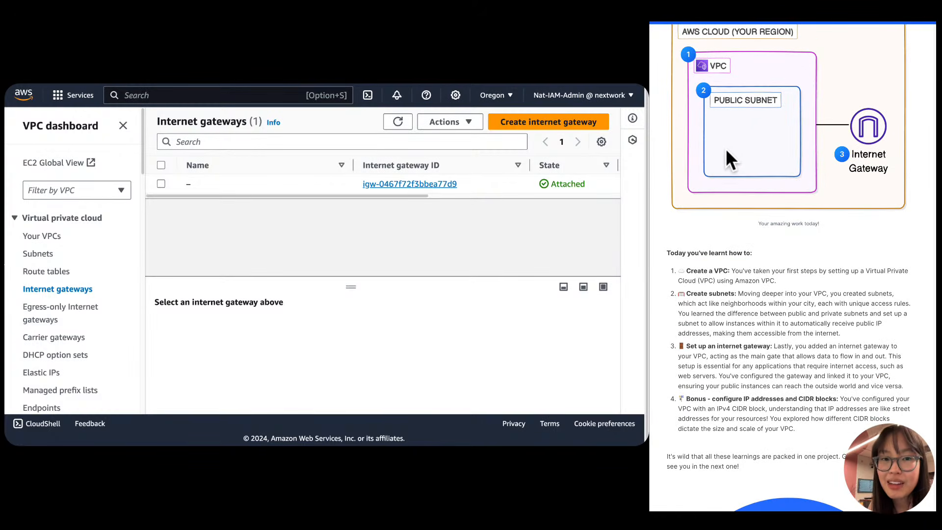
scroll(686, 44, up, 1)
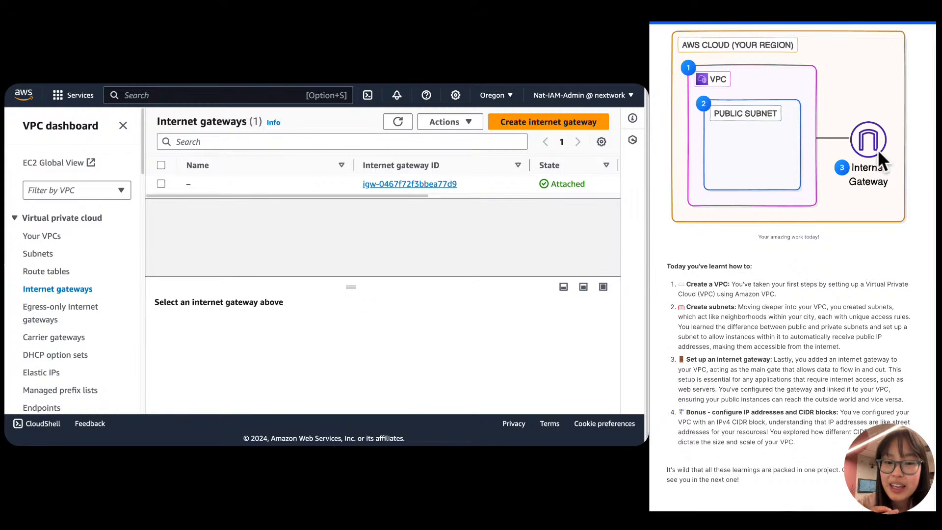
scroll(692, 257, down, 1)
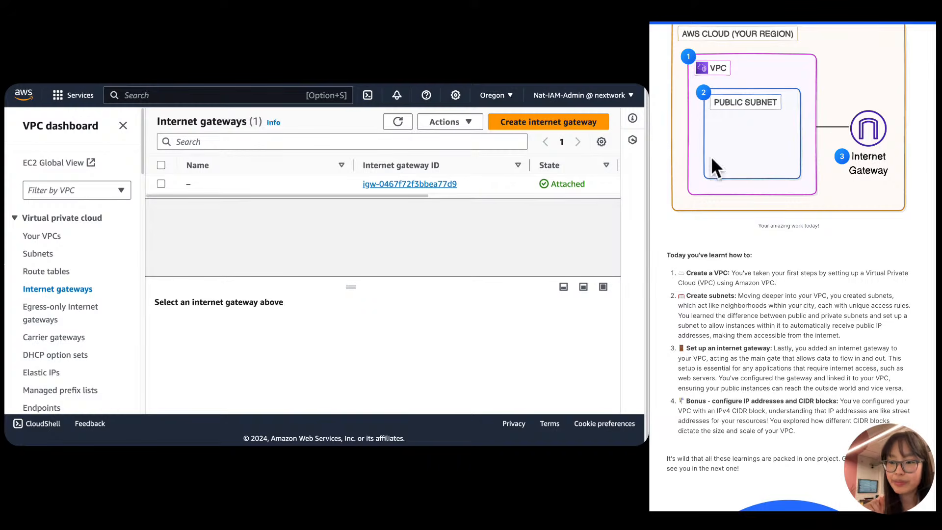
scroll(728, 206, down, 5)
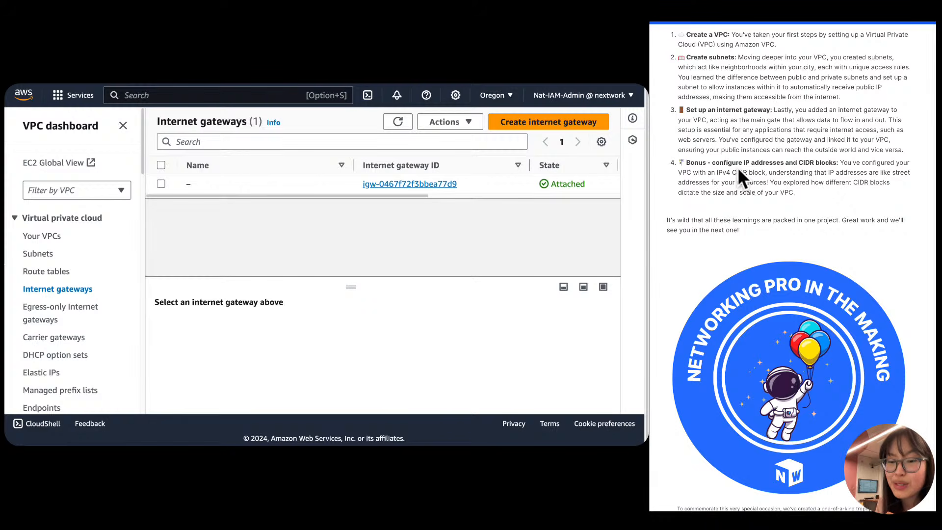
mouse_move(663, 10)
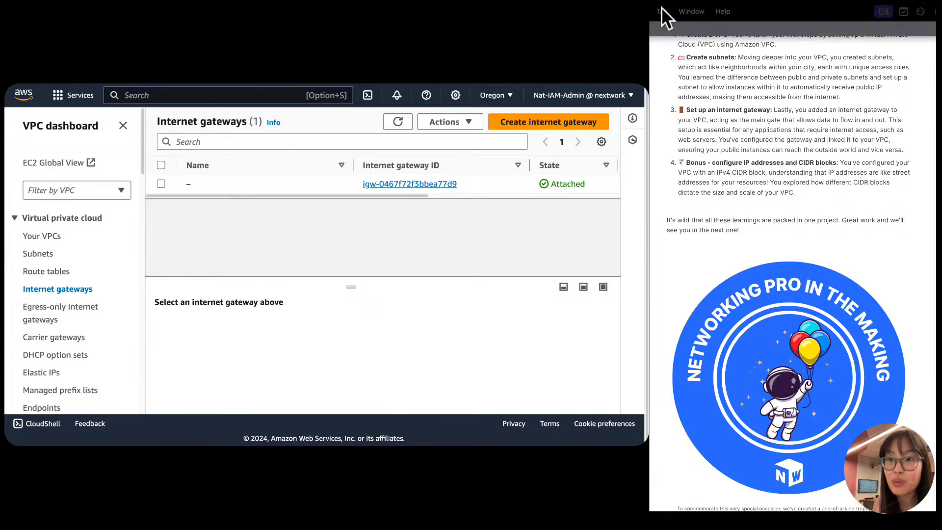
triple_click(714, 231)
click(699, 229)
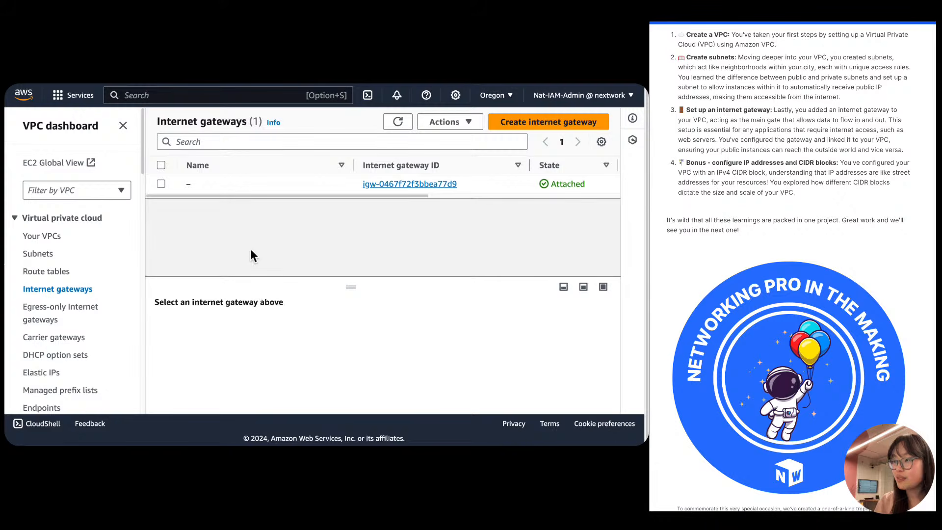
Switch to the Canva documentation design and look through its pages from the closing page back up to the cover.
key(ctrl+Tab)
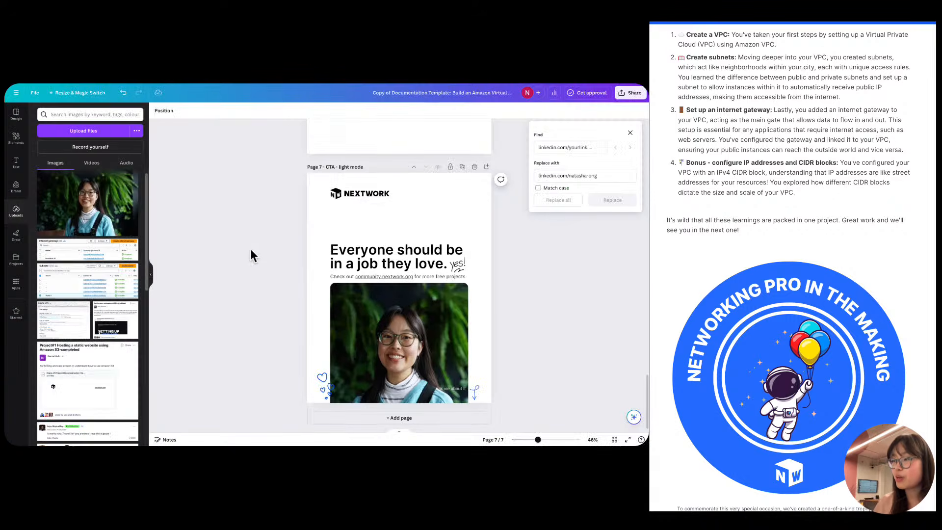
scroll(250, 249, up, 10)
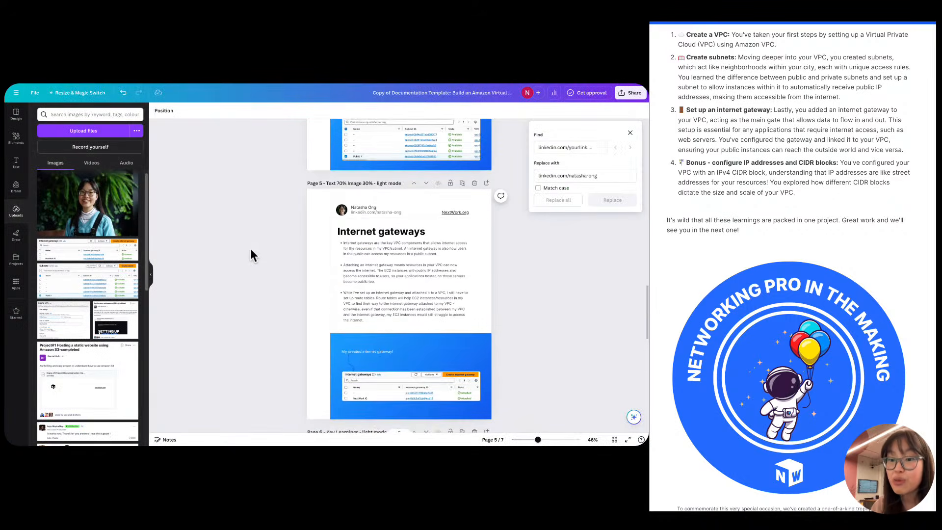
scroll(250, 249, up, 5)
scroll(251, 249, up, 5)
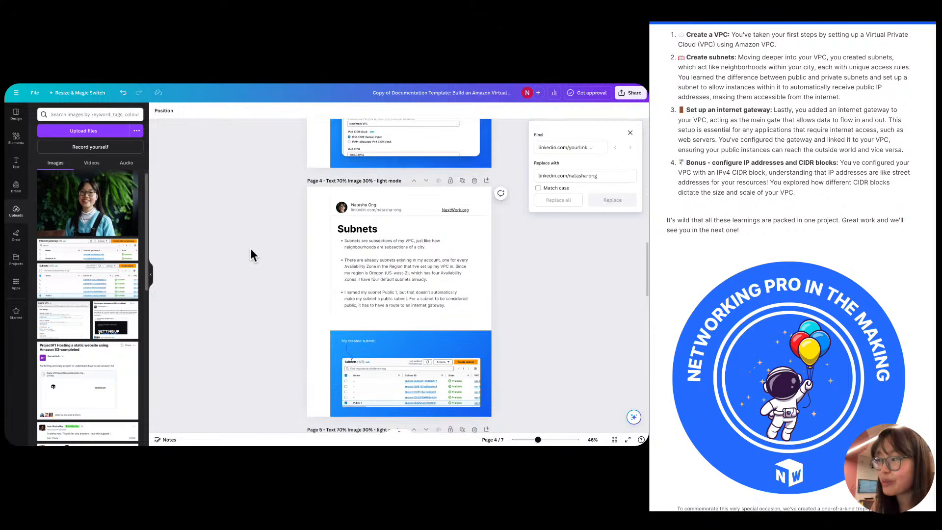
scroll(251, 249, up, 5)
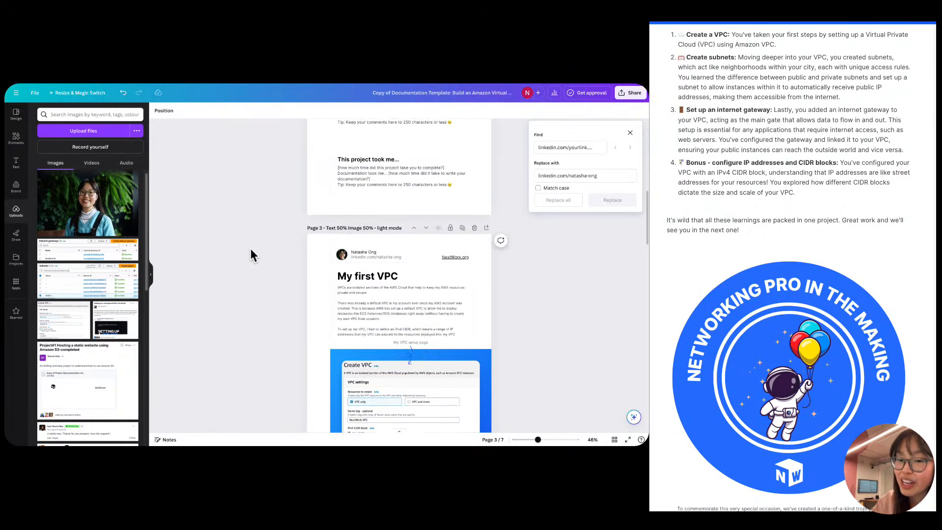
right_click(250, 249)
click(250, 248)
scroll(251, 248, up, 5)
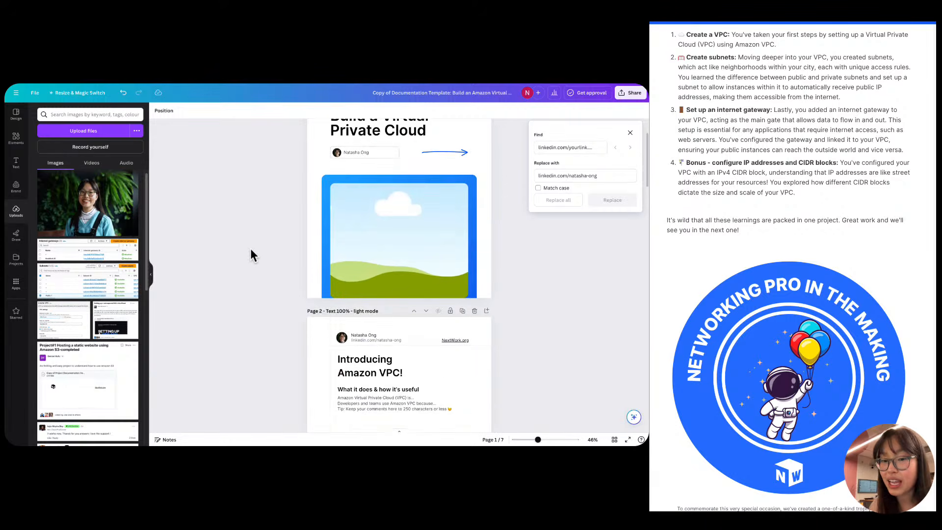
Examine the "My first VPC" page of the documentation up close, including its header with the profile photo and LinkedIn link.
scroll(250, 249, down, 8)
scroll(250, 249, down, 5)
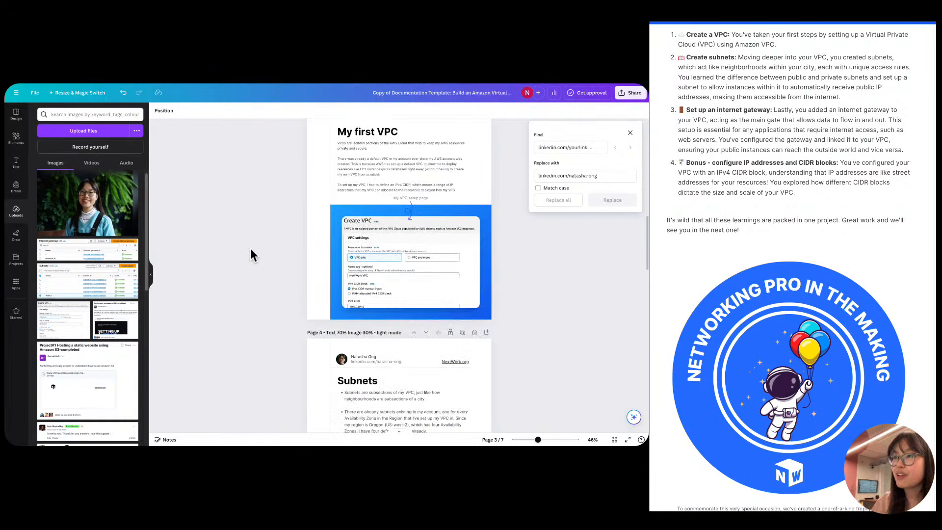
scroll(251, 251, down, 2)
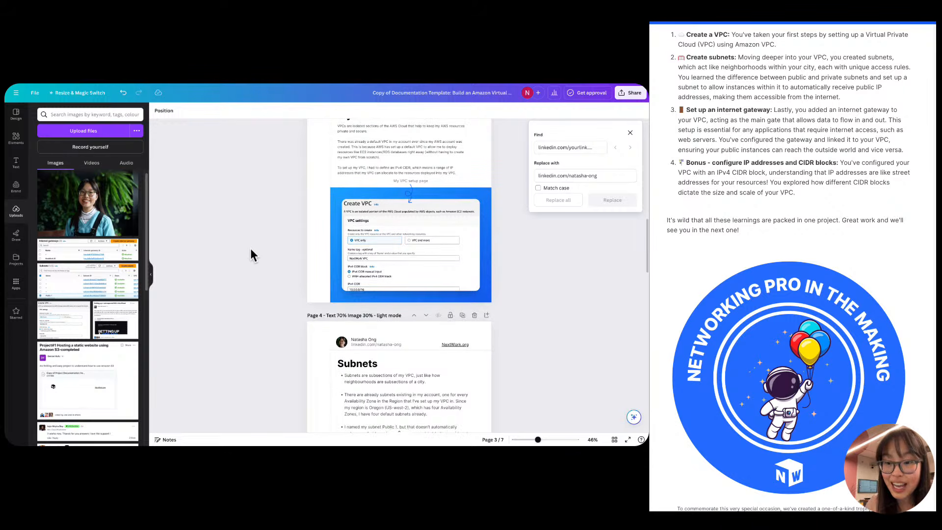
scroll(251, 250, down, 1)
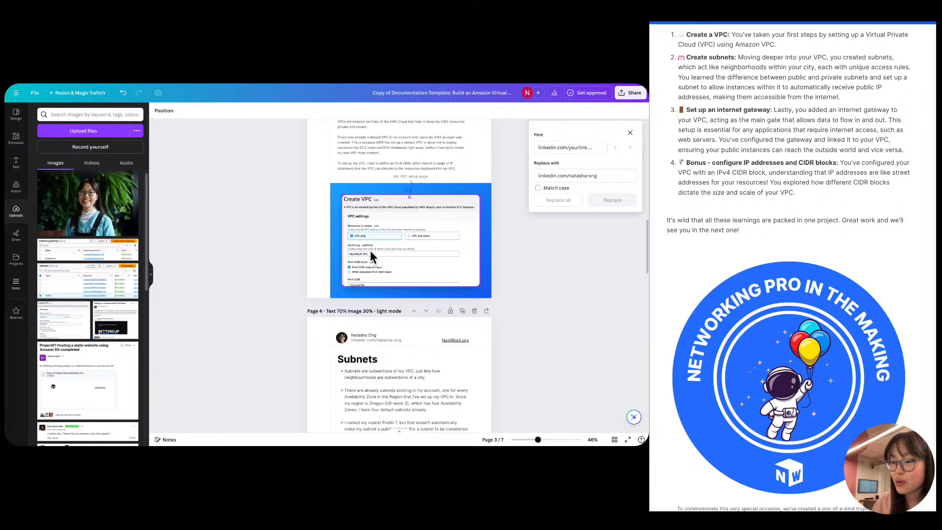
scroll(370, 251, up, 3)
scroll(361, 178, up, 2)
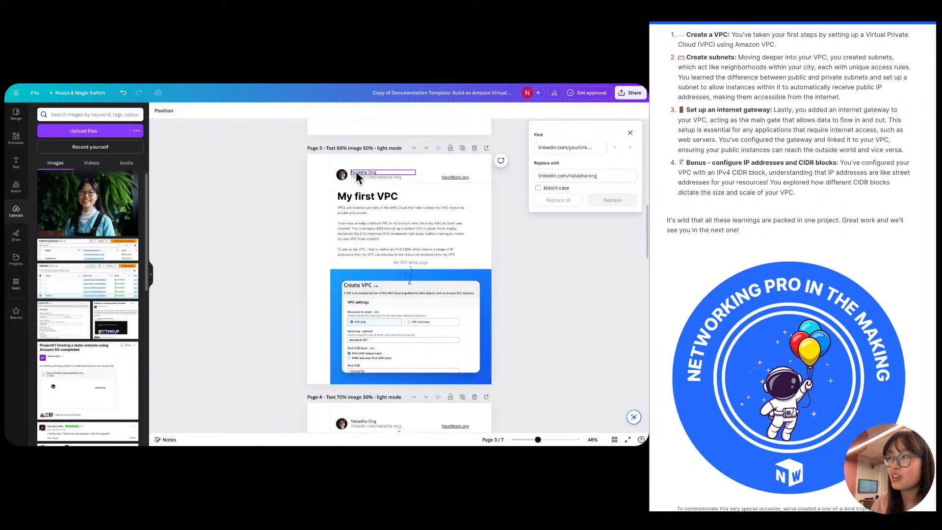
ctrl+scroll(364, 177, up, 5)
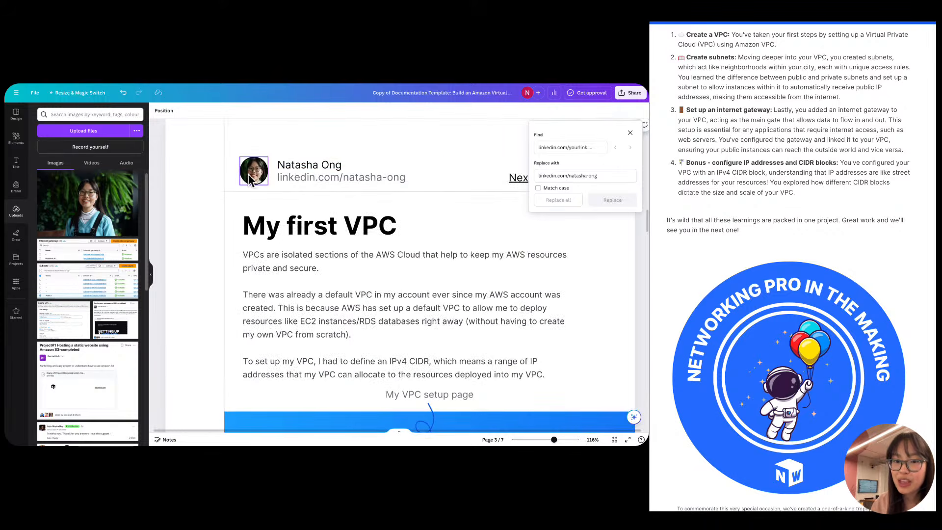
click(184, 246)
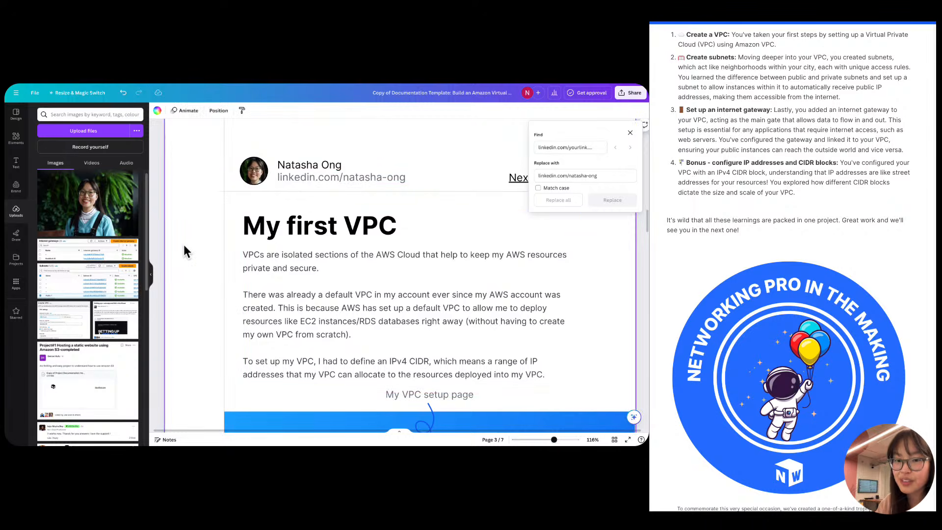